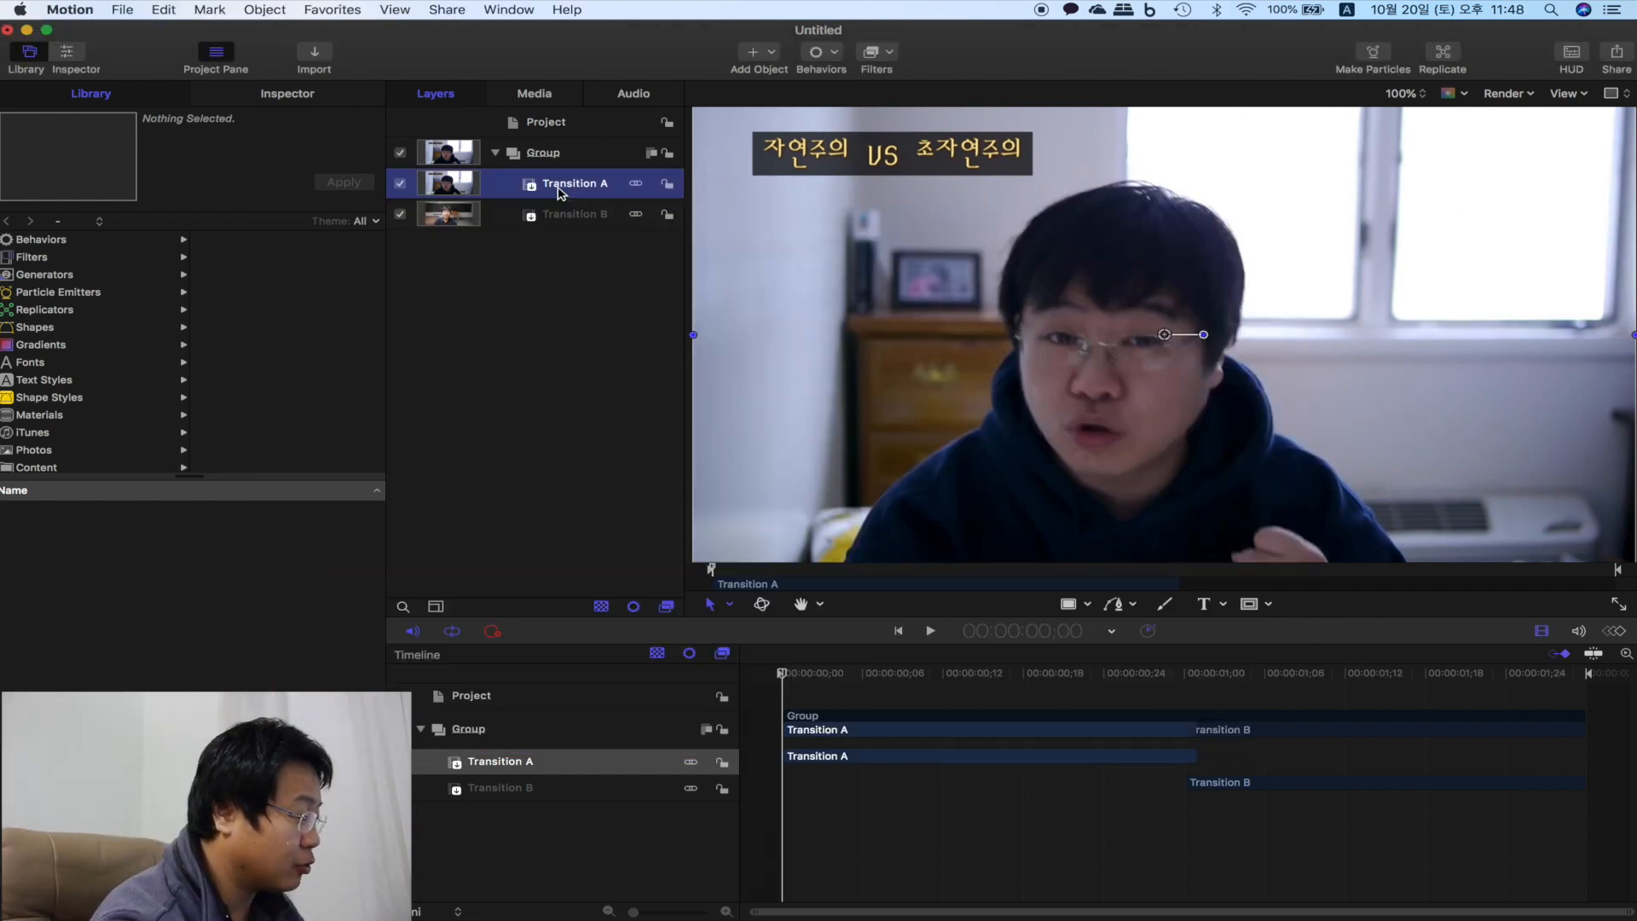
- Replicate the Transition A layer and set the replicator's width to 3840 and height to 2160
{"action": "key", "text": "l"}
{"action": "key", "text": "super+z"}
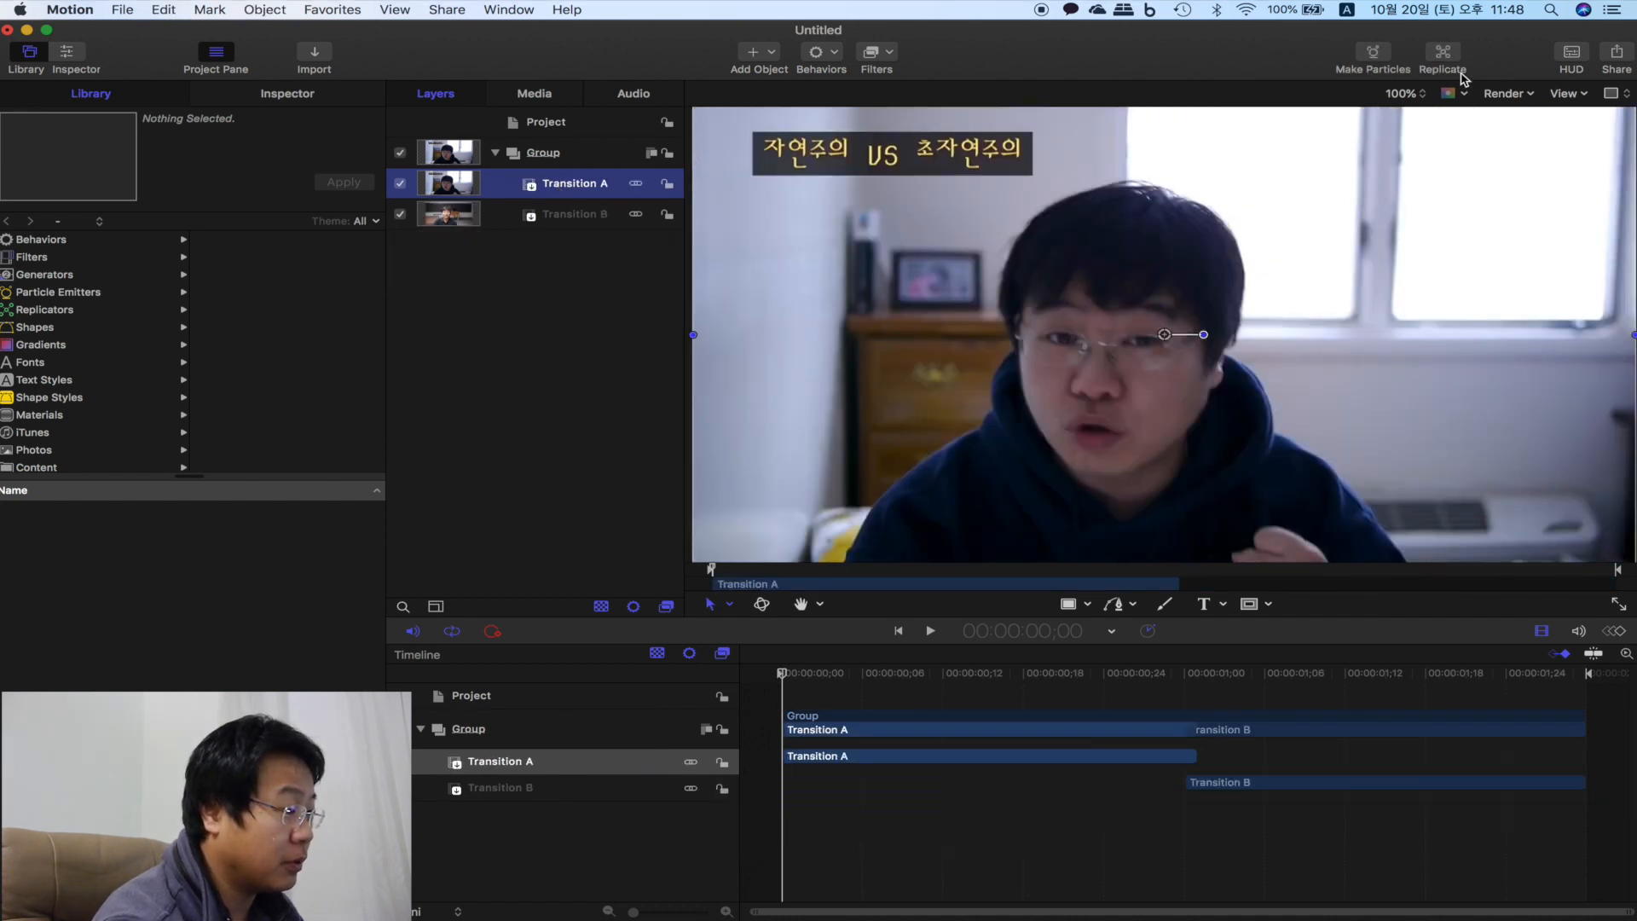
{"action": "left_click", "coordinate": [1444, 54]}
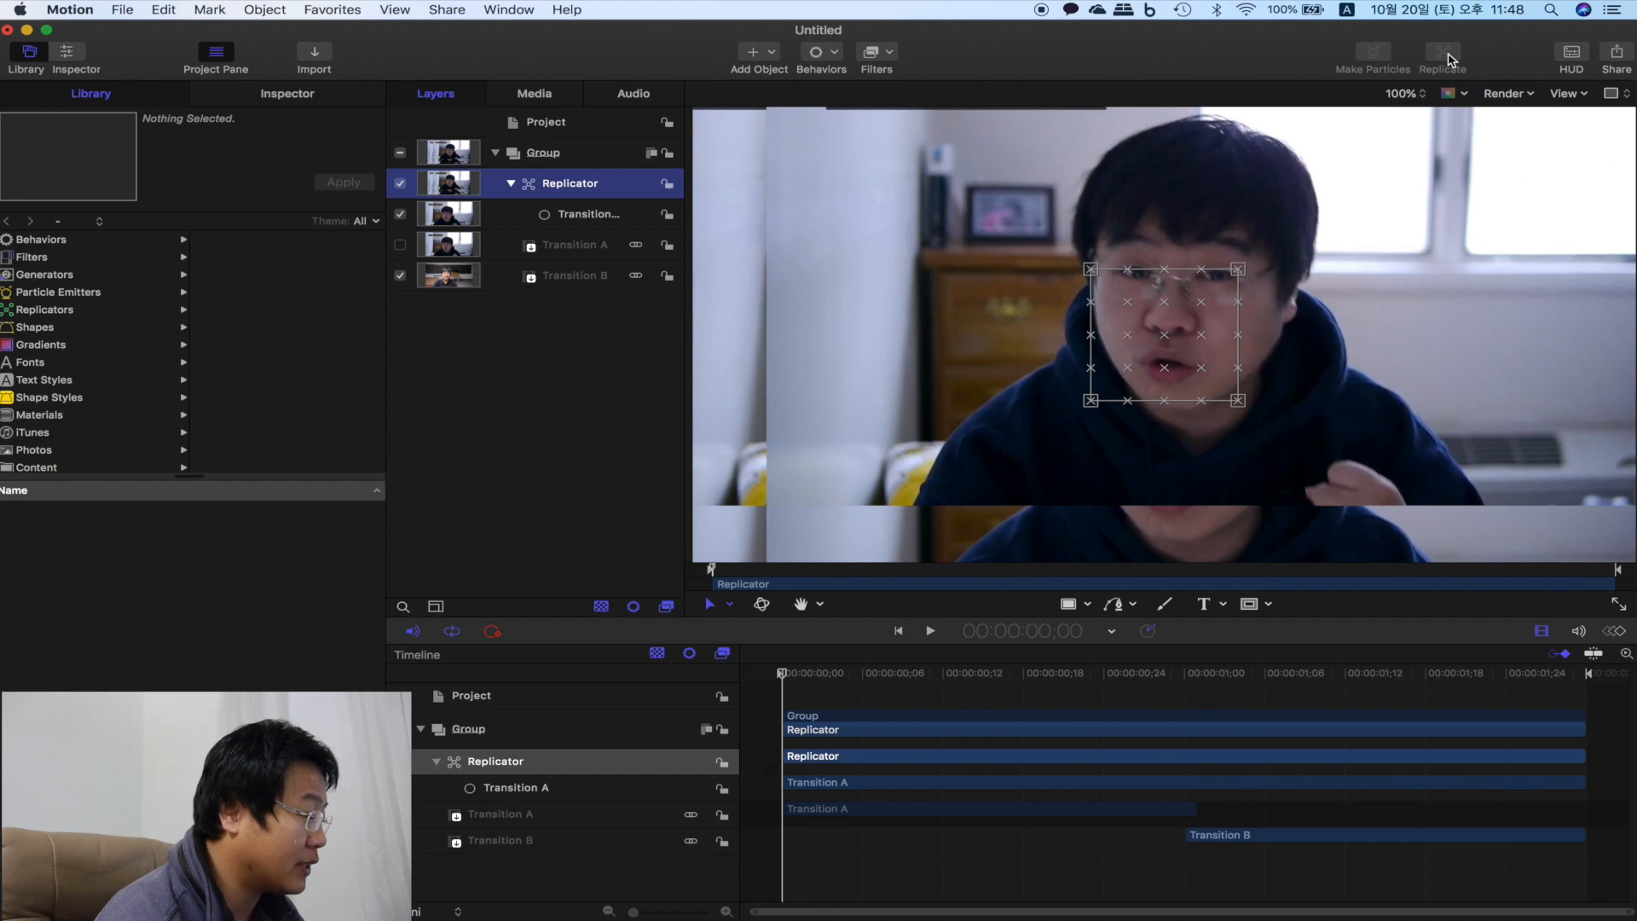
{"action": "left_click", "coordinate": [326, 101]}
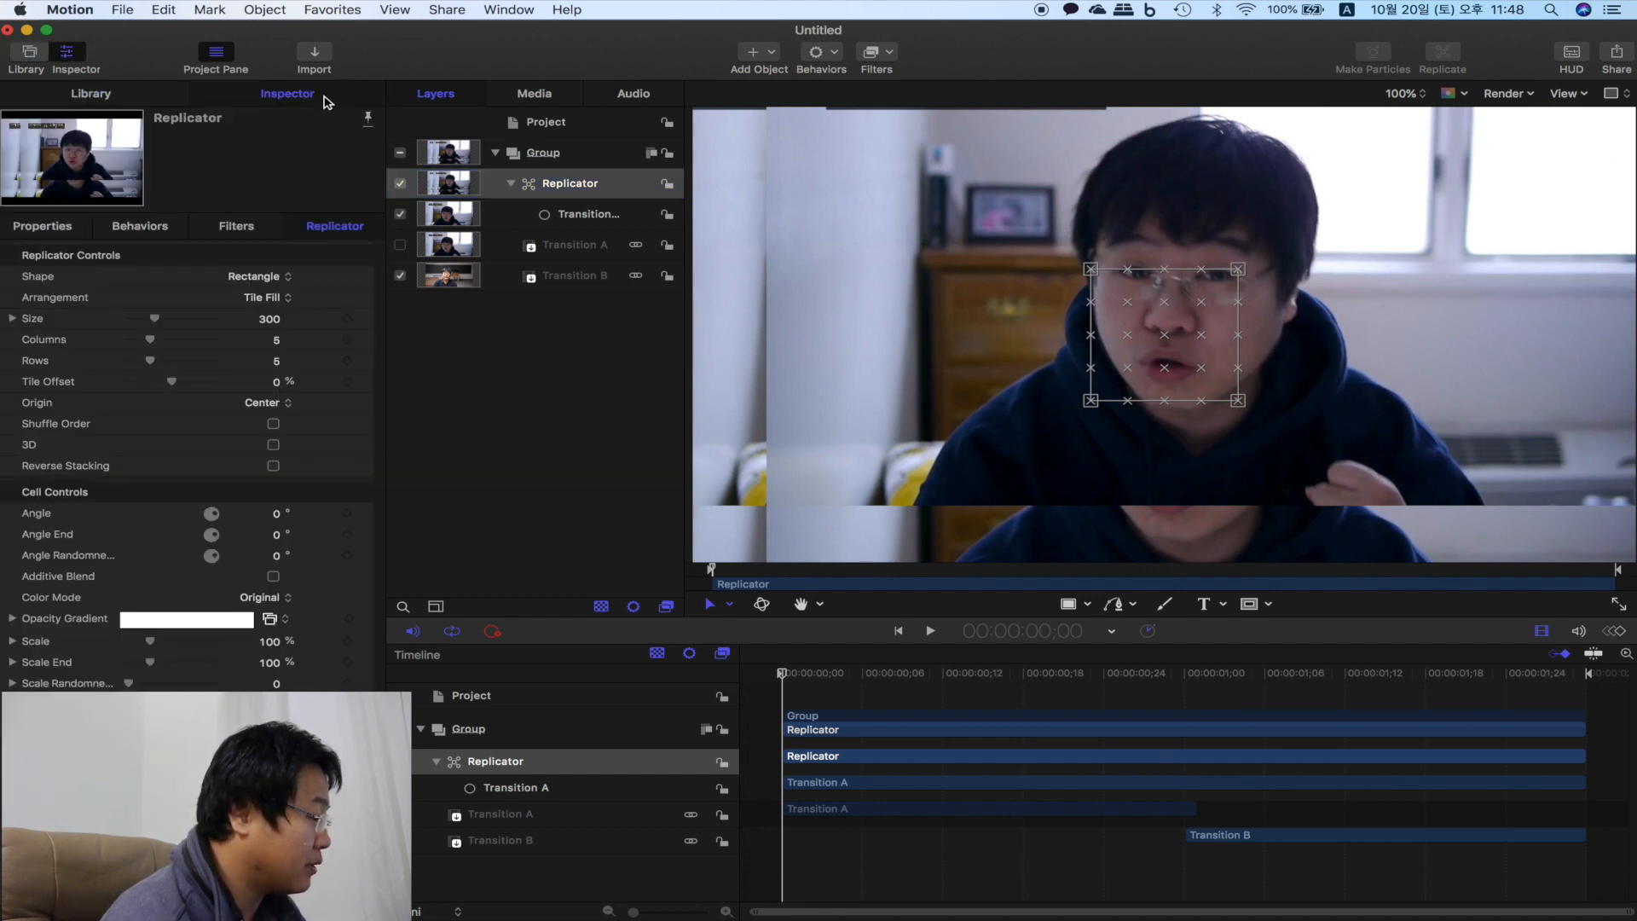
{"action": "left_click", "coordinate": [14, 320]}
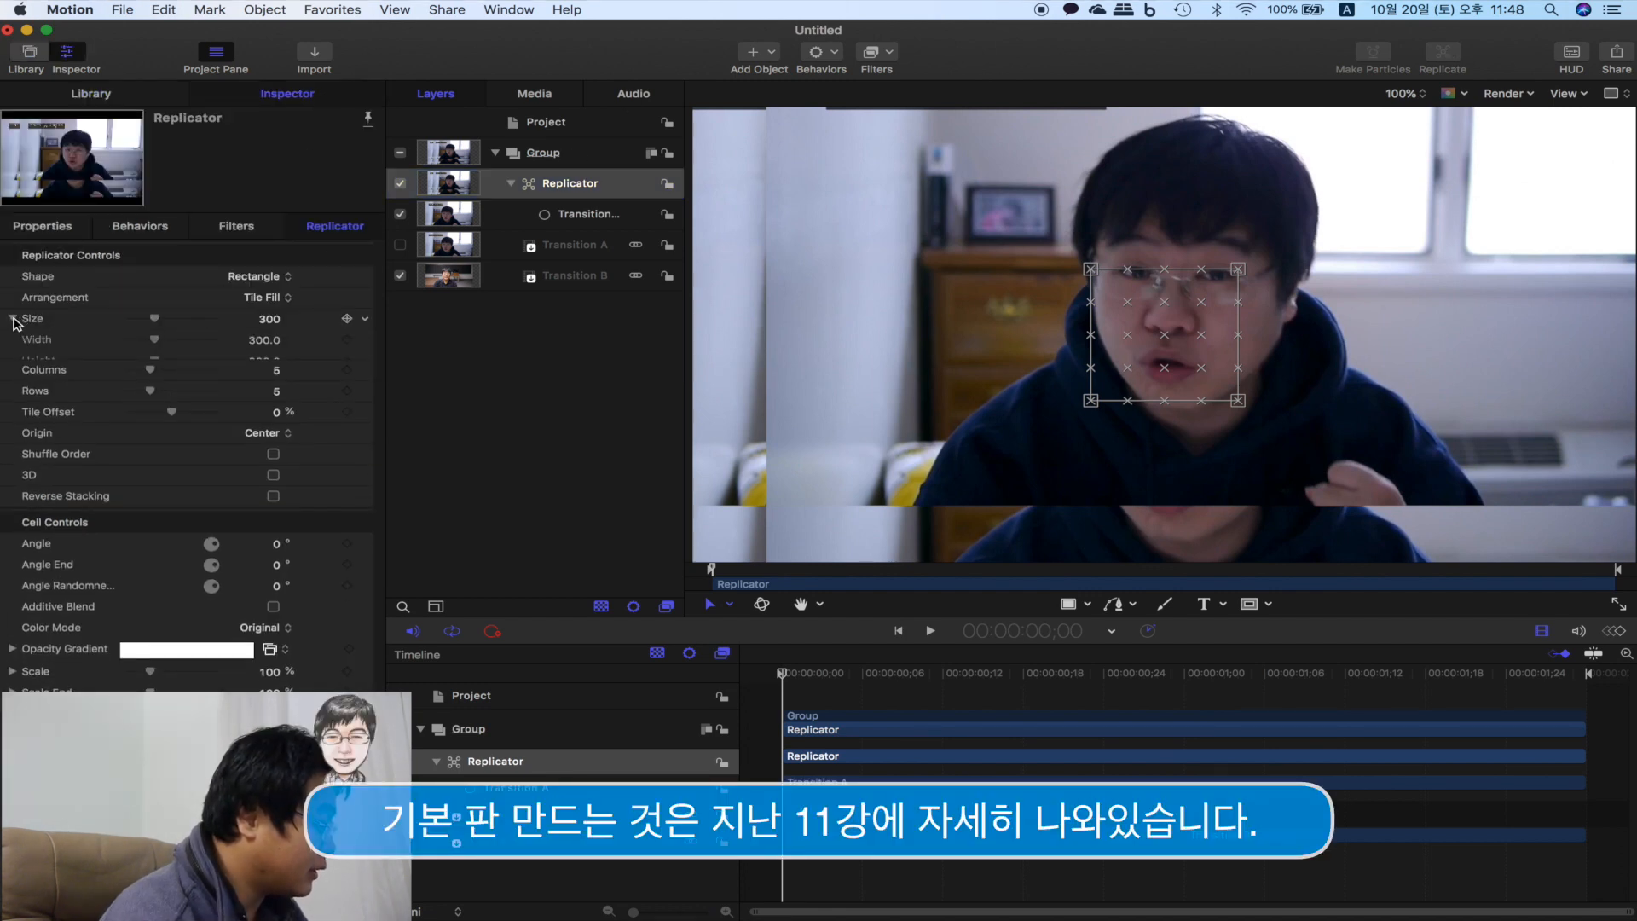
{"action": "left_click", "coordinate": [259, 340]}
{"action": "type", "text": "3840"}
{"action": "key", "text": "Tab"}
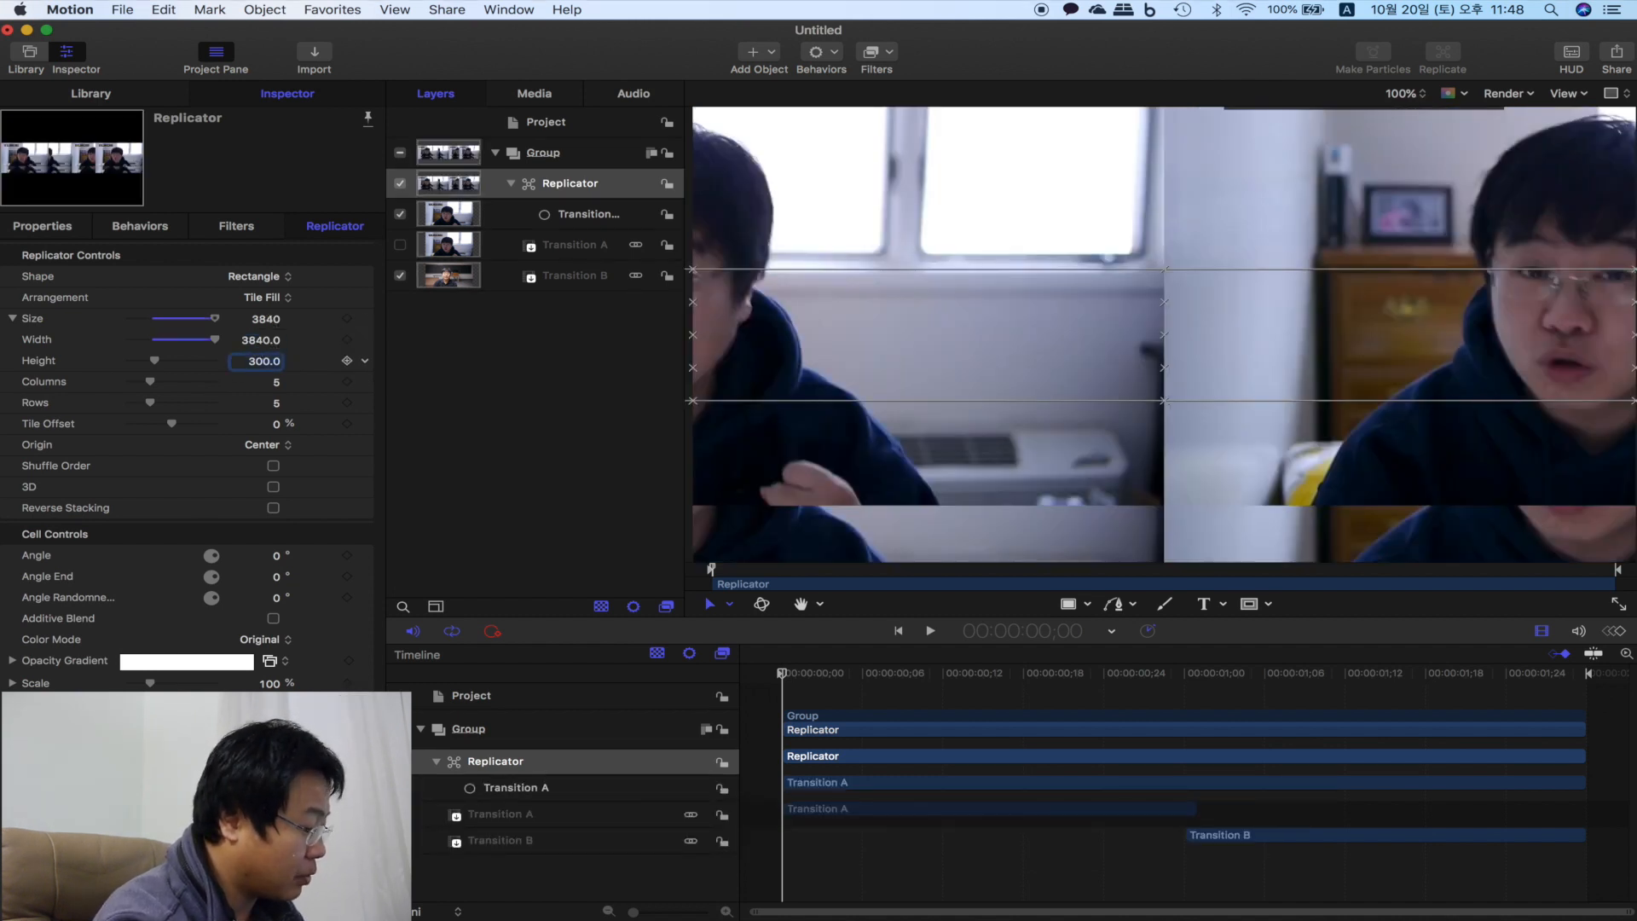
{"action": "key", "text": "Return"}
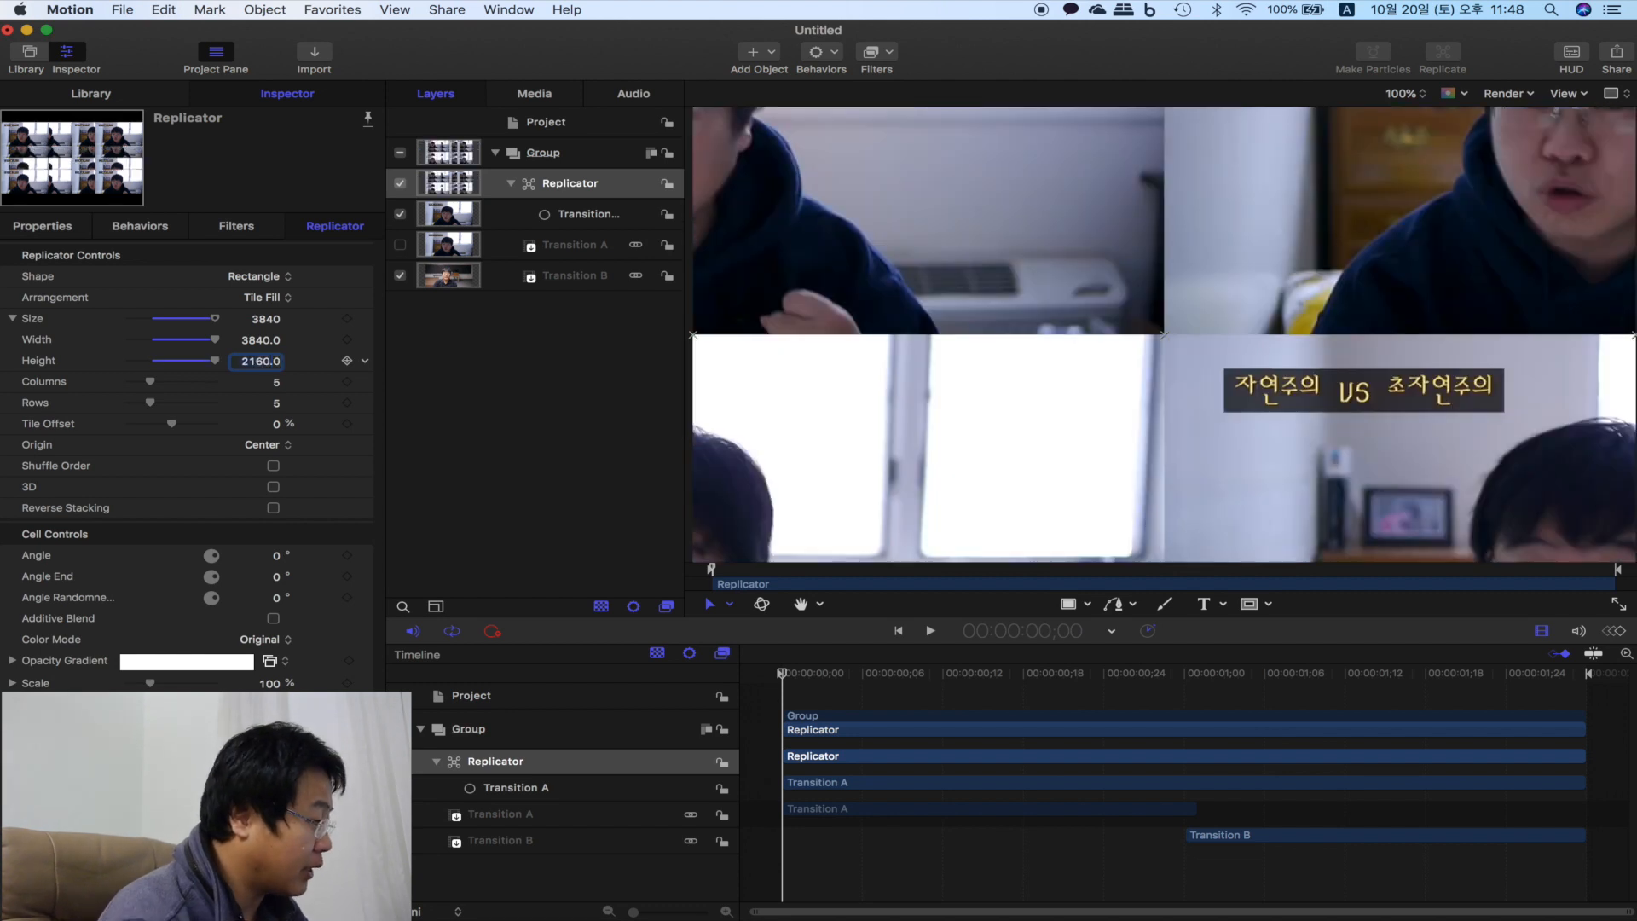
- Set the replicator to 3 columns and 3 rows
{"action": "left_click", "coordinate": [275, 386]}
{"action": "type", "text": "3"}
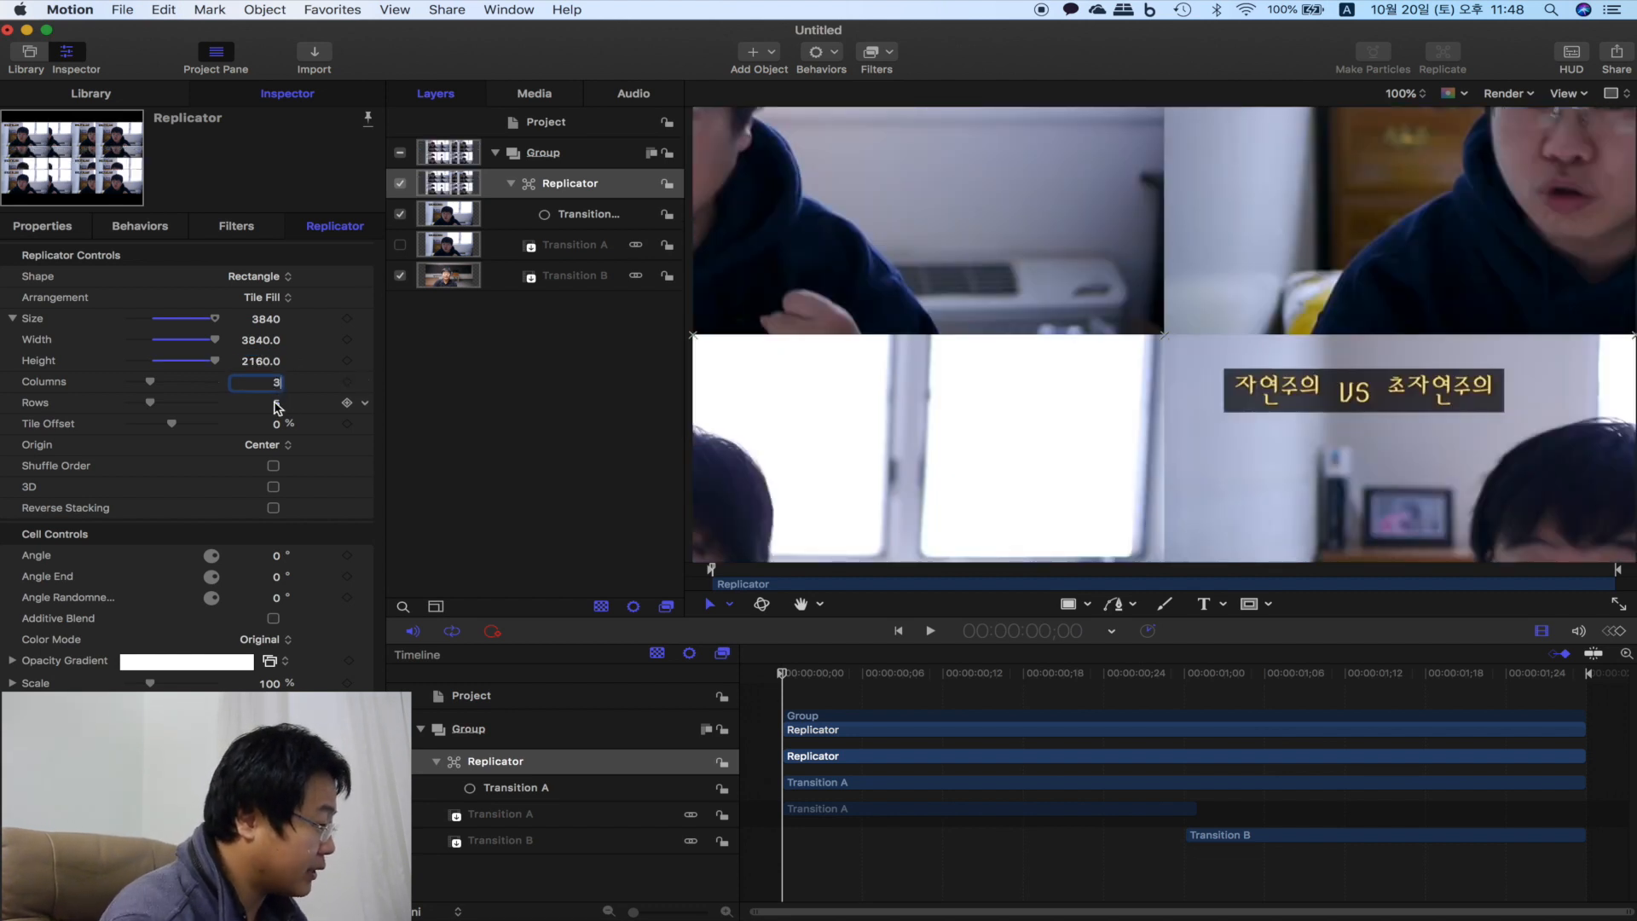
{"action": "key", "text": "Tab"}
{"action": "type", "text": "3"}
{"action": "key", "text": "Return"}
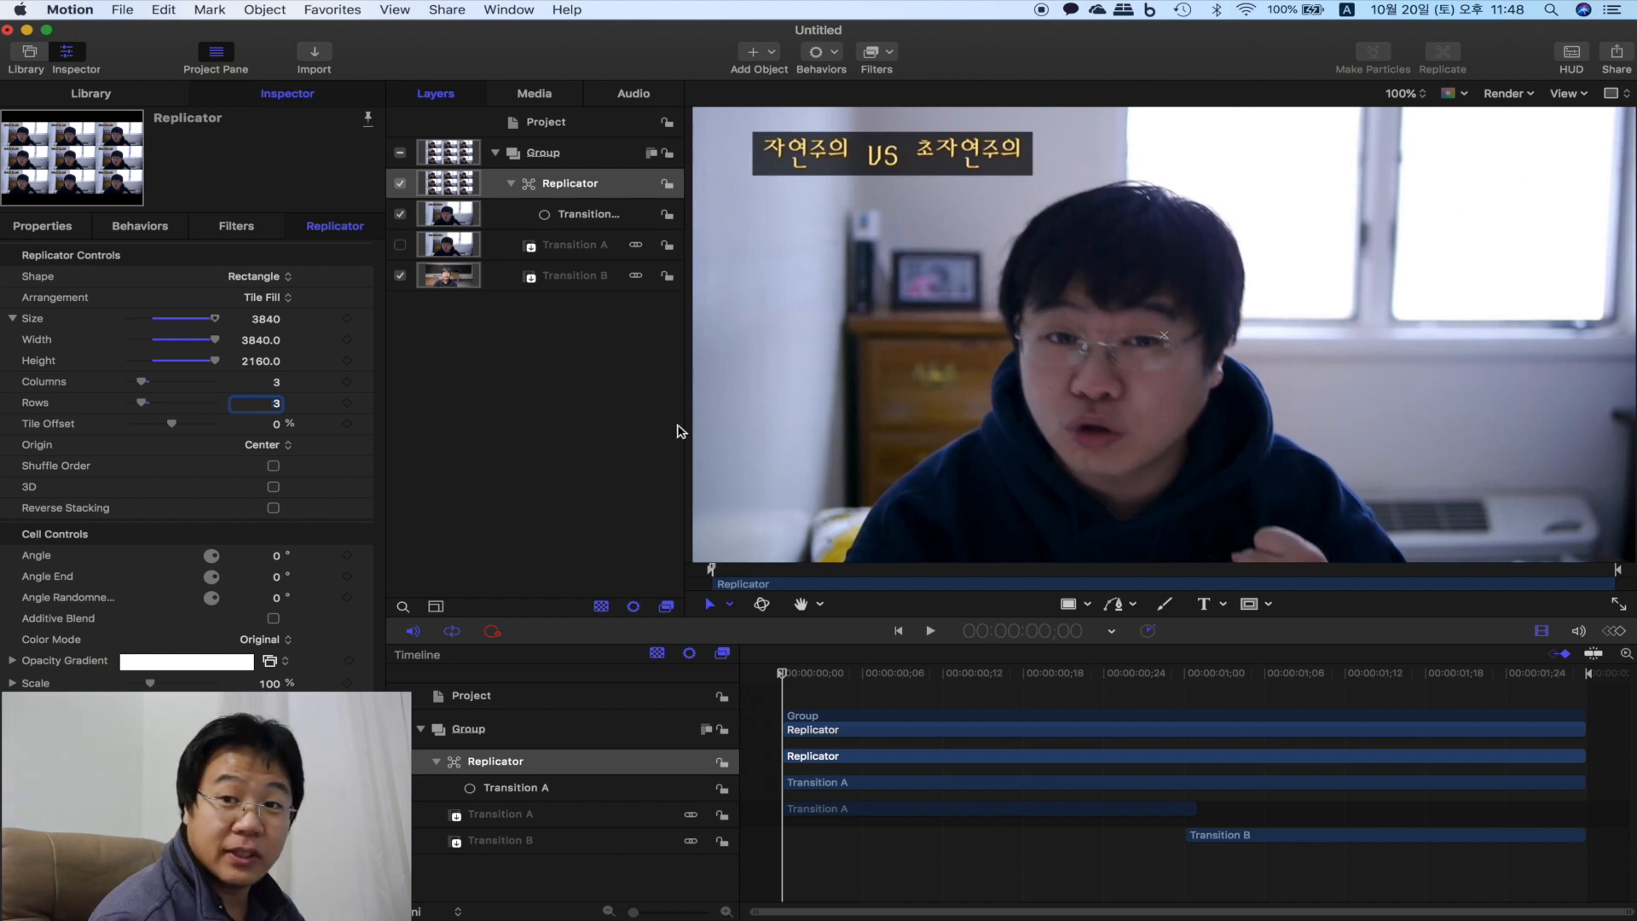
- Add a camera with the 2D groups switched to 3D, and display the scene in Perspective view
{"action": "left_click", "coordinate": [765, 68]}
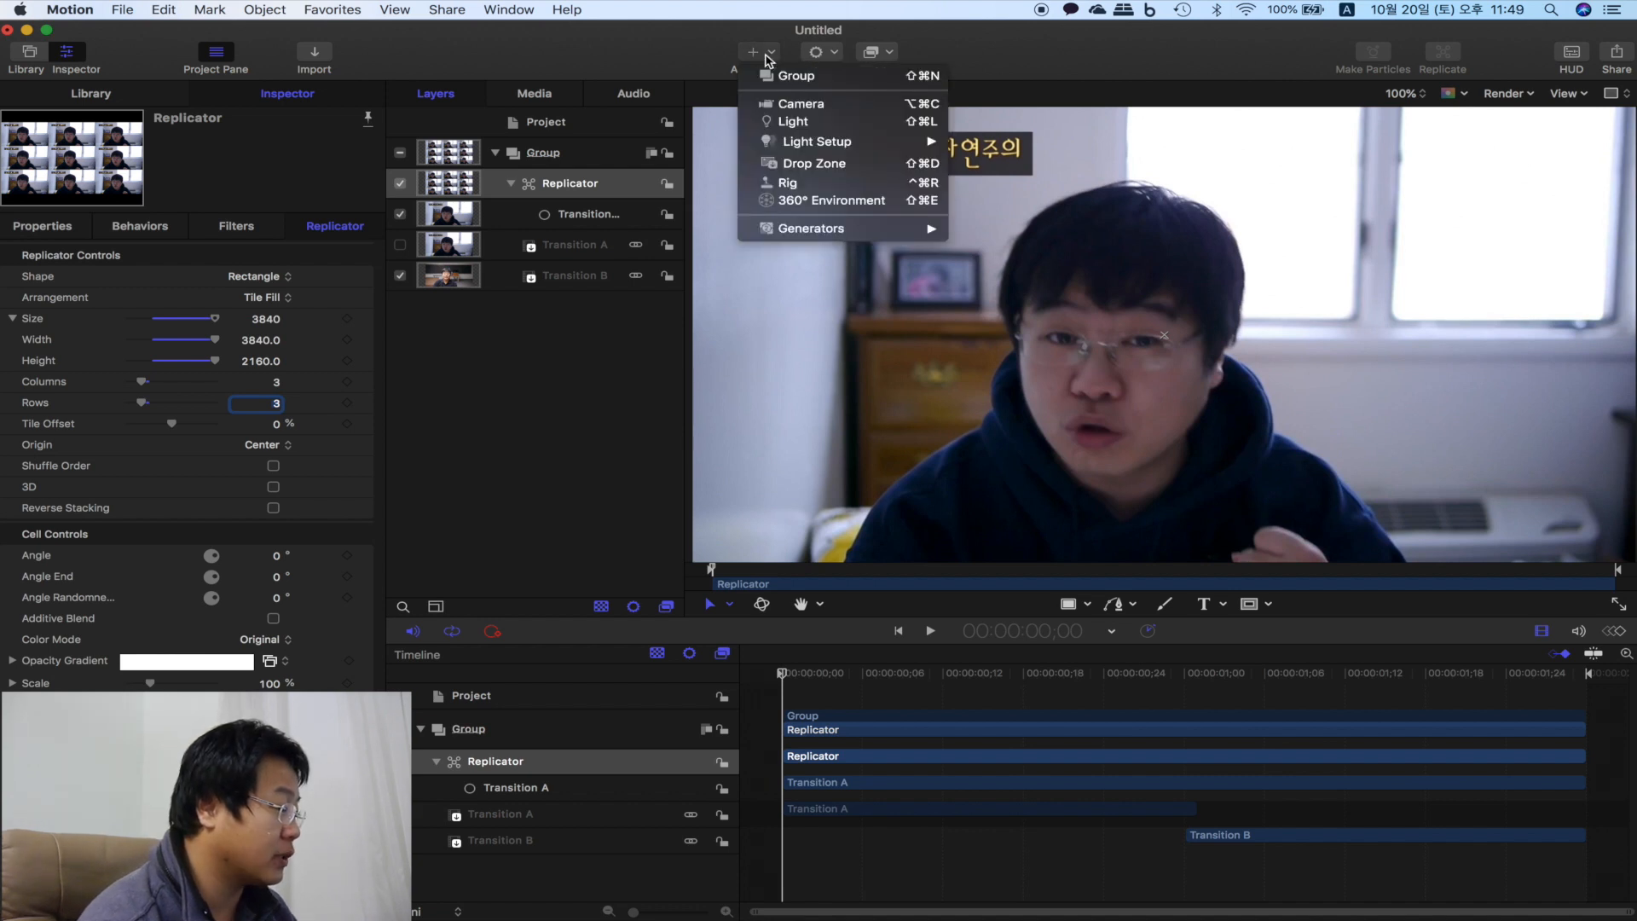
{"action": "left_click", "coordinate": [844, 107]}
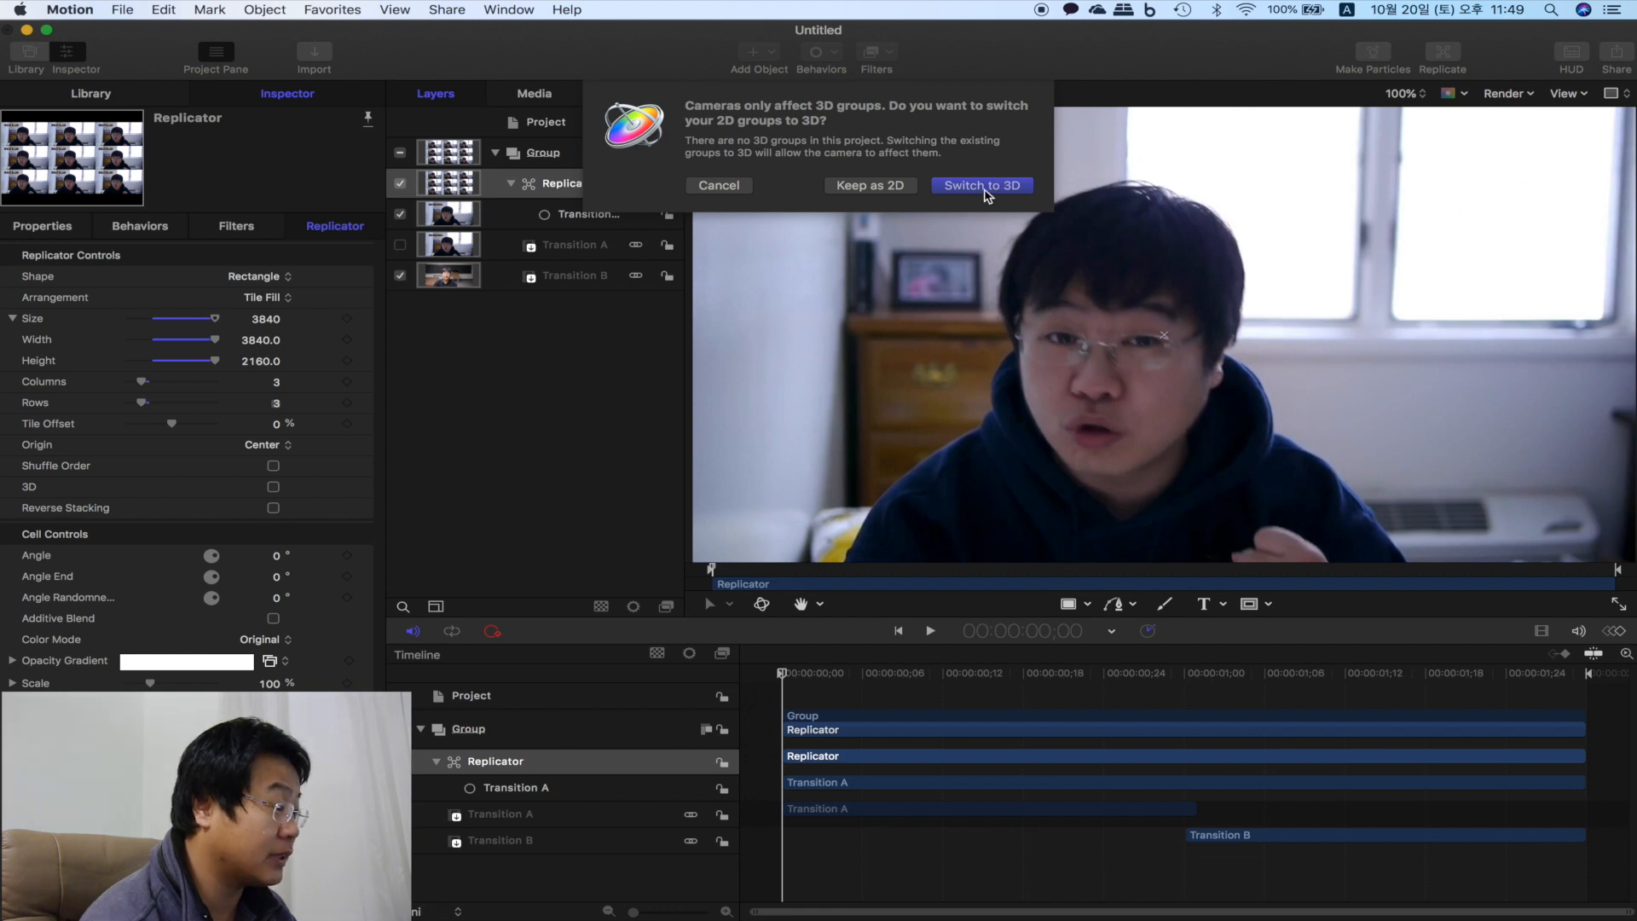
{"action": "left_click", "coordinate": [984, 187]}
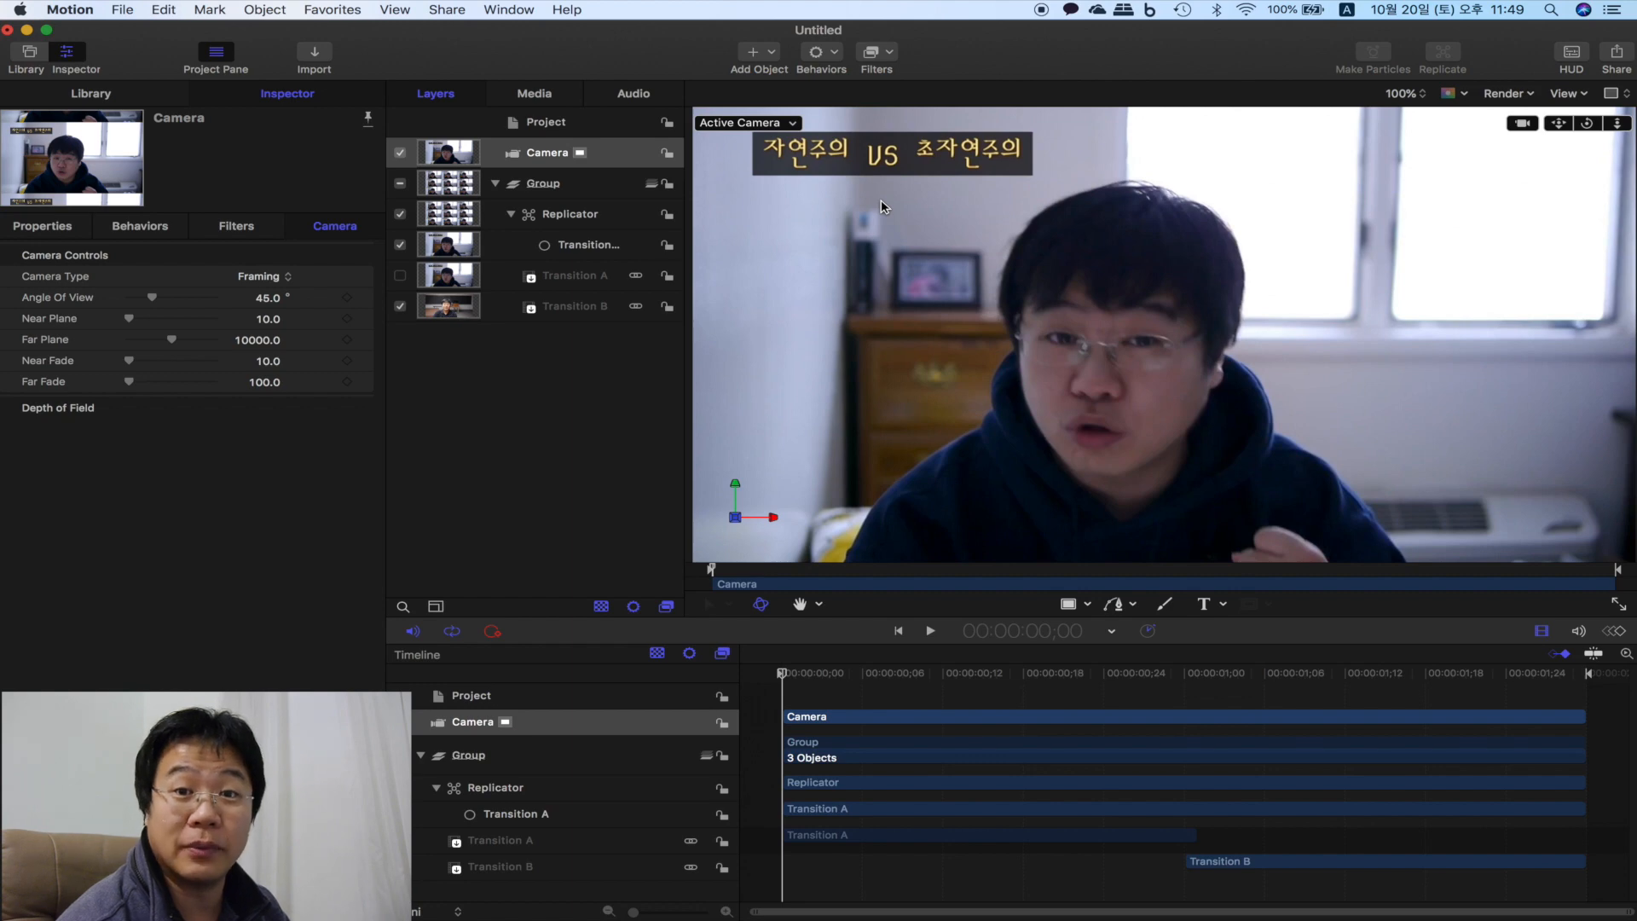
{"action": "left_click", "coordinate": [793, 124]}
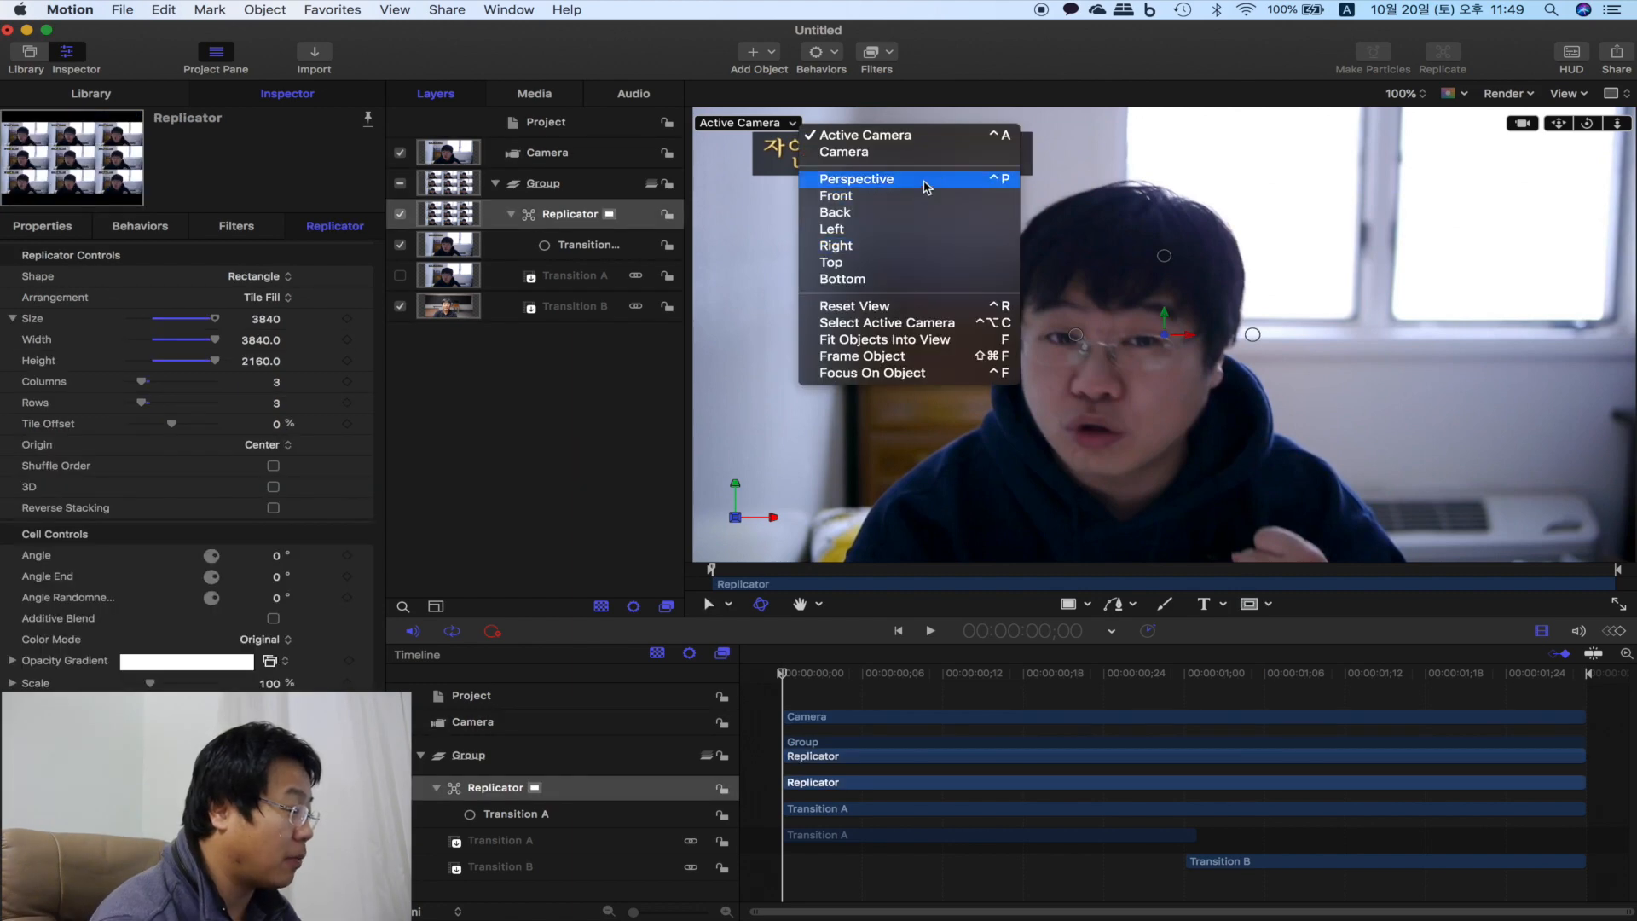
{"action": "left_click", "coordinate": [923, 181]}
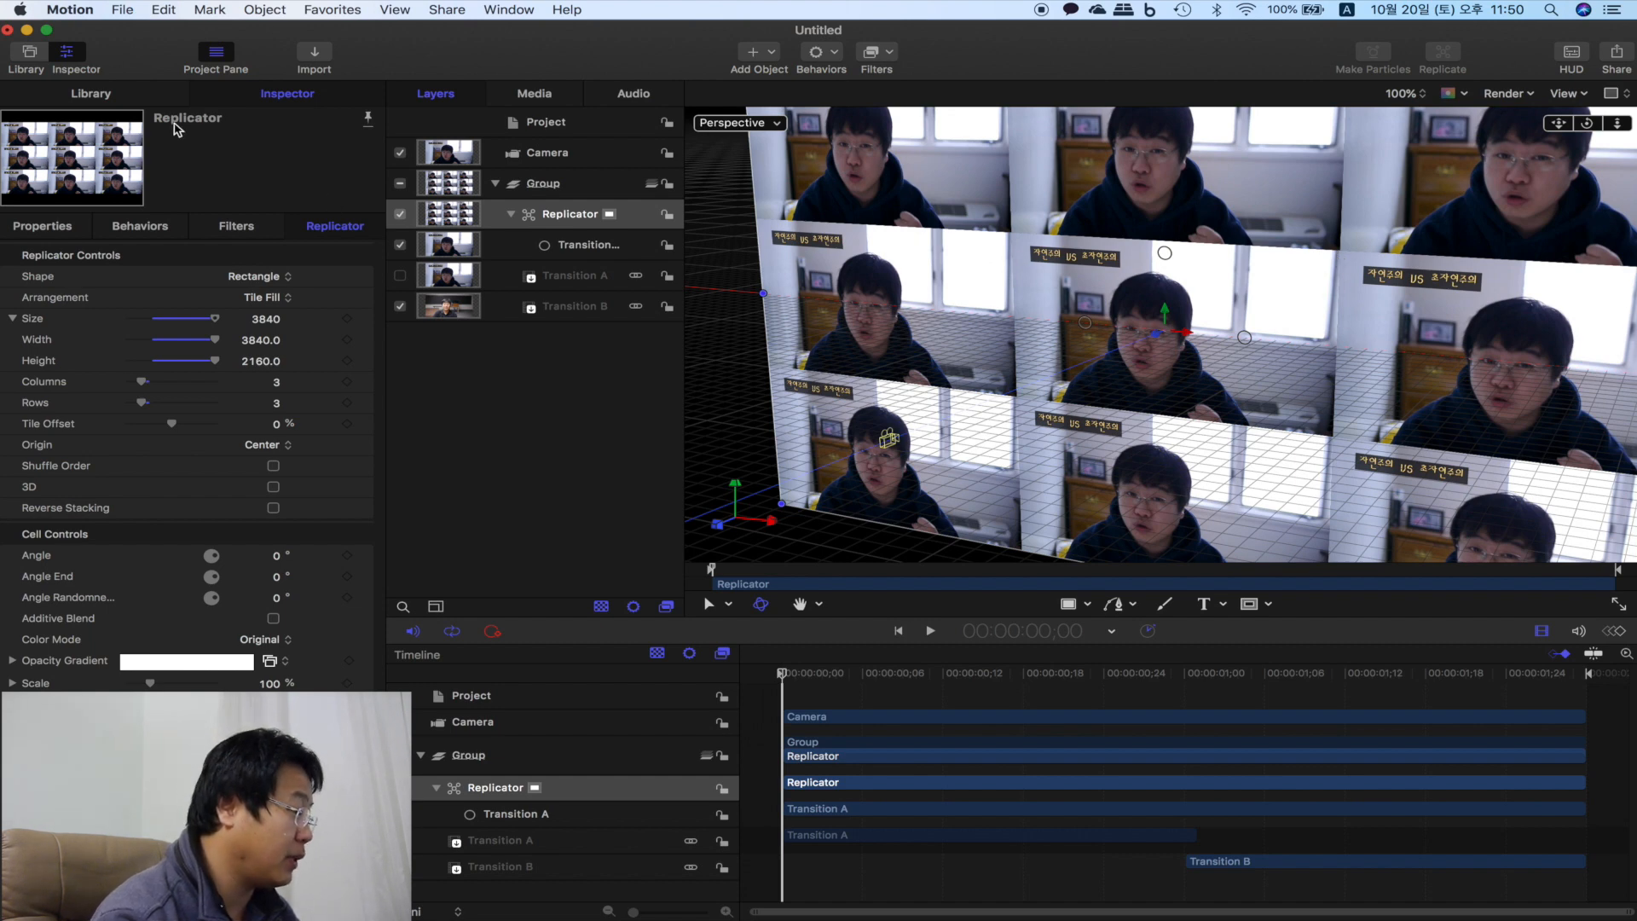
- Apply the Mirror filter to the replicator
{"action": "left_click", "coordinate": [133, 100]}
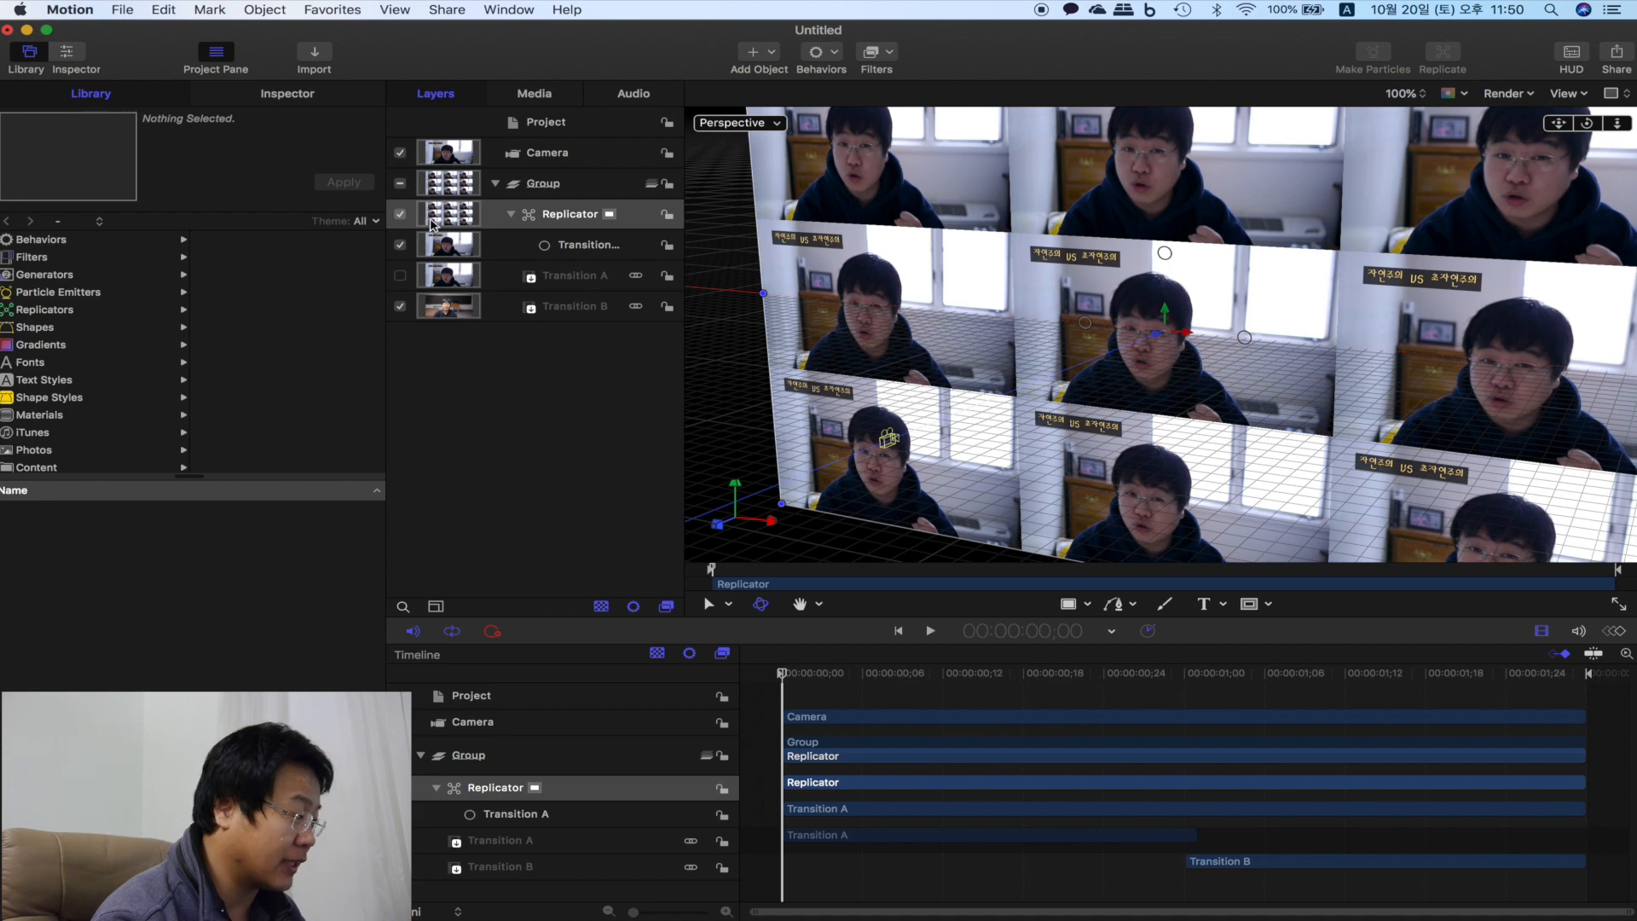
{"action": "left_click", "coordinate": [38, 257]}
{"action": "scroll", "coordinate": [124, 606], "scroll_direction": "down", "scroll_amount": 15}
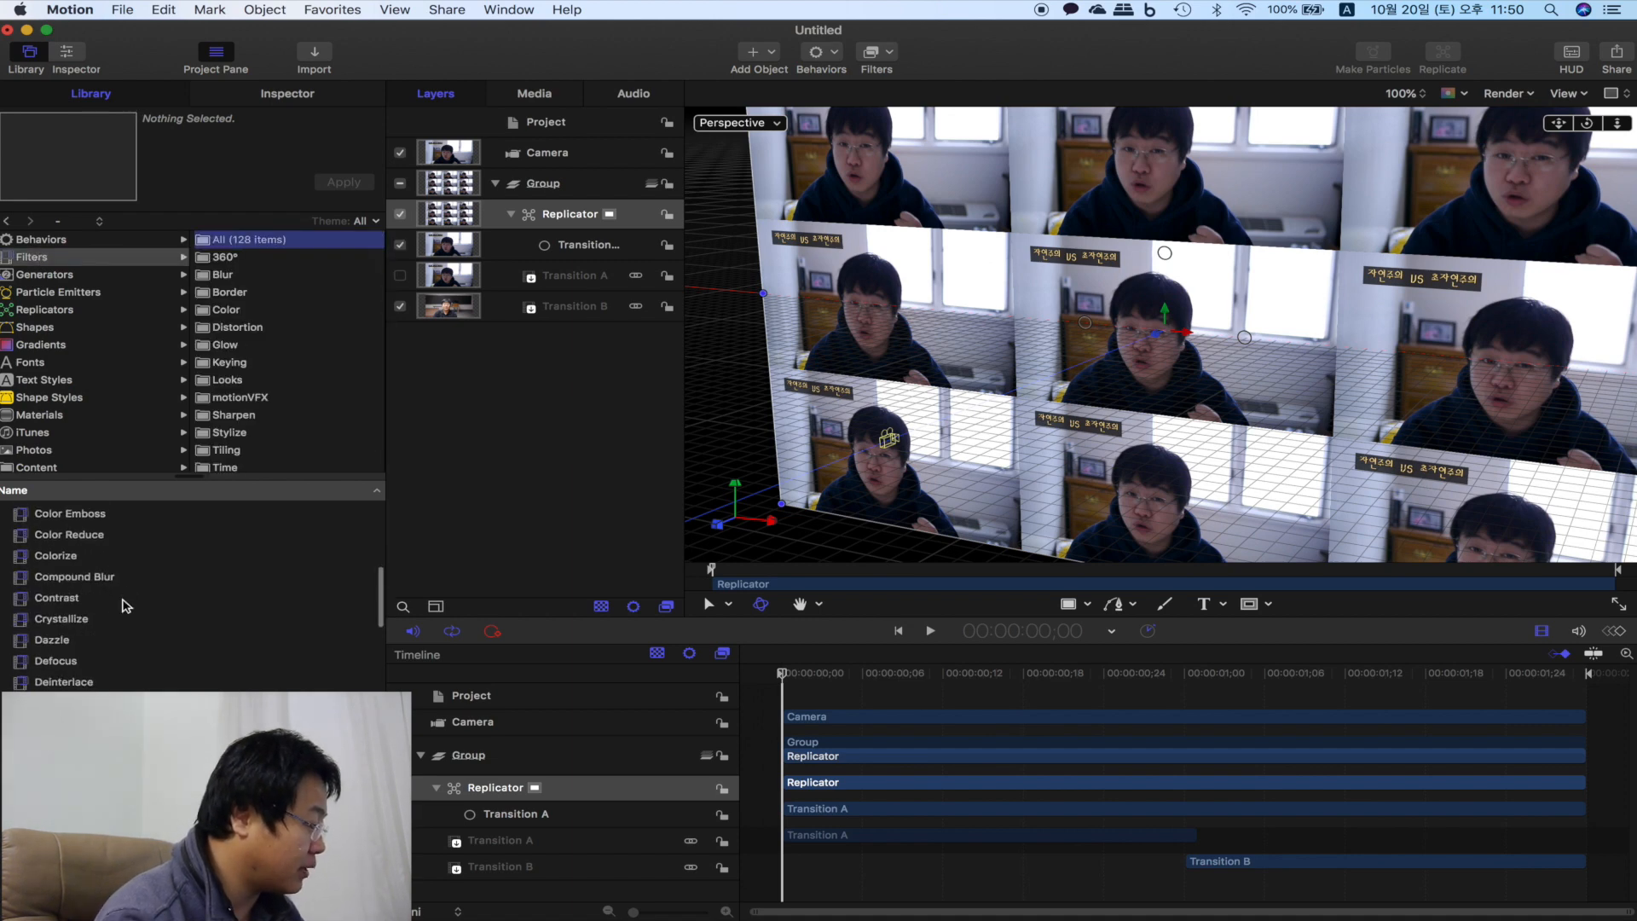
{"action": "left_click", "coordinate": [51, 533]}
{"action": "left_click_drag", "start_coordinate": [51, 533], "coordinate": [523, 216]}
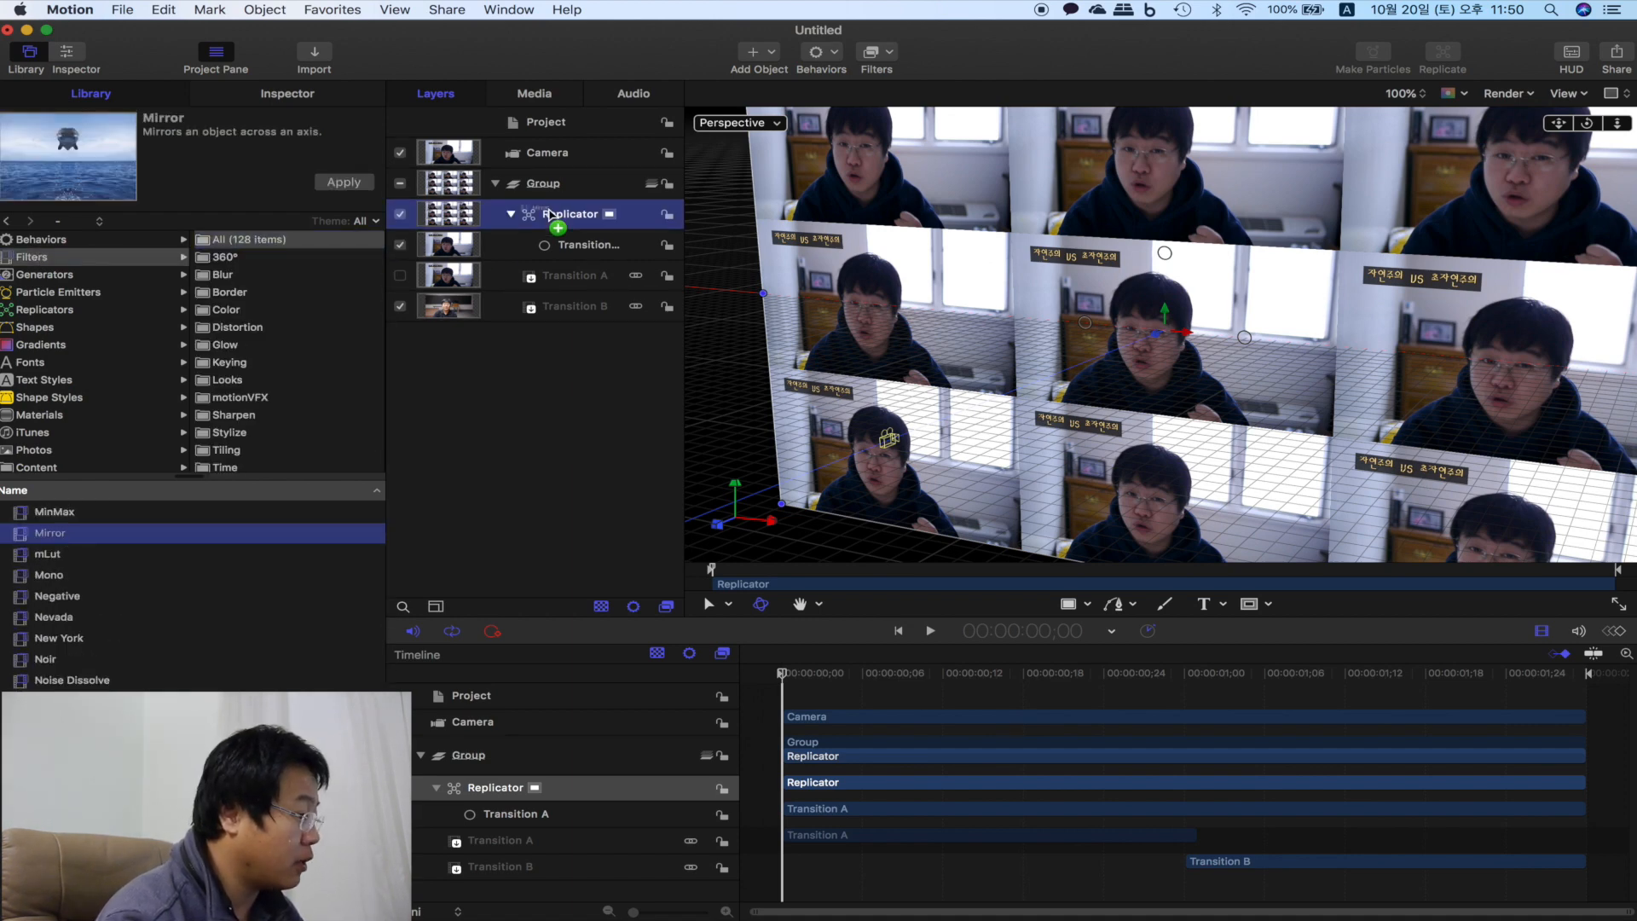
- In Active Camera view, move the mirror's centre to the frame's left edge, at X about -959 px, and rename the filter Left
{"action": "left_click", "coordinate": [776, 126]}
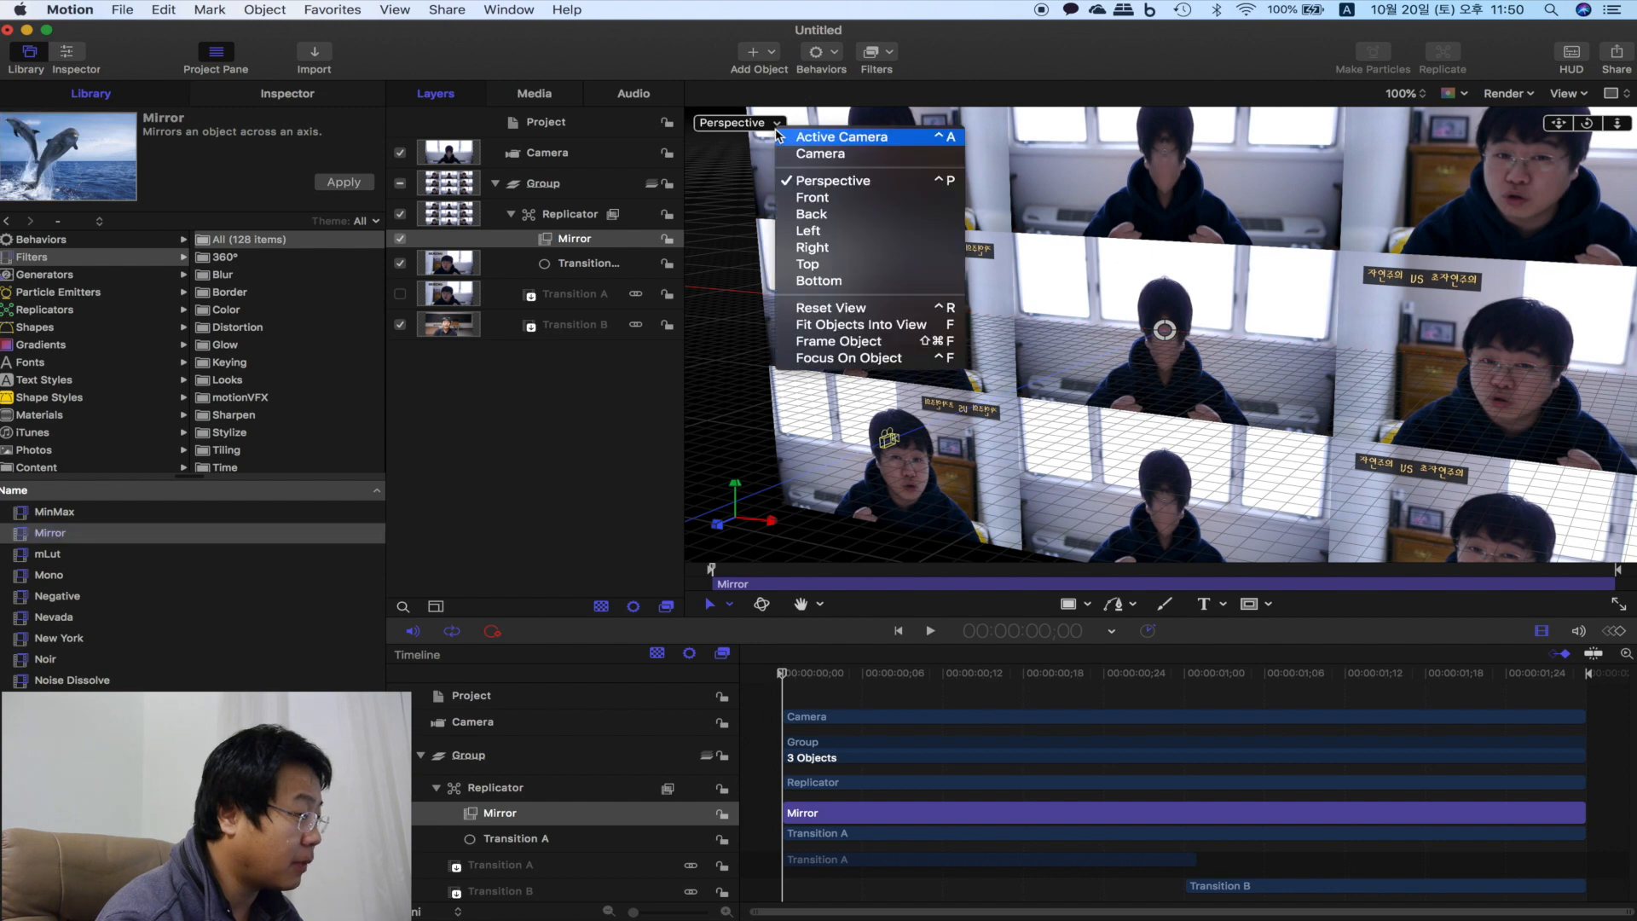
{"action": "left_click", "coordinate": [863, 141]}
{"action": "left_click_drag", "start_coordinate": [935, 342], "coordinate": [694, 334]}
{"action": "double_click", "coordinate": [571, 241]}
{"action": "type", "text": "Left"}
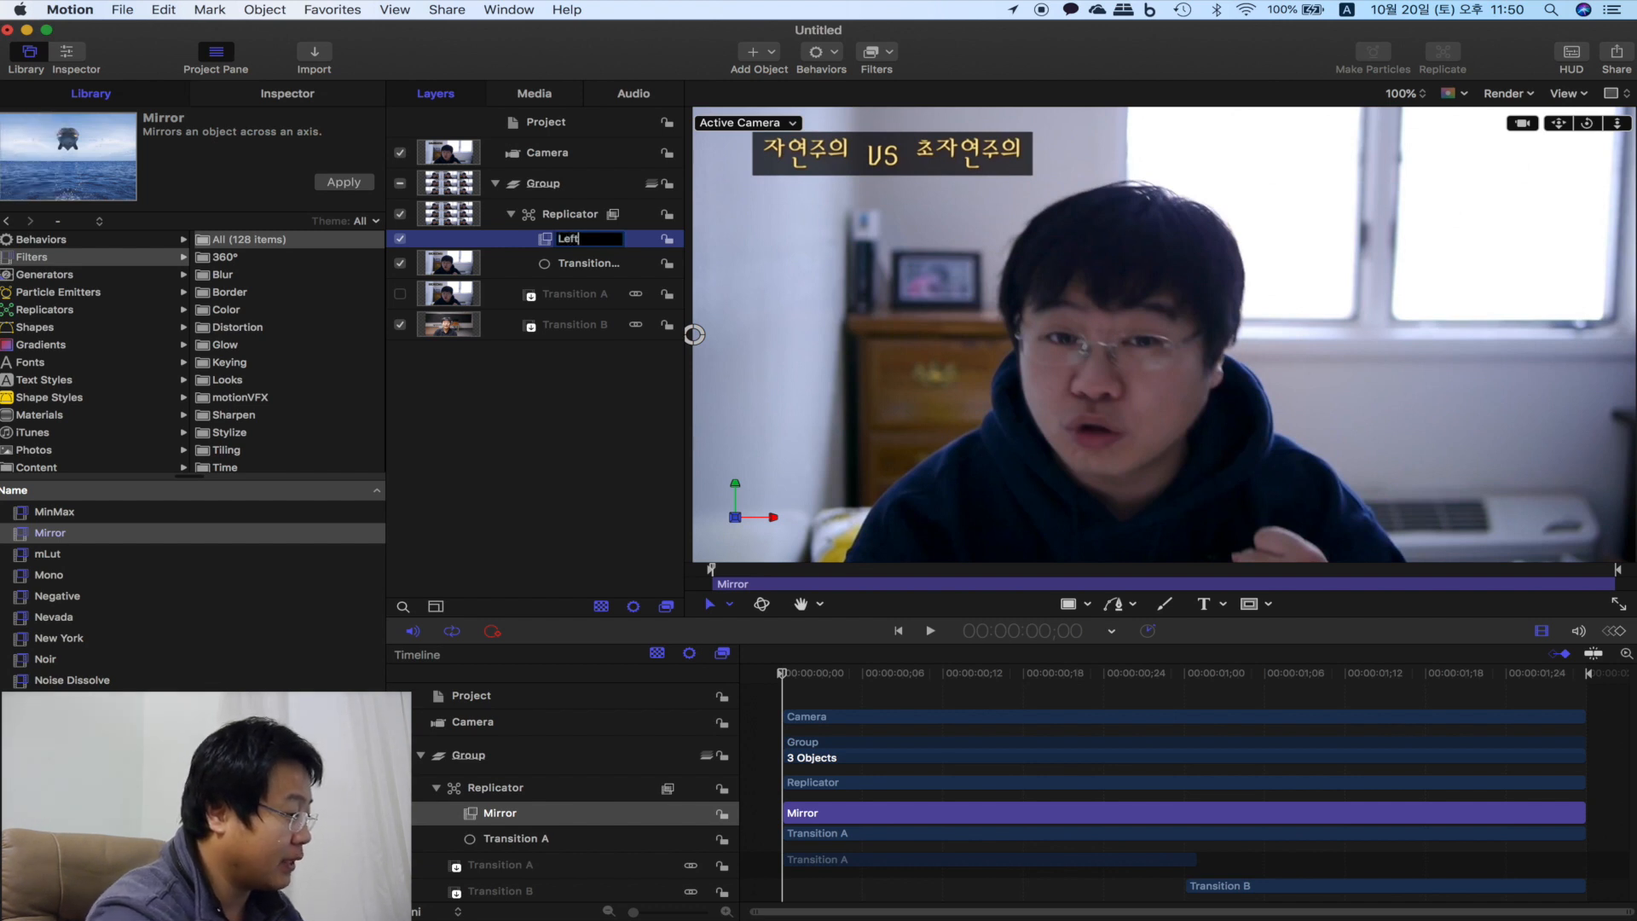
{"action": "key", "text": "Return"}
- Apply a second Mirror filter to the replicator and rename it Right
{"action": "left_click_drag", "start_coordinate": [51, 533], "coordinate": [562, 243]}
{"action": "double_click", "coordinate": [582, 239]}
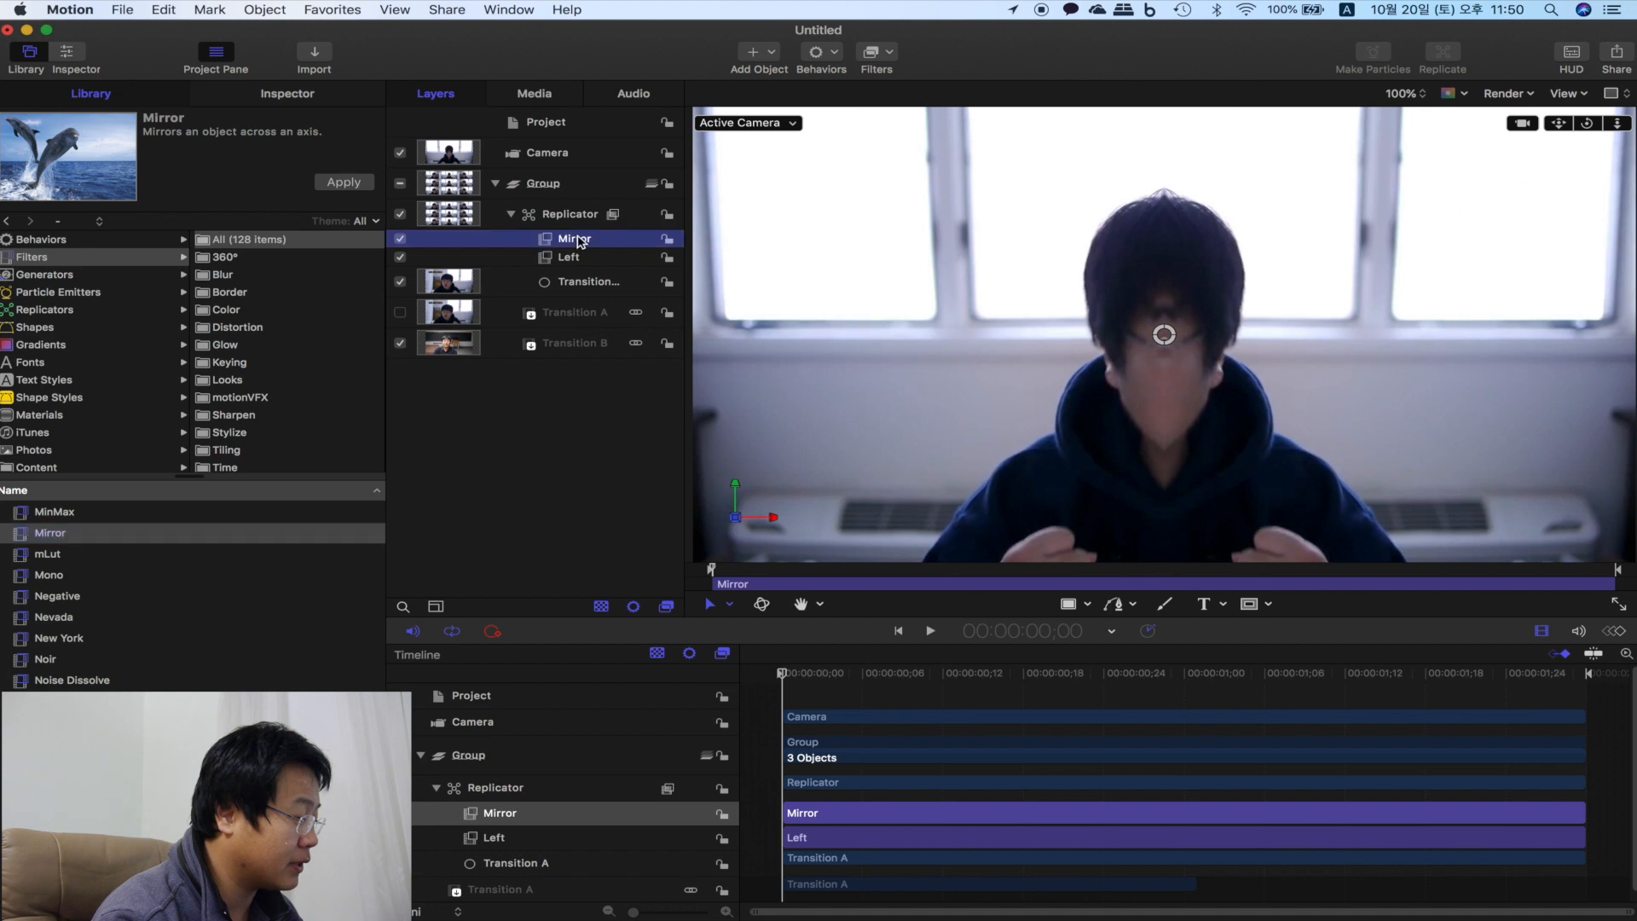
{"action": "type", "text": "Right"}
{"action": "key", "text": "Return"}
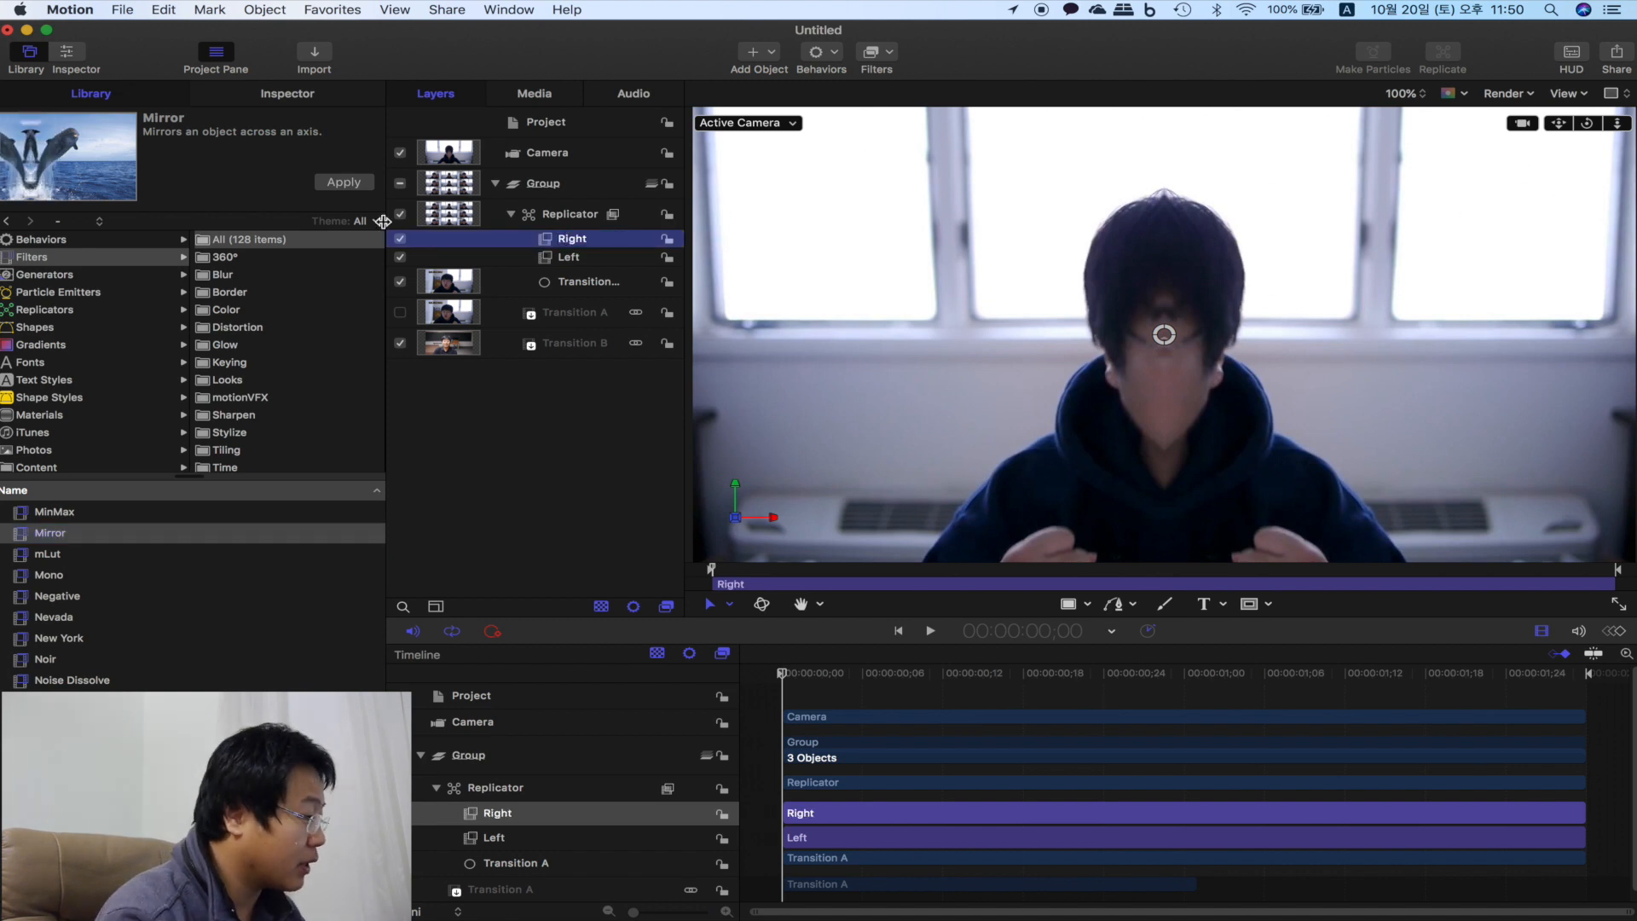
- Set the Right mirror's angle to 180° and move its centre to the frame's right edge, at X about 958 px
{"action": "left_click", "coordinate": [295, 97]}
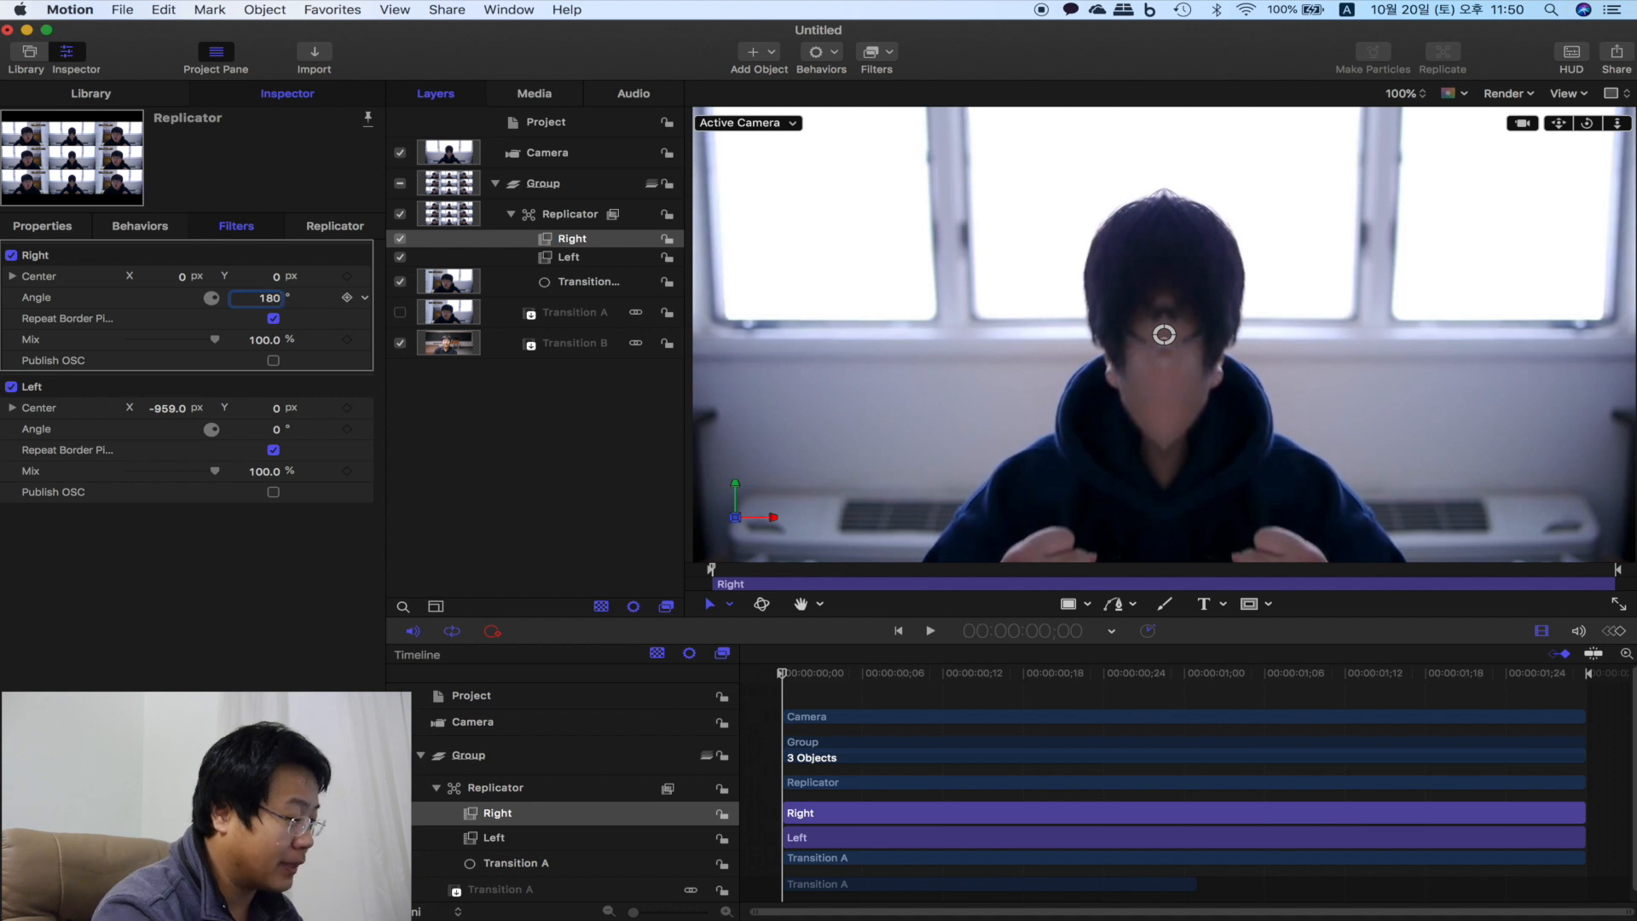
{"action": "key", "text": "Return"}
{"action": "left_click_drag", "start_coordinate": [1165, 333], "coordinate": [1629, 334]}
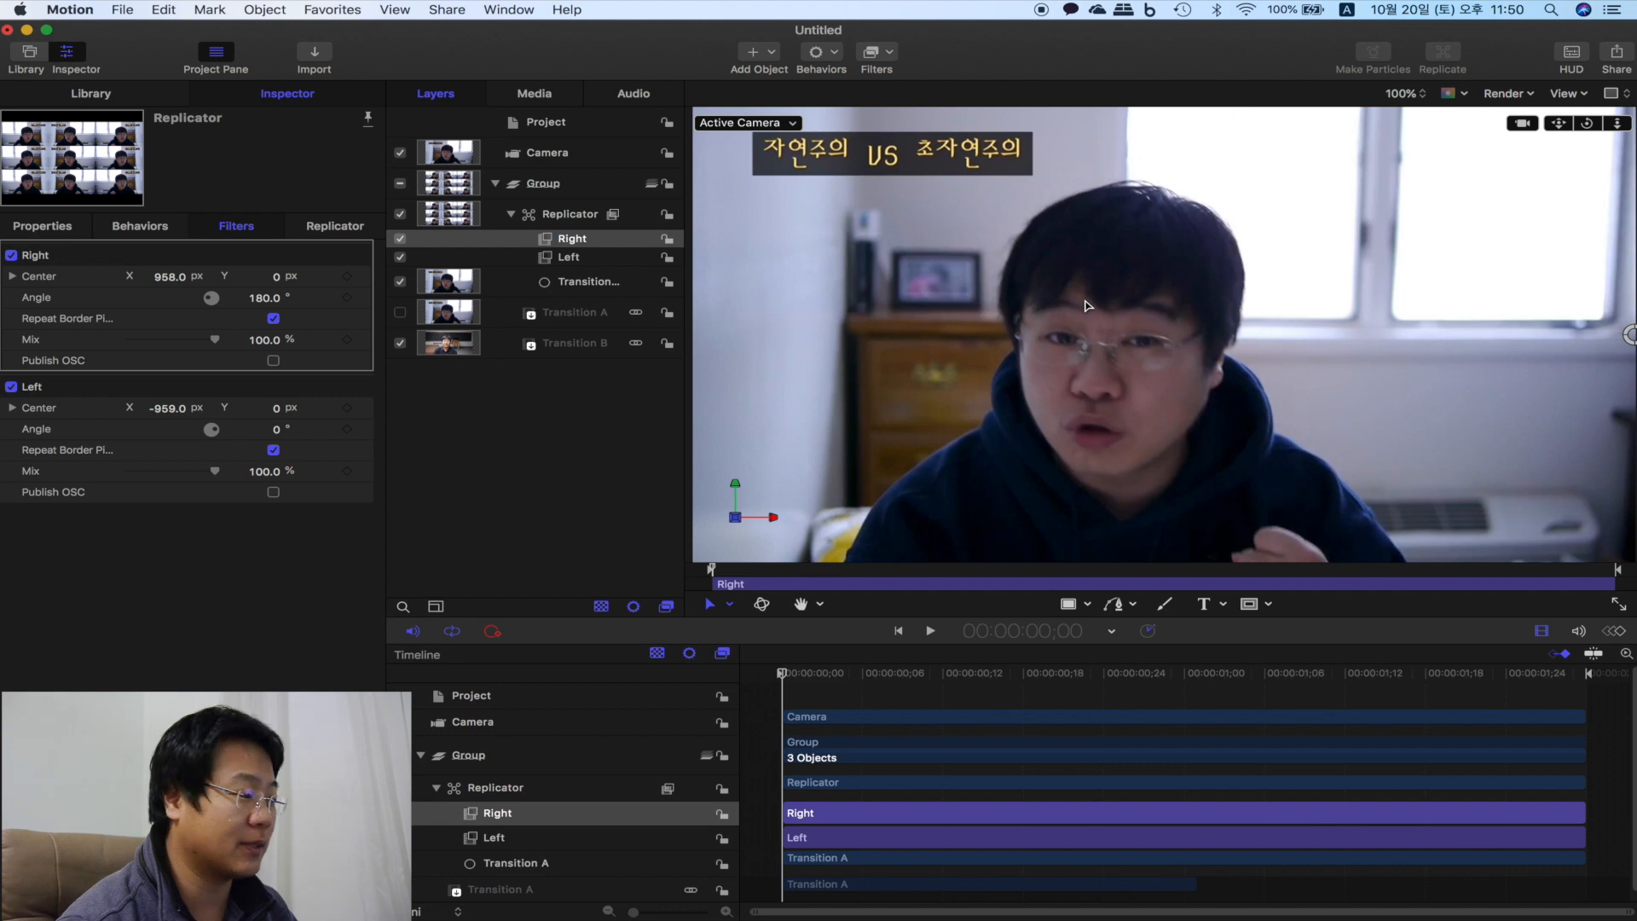
- Apply a third Mirror filter to the replicator and set its angle to 270°
{"action": "left_click", "coordinate": [109, 96]}
{"action": "left_click_drag", "start_coordinate": [492, 304], "coordinate": [550, 224]}
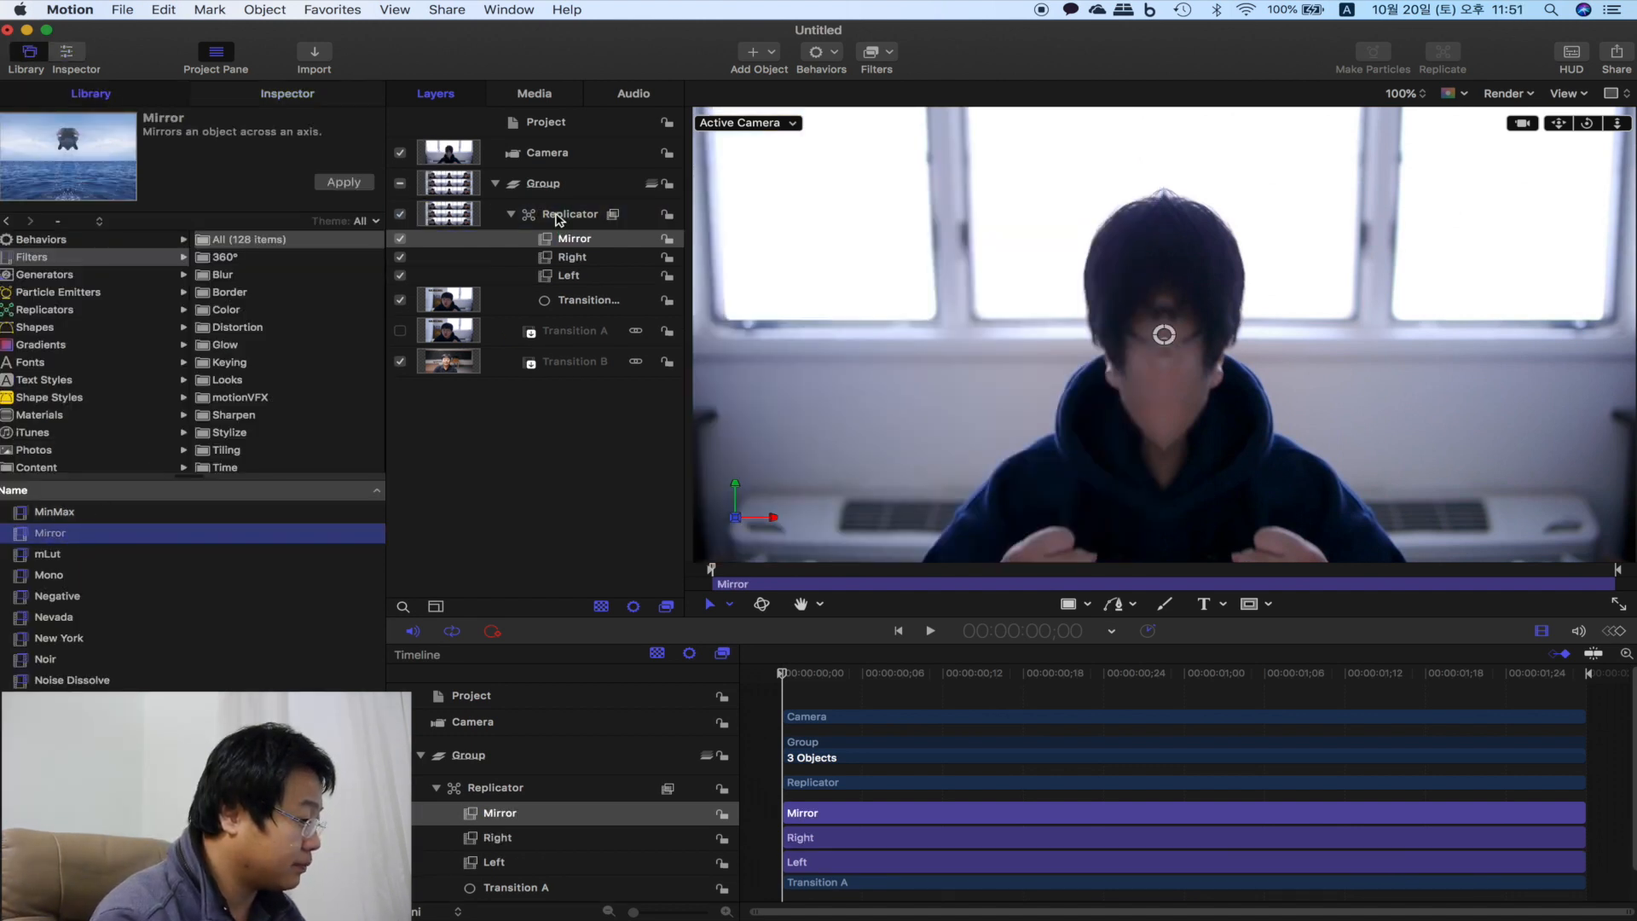
{"action": "left_click", "coordinate": [300, 96]}
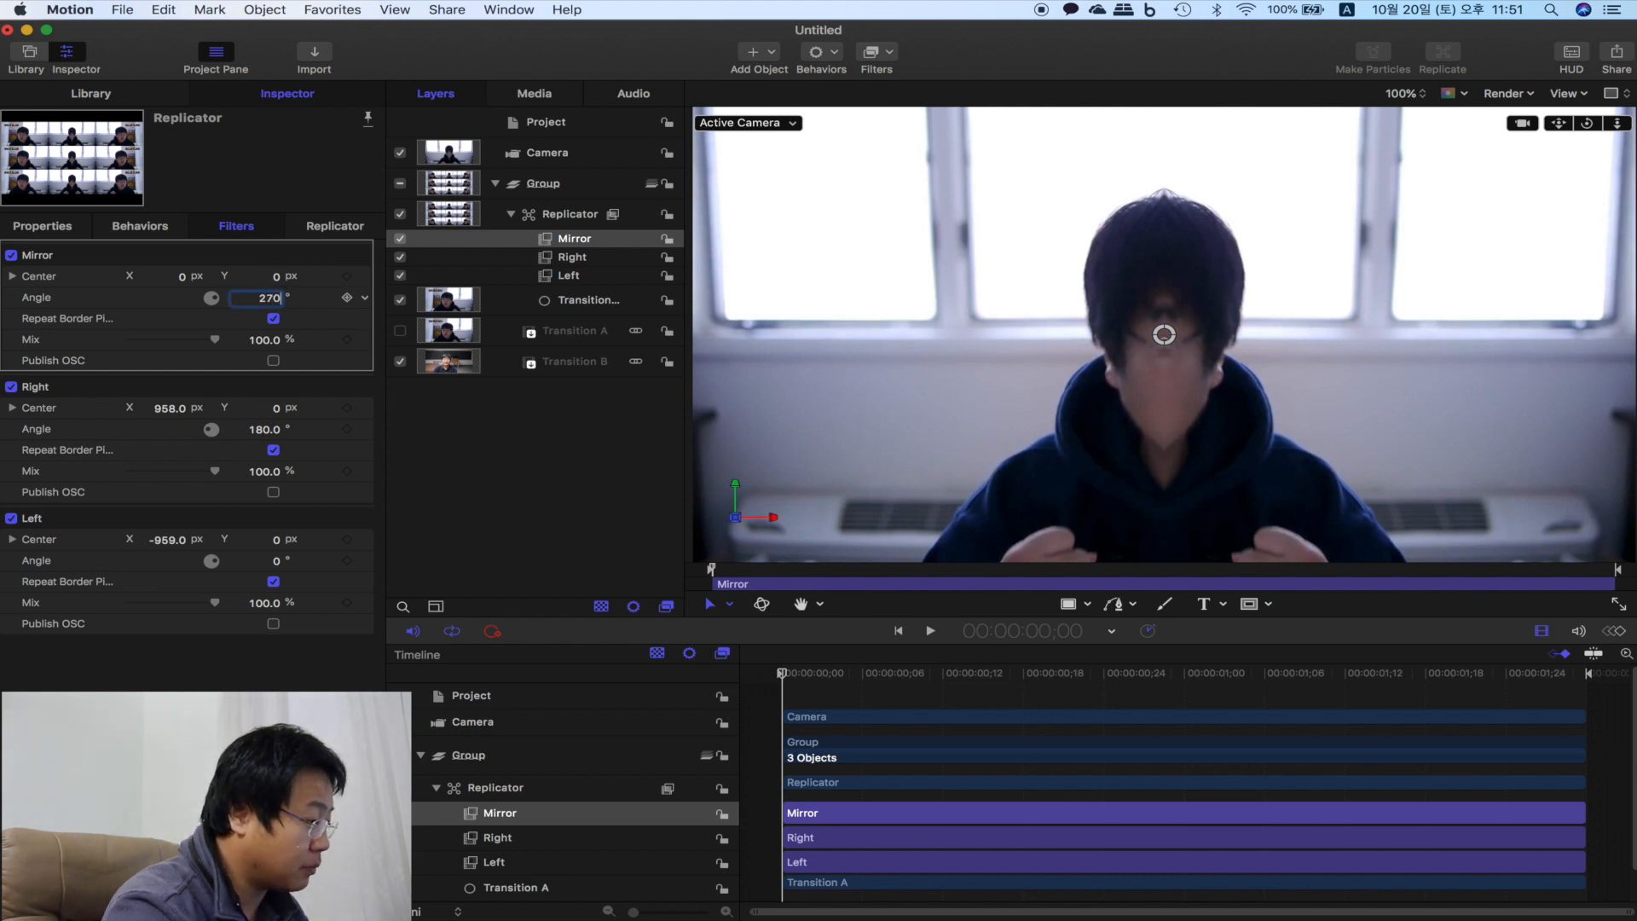
- Rename the third mirror filter Top and move its centre to the frame's upper edge, at Y about 538 px
{"action": "left_click", "coordinate": [573, 239]}
{"action": "left_click", "coordinate": [576, 239]}
{"action": "type", "text": "Top"}
{"action": "key", "text": "Return"}
{"action": "left_click_drag", "start_coordinate": [1165, 335], "coordinate": [1165, 109]}
{"action": "left_click", "coordinate": [1404, 93]}
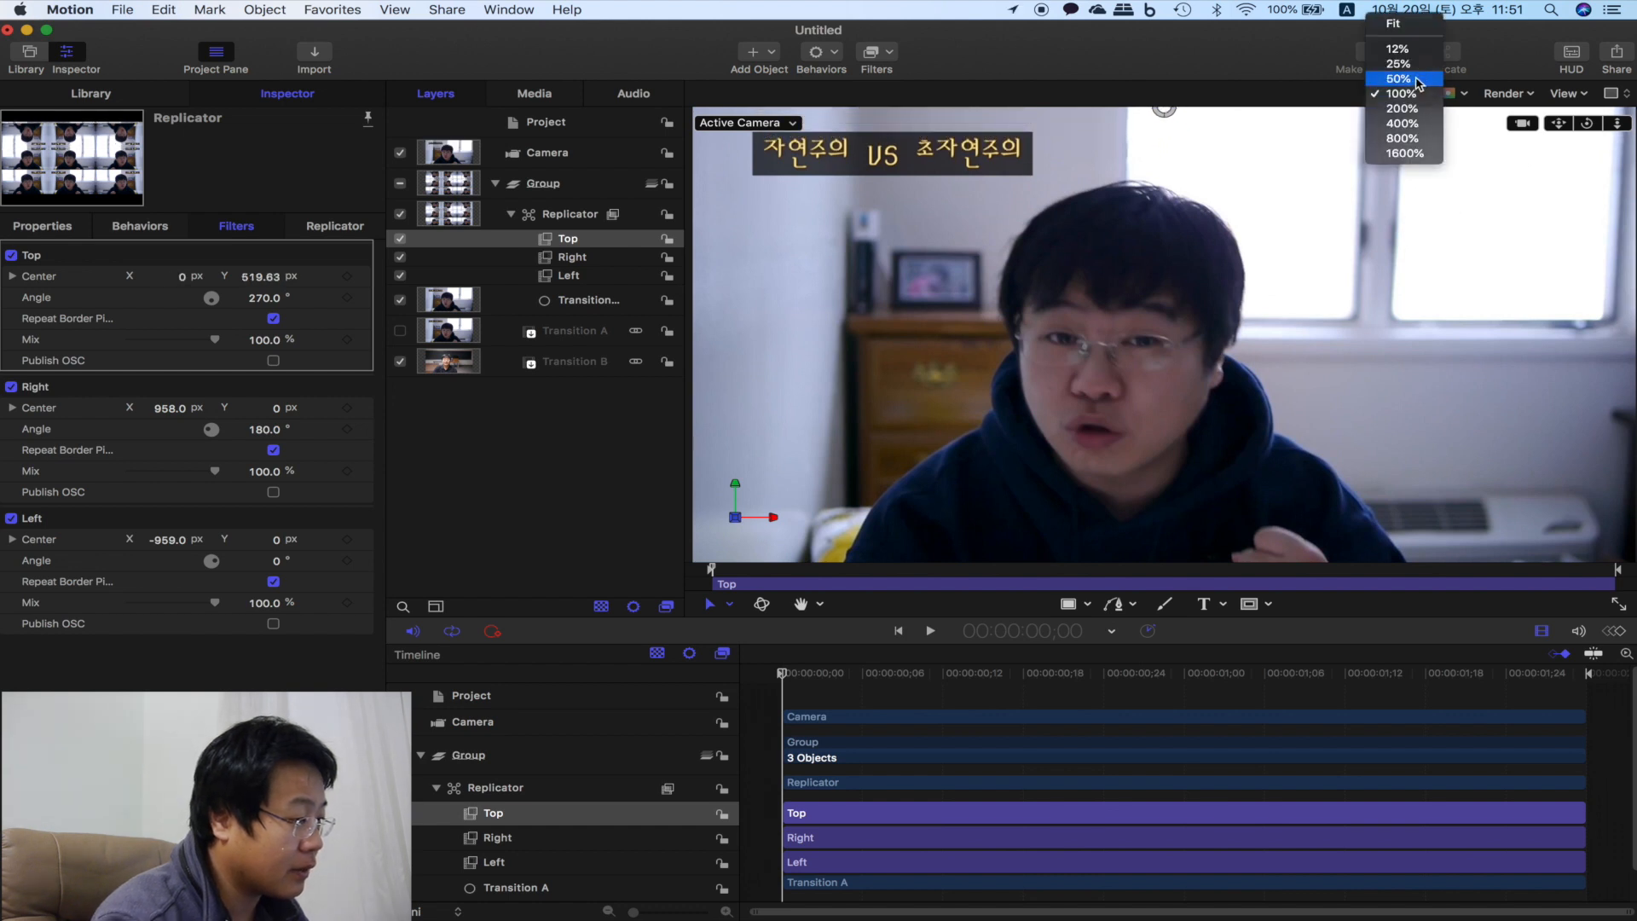
{"action": "left_click", "coordinate": [1418, 82]}
{"action": "left_click_drag", "start_coordinate": [1165, 220], "coordinate": [1165, 216]}
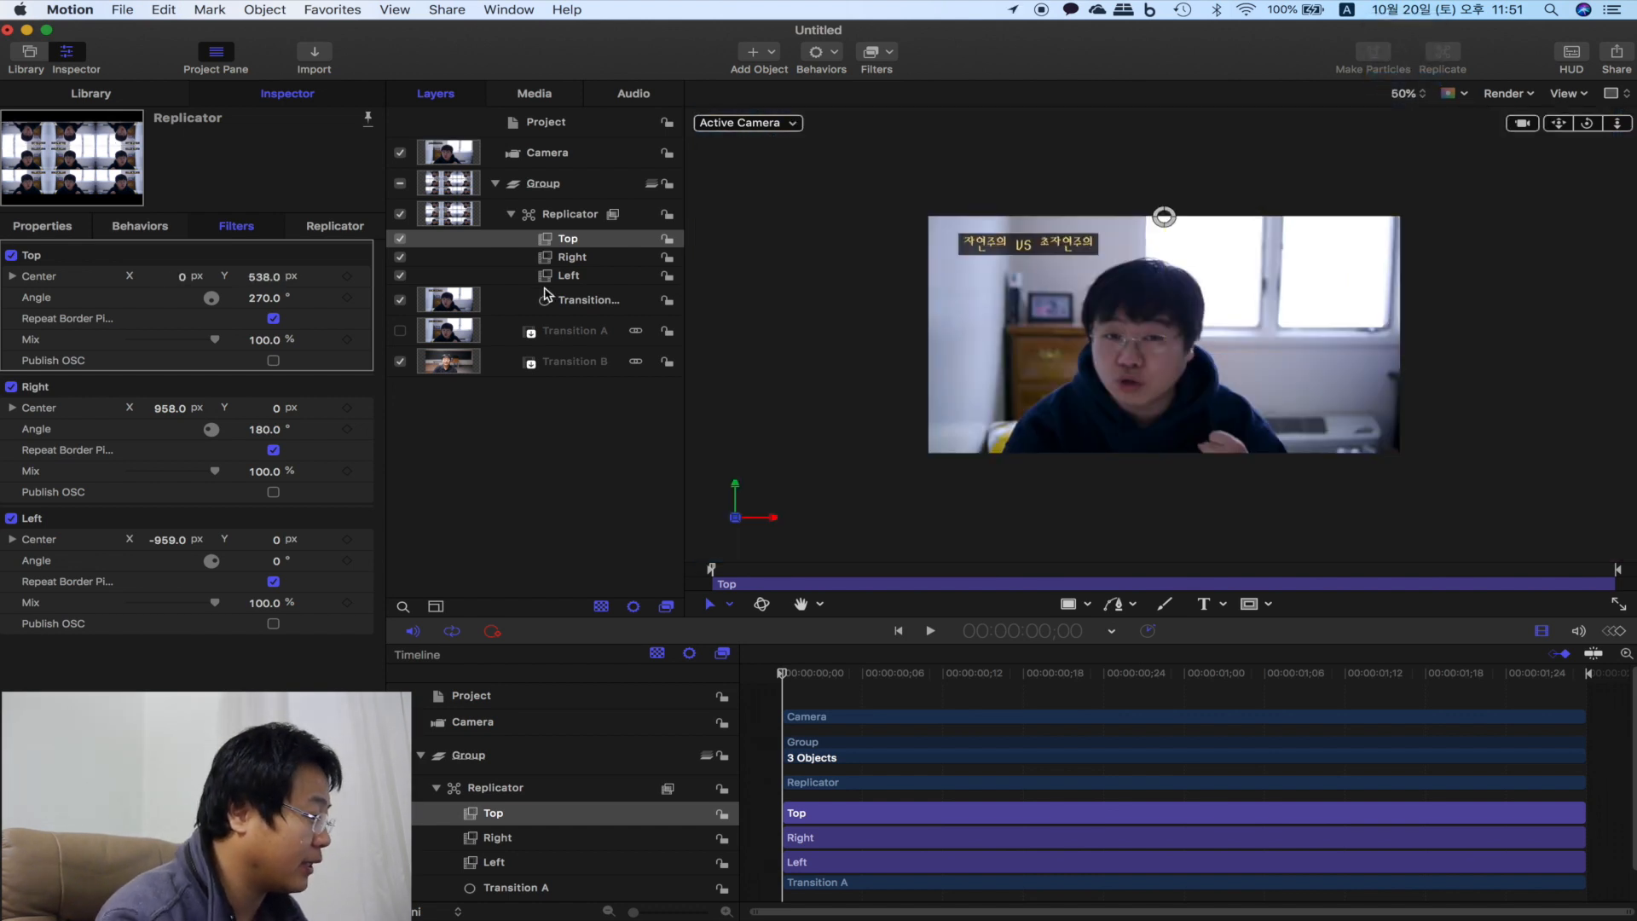
- Apply a fourth Mirror filter to the replicator and rename it Bottom
{"action": "left_click", "coordinate": [127, 98]}
{"action": "left_click_drag", "start_coordinate": [49, 532], "coordinate": [526, 217]}
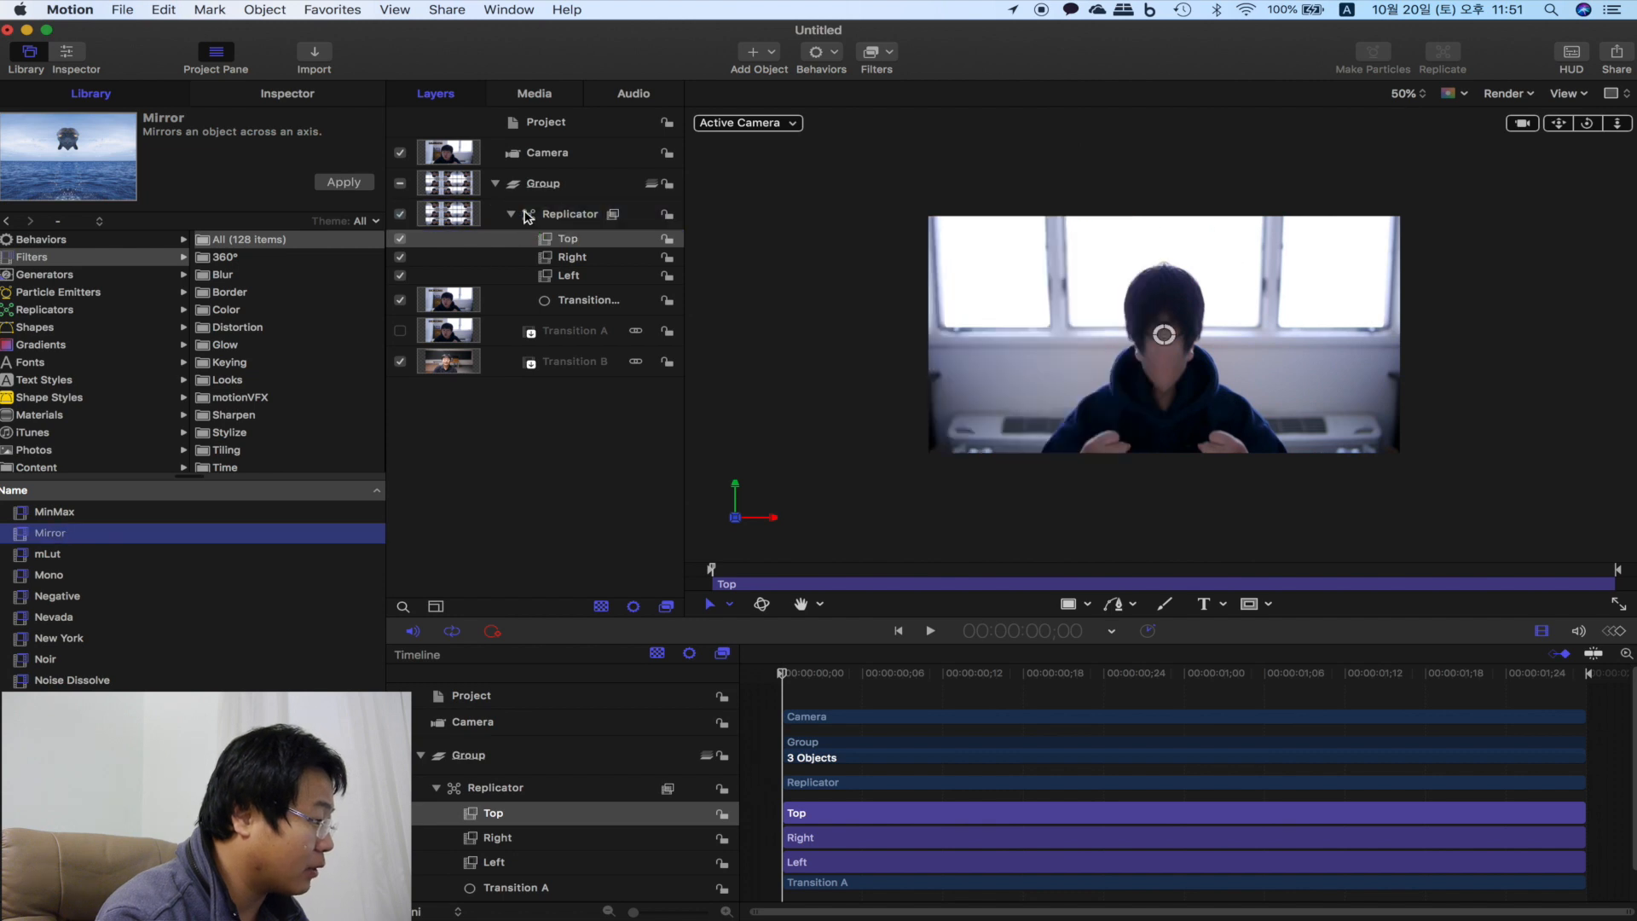
{"action": "left_click", "coordinate": [273, 95]}
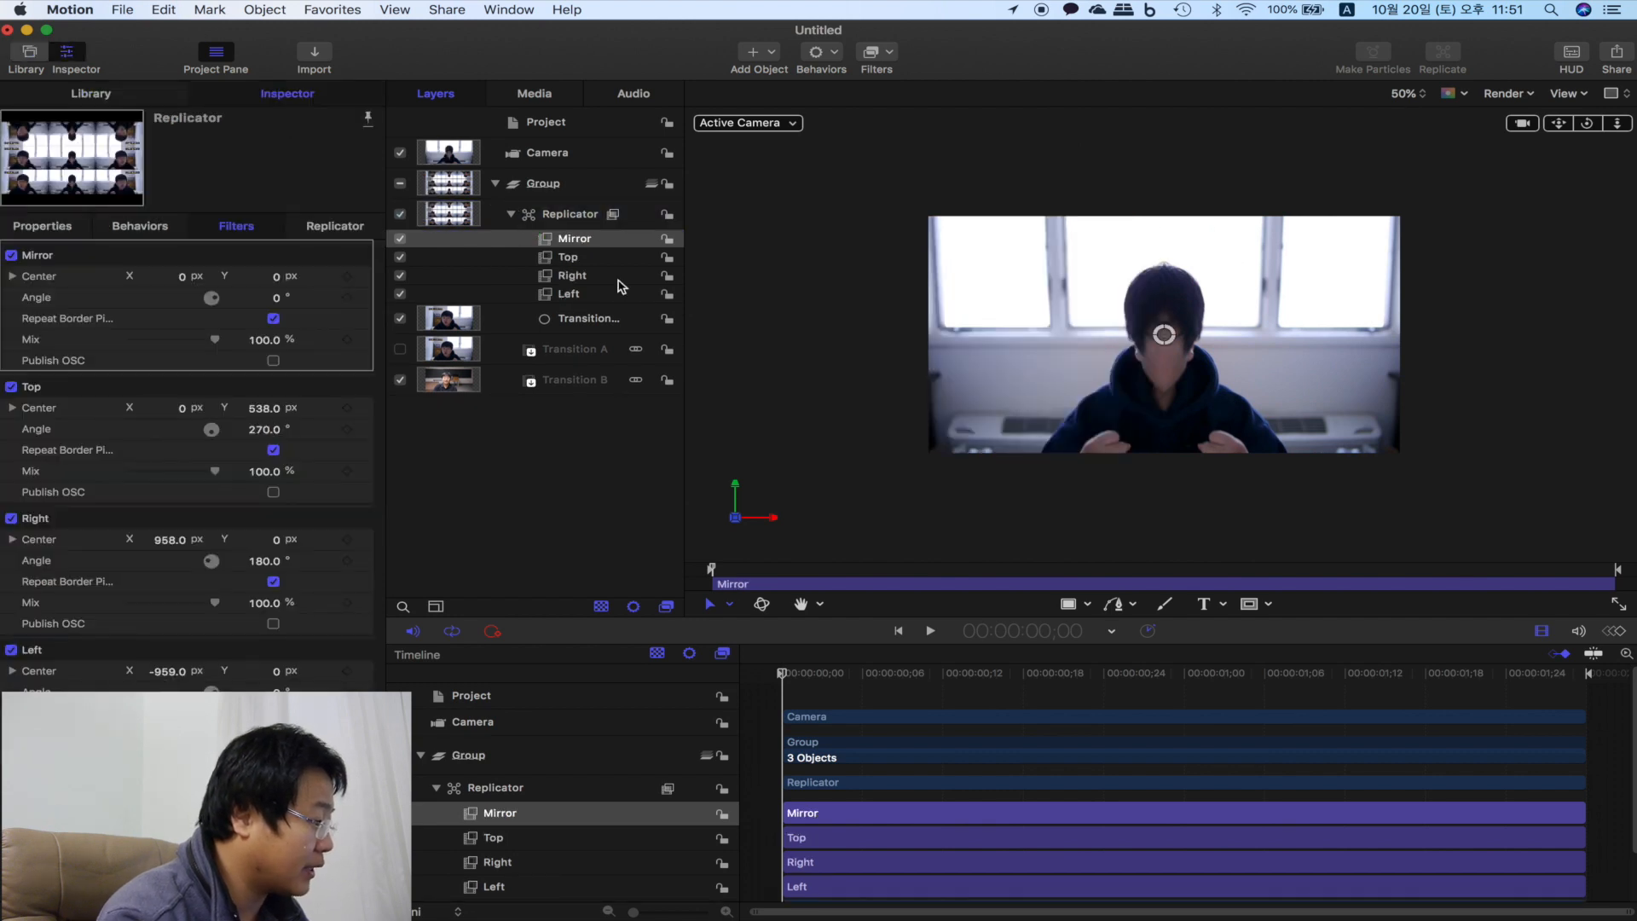
{"action": "double_click", "coordinate": [575, 239]}
{"action": "type", "text": "Bottom"}
- Set the Bottom mirror's angle to 90° and move its centre to the frame's lower edge, at Y about -539 px
{"action": "left_click", "coordinate": [276, 298]}
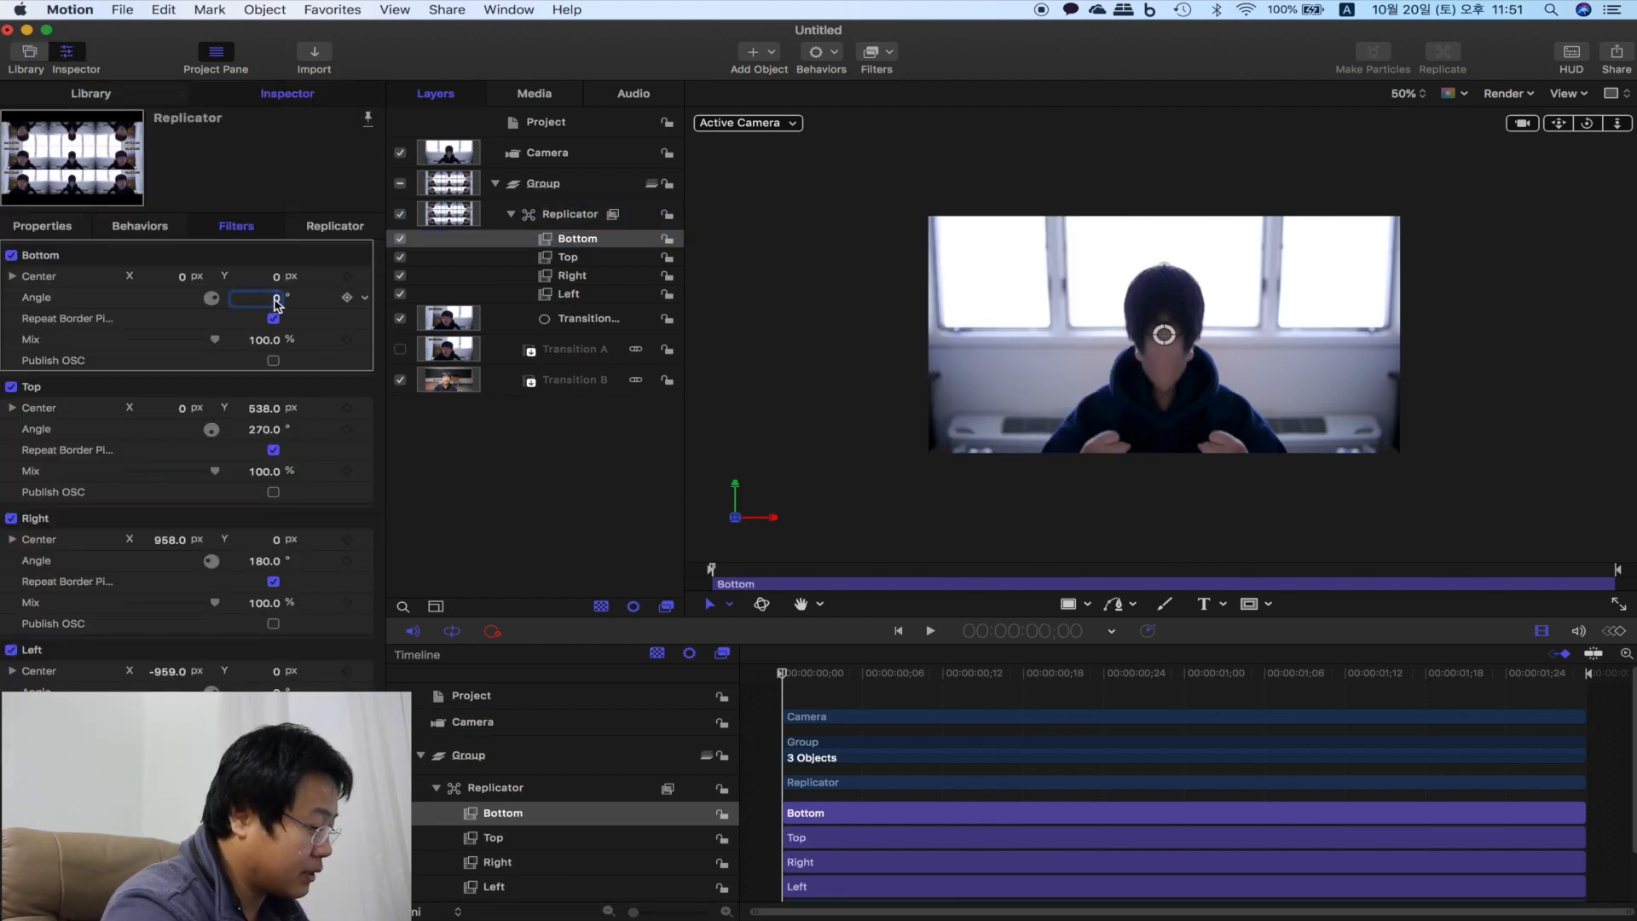
{"action": "type", "text": "90"}
{"action": "key", "text": "Return"}
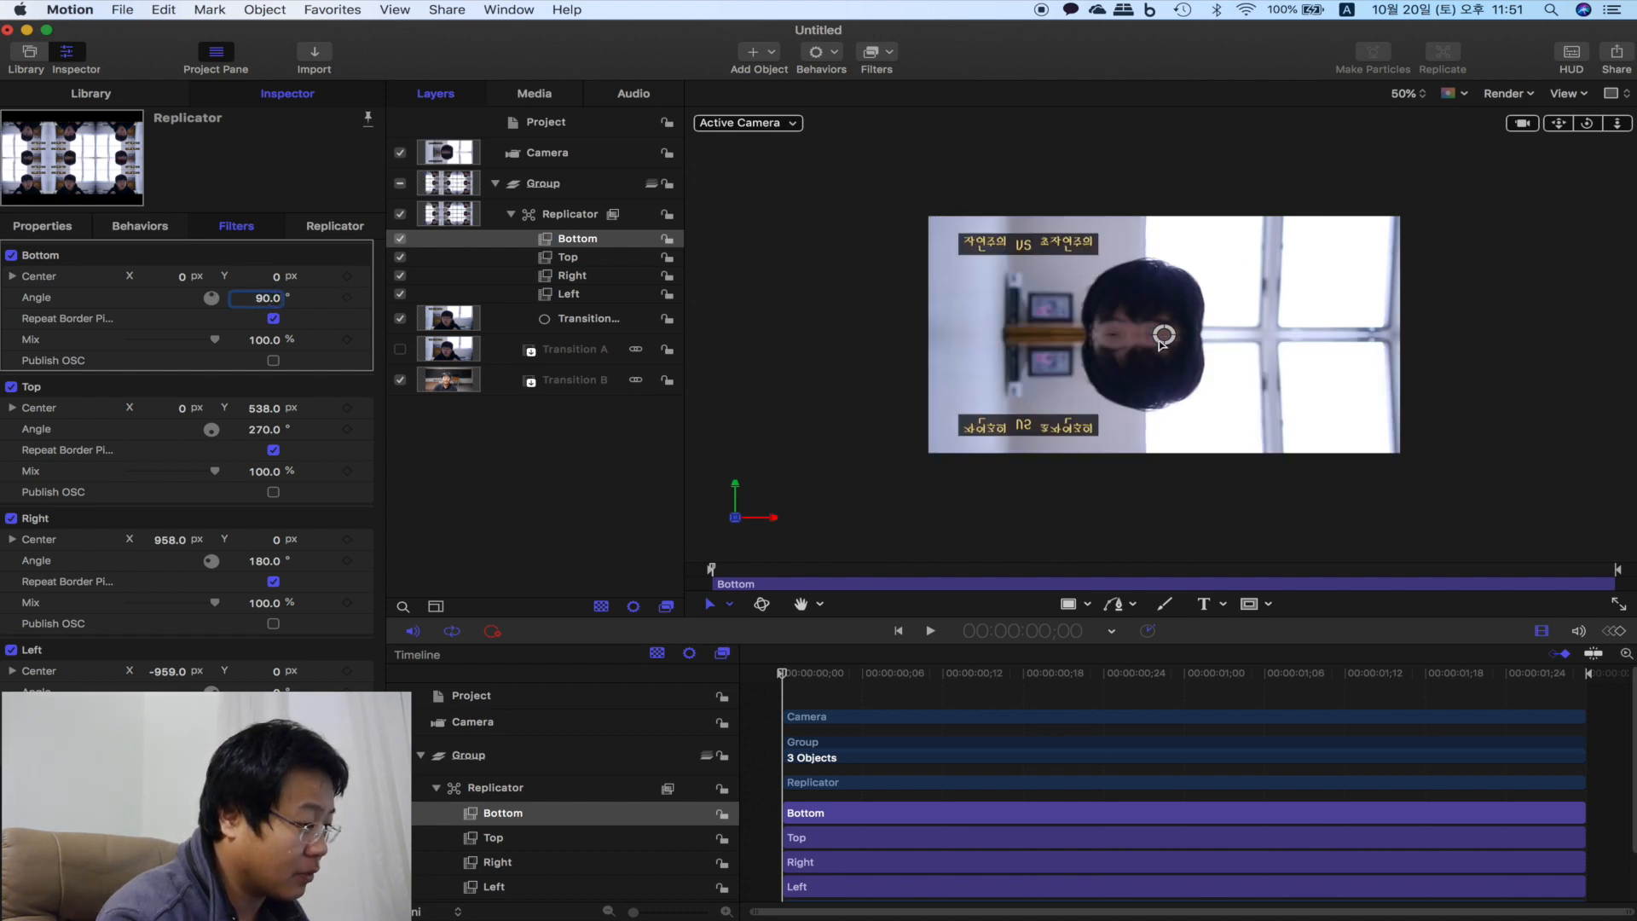
{"action": "left_click_drag", "start_coordinate": [1163, 336], "coordinate": [1164, 453]}
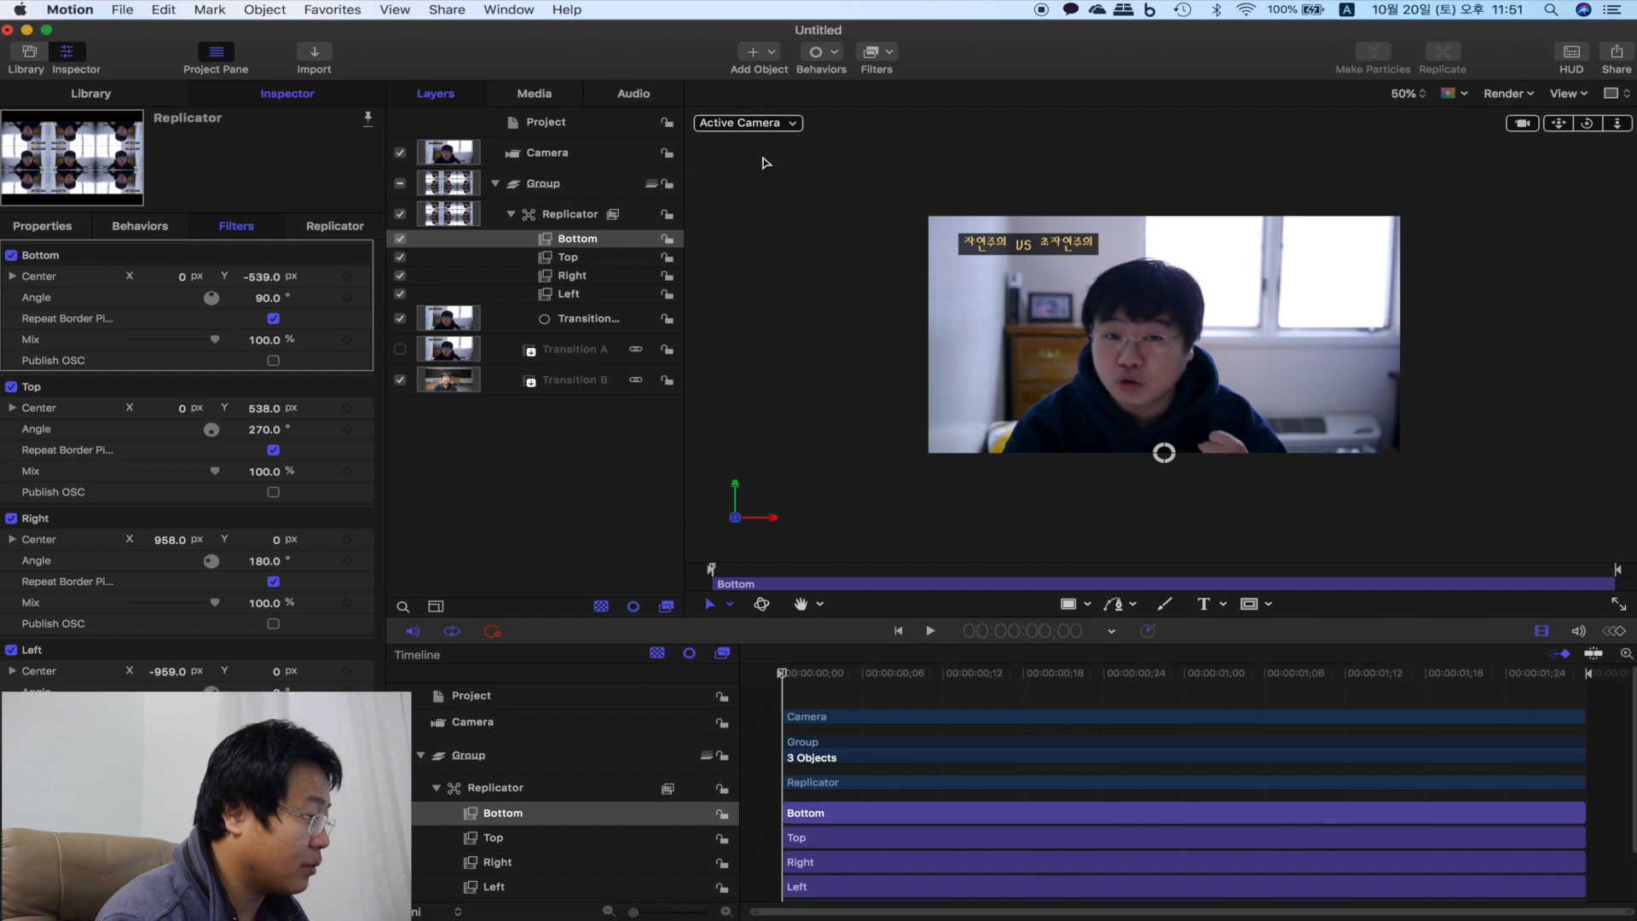
{"action": "left_click", "coordinate": [788, 126]}
{"action": "left_click", "coordinate": [889, 184]}
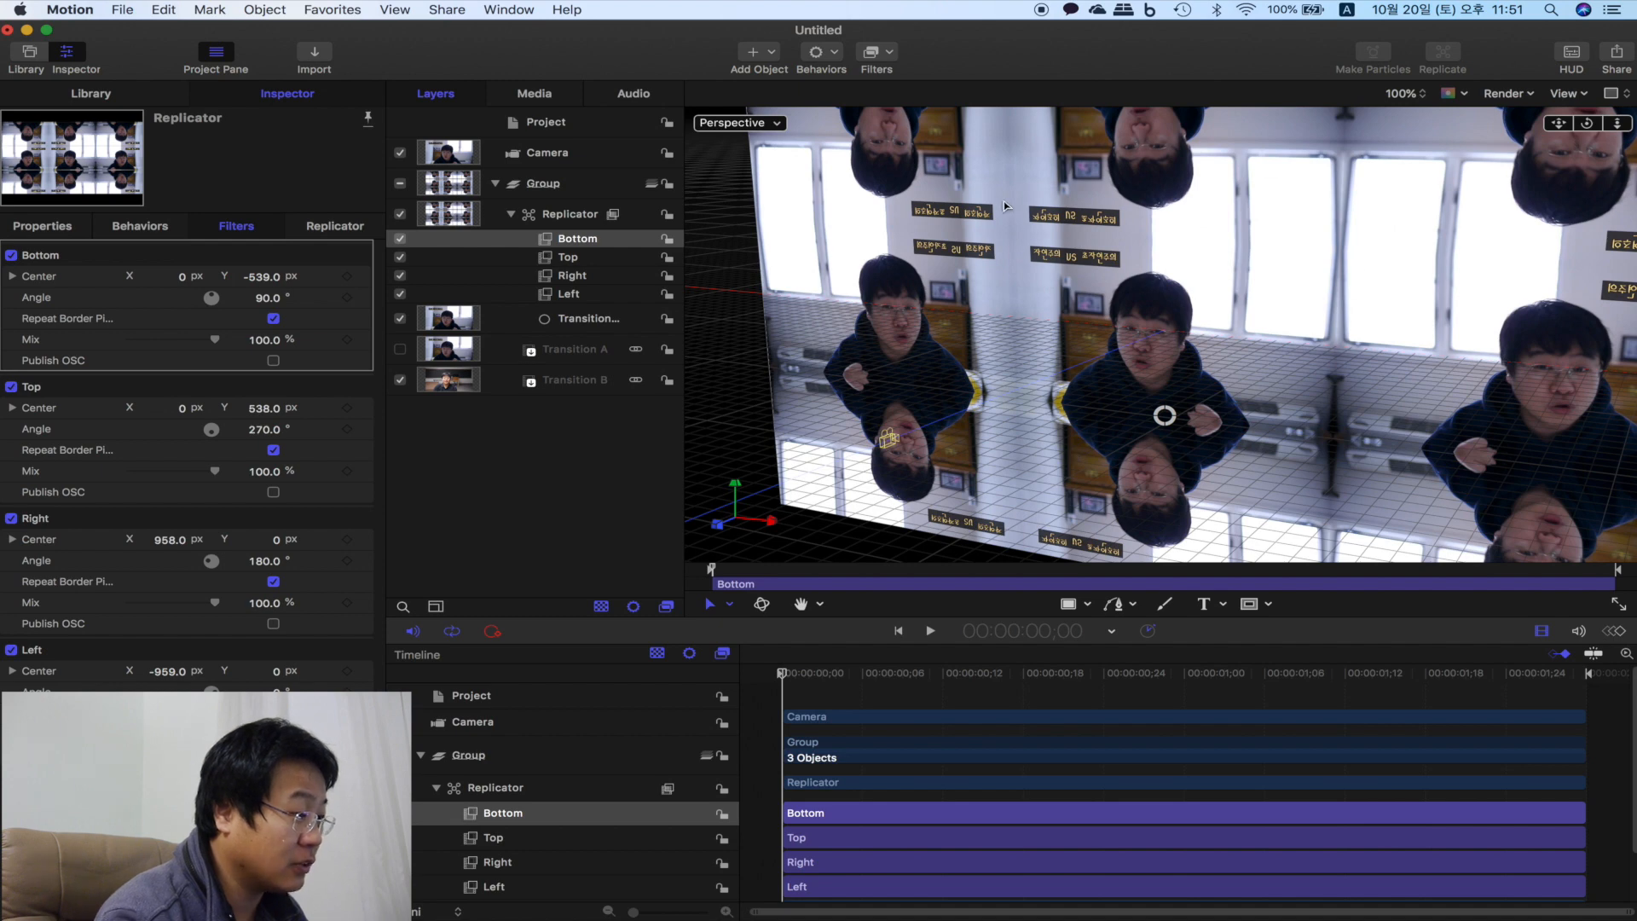
{"action": "left_click", "coordinate": [778, 126]}
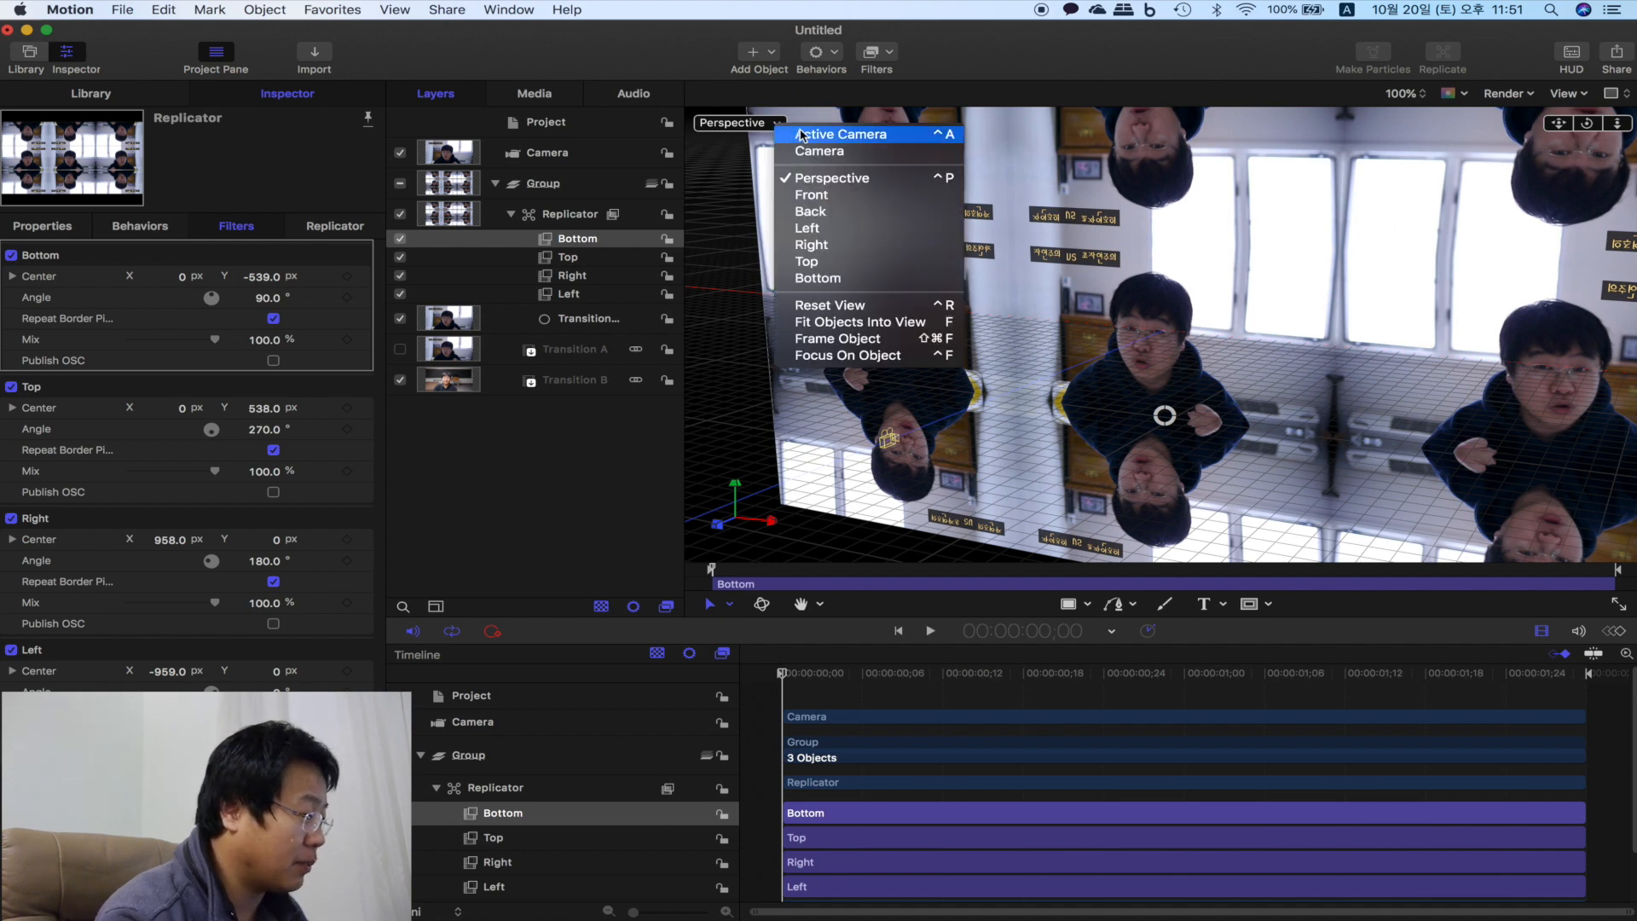
{"action": "left_click", "coordinate": [802, 135]}
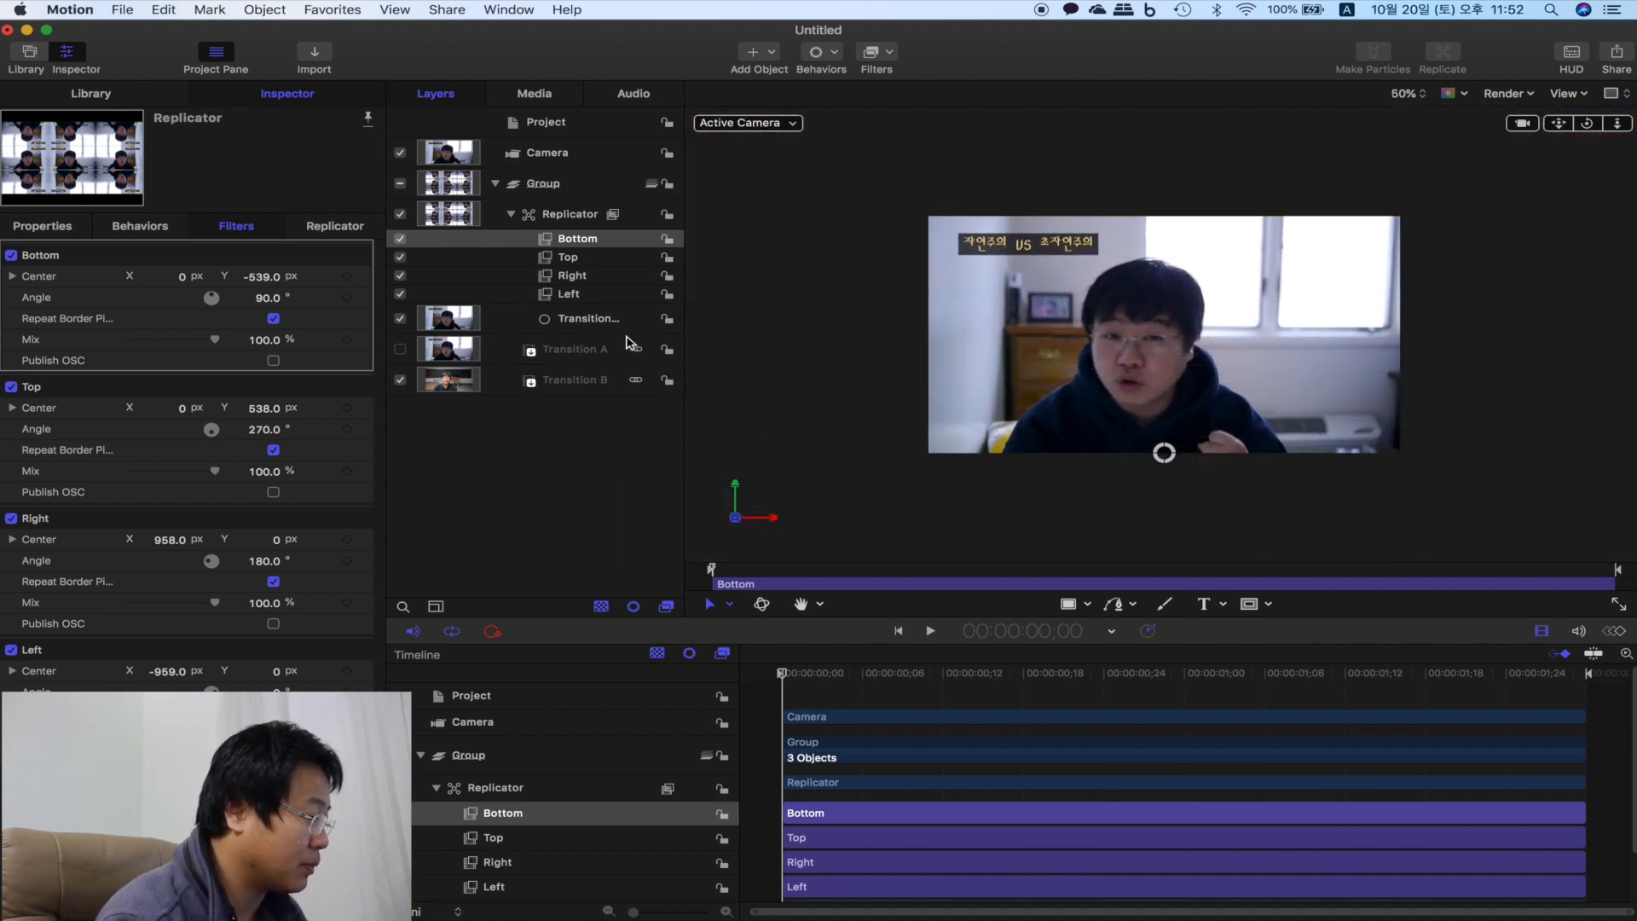
- Replicate the Transition B clip and set the new replicator's width to 3840 and height to 2160
{"action": "left_click", "coordinate": [570, 388]}
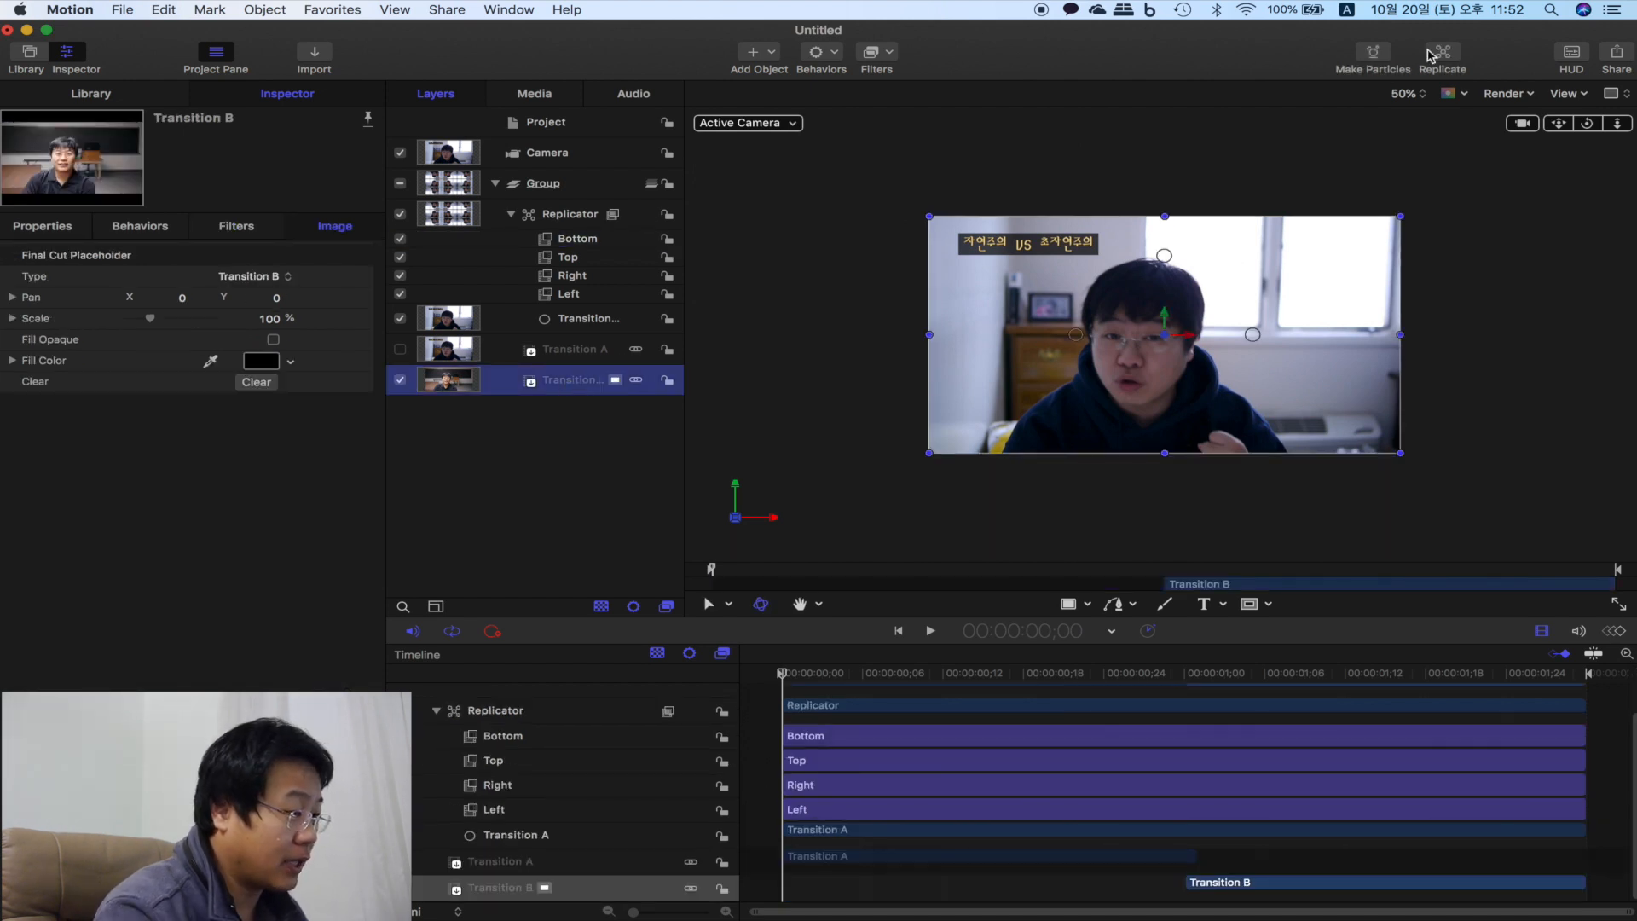
{"action": "left_click", "coordinate": [1443, 56]}
{"action": "left_click", "coordinate": [12, 318]}
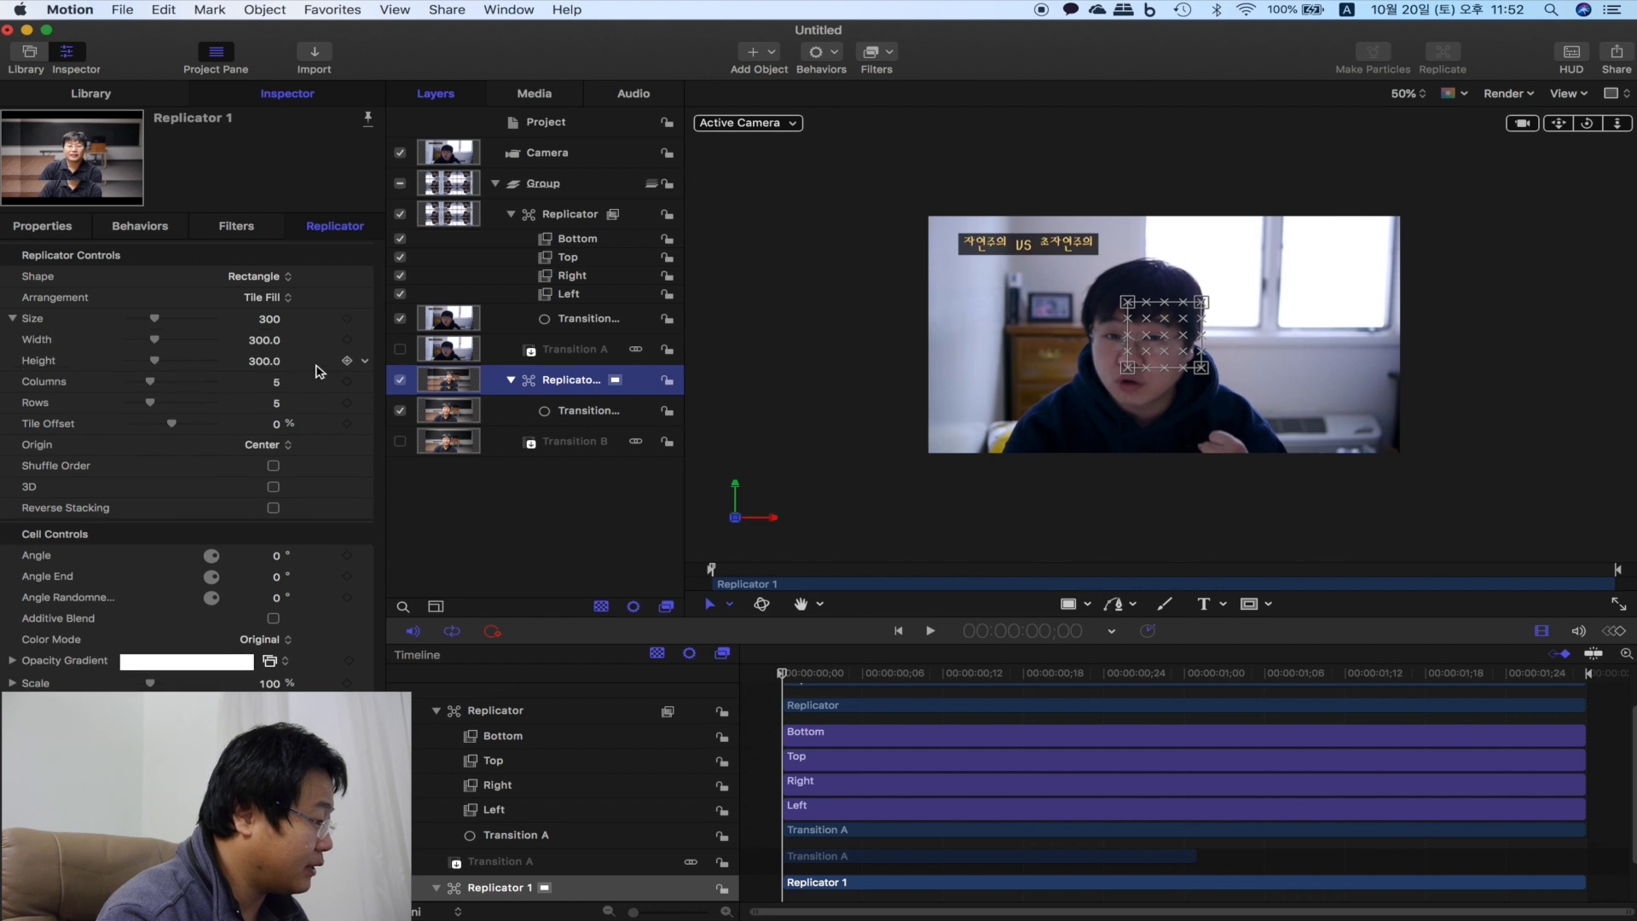
{"action": "left_click", "coordinate": [260, 339]}
{"action": "type", "text": "3840"}
{"action": "key", "text": "Tab"}
{"action": "type", "text": "21"}
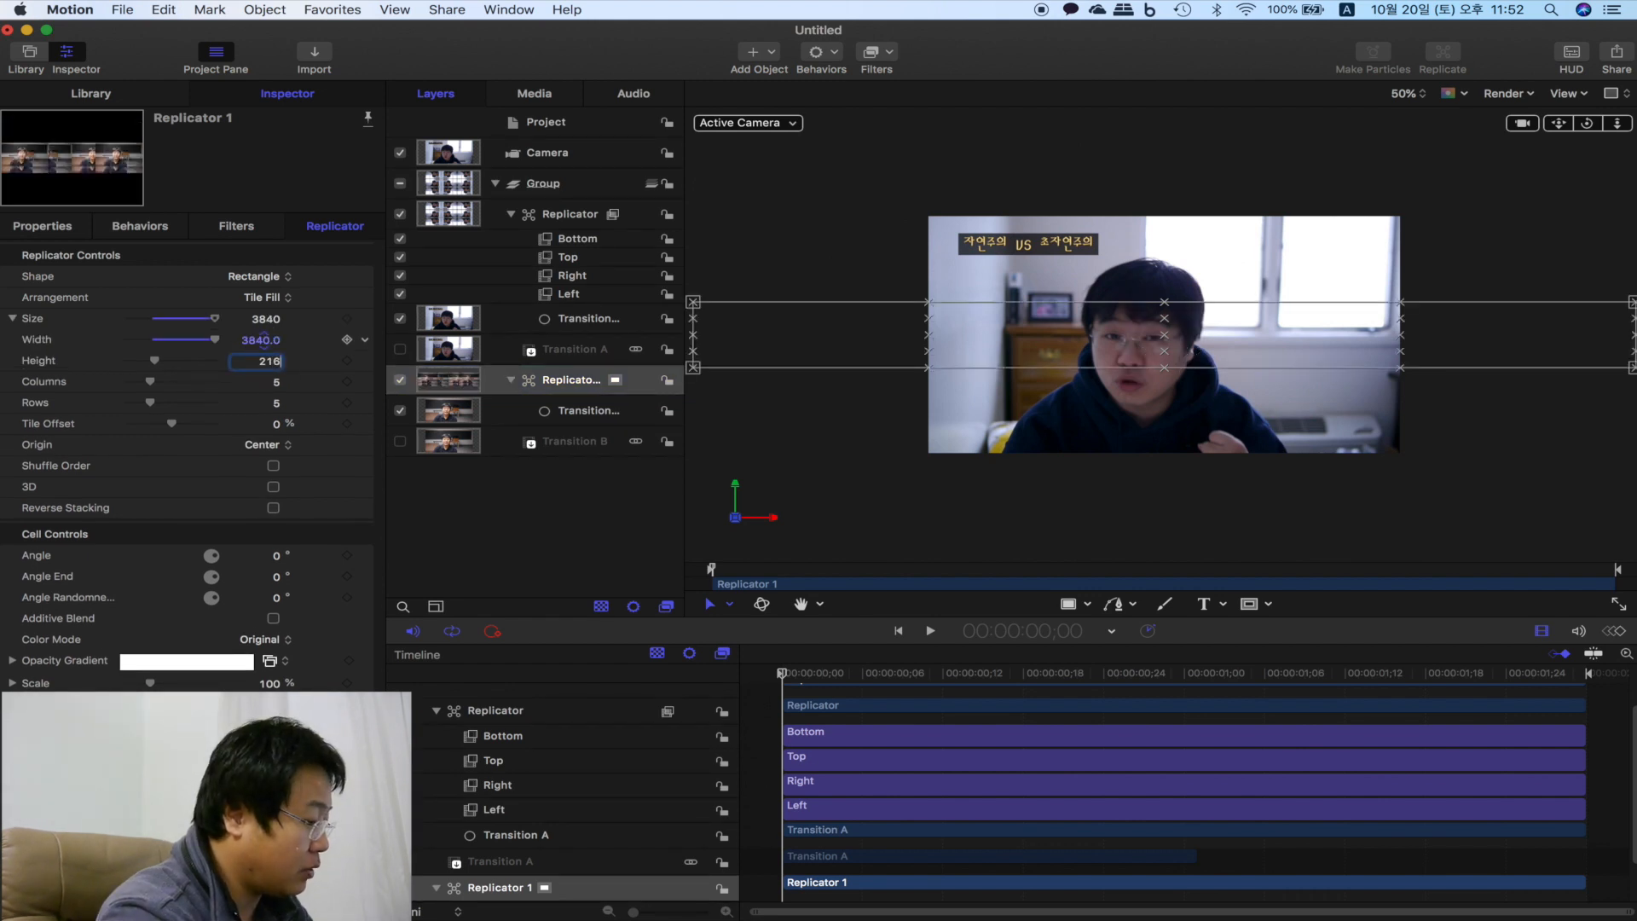
- Set the Transition B replicator to 3 columns and 3 rows
{"action": "left_click", "coordinate": [276, 383]}
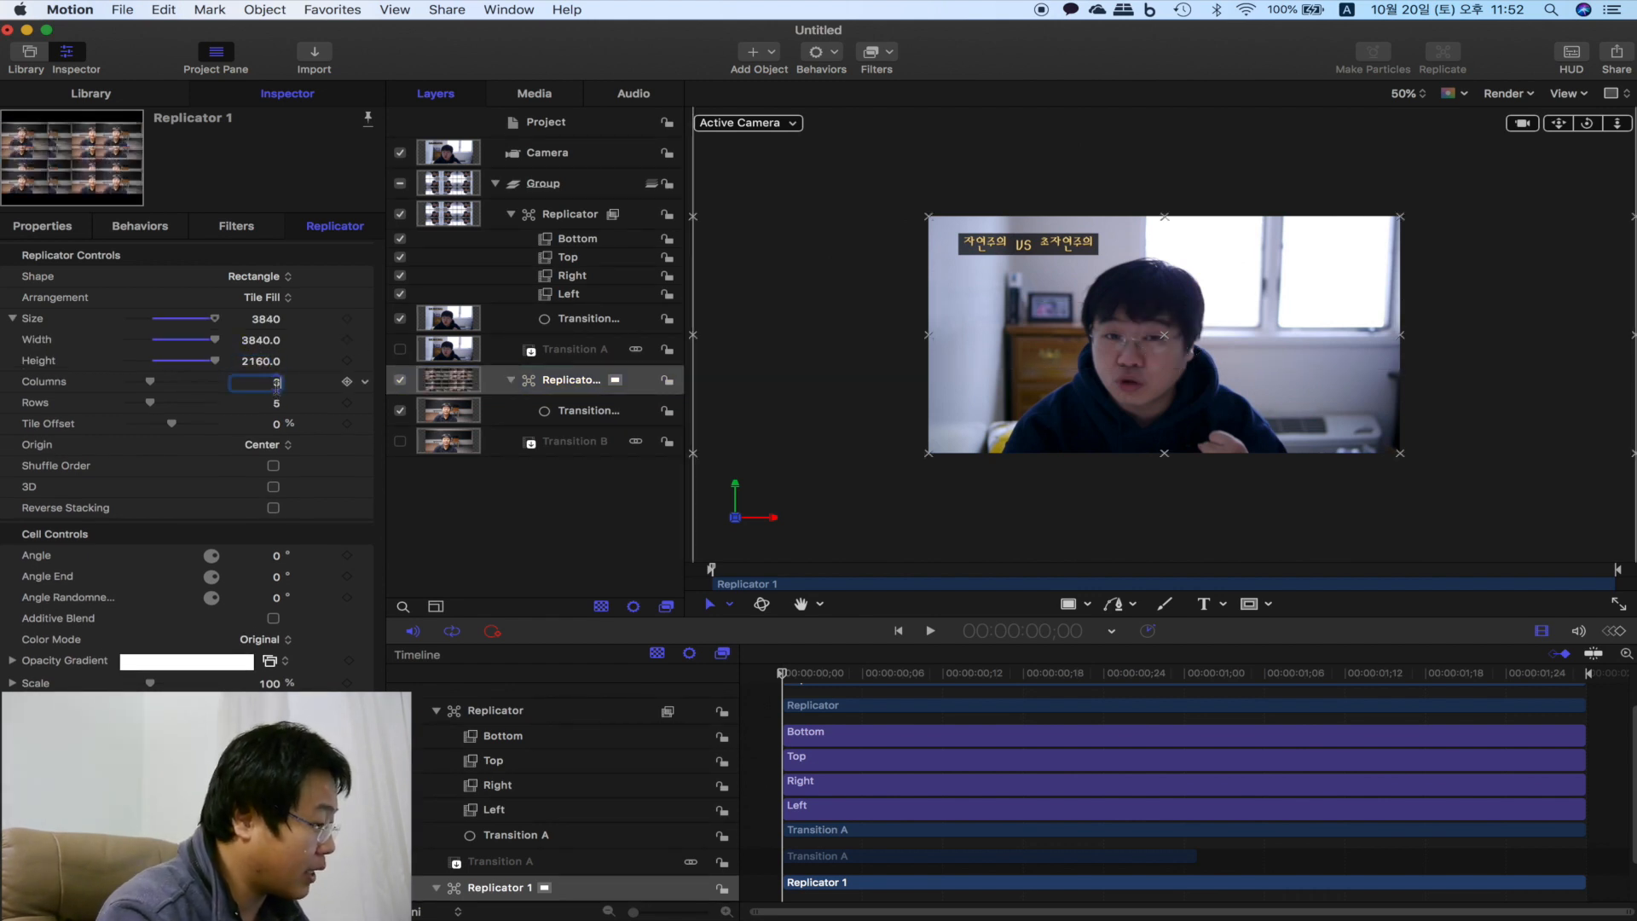
{"action": "key", "text": "Tab"}
{"action": "type", "text": "3"}
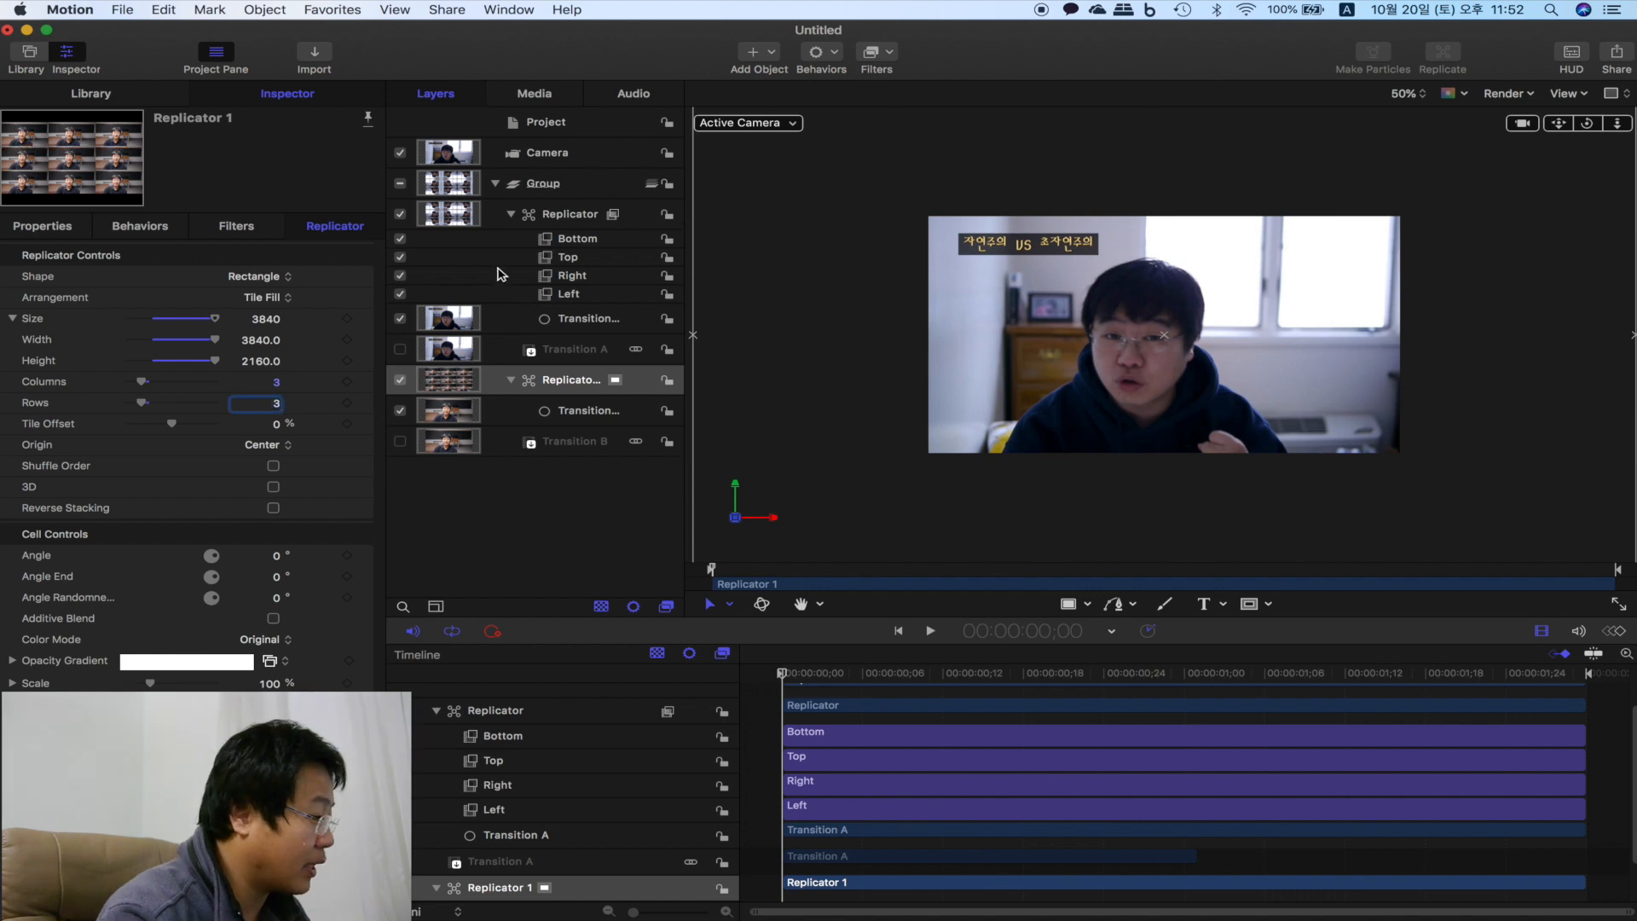
- Copy the Bottom, Top, Right and Left mirror filters from the Transition A replicator onto Replicator 1
{"action": "left_click", "coordinate": [577, 240]}
{"action": "left_click", "coordinate": [588, 295], "text": "shift"}
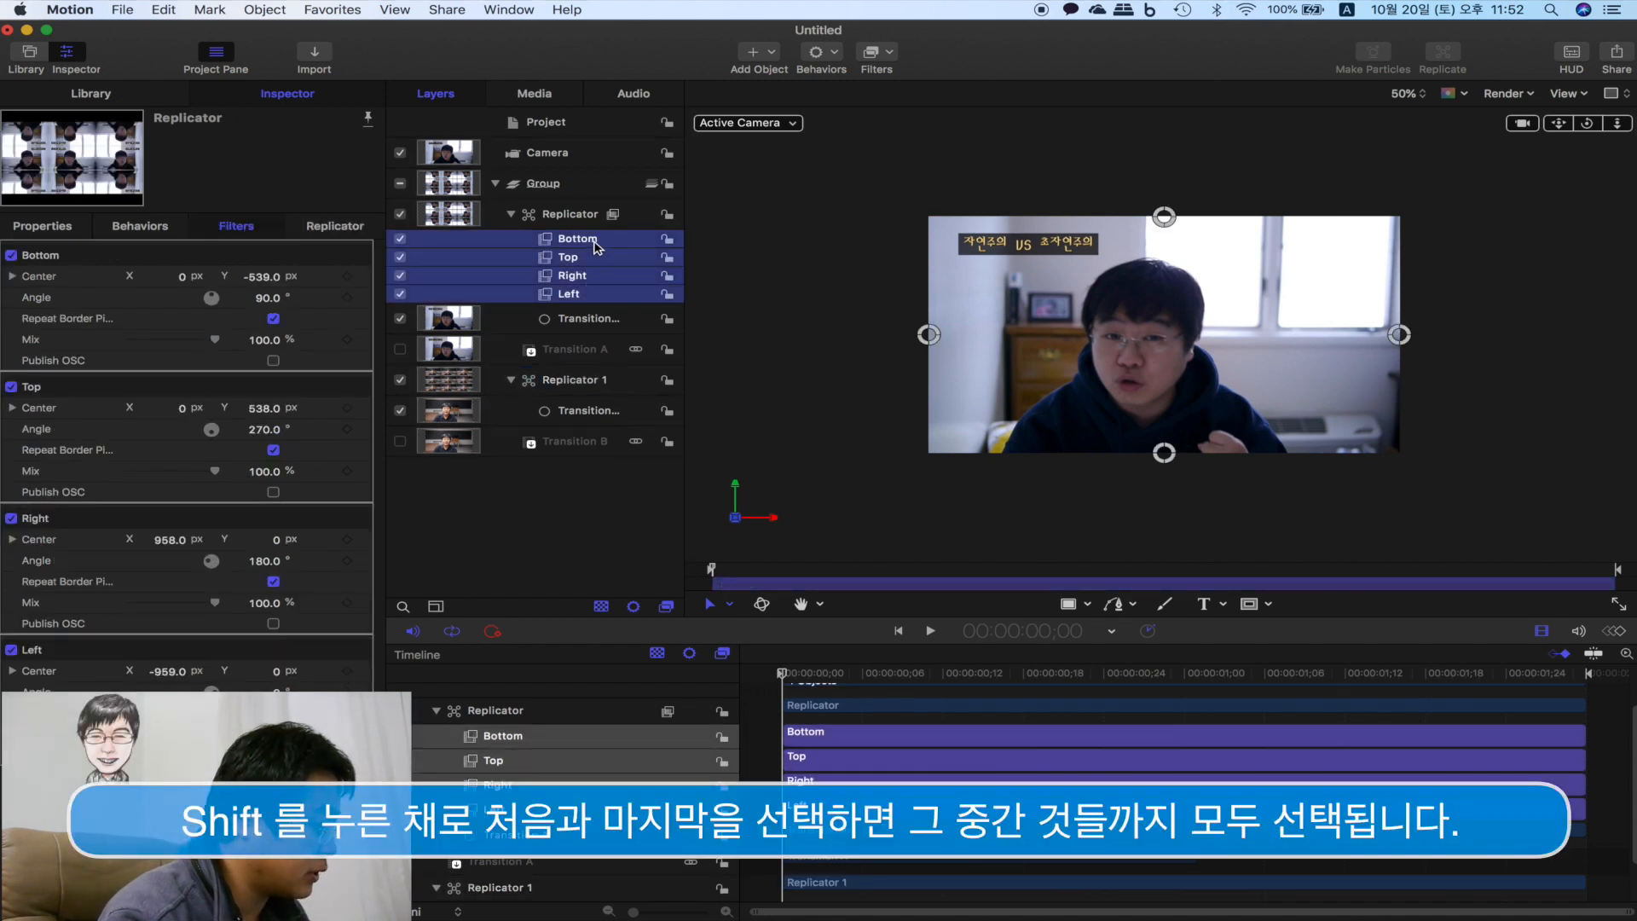
{"action": "left_click_drag", "start_coordinate": [594, 257], "coordinate": [569, 381]}
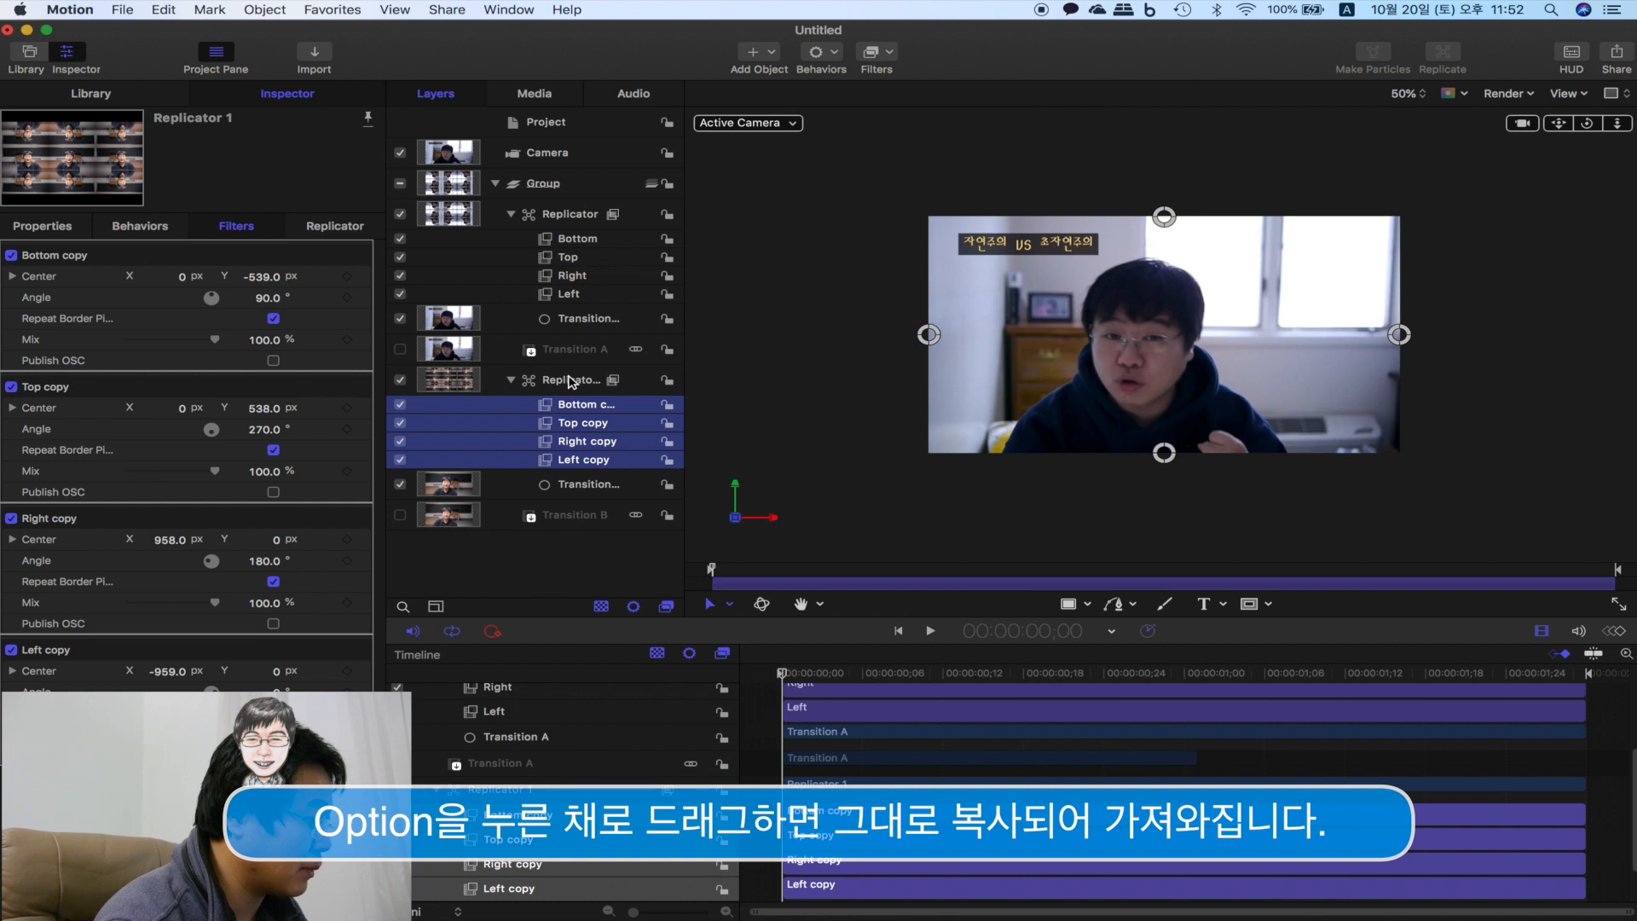
{"action": "left_click", "coordinate": [572, 381]}
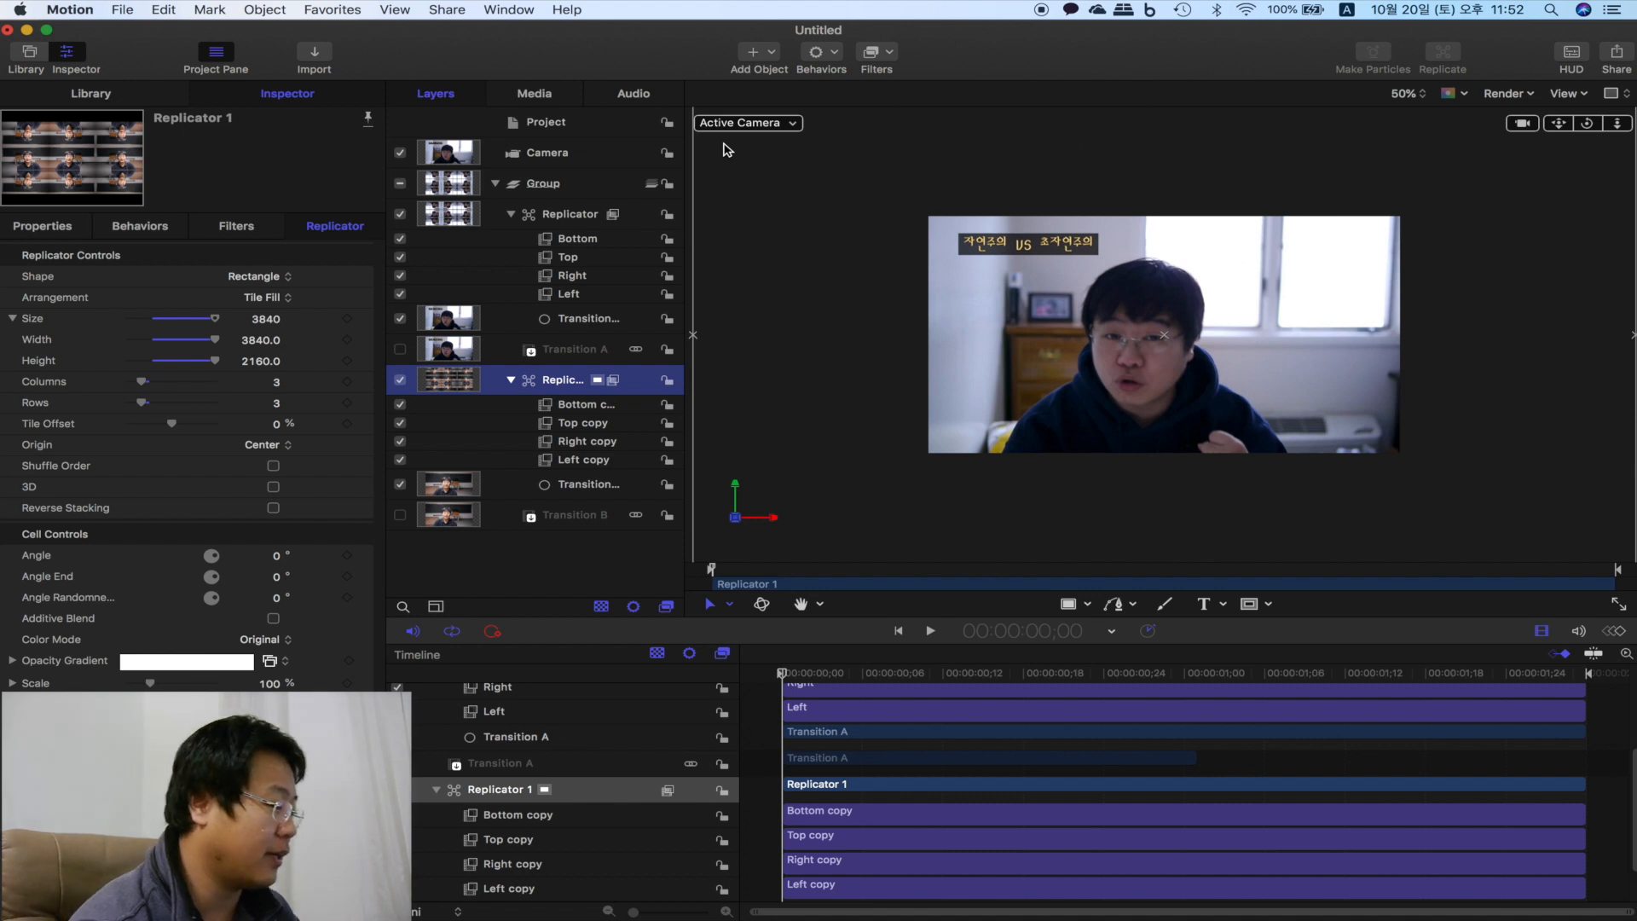
- Trim the end of the Transition A replicator, together with its mirror filters and cell, to 1;05 in the timeline
{"action": "left_click", "coordinate": [545, 218]}
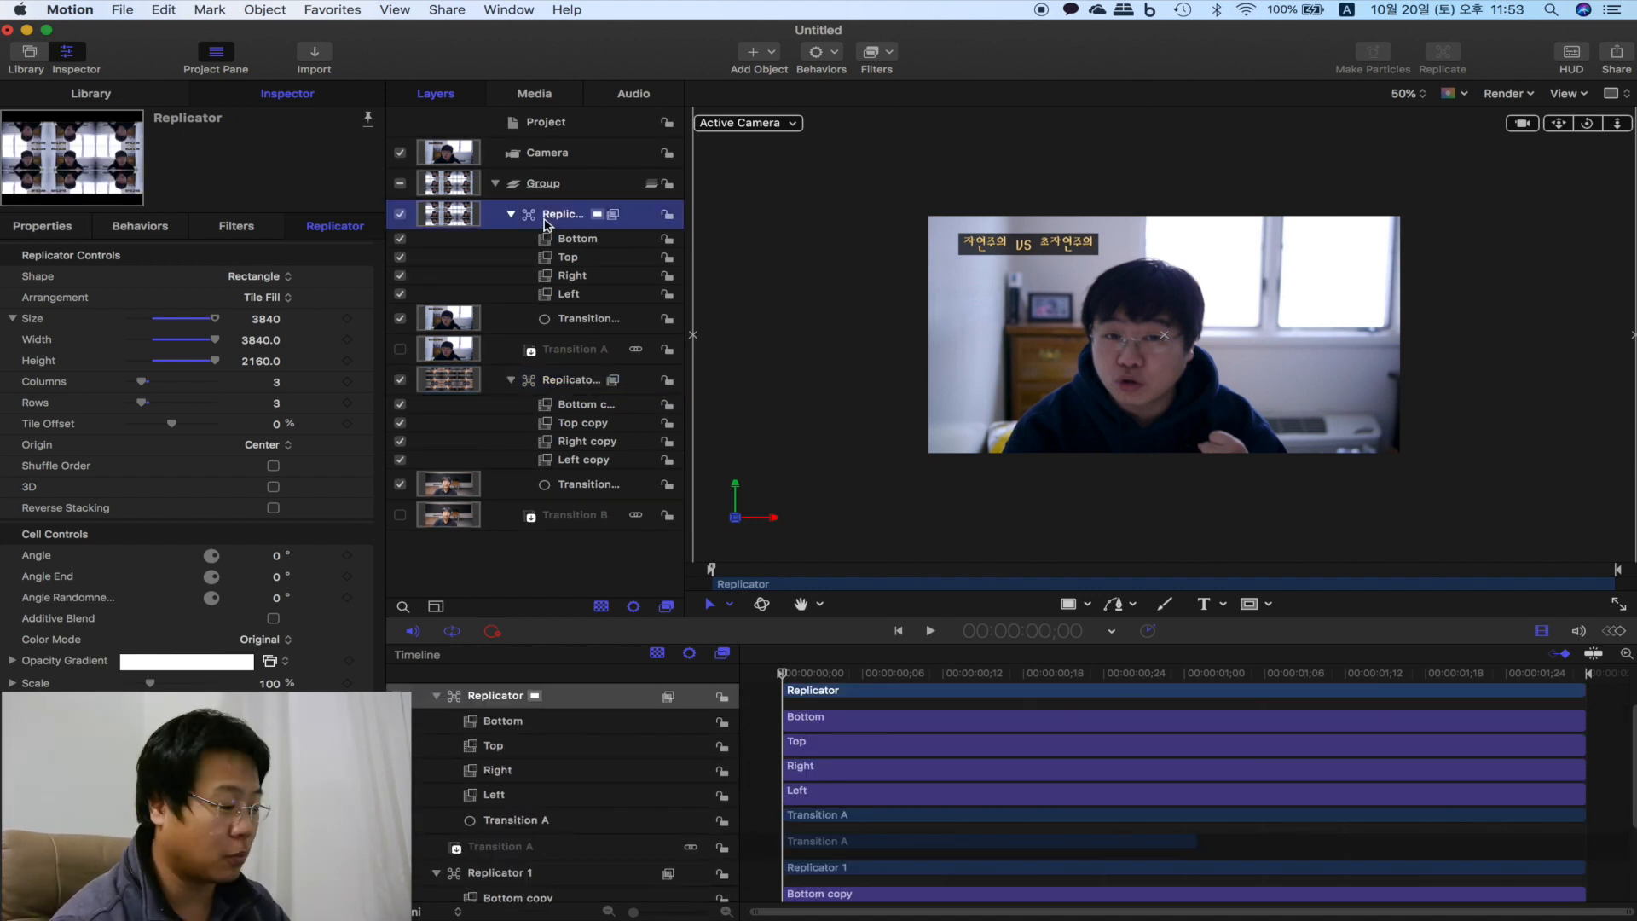
{"action": "scroll", "coordinate": [892, 699], "scroll_direction": "up", "scroll_amount": 3}
{"action": "left_click_drag", "start_coordinate": [825, 677], "coordinate": [1130, 677]}
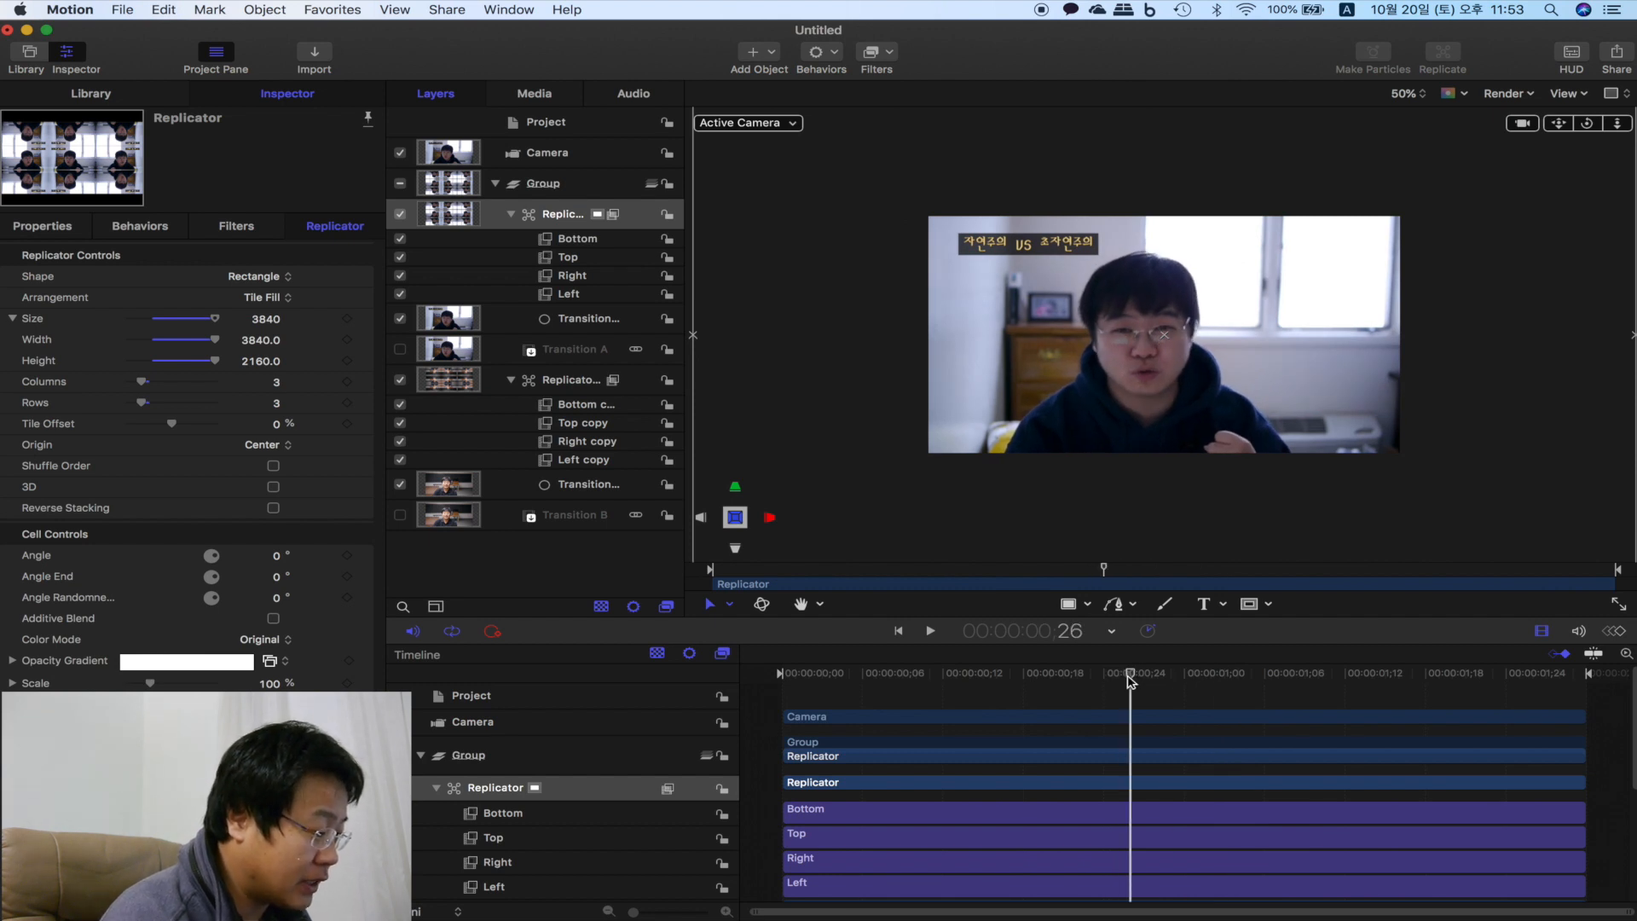
{"action": "scroll", "coordinate": [1084, 771], "scroll_direction": "down", "scroll_amount": 3}
{"action": "scroll", "coordinate": [1084, 772], "scroll_direction": "up", "scroll_amount": 3}
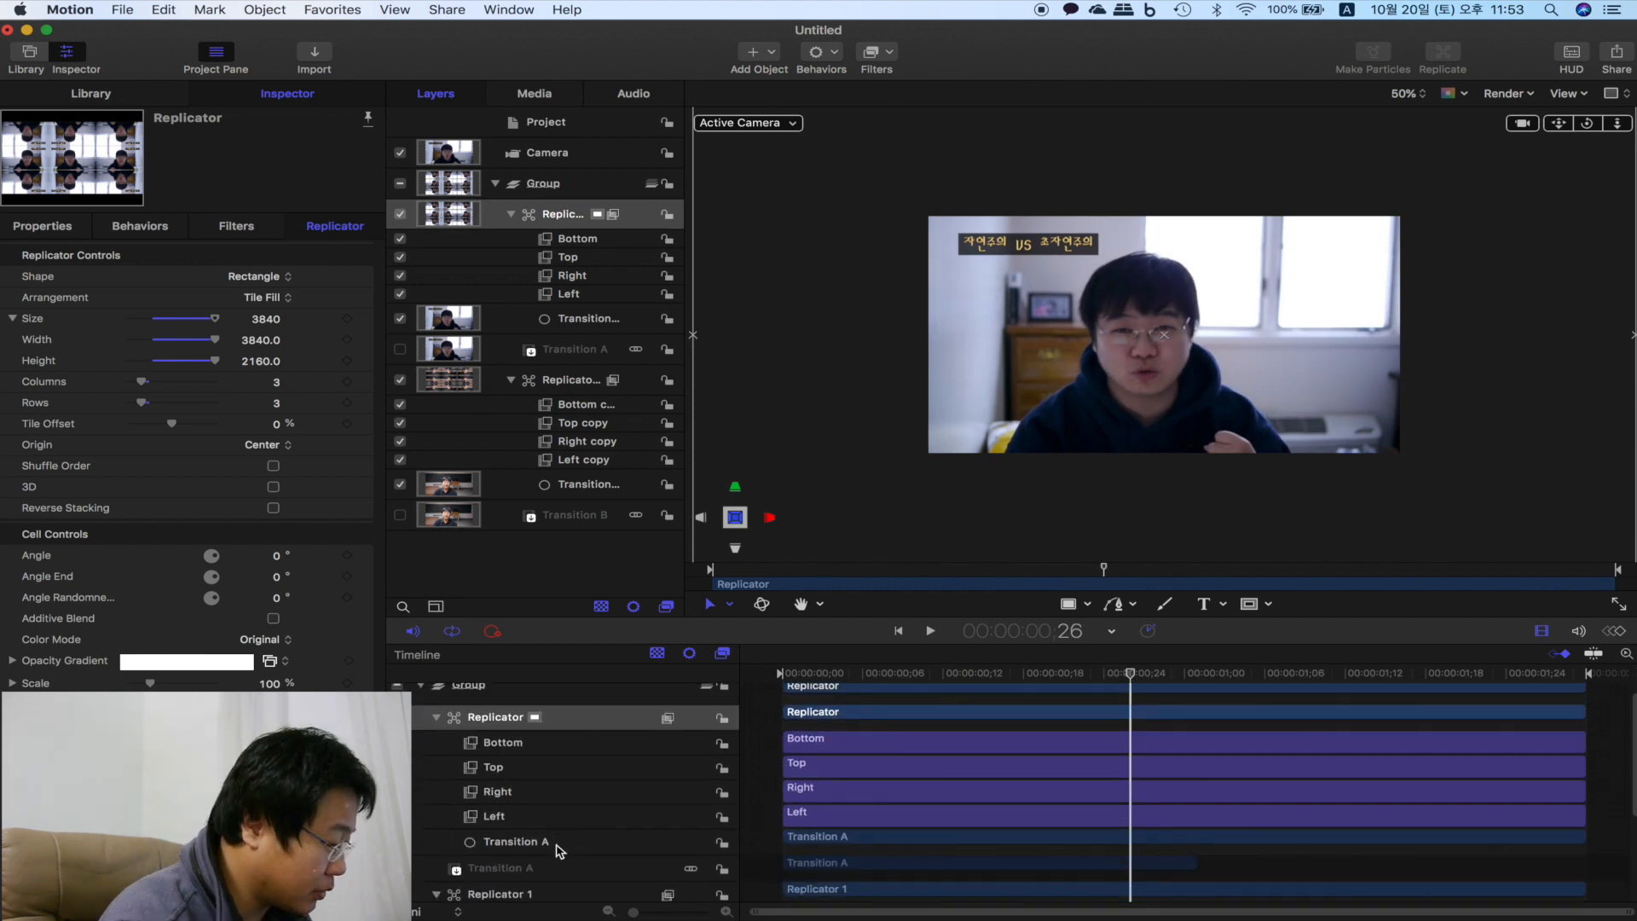
{"action": "left_click", "coordinate": [559, 864], "text": "shift"}
{"action": "left_click_drag", "start_coordinate": [1265, 678], "coordinate": [1253, 679]}
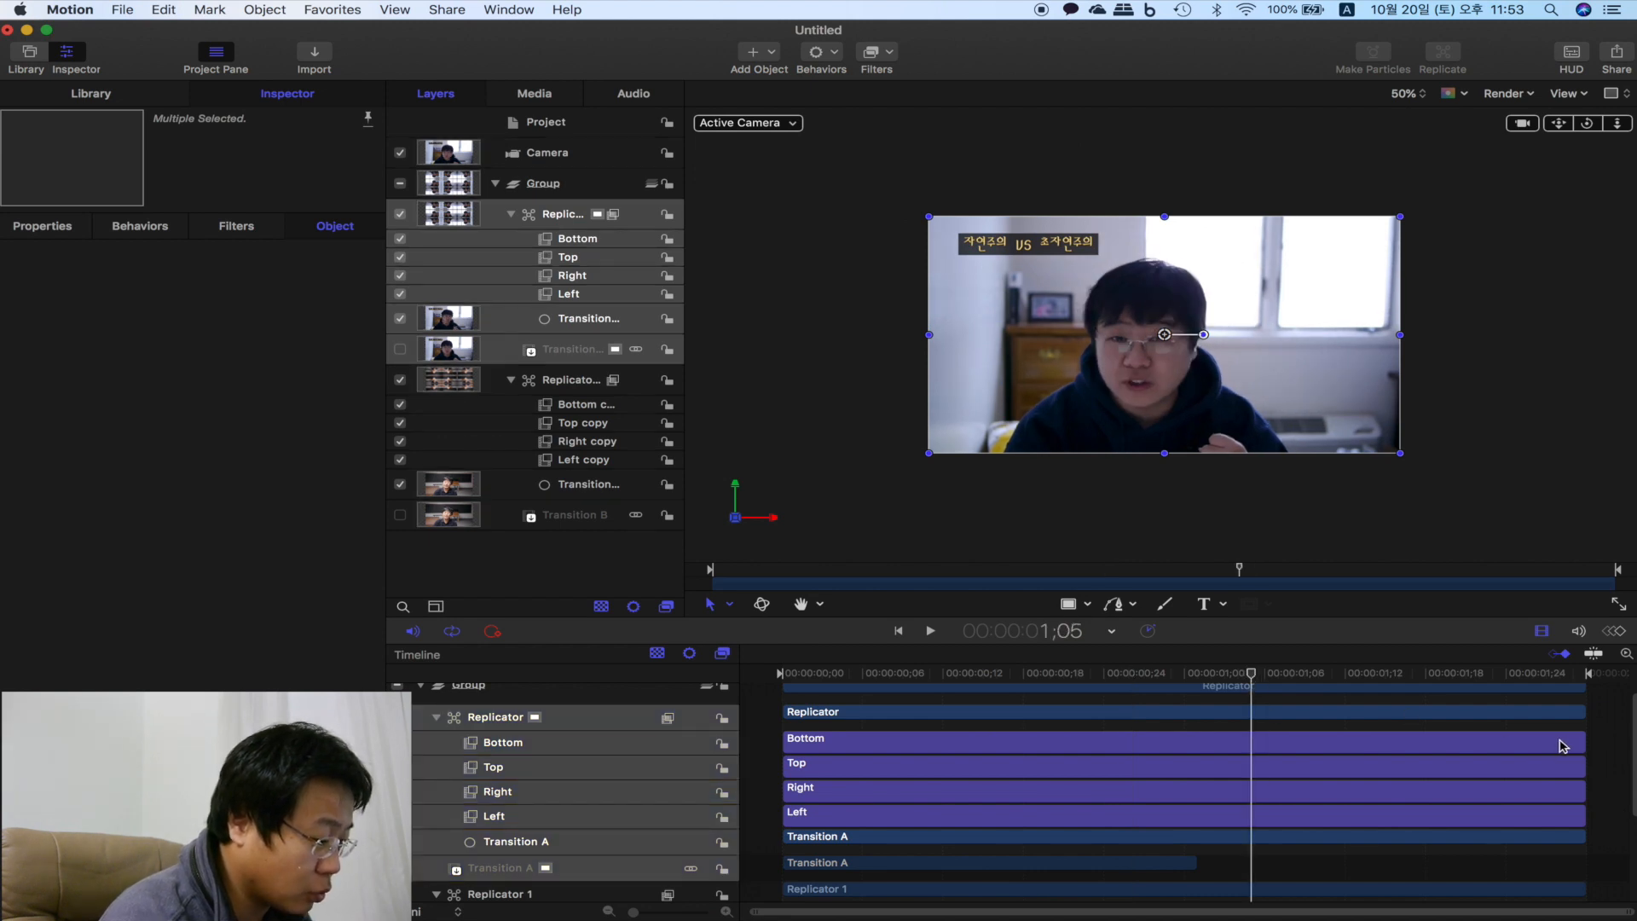
{"action": "left_click_drag", "start_coordinate": [1582, 714], "coordinate": [1250, 715]}
- Trim the start of Replicator 1, together with its copied mirror filters and Transition B cell, to frame 26
{"action": "scroll", "coordinate": [468, 810], "scroll_direction": "down", "scroll_amount": 3}
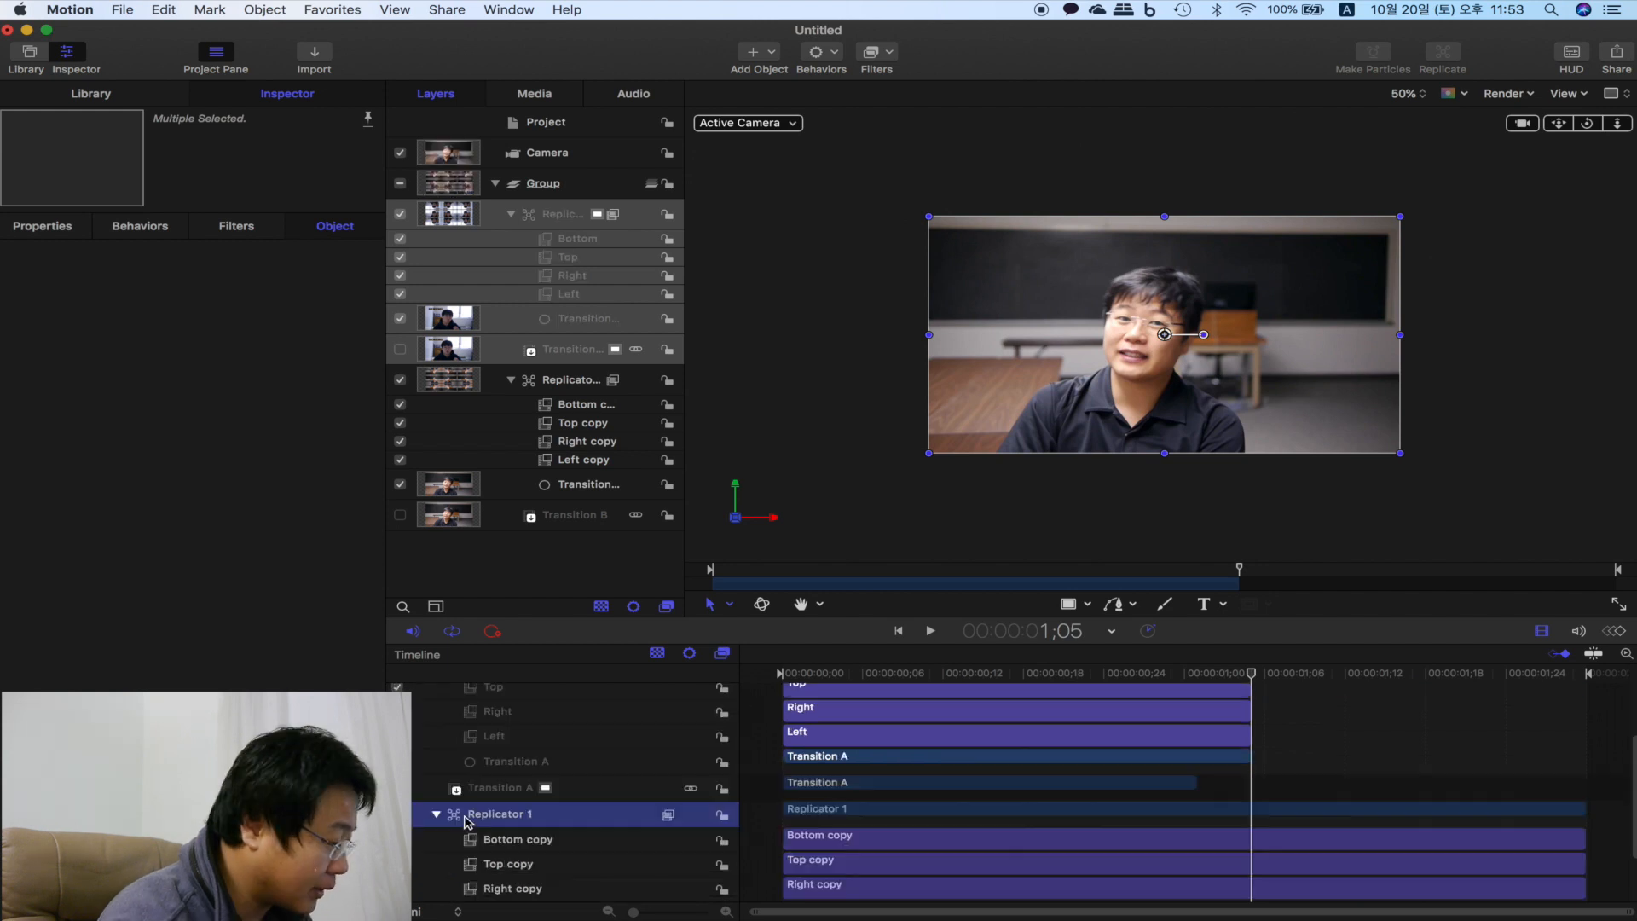
{"action": "left_click", "coordinate": [468, 811]}
{"action": "scroll", "coordinate": [468, 821], "scroll_direction": "down", "scroll_amount": 3}
{"action": "left_click", "coordinate": [535, 890], "text": "shift"}
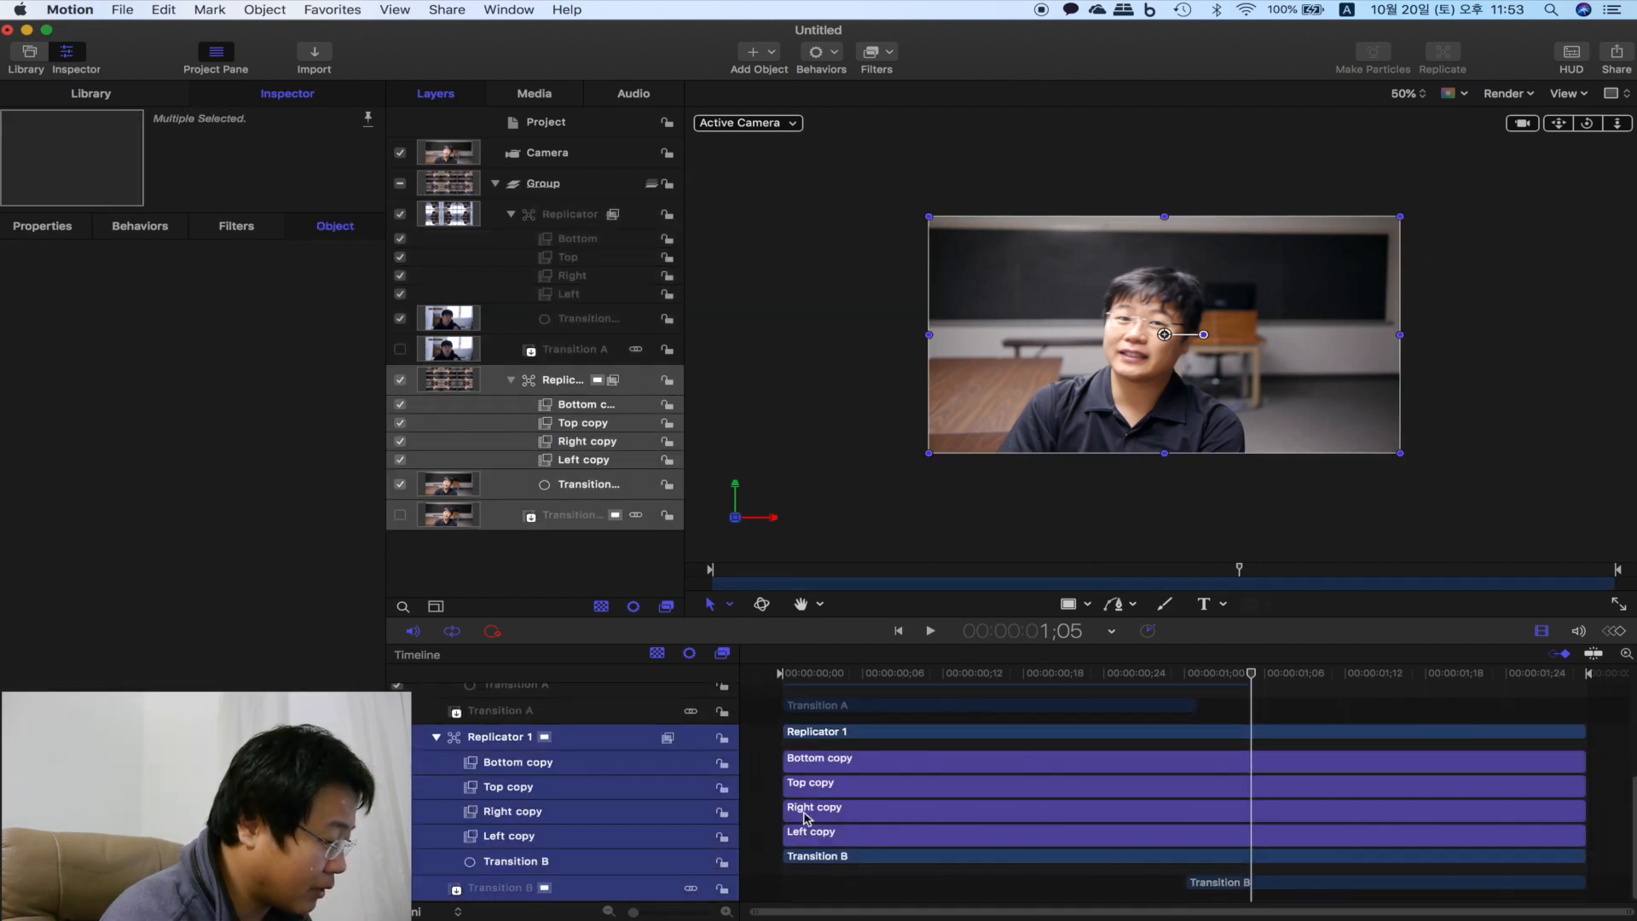
{"action": "left_click_drag", "start_coordinate": [887, 733], "coordinate": [1132, 733]}
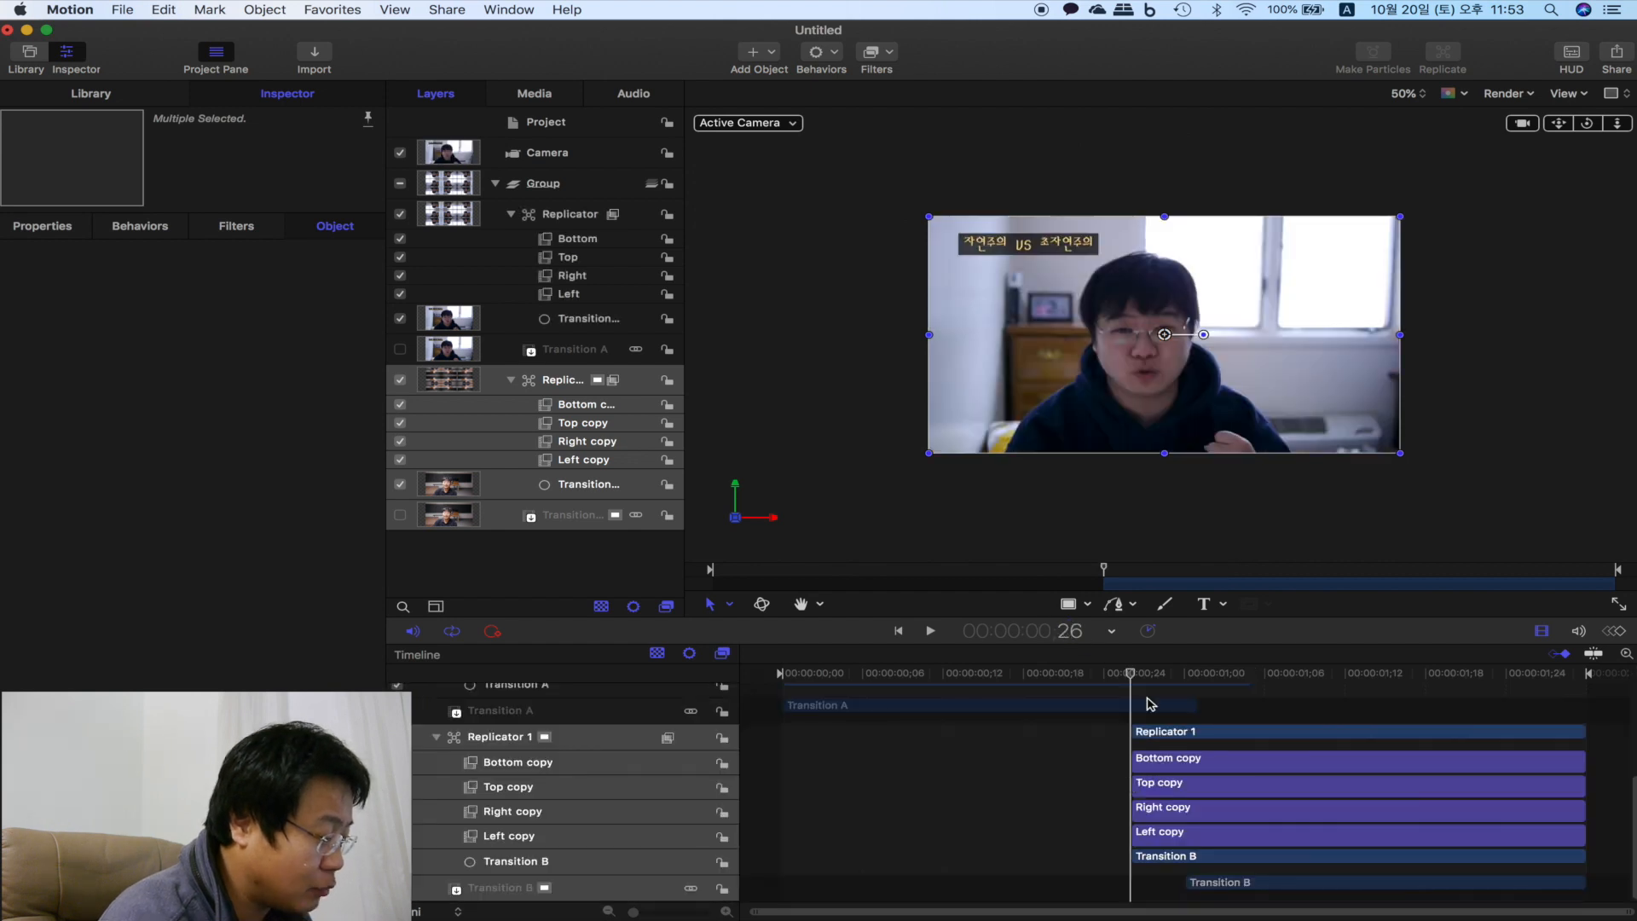
- Extend the Transition A placeholder's end to 1;05 and the Transition B placeholder's start back to frame 26
{"action": "scroll", "coordinate": [1151, 703], "scroll_direction": "up", "scroll_amount": 5}
{"action": "mouse_move", "coordinate": [1131, 675]}
{"action": "left_mouse_down"}
{"action": "mouse_move", "coordinate": [1215, 676]}
{"action": "mouse_move", "coordinate": [1143, 692]}
{"action": "left_mouse_up"}
{"action": "left_click", "coordinate": [1147, 752]}
{"action": "scroll", "coordinate": [1151, 786], "scroll_direction": "down", "scroll_amount": 5}
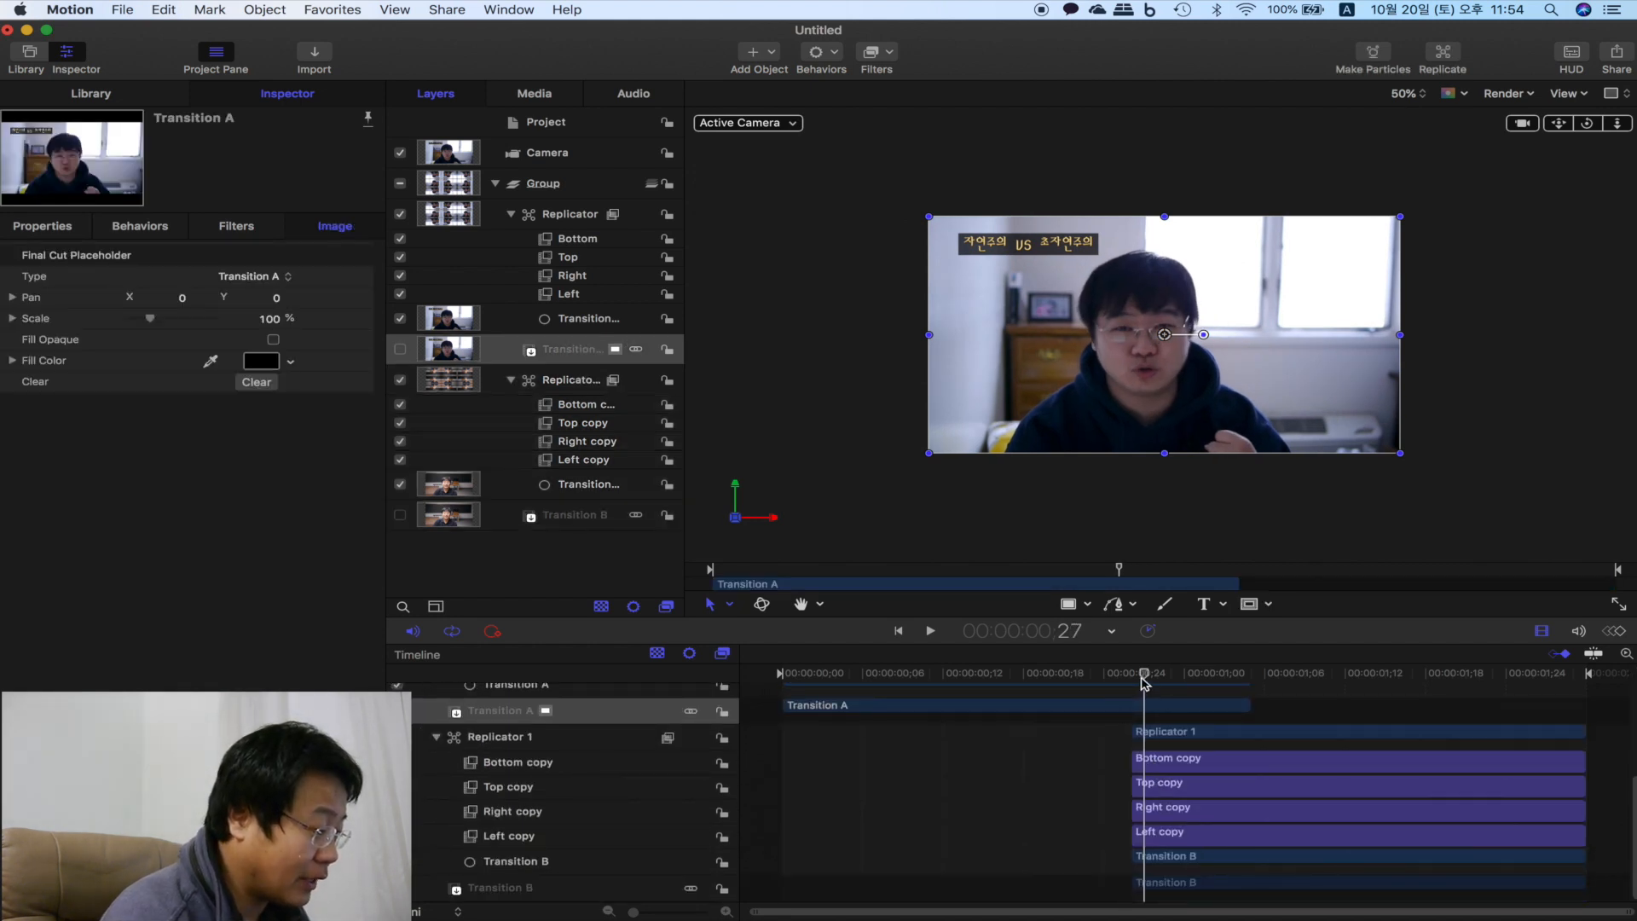
- Add rotation keyframes to the Transition A replicator at frame 26 and at 1;05
{"action": "left_click_drag", "start_coordinate": [1137, 679], "coordinate": [1128, 680]}
{"action": "scroll", "coordinate": [1139, 756], "scroll_direction": "up", "scroll_amount": 5}
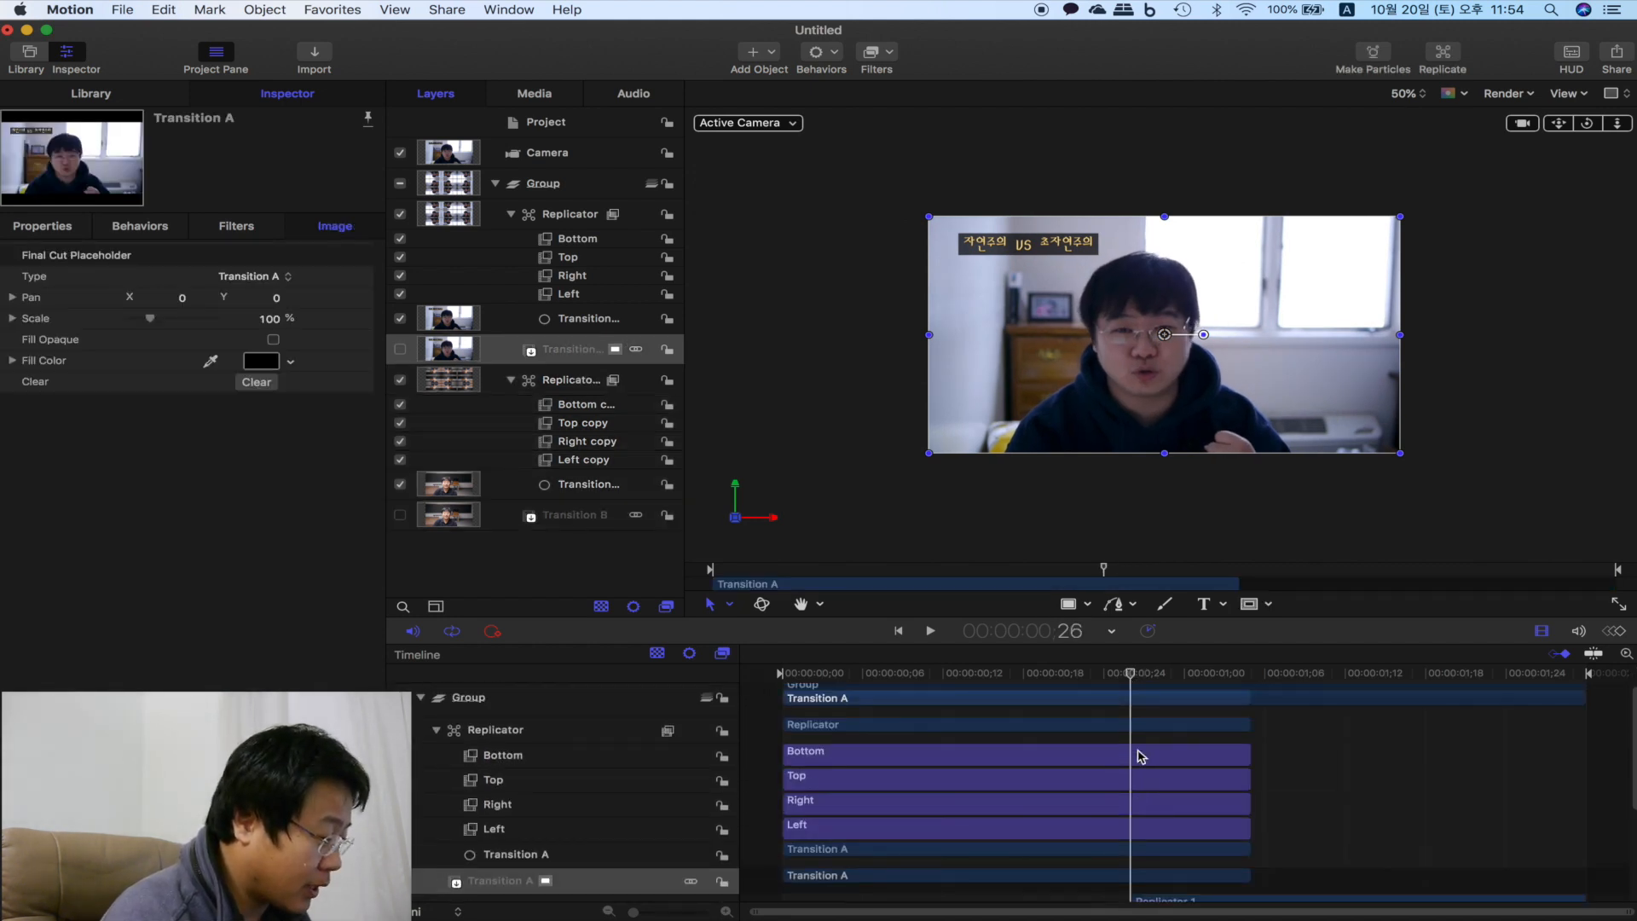
{"action": "left_click", "coordinate": [537, 736]}
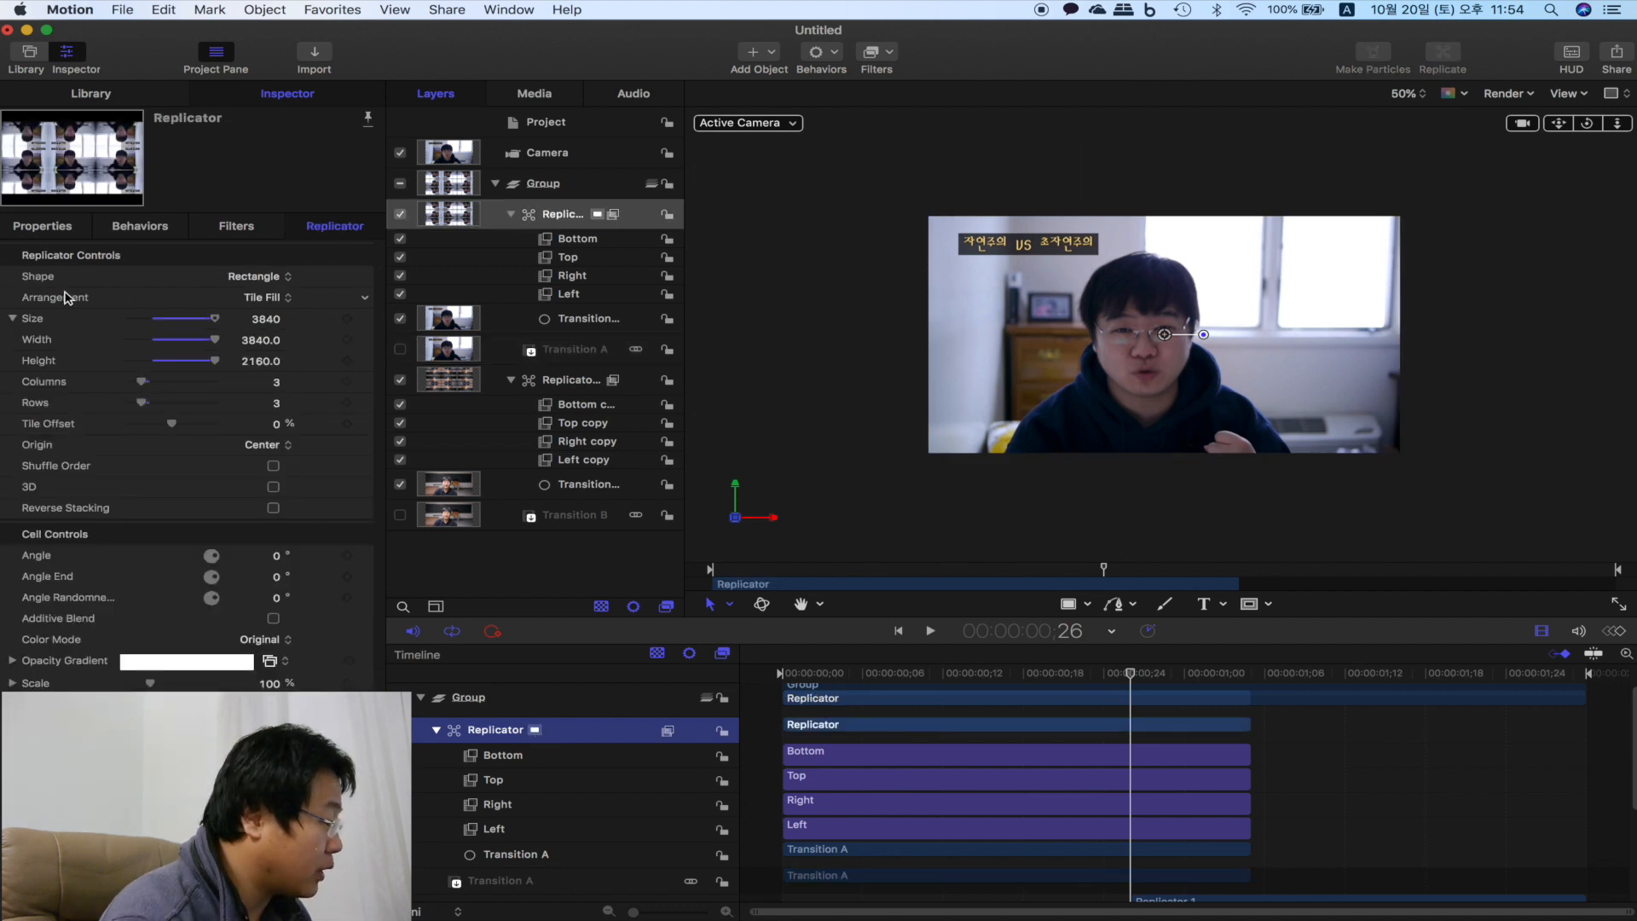
{"action": "left_click", "coordinate": [63, 230]}
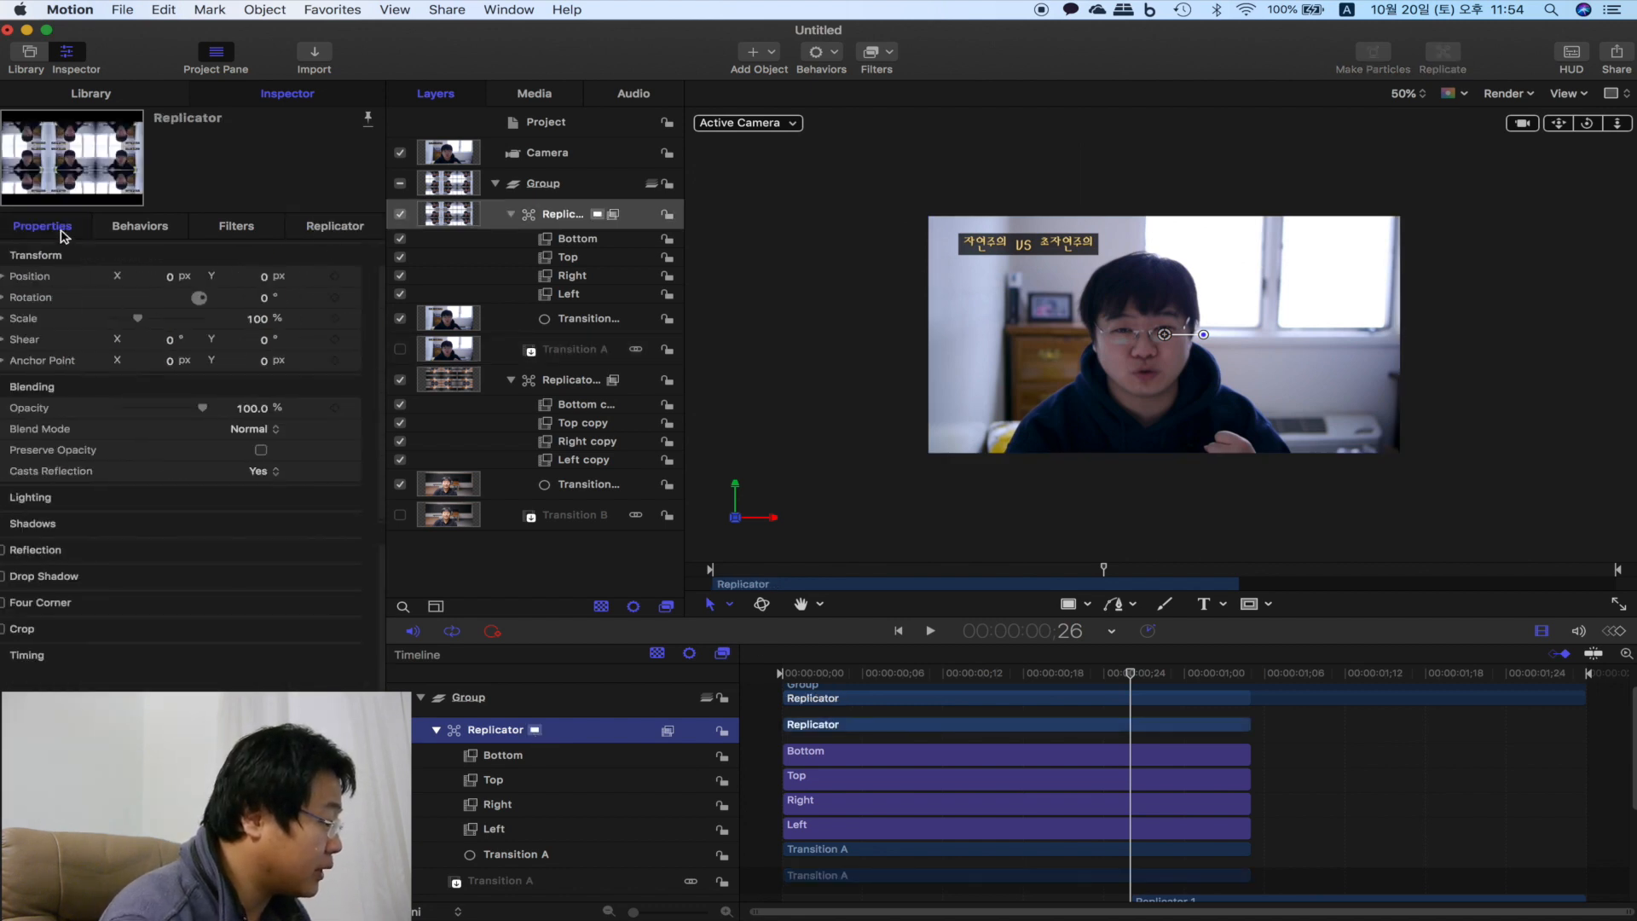
{"action": "left_click", "coordinate": [347, 299]}
{"action": "left_click_drag", "start_coordinate": [1224, 666], "coordinate": [1251, 673]}
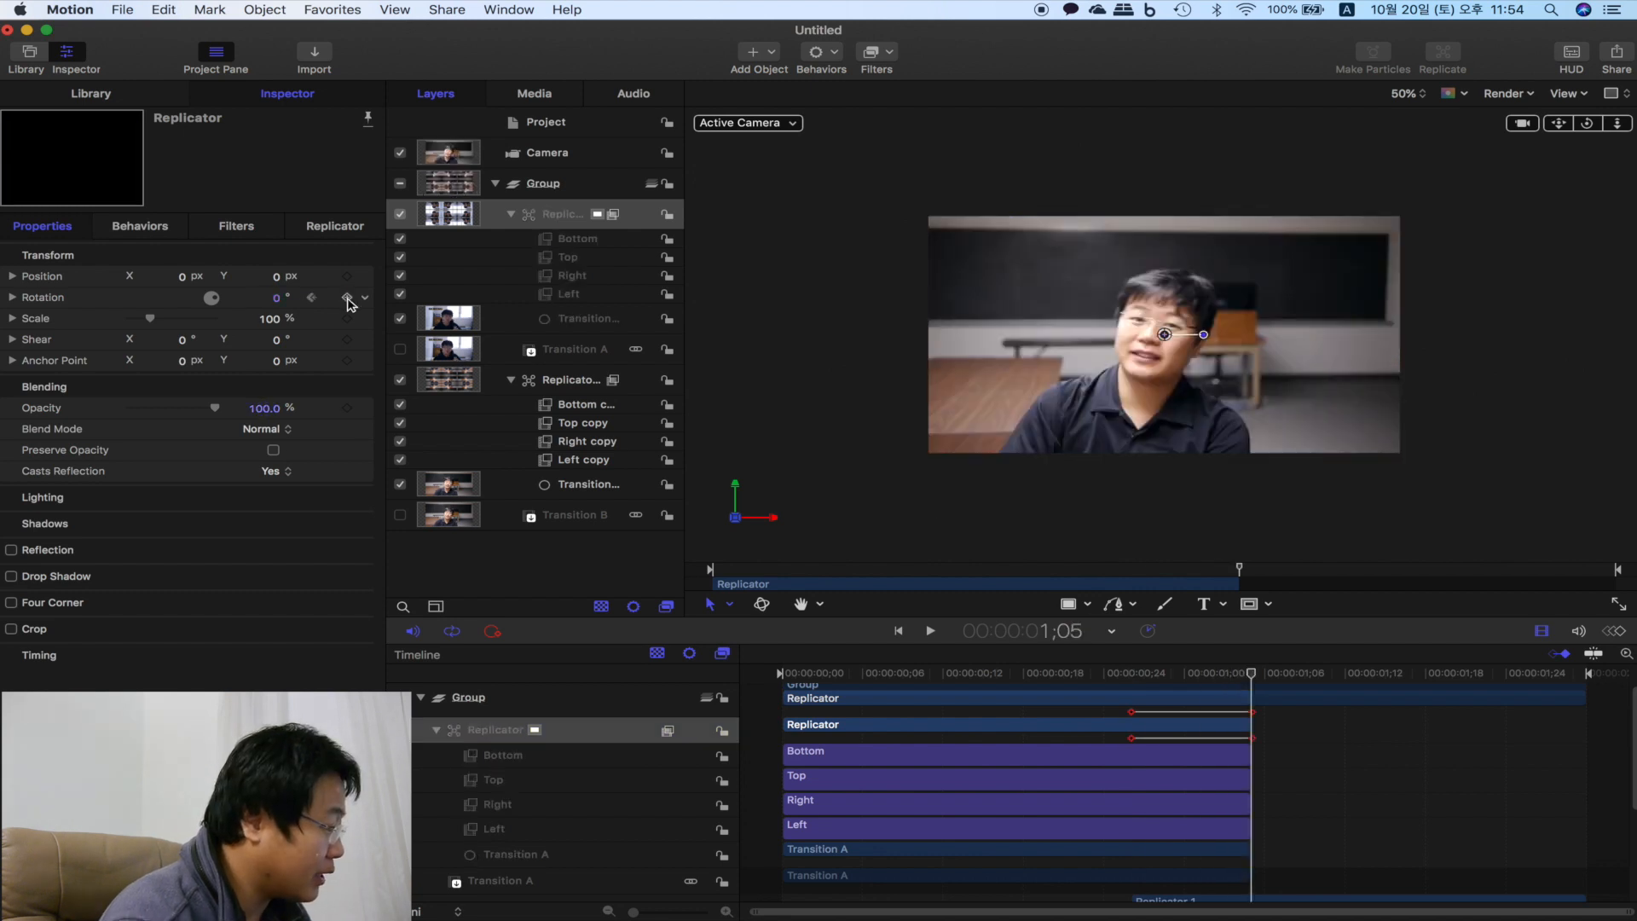
- Add rotation keyframes to Replicator 1 at 1;05 and at frame 26
{"action": "left_click", "coordinate": [578, 380]}
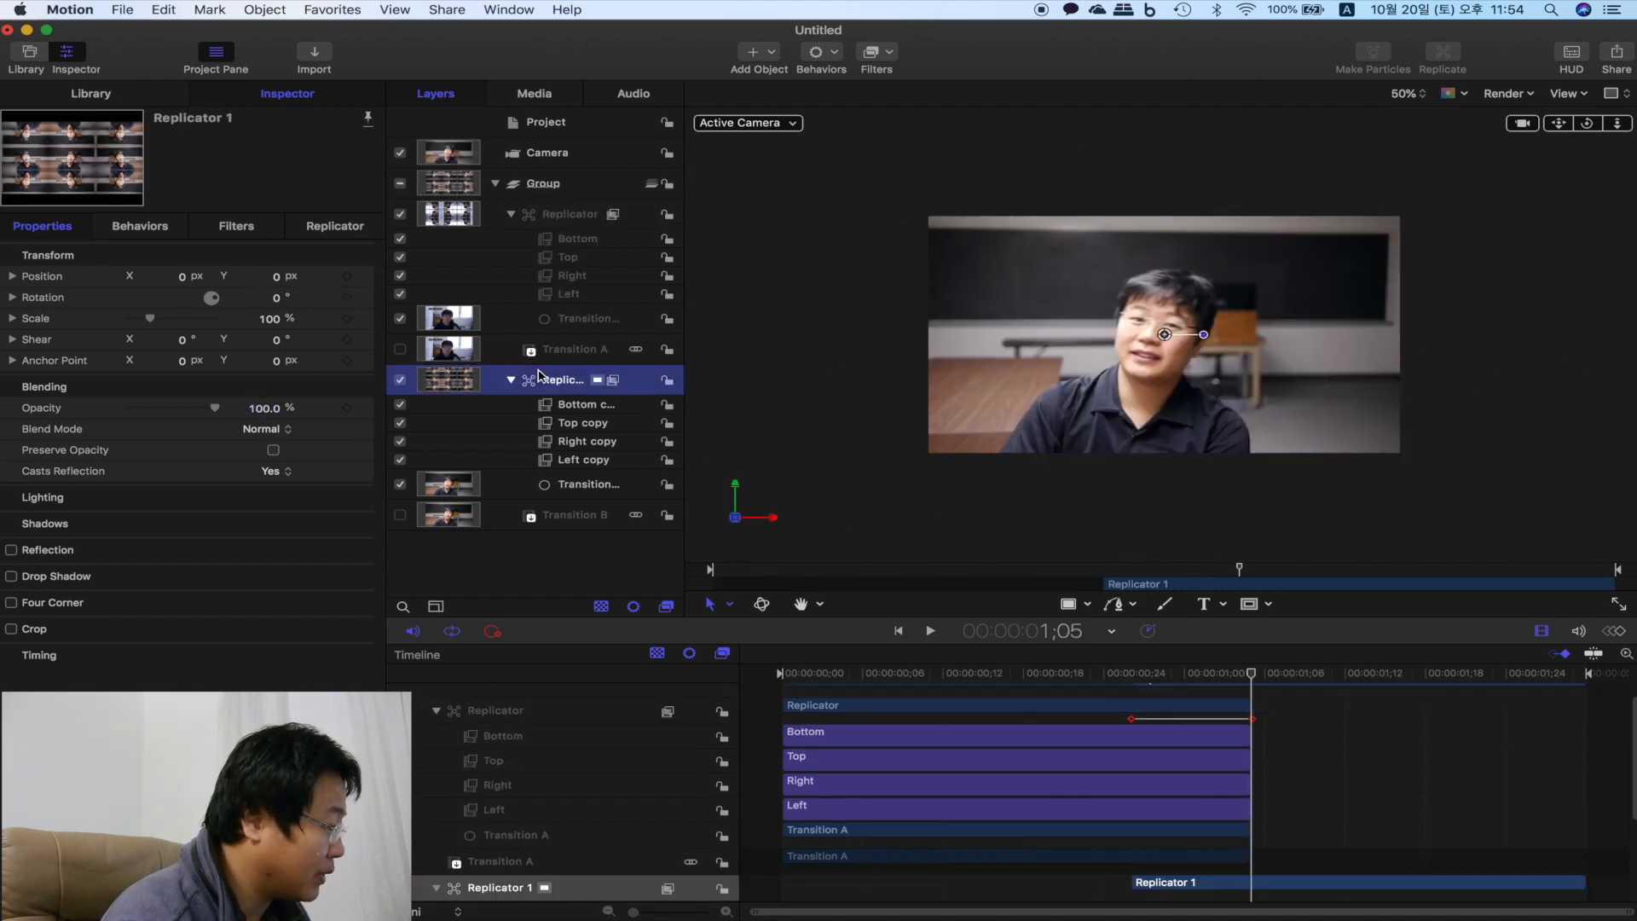
{"action": "left_click", "coordinate": [347, 298]}
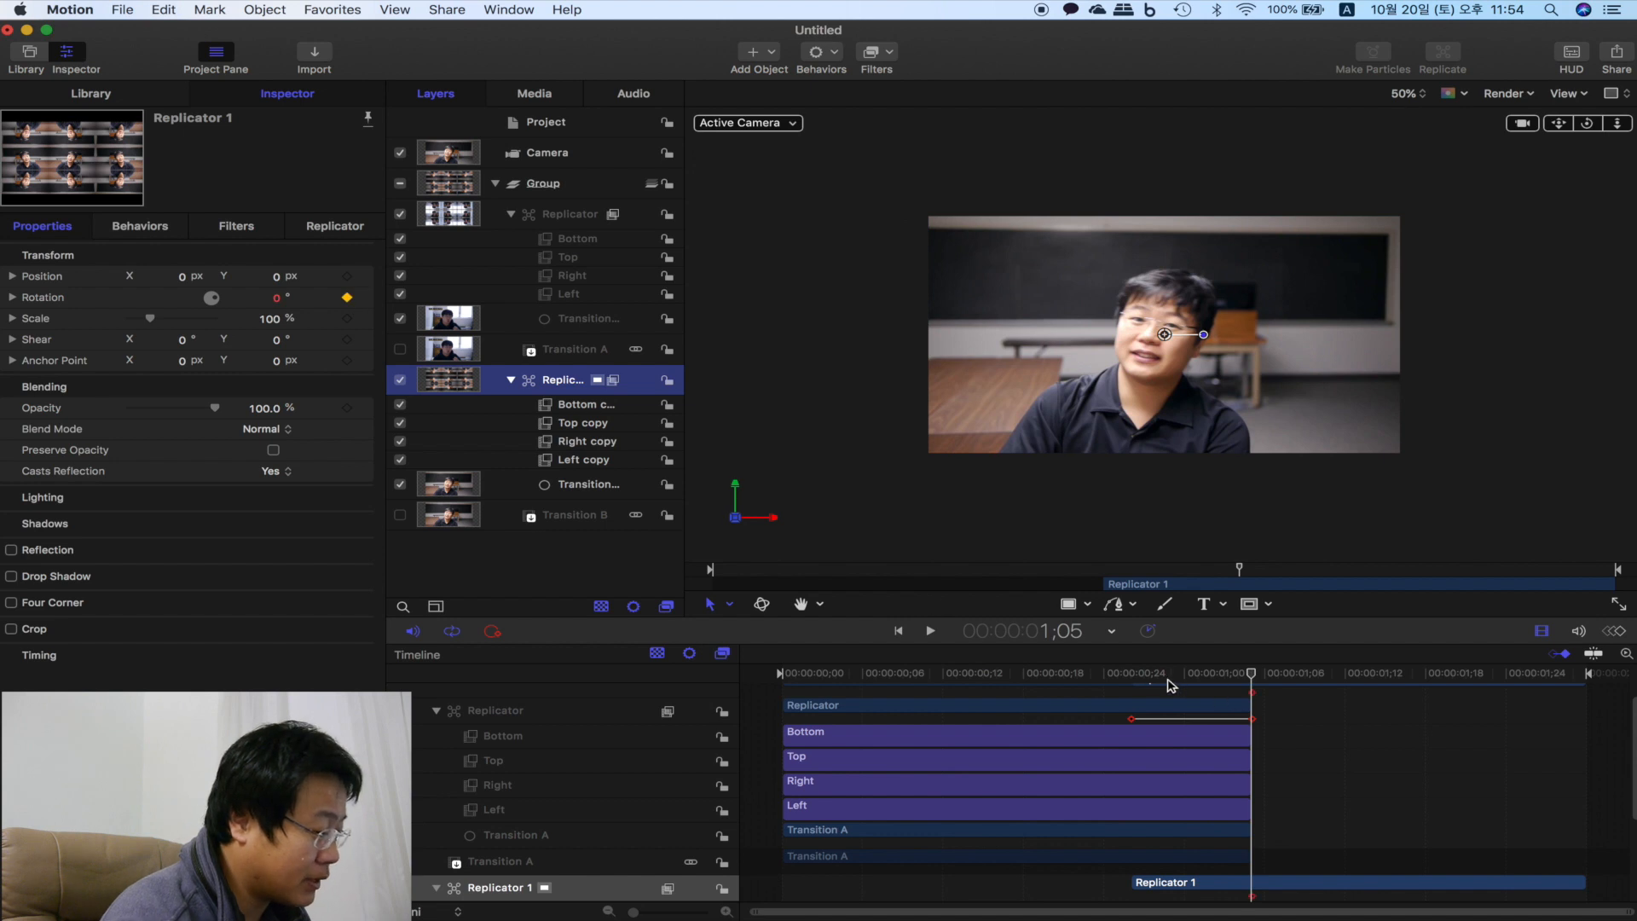
{"action": "left_click", "coordinate": [1134, 673]}
{"action": "left_click", "coordinate": [348, 299]}
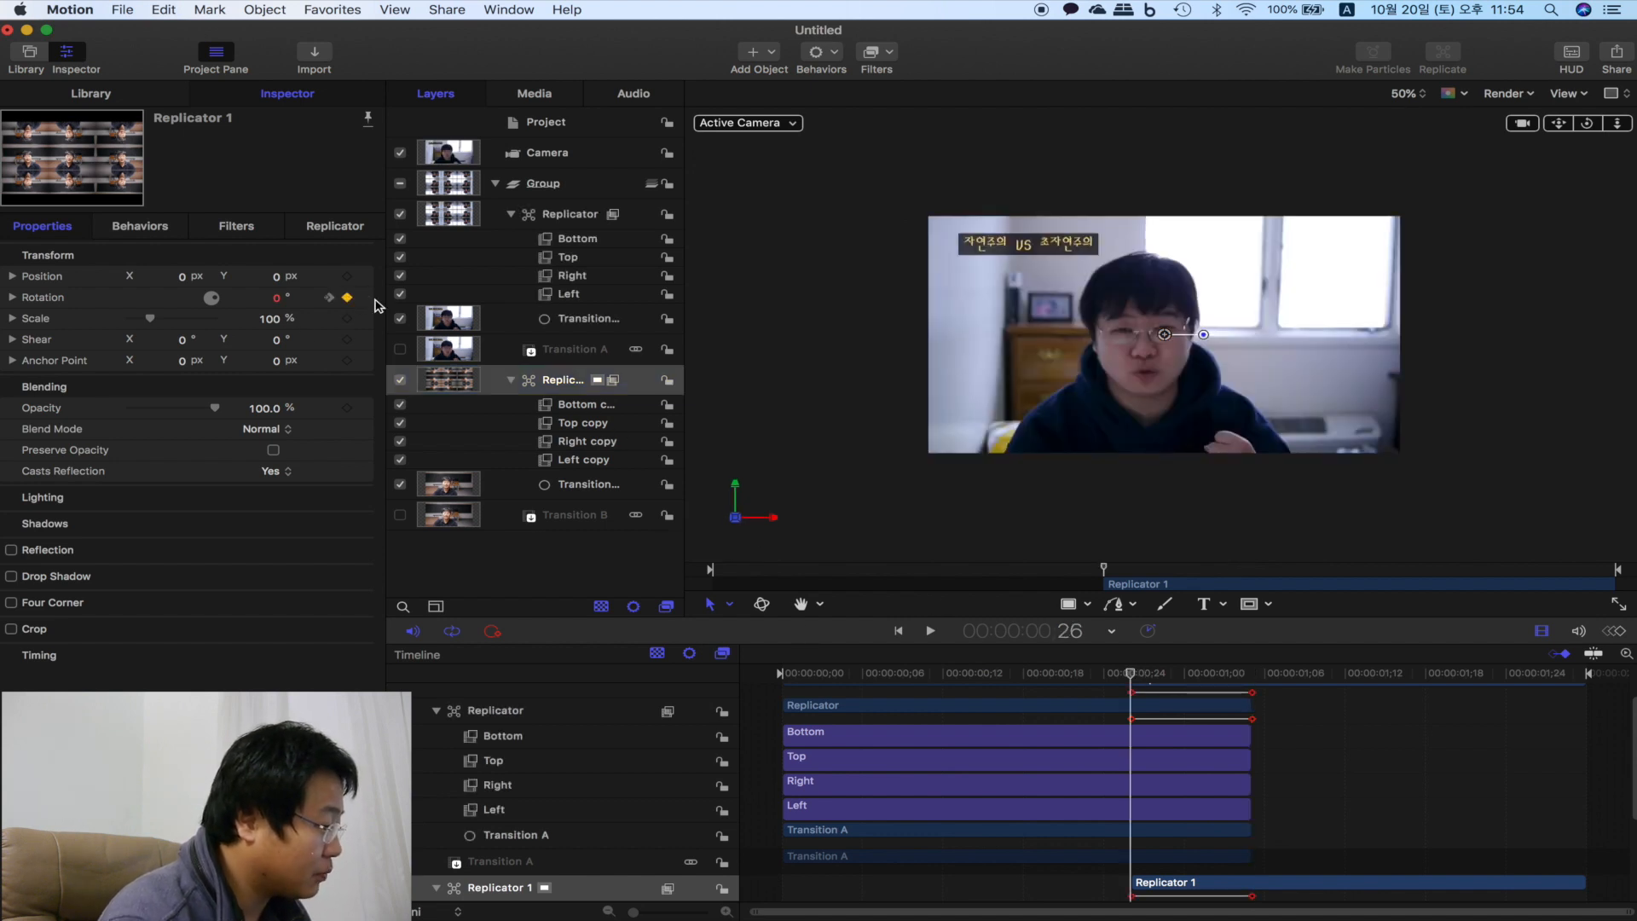
- Set the rotation keyframe at 1;05 to 360° on both Replicator 1 and the Transition A replicator
{"action": "left_click", "coordinate": [330, 297]}
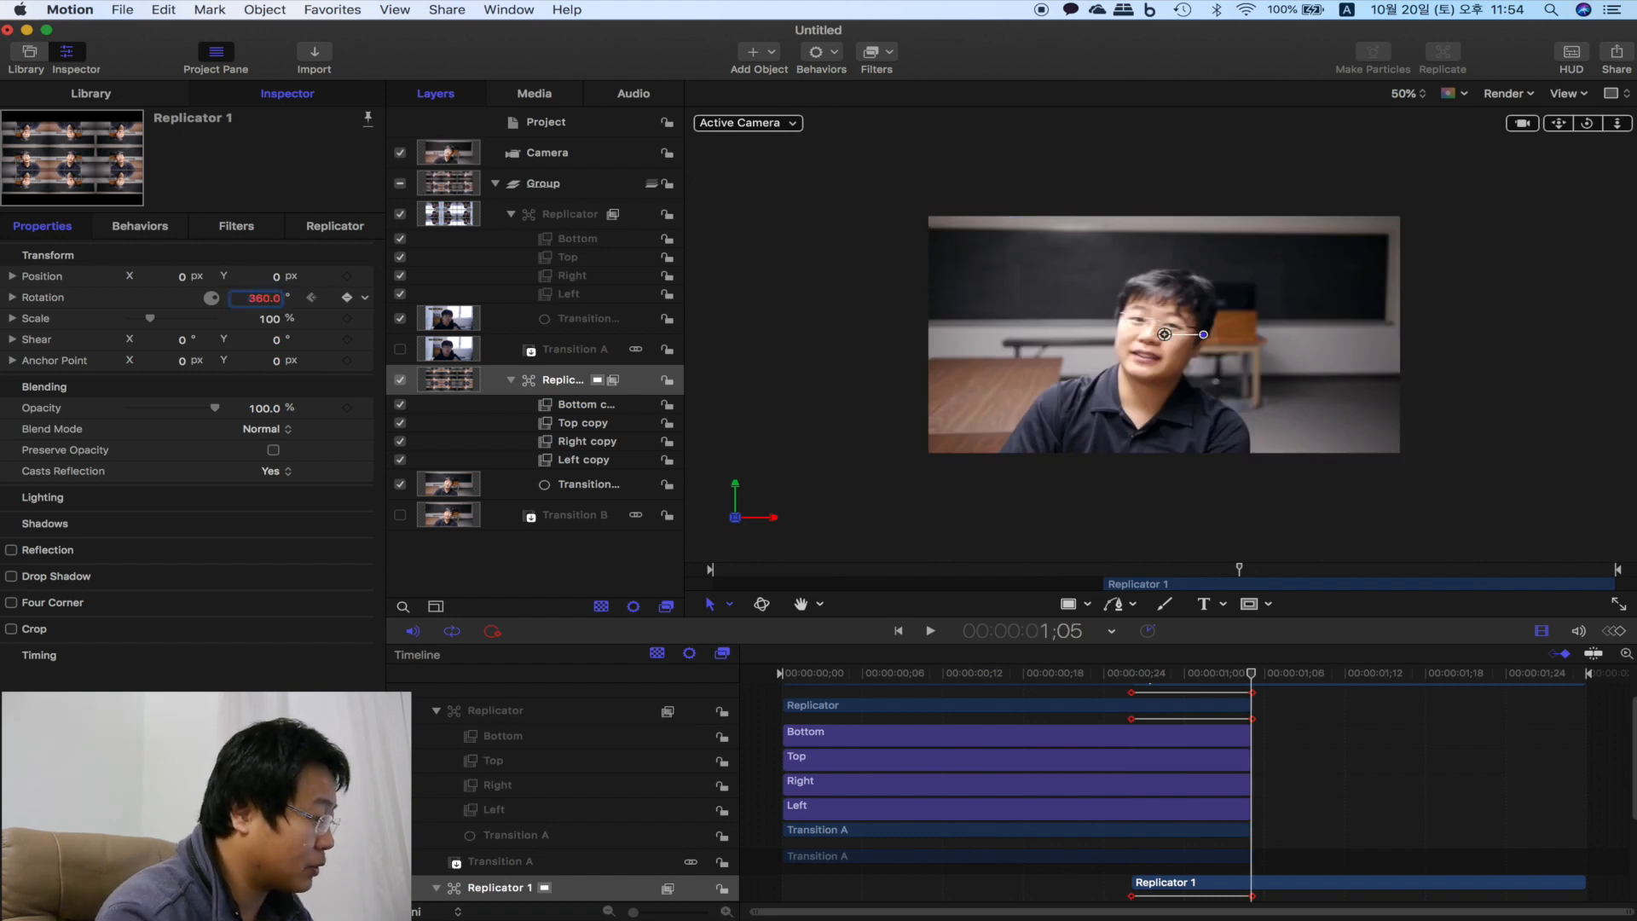
{"action": "left_click", "coordinate": [498, 224]}
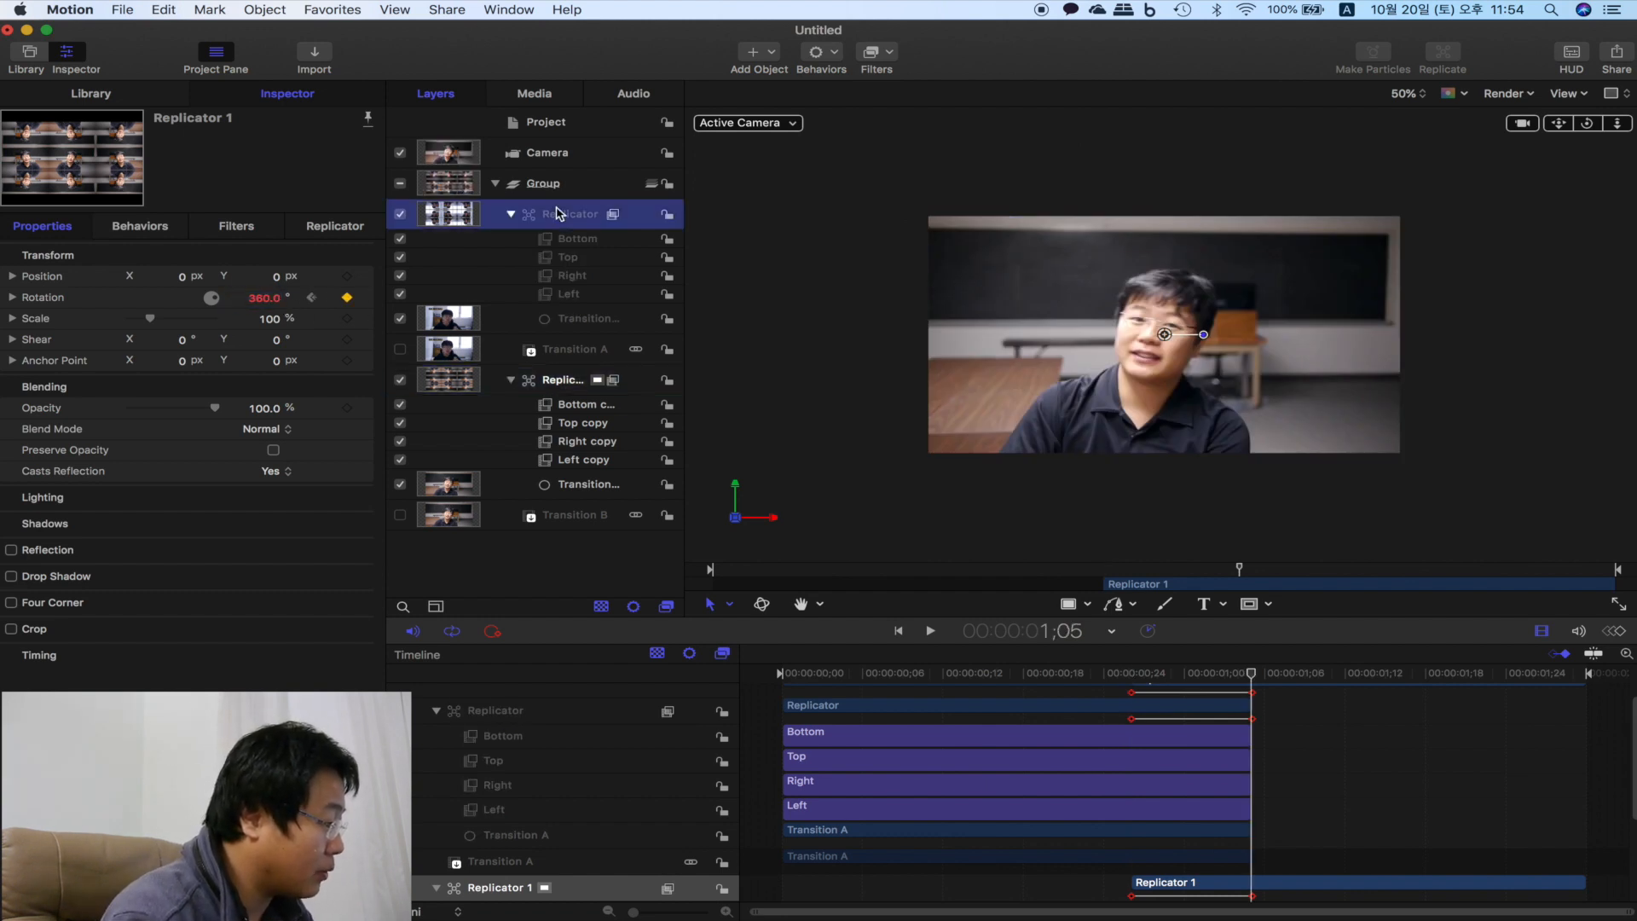
{"action": "left_click", "coordinate": [277, 298]}
{"action": "key", "text": "Return"}
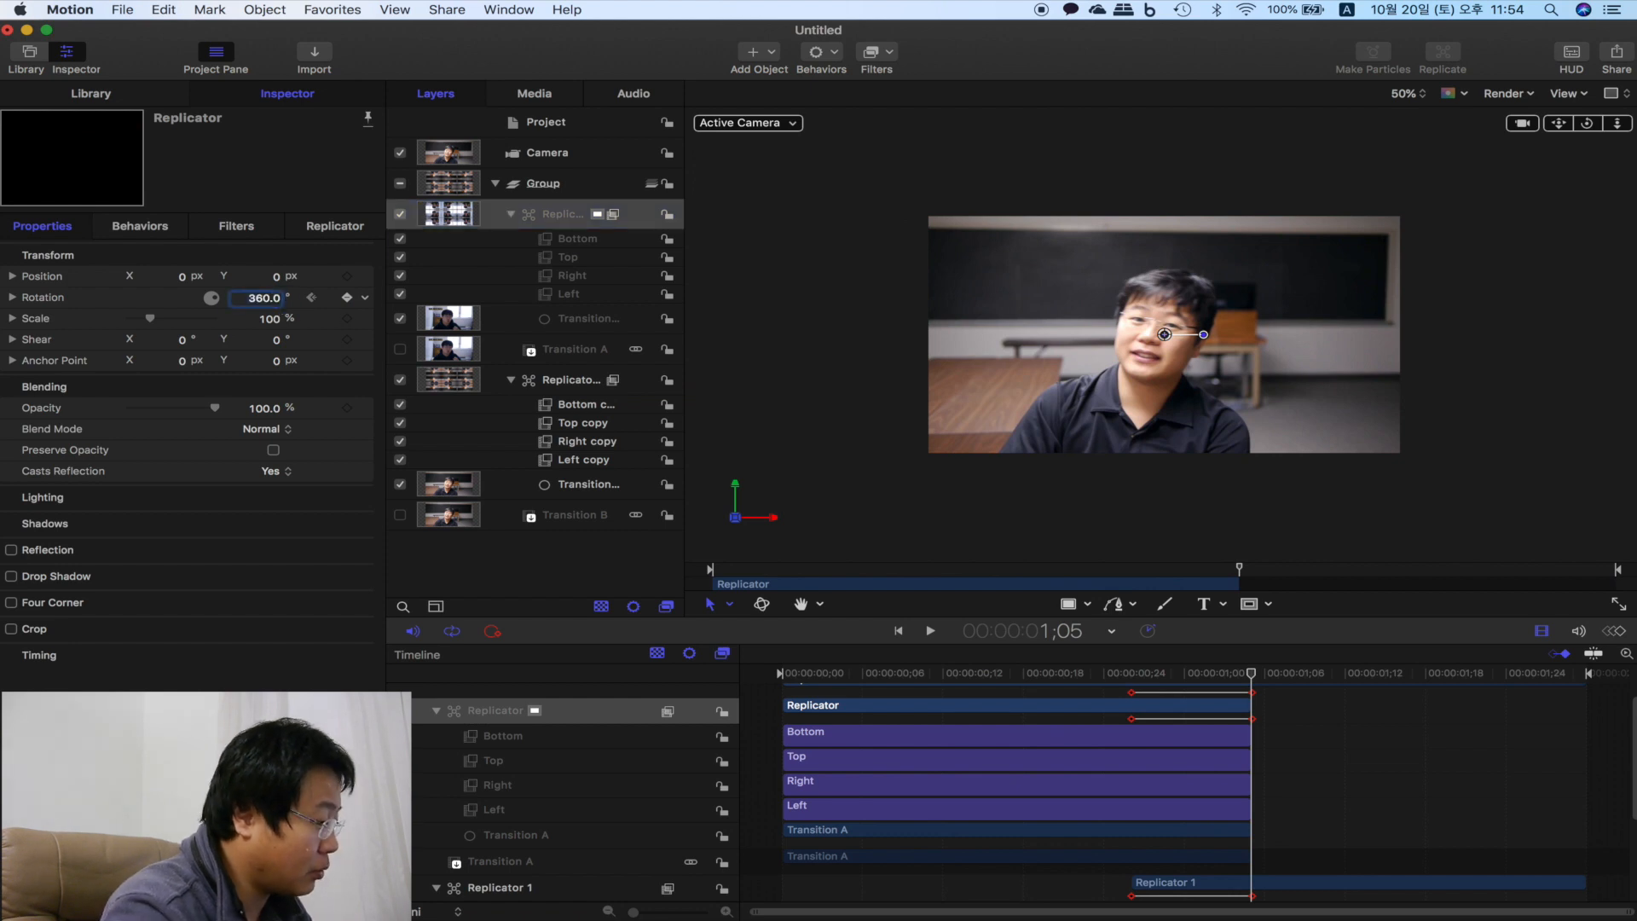
- Show the keyframe curves and set the Transition A replicator's Rotation.Z keyframe at frame 26 to Bezier interpolation
{"action": "left_click_drag", "start_coordinate": [1062, 674], "coordinate": [1129, 678]}
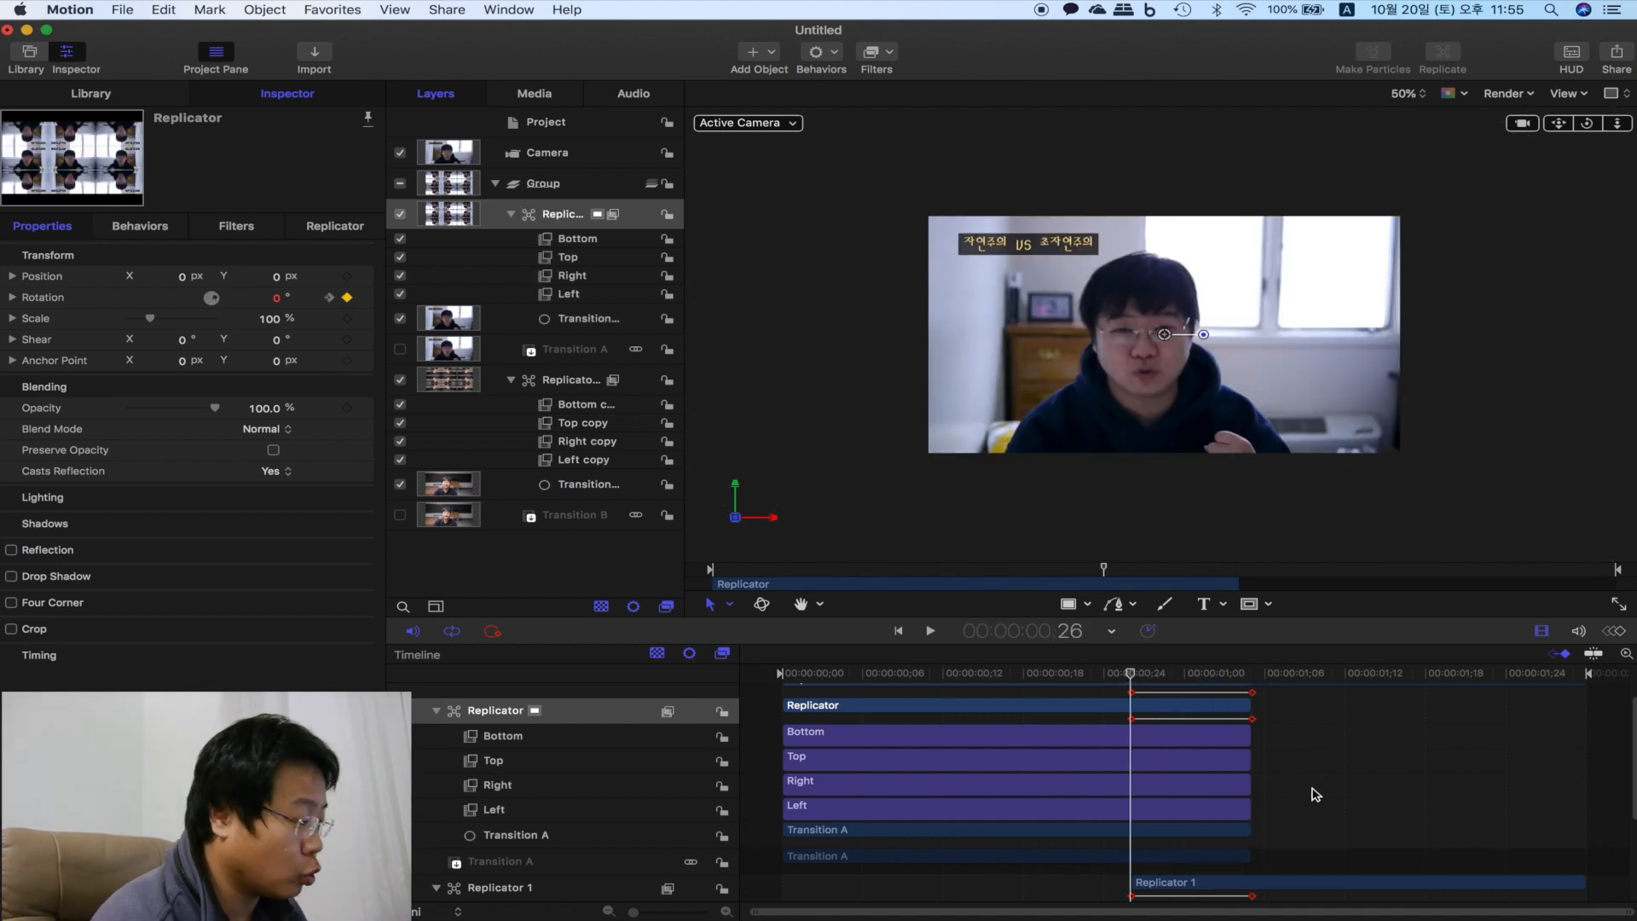
{"action": "left_click", "coordinate": [1622, 632]}
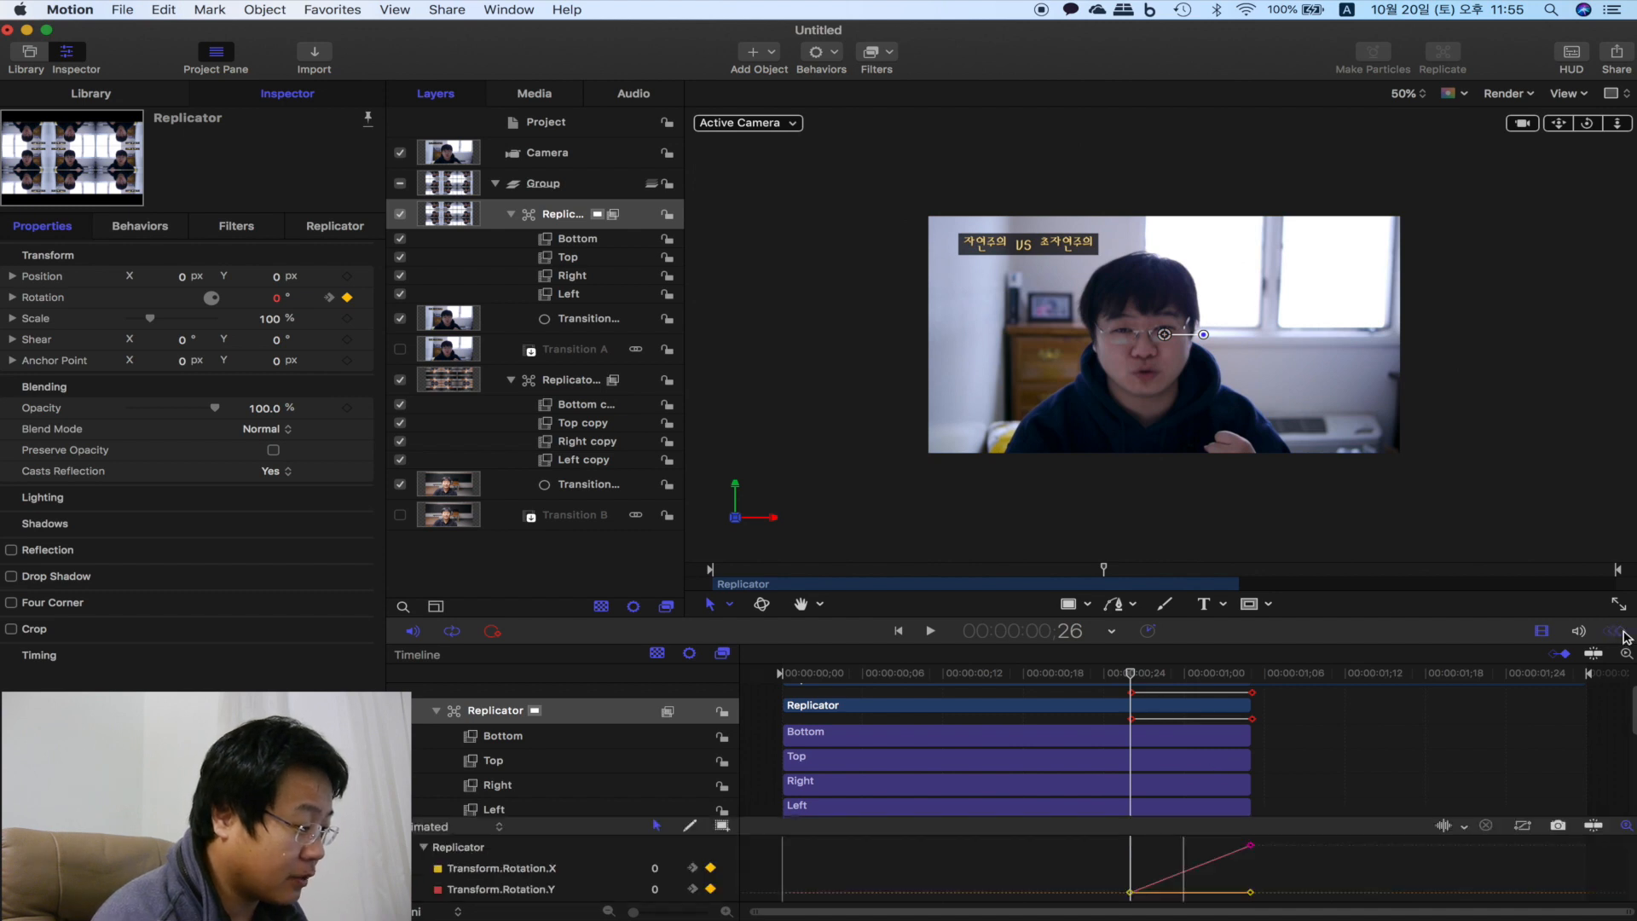
{"action": "scroll", "coordinate": [1262, 743], "scroll_direction": "down", "scroll_amount": 1}
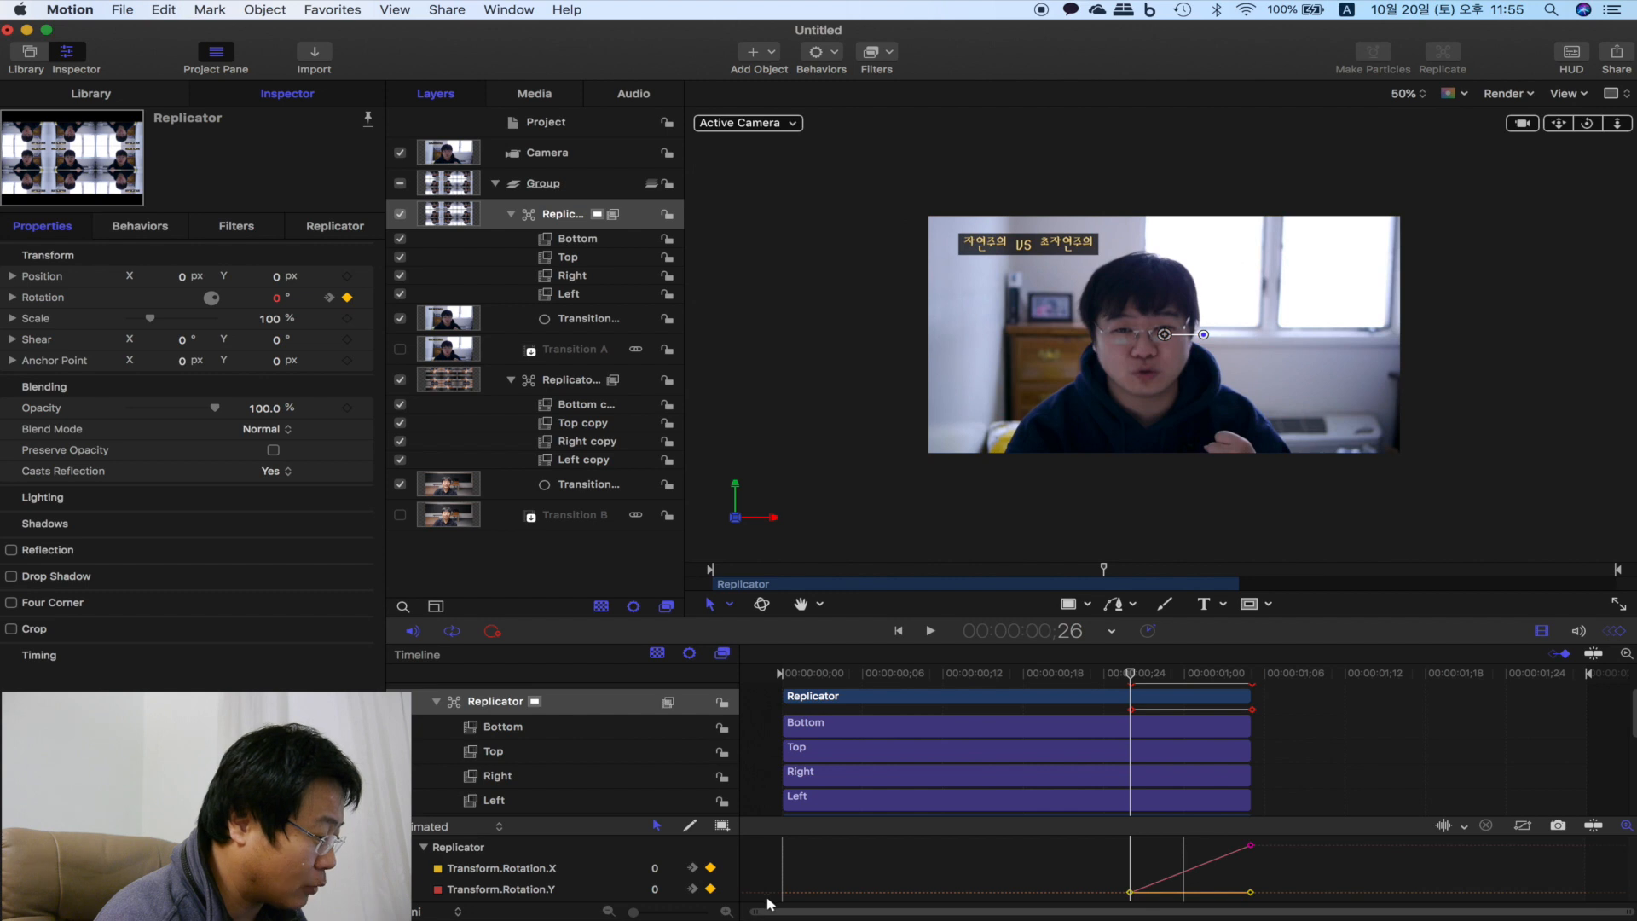
{"action": "scroll", "coordinate": [635, 887], "scroll_direction": "down", "scroll_amount": 1}
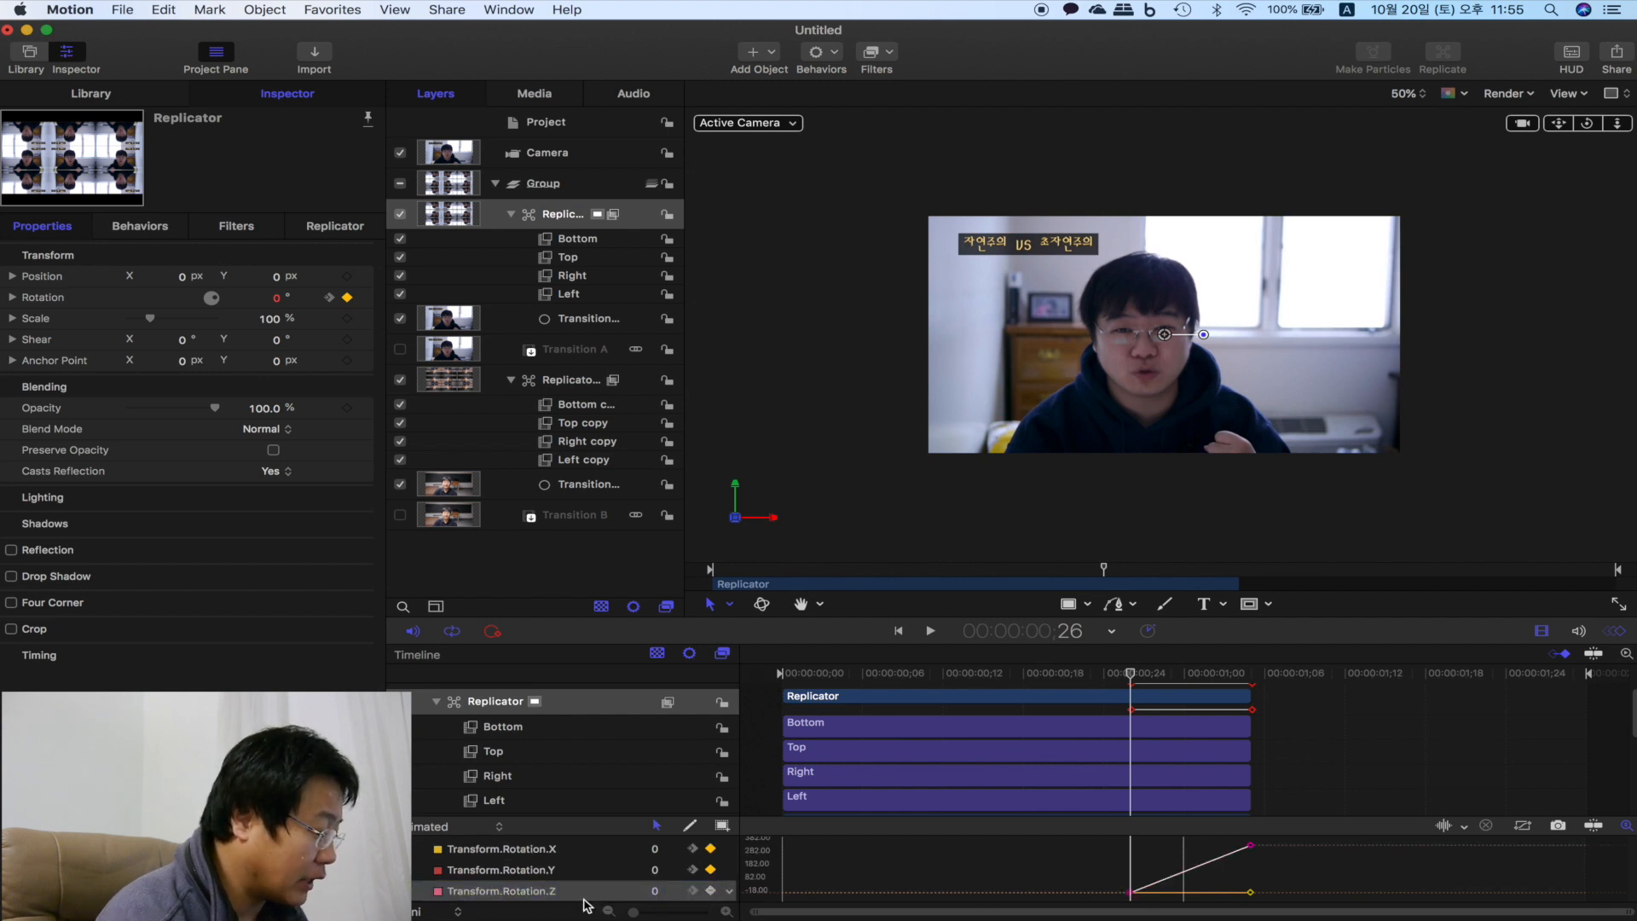
{"action": "right_click", "coordinate": [1130, 893]}
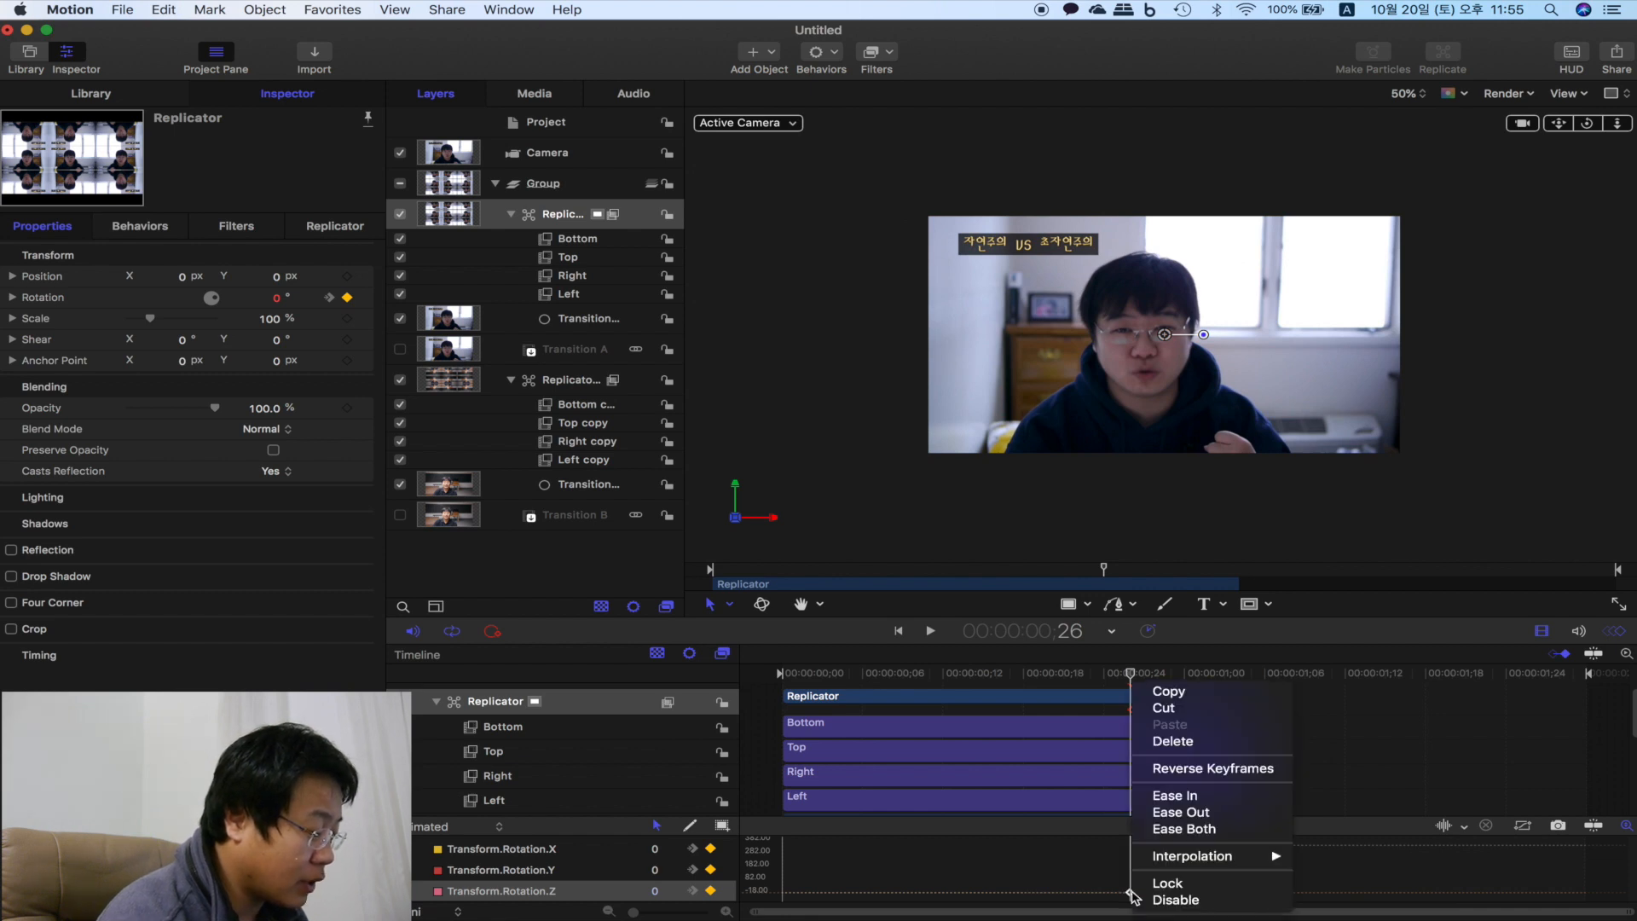
{"action": "mouse_move", "coordinate": [1239, 855]}
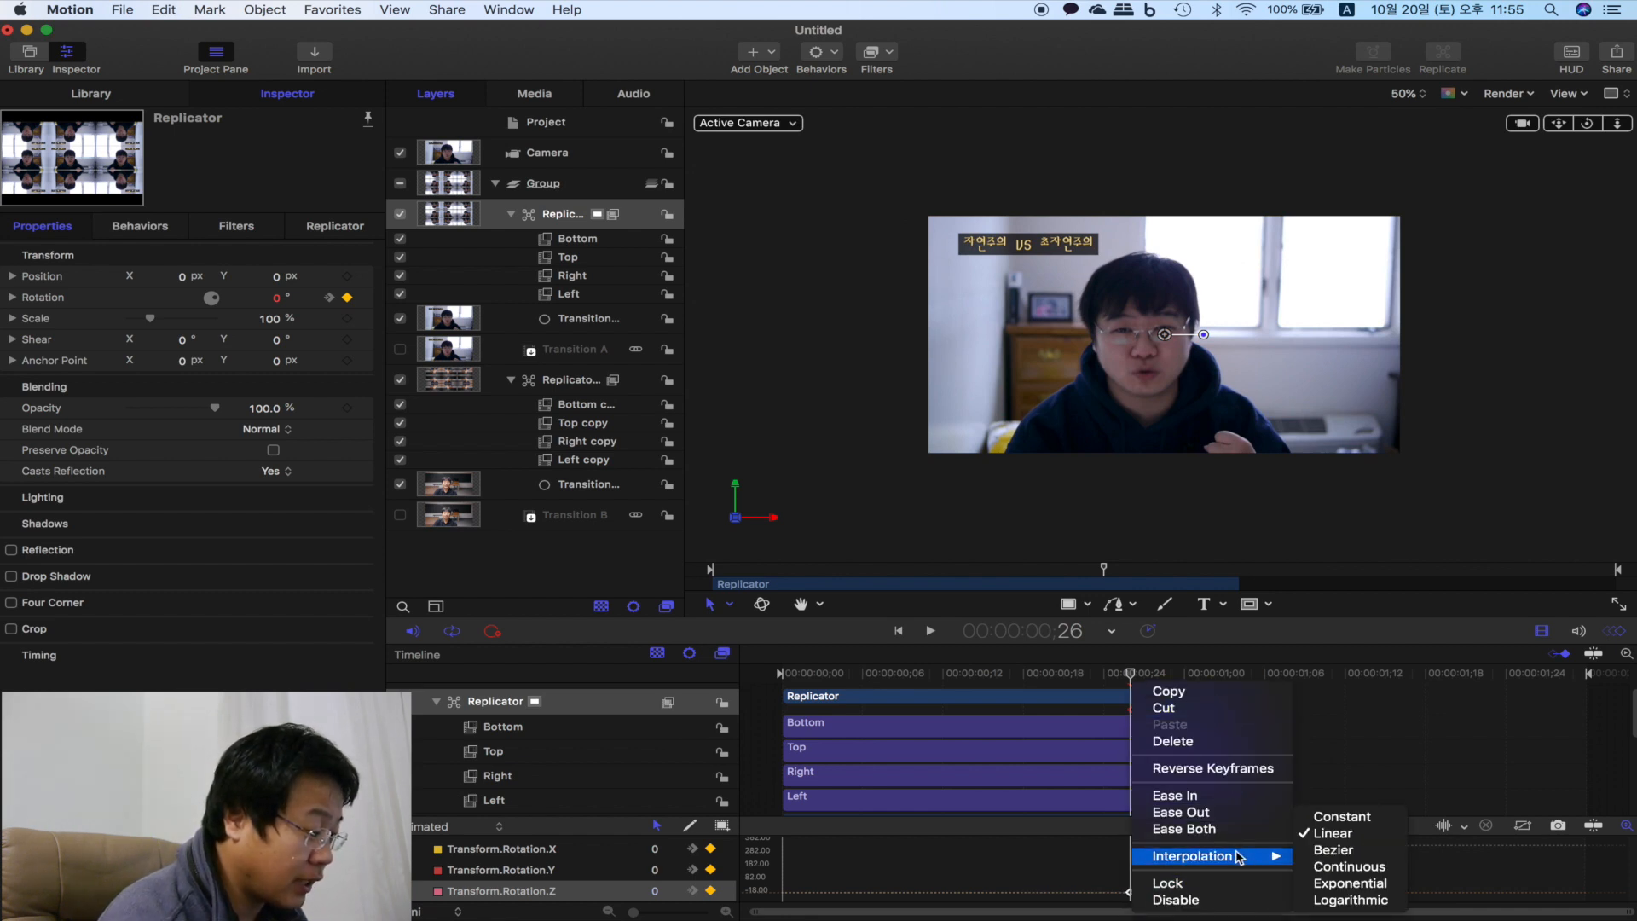
{"action": "left_click", "coordinate": [1338, 850]}
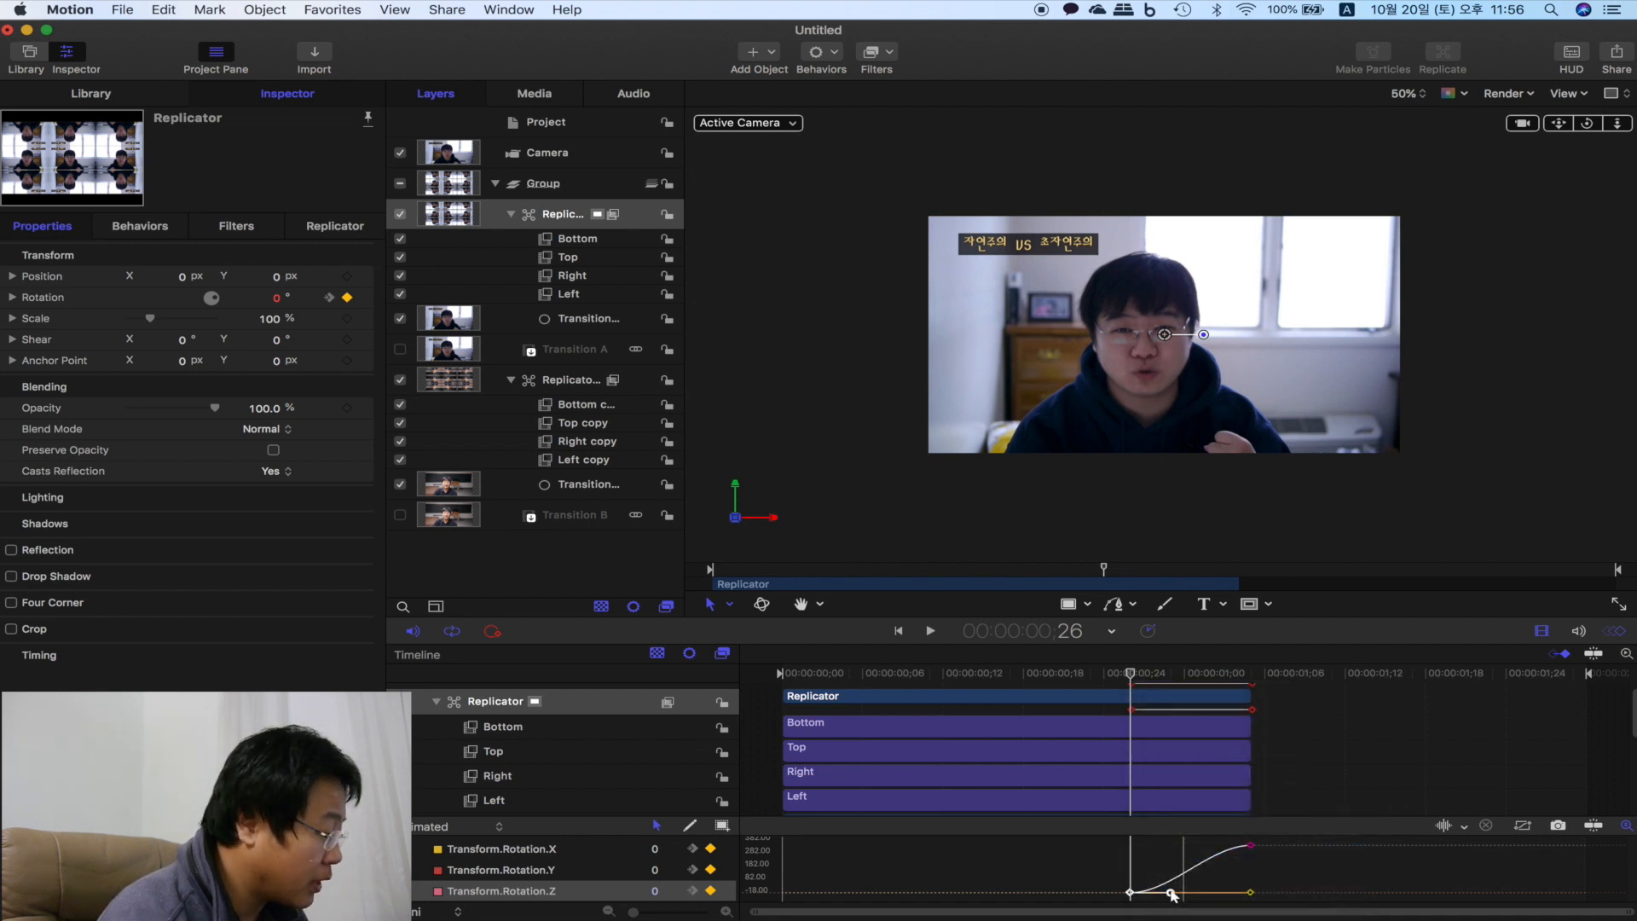
- Shape the Transition A replicator's Rotation.Z curve to rise steeply at frame 26 and ease out towards 1;05
{"action": "left_click_drag", "start_coordinate": [1173, 894], "coordinate": [1131, 855]}
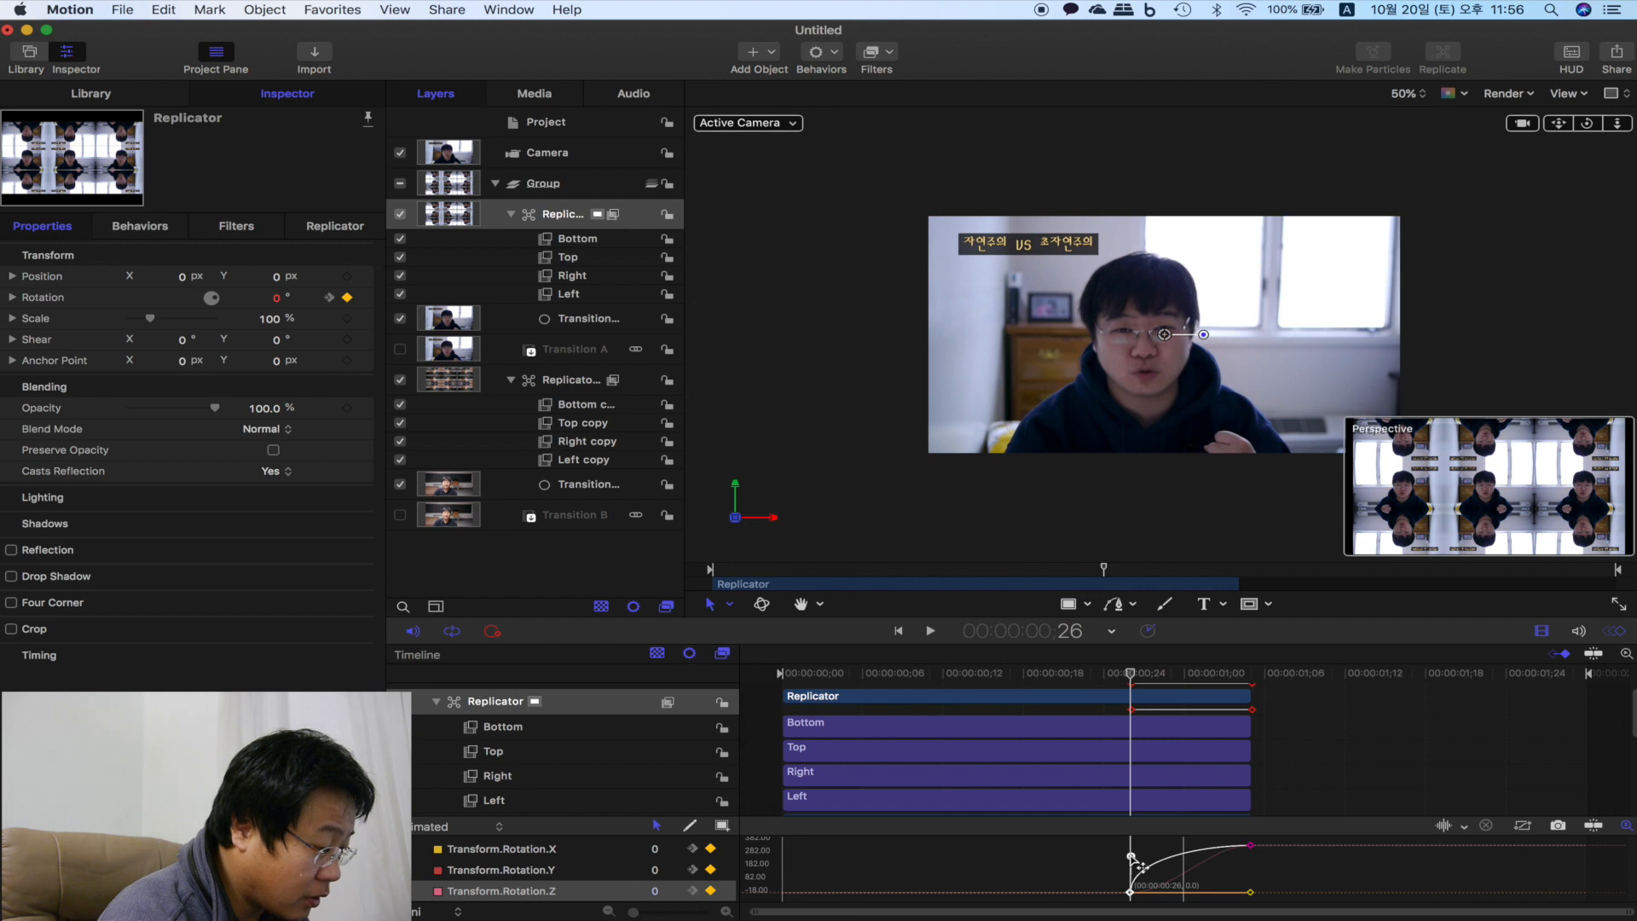
{"action": "left_click_drag", "start_coordinate": [1249, 847], "coordinate": [1132, 849]}
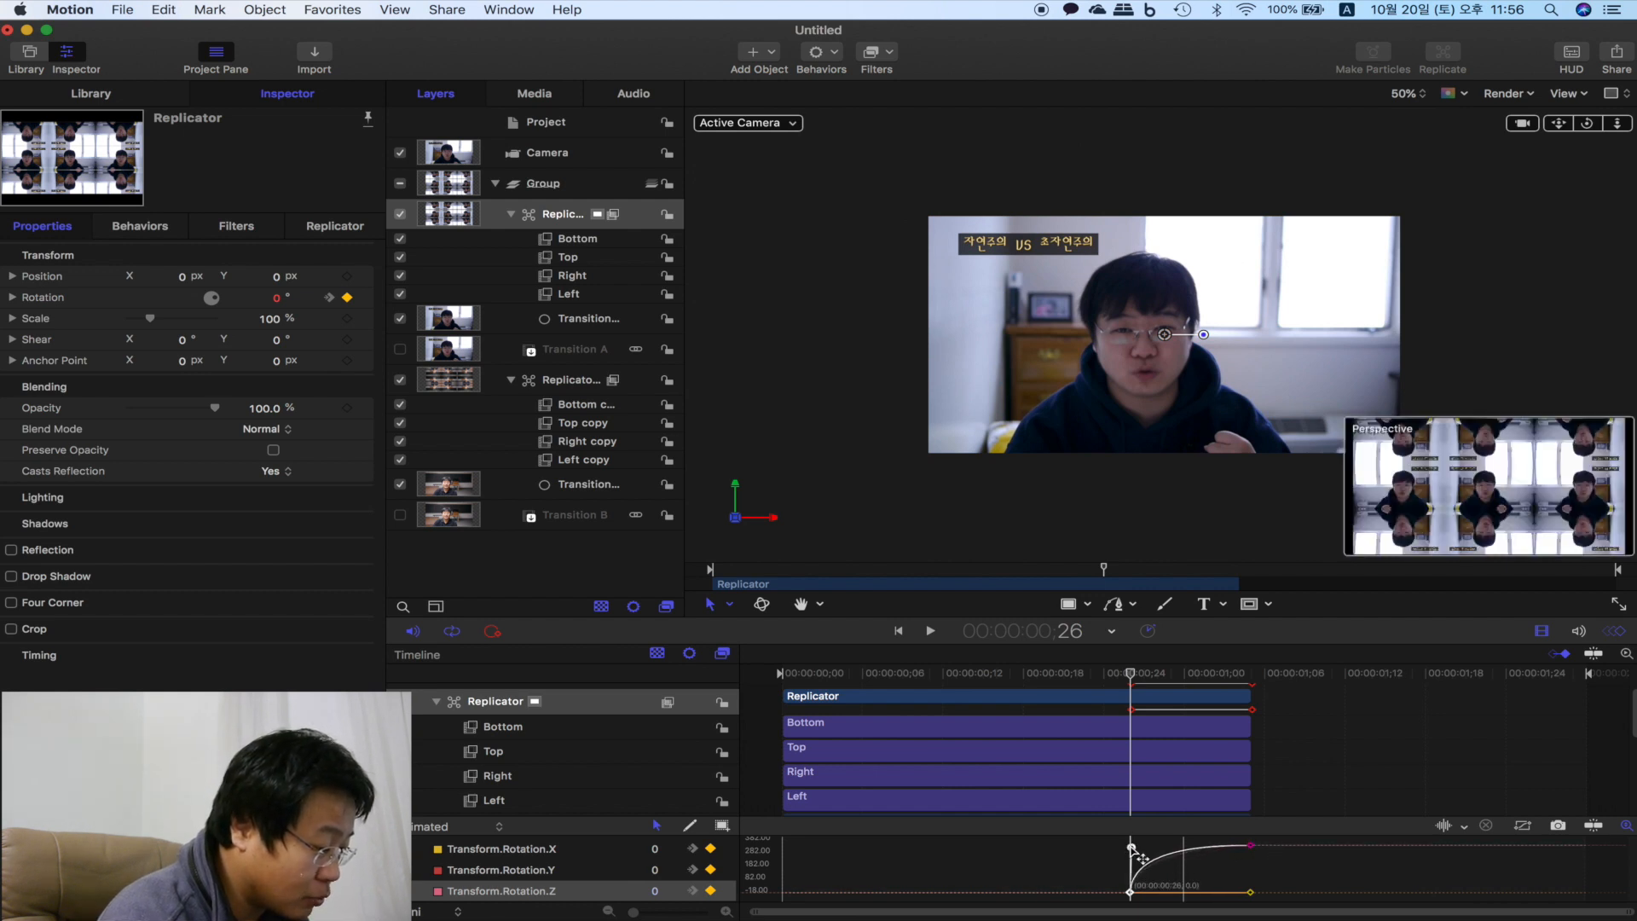
{"action": "mouse_move", "coordinate": [1132, 850]}
{"action": "left_mouse_down"}
{"action": "mouse_move", "coordinate": [1202, 846]}
{"action": "mouse_move", "coordinate": [1142, 857]}
{"action": "left_mouse_up"}
{"action": "left_click", "coordinate": [1251, 846]}
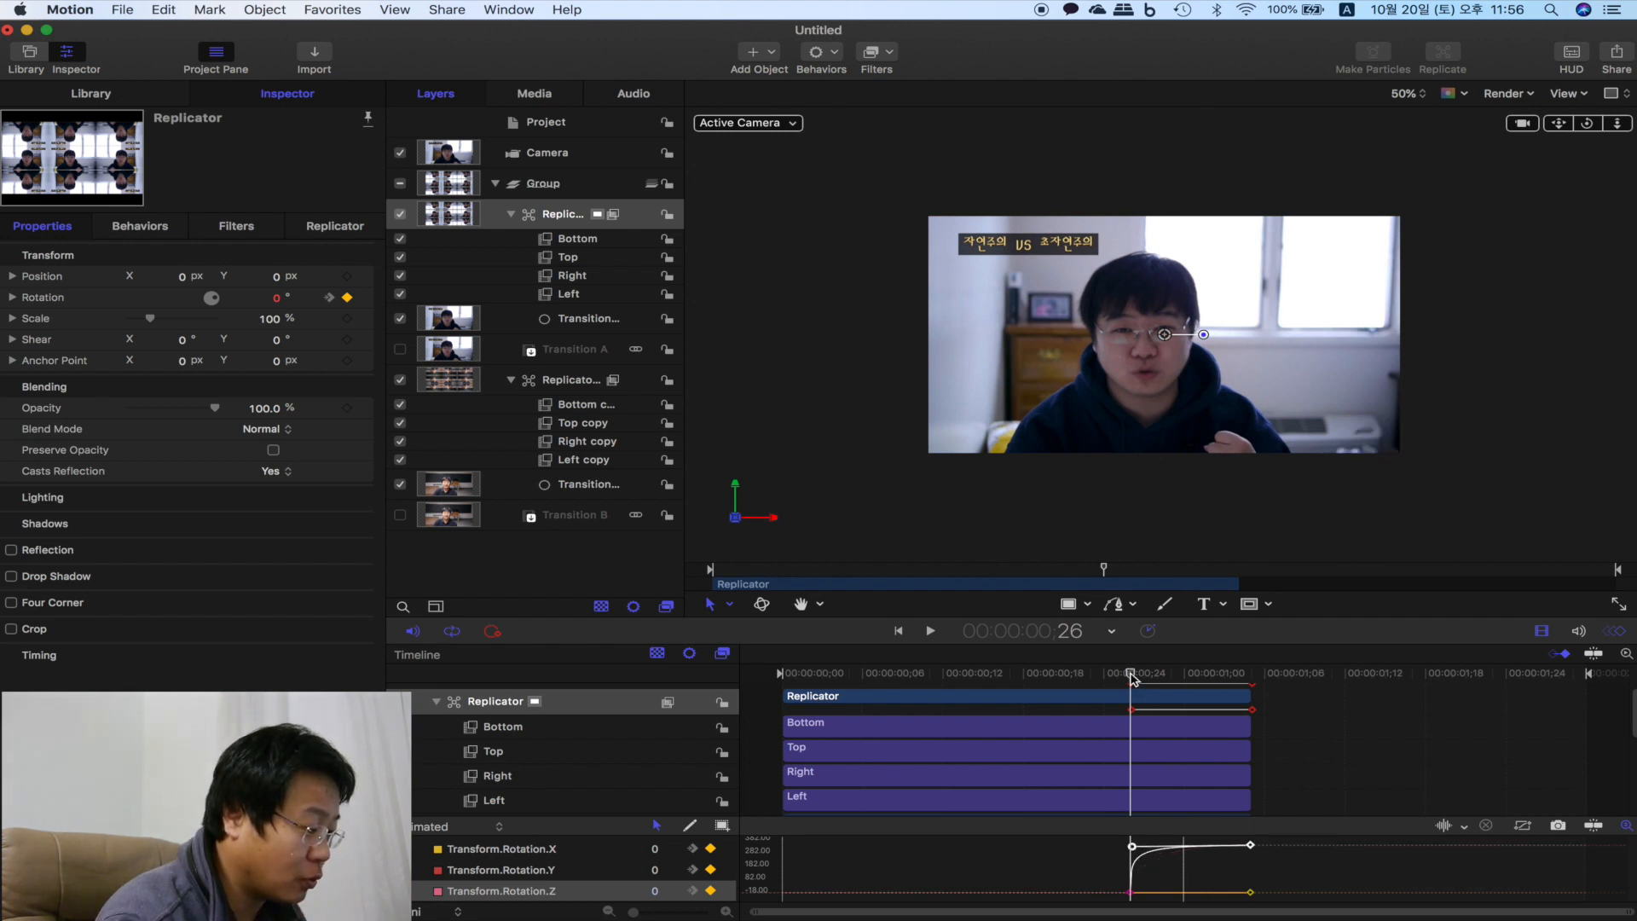
{"action": "mouse_move", "coordinate": [1127, 675]}
{"action": "left_mouse_down"}
{"action": "mouse_move", "coordinate": [1194, 677]}
{"action": "mouse_move", "coordinate": [1133, 680]}
{"action": "left_mouse_up"}
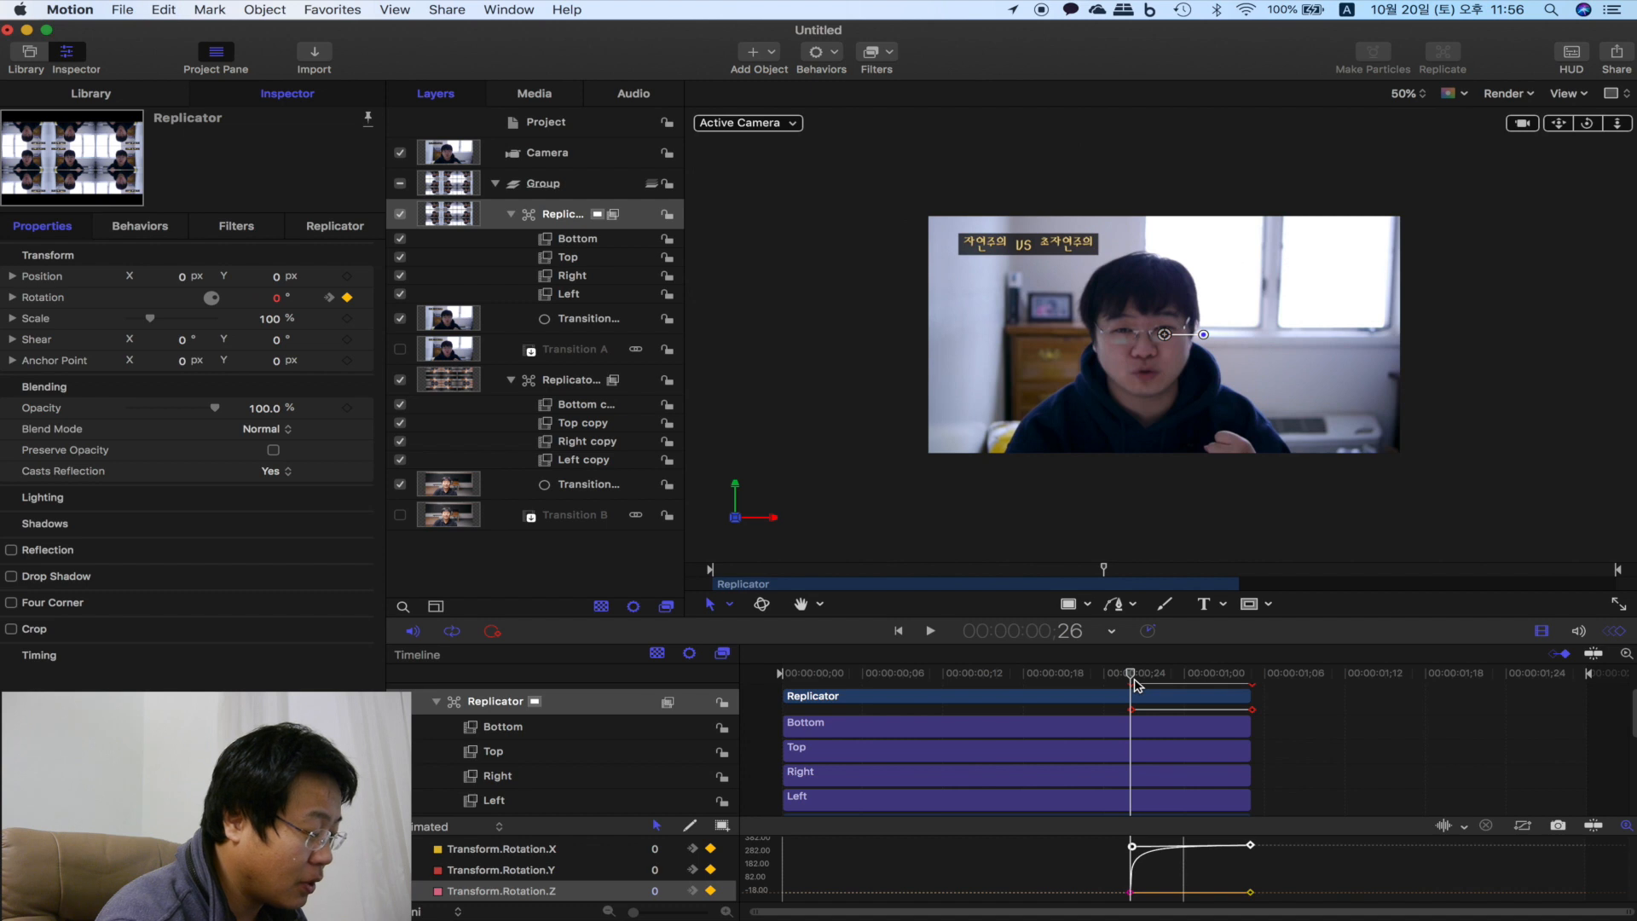
- Give Replicator 1's Rotation.Z curve the same steep rise and ease-out between frame 26 and 1;05, and hide the keyframe curves
{"action": "left_click", "coordinate": [569, 380]}
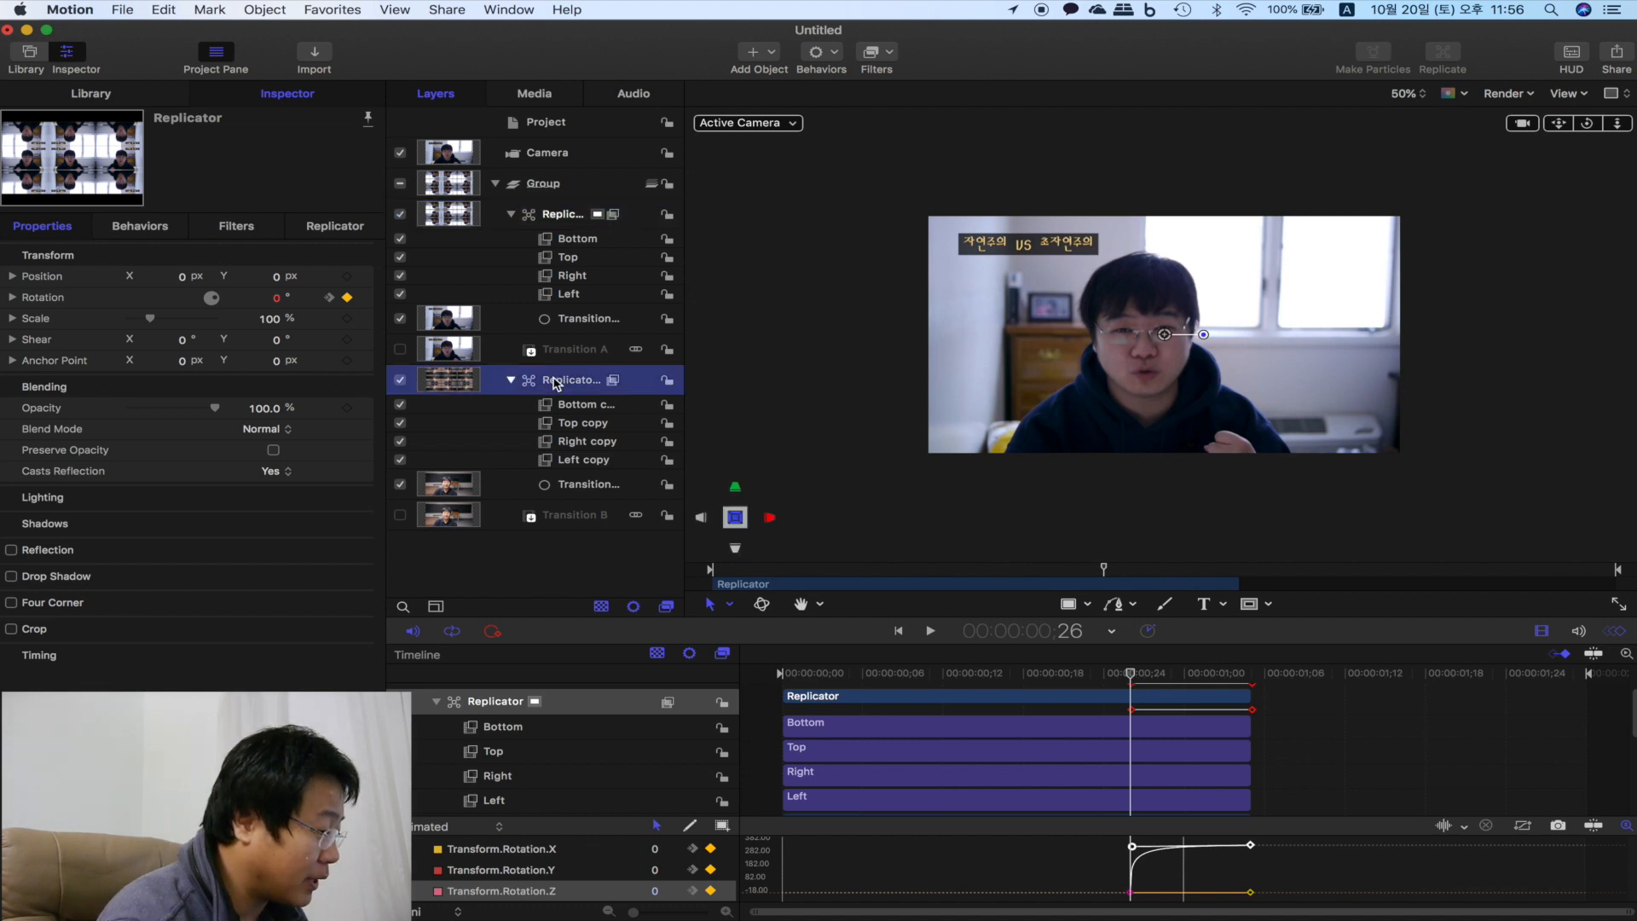
{"action": "left_click", "coordinate": [1173, 892]}
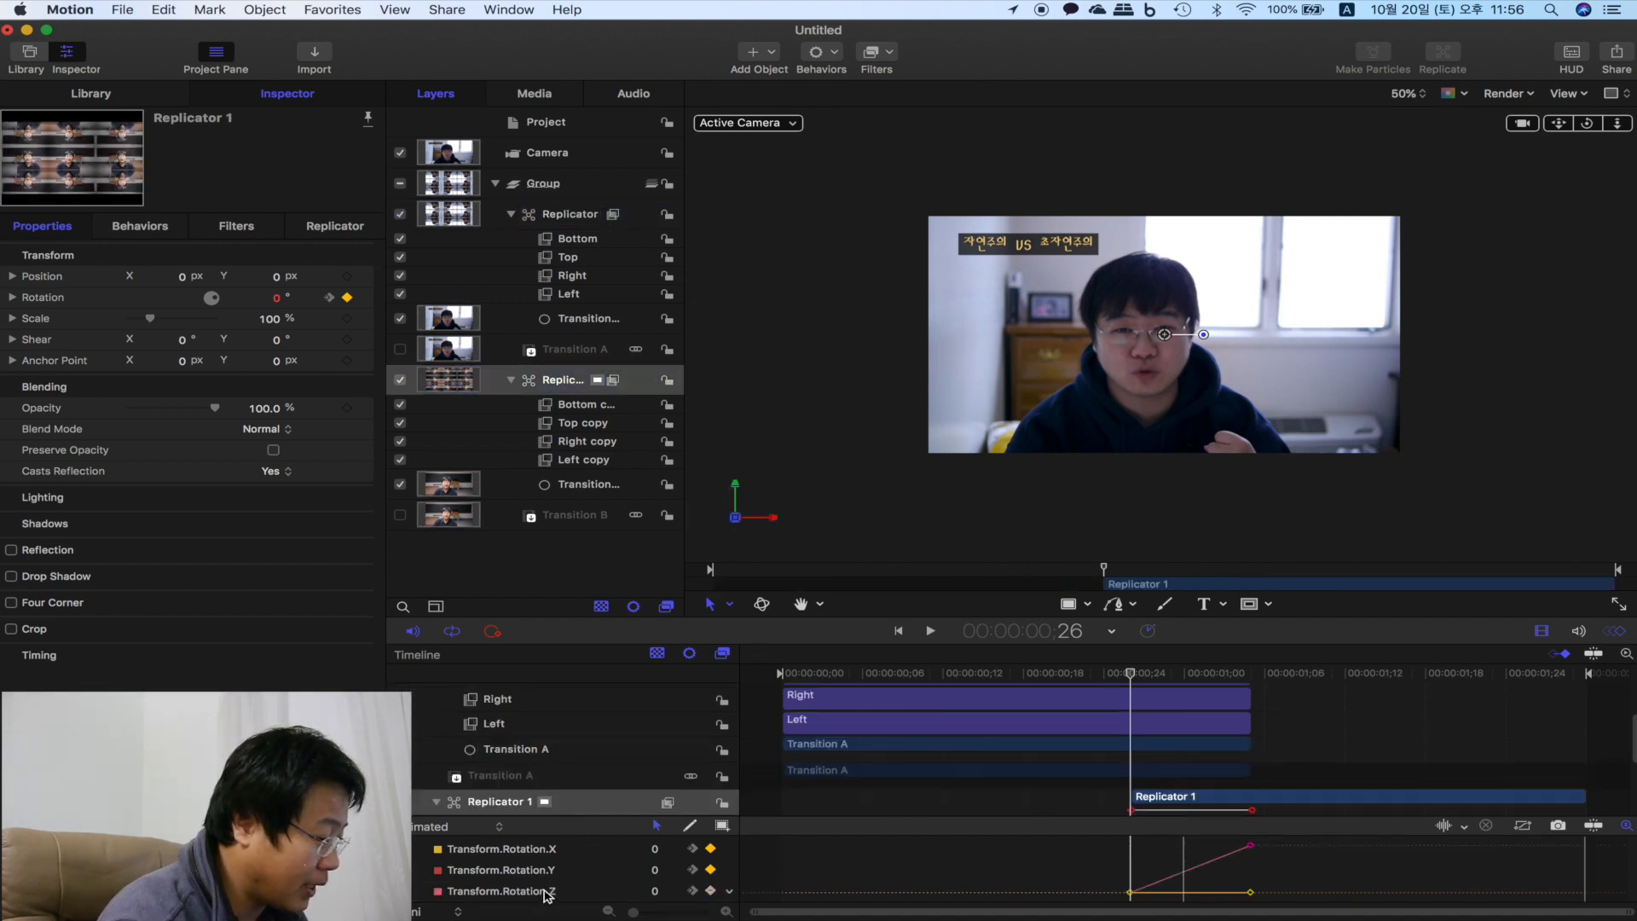
{"action": "left_click", "coordinate": [1250, 846]}
{"action": "left_click_drag", "start_coordinate": [1171, 893], "coordinate": [1138, 853]}
{"action": "left_click_drag", "start_coordinate": [1131, 673], "coordinate": [1210, 674]}
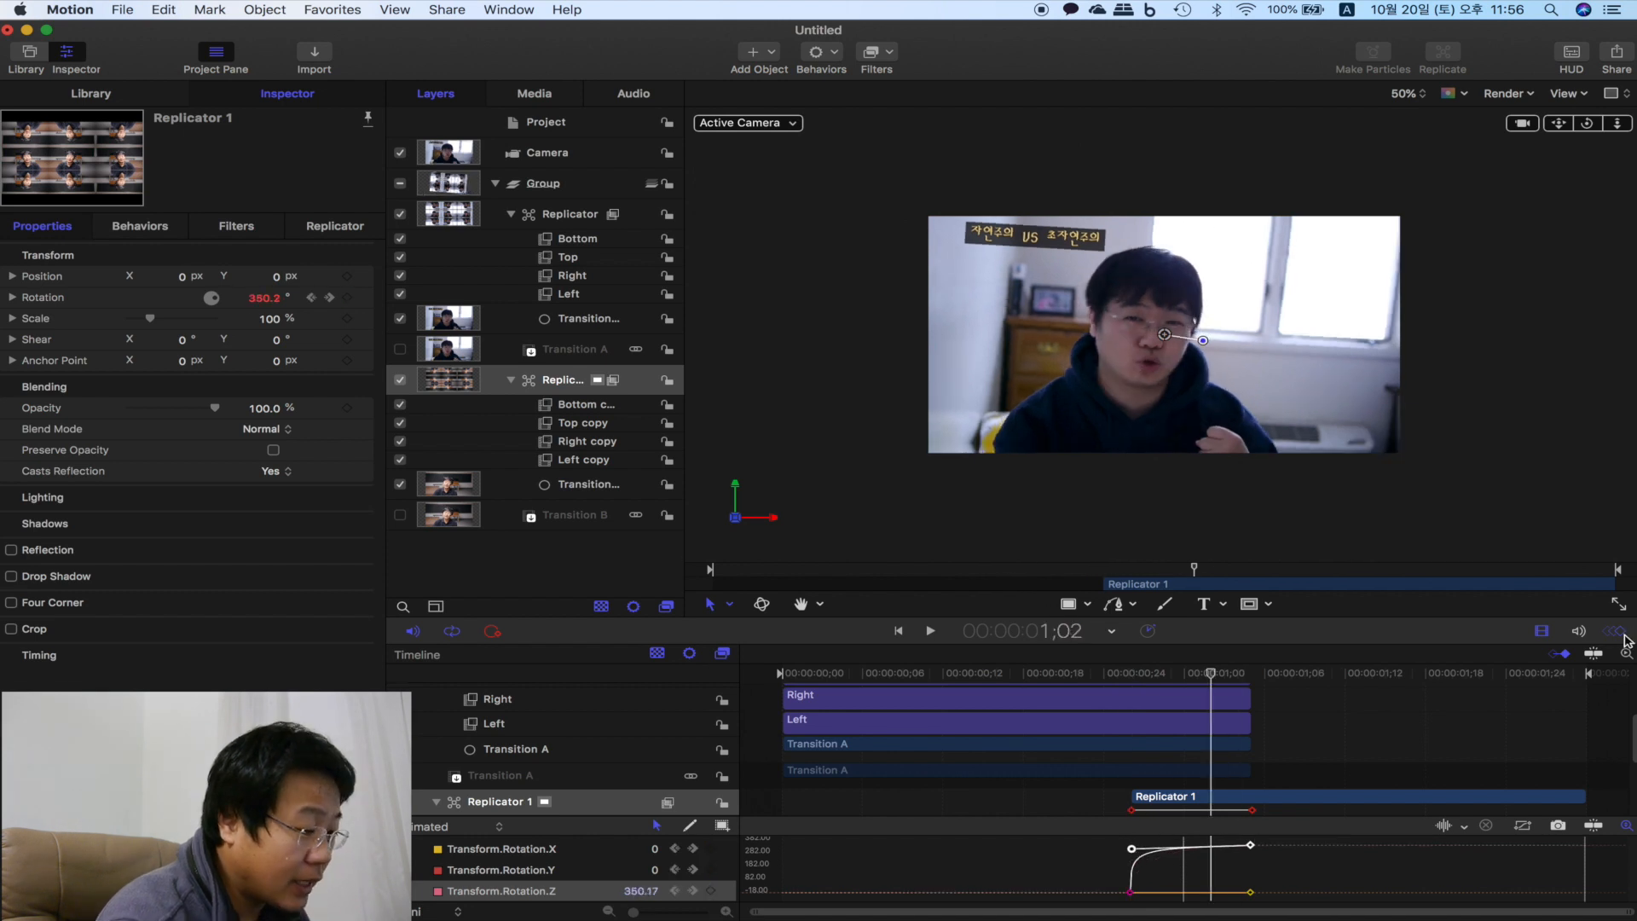
{"action": "left_click", "coordinate": [1618, 631]}
- Keyframe the Transition A replicator's Opacity at 100% at frame 26 and 0% at frame 29
{"action": "left_click", "coordinate": [1130, 677]}
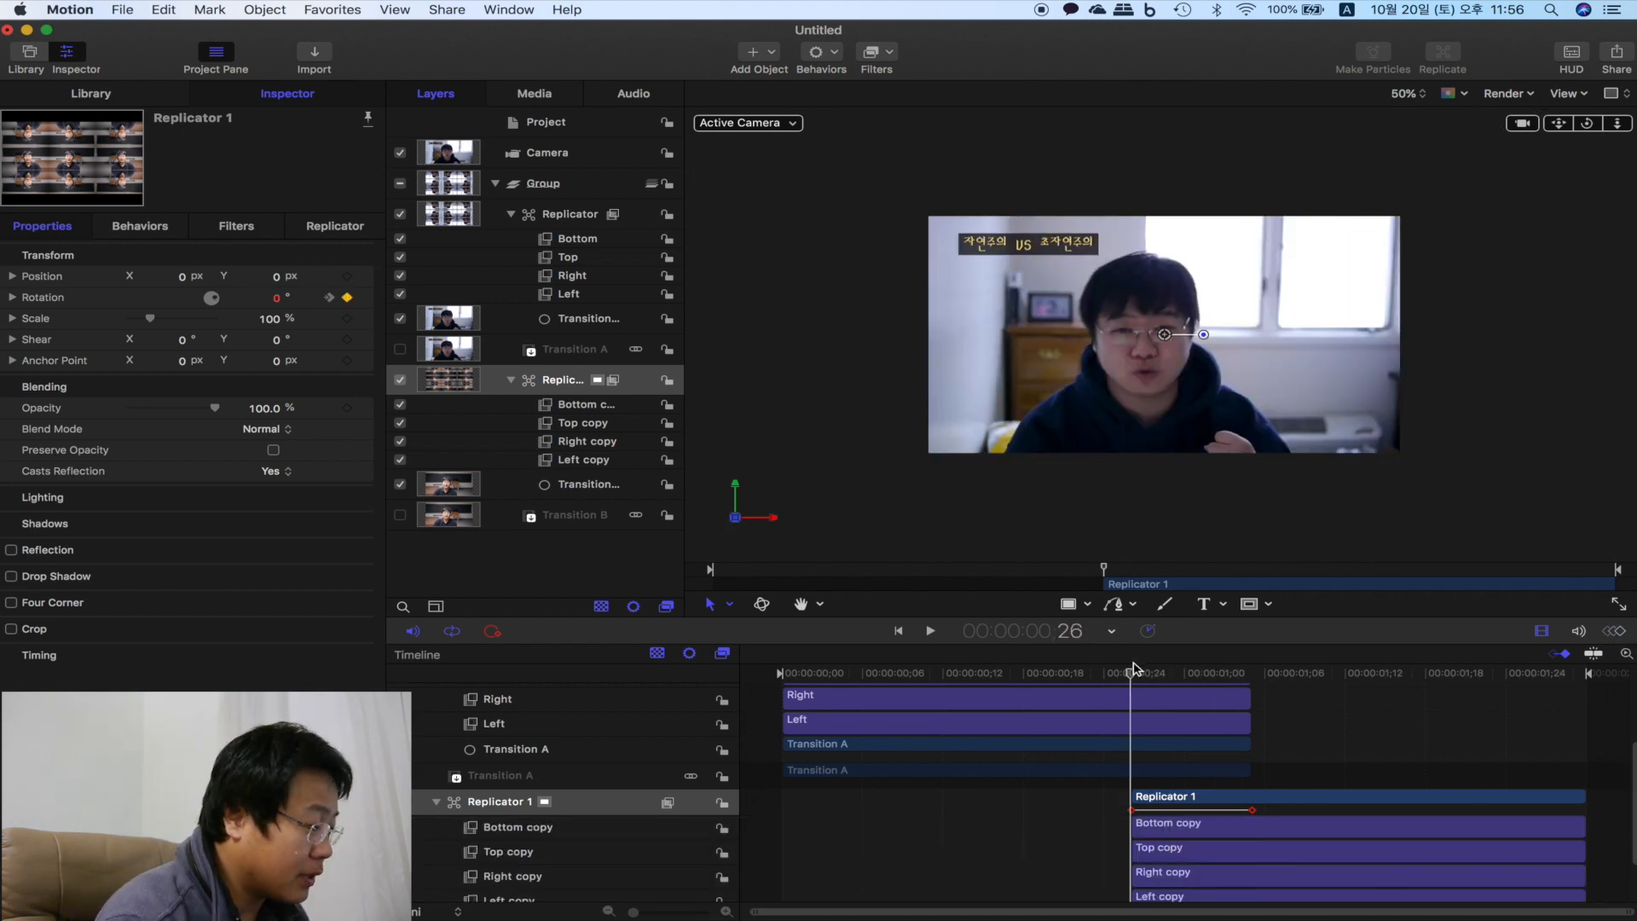
{"action": "mouse_move", "coordinate": [1134, 678]}
{"action": "left_mouse_down"}
{"action": "mouse_move", "coordinate": [1162, 673]}
{"action": "mouse_move", "coordinate": [1118, 674]}
{"action": "mouse_move", "coordinate": [1133, 678]}
{"action": "left_mouse_up"}
{"action": "left_click", "coordinate": [567, 213]}
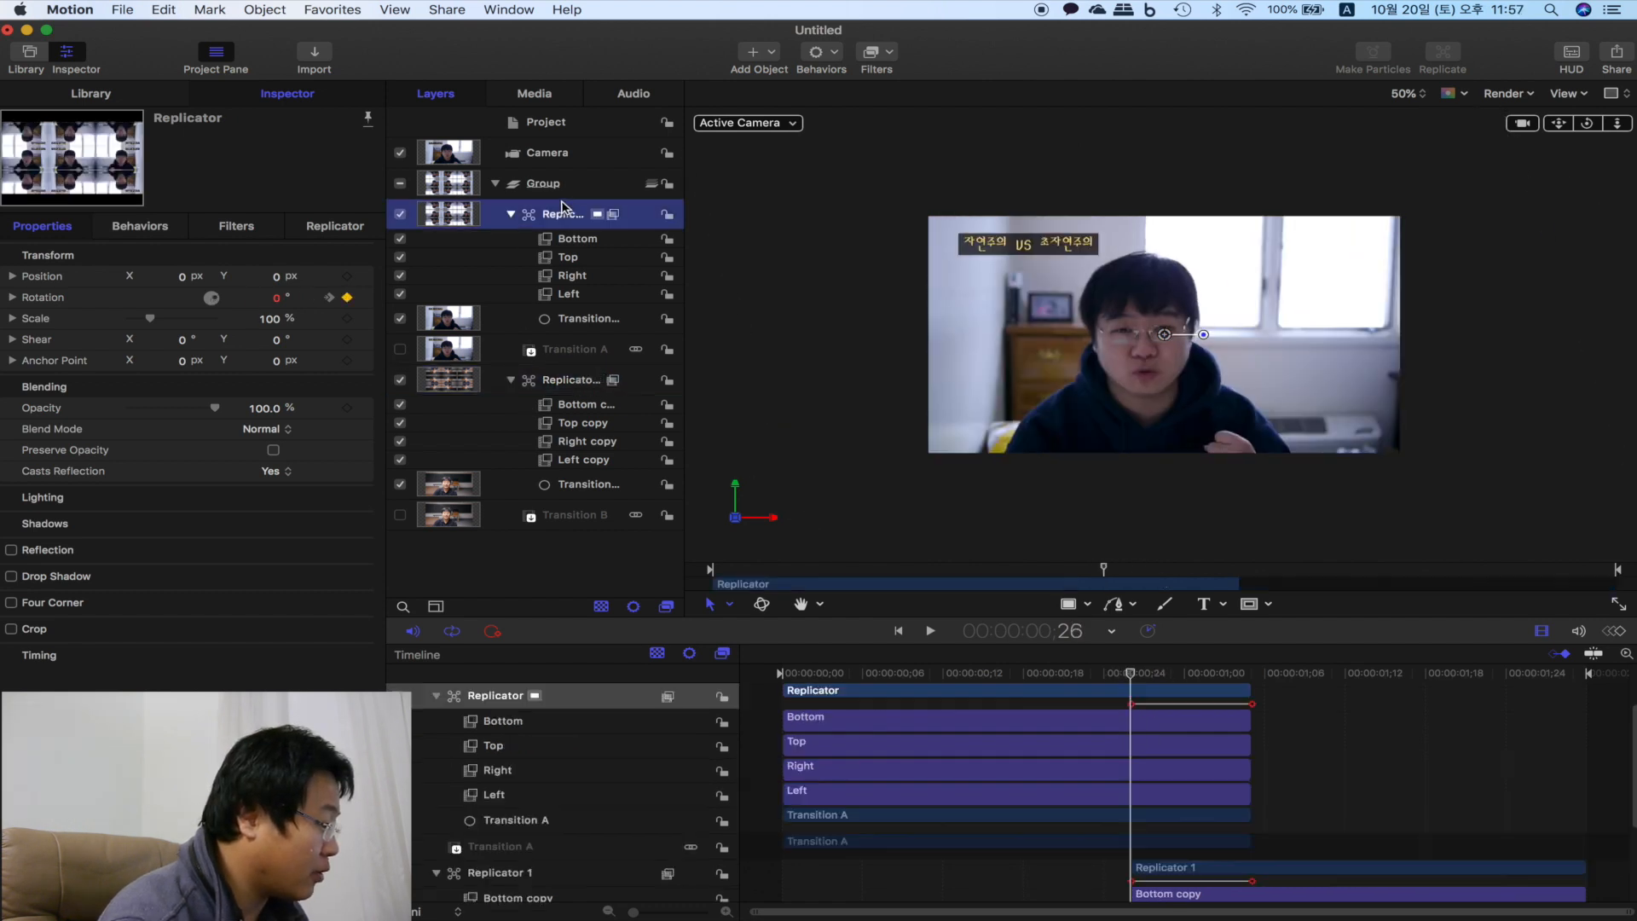
{"action": "left_click", "coordinate": [346, 409]}
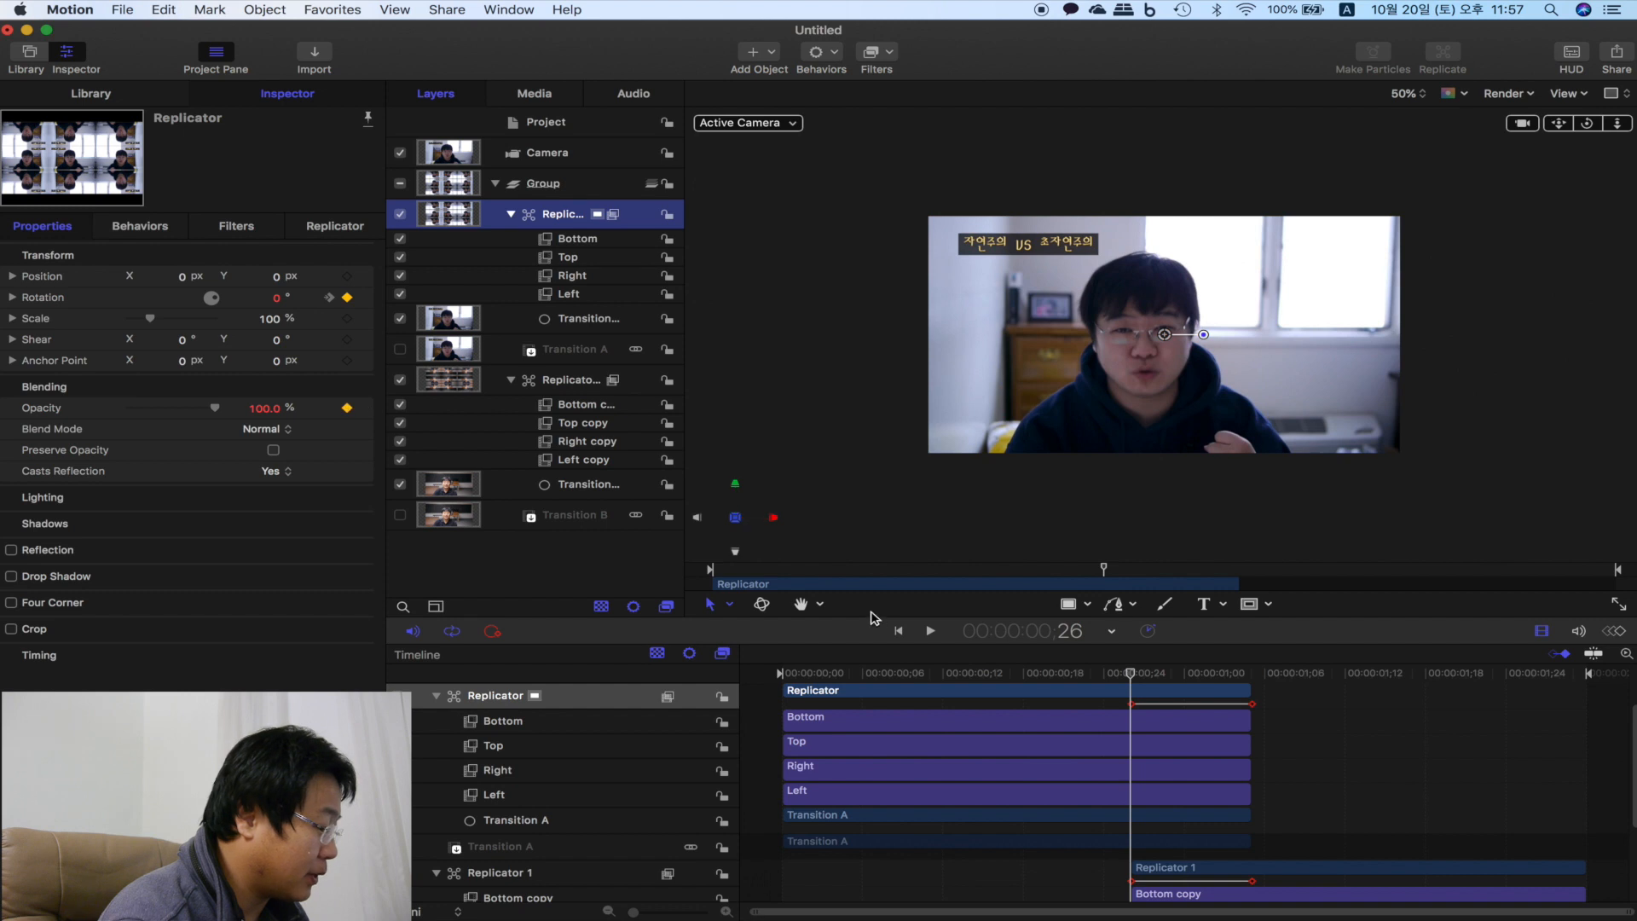
{"action": "left_click", "coordinate": [1132, 672]}
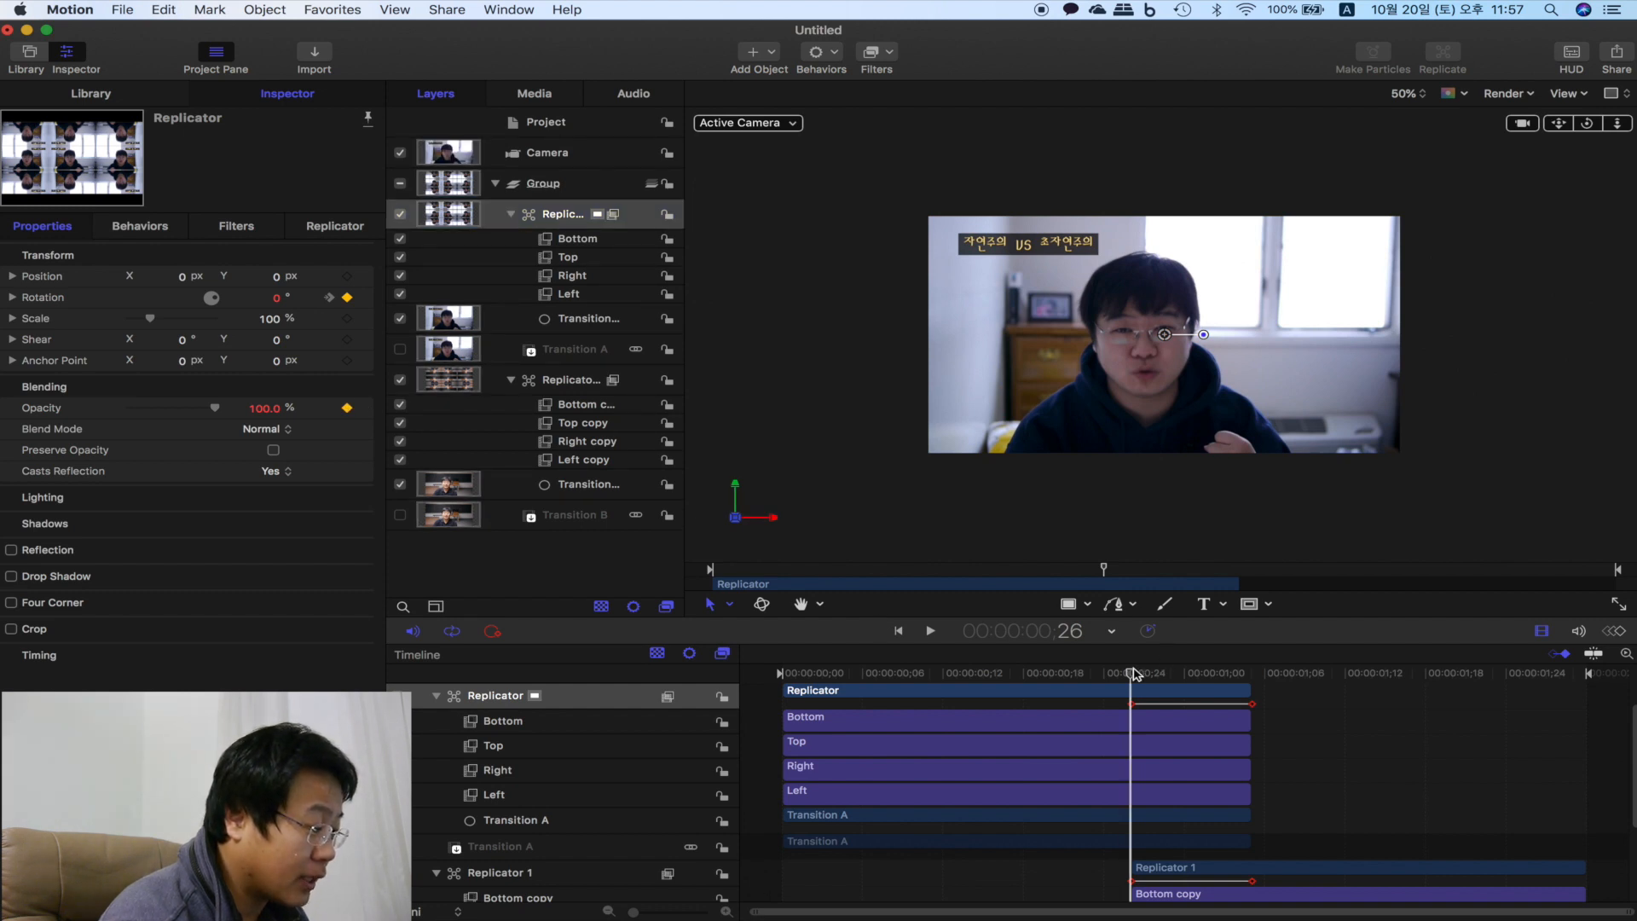
{"action": "left_click_drag", "start_coordinate": [1137, 672], "coordinate": [1172, 675]}
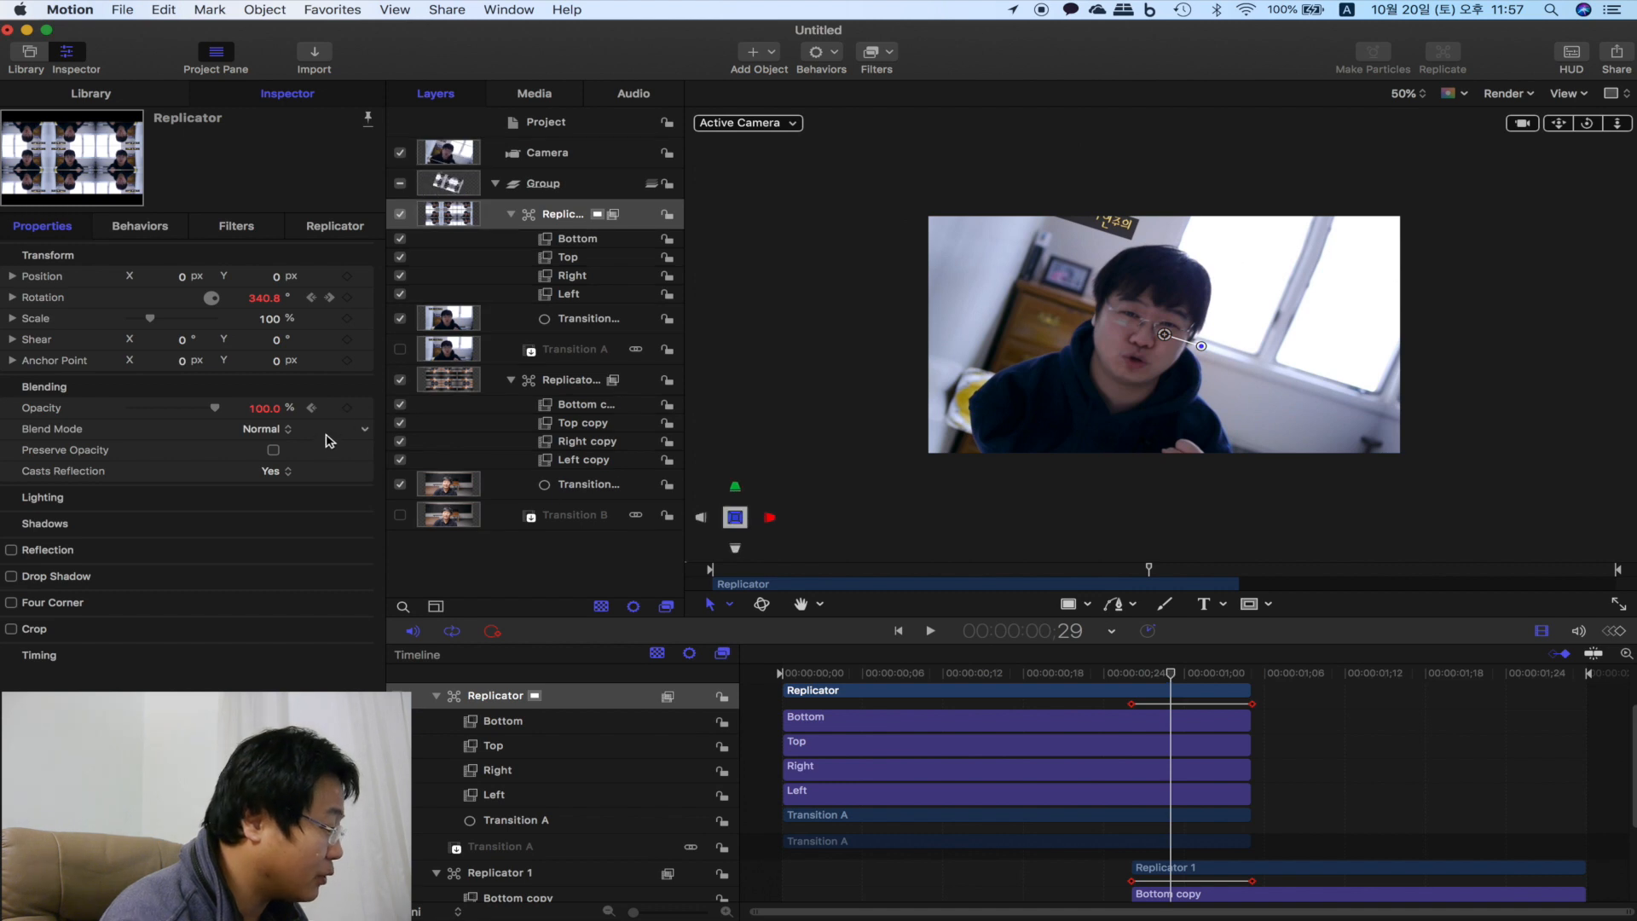
{"action": "left_click", "coordinate": [280, 413]}
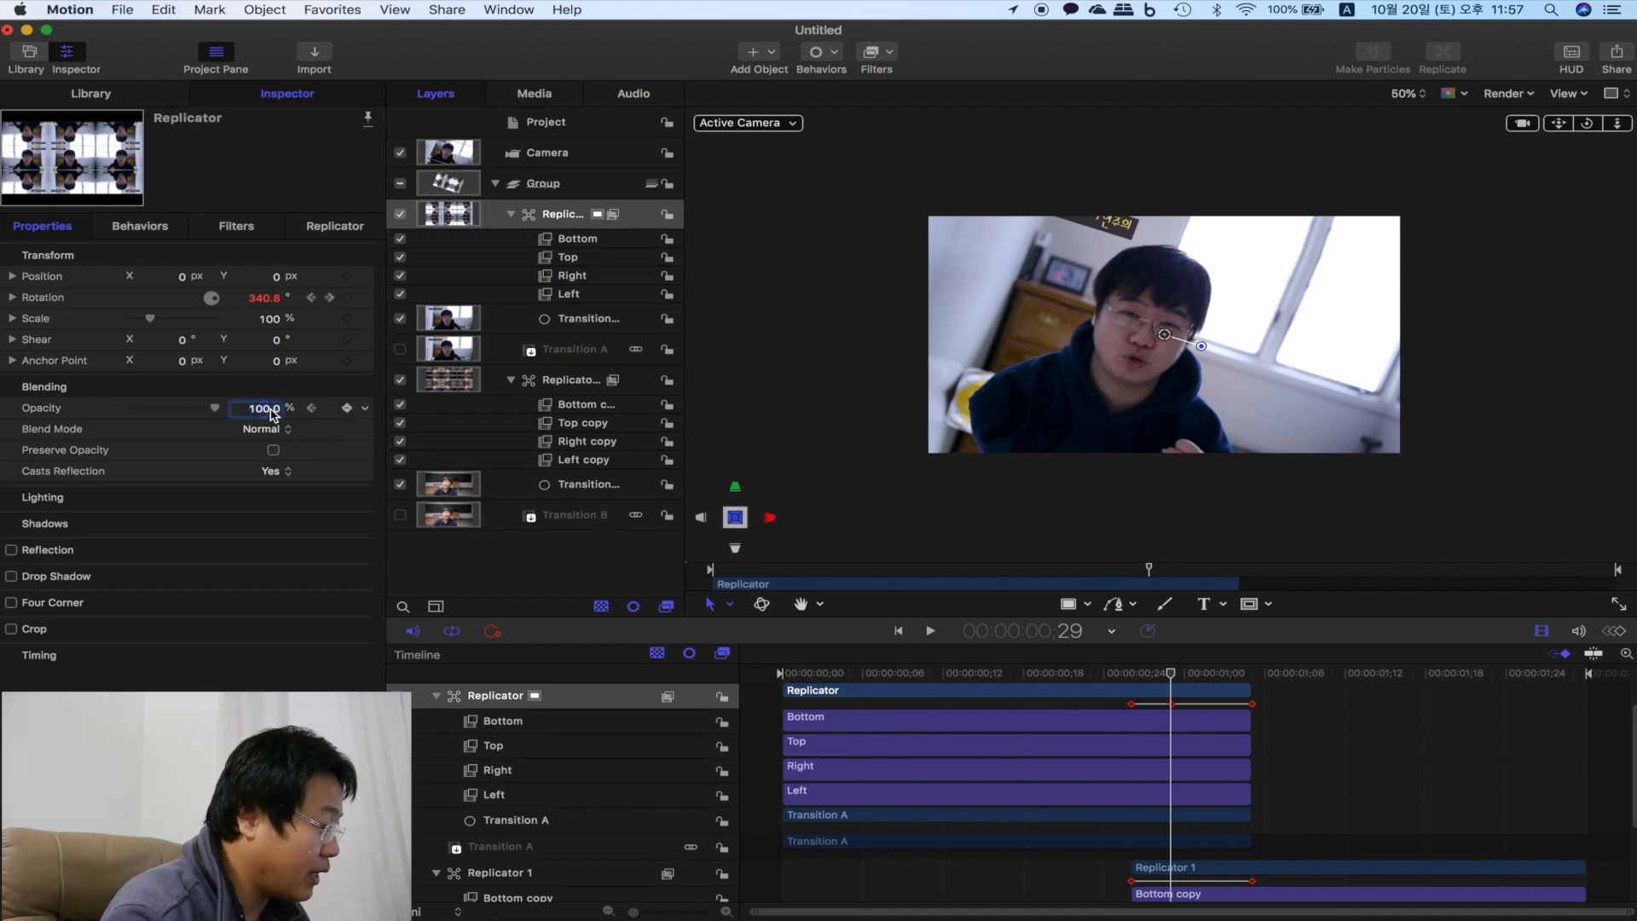
{"action": "type", "text": "0"}
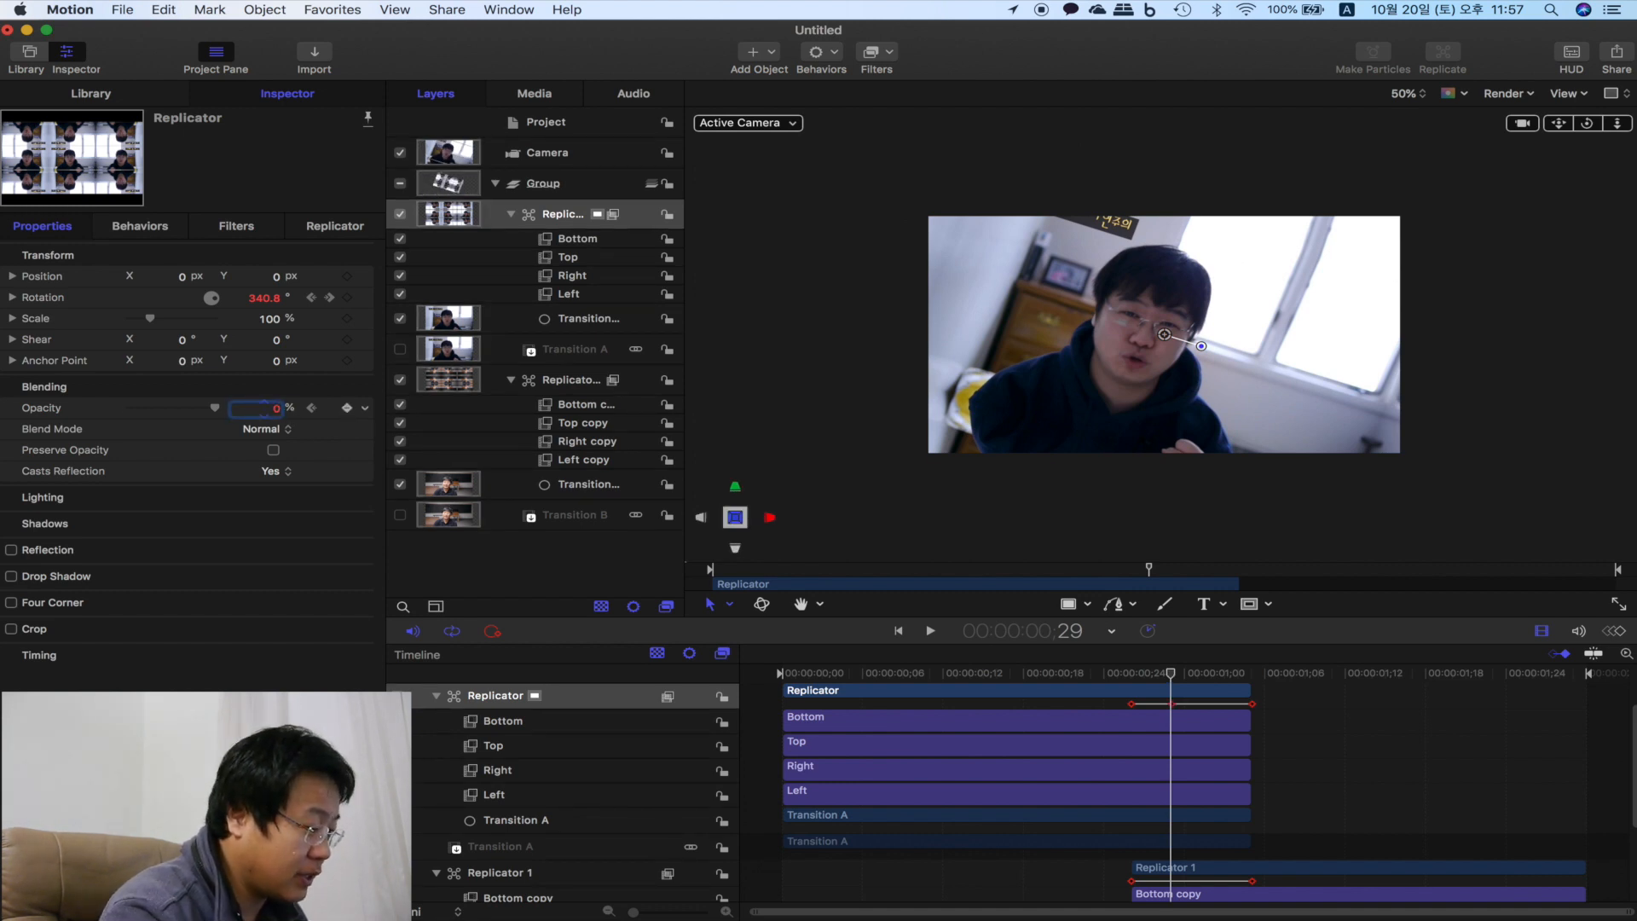
{"action": "key", "text": "Return"}
- Turn on Motion Blur for rendering and preview the spin between frame 27 and 1;04
{"action": "left_click_drag", "start_coordinate": [1168, 673], "coordinate": [1240, 675]}
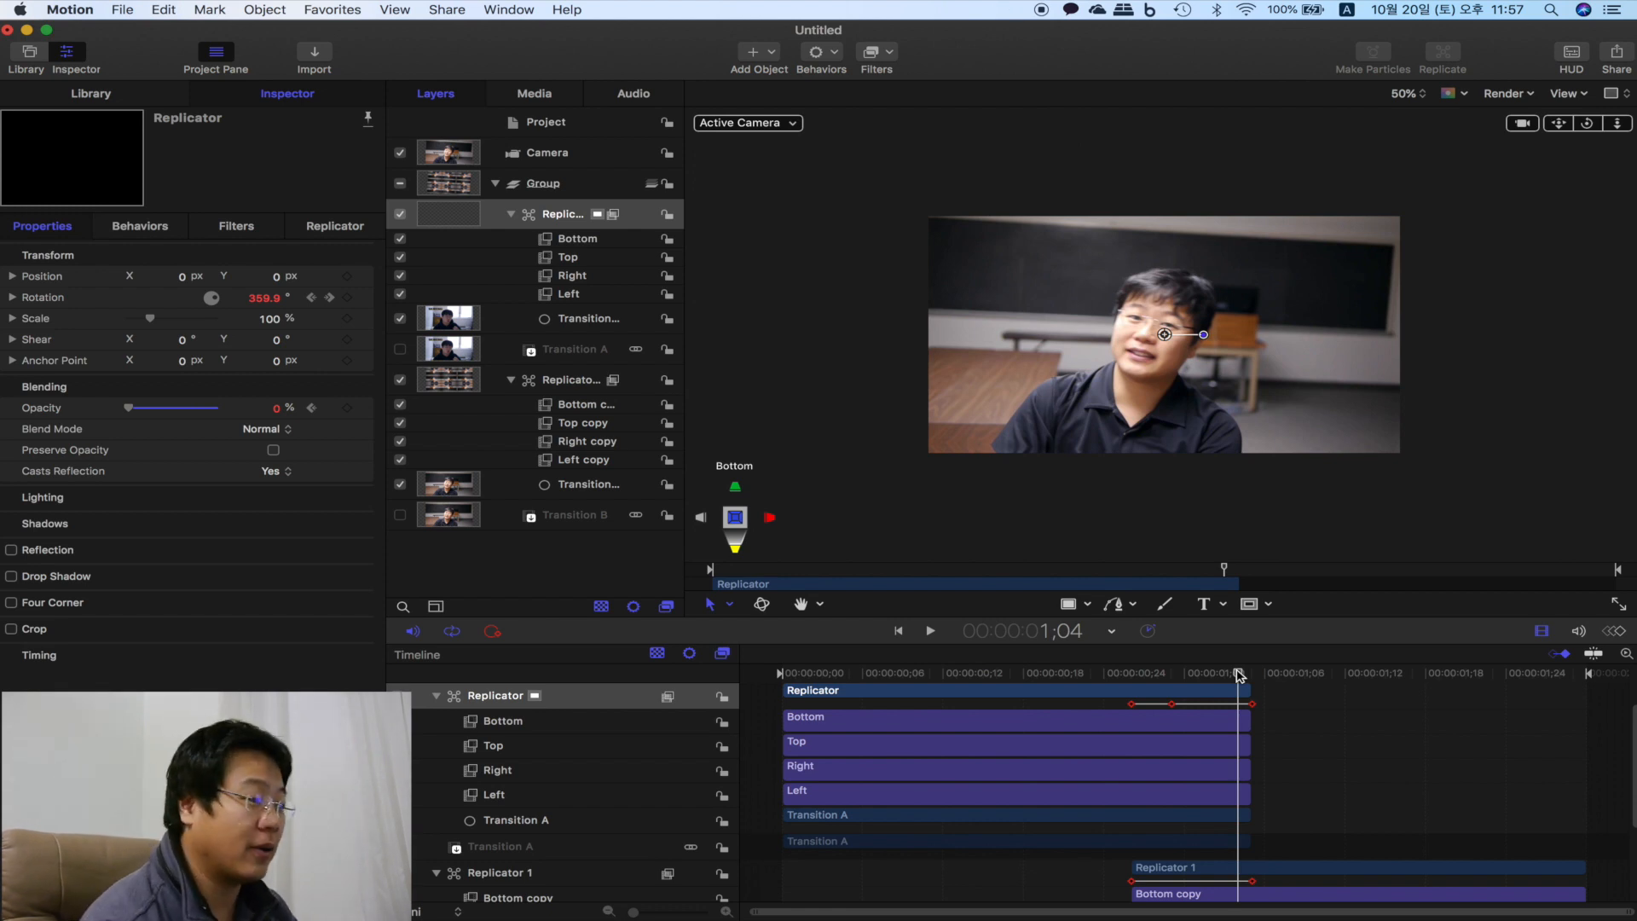
{"action": "left_click", "coordinate": [1505, 93]}
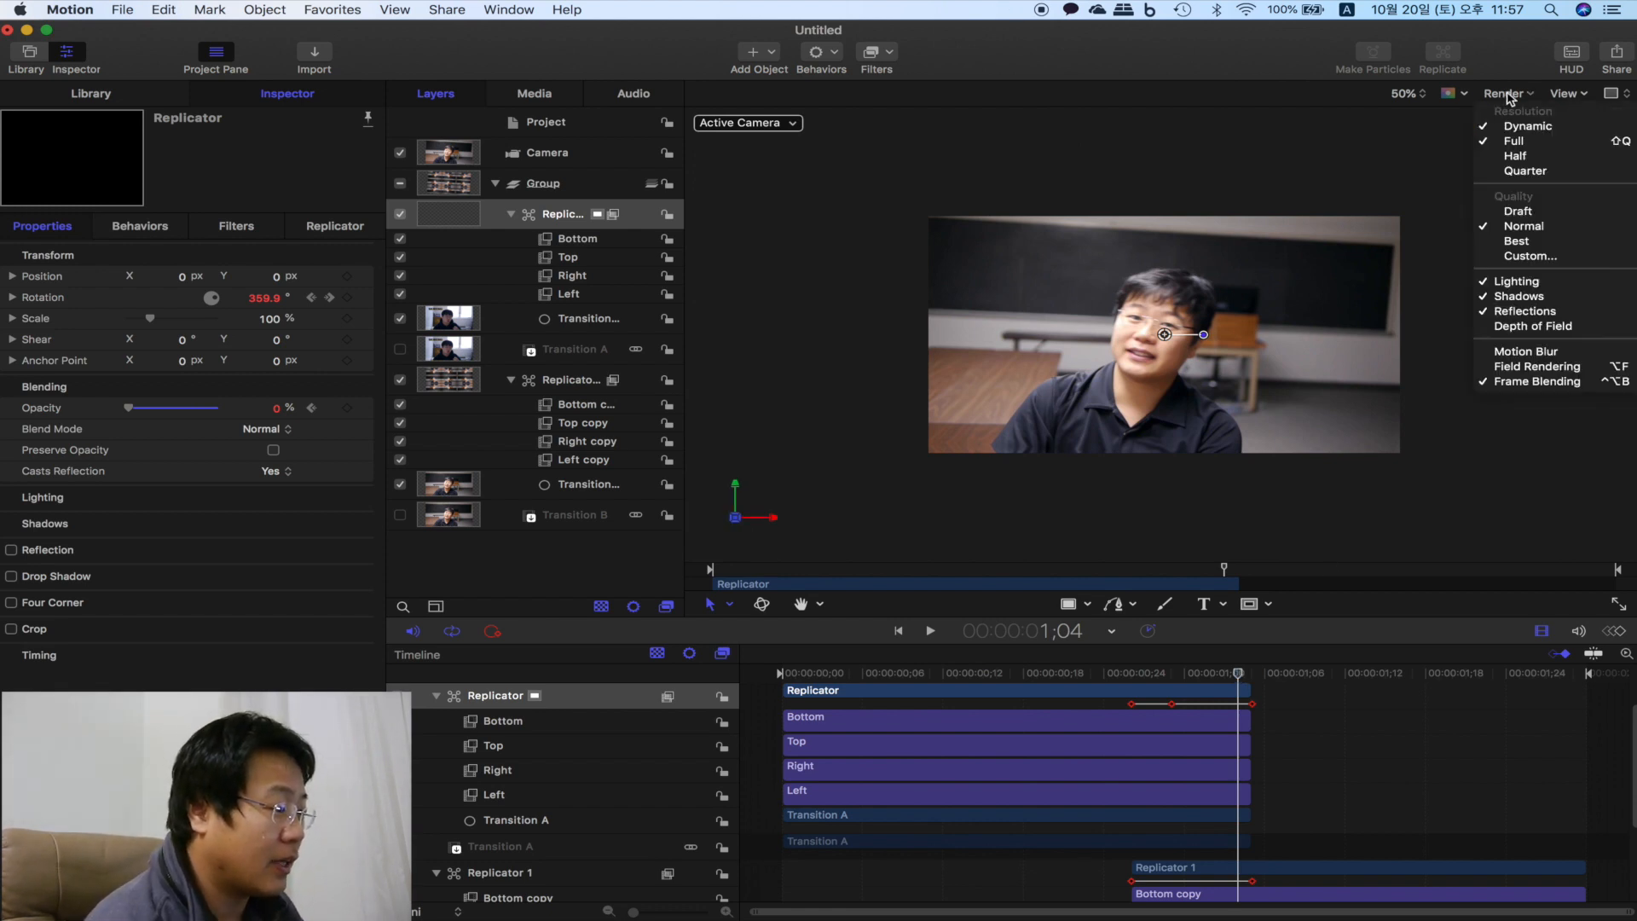
{"action": "left_click", "coordinate": [1552, 355]}
{"action": "left_click_drag", "start_coordinate": [1189, 668], "coordinate": [1226, 678]}
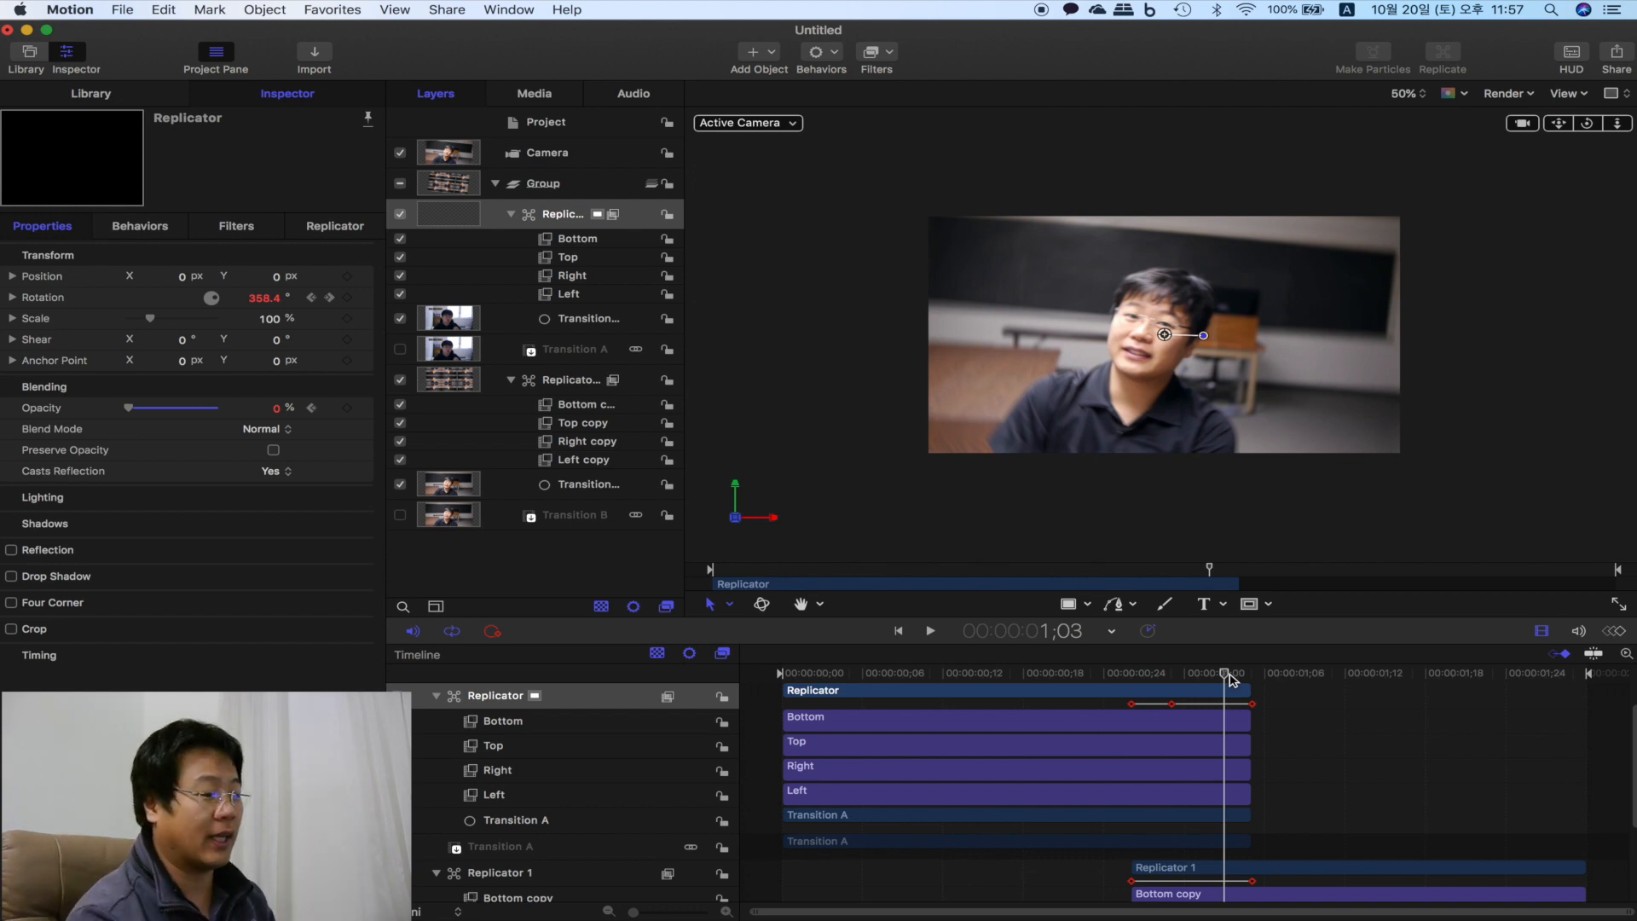
{"action": "left_click_drag", "start_coordinate": [1230, 678], "coordinate": [1144, 674]}
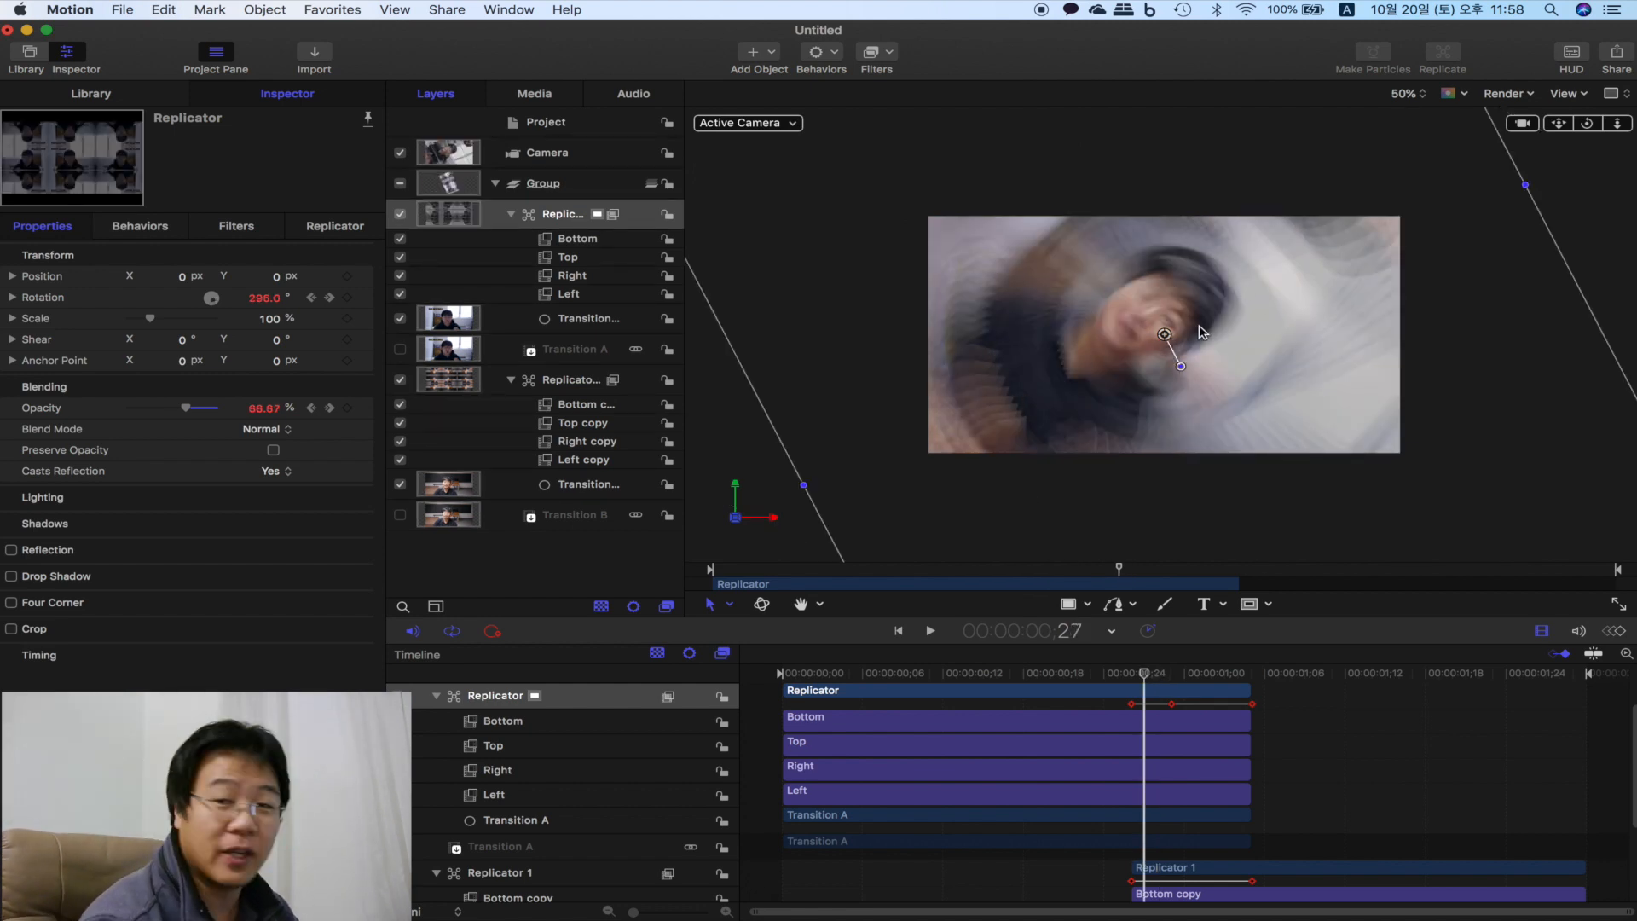
- Apply a Radial Blur filter to the Transition A replicator and trim its start to frame 26
{"action": "left_click", "coordinate": [117, 93]}
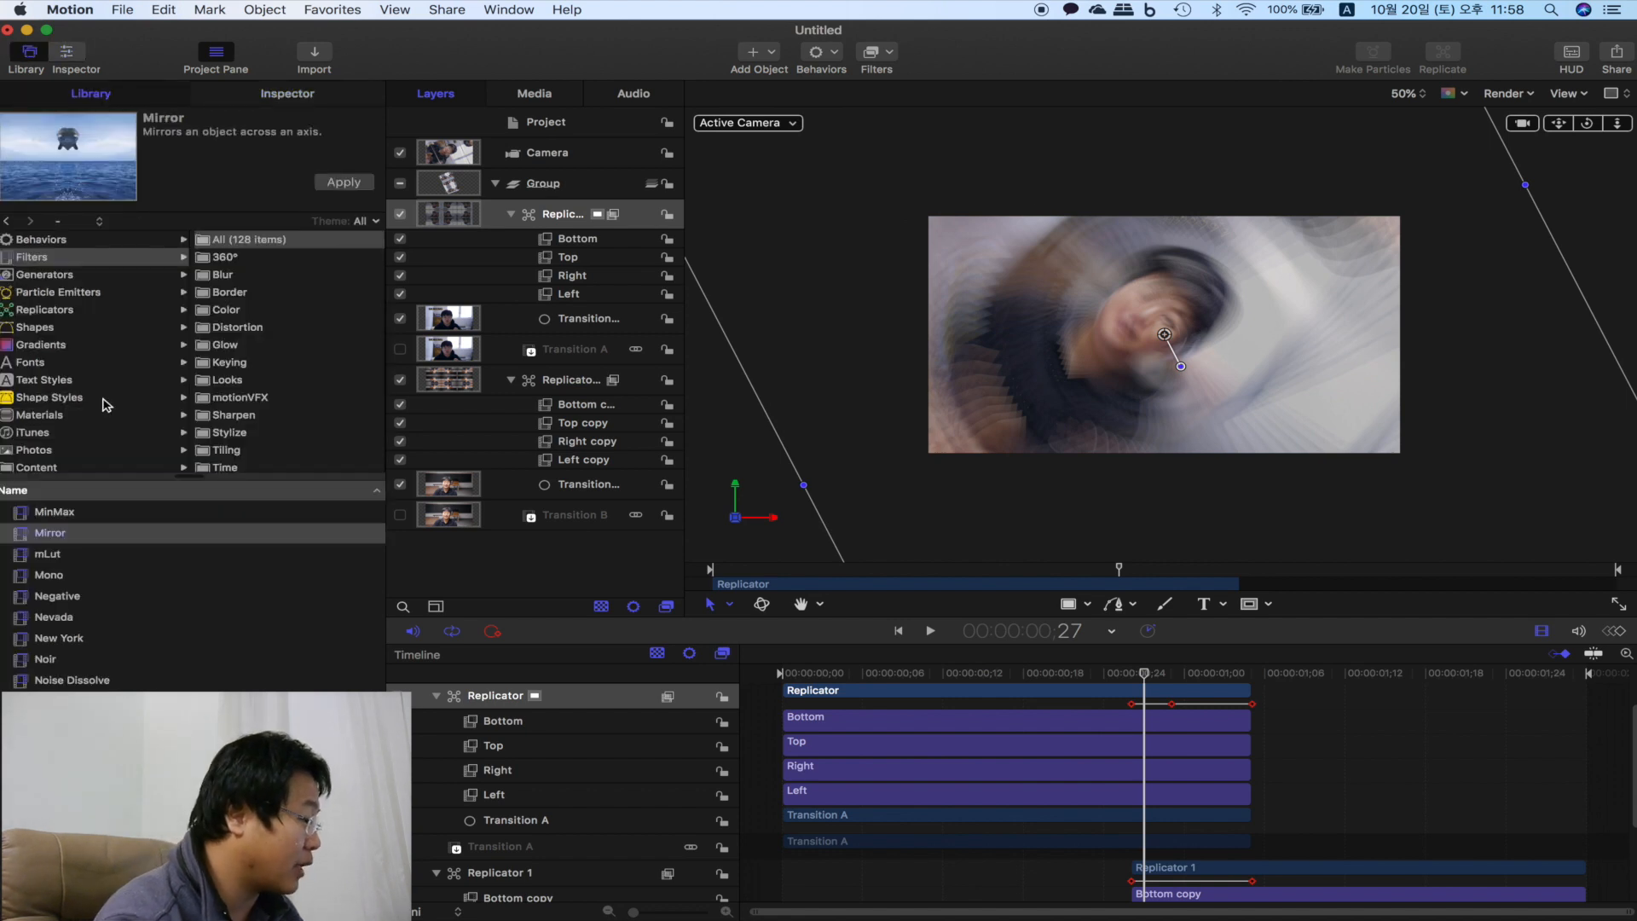
{"action": "left_click", "coordinate": [100, 262]}
{"action": "left_click", "coordinate": [220, 274]}
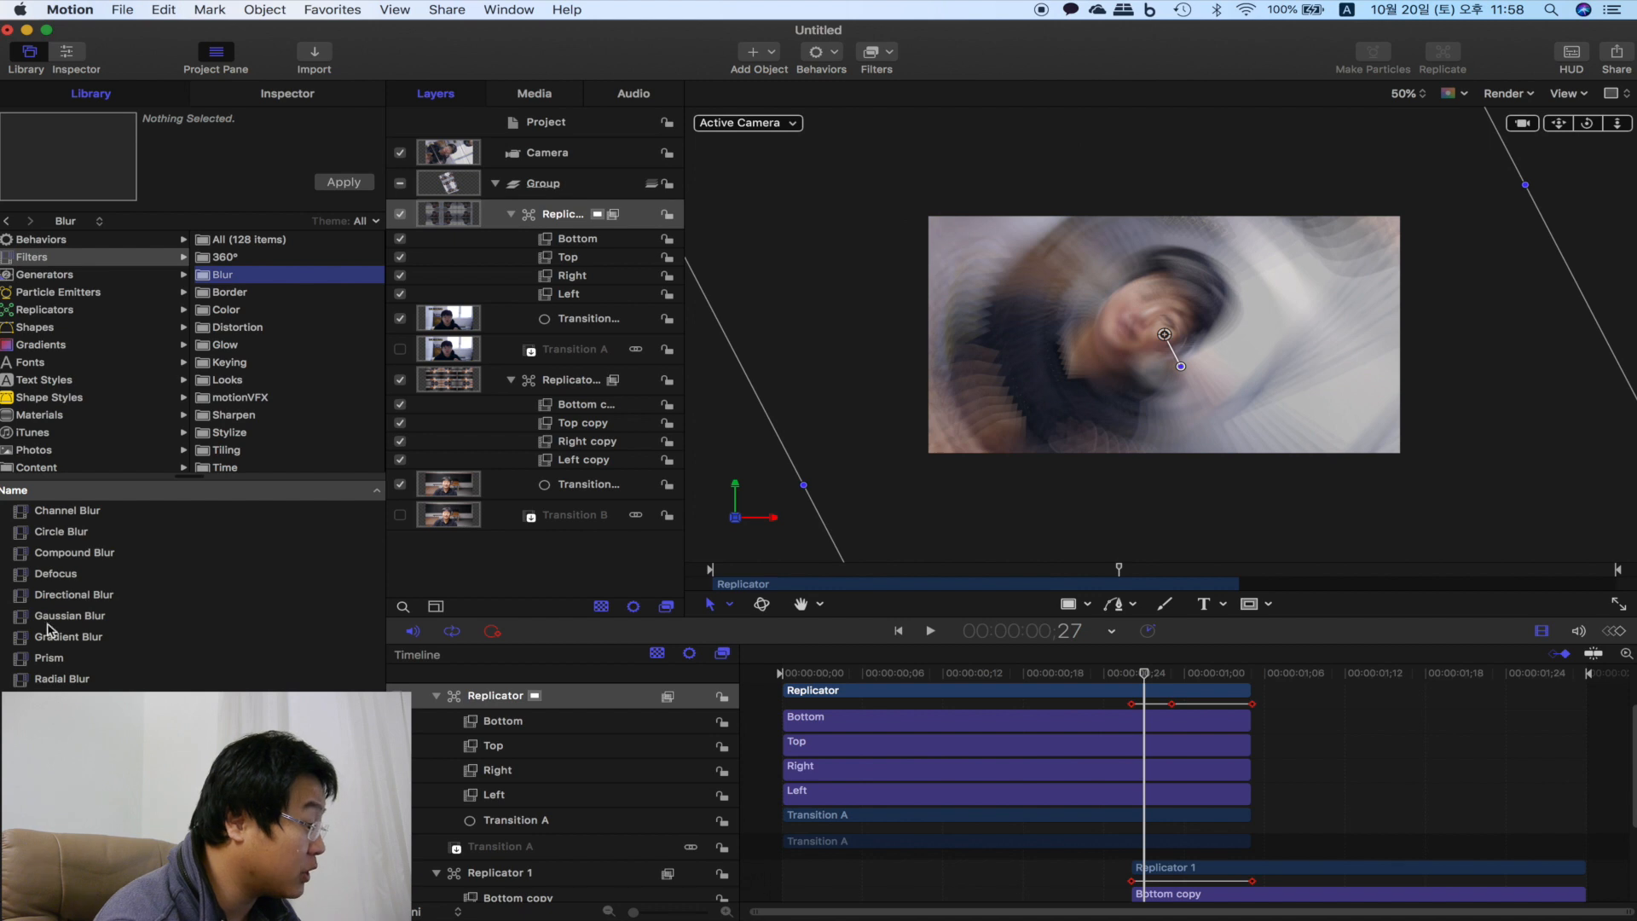
{"action": "left_click", "coordinate": [67, 681]}
{"action": "left_click_drag", "start_coordinate": [67, 687], "coordinate": [532, 227]}
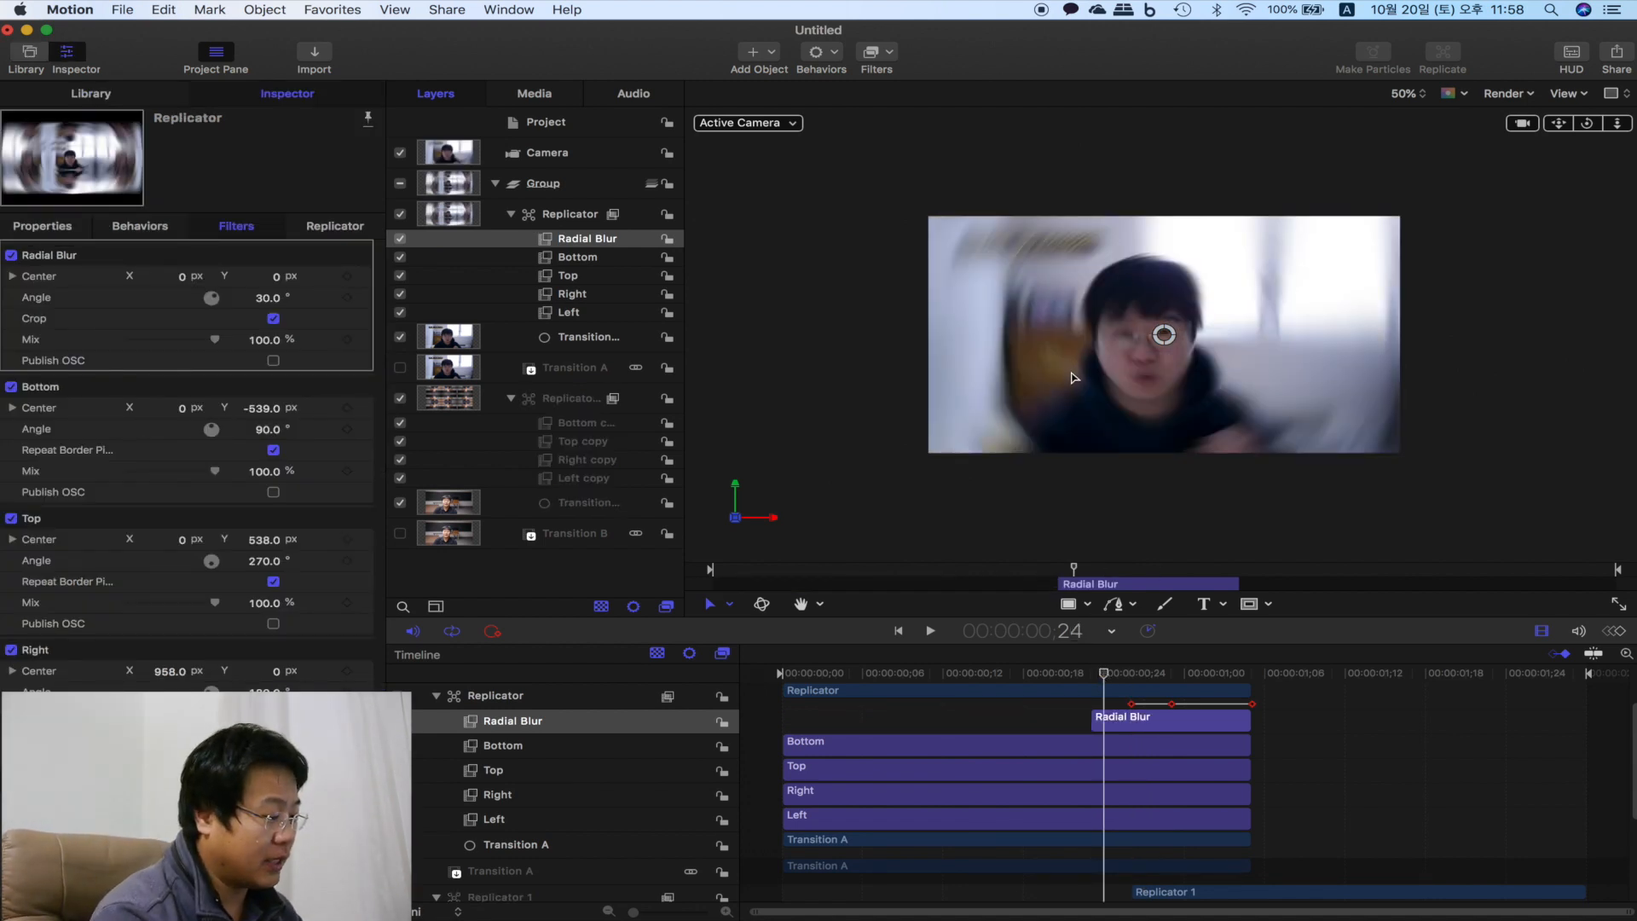
{"action": "left_click_drag", "start_coordinate": [1092, 728], "coordinate": [1136, 721]}
- Keyframe the Mix of the Transition A replicator's Radial Blur at 0% at frame 26 and 100% at frame 28
{"action": "left_click", "coordinate": [1136, 673]}
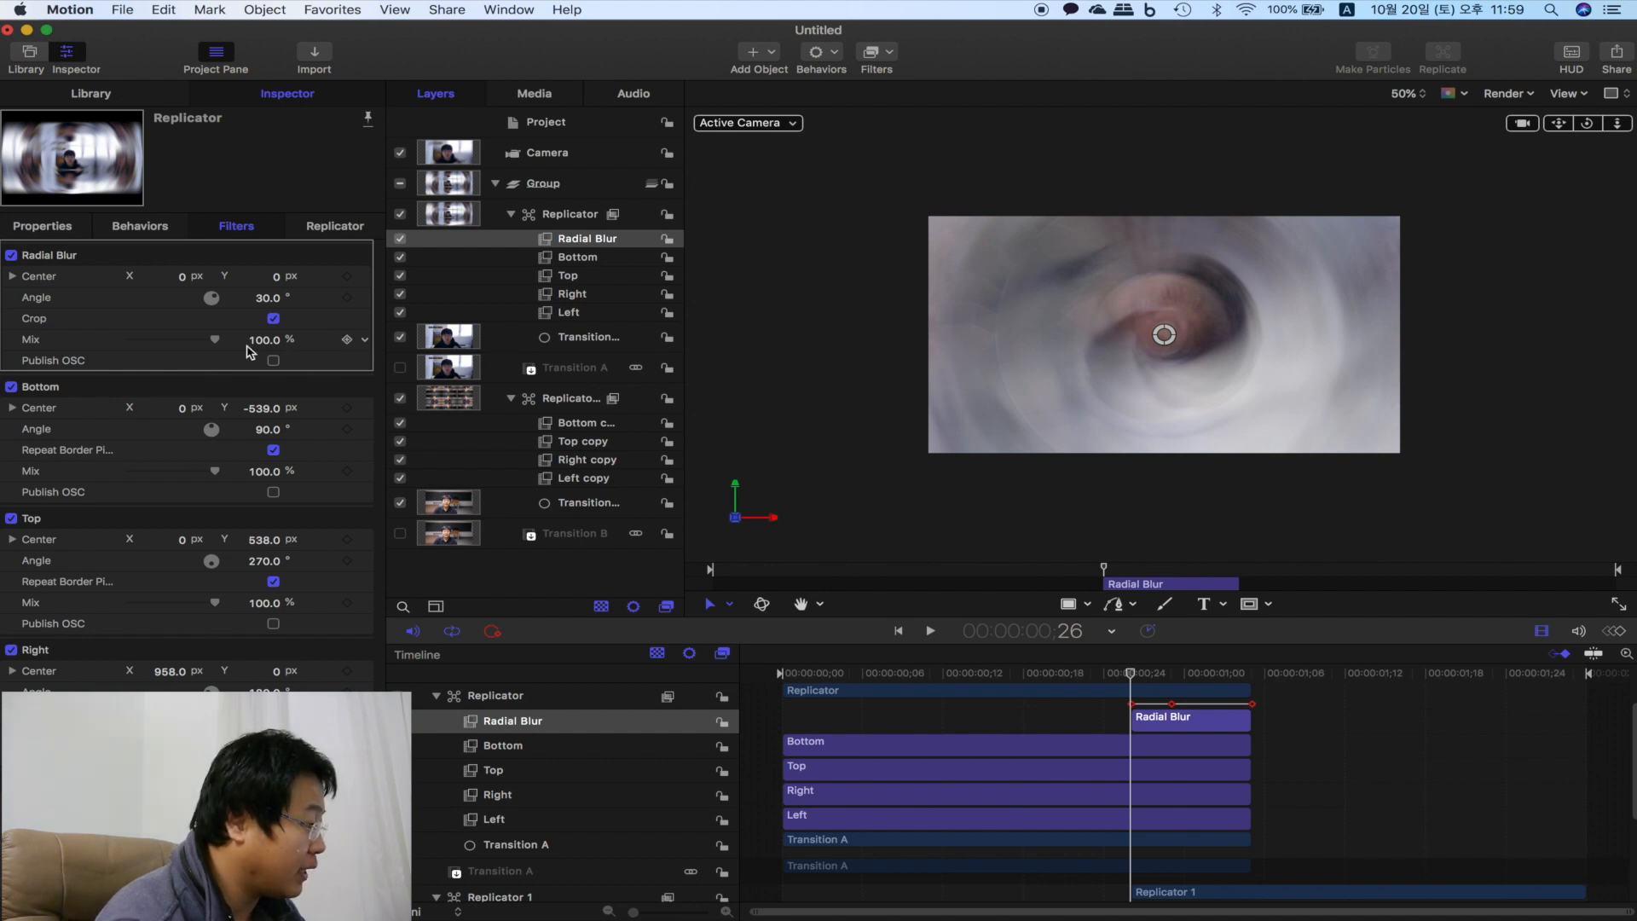
{"action": "left_click", "coordinate": [346, 340]}
{"action": "key", "text": "Right"}
{"action": "key", "text": "Right"}
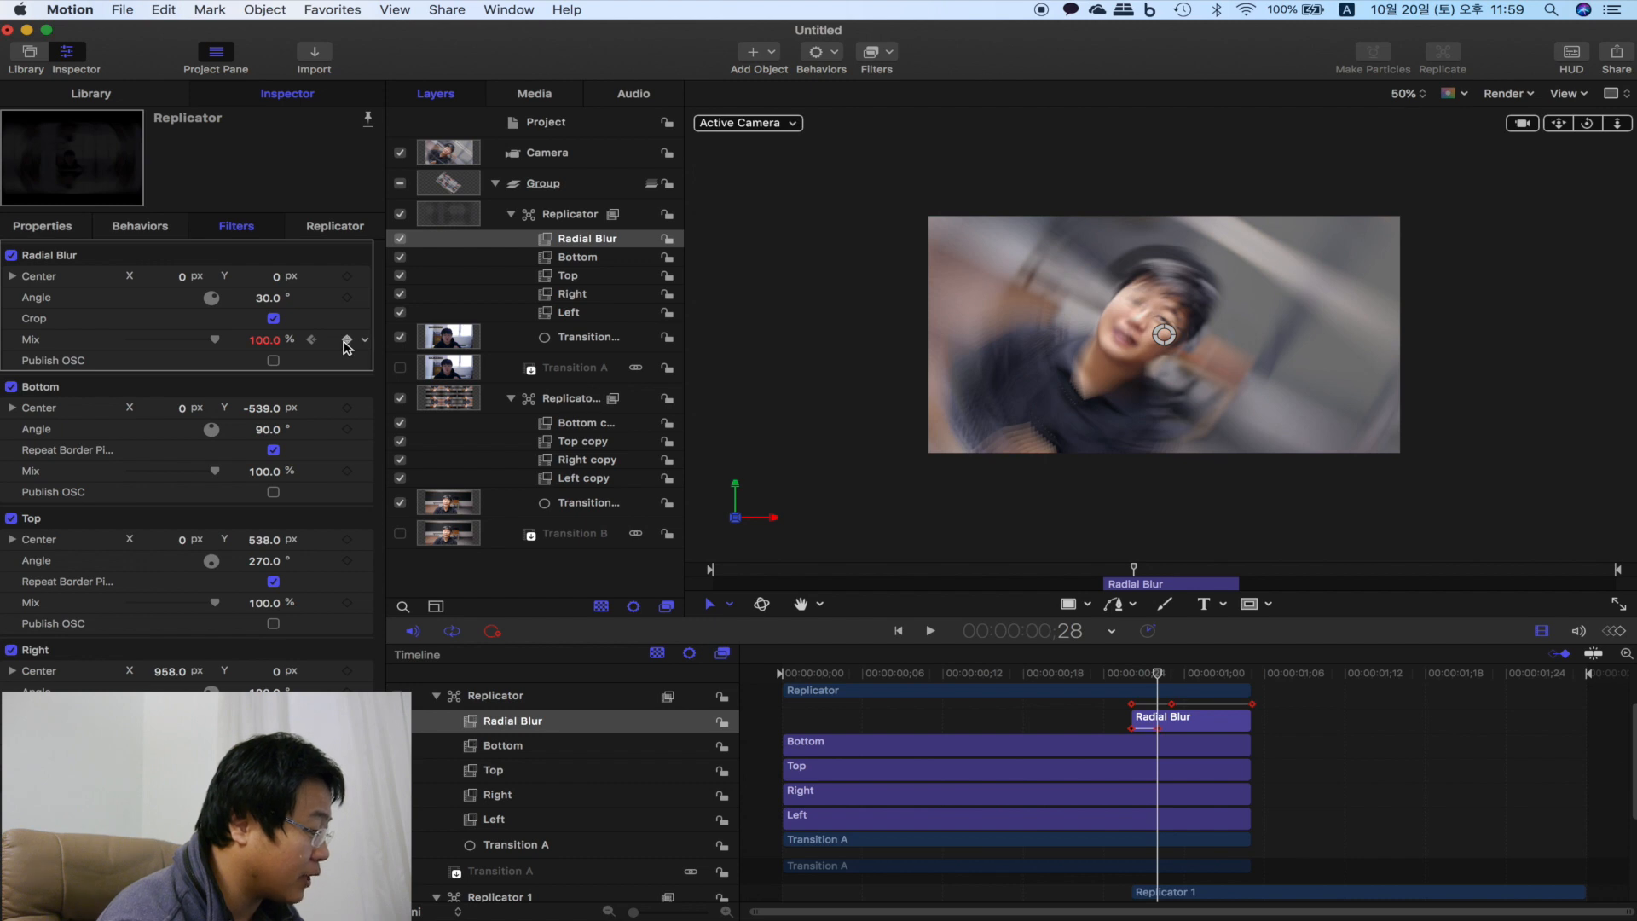
{"action": "left_click", "coordinate": [311, 339]}
{"action": "left_click", "coordinate": [265, 340]}
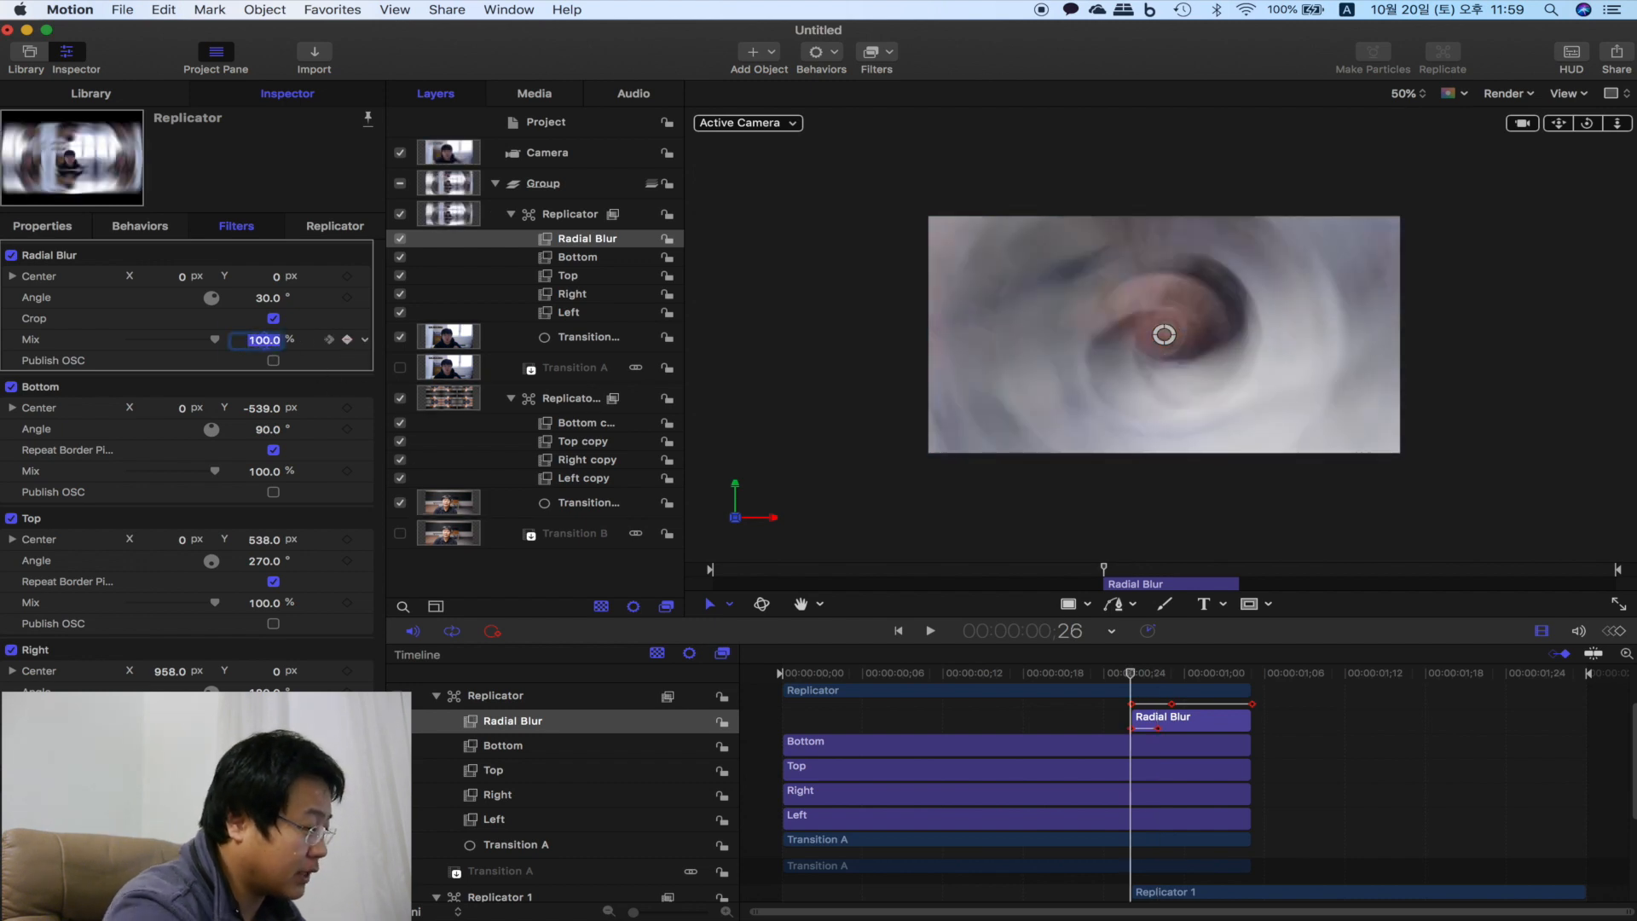
{"action": "type", "text": "0"}
{"action": "key", "text": "Return"}
{"action": "left_click_drag", "start_coordinate": [1132, 676], "coordinate": [1157, 678]}
{"action": "scroll", "coordinate": [1202, 769], "scroll_direction": "down", "scroll_amount": 2}
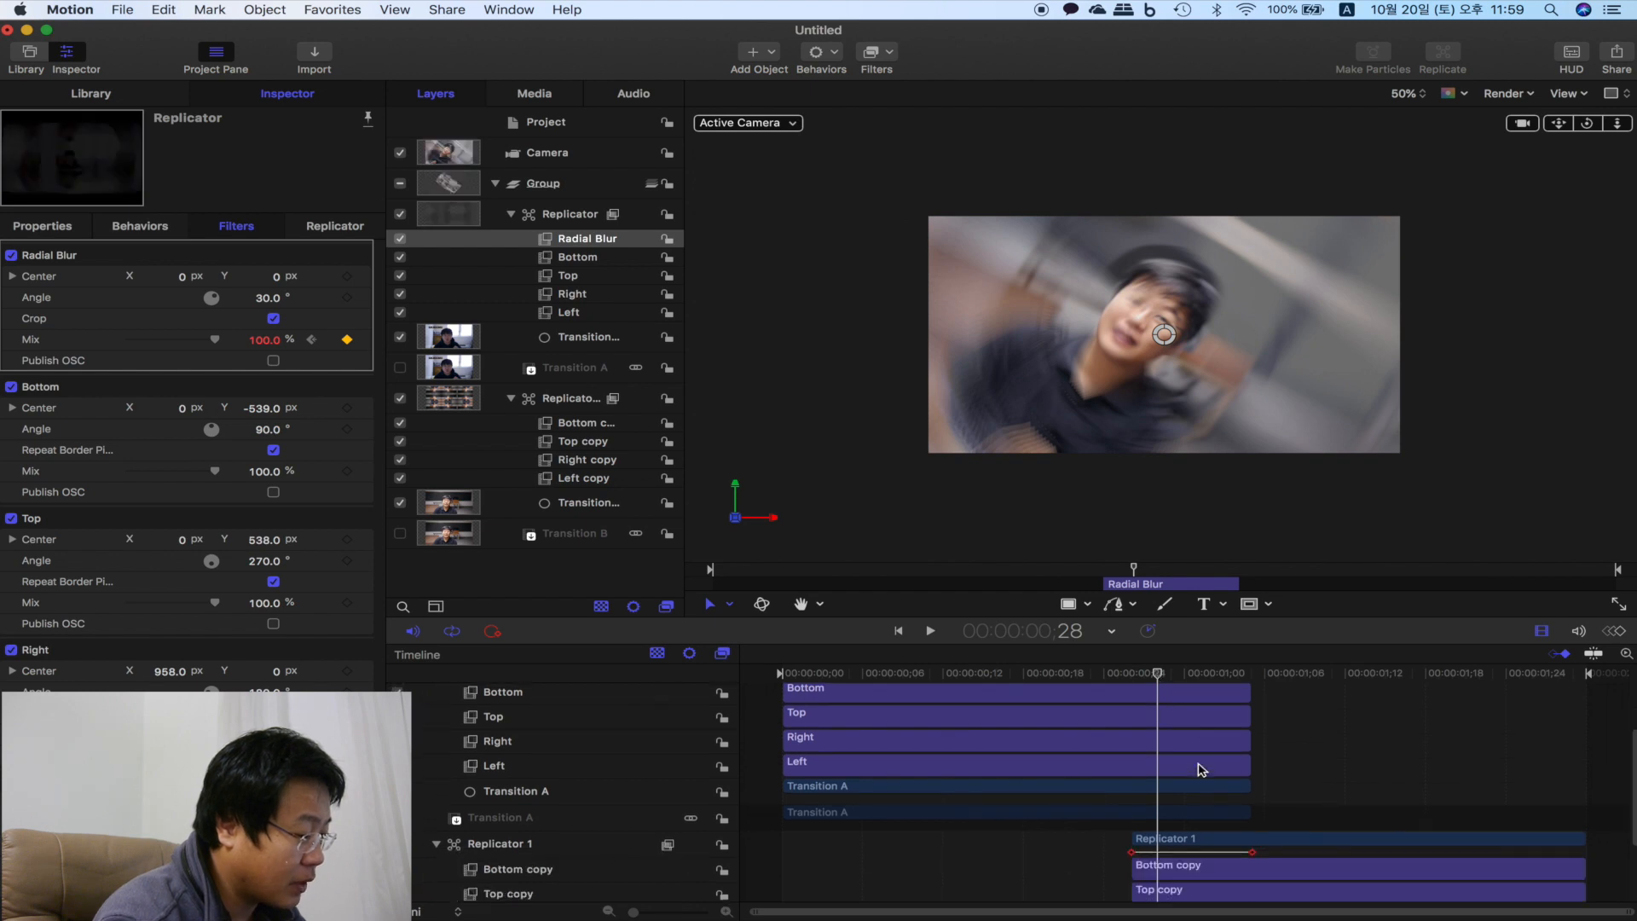
- Apply a Radial Blur filter to Replicator 1 and trim its end to where the Transition A replicator ends
{"action": "left_click", "coordinate": [57, 96]}
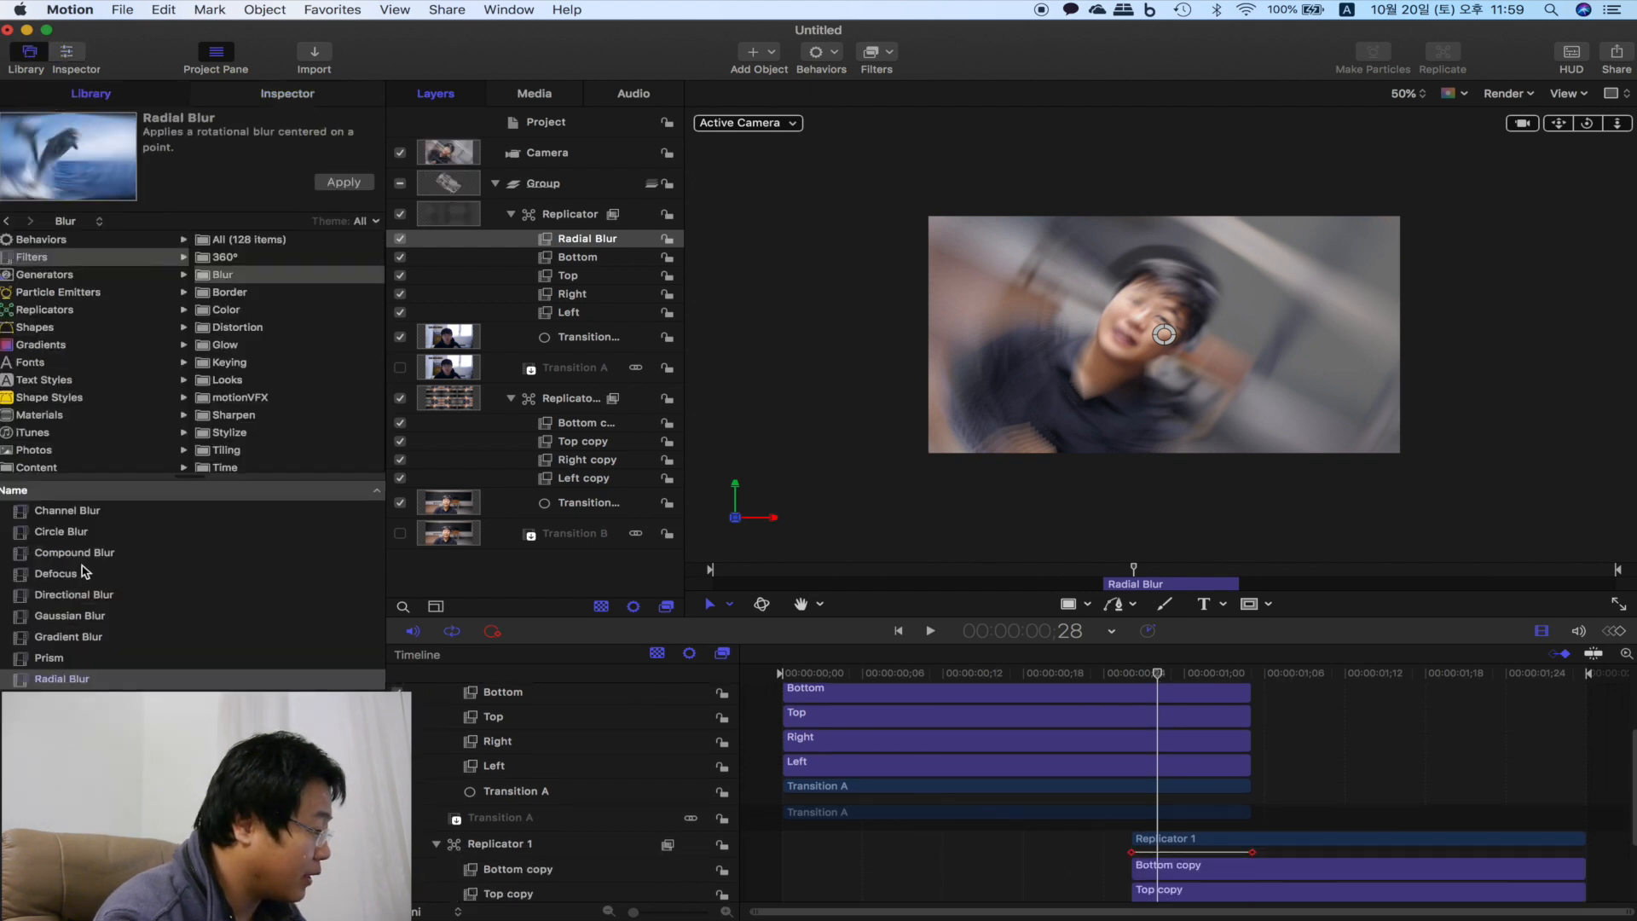
{"action": "left_click_drag", "start_coordinate": [56, 682], "coordinate": [530, 399]}
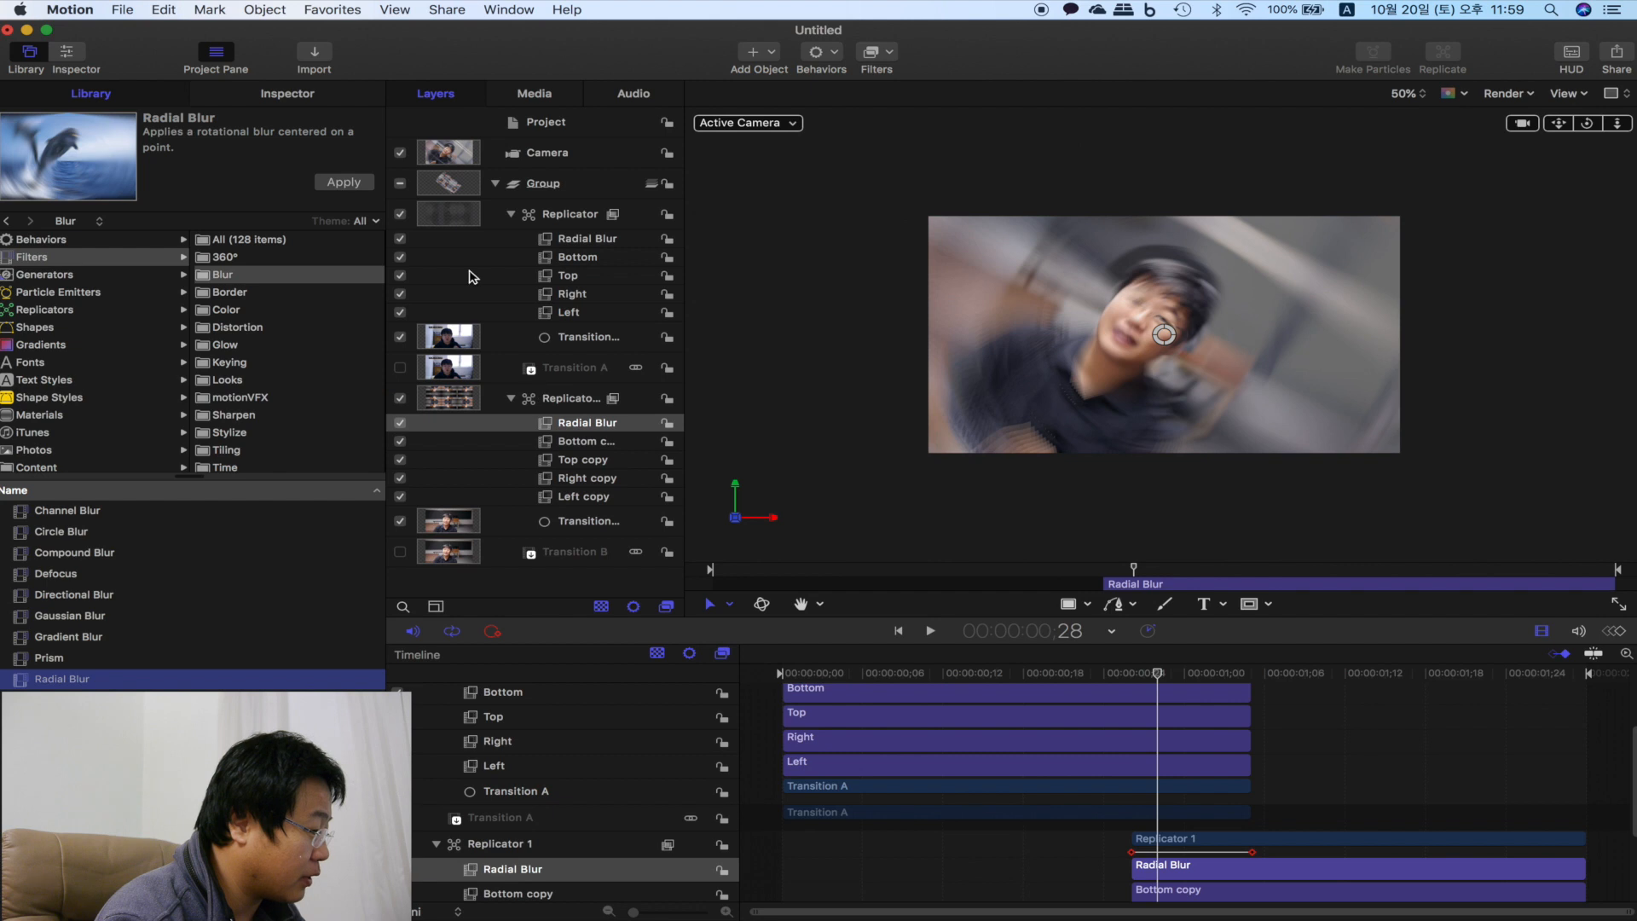
{"action": "left_click", "coordinate": [350, 101]}
{"action": "left_click_drag", "start_coordinate": [1583, 864], "coordinate": [1250, 850]}
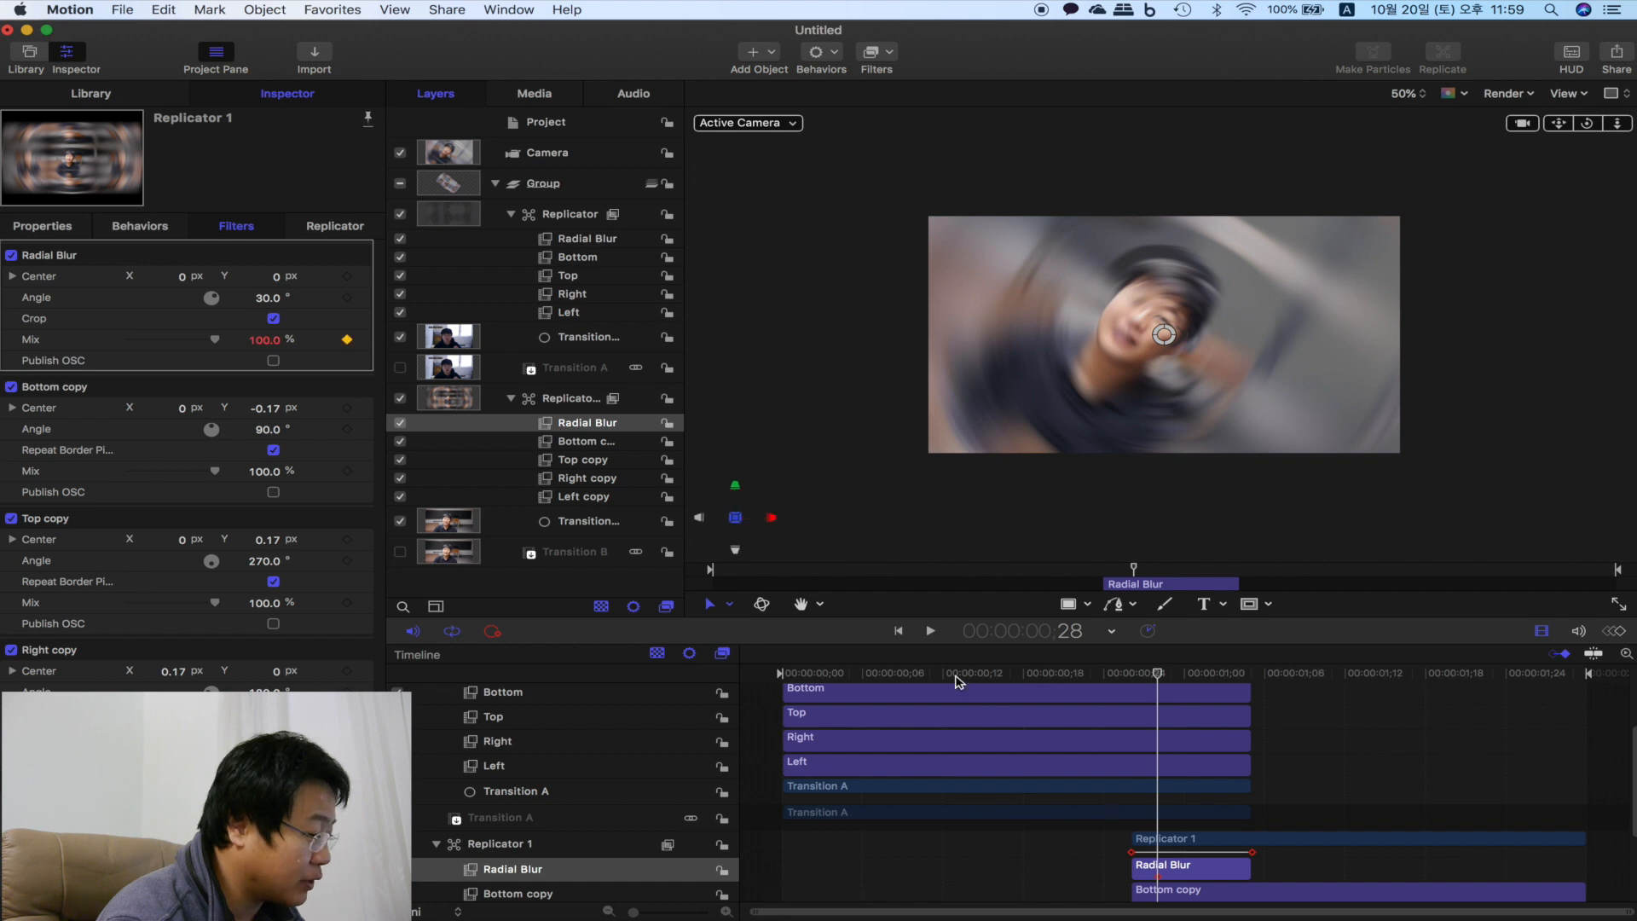
- Keyframe the Mix of Replicator 1's Radial Blur at 0% at frame 26, 100% at frame 28 and 0% at 1;05
{"action": "left_click_drag", "start_coordinate": [1152, 675], "coordinate": [1133, 675]}
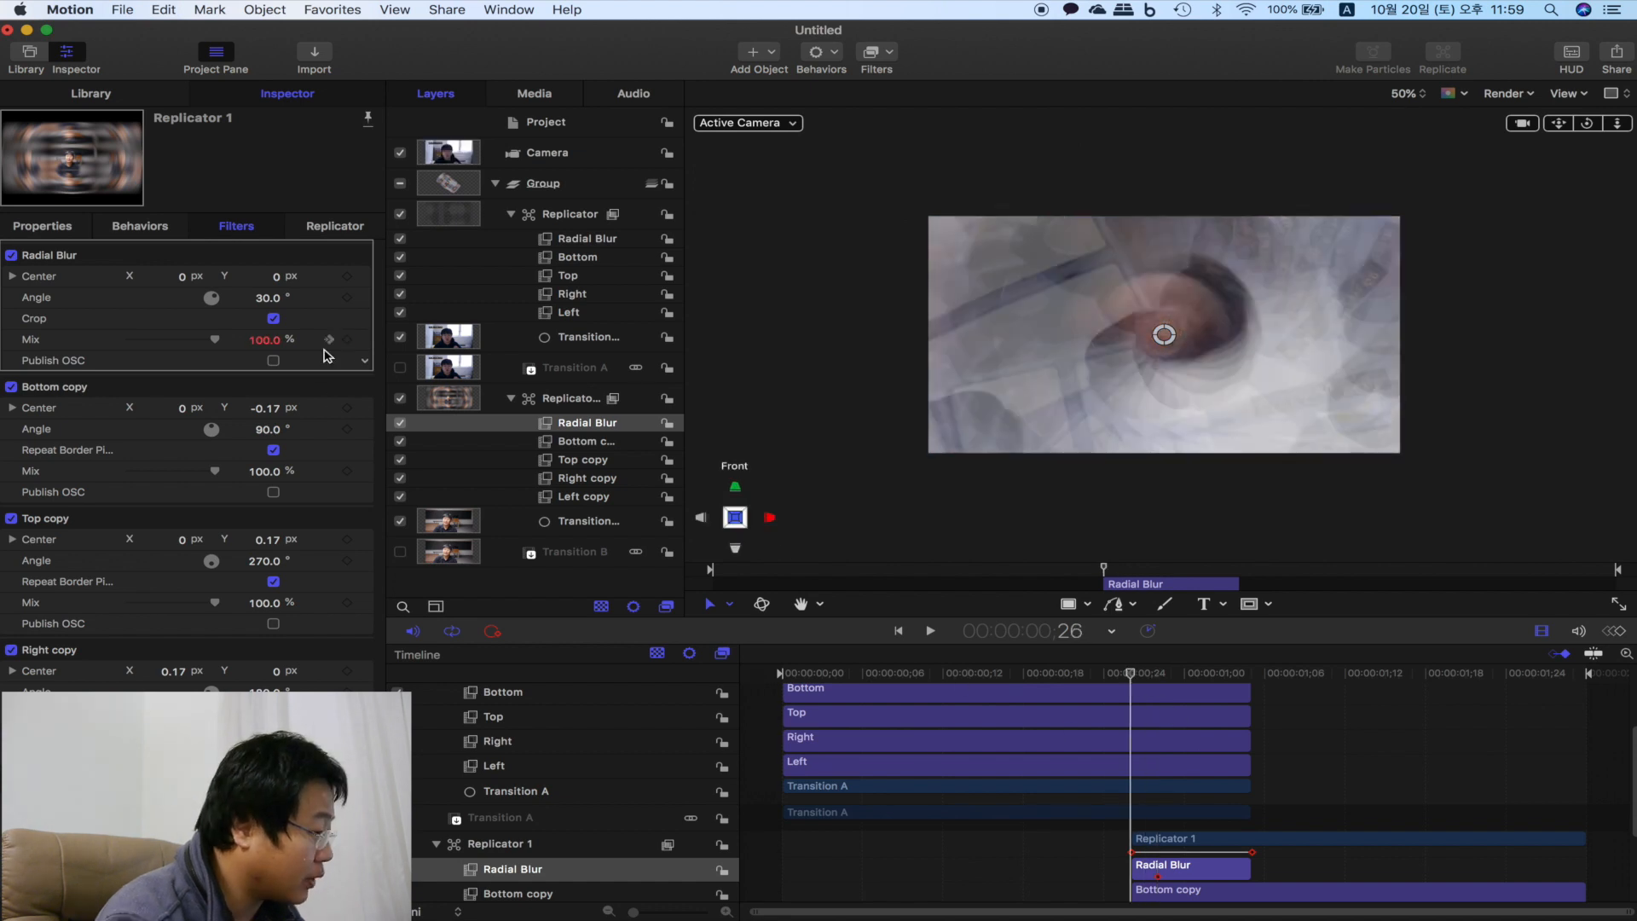
{"action": "key", "text": "shift+o"}
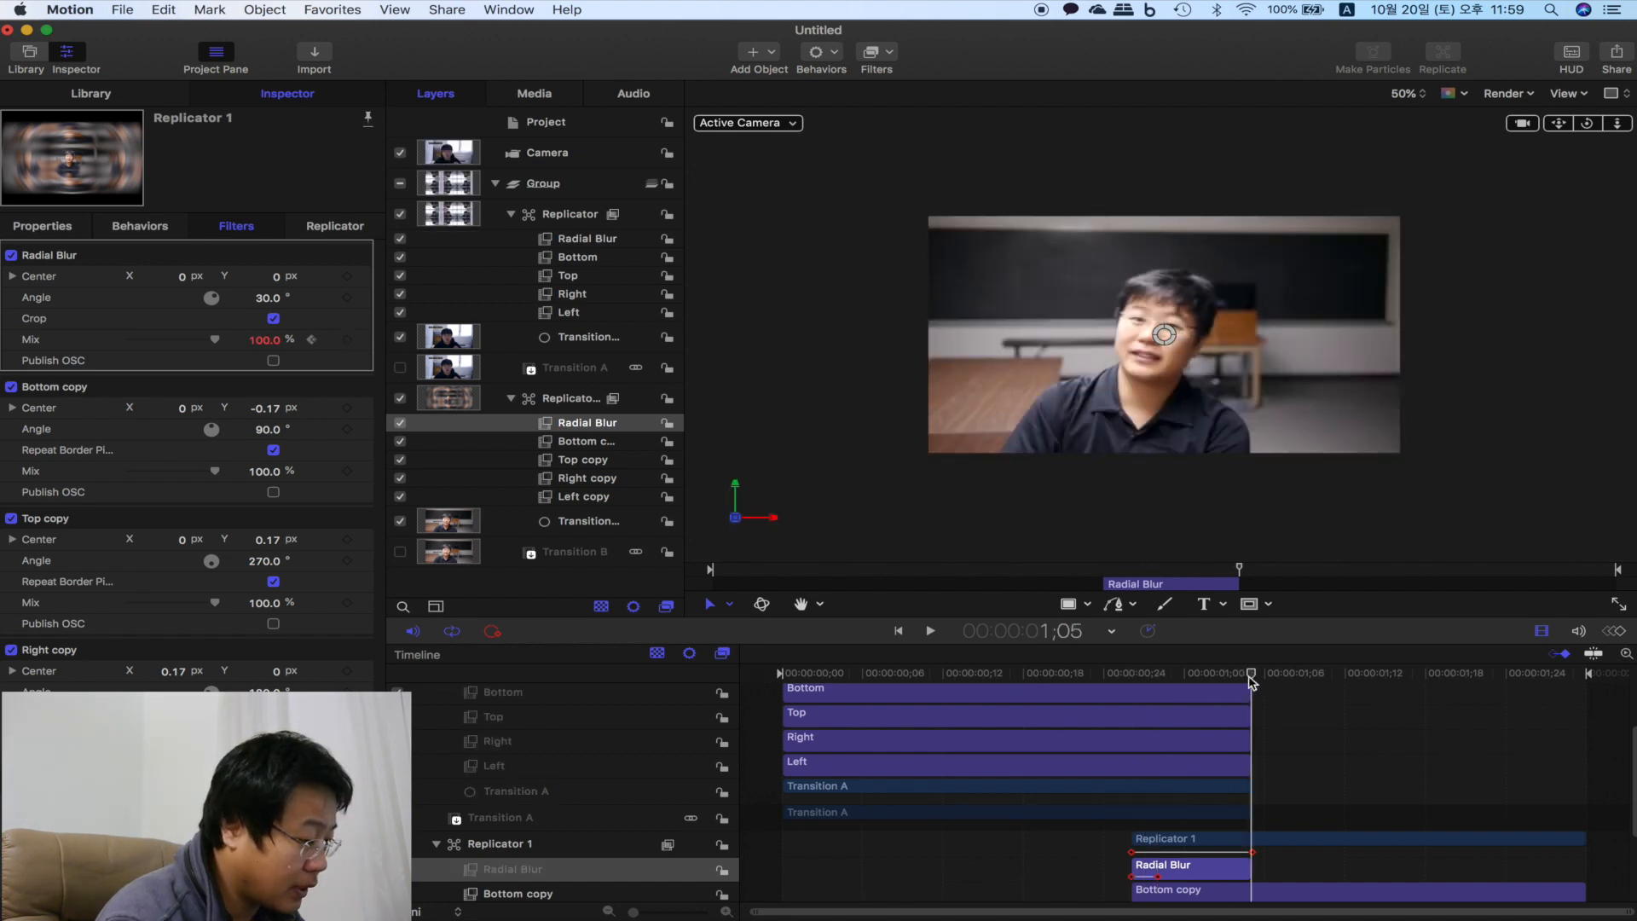
{"action": "left_click", "coordinate": [260, 340]}
{"action": "type", "text": "0"}
{"action": "left_click", "coordinate": [310, 339]}
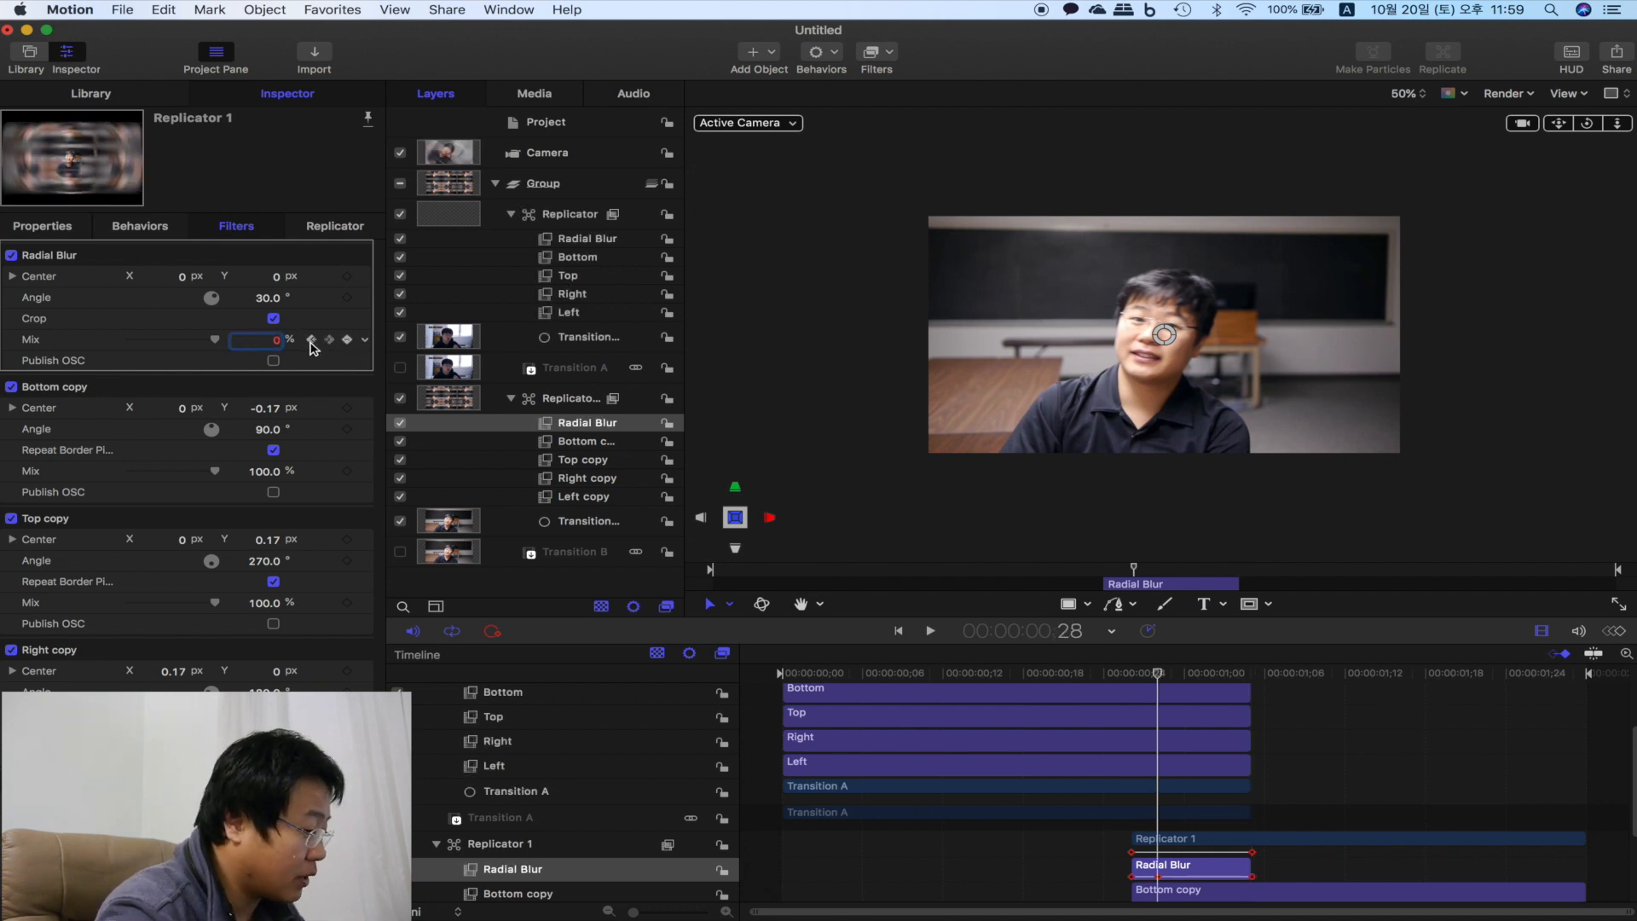
{"action": "left_click", "coordinate": [310, 339]}
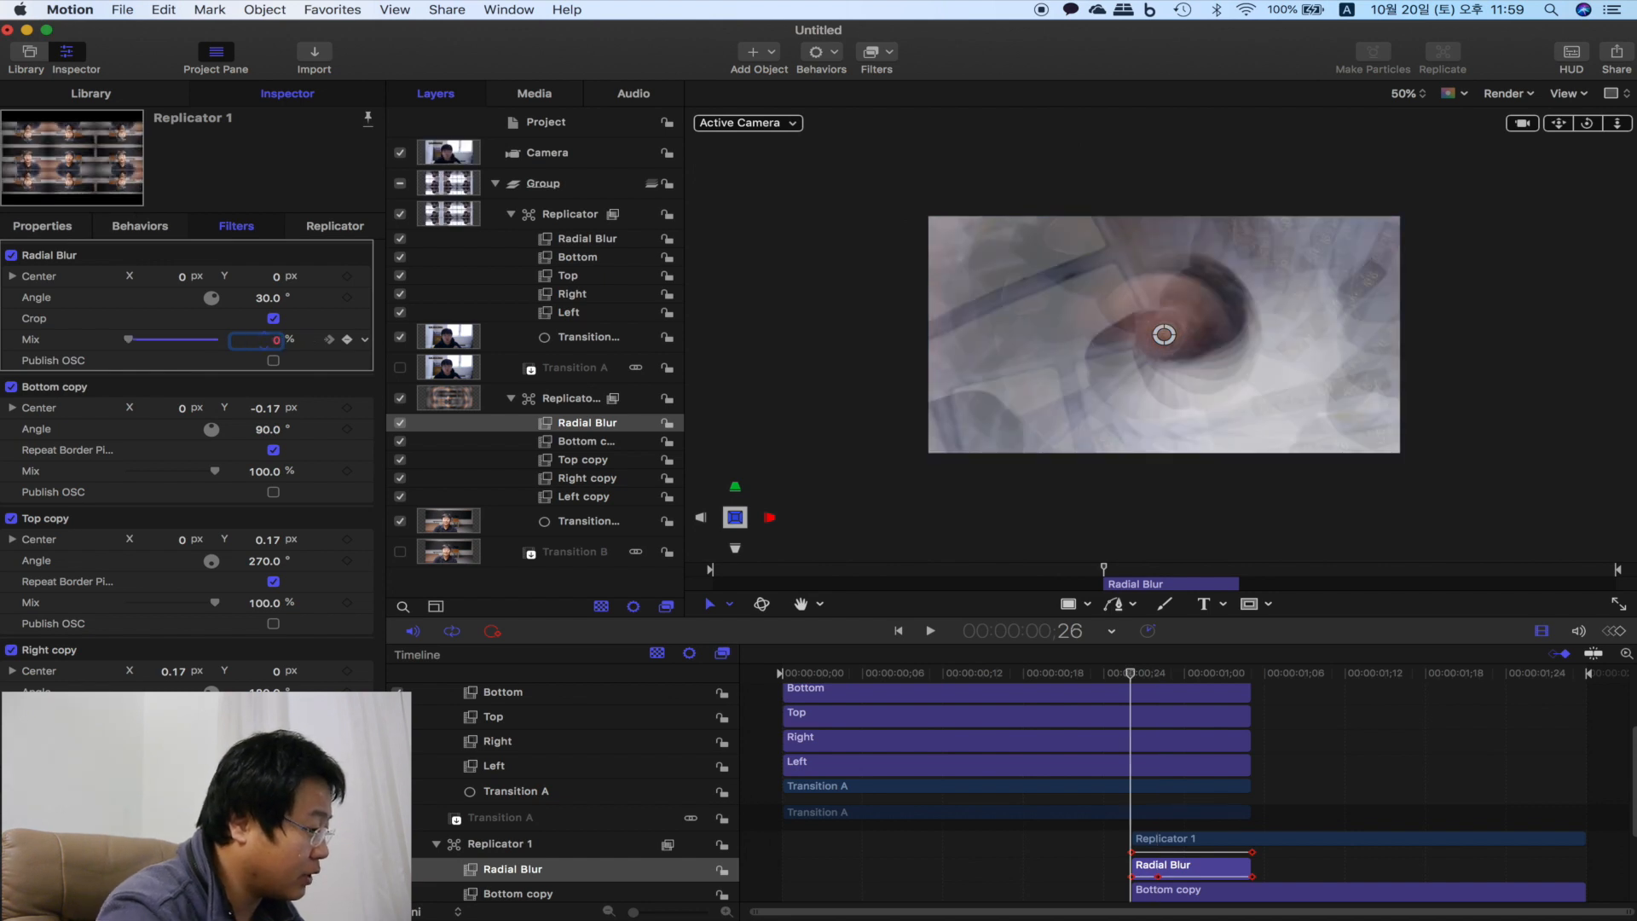
{"action": "left_click", "coordinate": [330, 340]}
{"action": "left_click", "coordinate": [329, 340]}
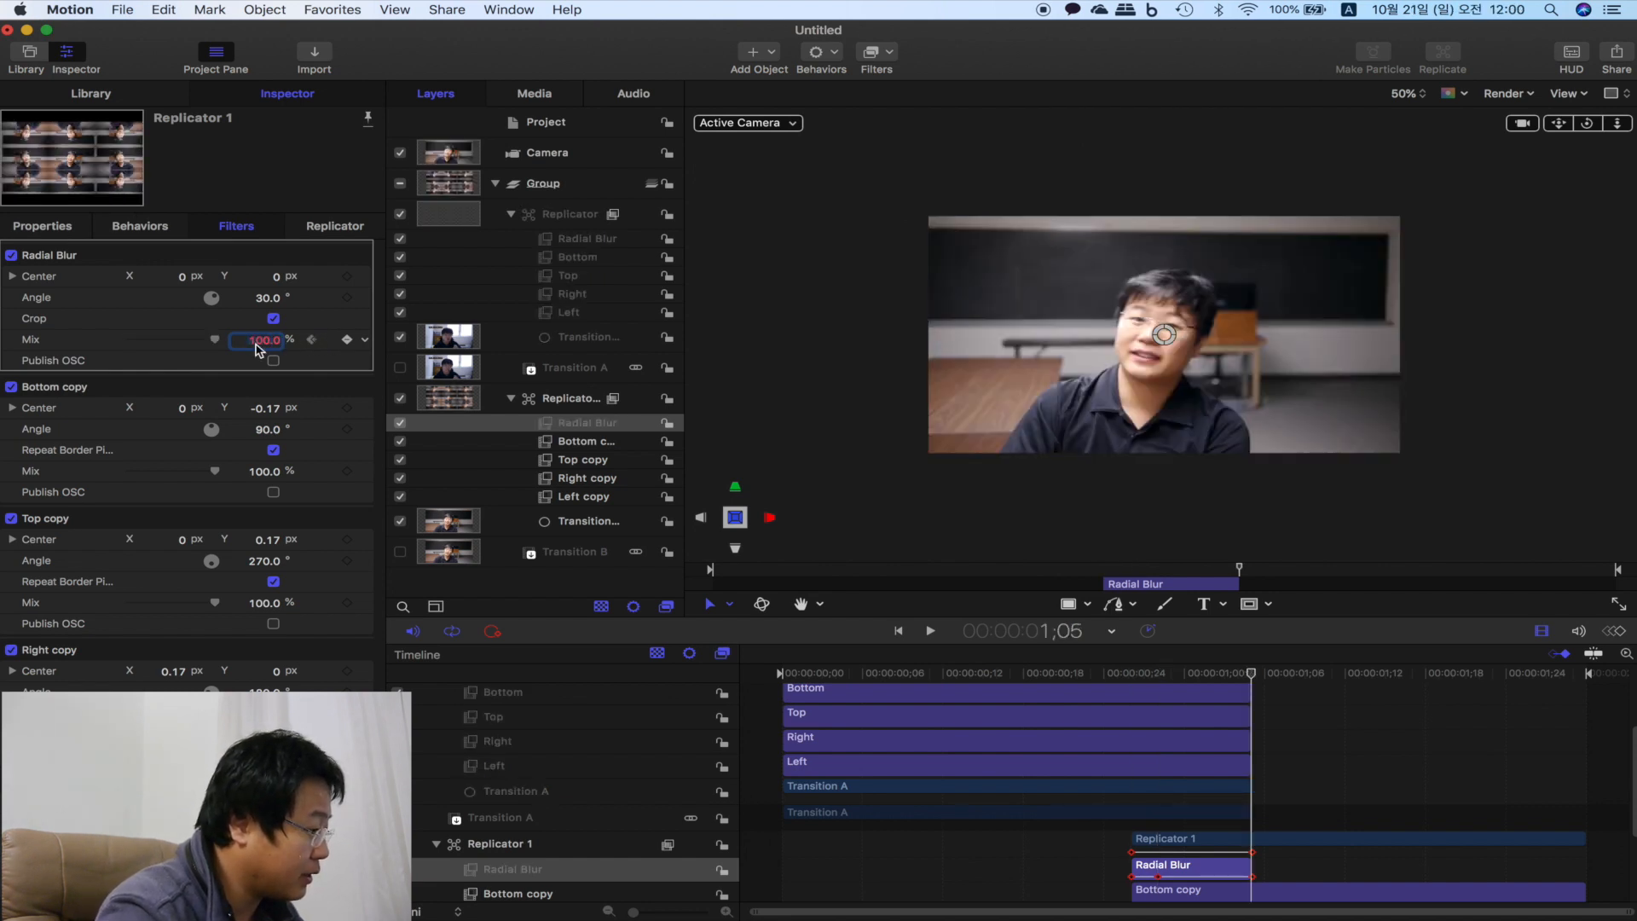
{"action": "type", "text": "0"}
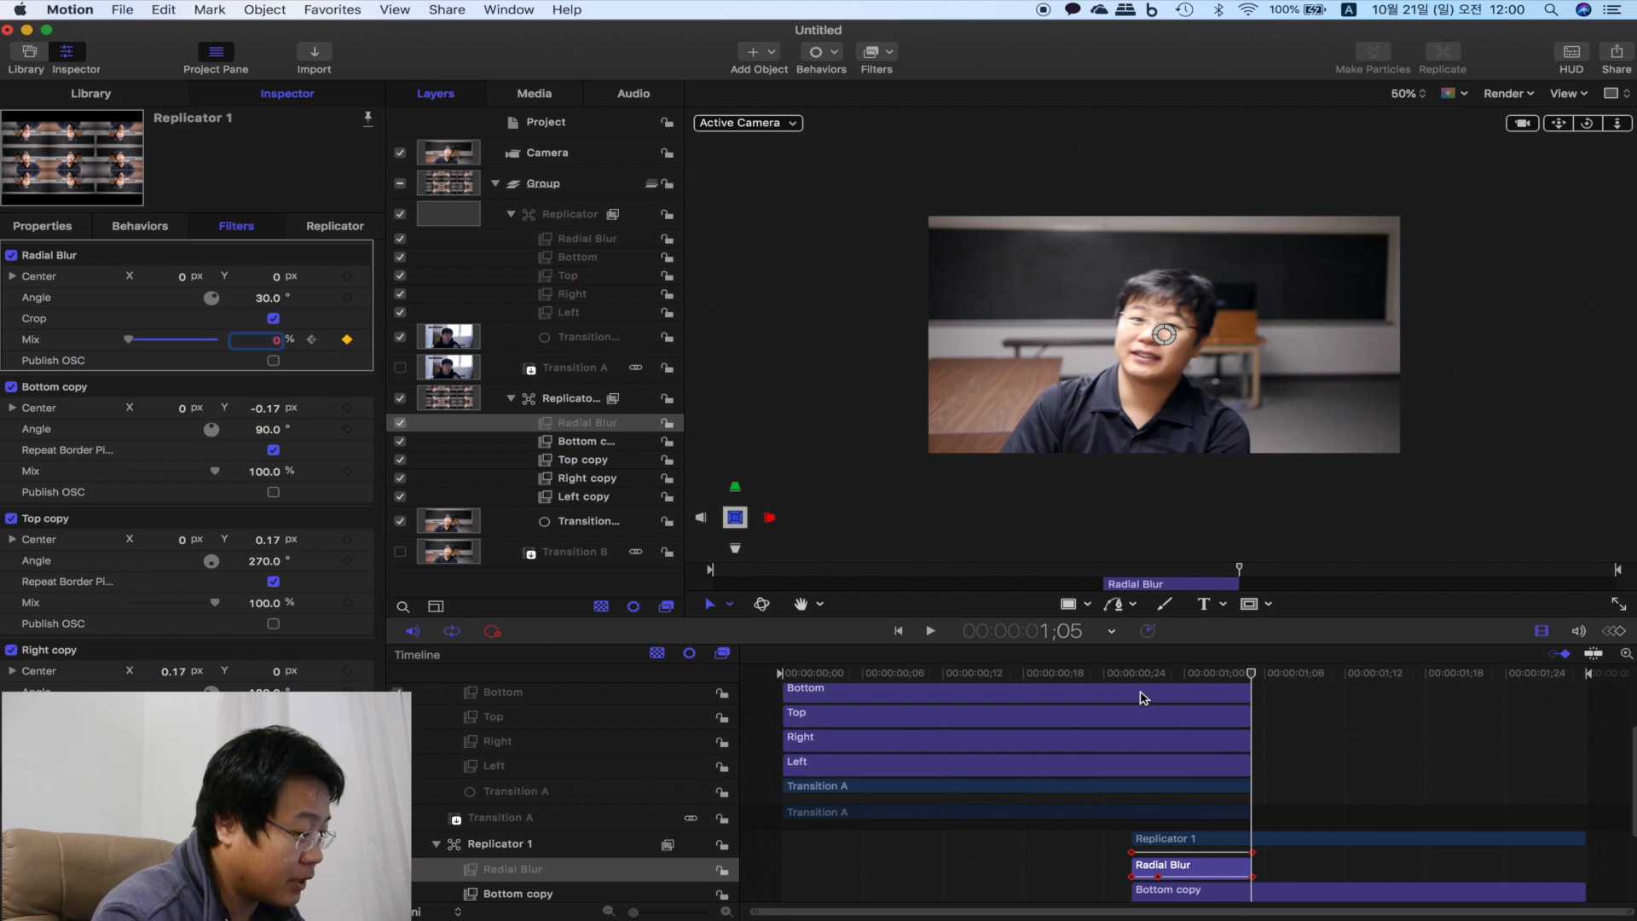
{"action": "left_click_drag", "start_coordinate": [1170, 675], "coordinate": [1264, 695]}
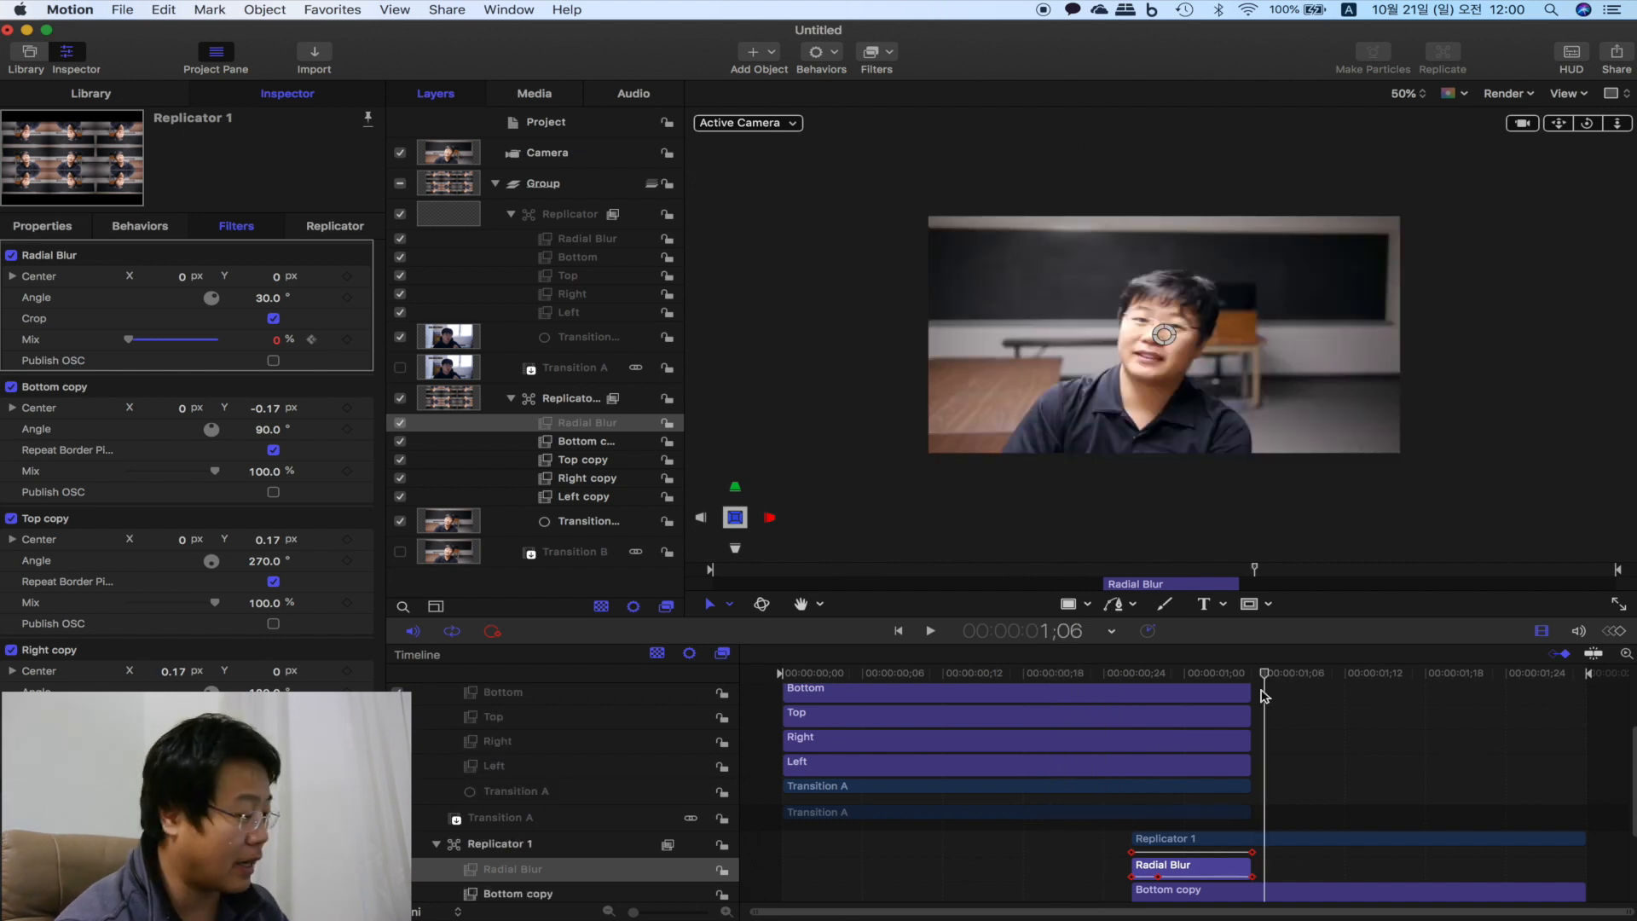
- Publish the transition as Rotation_Jiho in the Jiho category with a saved preview movie
{"action": "type", "text": "Rotation_Jiho"}
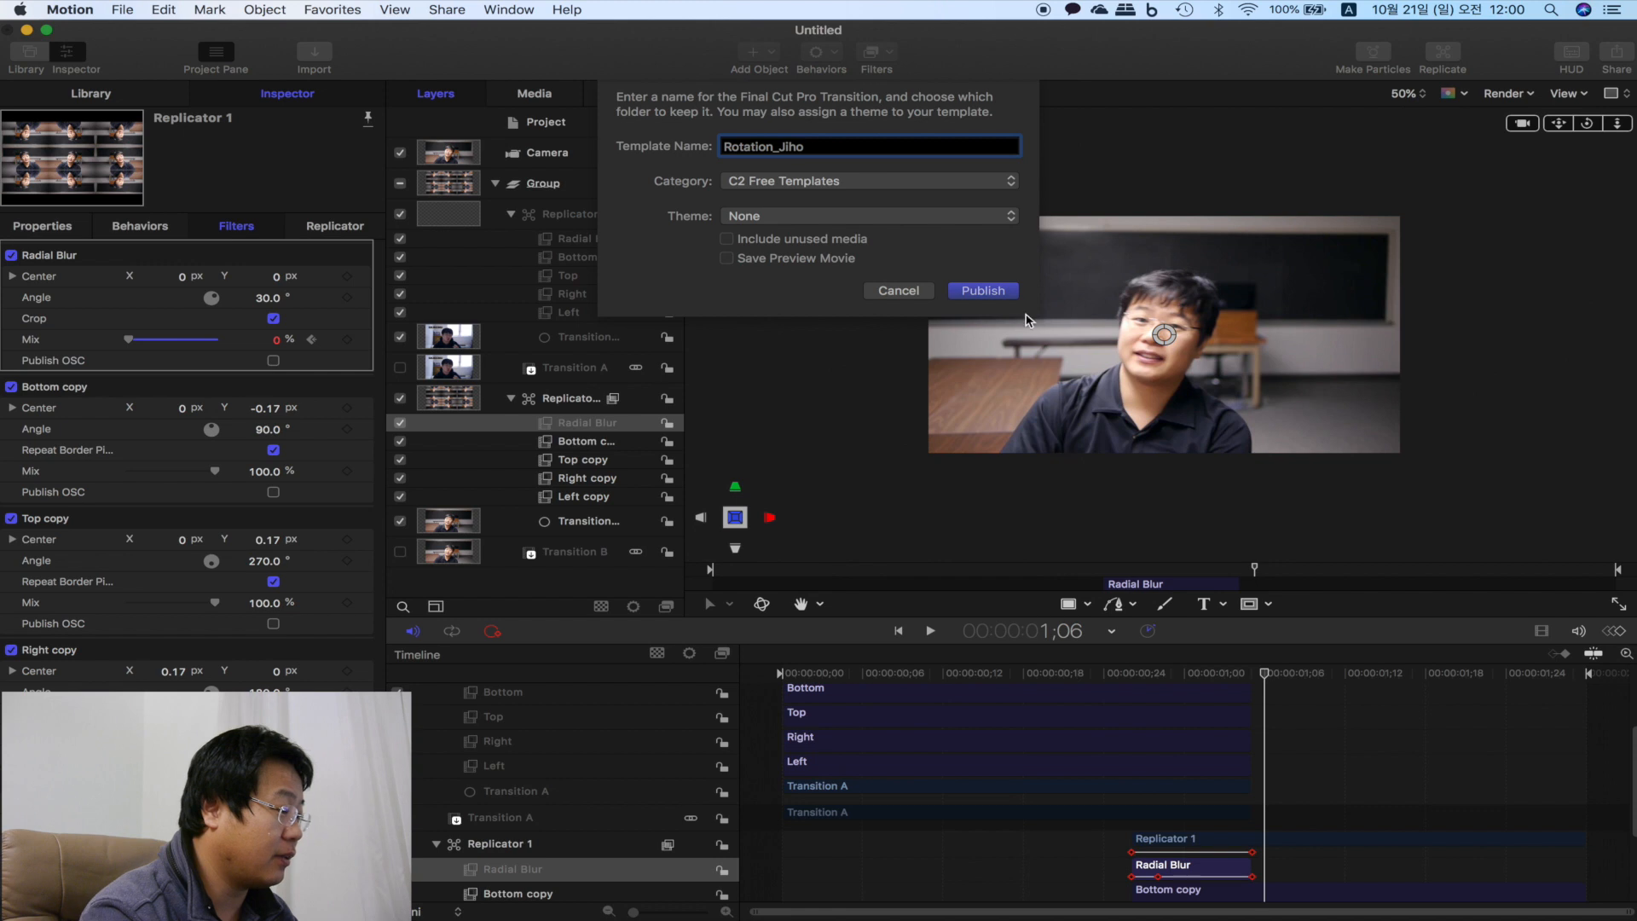
{"action": "left_click", "coordinate": [971, 181]}
{"action": "left_click", "coordinate": [946, 201]}
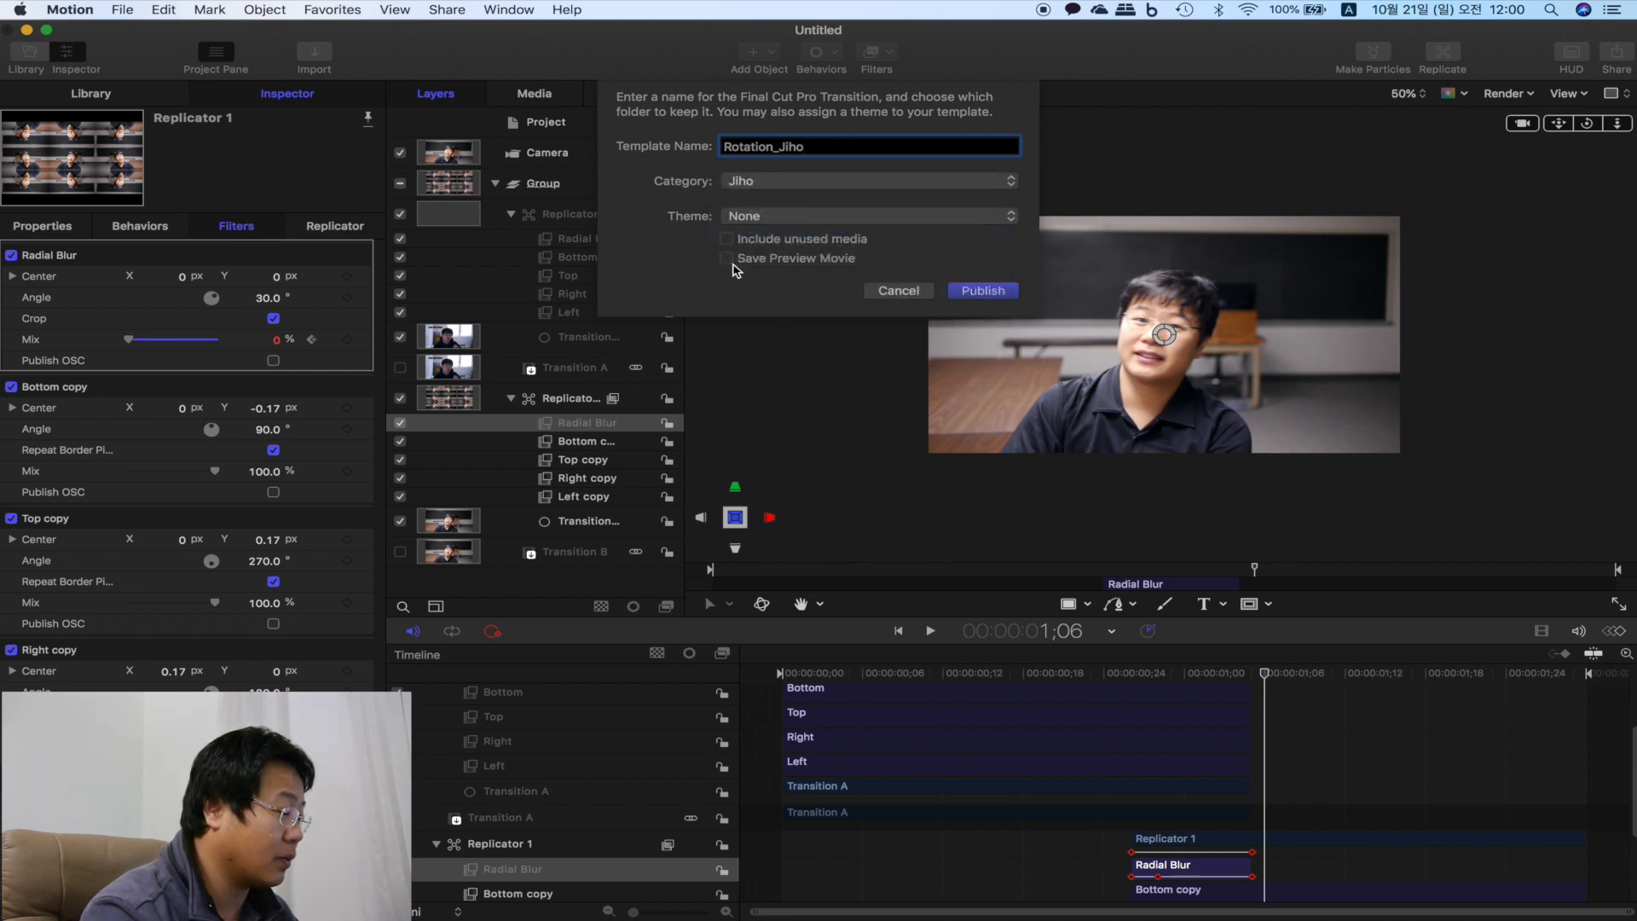
{"action": "left_click", "coordinate": [727, 258]}
{"action": "left_click", "coordinate": [982, 291]}
- Switch to Final Cut Pro and add the Rotation_Jiho transition between Clip #24 and Clip #23
{"action": "key", "text": "ctrl+Right"}
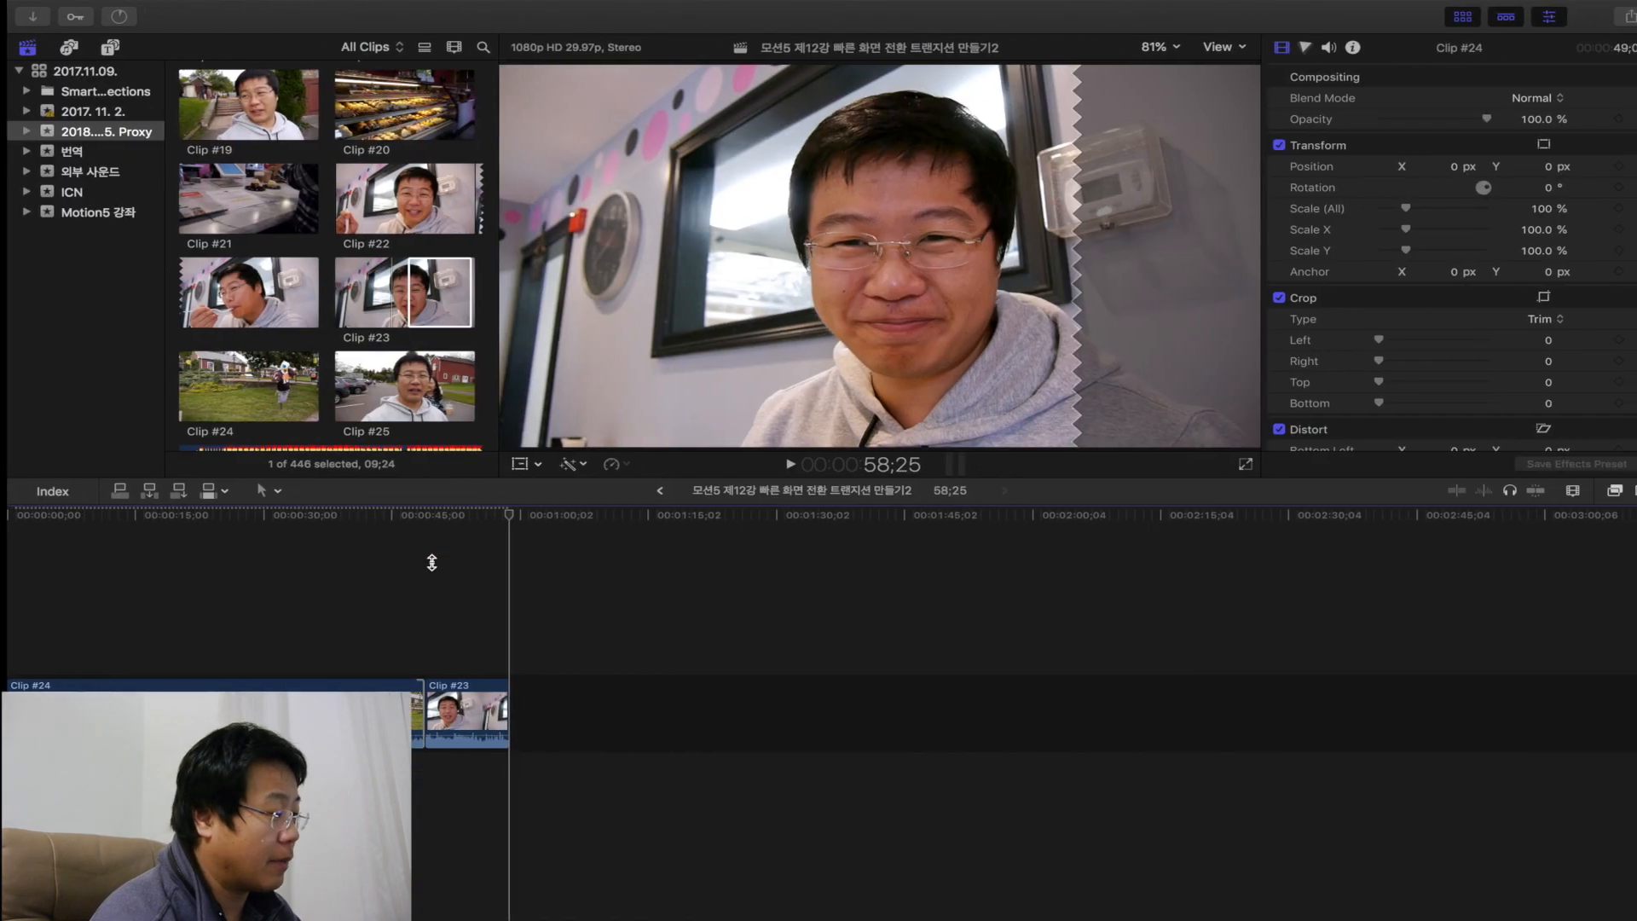
{"action": "left_click", "coordinate": [1627, 491]}
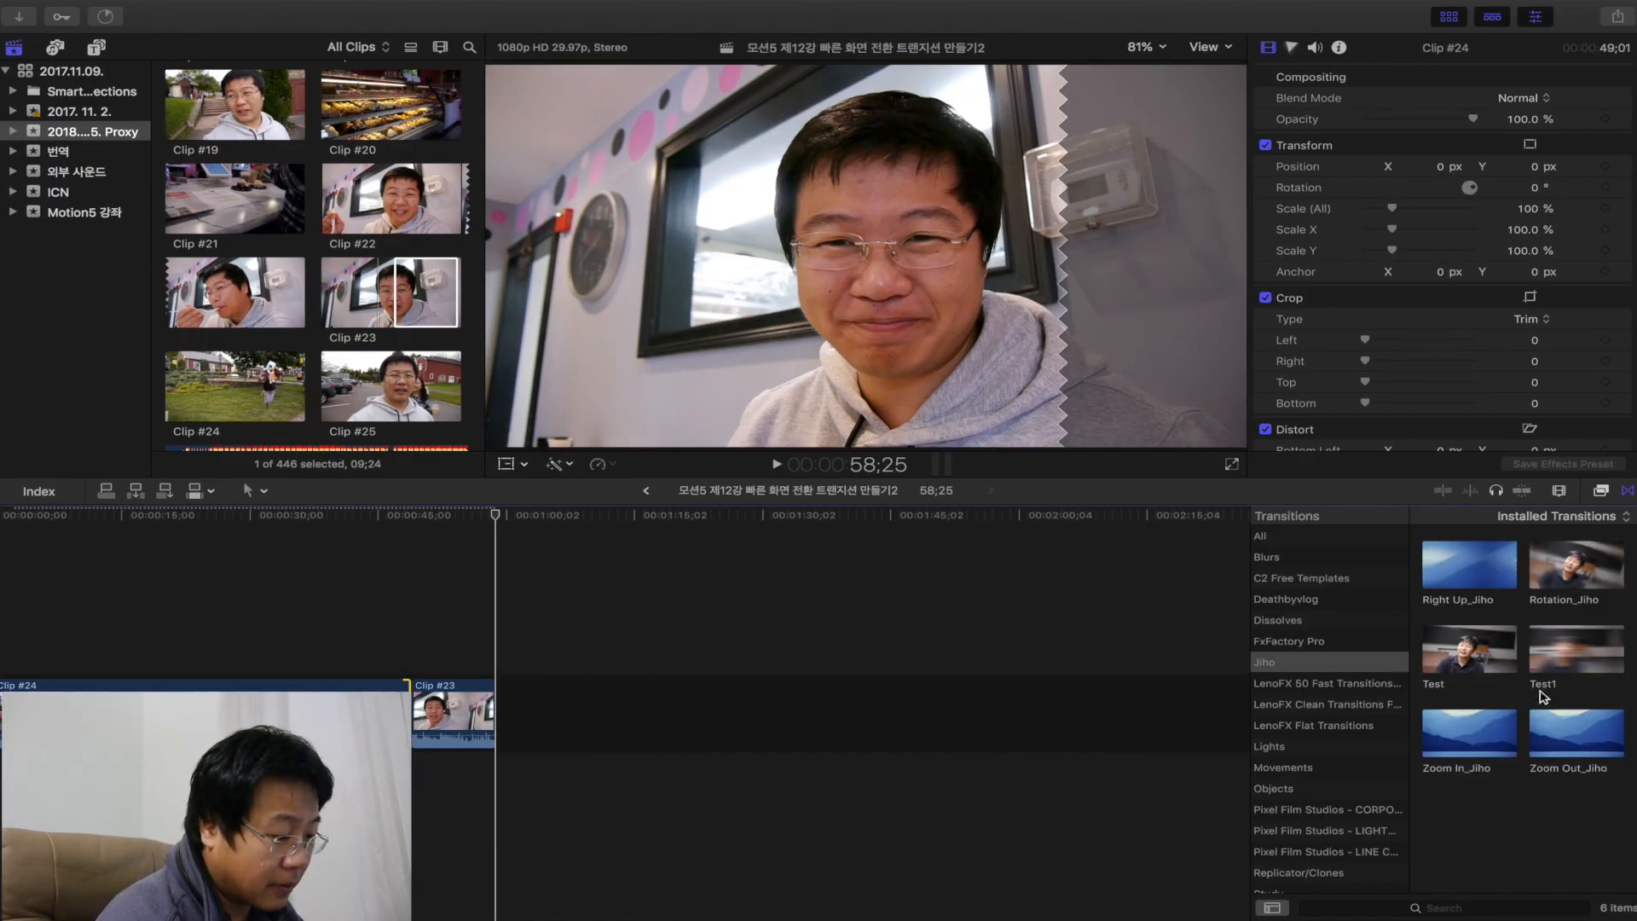
{"action": "left_click", "coordinate": [1574, 580]}
{"action": "left_click_drag", "start_coordinate": [1574, 578], "coordinate": [407, 706]}
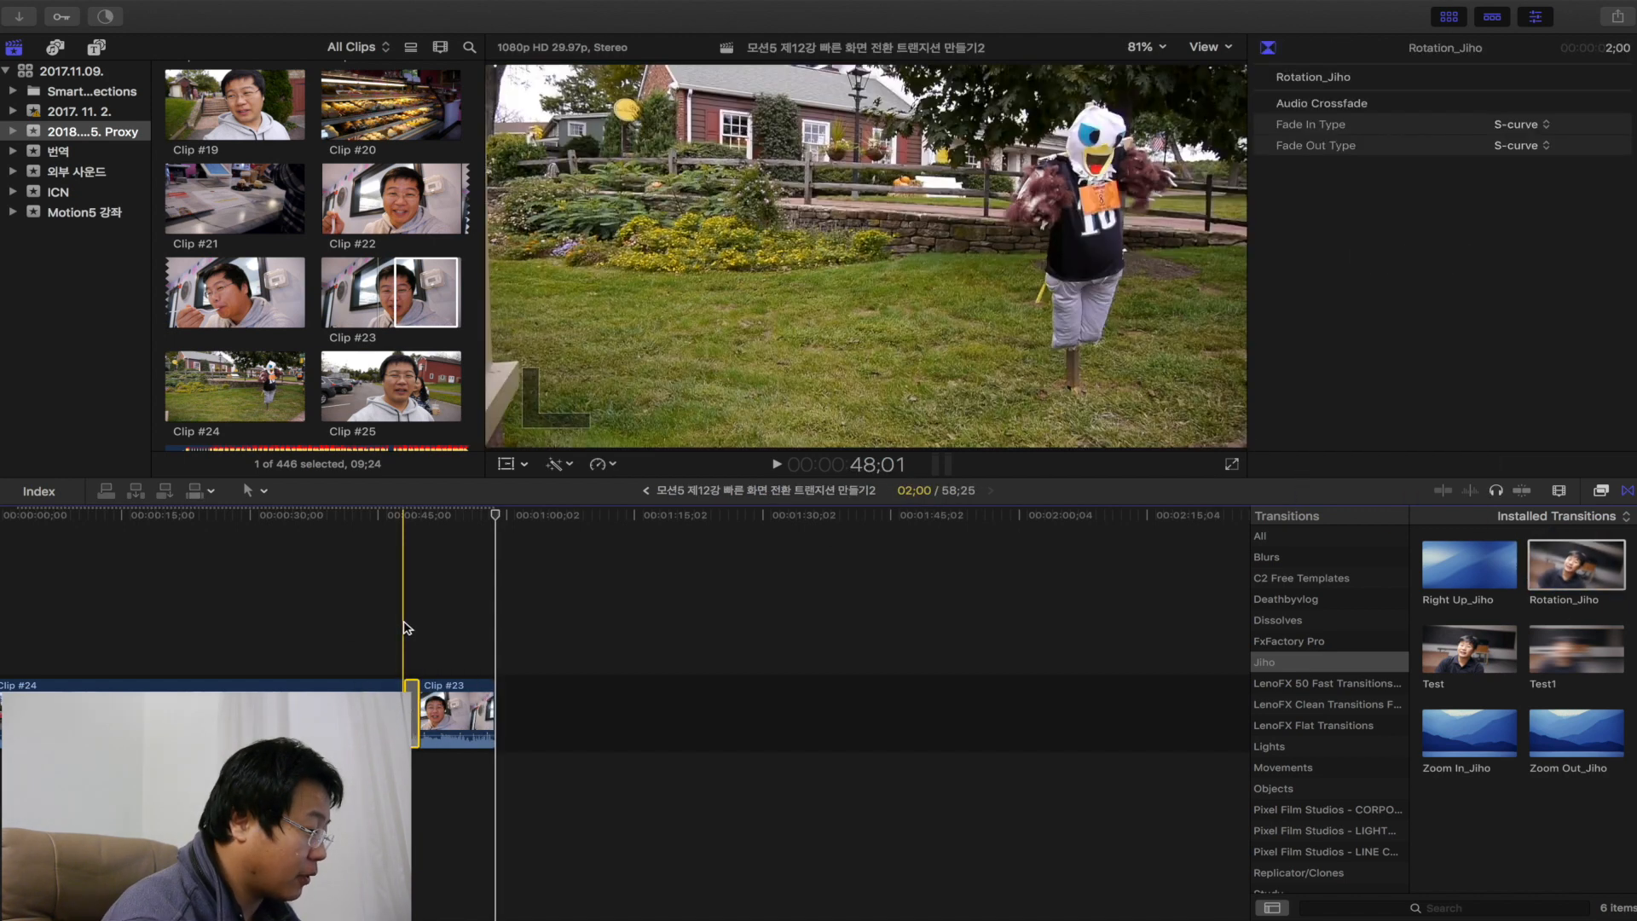
- Play back the transition between Clip #24 and Clip #23 together with the Whoosh 02 sound effect
{"action": "key", "text": "super+equal"}
{"action": "key", "text": "super+equal"}
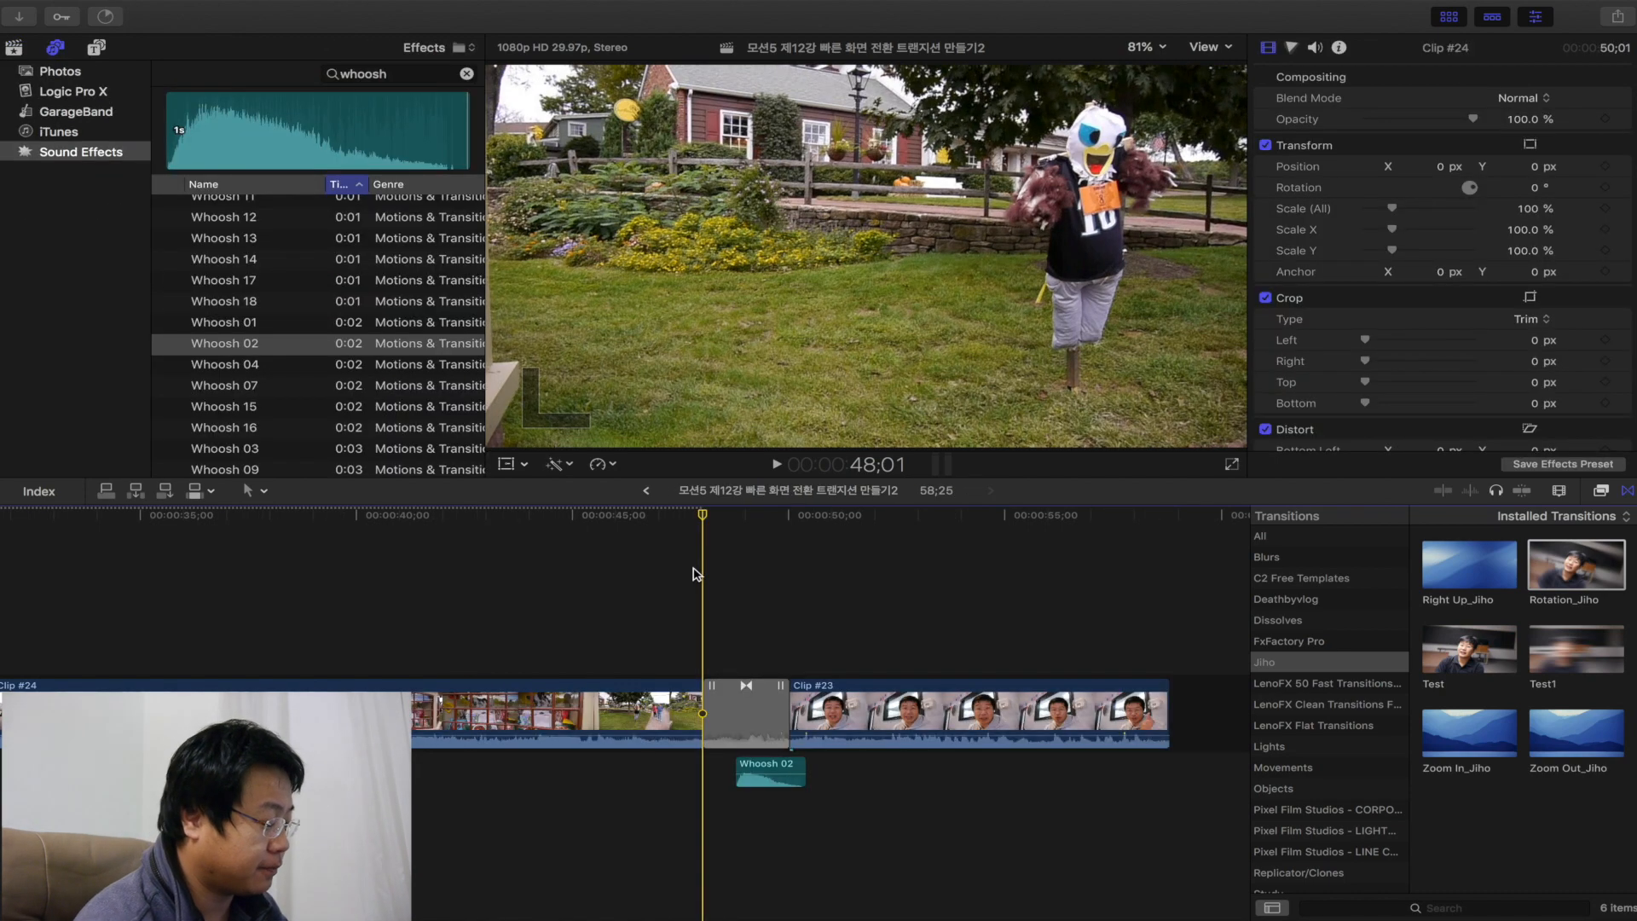
{"action": "key", "text": "space"}
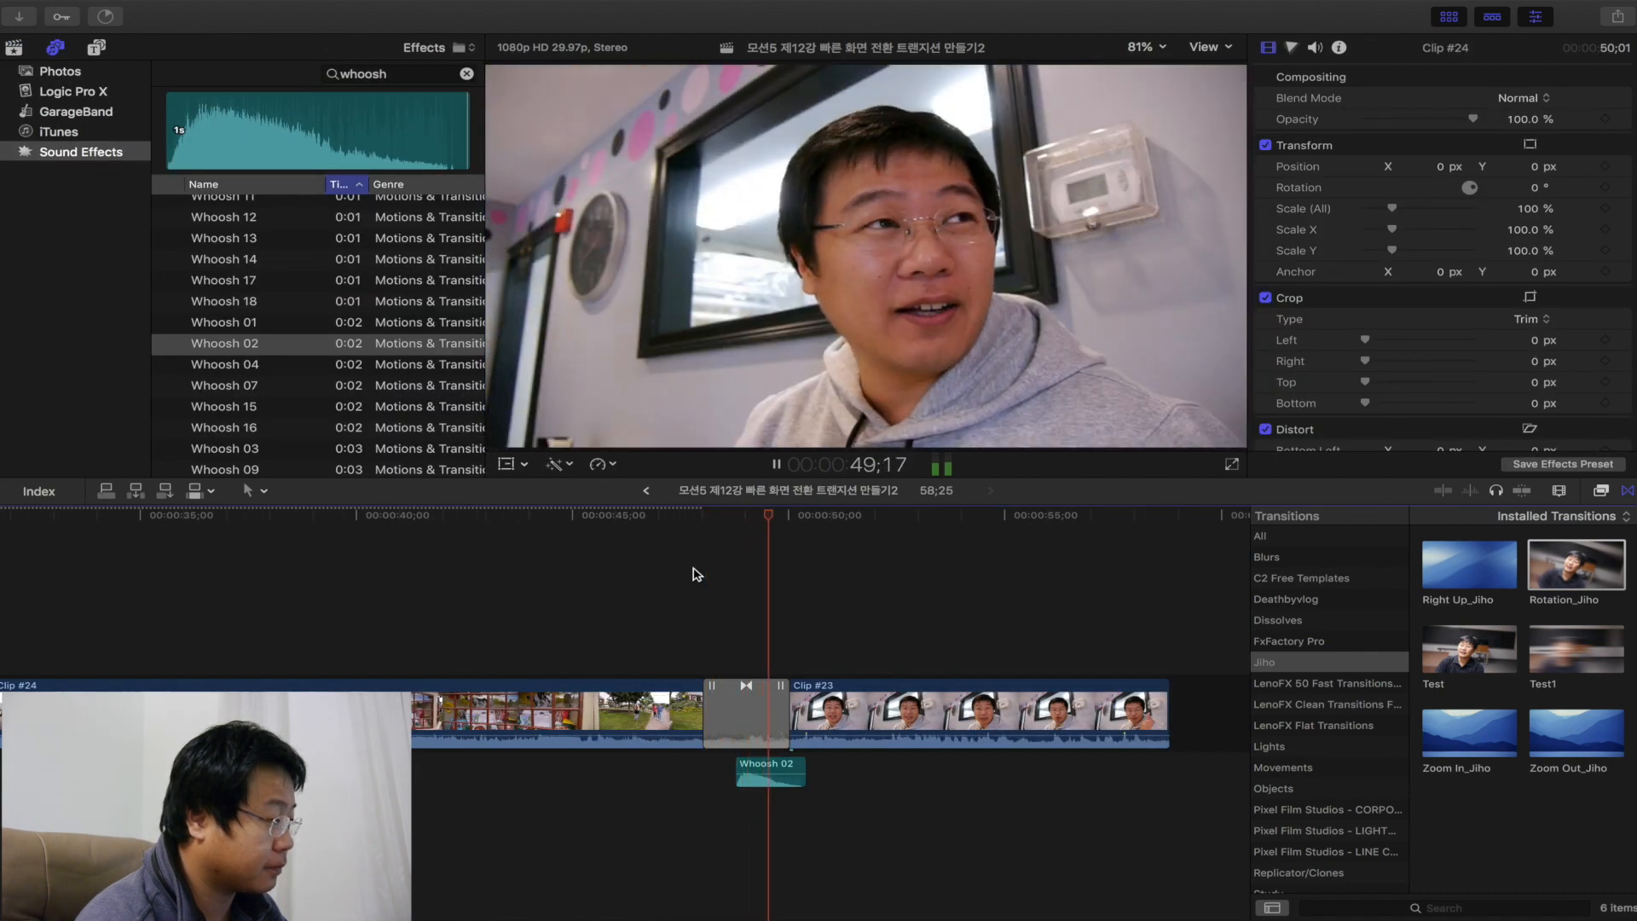
{"action": "key", "text": "space"}
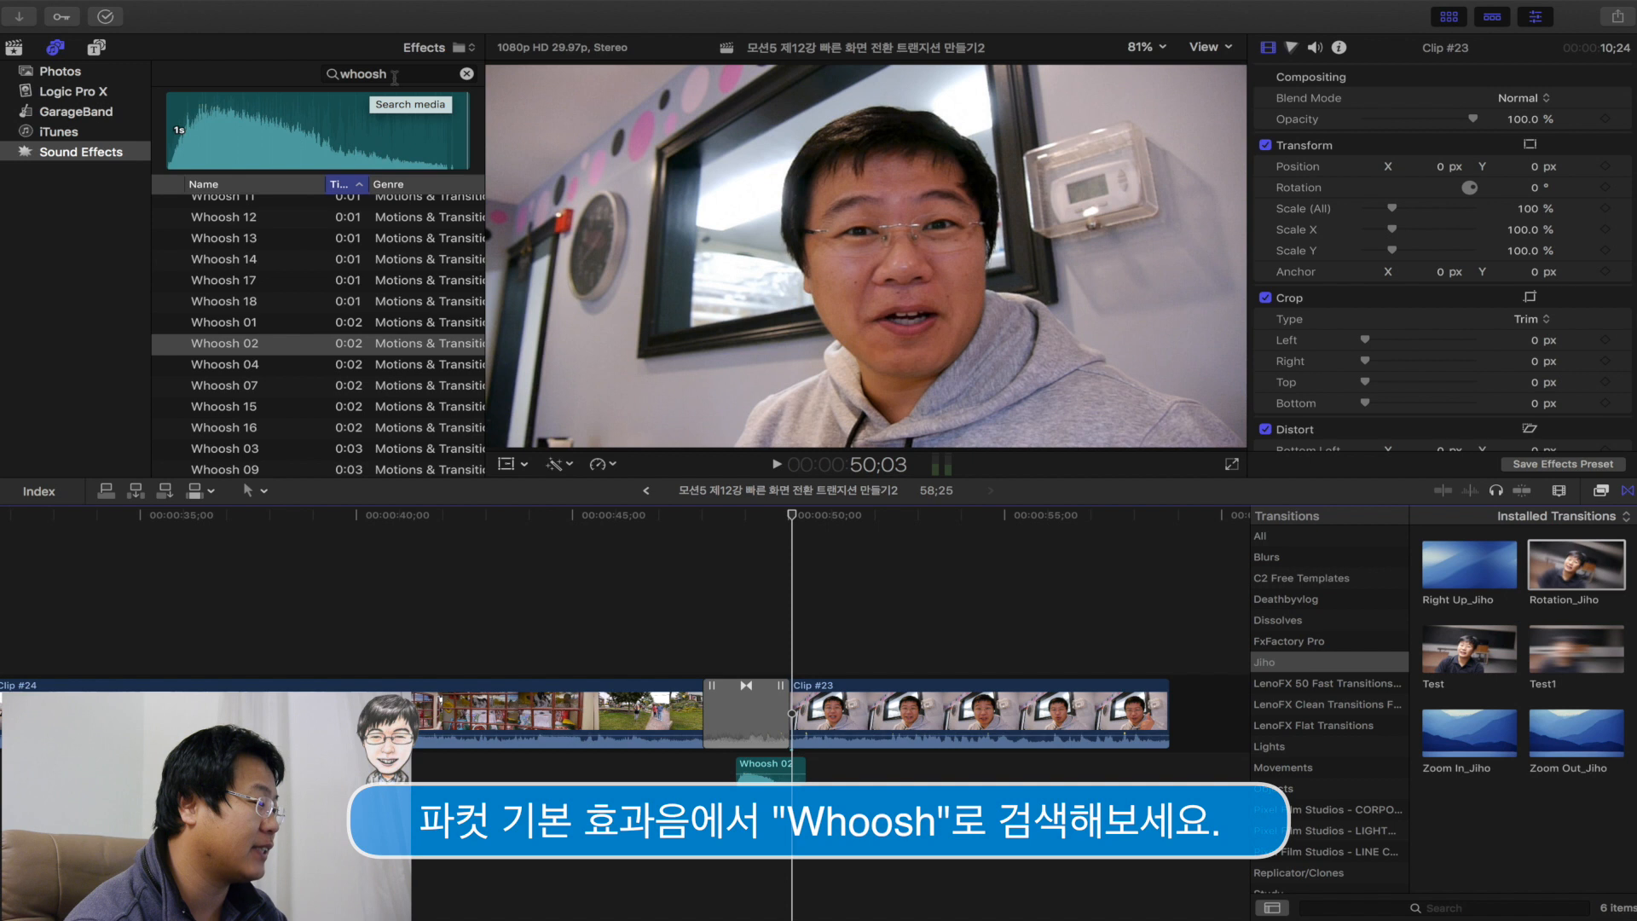
{"action": "scroll", "coordinate": [333, 245], "scroll_direction": "up", "scroll_amount": 2}
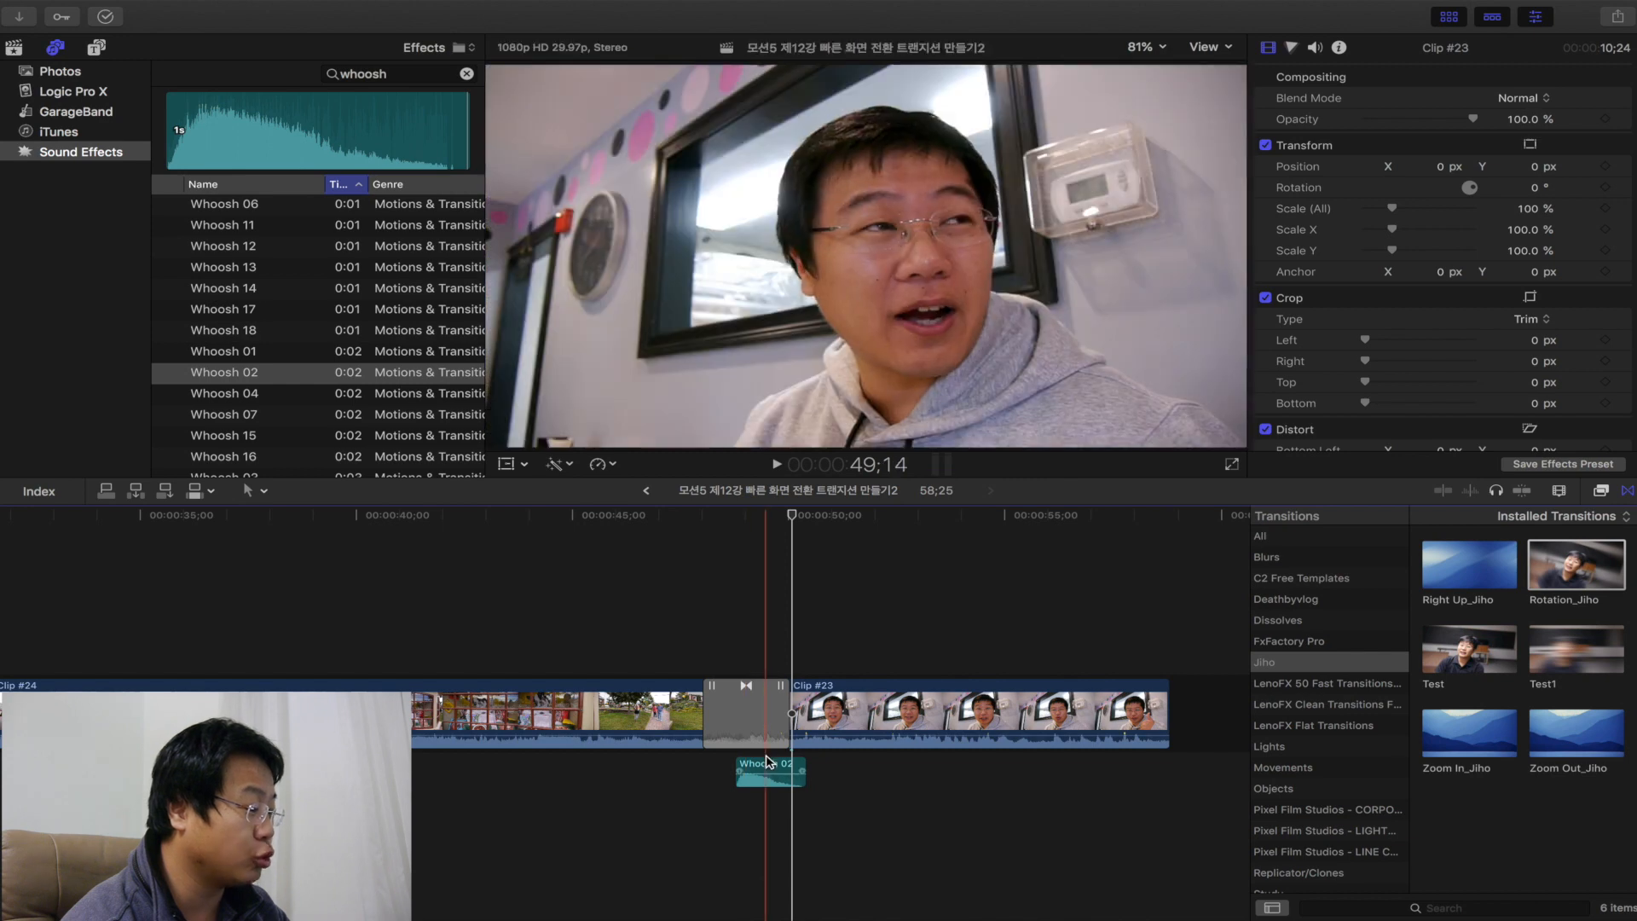
{"action": "left_click", "coordinate": [720, 642]}
{"action": "key", "text": "space"}
{"action": "key", "text": "space"}
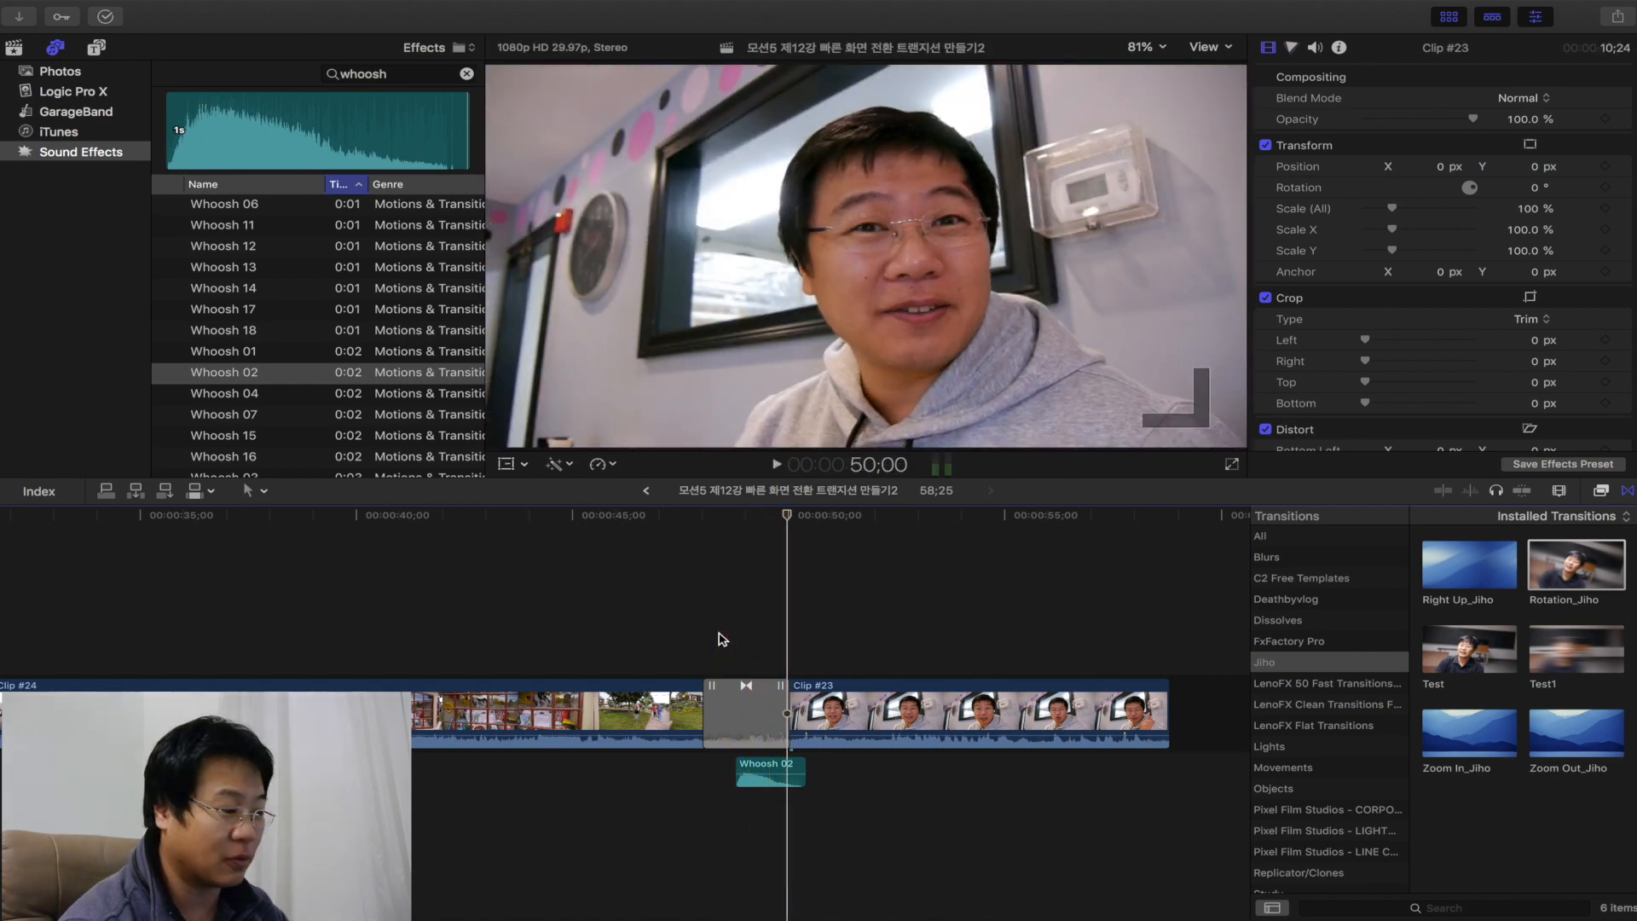
{"action": "key", "text": "space"}
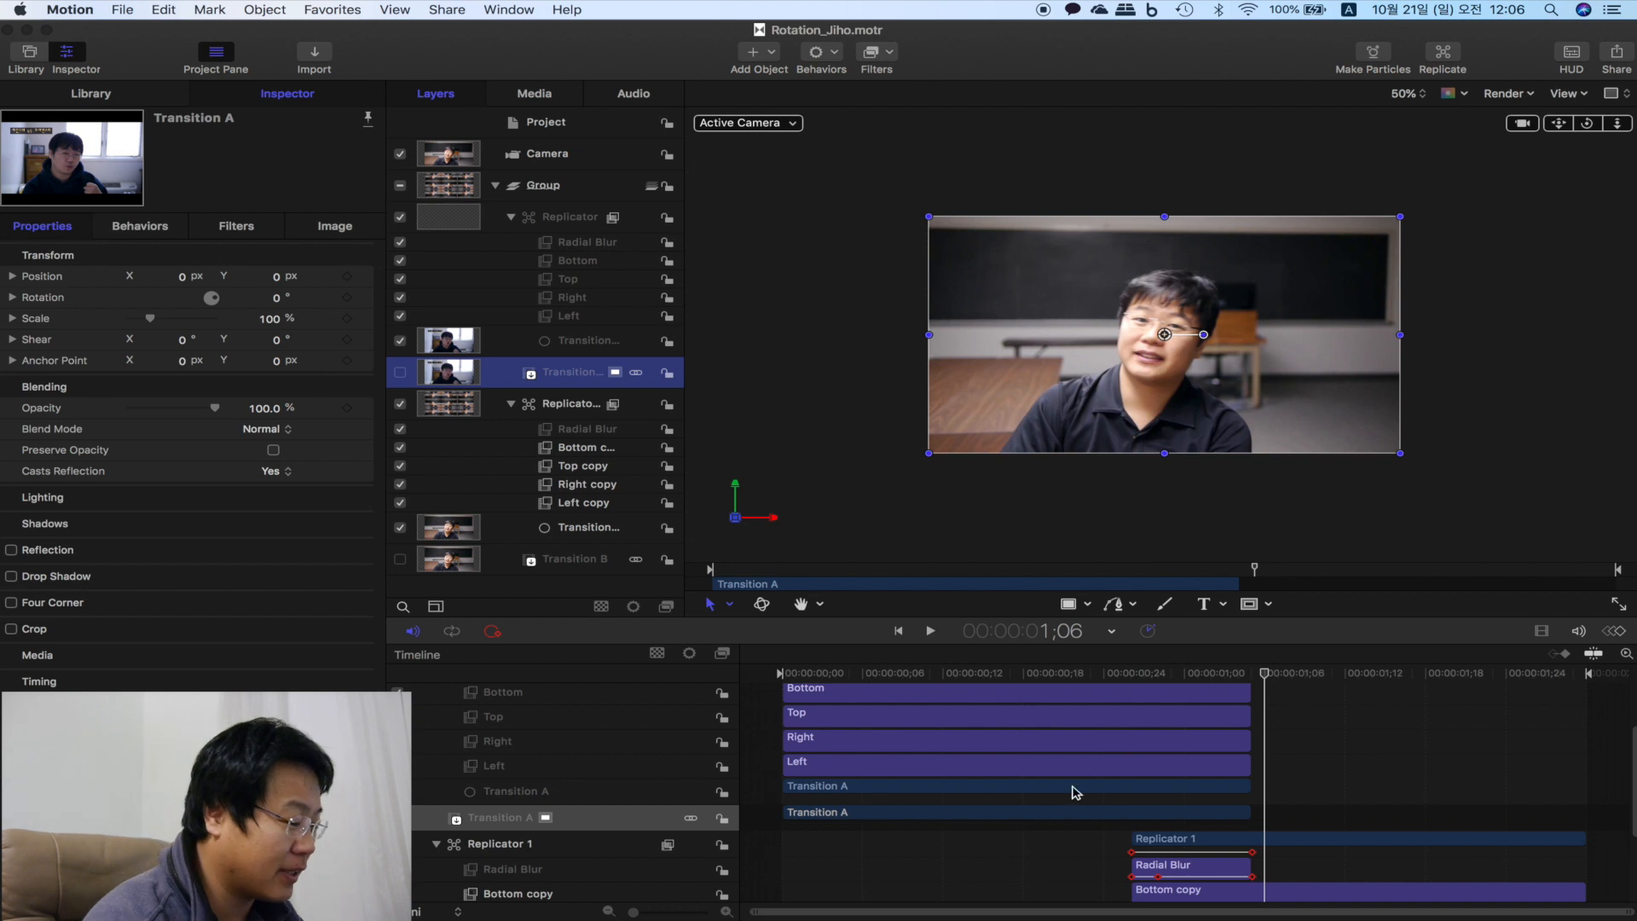
- Back in Motion, delete the Radial Blur filters from both replicators
{"action": "left_click", "coordinate": [1254, 674]}
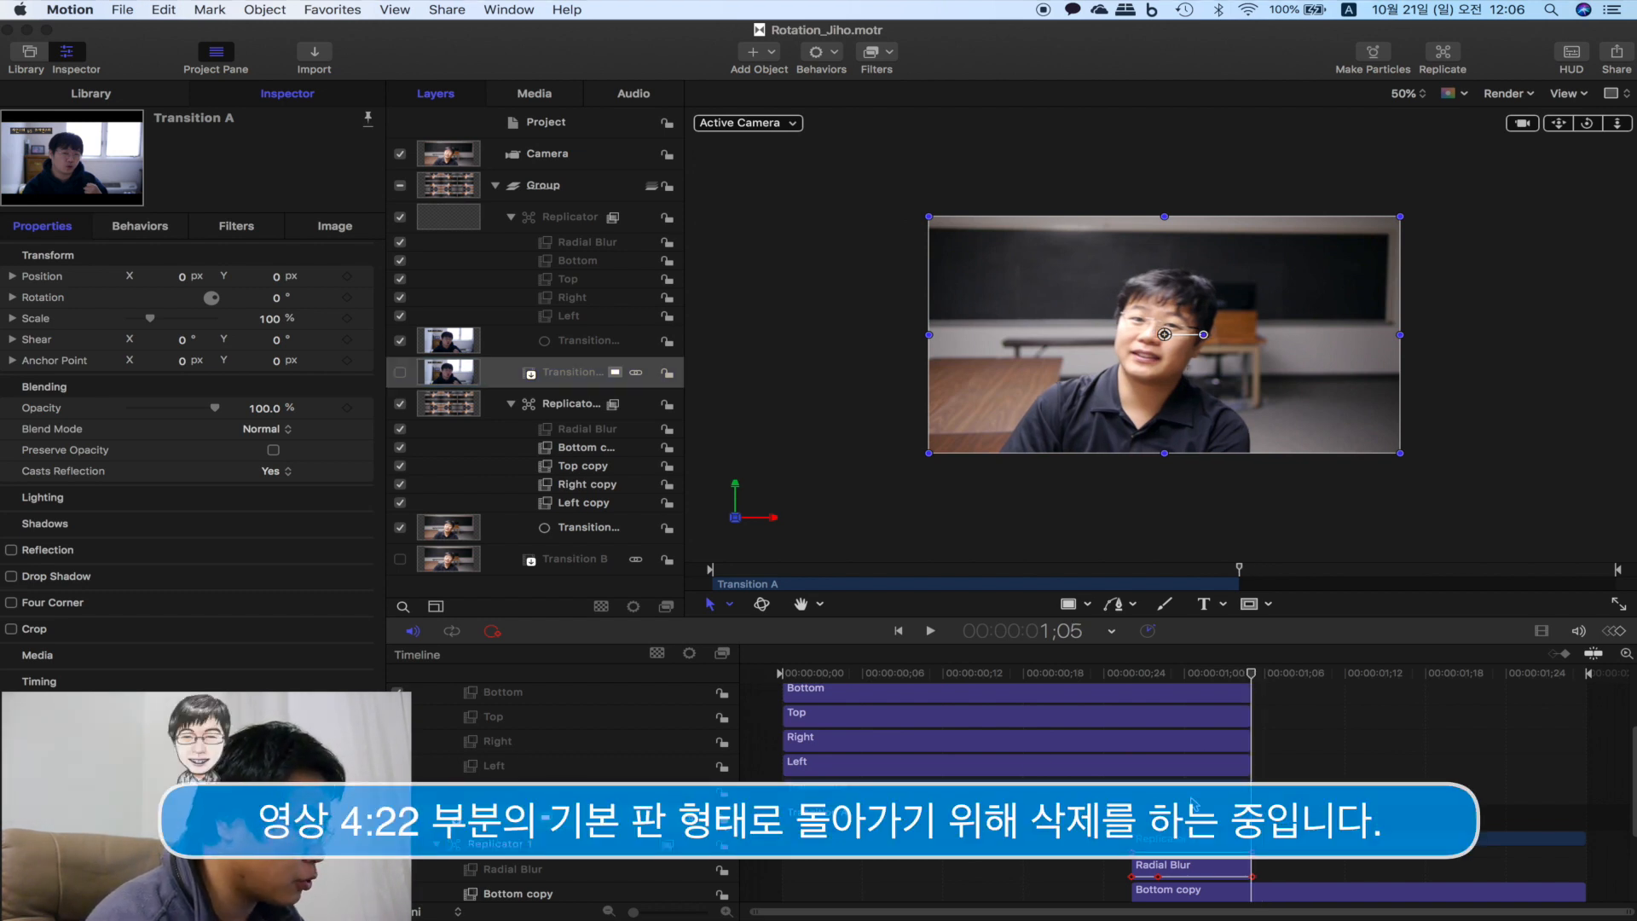
{"action": "left_click", "coordinate": [1185, 865]}
{"action": "key", "text": "Delete"}
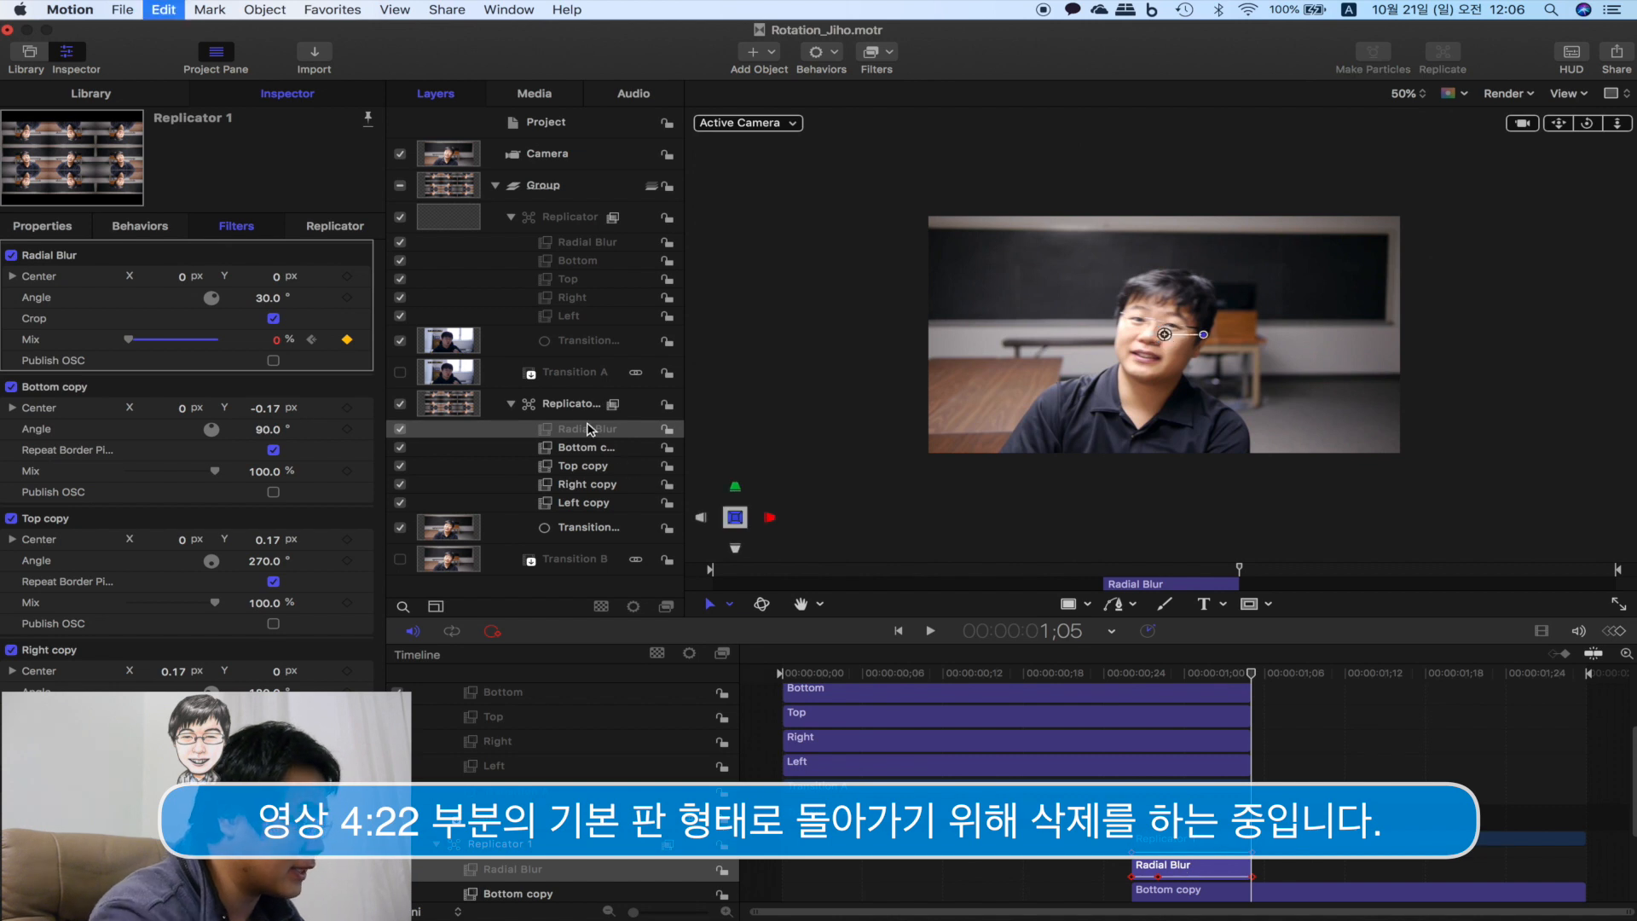
{"action": "left_click", "coordinate": [580, 242]}
{"action": "key", "text": "Delete"}
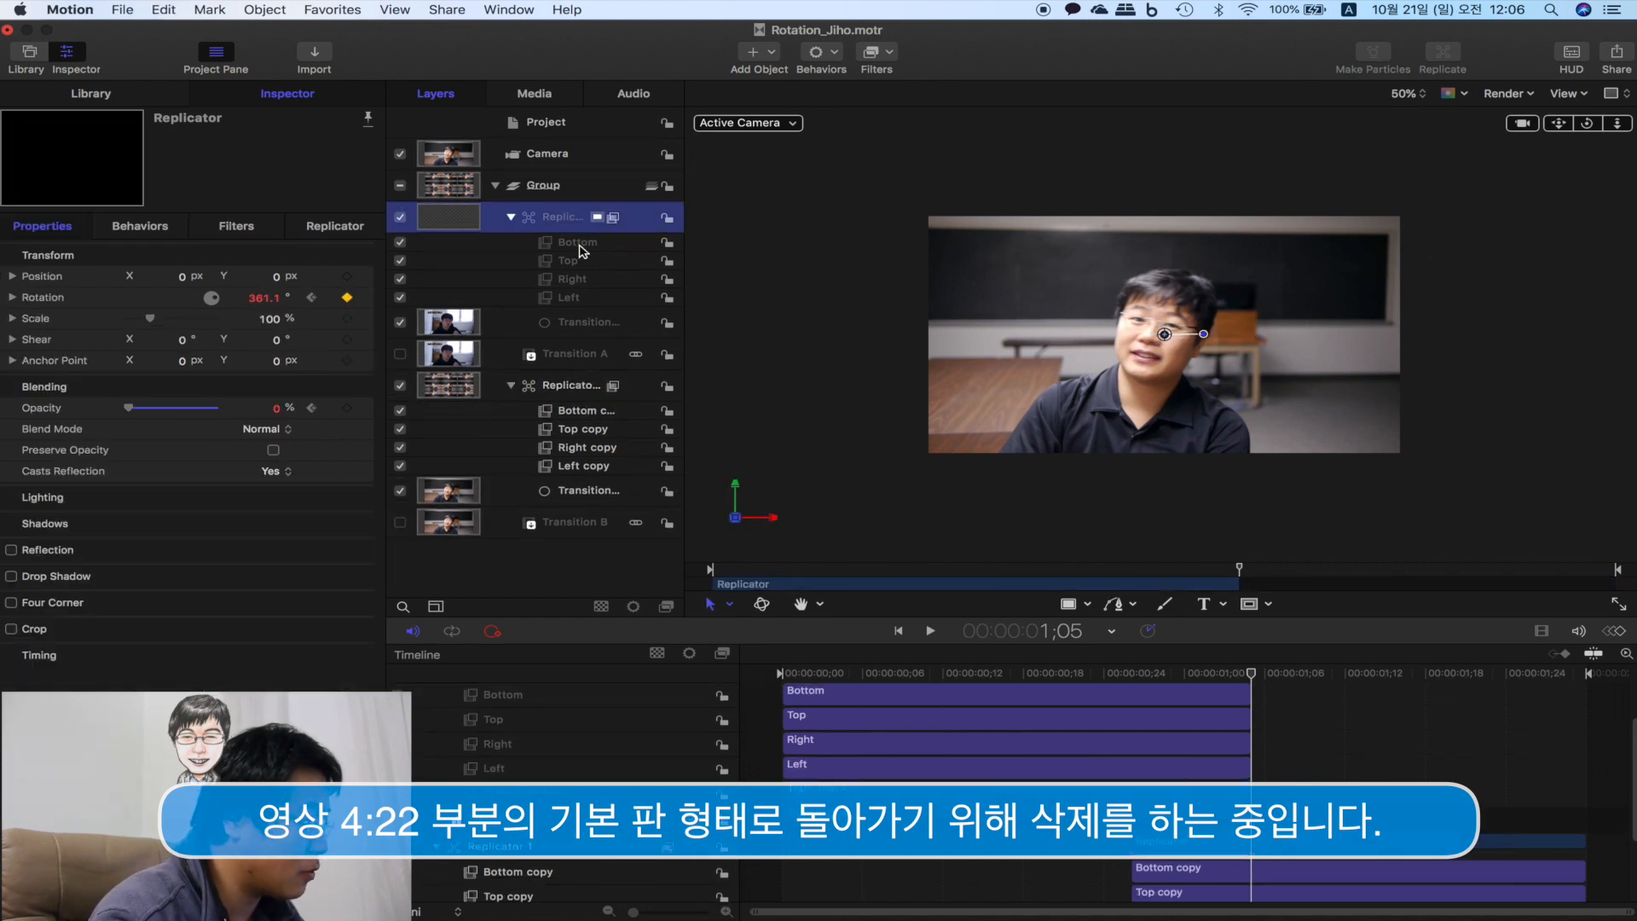
- Delete the Rotation keyframes at frame 26 and 1;05 from both replicators
{"action": "left_click", "coordinate": [330, 298]}
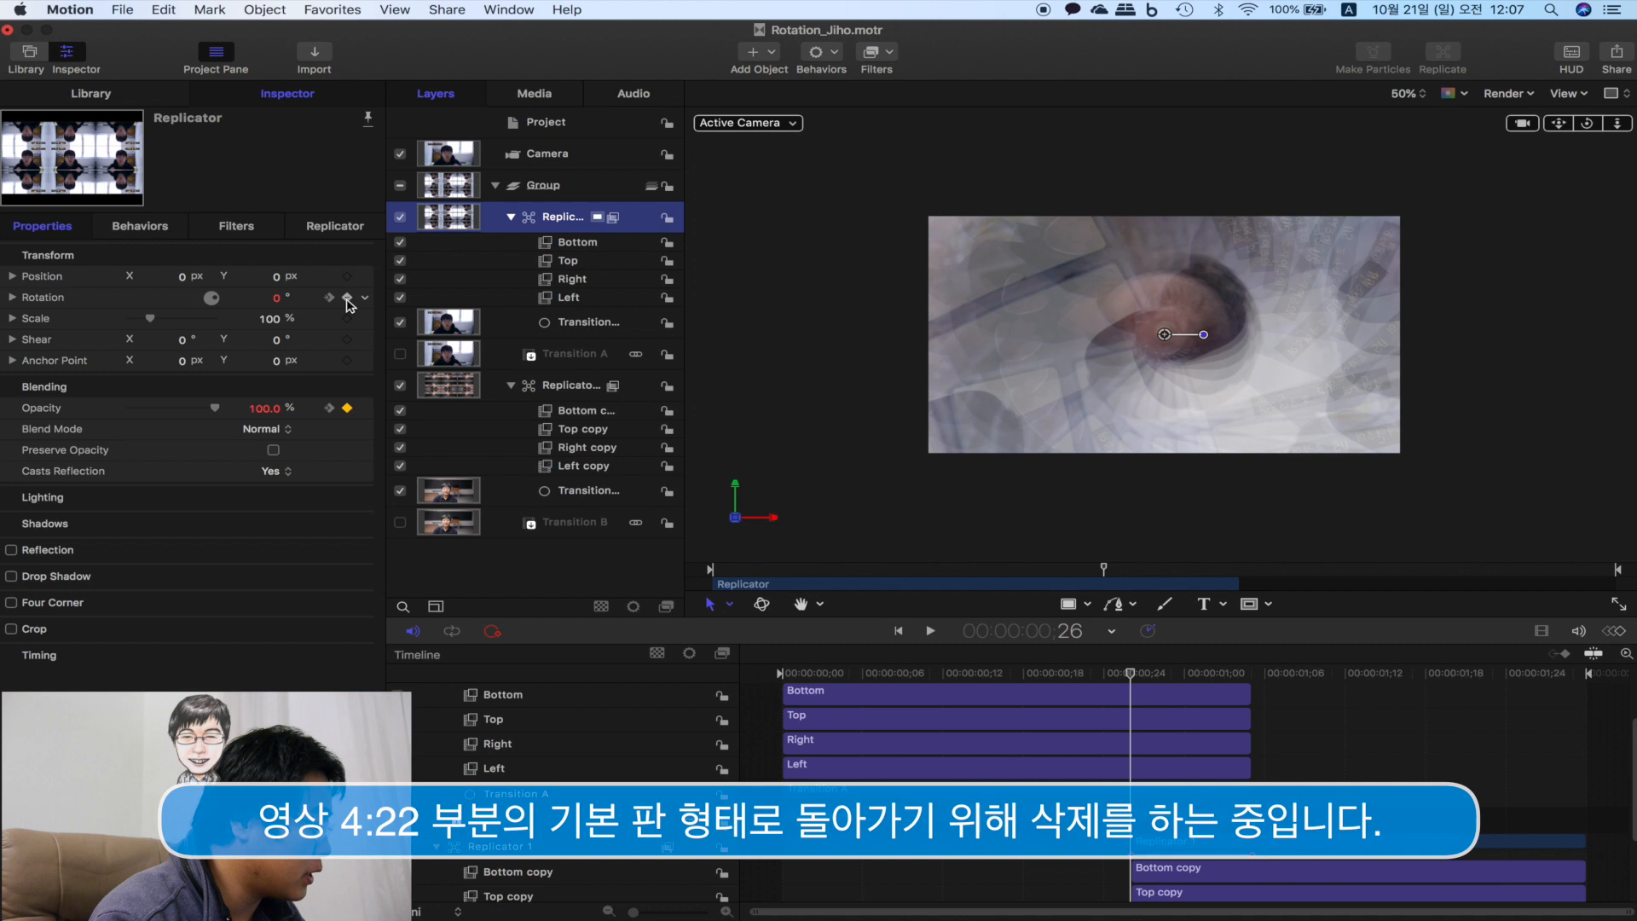
{"action": "left_click", "coordinate": [347, 300]}
{"action": "left_click", "coordinate": [332, 299]}
{"action": "left_click", "coordinate": [347, 299]}
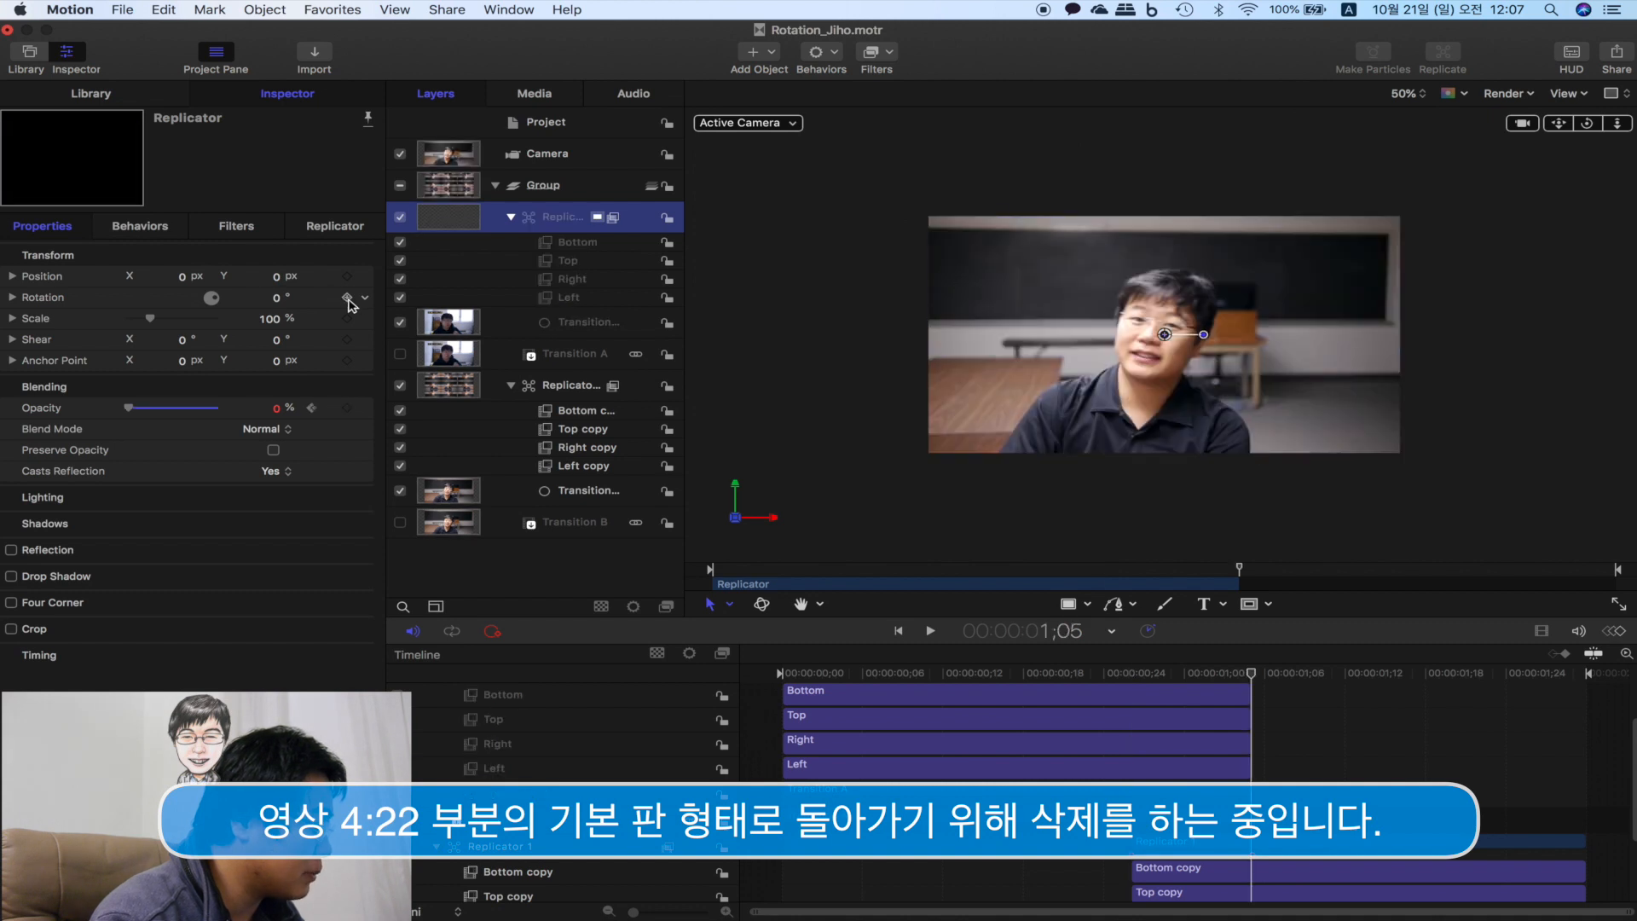
{"action": "left_click", "coordinate": [556, 386]}
{"action": "left_click", "coordinate": [330, 298]}
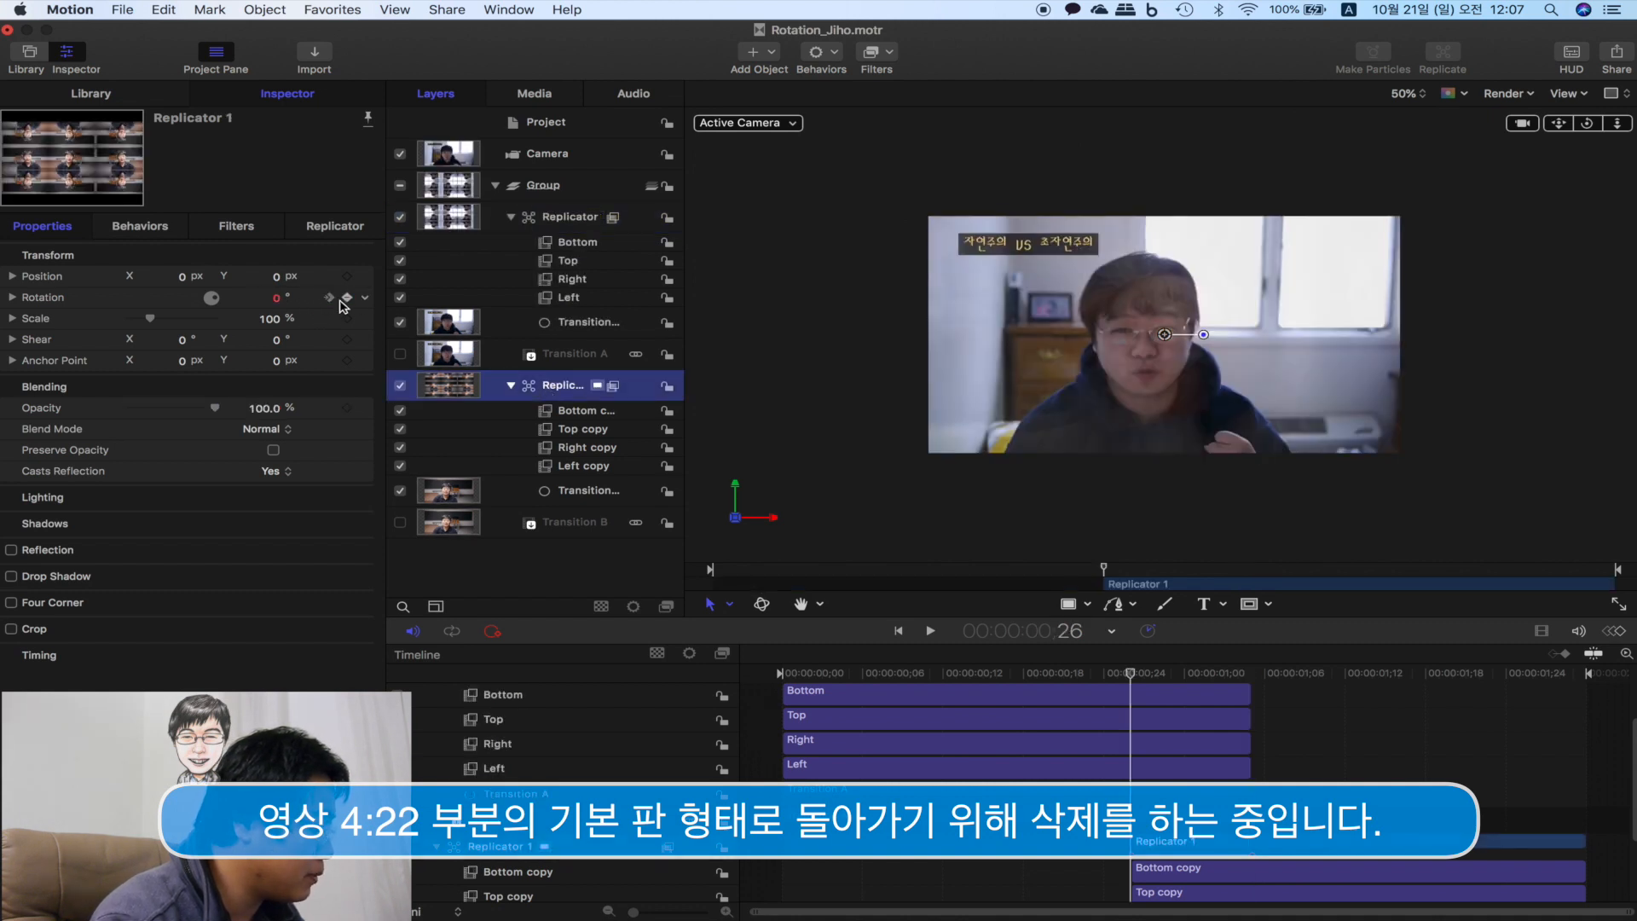
{"action": "left_click", "coordinate": [347, 299]}
{"action": "left_click", "coordinate": [351, 299]}
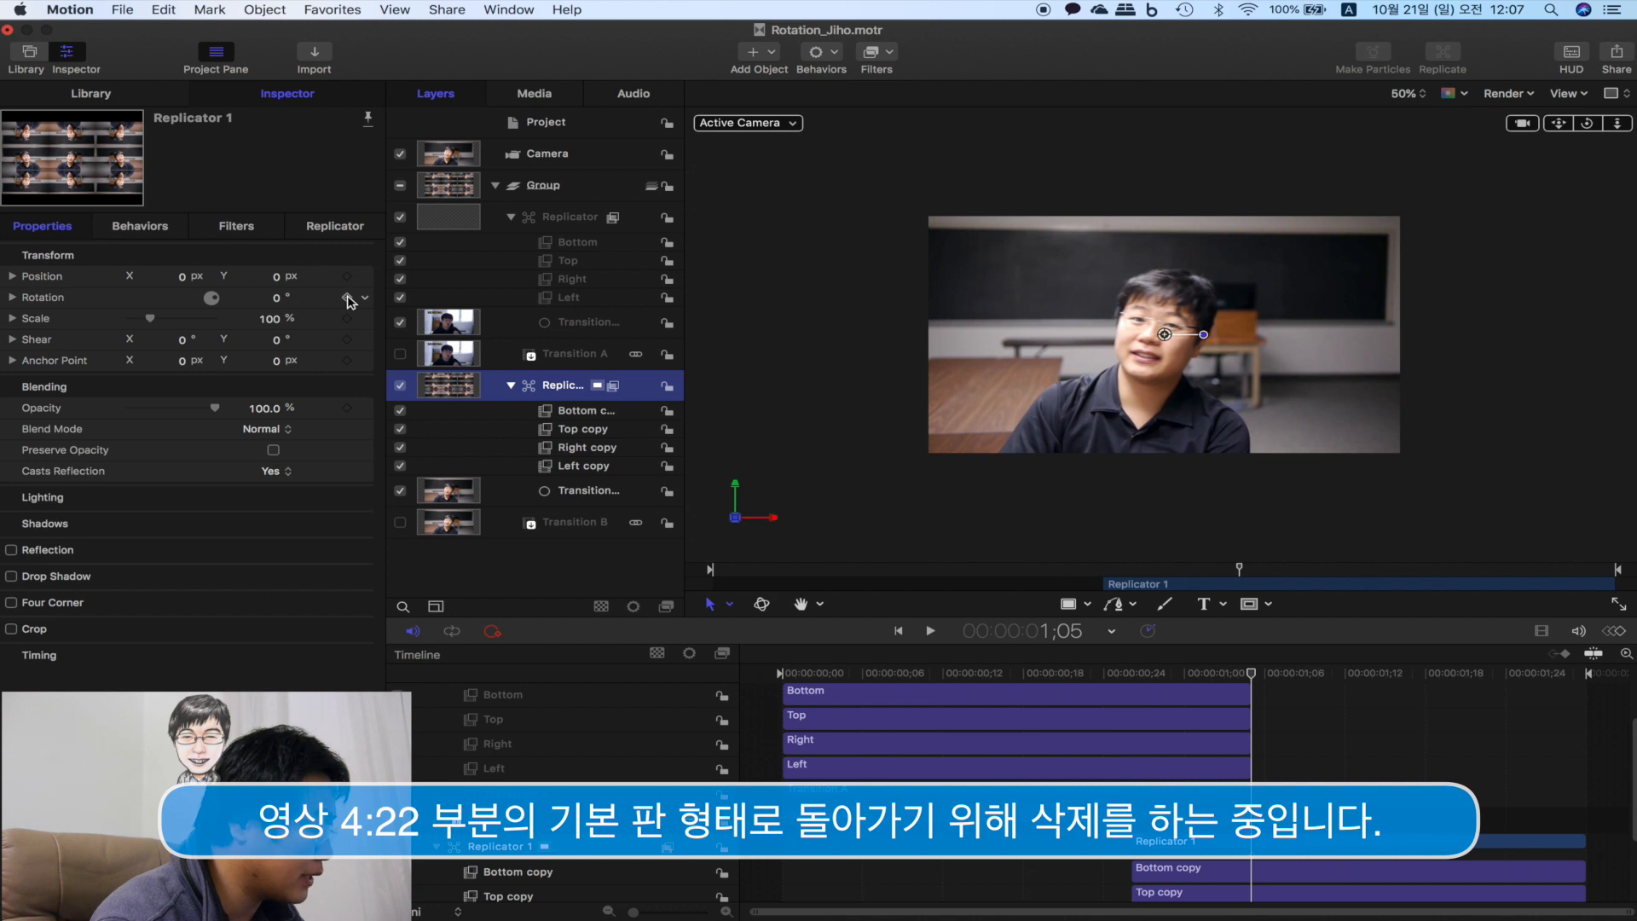
- Delete the Opacity keyframes at frames 29 and 26 from the Transition A replicator
{"action": "left_click", "coordinate": [583, 225]}
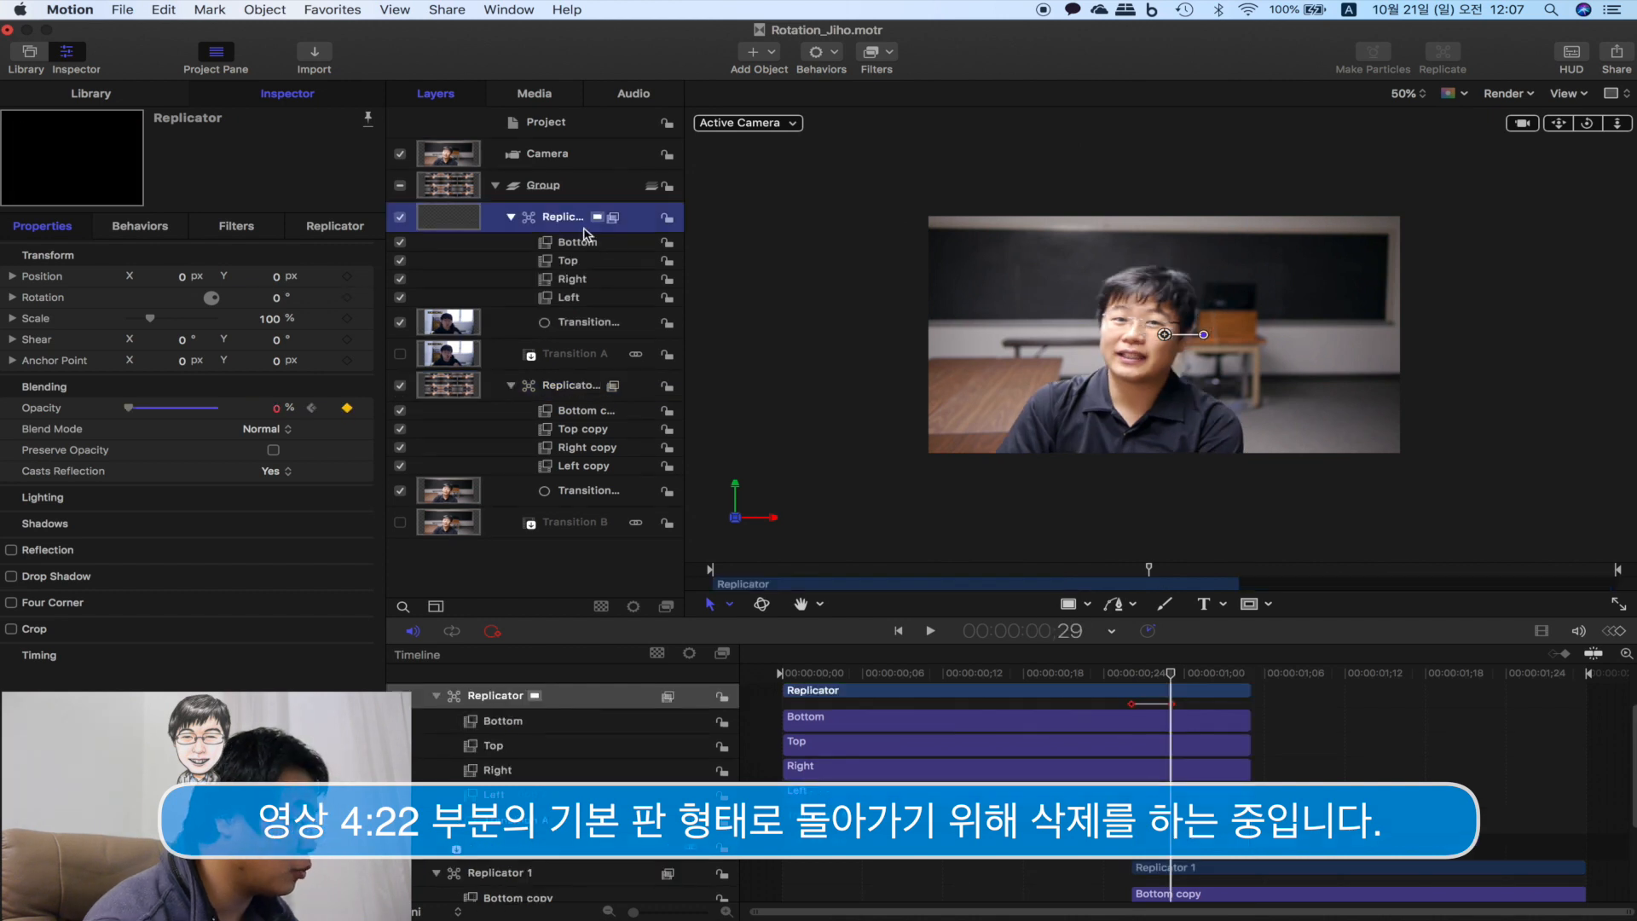
{"action": "left_click", "coordinate": [347, 409]}
{"action": "left_click", "coordinate": [313, 409]}
{"action": "left_click", "coordinate": [347, 409]}
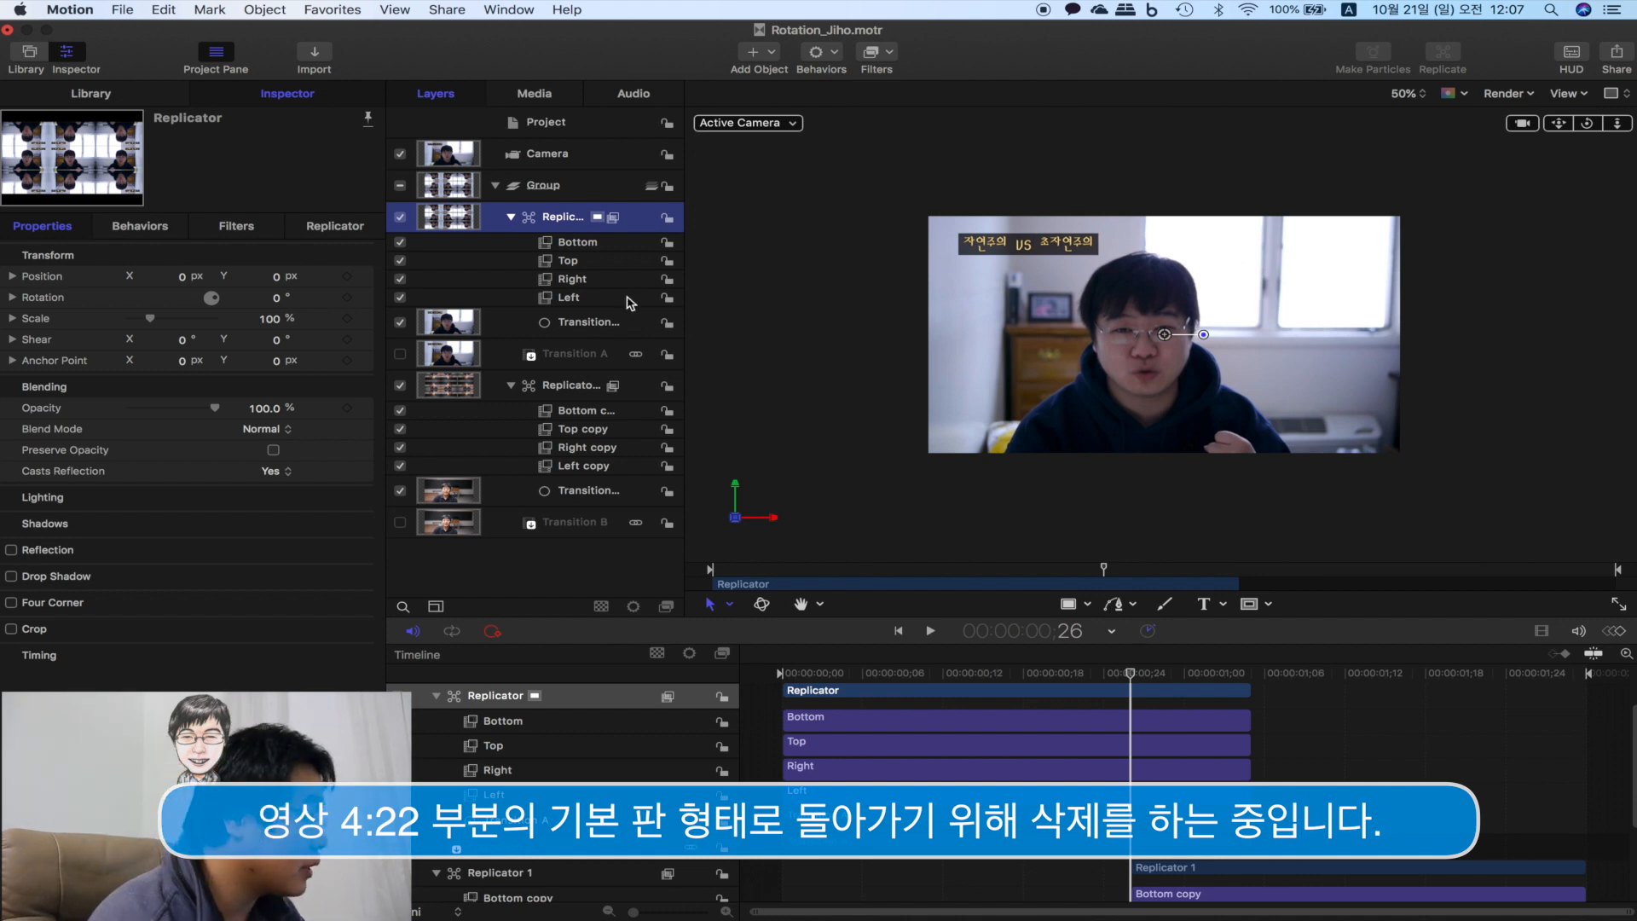
- Find the Move behavior in the library and apply it to both replicators
{"action": "left_click", "coordinate": [60, 93]}
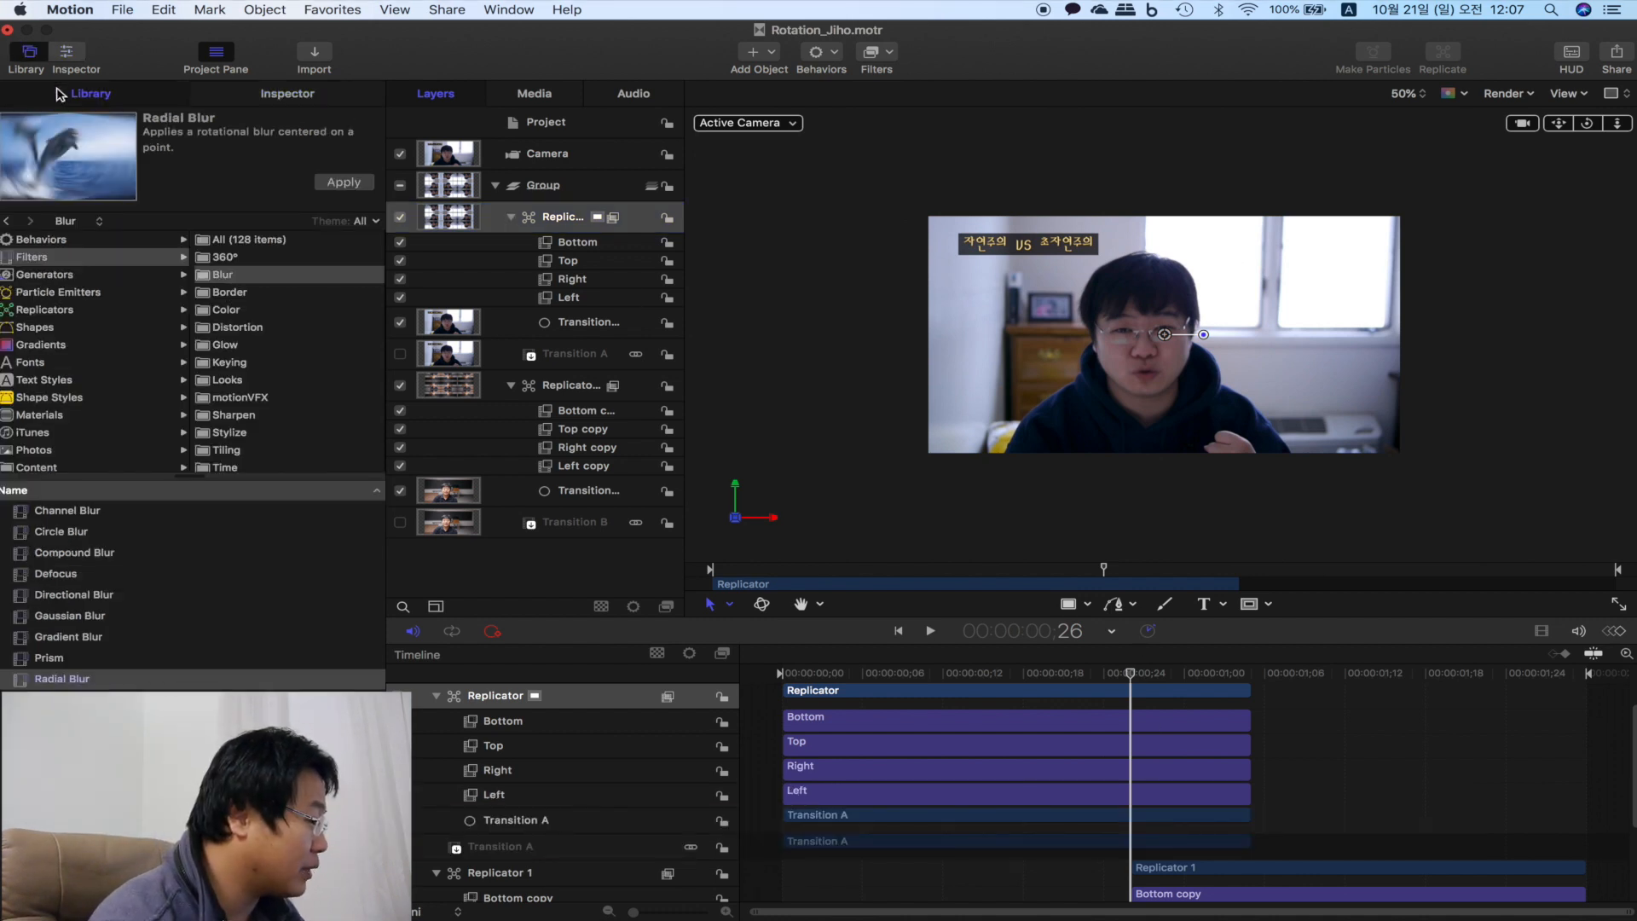
{"action": "left_click", "coordinate": [49, 243]}
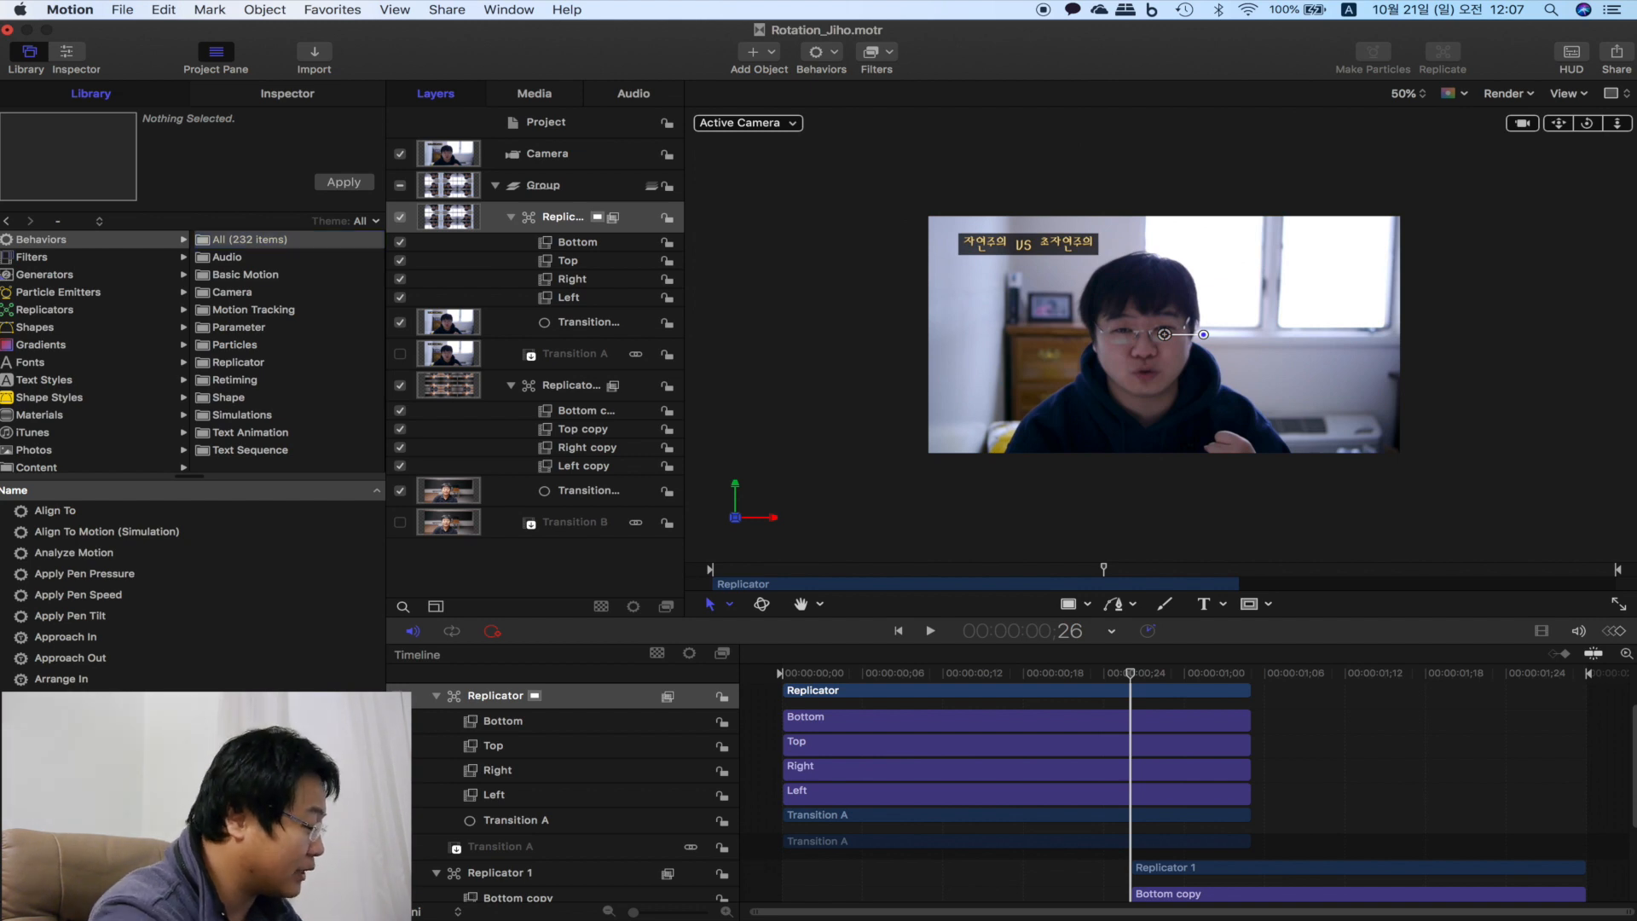
{"action": "type", "text": "move"}
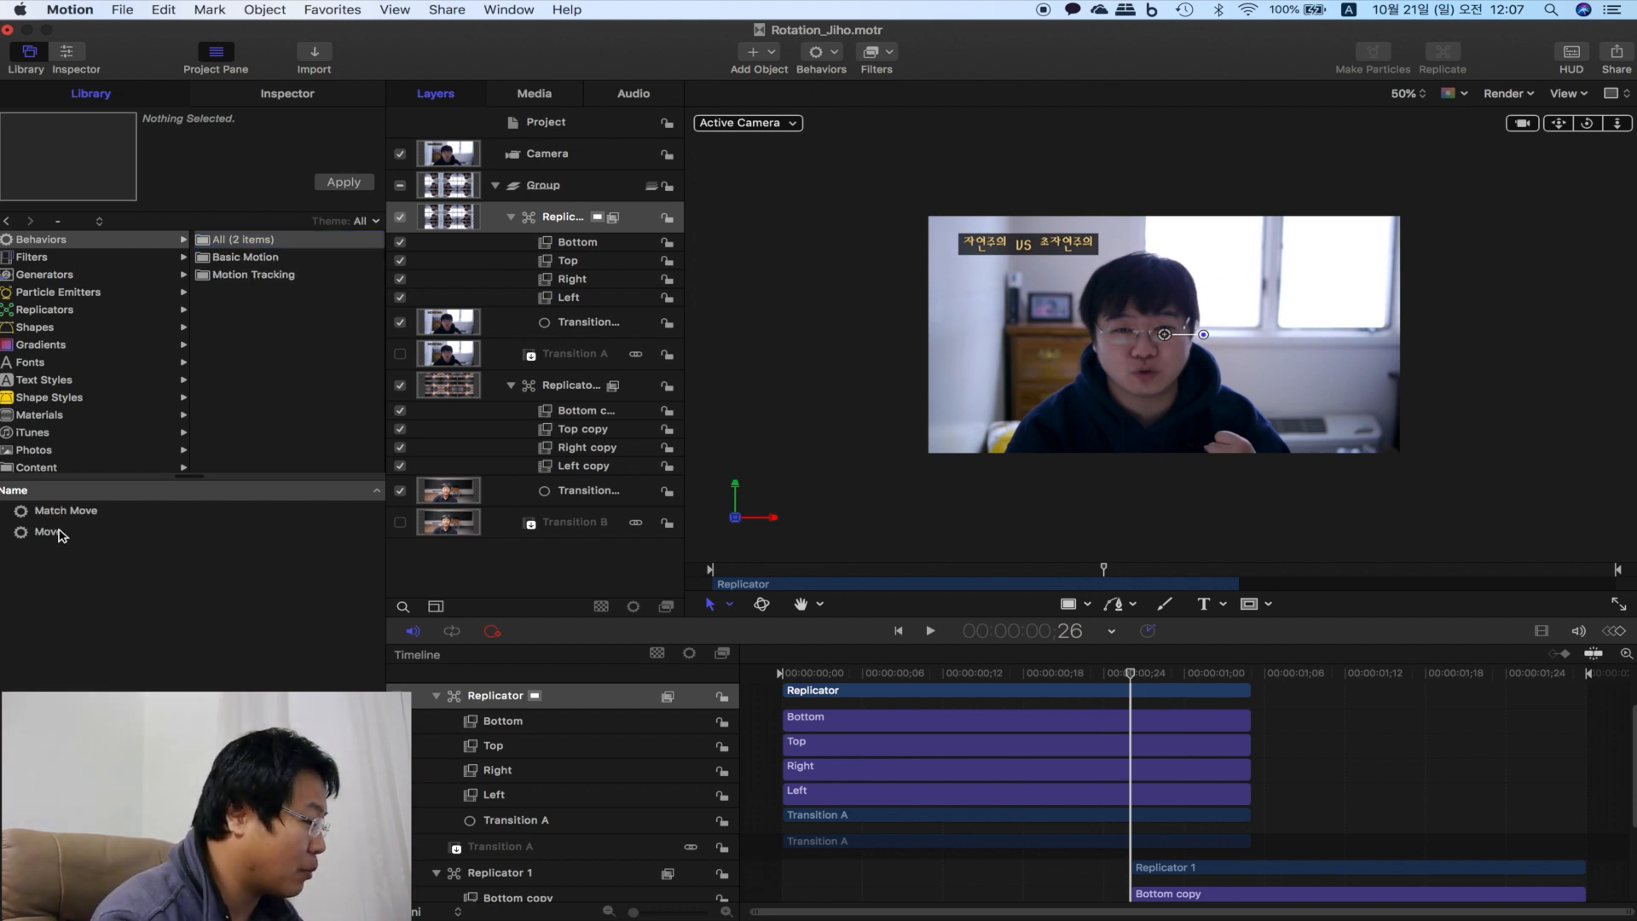
{"action": "left_click", "coordinate": [59, 534]}
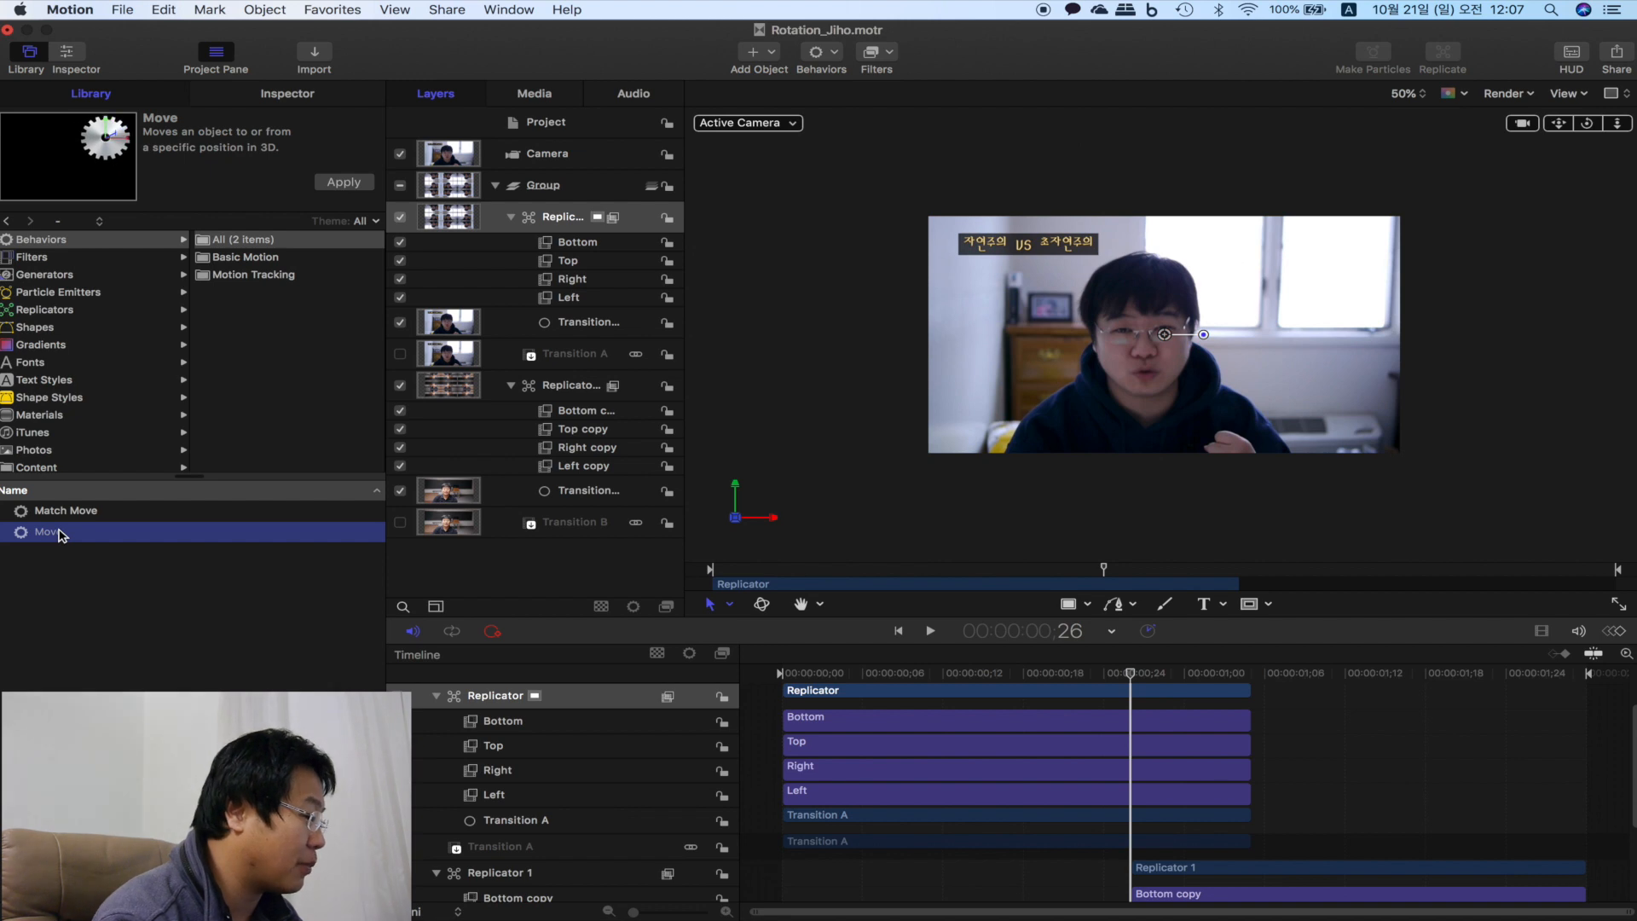
{"action": "left_click_drag", "start_coordinate": [59, 534], "coordinate": [546, 219]}
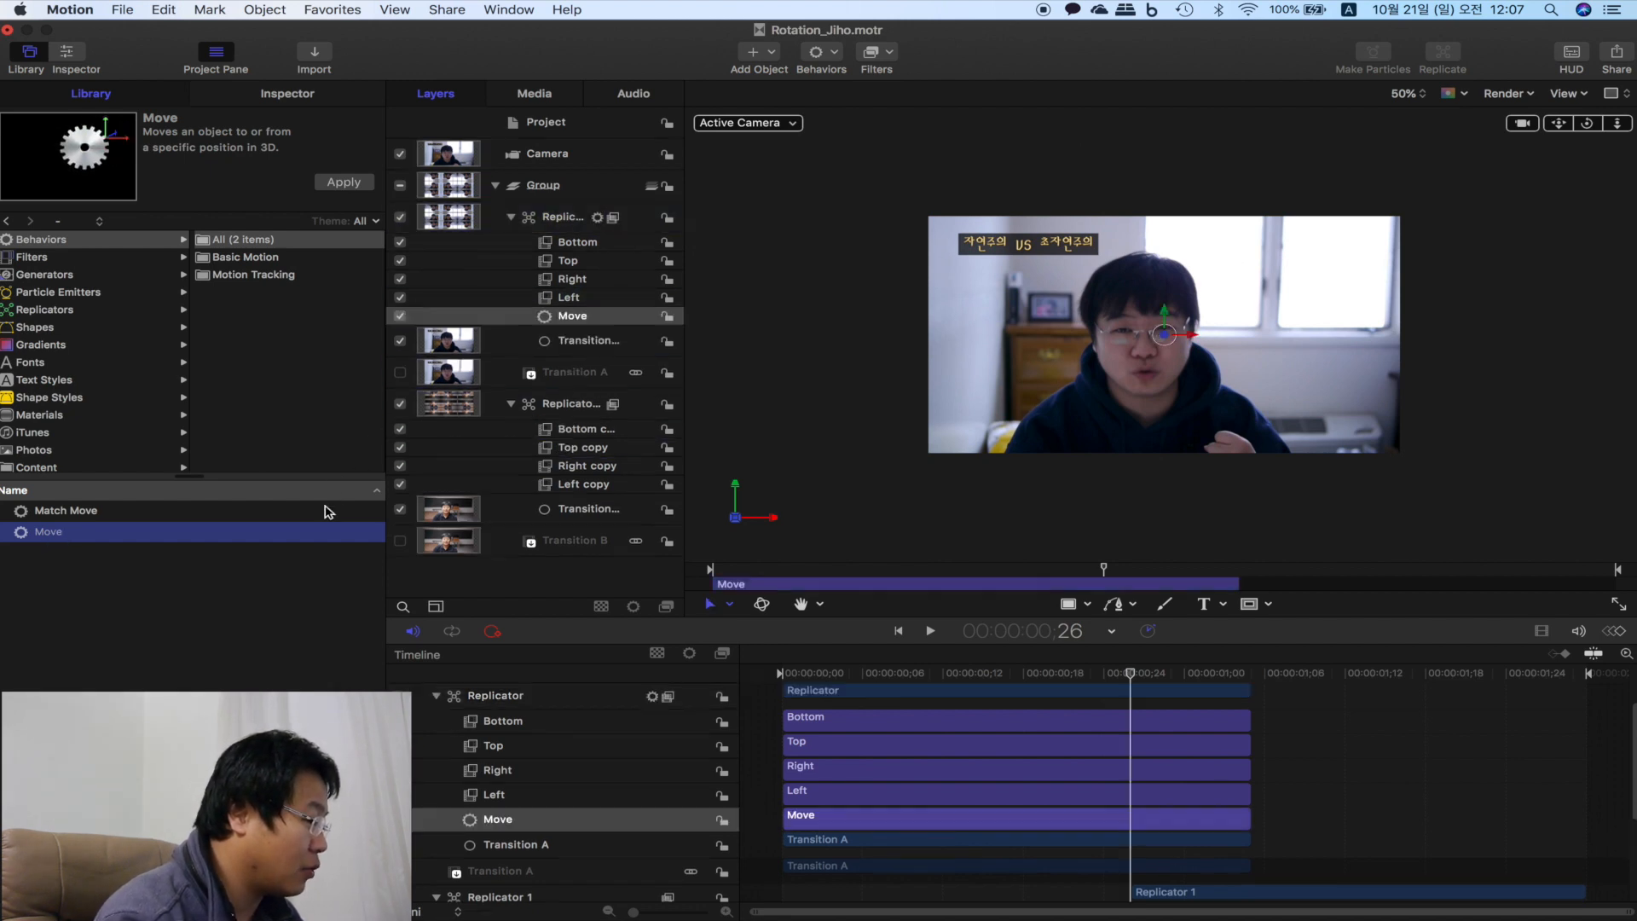
{"action": "left_click_drag", "start_coordinate": [52, 533], "coordinate": [561, 411]}
- Keyframe the Position of the Transition A replicator's Move behavior at frame 26 and at 1;05, keeping X and Y at 0 px
{"action": "left_click", "coordinate": [580, 317]}
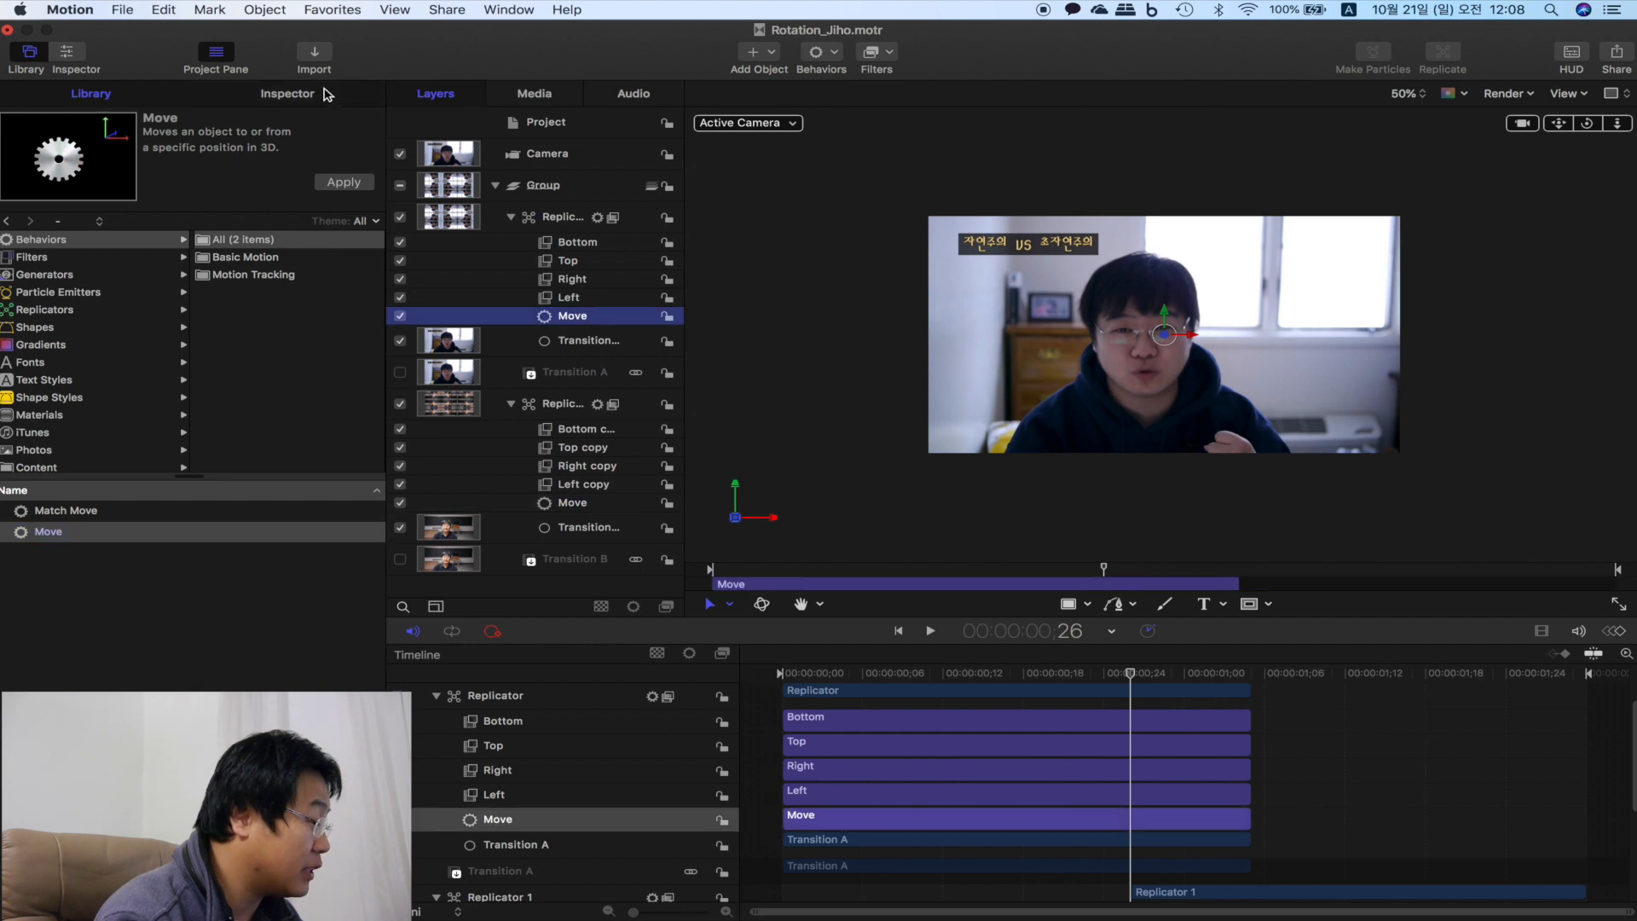
{"action": "left_click", "coordinate": [287, 94]}
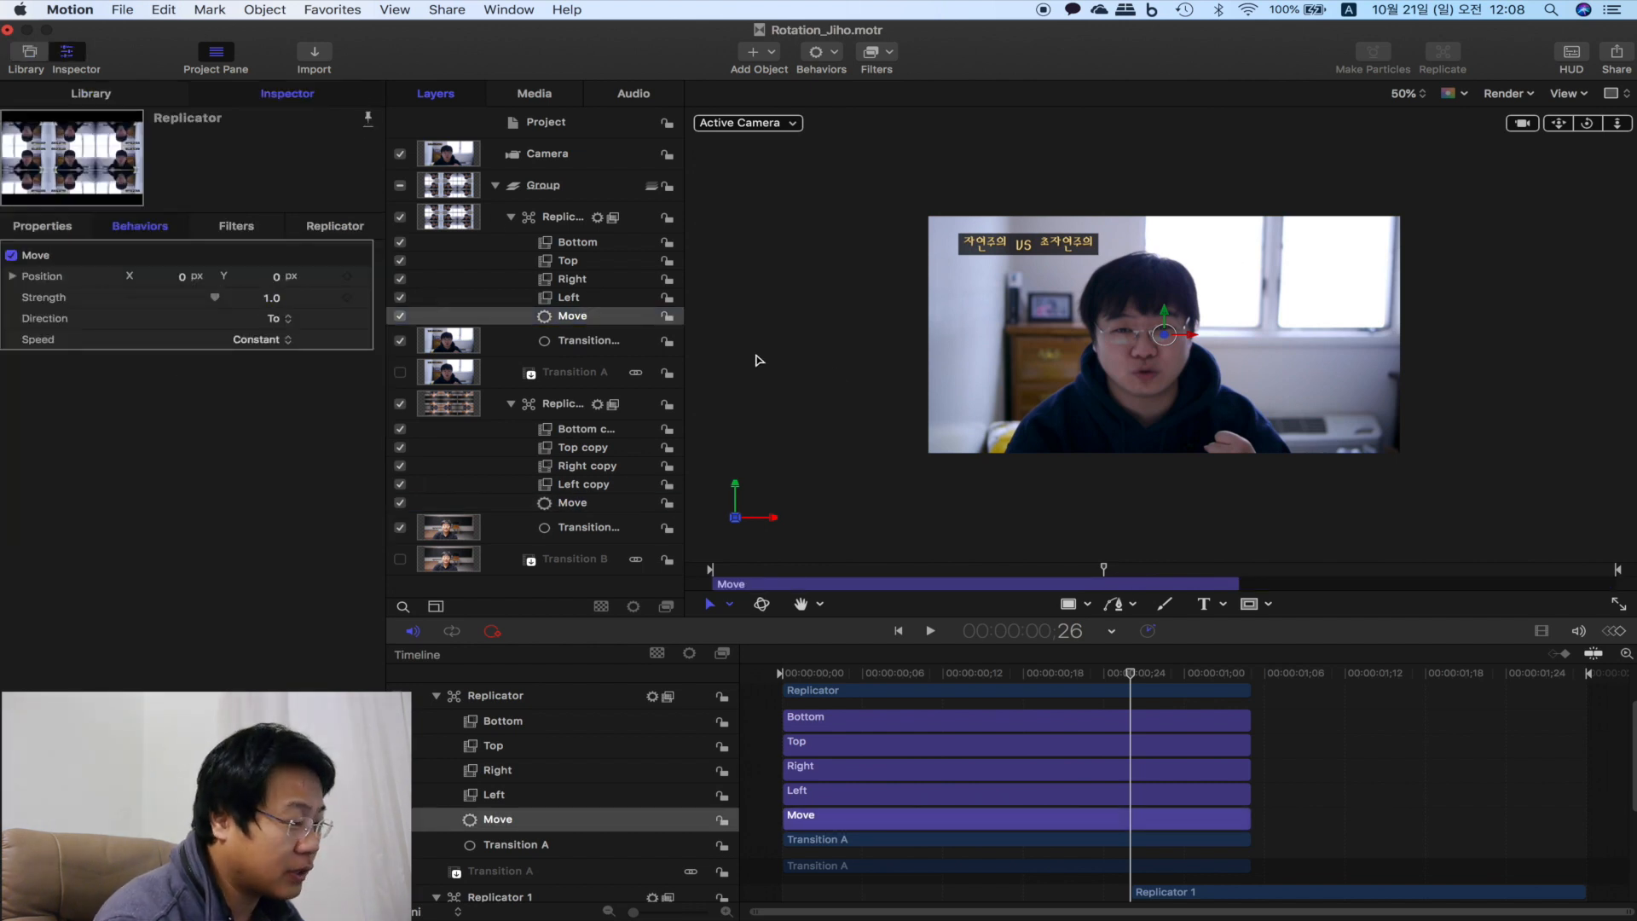
{"action": "scroll", "coordinate": [1135, 678], "scroll_direction": "up", "scroll_amount": 3}
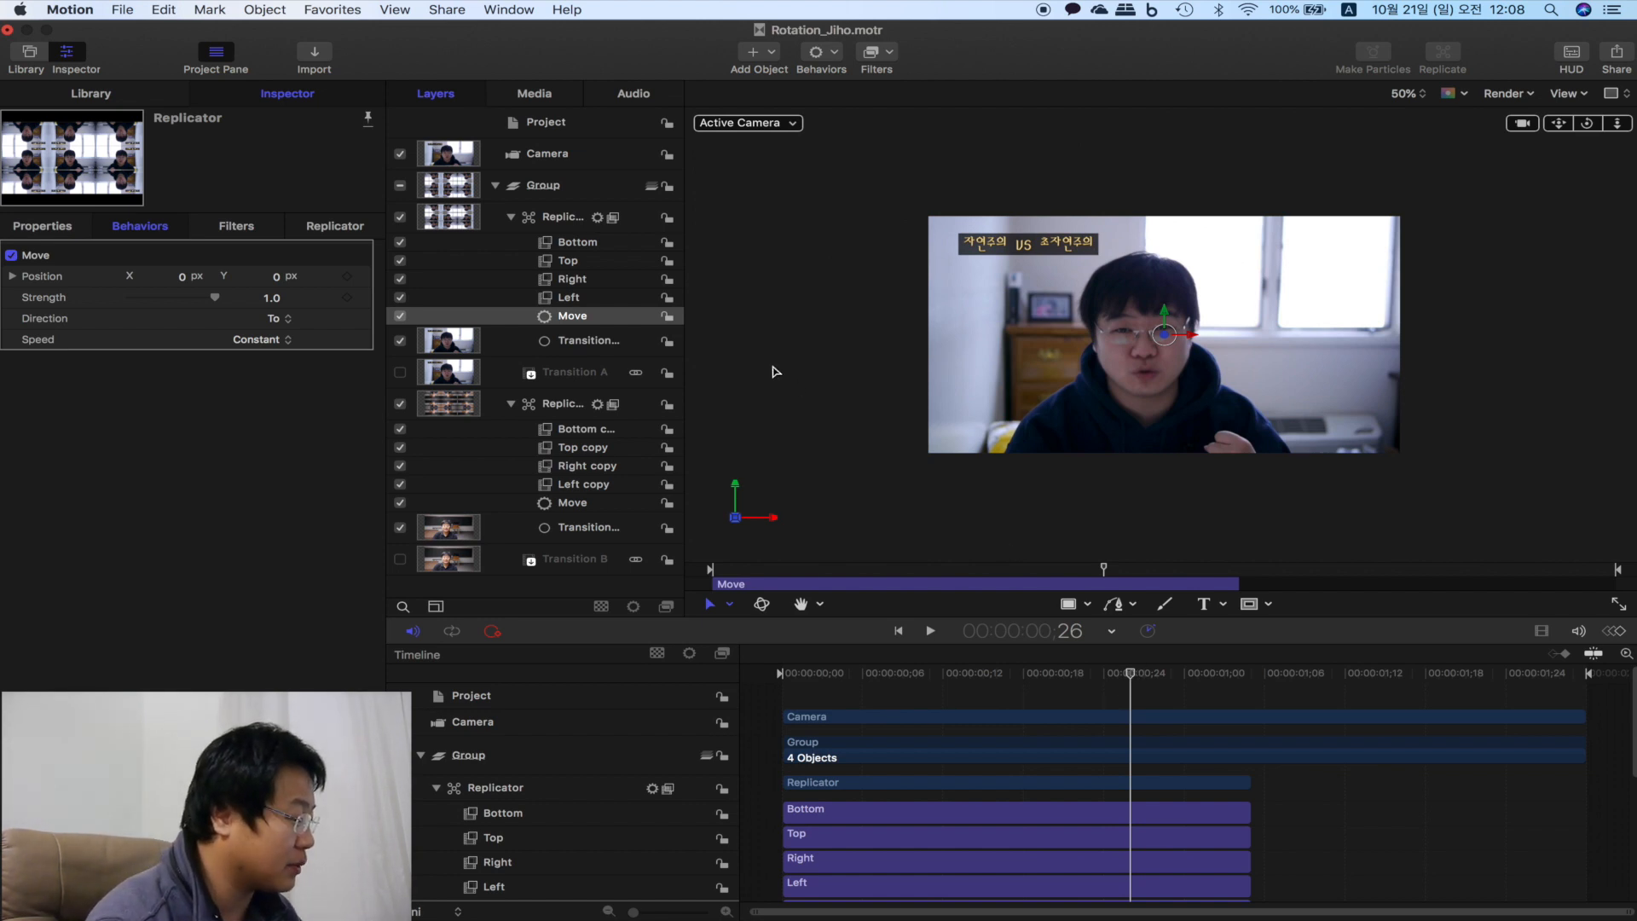
{"action": "scroll", "coordinate": [1269, 786], "scroll_direction": "down", "scroll_amount": 6}
{"action": "scroll", "coordinate": [1273, 790], "scroll_direction": "up", "scroll_amount": 3}
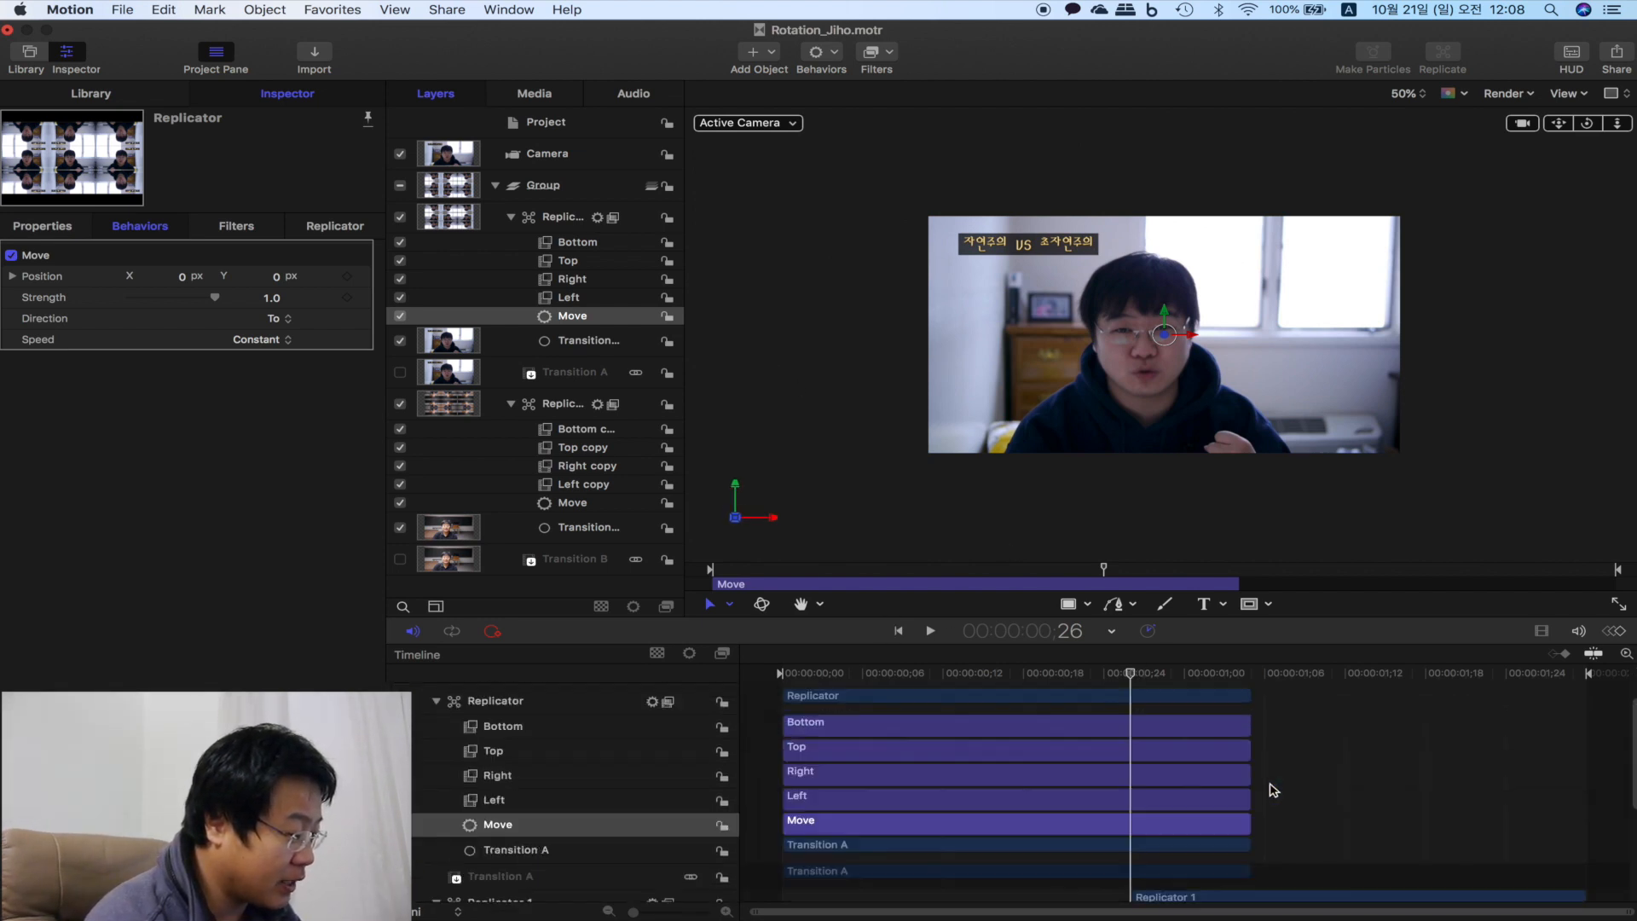
{"action": "scroll", "coordinate": [1272, 790], "scroll_direction": "up", "scroll_amount": 1}
{"action": "scroll", "coordinate": [1135, 674], "scroll_direction": "down", "scroll_amount": 3}
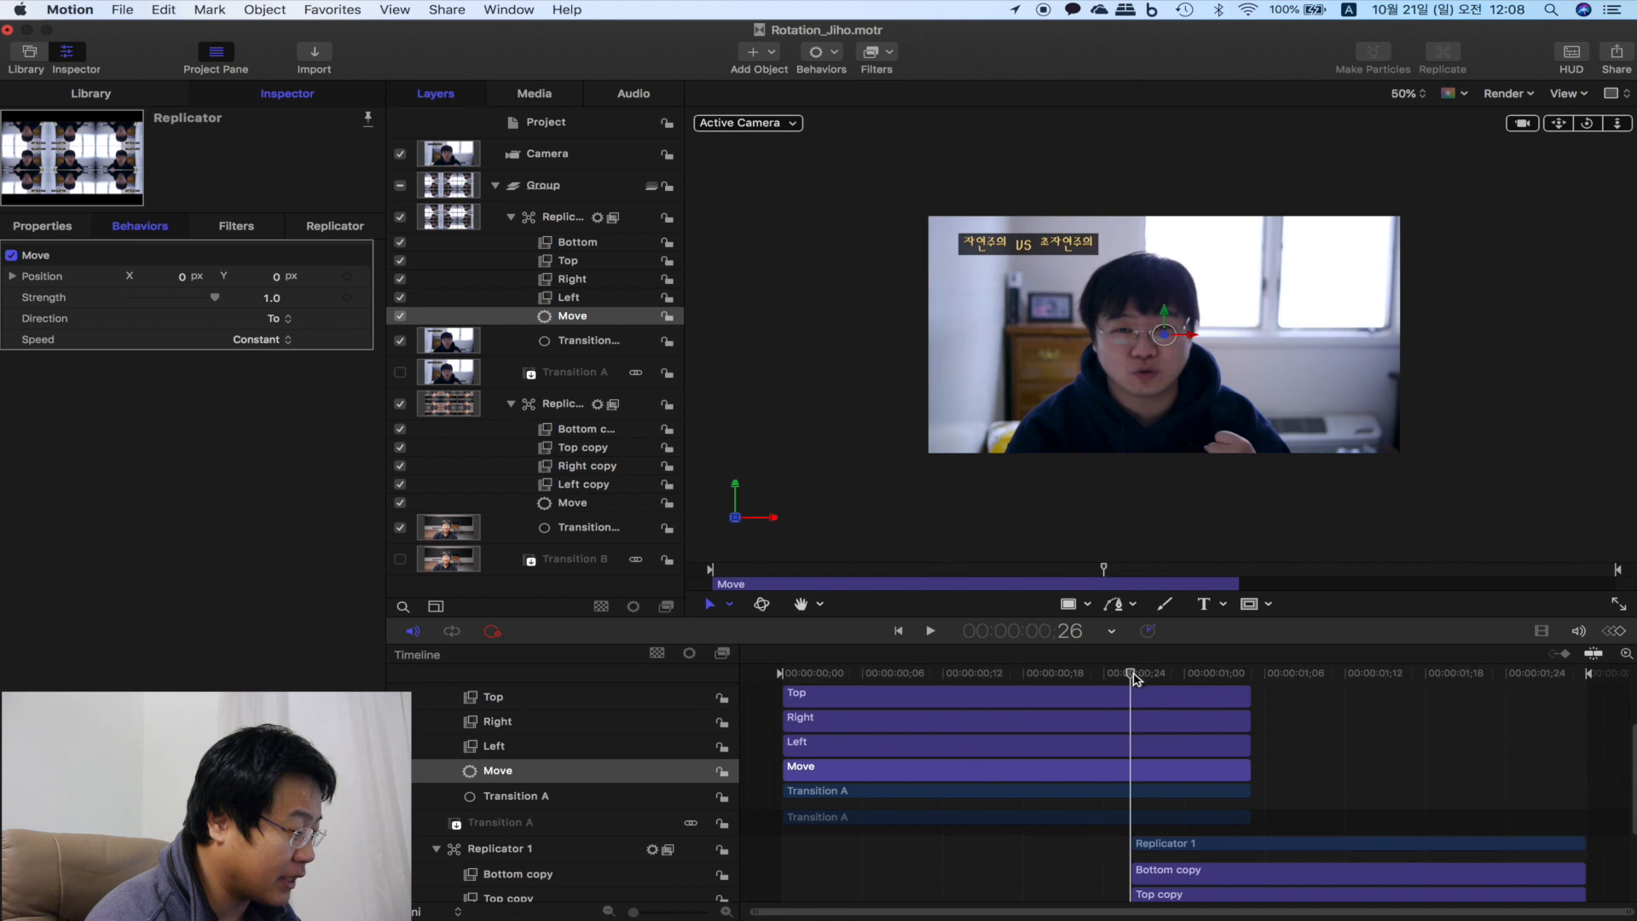
{"action": "scroll", "coordinate": [1135, 677], "scroll_direction": "up", "scroll_amount": 6}
{"action": "left_click", "coordinate": [347, 276]}
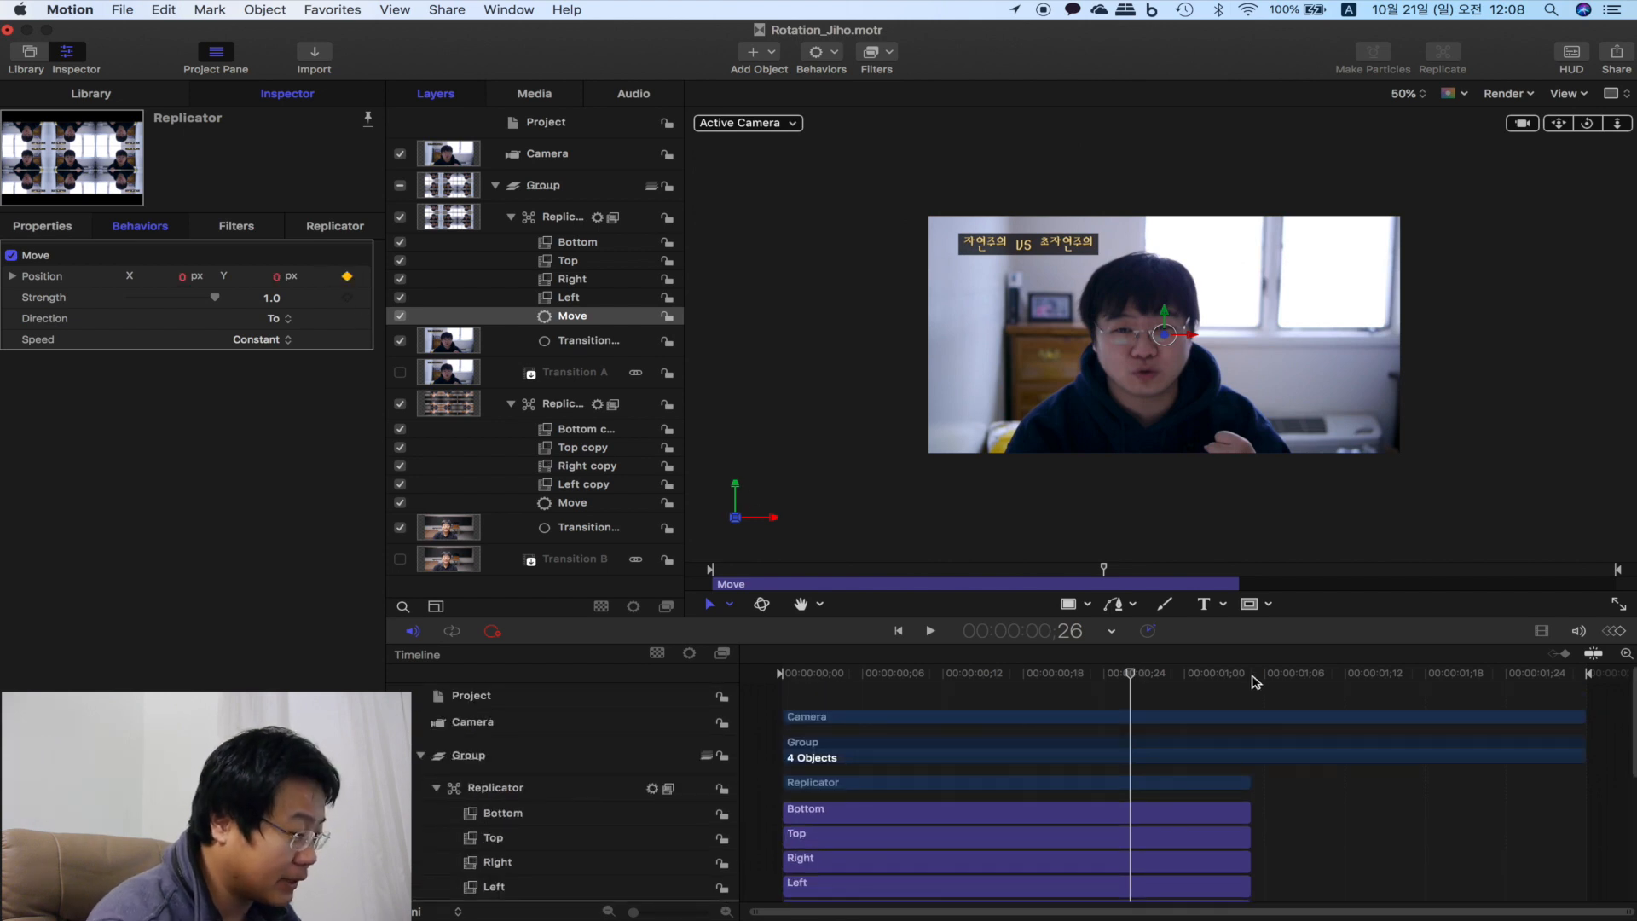
{"action": "left_click", "coordinate": [1254, 679]}
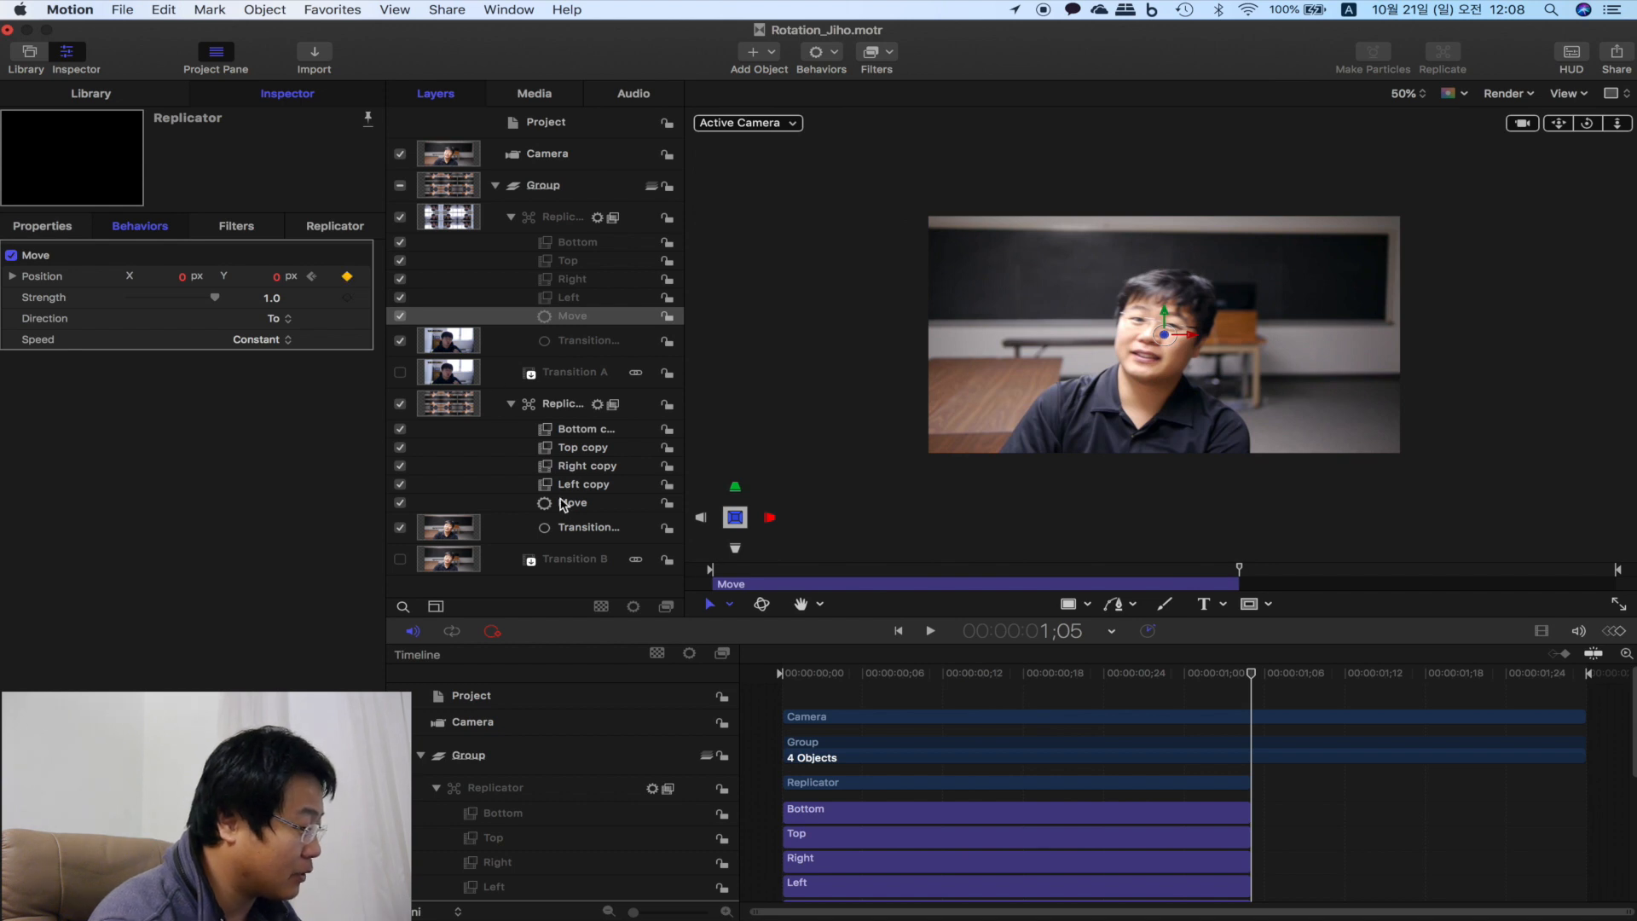
- Keyframe the Position of Replicator 1's Move behavior at 1;05 and frame 26, with X and Y at 0 px
{"action": "left_click", "coordinate": [588, 504]}
{"action": "left_click", "coordinate": [347, 276]}
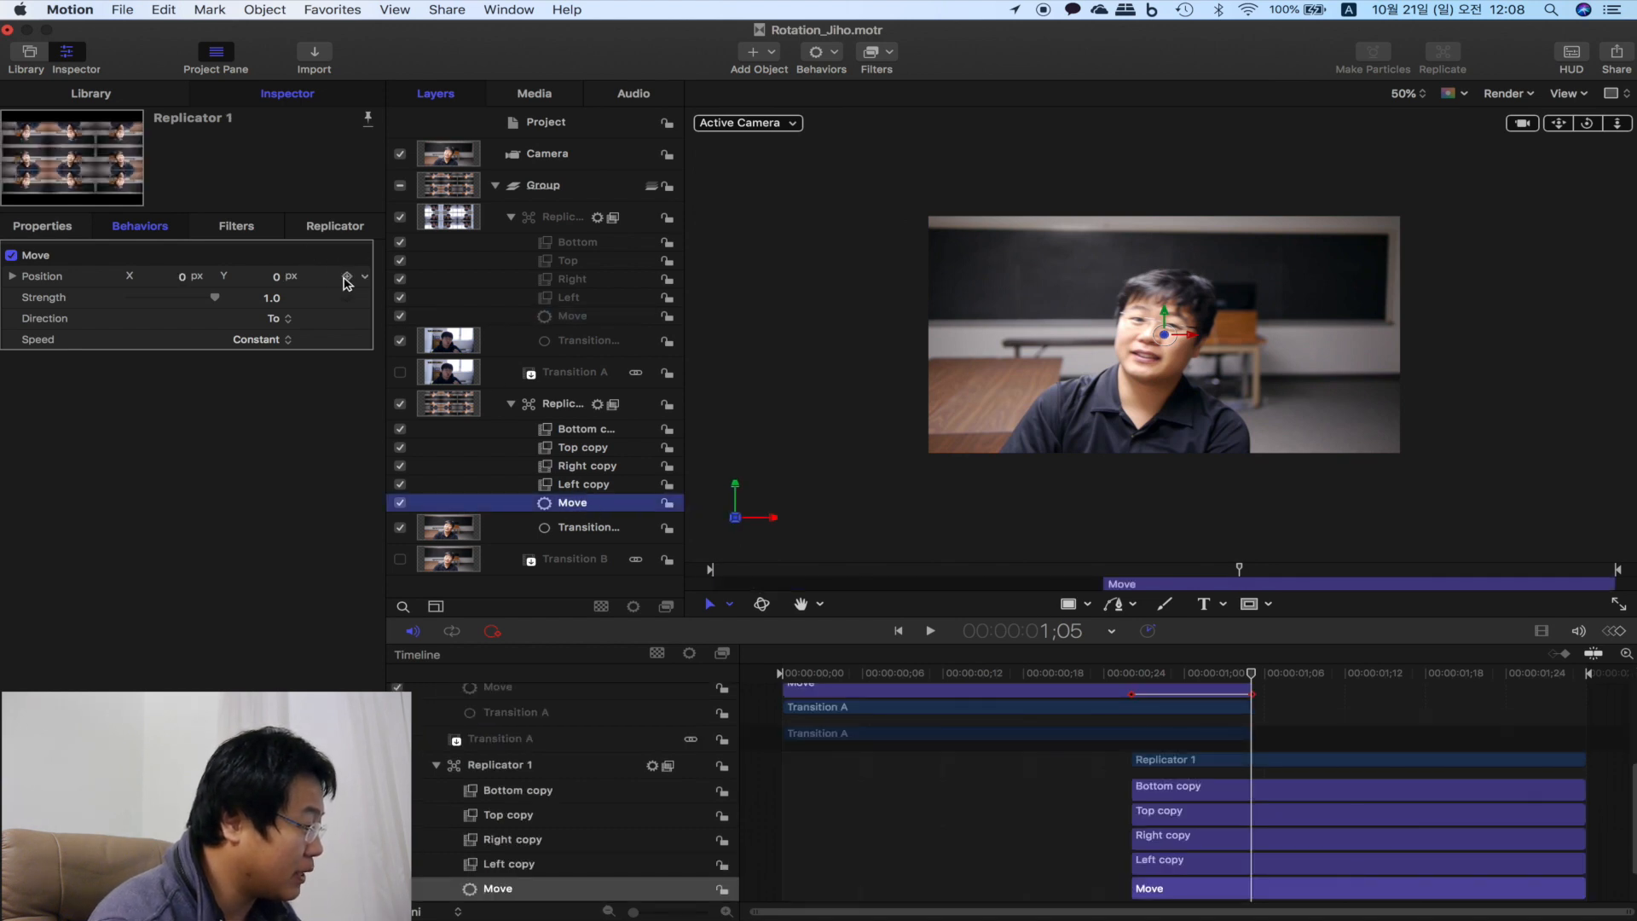
{"action": "left_click_drag", "start_coordinate": [1151, 680], "coordinate": [1131, 680]}
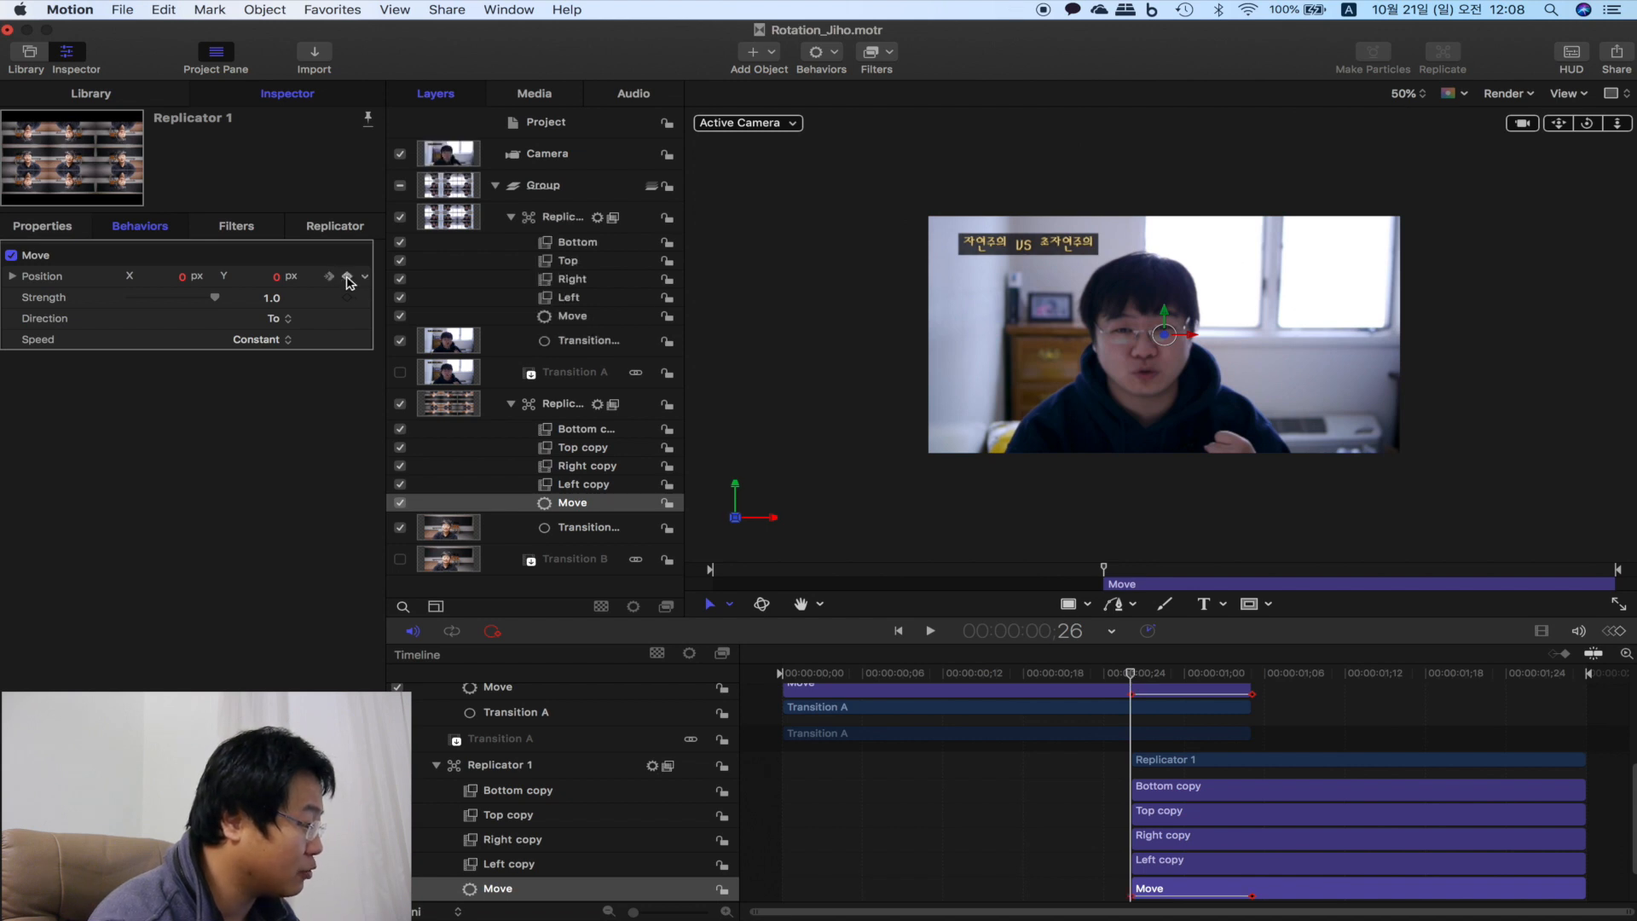
{"action": "left_click", "coordinate": [987, 697]}
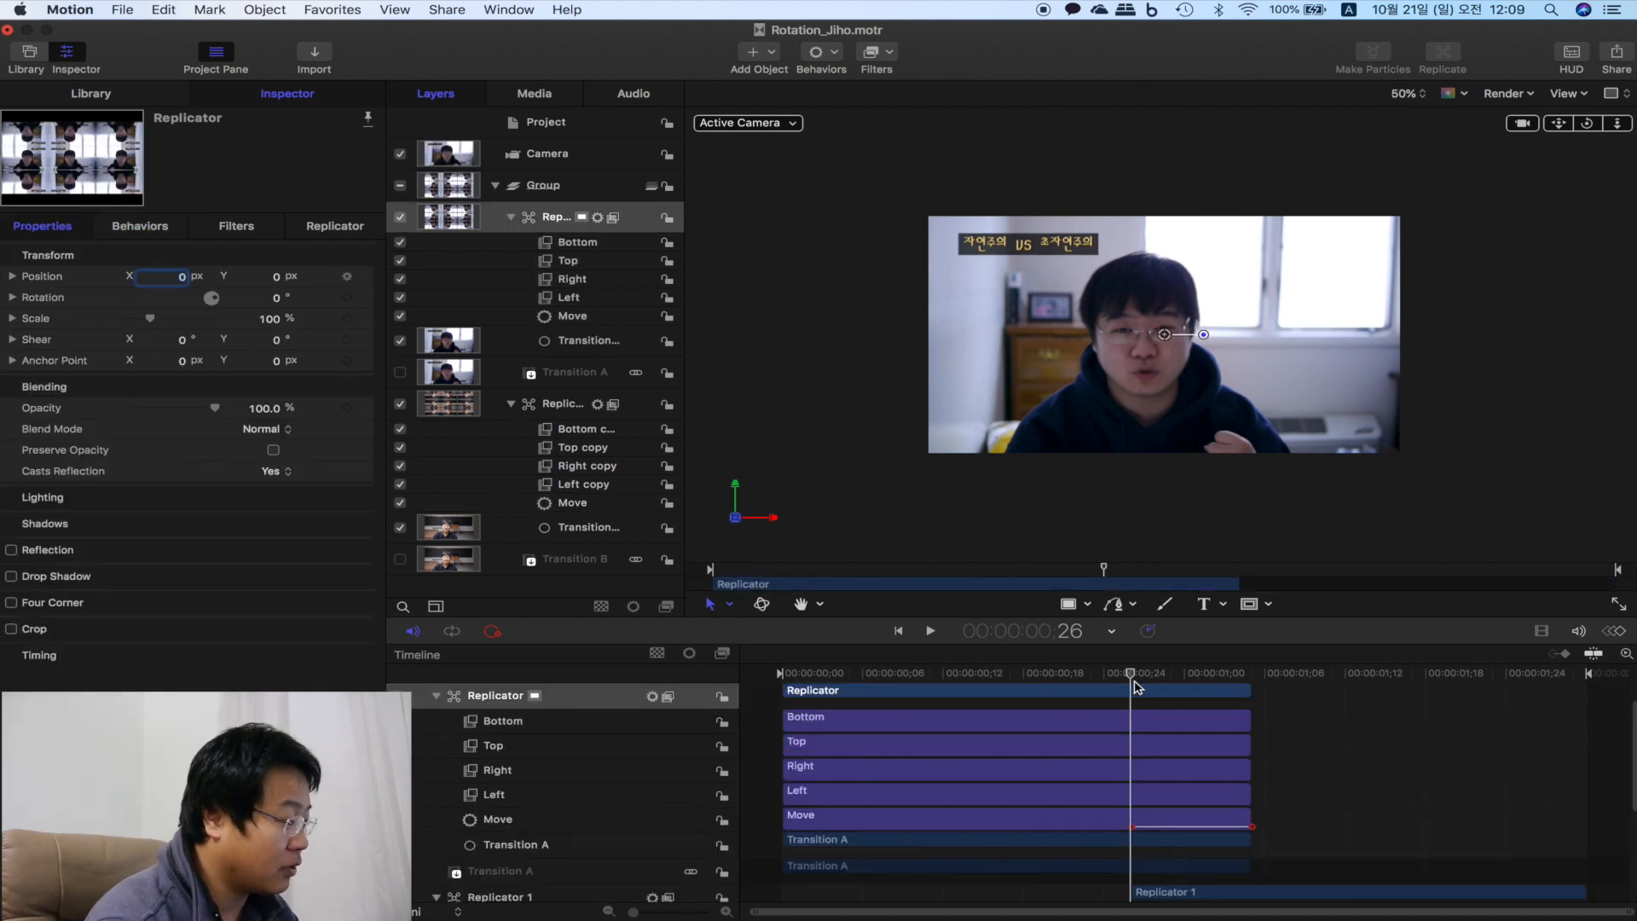
- Set the Position X of the Transition A replicator to 1920 px at 1;05
{"action": "key", "text": "shift+o"}
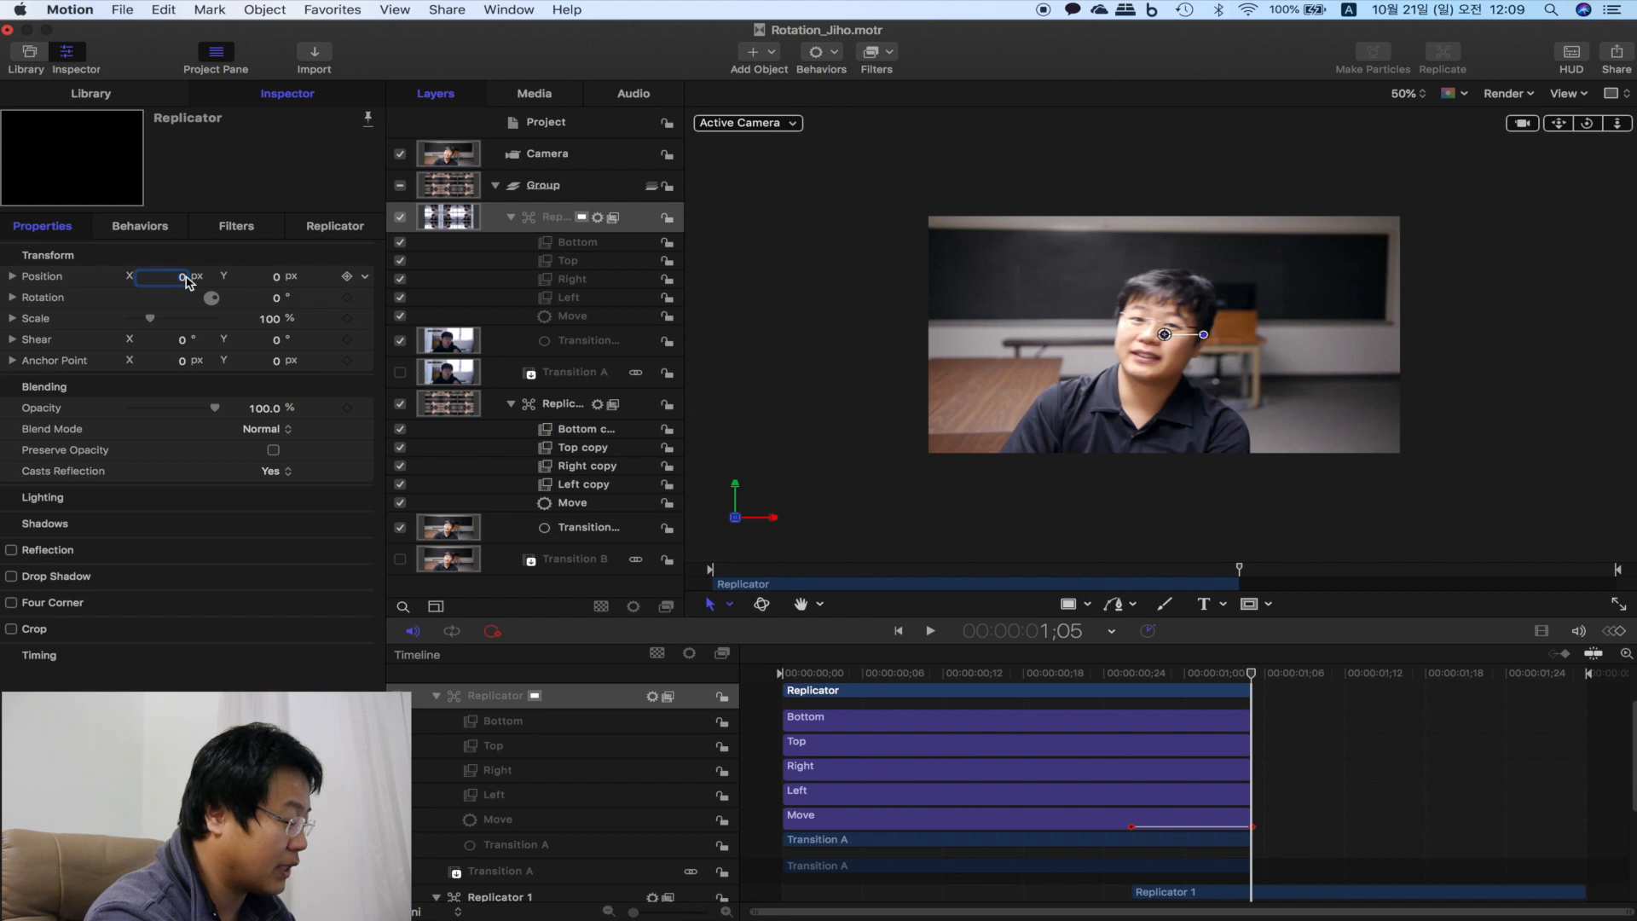
{"action": "type", "text": "1920"}
{"action": "key", "text": "Return"}
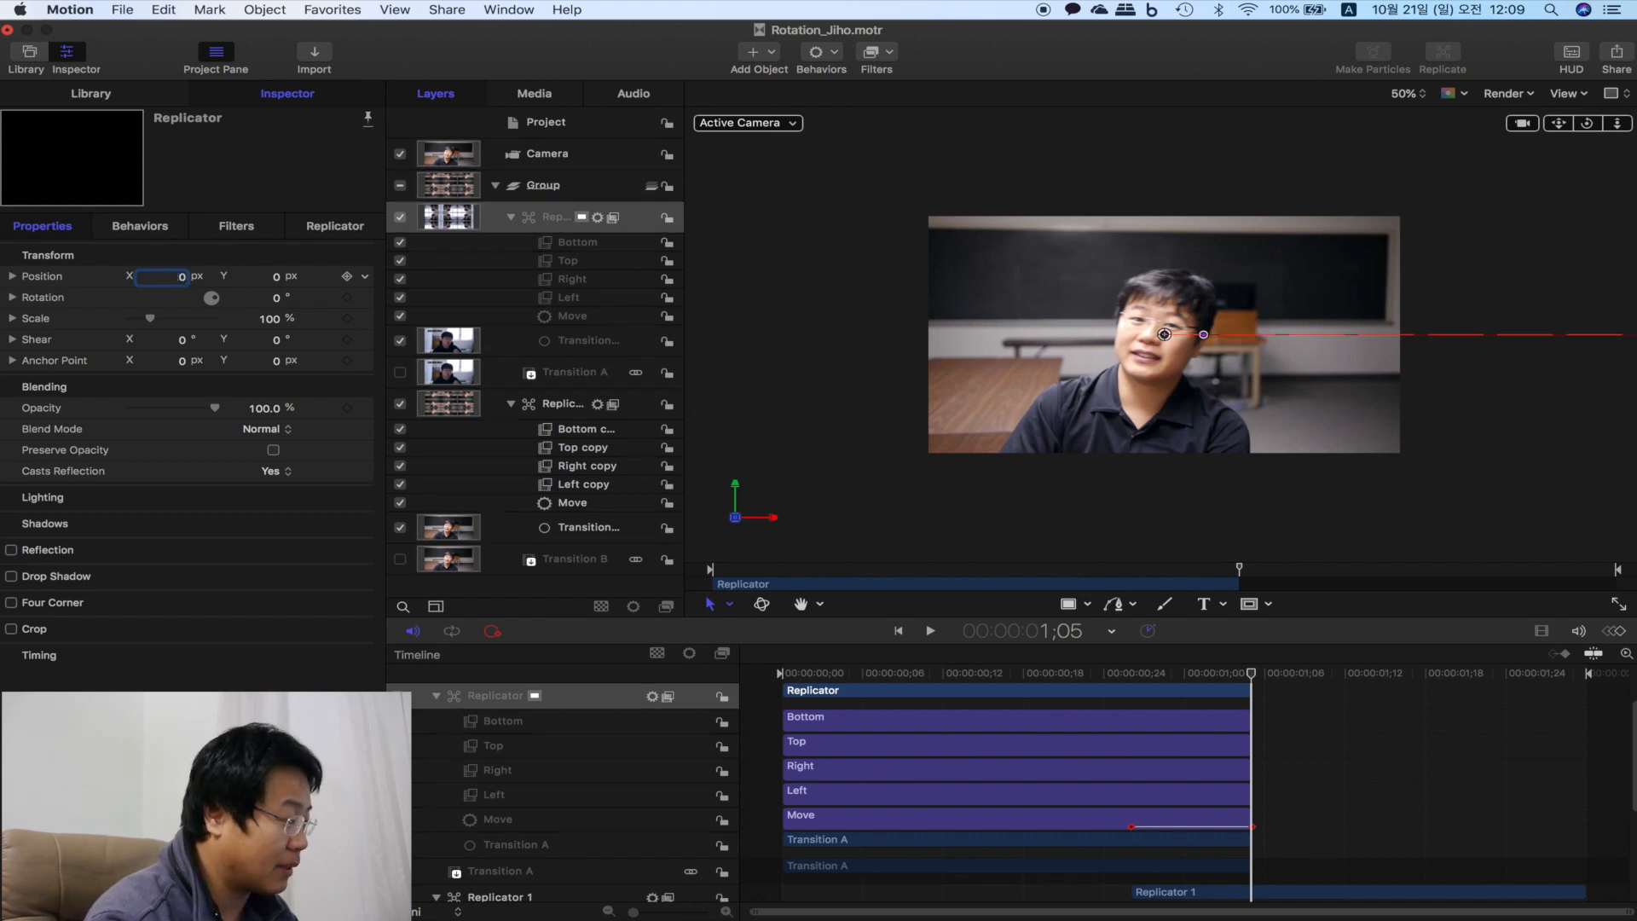
- Set the Position X of Replicator 1's Move behavior to -1920 px at the frame 26 keyframe
{"action": "scroll", "coordinate": [1058, 725], "scroll_direction": "down", "scroll_amount": 5}
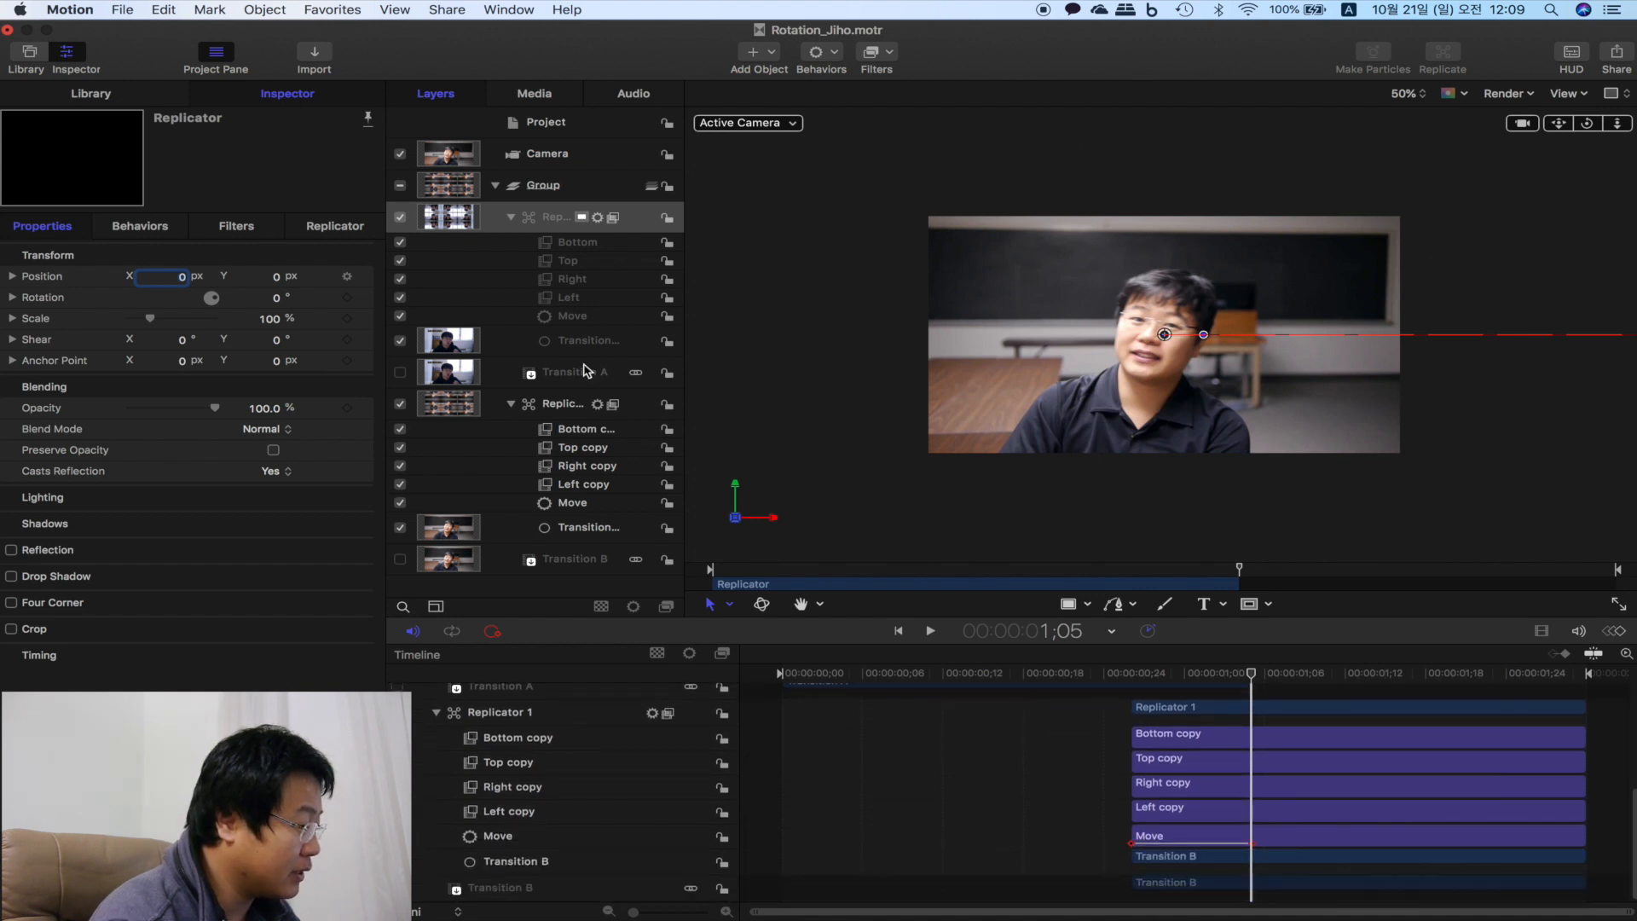
{"action": "left_click", "coordinate": [558, 404]}
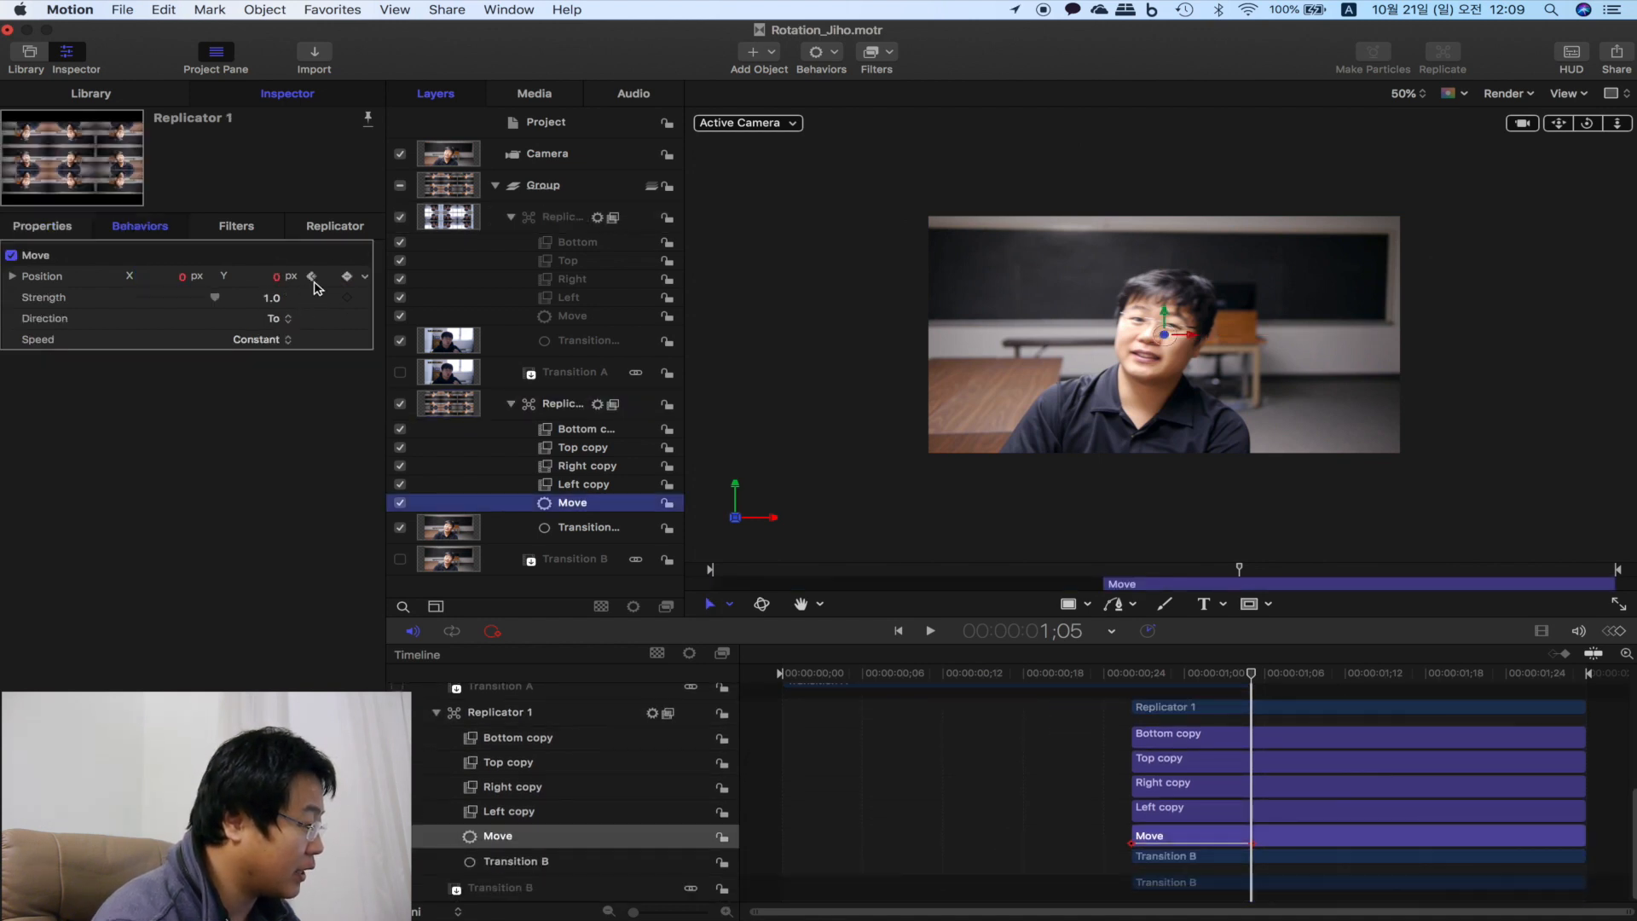
{"action": "left_click", "coordinate": [312, 278]}
{"action": "left_click", "coordinate": [180, 277]}
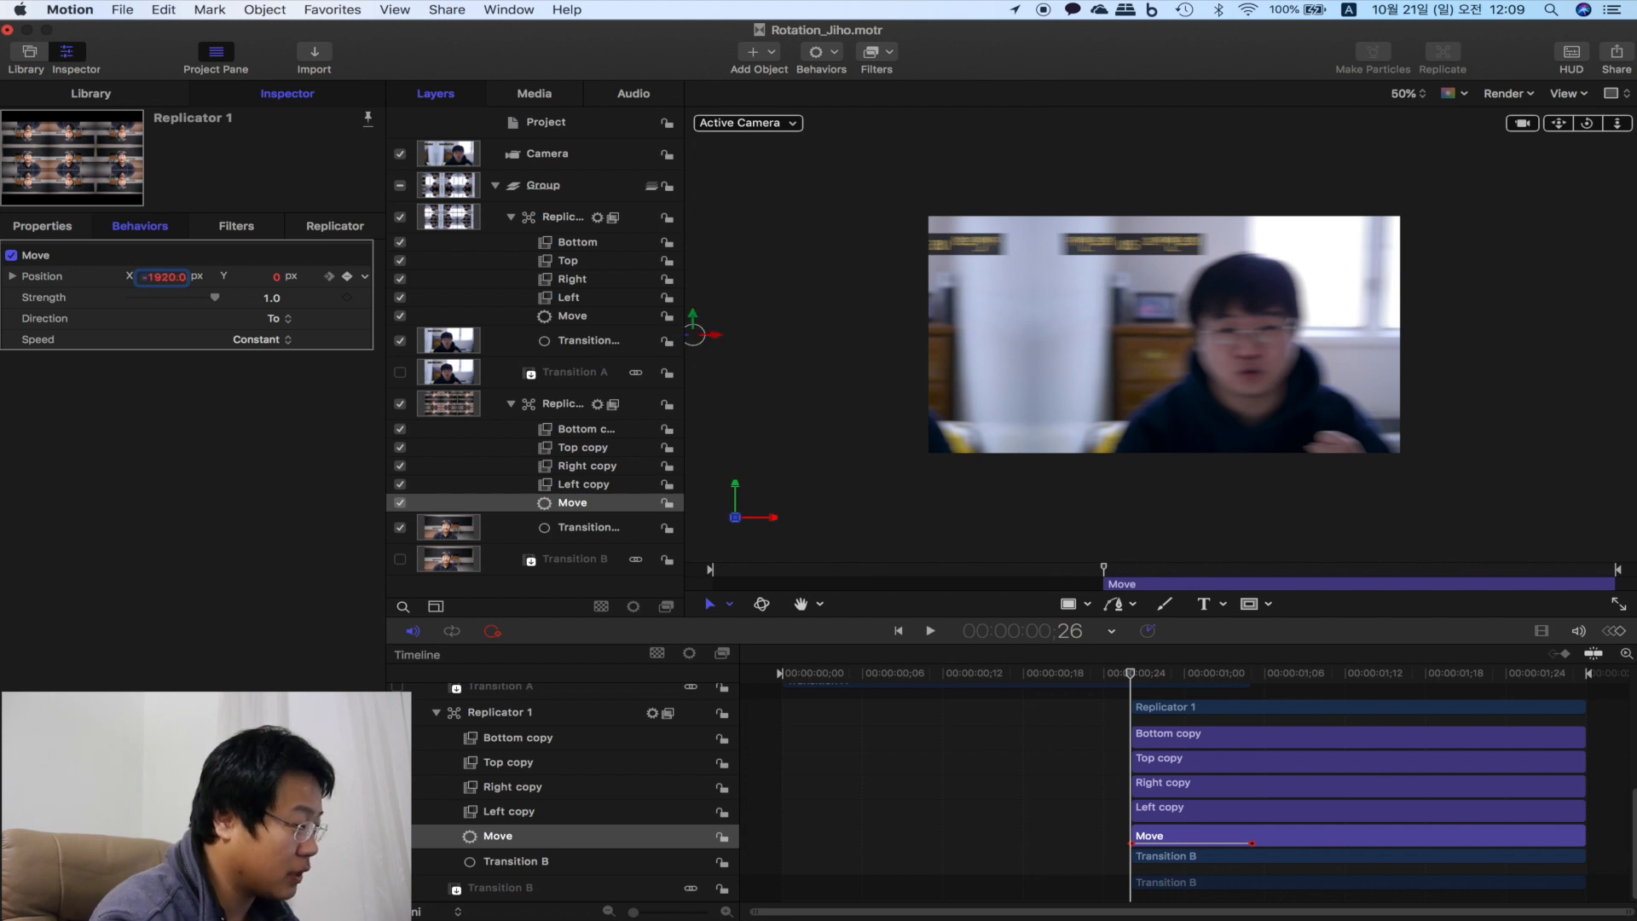
- Trim the Transition A replicator's Move behavior to start at frame 26 and Replicator 1's Move behavior to end at 1;05
{"action": "left_click", "coordinate": [1133, 678]}
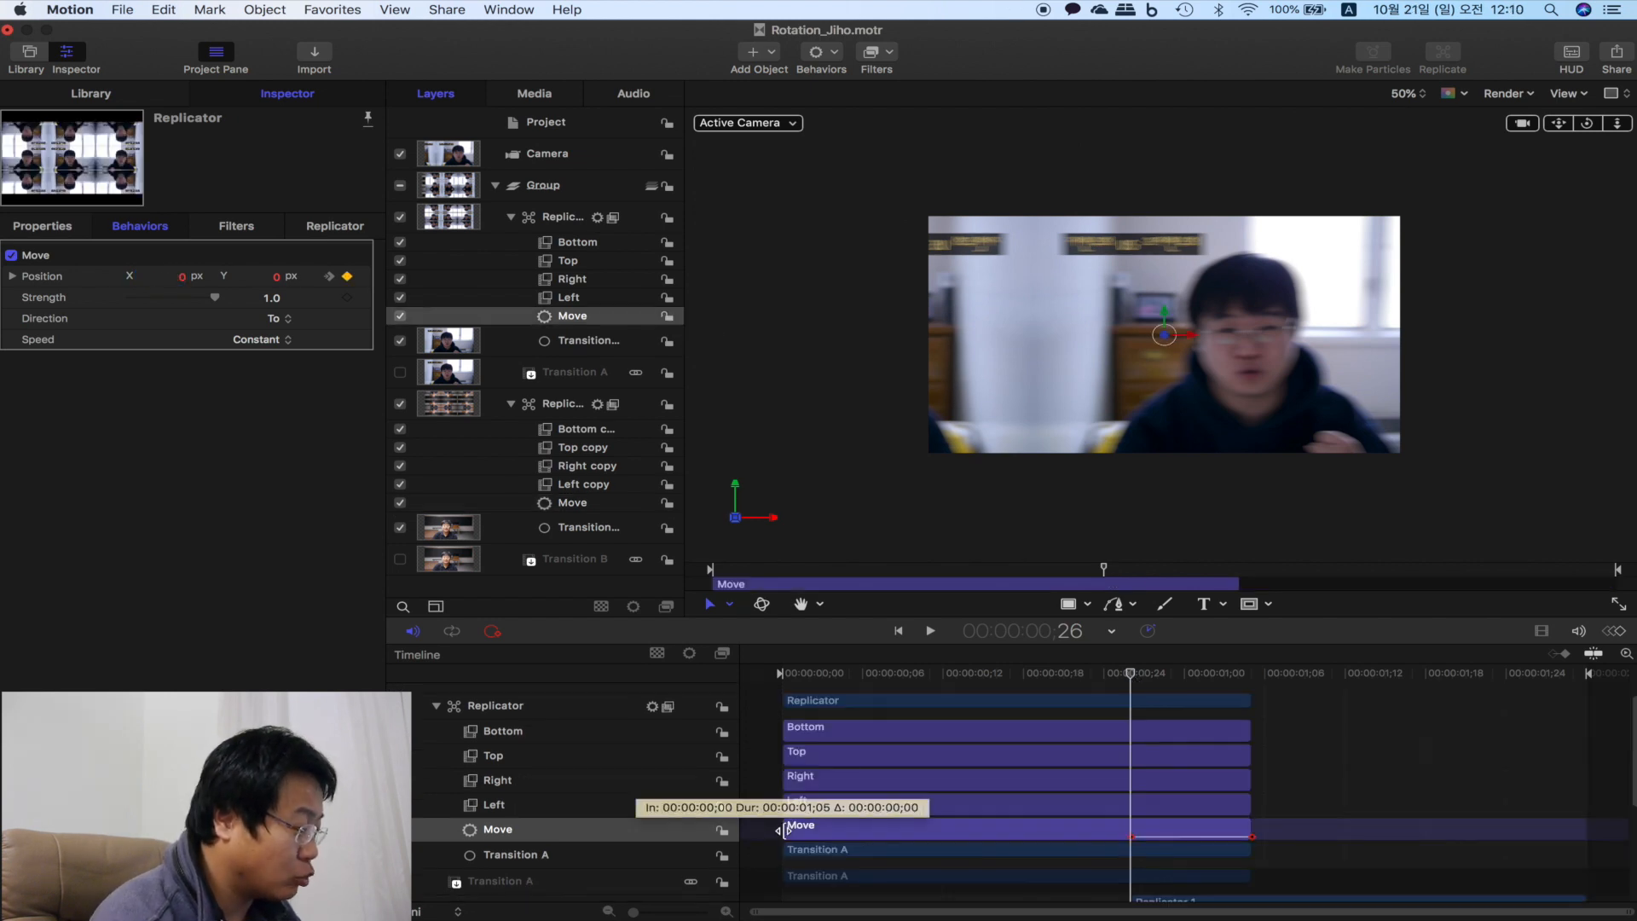
{"action": "left_click_drag", "start_coordinate": [784, 829], "coordinate": [1140, 831]}
{"action": "scroll", "coordinate": [1143, 832], "scroll_direction": "down", "scroll_amount": 5}
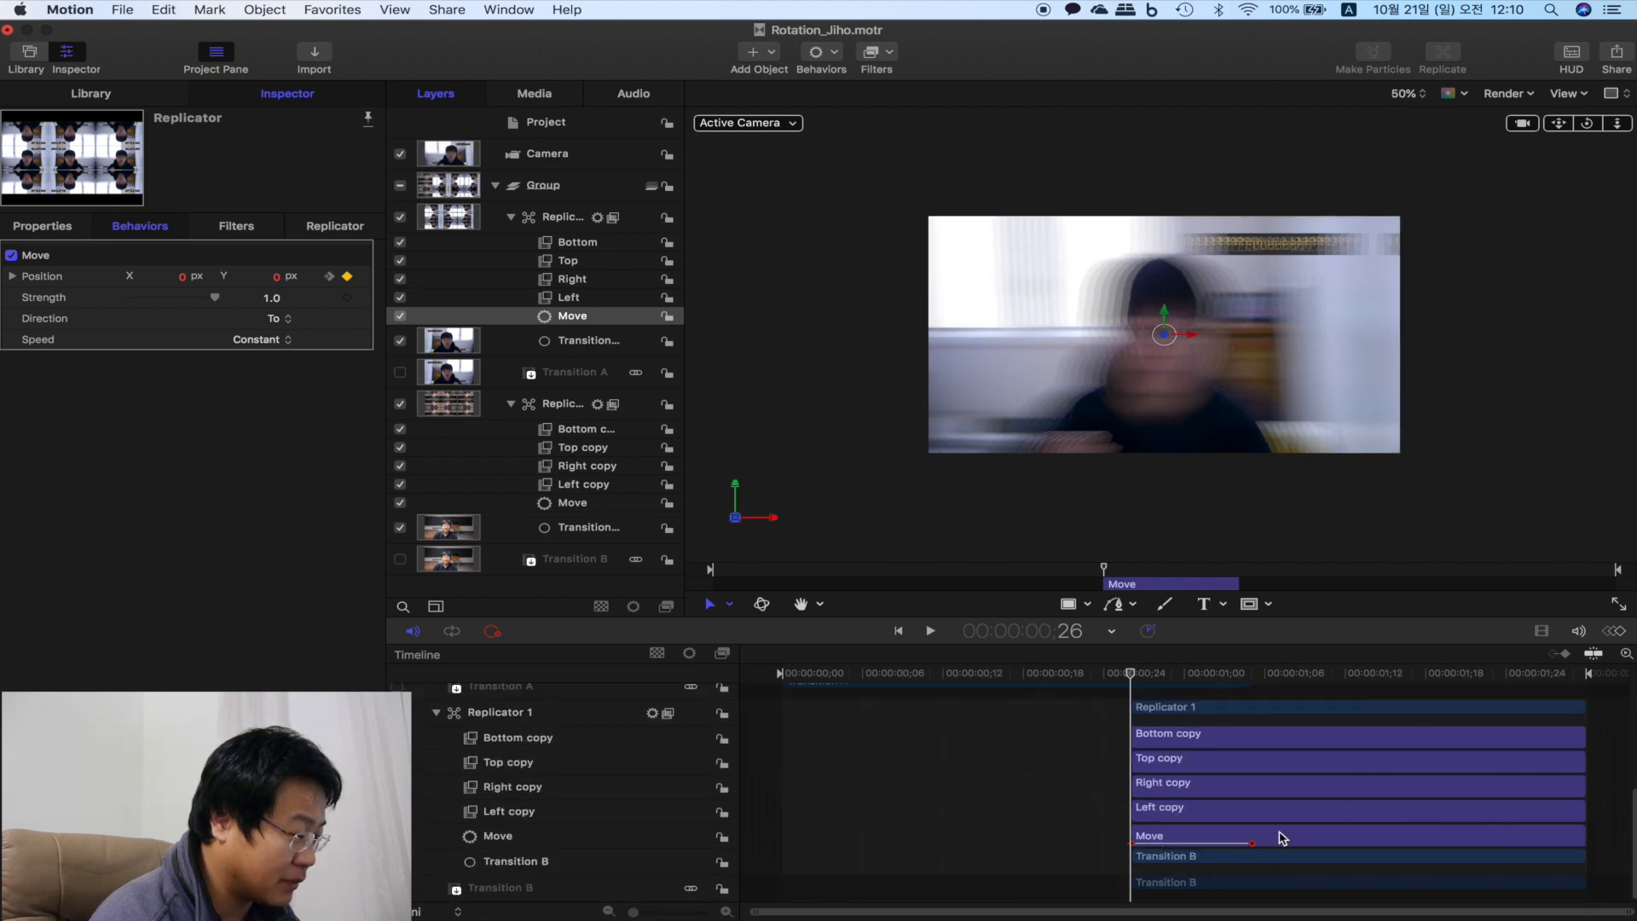
{"action": "left_click_drag", "start_coordinate": [1584, 836], "coordinate": [1249, 823]}
{"action": "scroll", "coordinate": [1204, 805], "scroll_direction": "up", "scroll_amount": 5}
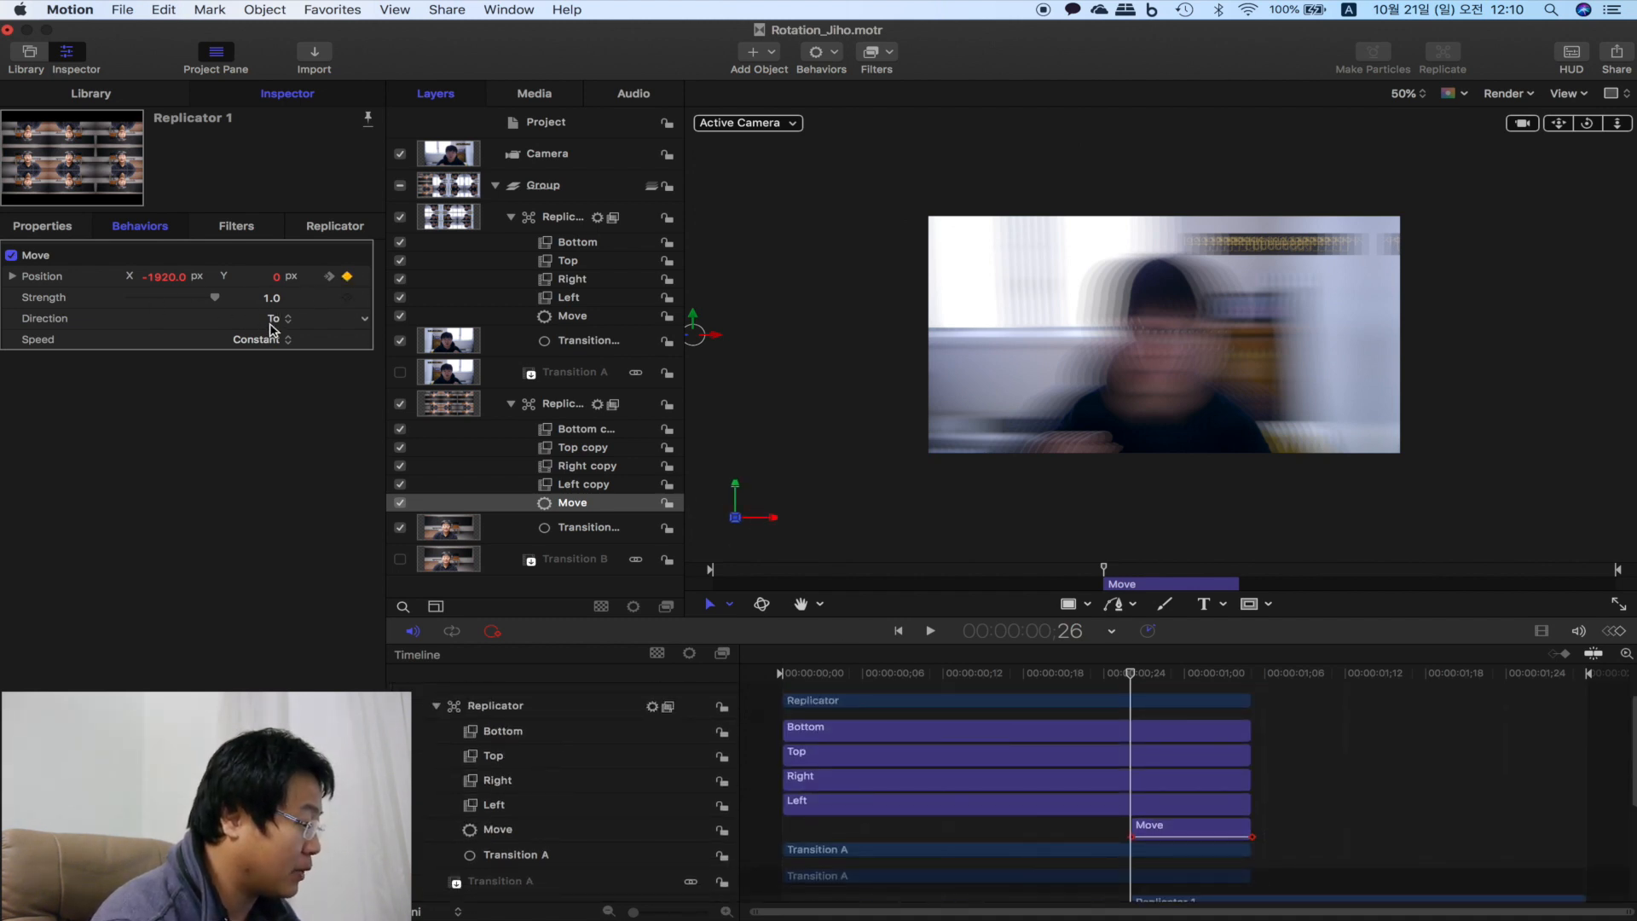
- Set the direction of Replicator 1's Move behavior to From and preview the movement from frame 26 to 29
{"action": "scroll", "coordinate": [1048, 771], "scroll_direction": "down", "scroll_amount": 5}
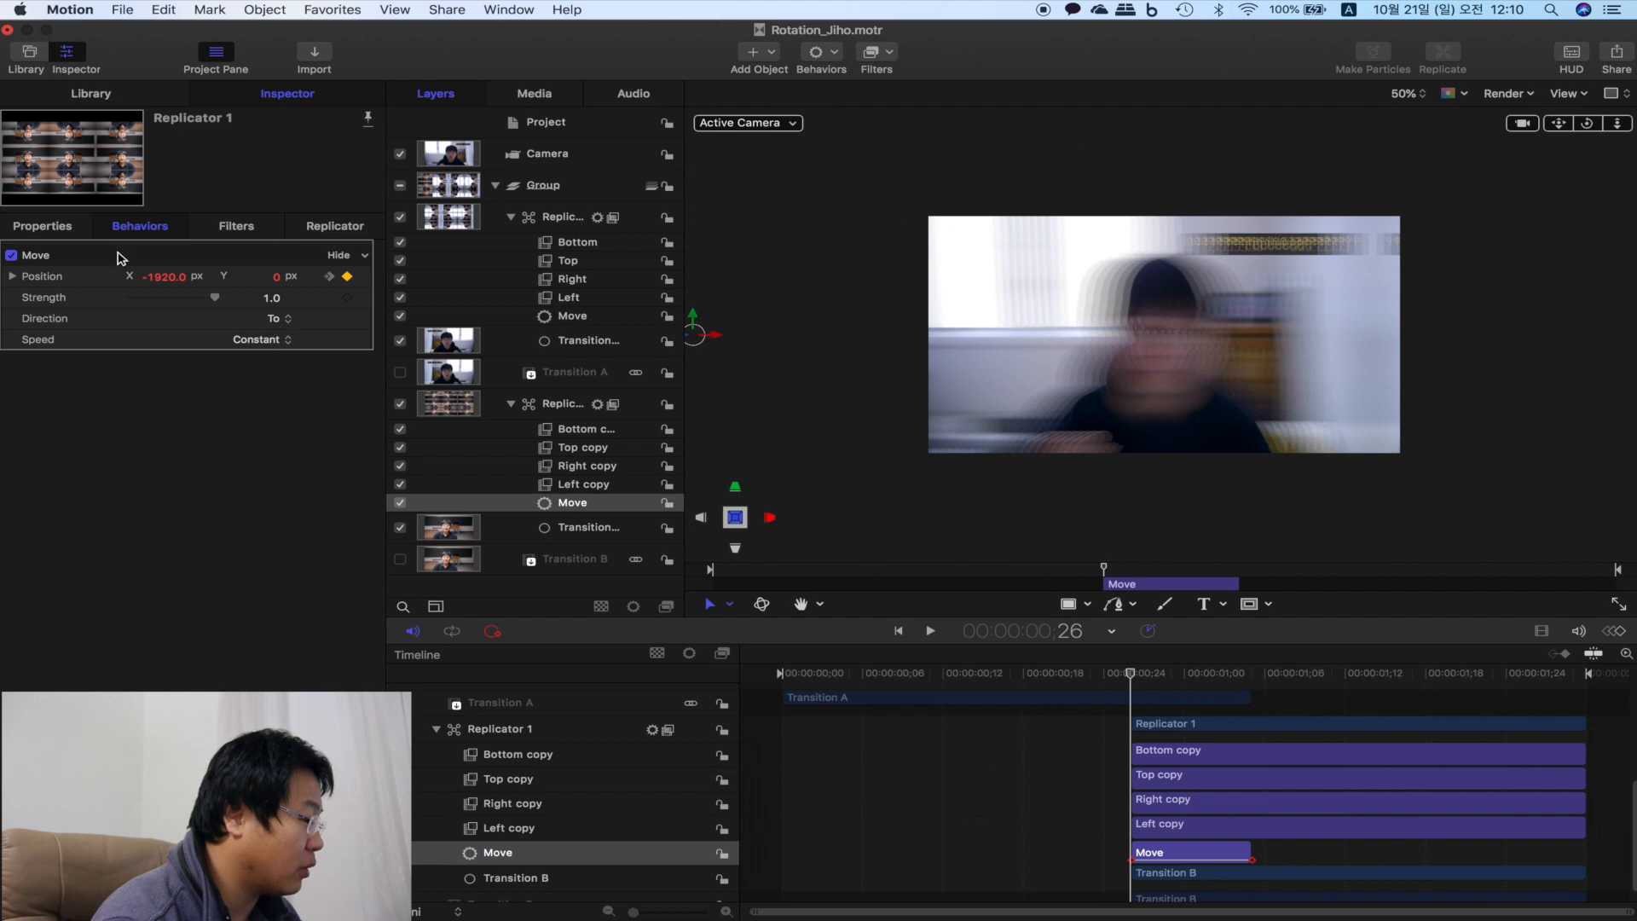
{"action": "left_click", "coordinate": [272, 318]}
{"action": "left_click", "coordinate": [298, 338]}
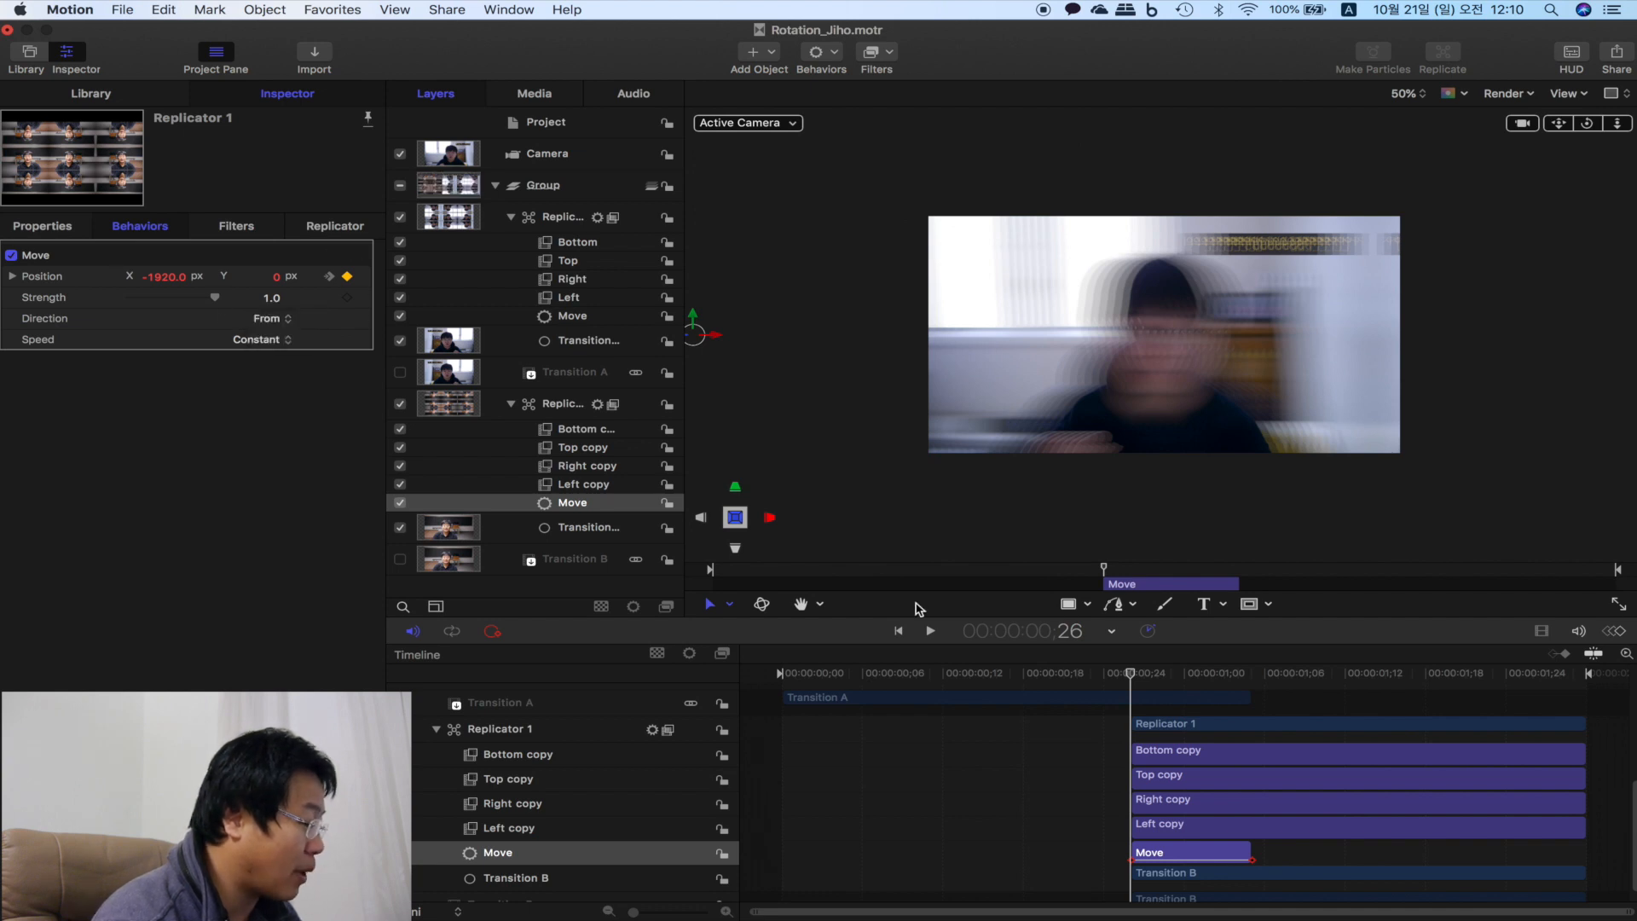
{"action": "left_click_drag", "start_coordinate": [1130, 674], "coordinate": [1170, 687]}
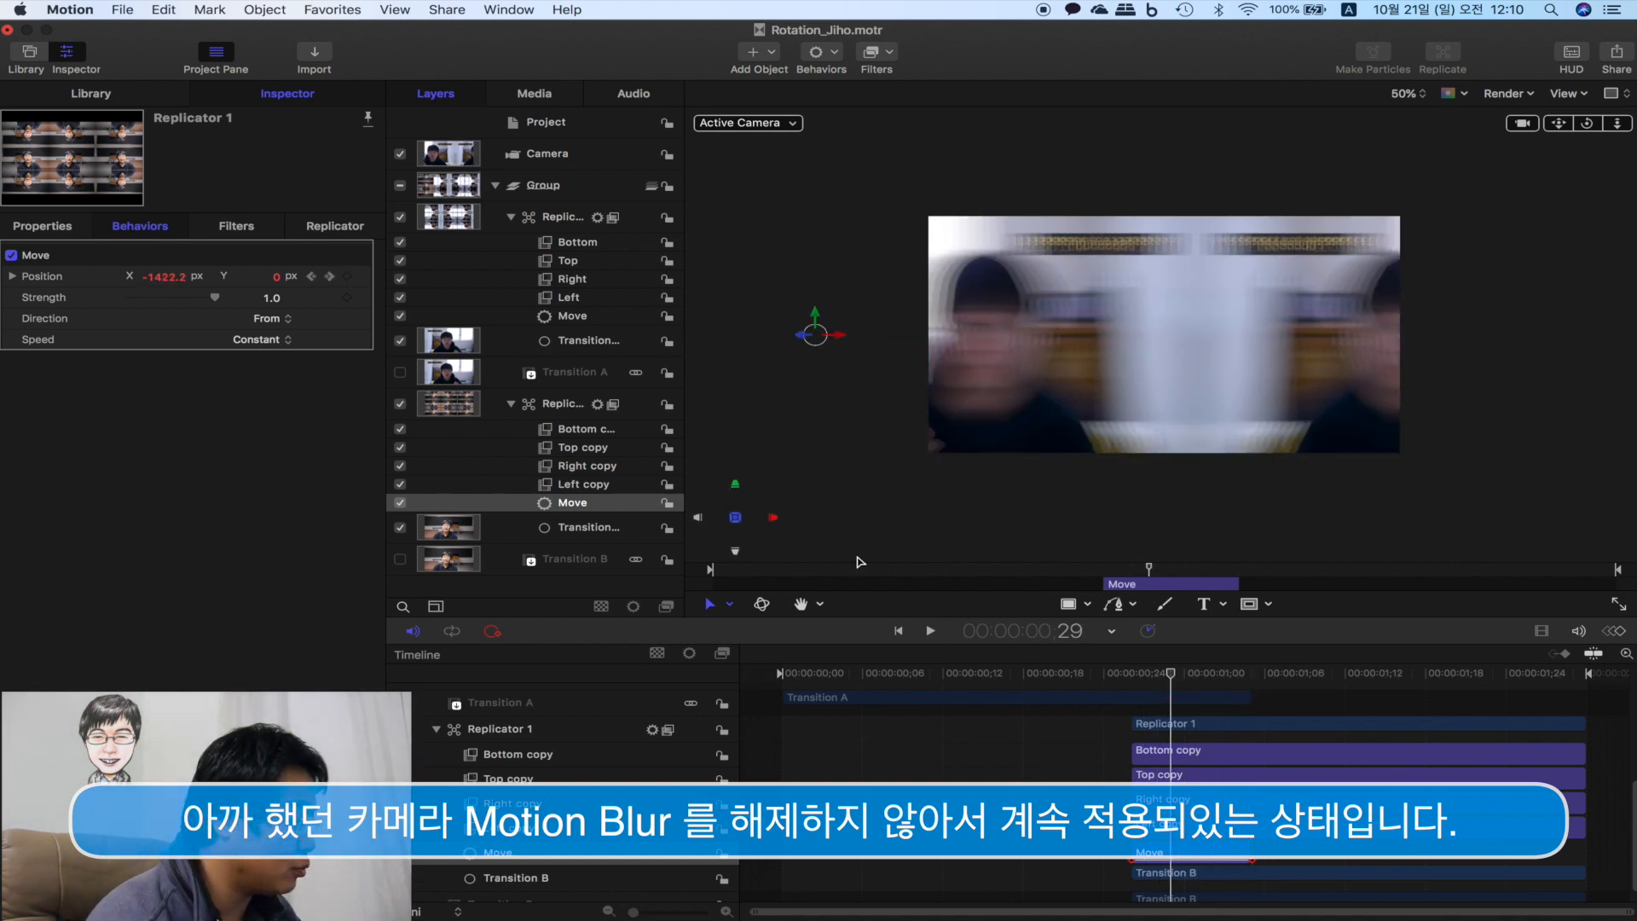
- Keyframe the Transition A replicator's Opacity at 100% on frame 26 and 0% on frame 29
{"action": "left_click", "coordinate": [558, 218]}
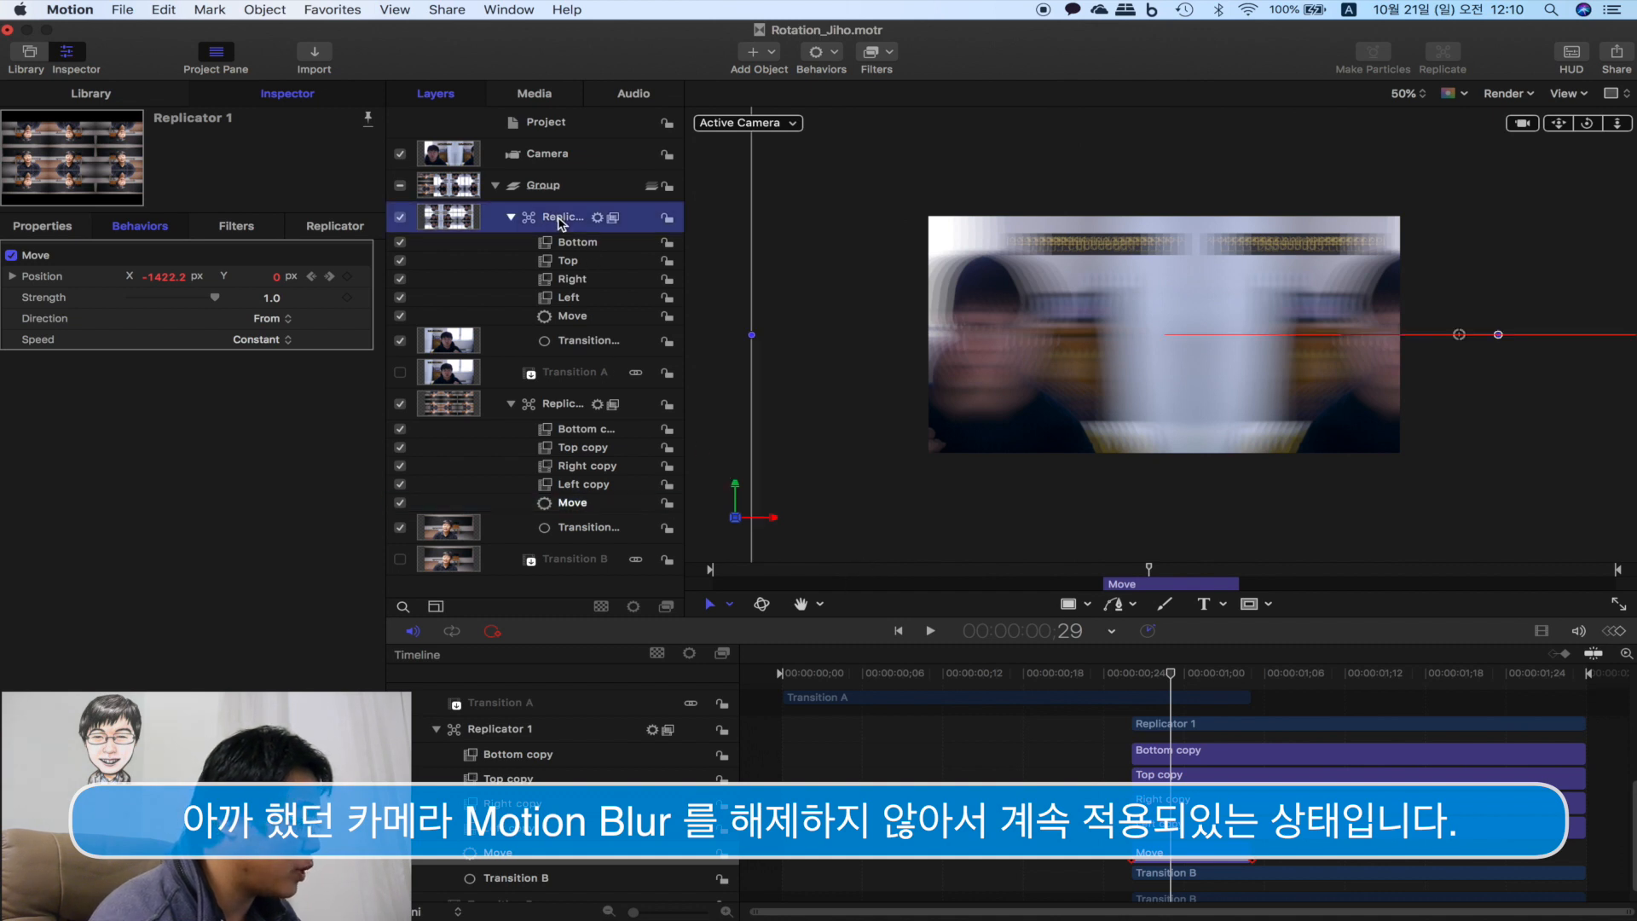
{"action": "left_click_drag", "start_coordinate": [1172, 677], "coordinate": [1129, 676]}
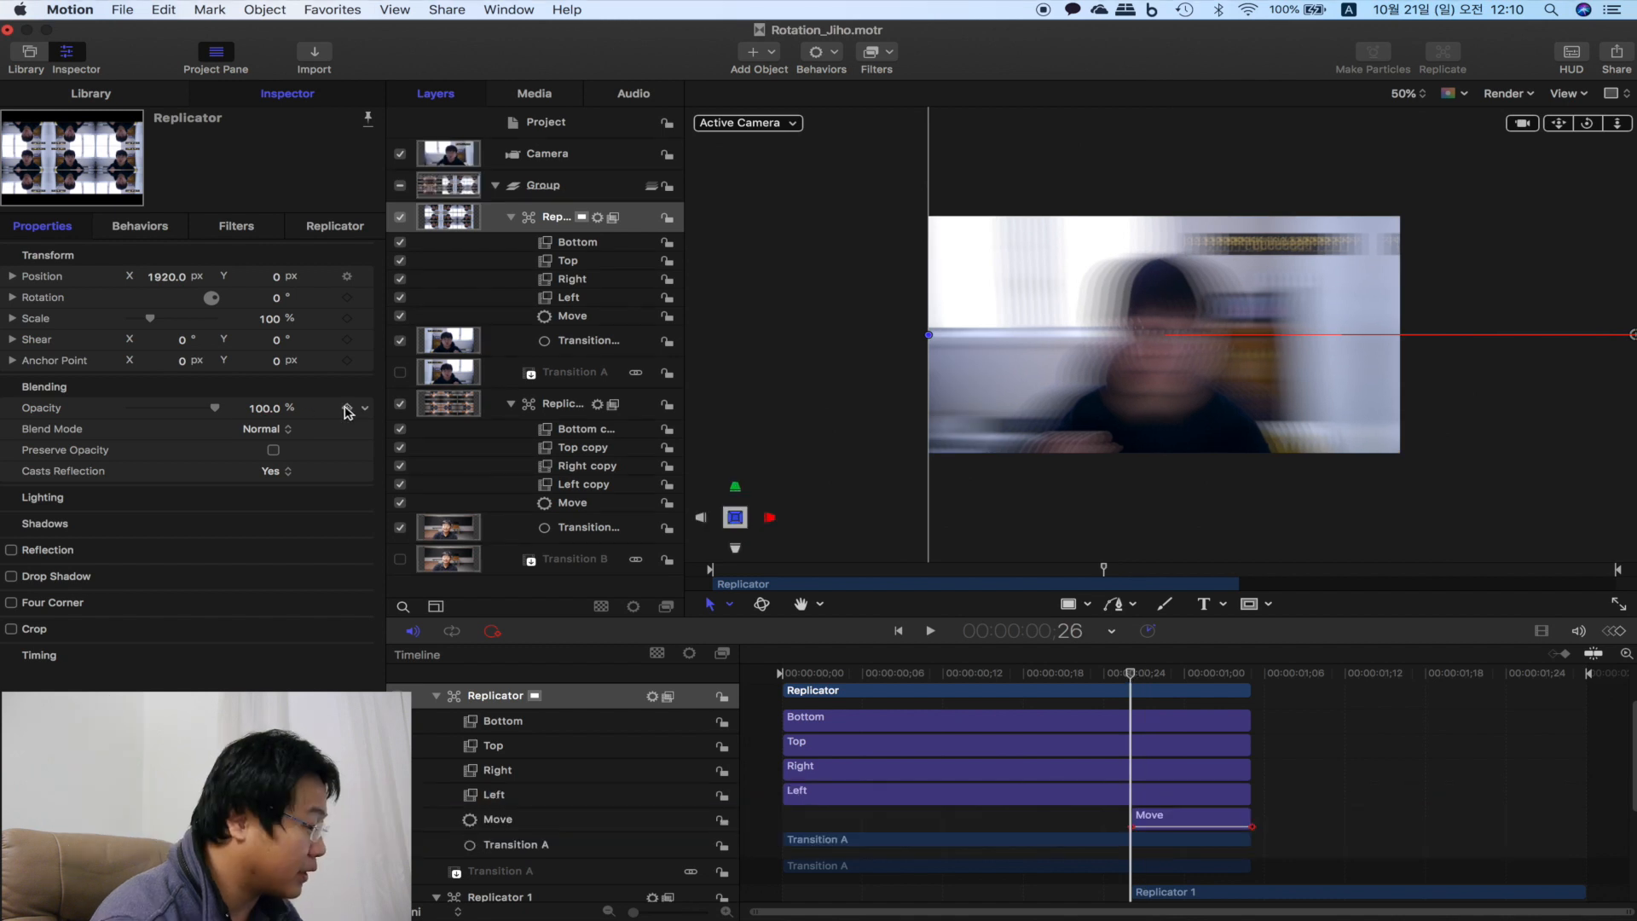
{"action": "left_click", "coordinate": [346, 408]}
{"action": "left_click_drag", "start_coordinate": [1132, 676], "coordinate": [1171, 676]}
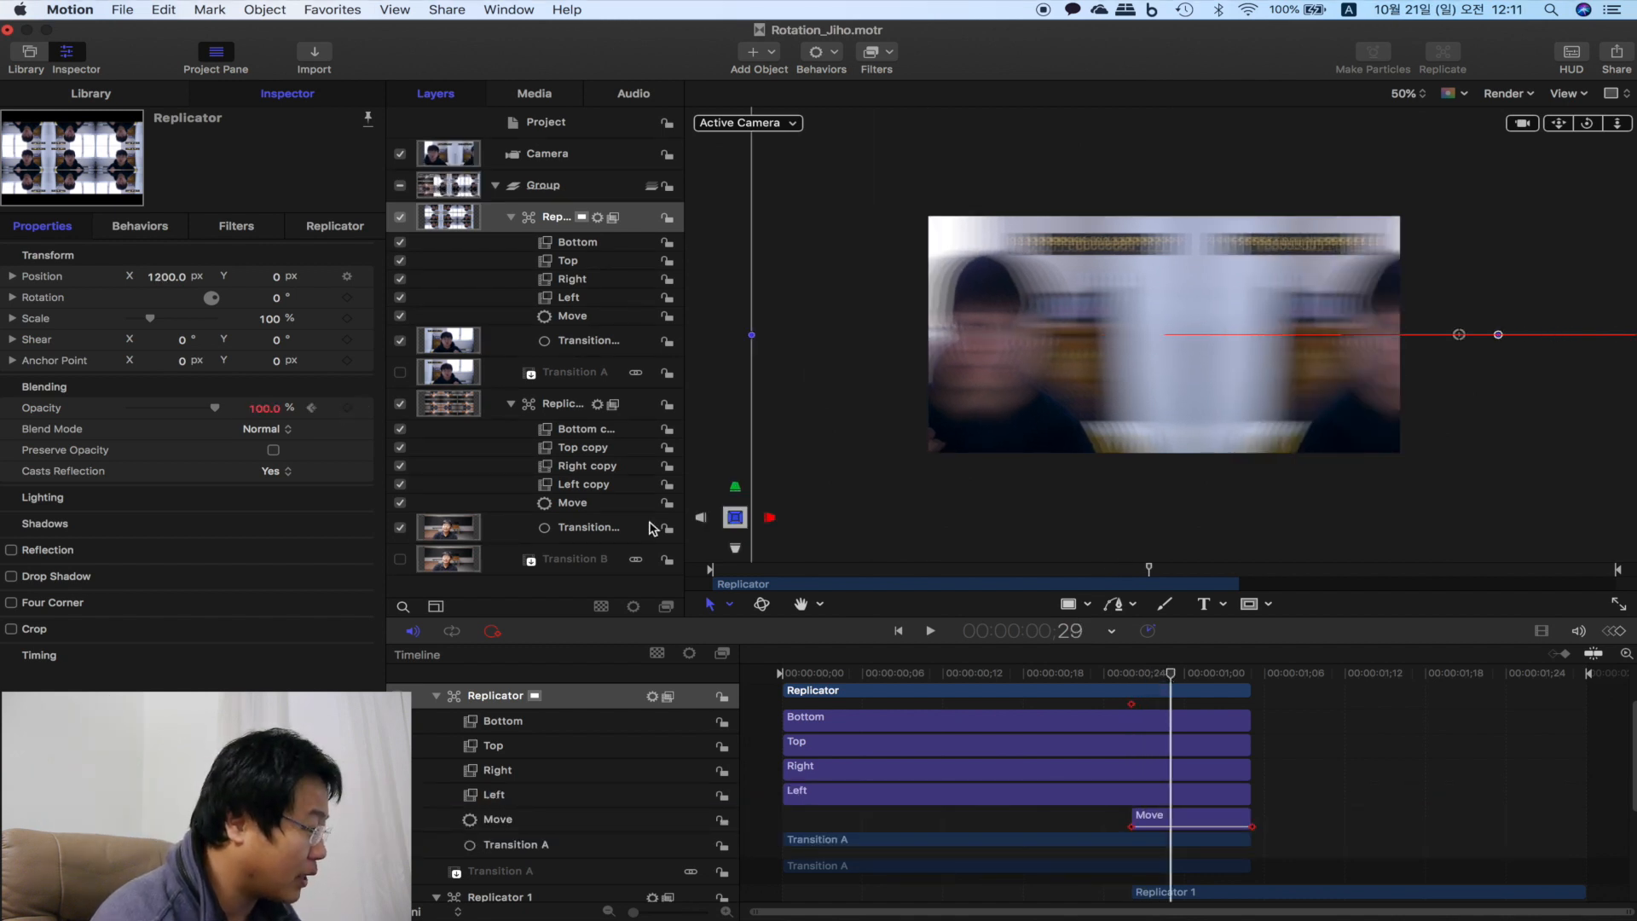
{"action": "left_click", "coordinate": [346, 407]}
{"action": "left_click", "coordinate": [274, 410]}
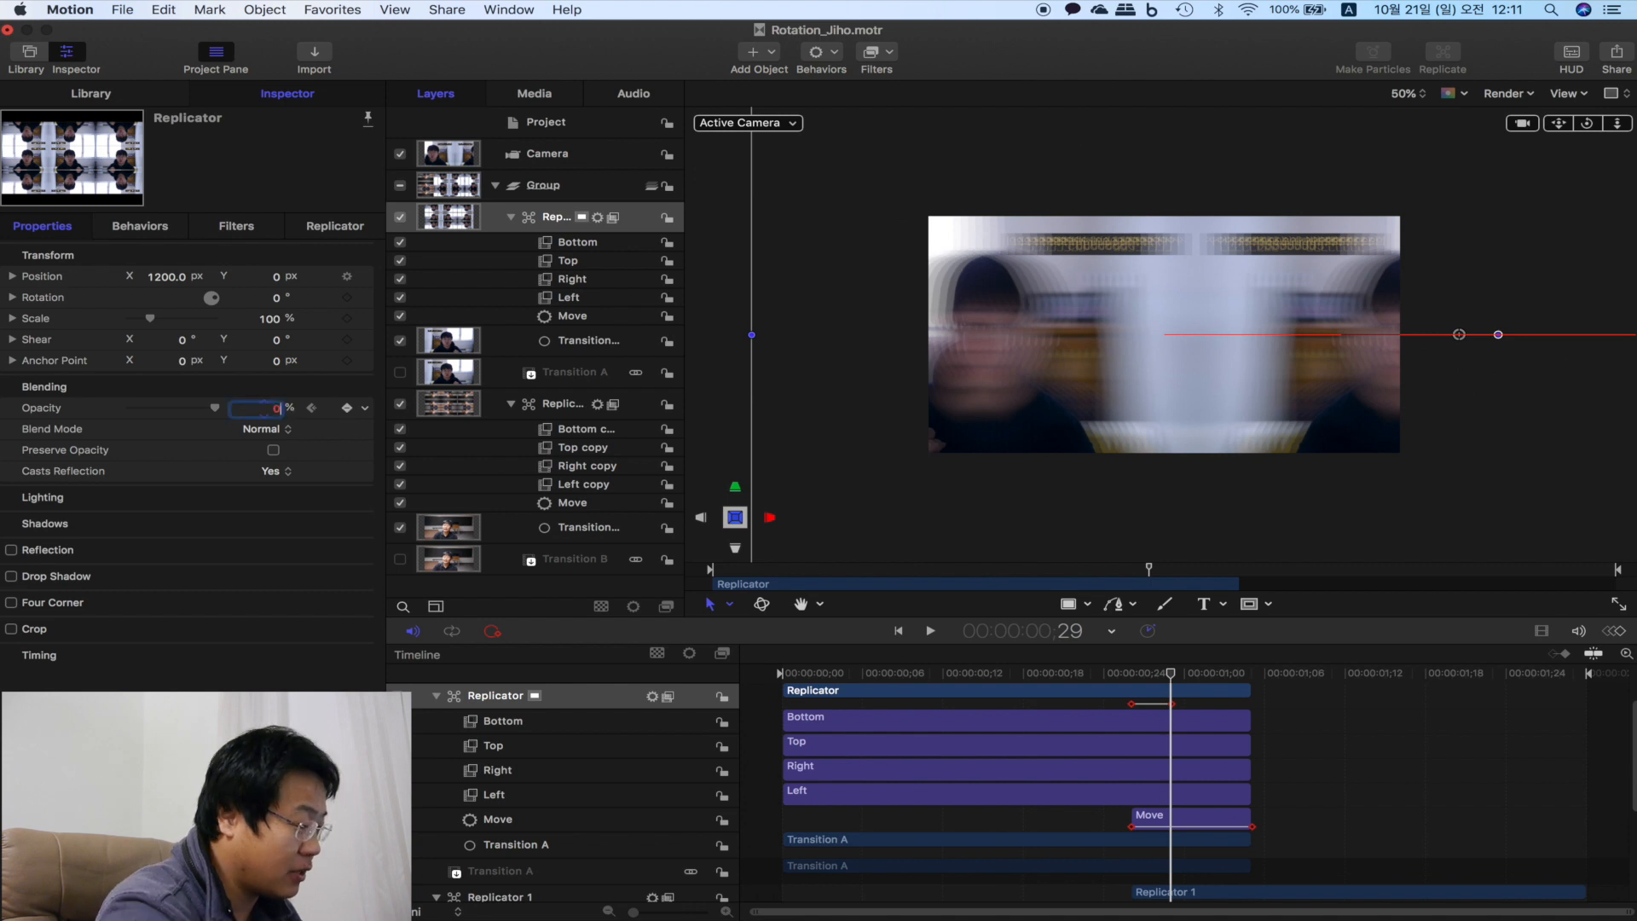
{"action": "type", "text": "0"}
{"action": "key", "text": "Return"}
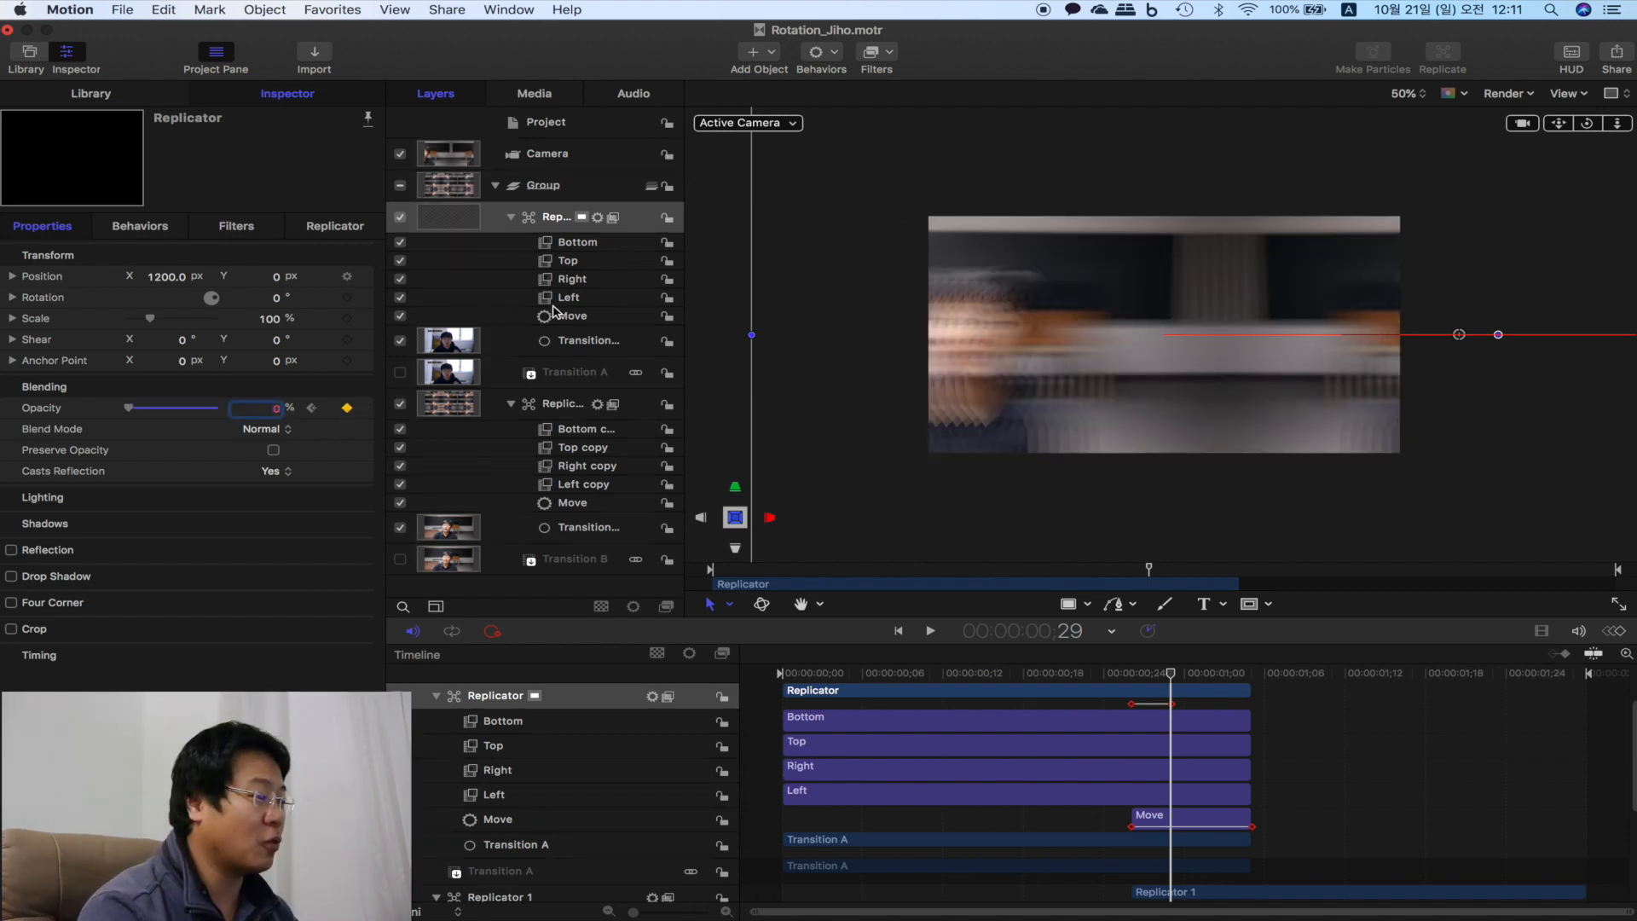
- Set the speed of the Transition A replicator's Move behavior to Accelerate and Replicator 1's to Decelerate, checking the motion
{"action": "left_click", "coordinate": [564, 316]}
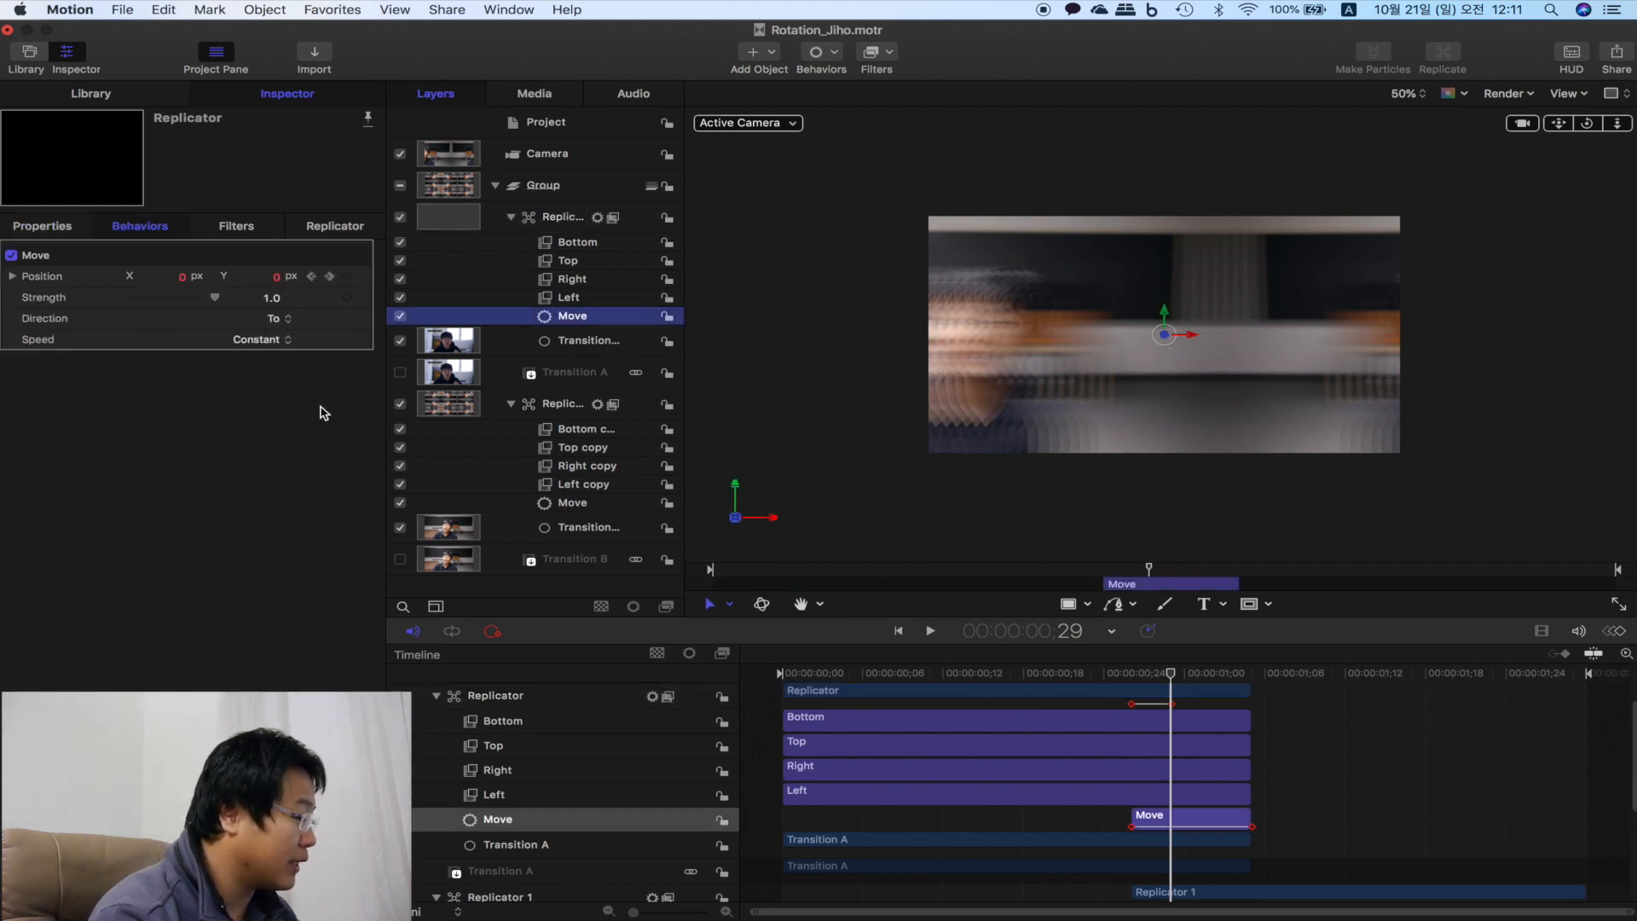
{"action": "left_click", "coordinate": [260, 341]}
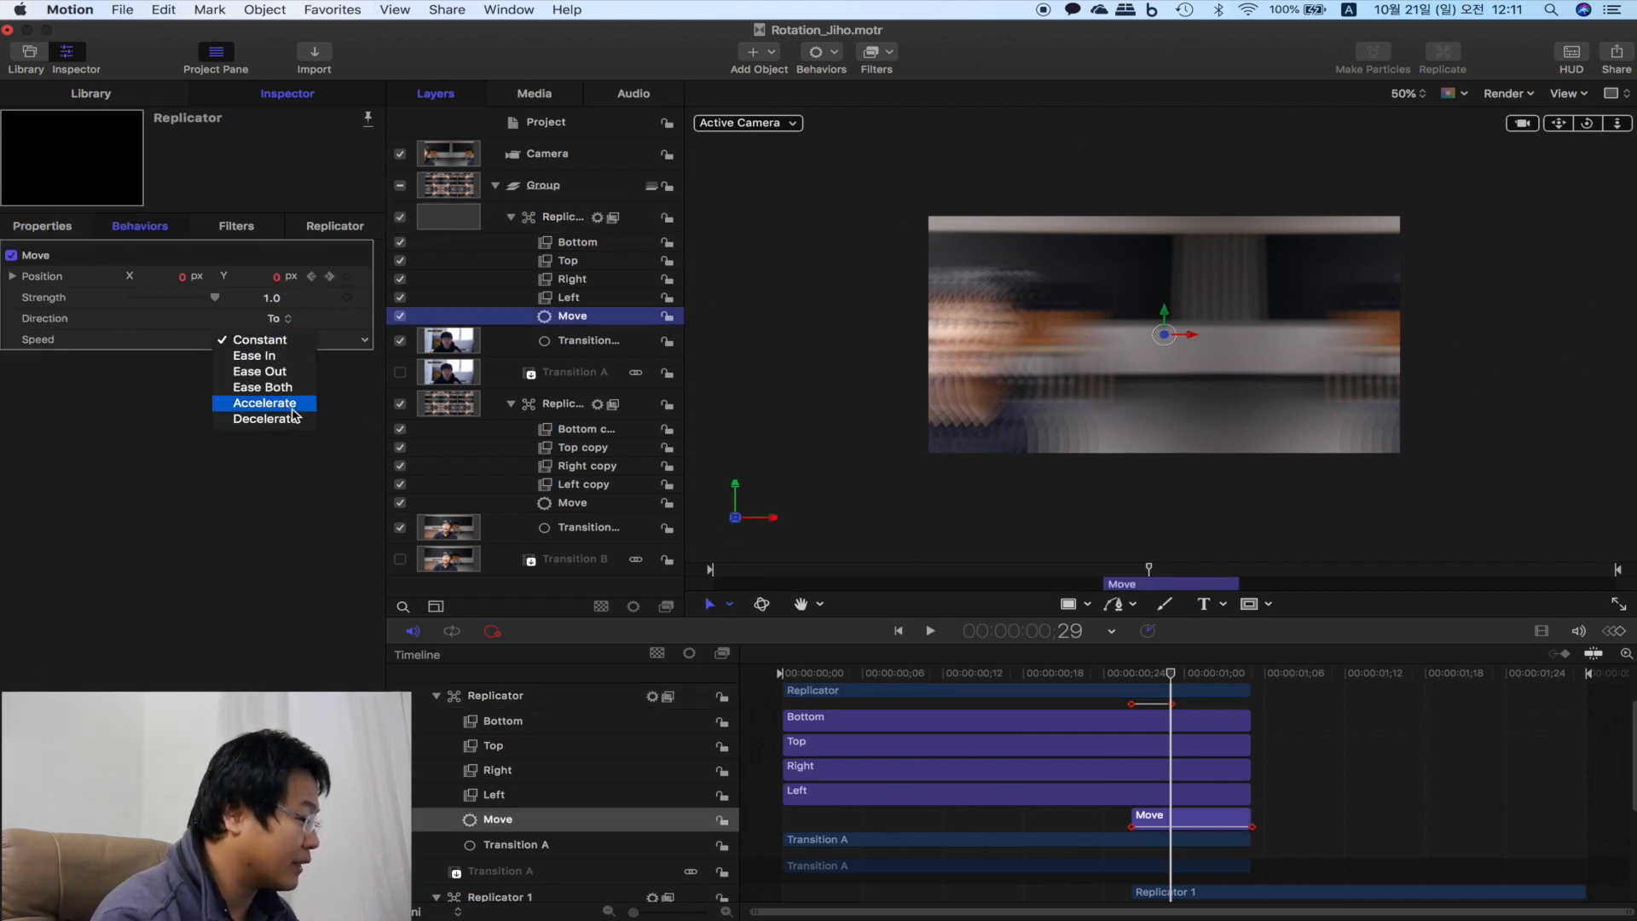
{"action": "left_click", "coordinate": [265, 402]}
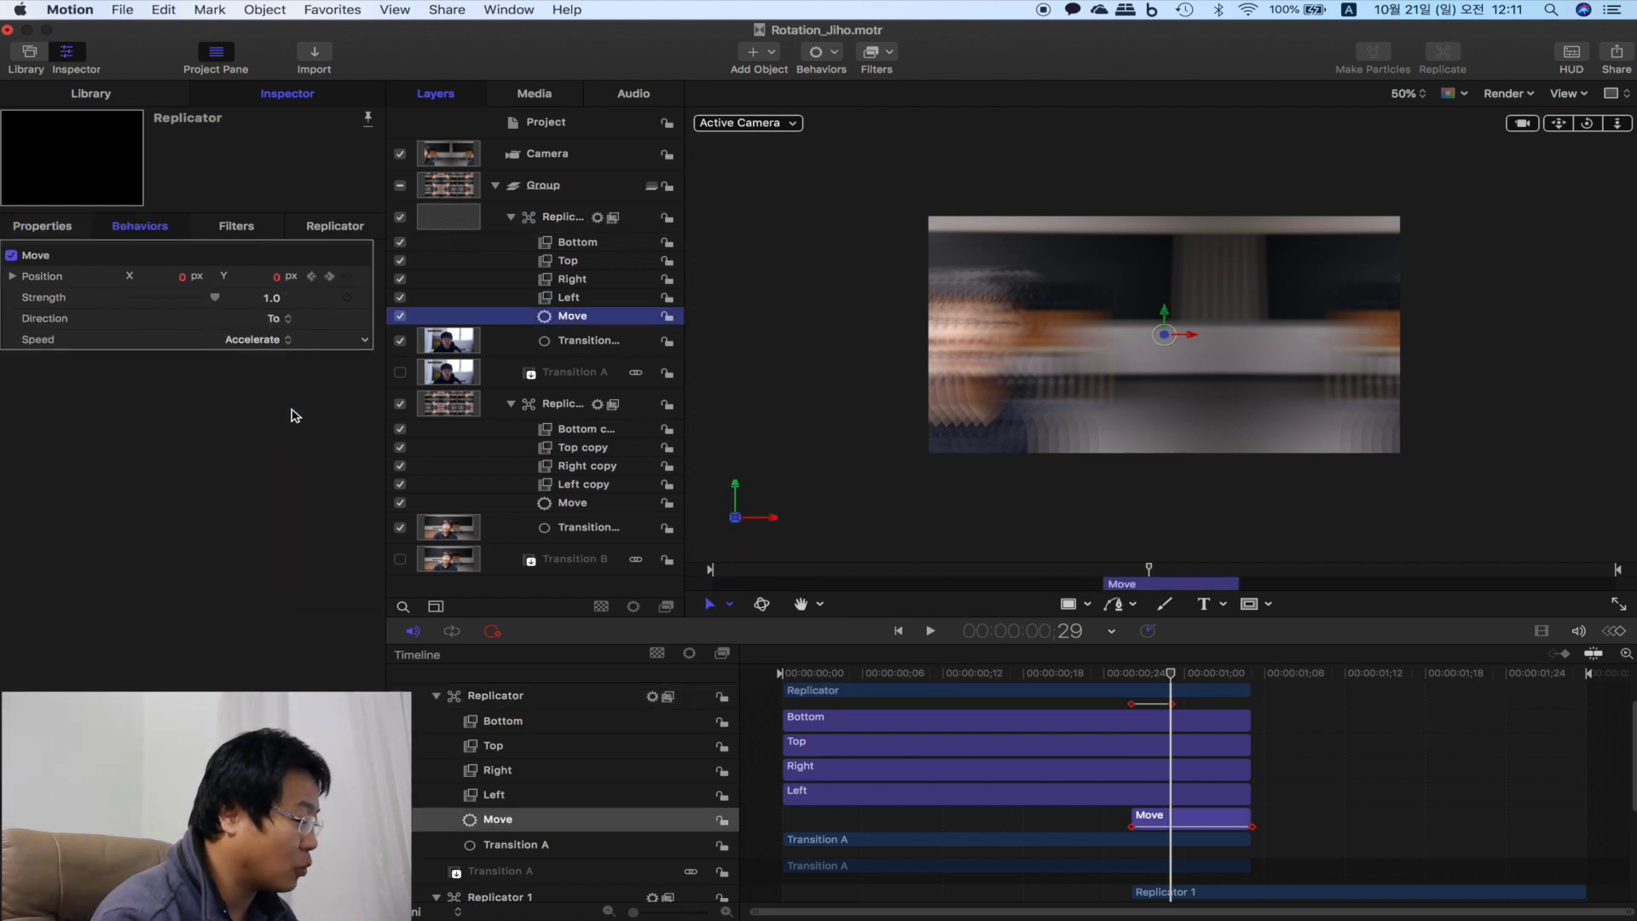
{"action": "left_click", "coordinate": [585, 505]}
{"action": "left_click", "coordinate": [274, 346]}
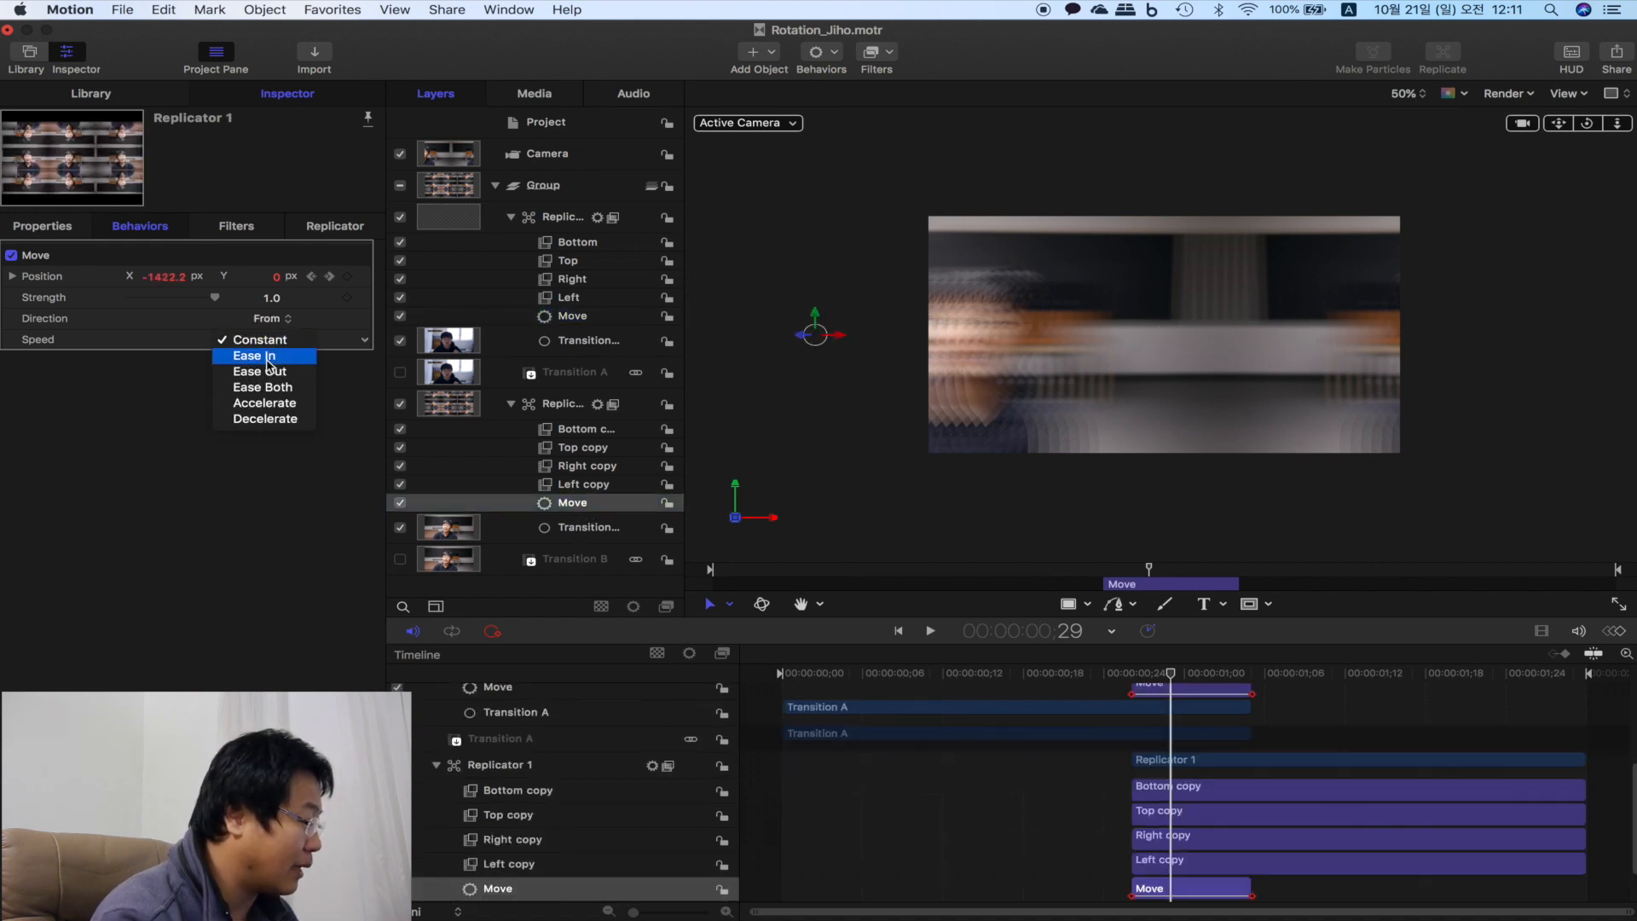
{"action": "left_click", "coordinate": [279, 421]}
{"action": "left_click_drag", "start_coordinate": [1168, 674], "coordinate": [1063, 676]}
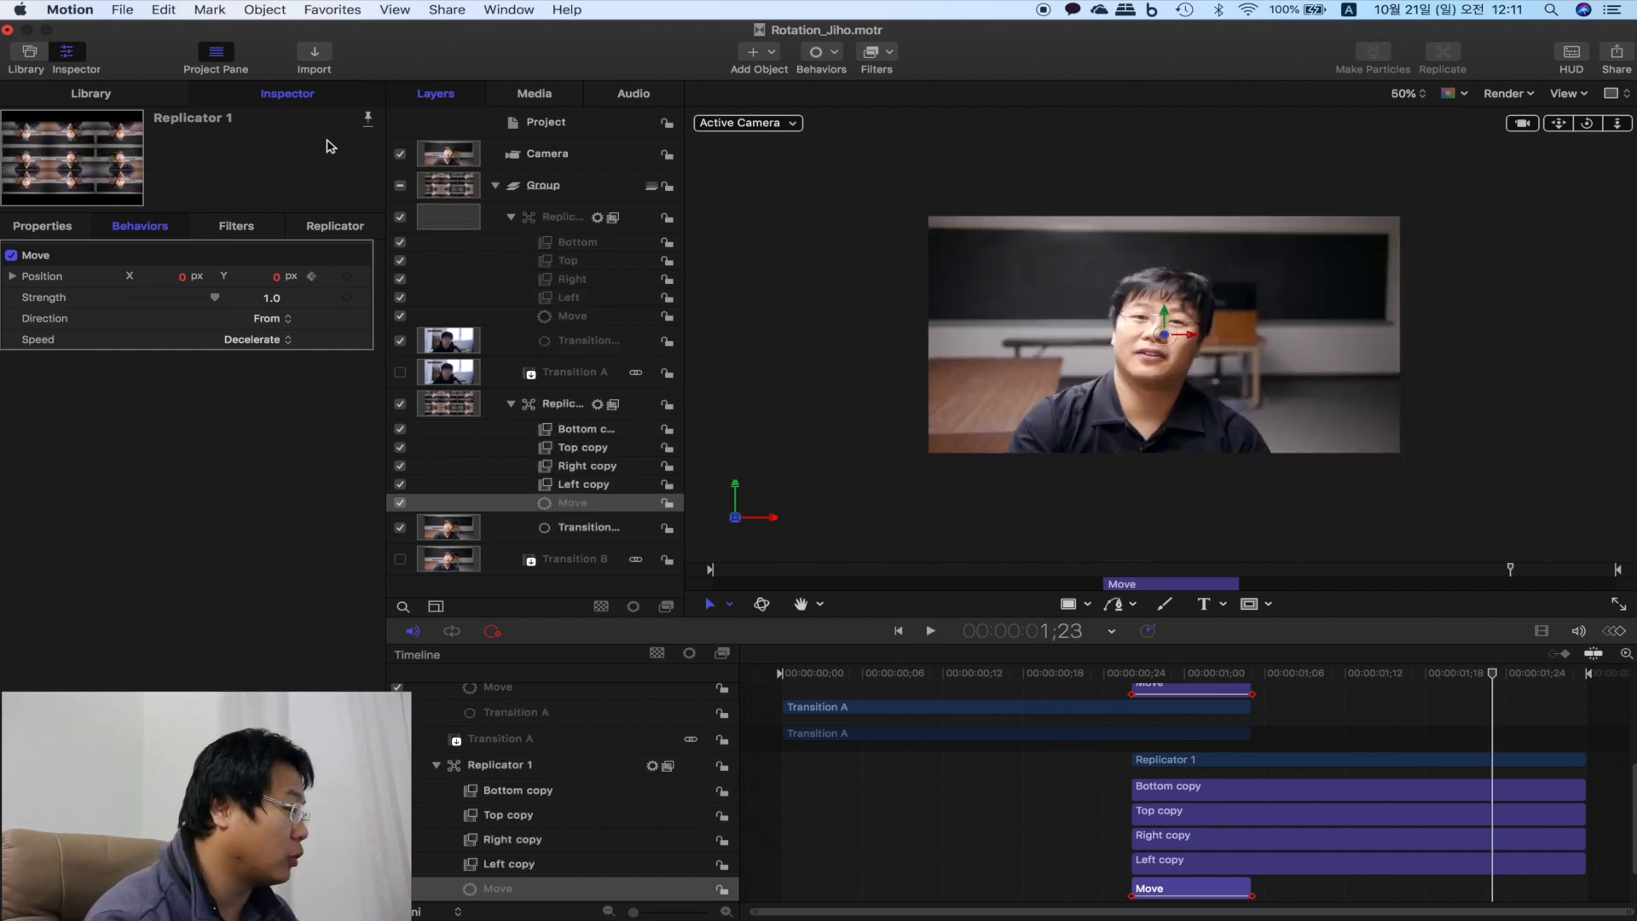
- Find the Gaussian Blur filter in the library and apply it to both replicators
{"action": "left_click", "coordinate": [126, 93]}
{"action": "left_click", "coordinate": [34, 257]}
{"action": "left_click", "coordinate": [222, 274]}
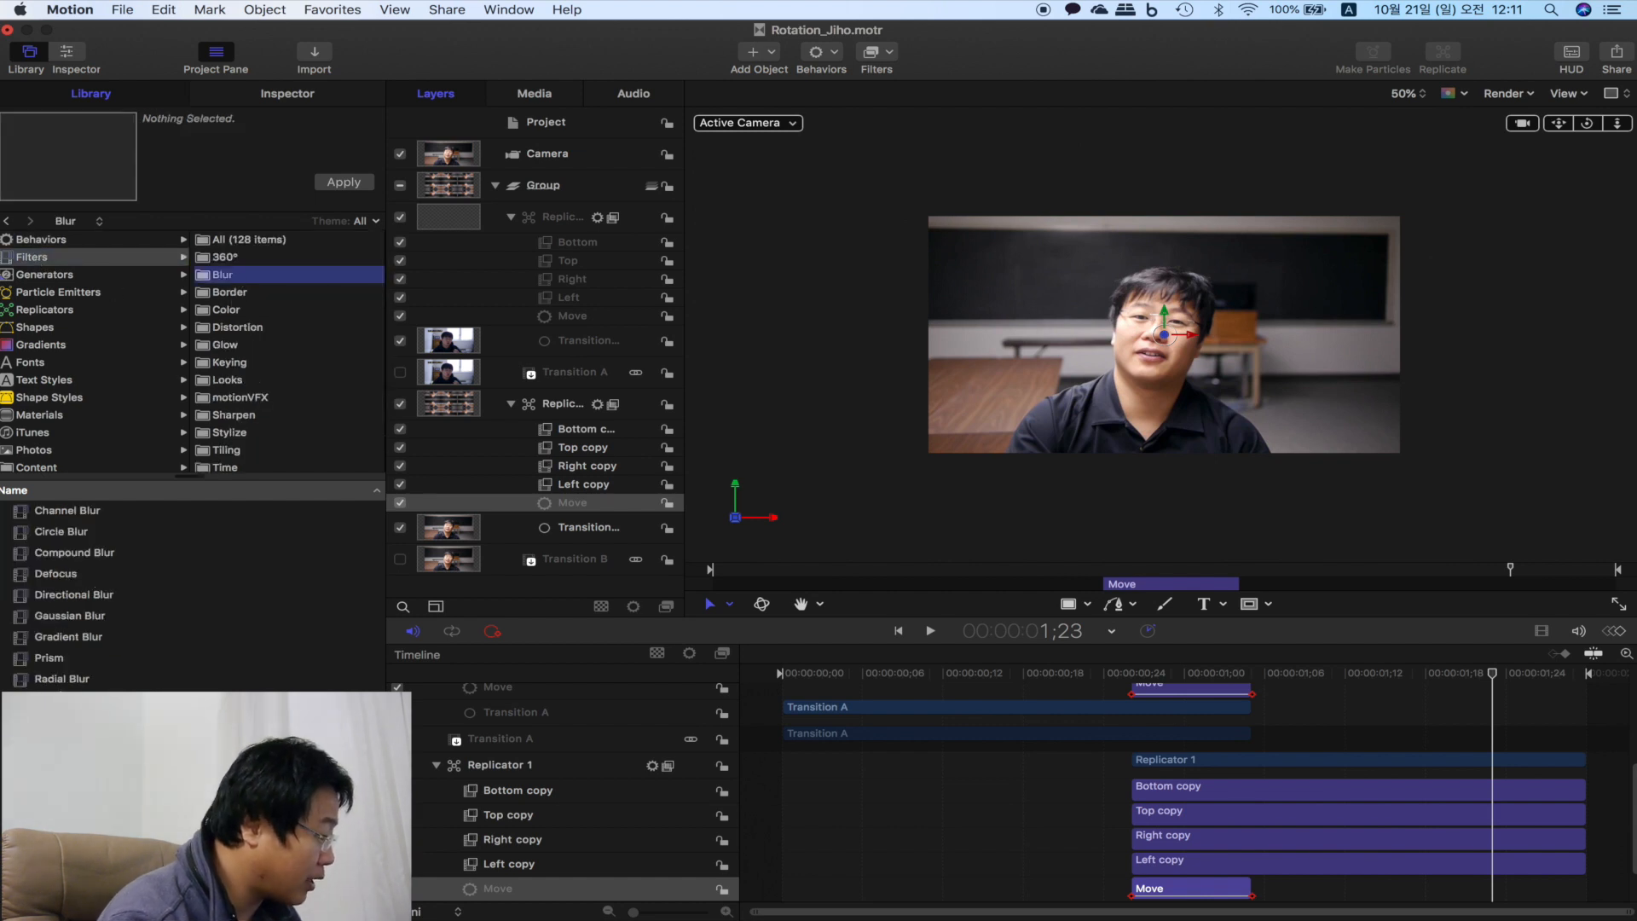
{"action": "left_click", "coordinate": [70, 615]}
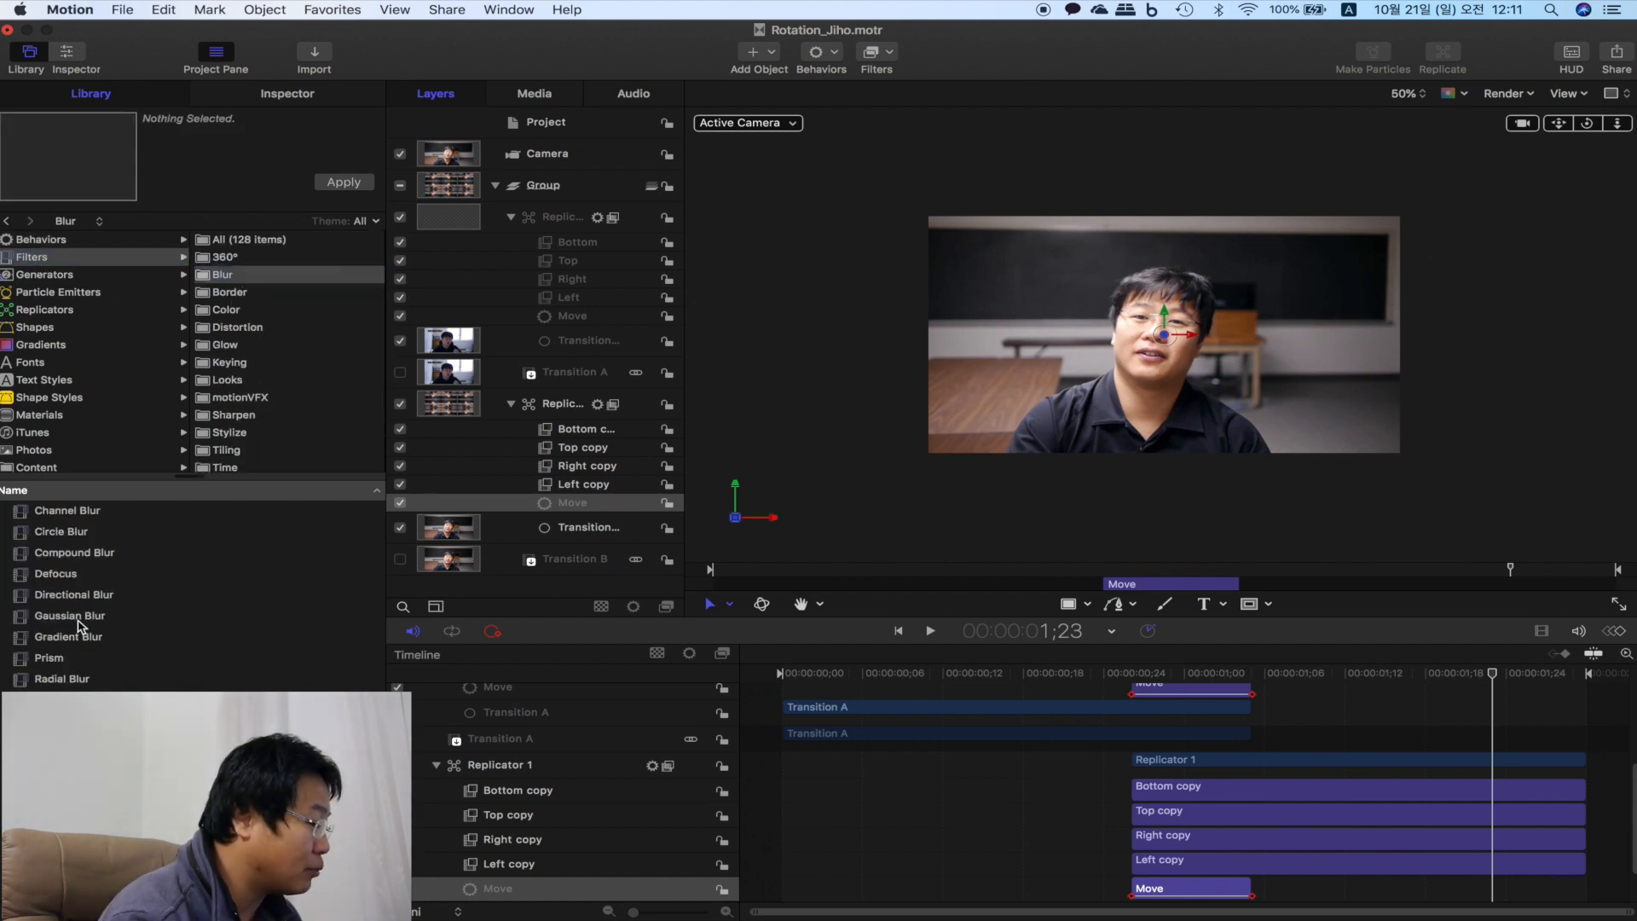
{"action": "left_click_drag", "start_coordinate": [77, 624], "coordinate": [537, 220]}
{"action": "left_click_drag", "start_coordinate": [77, 616], "coordinate": [528, 448]}
- Trim the Transition A replicator's Gaussian Blur to start at frame 26 and Replicator 1's Gaussian Blur to end at 1;05
{"action": "left_click", "coordinate": [584, 243]}
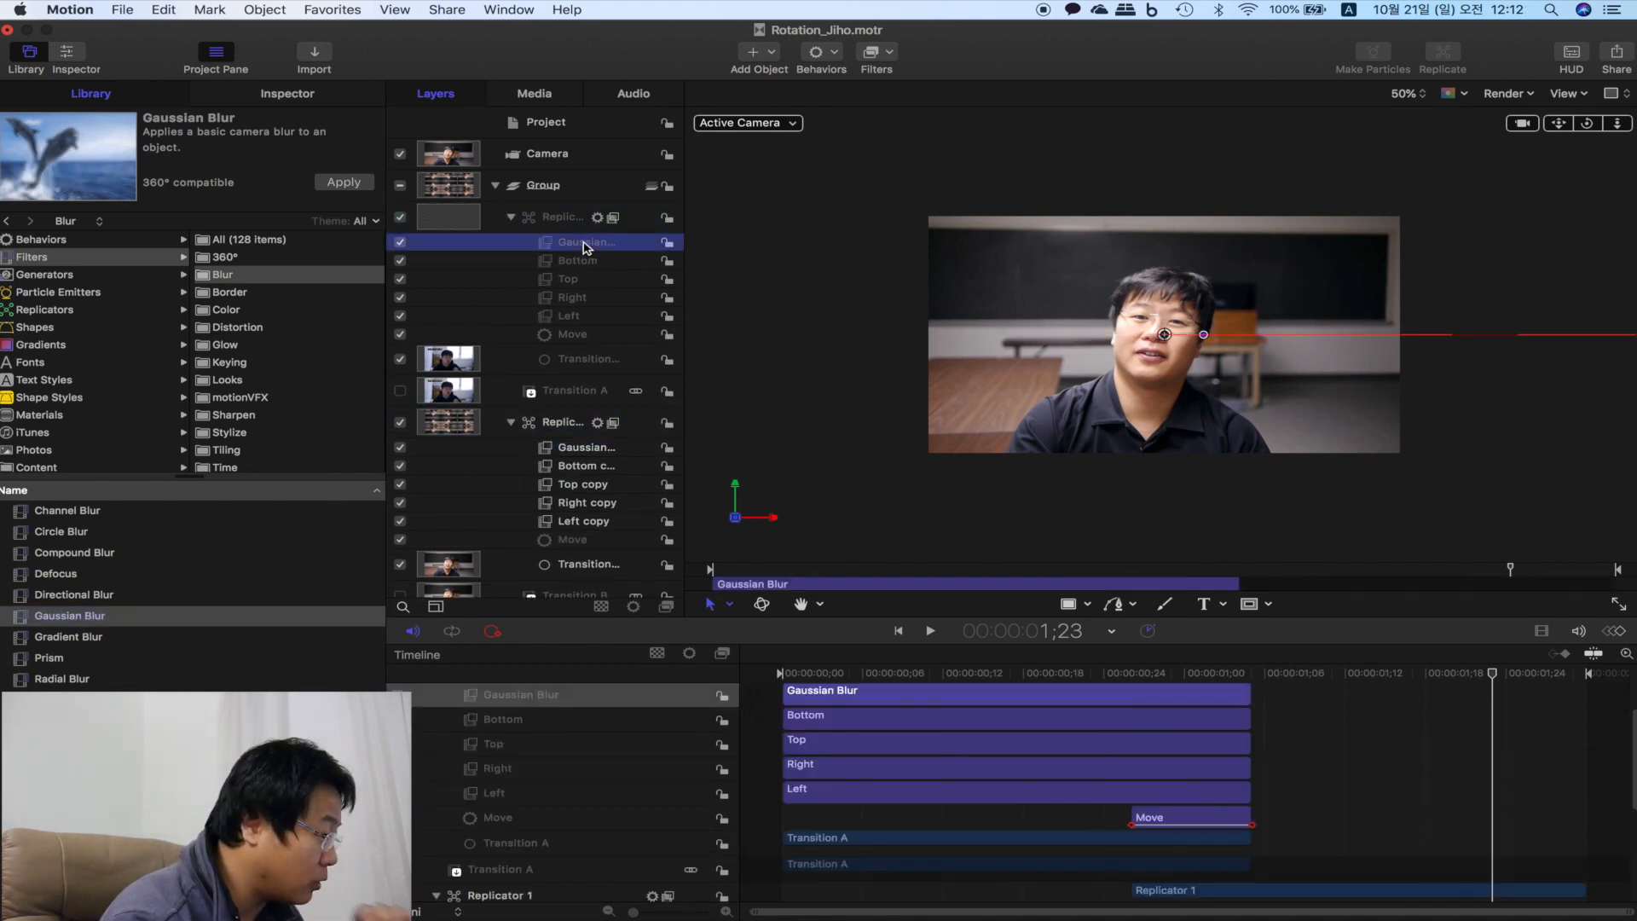
{"action": "left_click", "coordinate": [332, 93]}
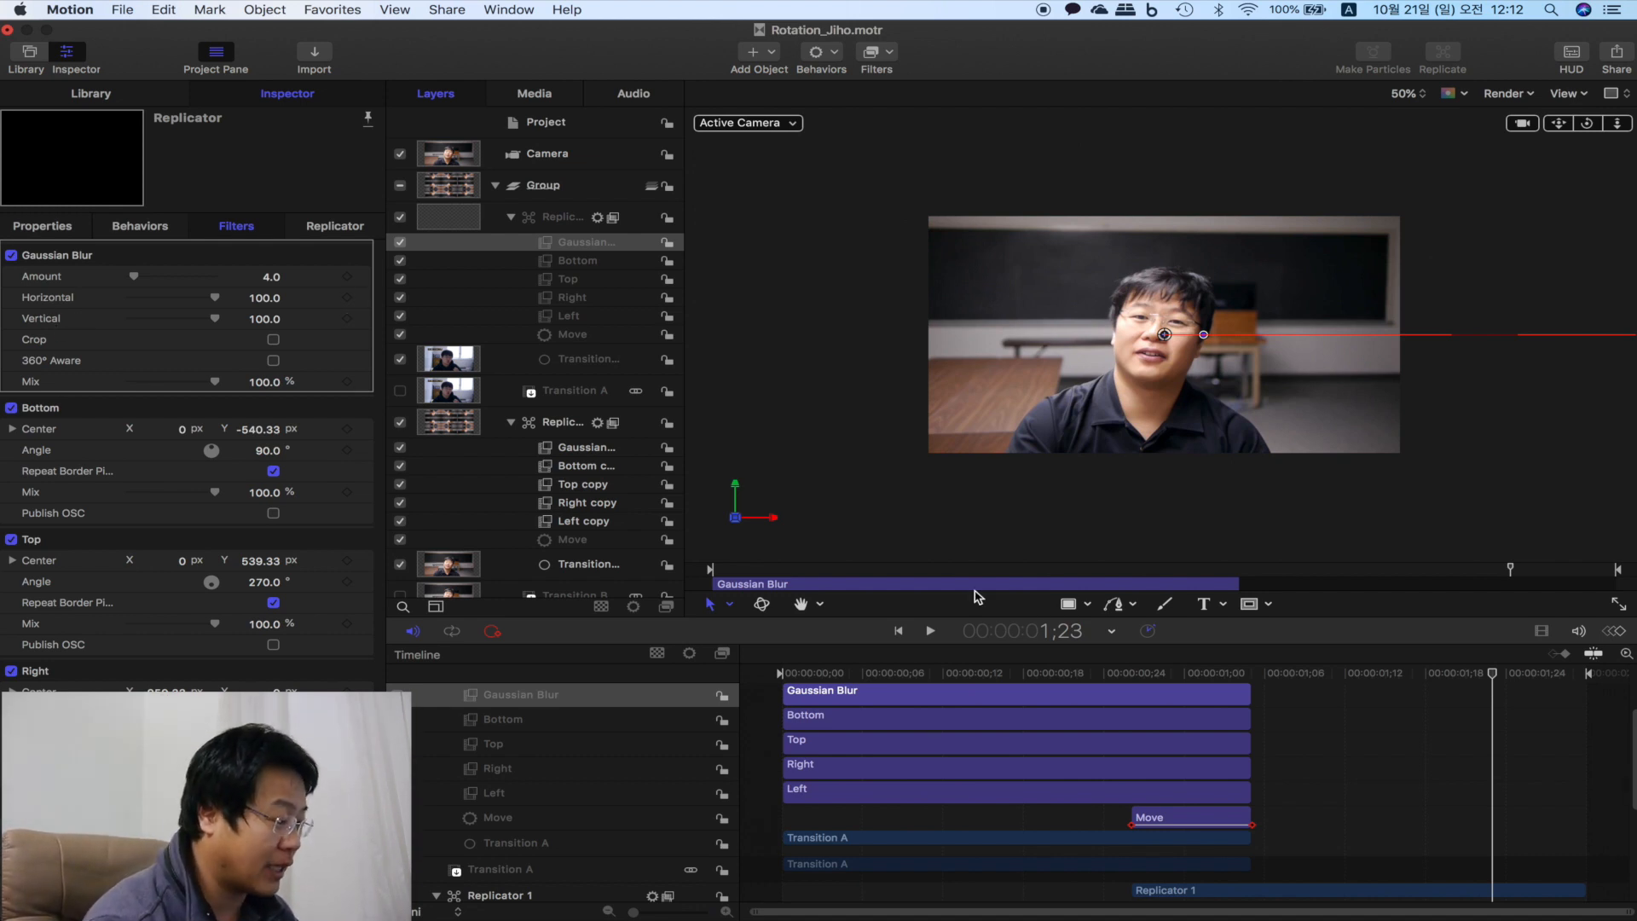
{"action": "scroll", "coordinate": [1169, 788], "scroll_direction": "up", "scroll_amount": 3}
{"action": "left_click", "coordinate": [1145, 674]}
{"action": "mouse_move", "coordinate": [1149, 680]}
{"action": "left_mouse_down"}
{"action": "mouse_move", "coordinate": [1040, 677]}
{"action": "mouse_move", "coordinate": [1124, 689]}
{"action": "left_mouse_up"}
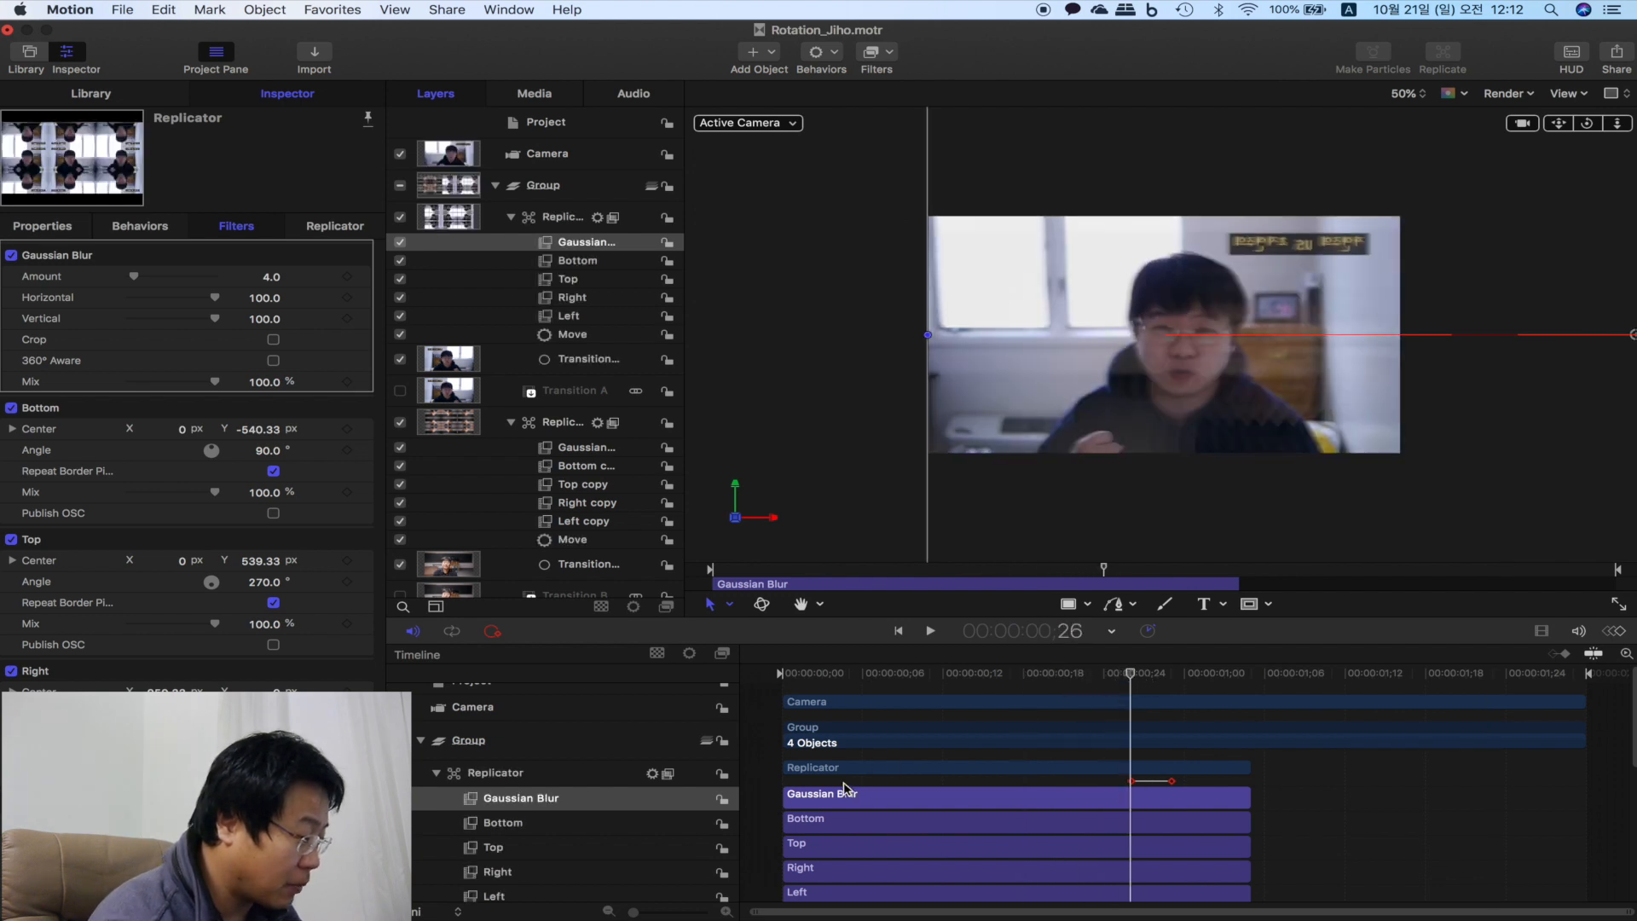
{"action": "left_click_drag", "start_coordinate": [785, 801], "coordinate": [1130, 801]}
{"action": "scroll", "coordinate": [1171, 827], "scroll_direction": "down", "scroll_amount": 5}
{"action": "left_click_drag", "start_coordinate": [1583, 801], "coordinate": [1249, 802]}
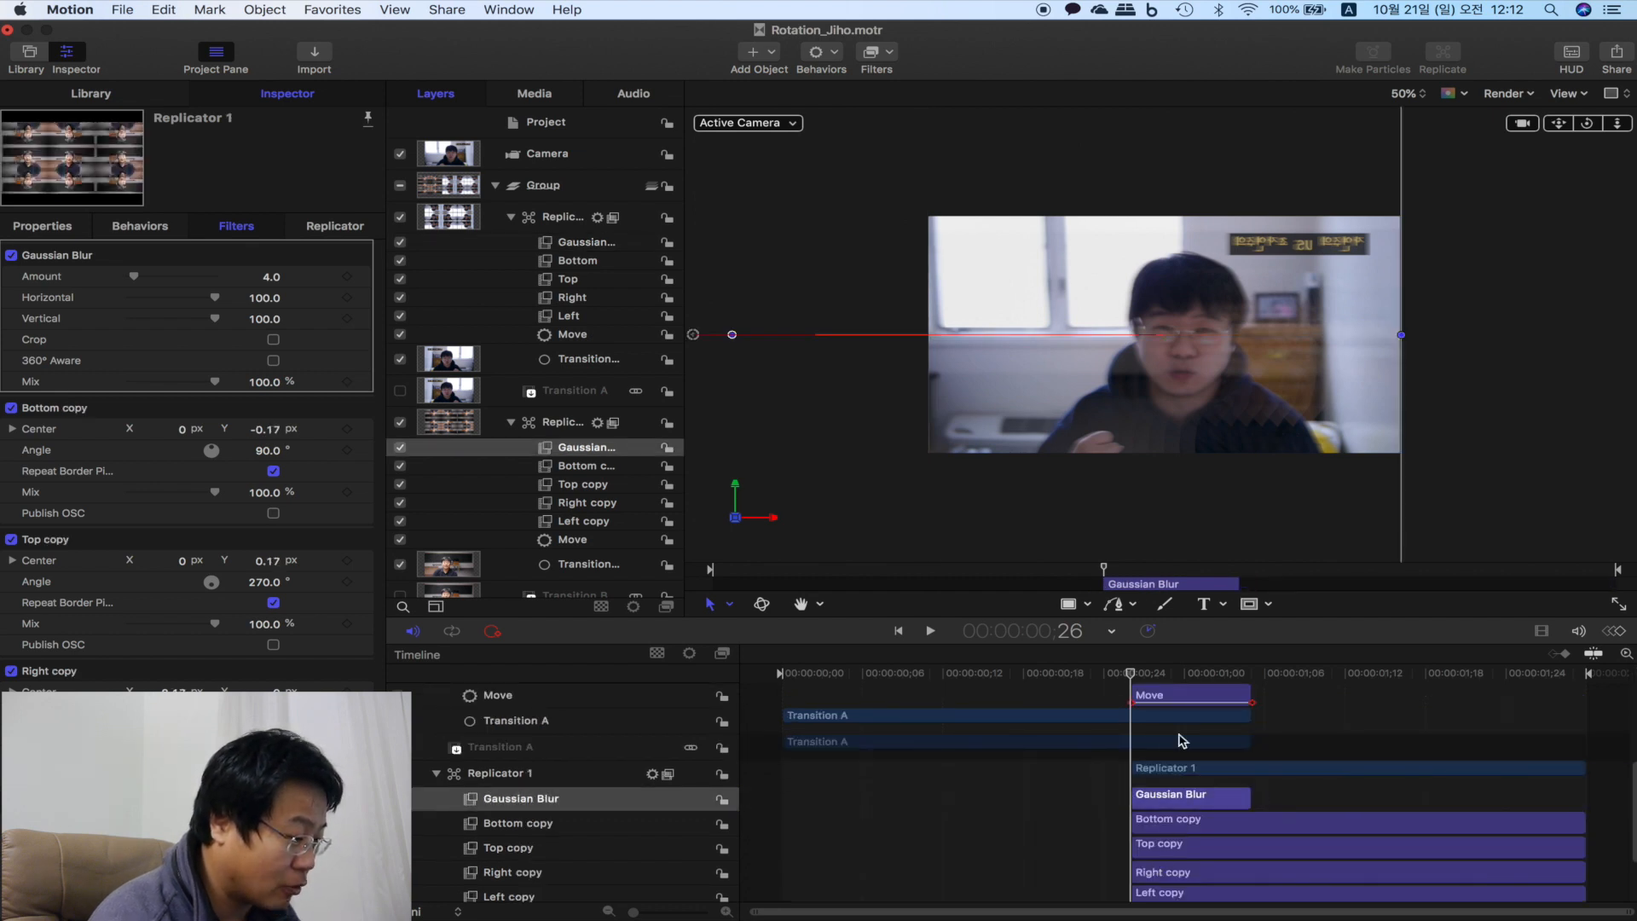
- Set the Transition A replicator's Gaussian Blur to a Vertical value of 0 and an Amount of 1000
{"action": "scroll", "coordinate": [1142, 750], "scroll_direction": "up", "scroll_amount": 5}
{"action": "left_click", "coordinate": [521, 812]}
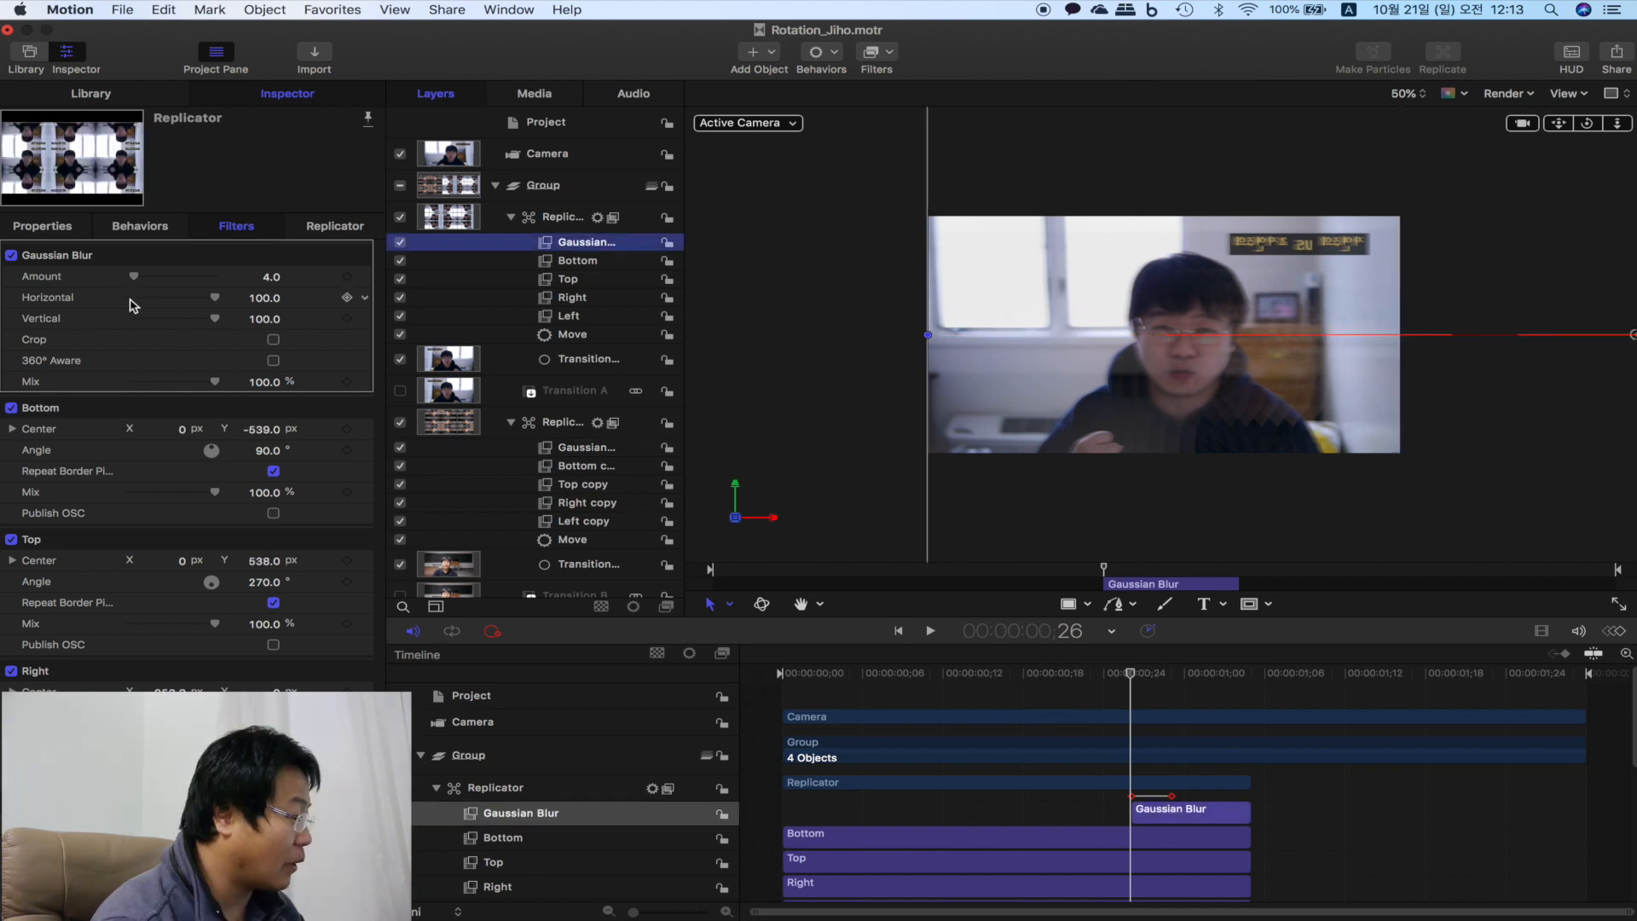
{"action": "left_click_drag", "start_coordinate": [217, 320], "coordinate": [51, 318]}
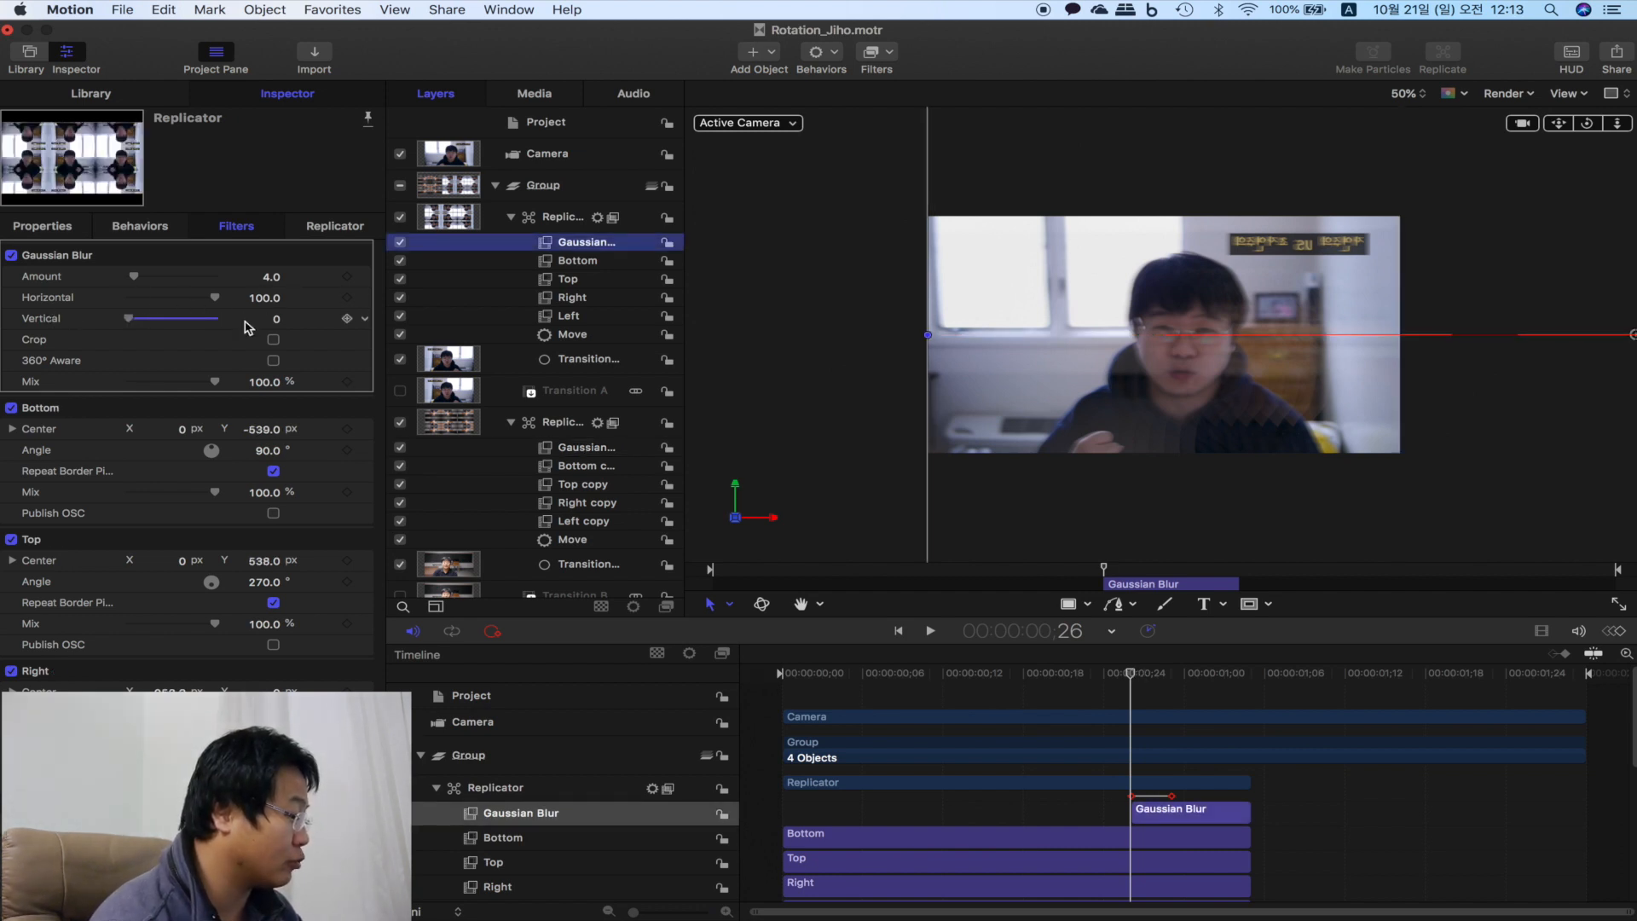
{"action": "left_click", "coordinate": [266, 282]}
{"action": "left_click", "coordinate": [269, 286]}
{"action": "type", "text": "1"}
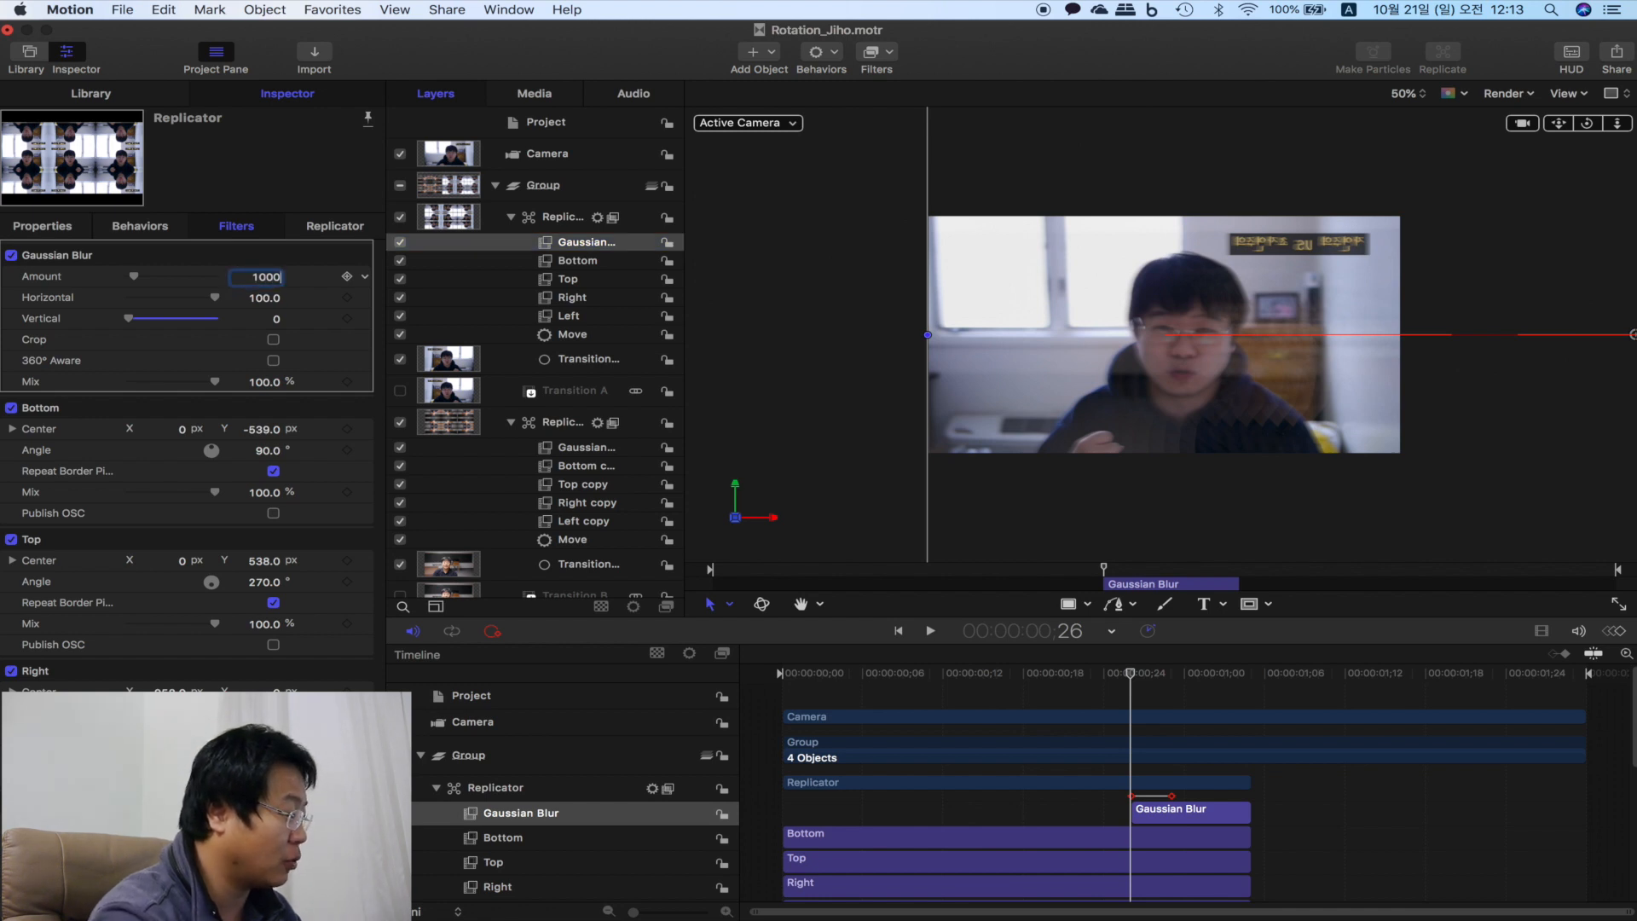
{"action": "type", "text": "000"}
{"action": "key", "text": "Return"}
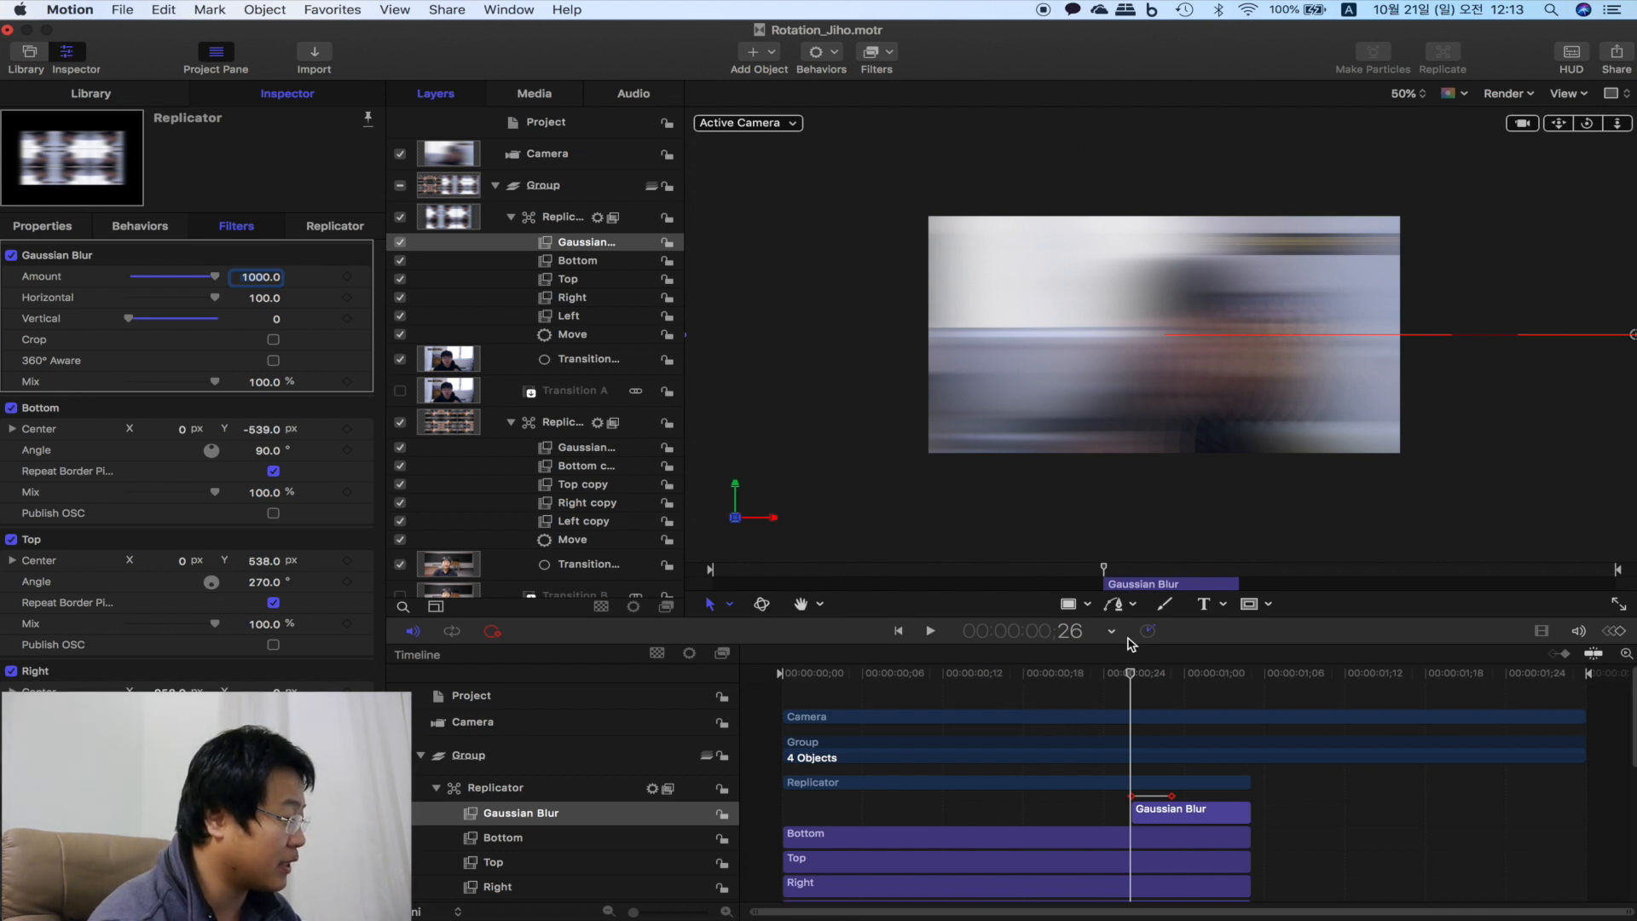
- Keyframe the Transition A replicator's Gaussian Blur Amount at 1000 on frames 26 and 29, and at 0 on 1;05
{"action": "left_click", "coordinate": [346, 279]}
{"action": "left_click", "coordinate": [1168, 677]}
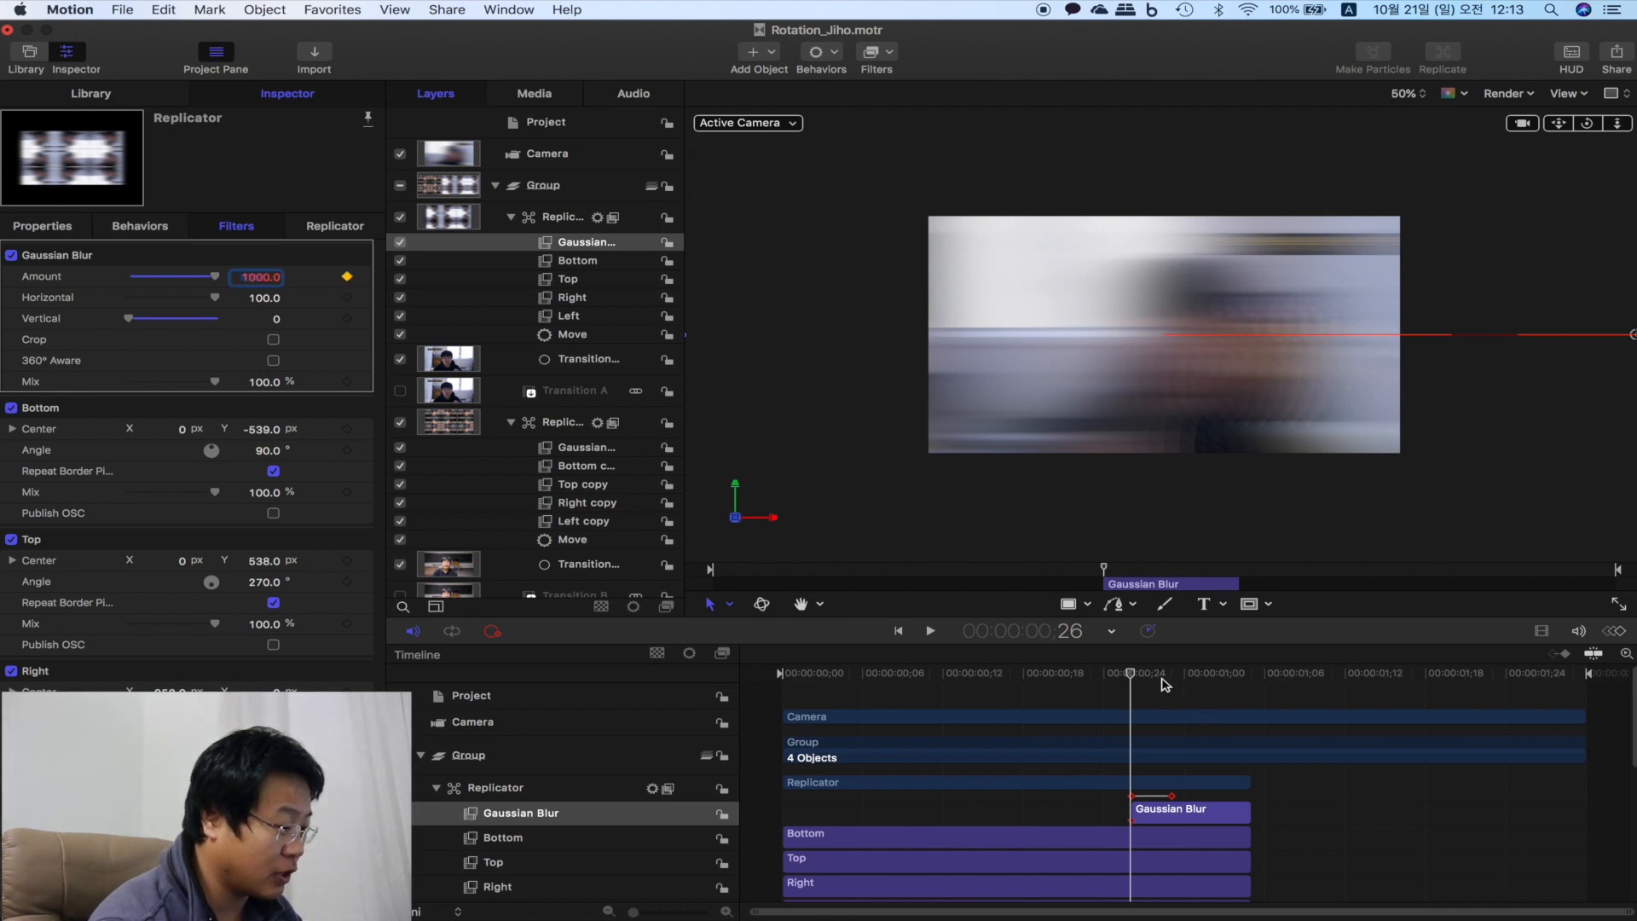
{"action": "left_click", "coordinate": [346, 277]}
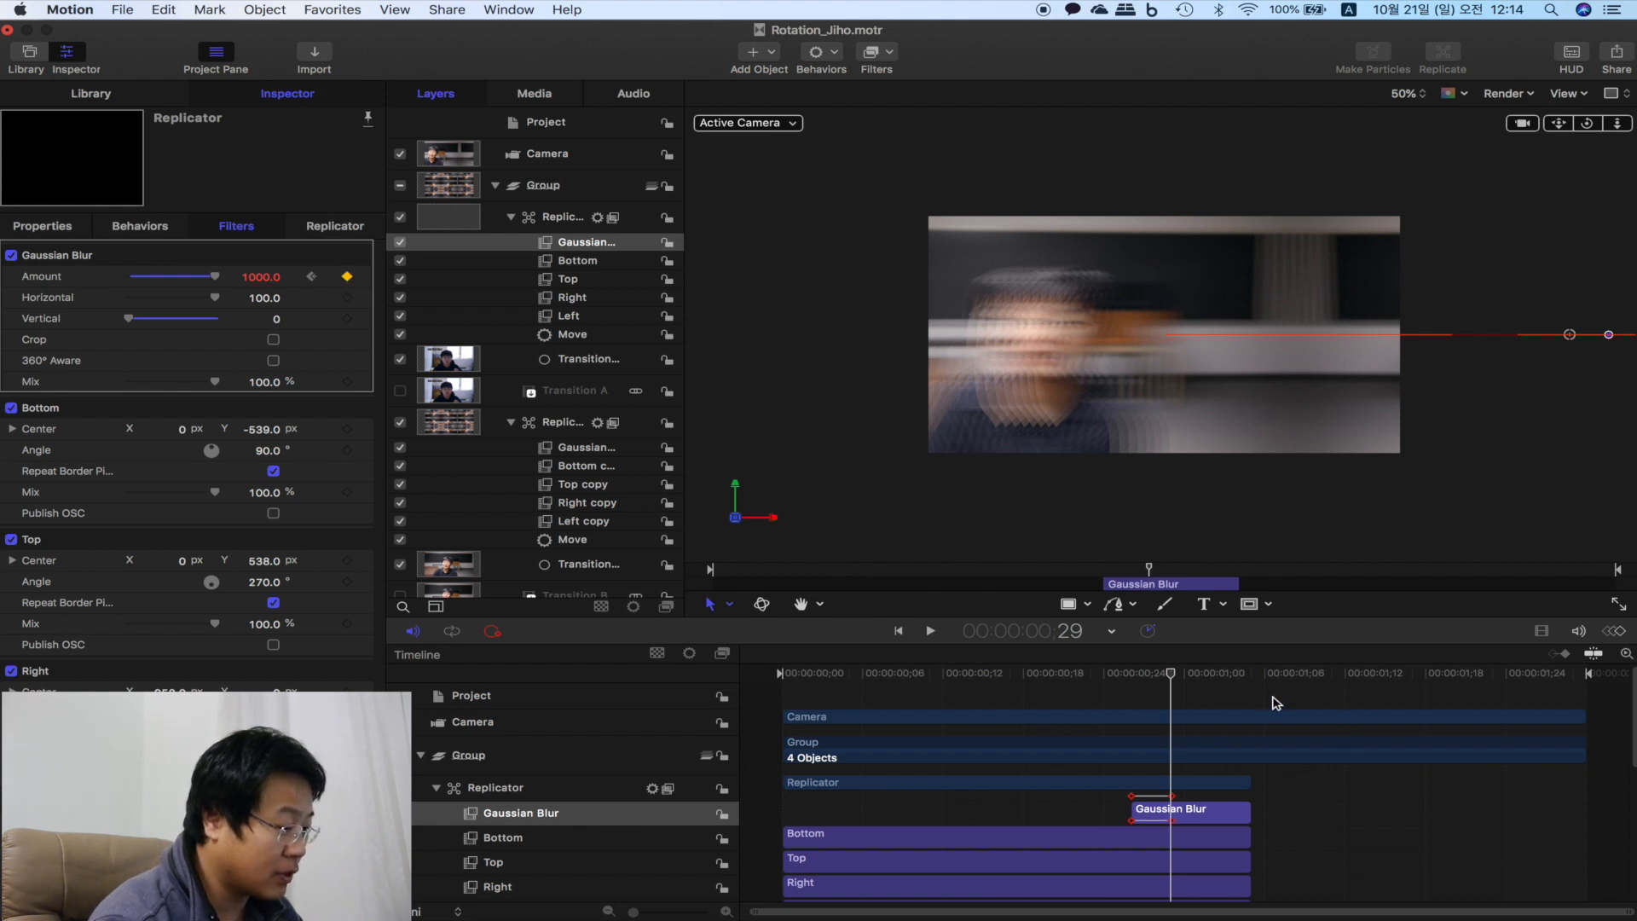
{"action": "left_click", "coordinate": [1249, 676]}
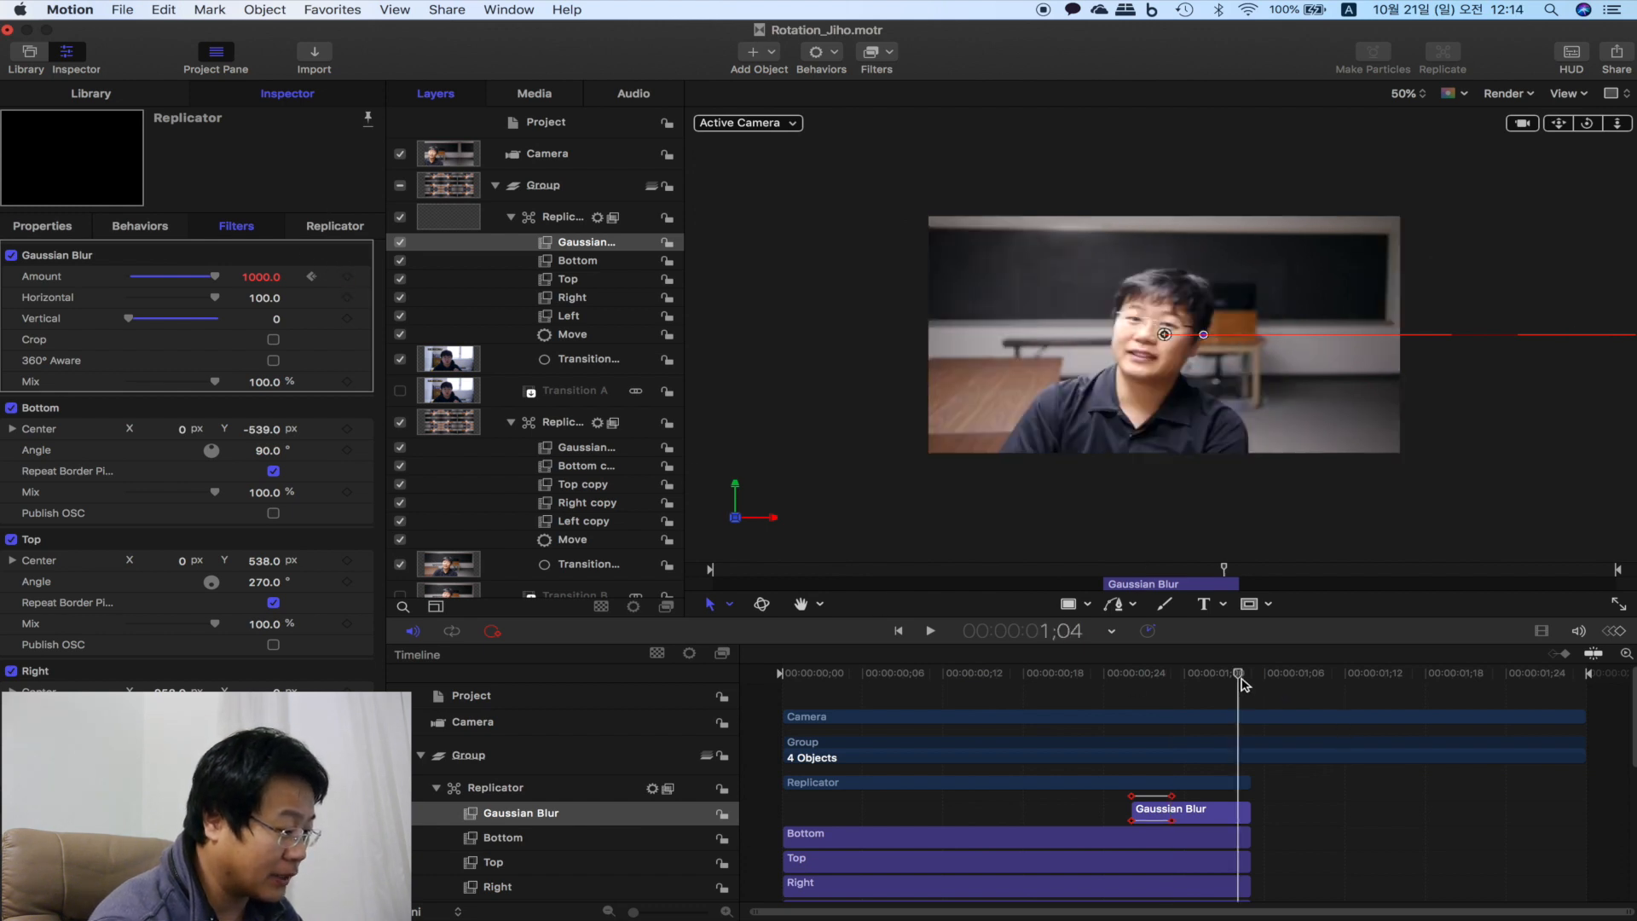
{"action": "left_click", "coordinate": [346, 277]}
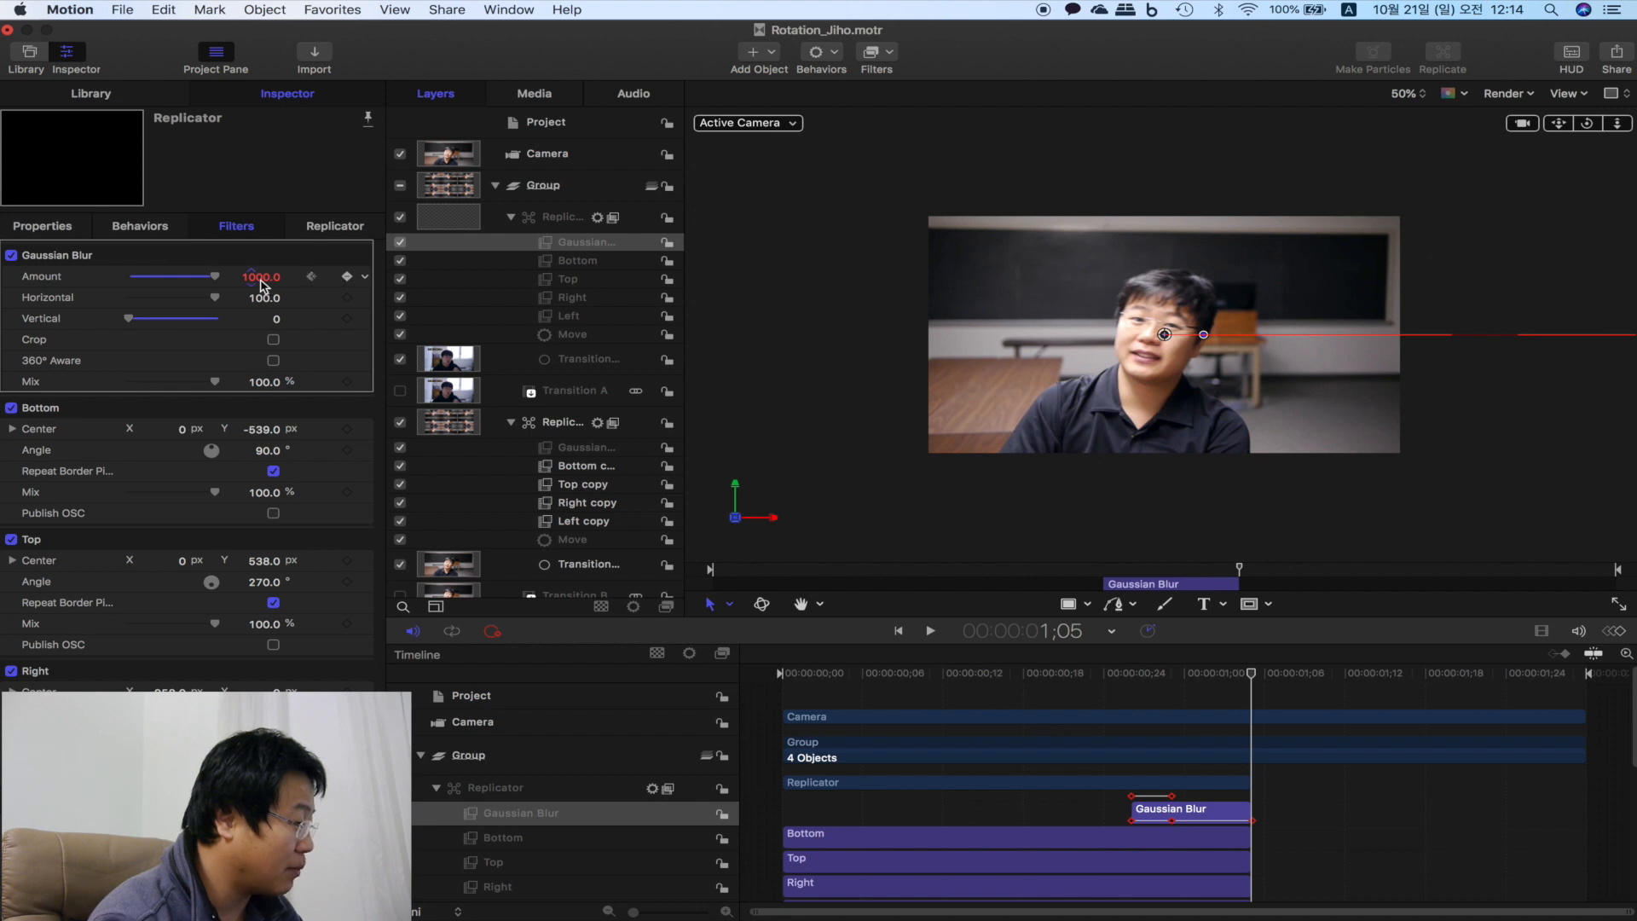
{"action": "type", "text": "0"}
{"action": "key", "text": "Return"}
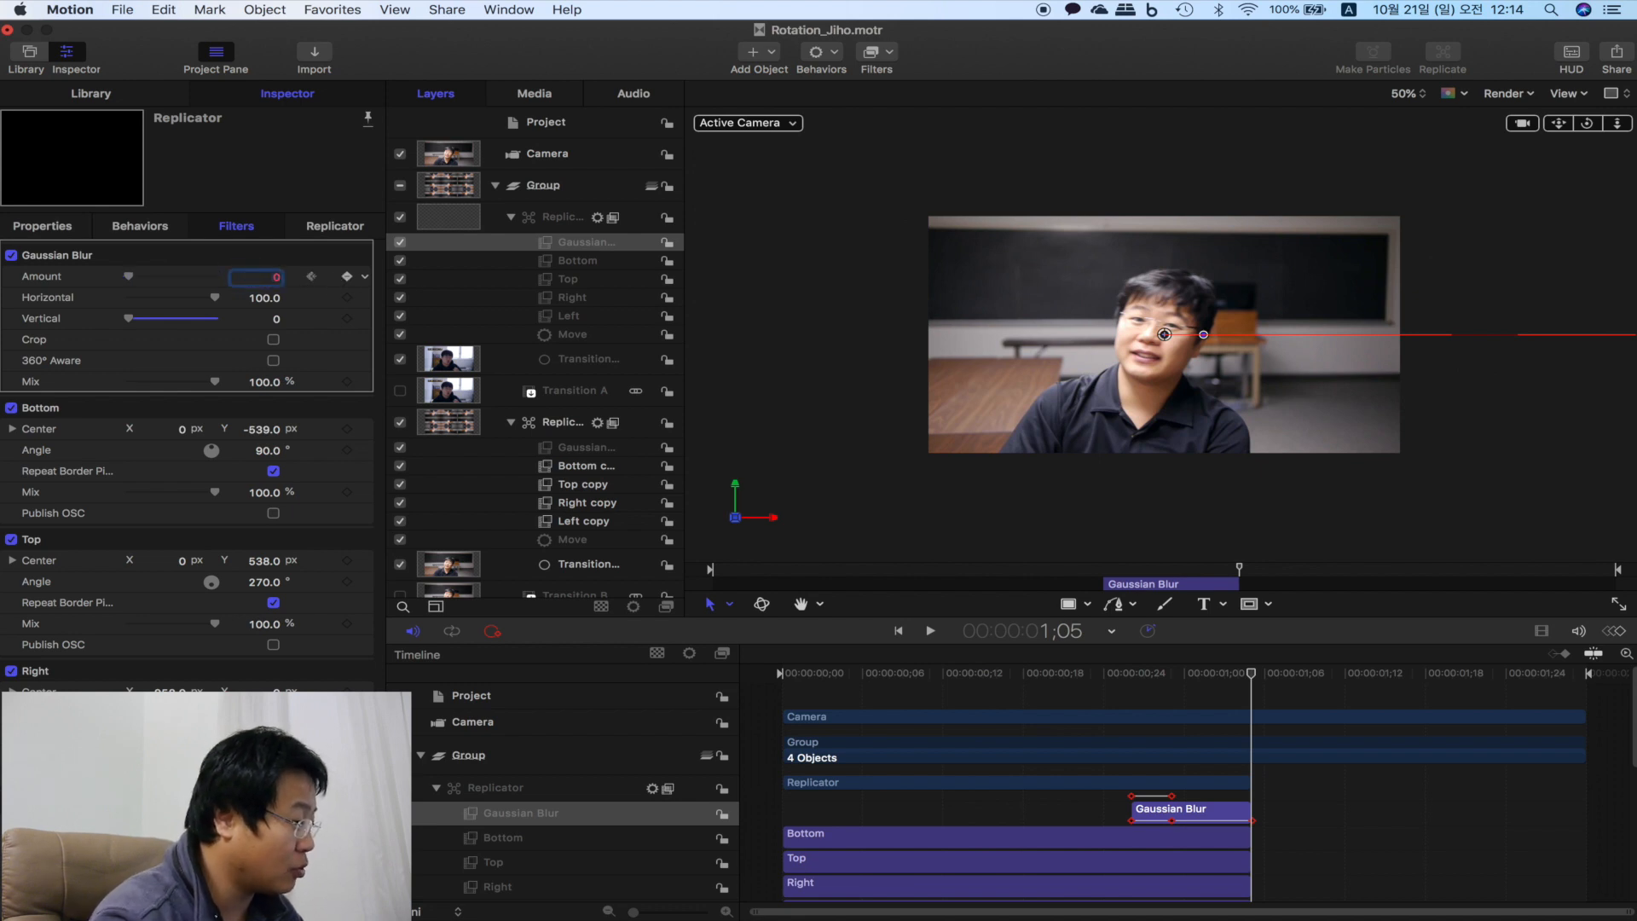
- Set the frame 26 Amount keyframe of the Transition A replicator's Gaussian Blur to 0
{"action": "left_click", "coordinate": [311, 277]}
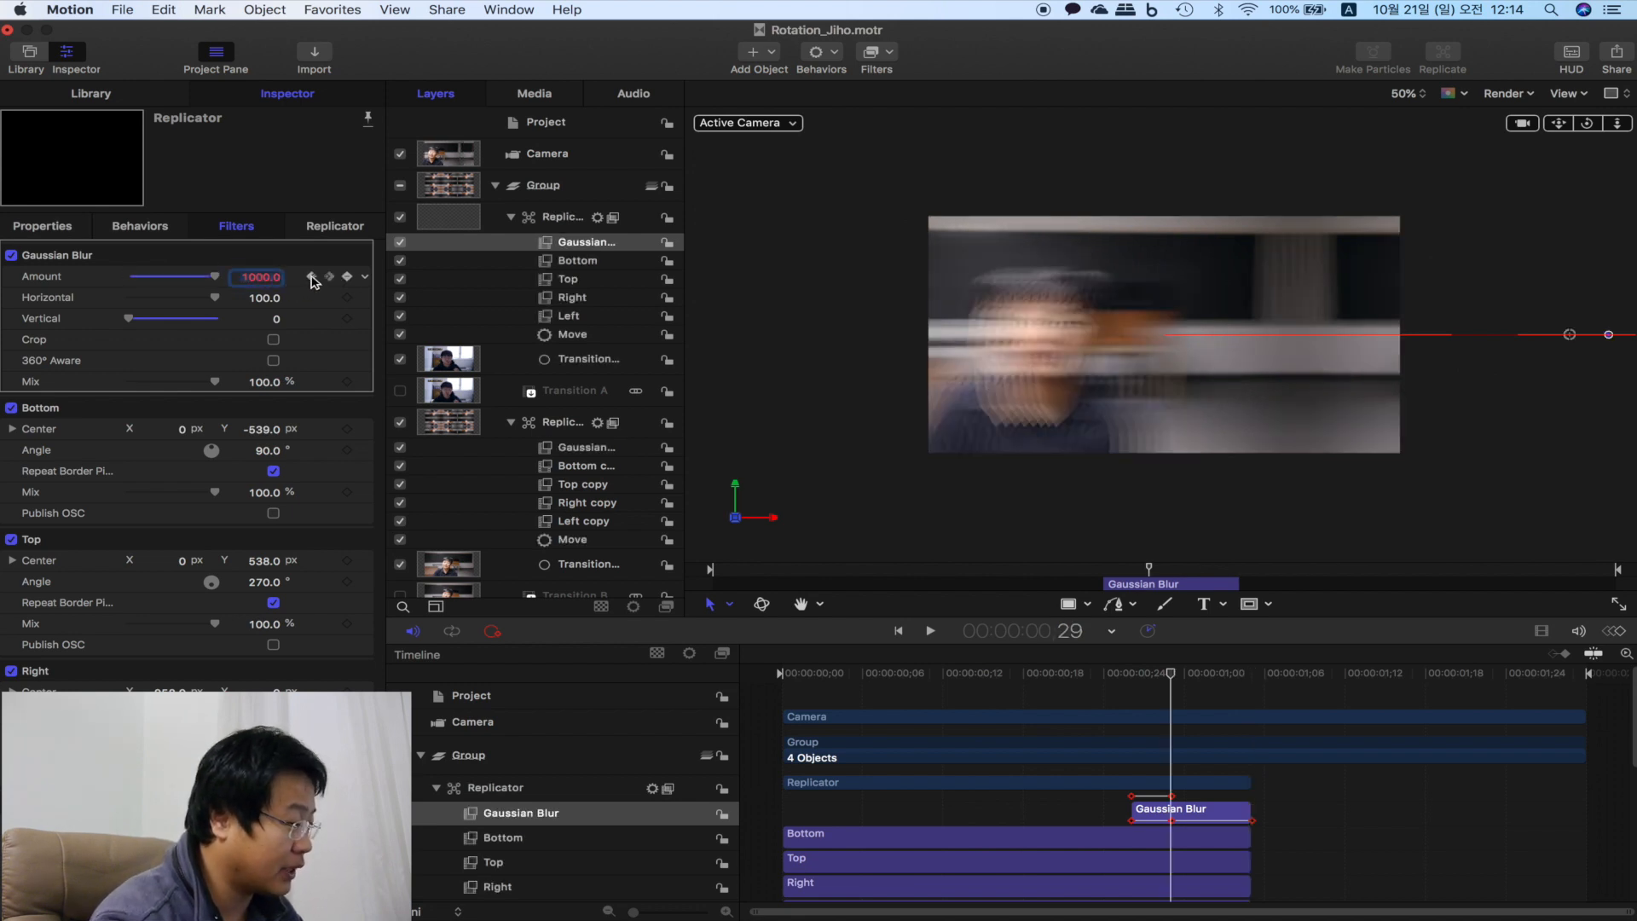
{"action": "left_click", "coordinate": [311, 278]}
{"action": "type", "text": "0"}
{"action": "key", "text": "Return"}
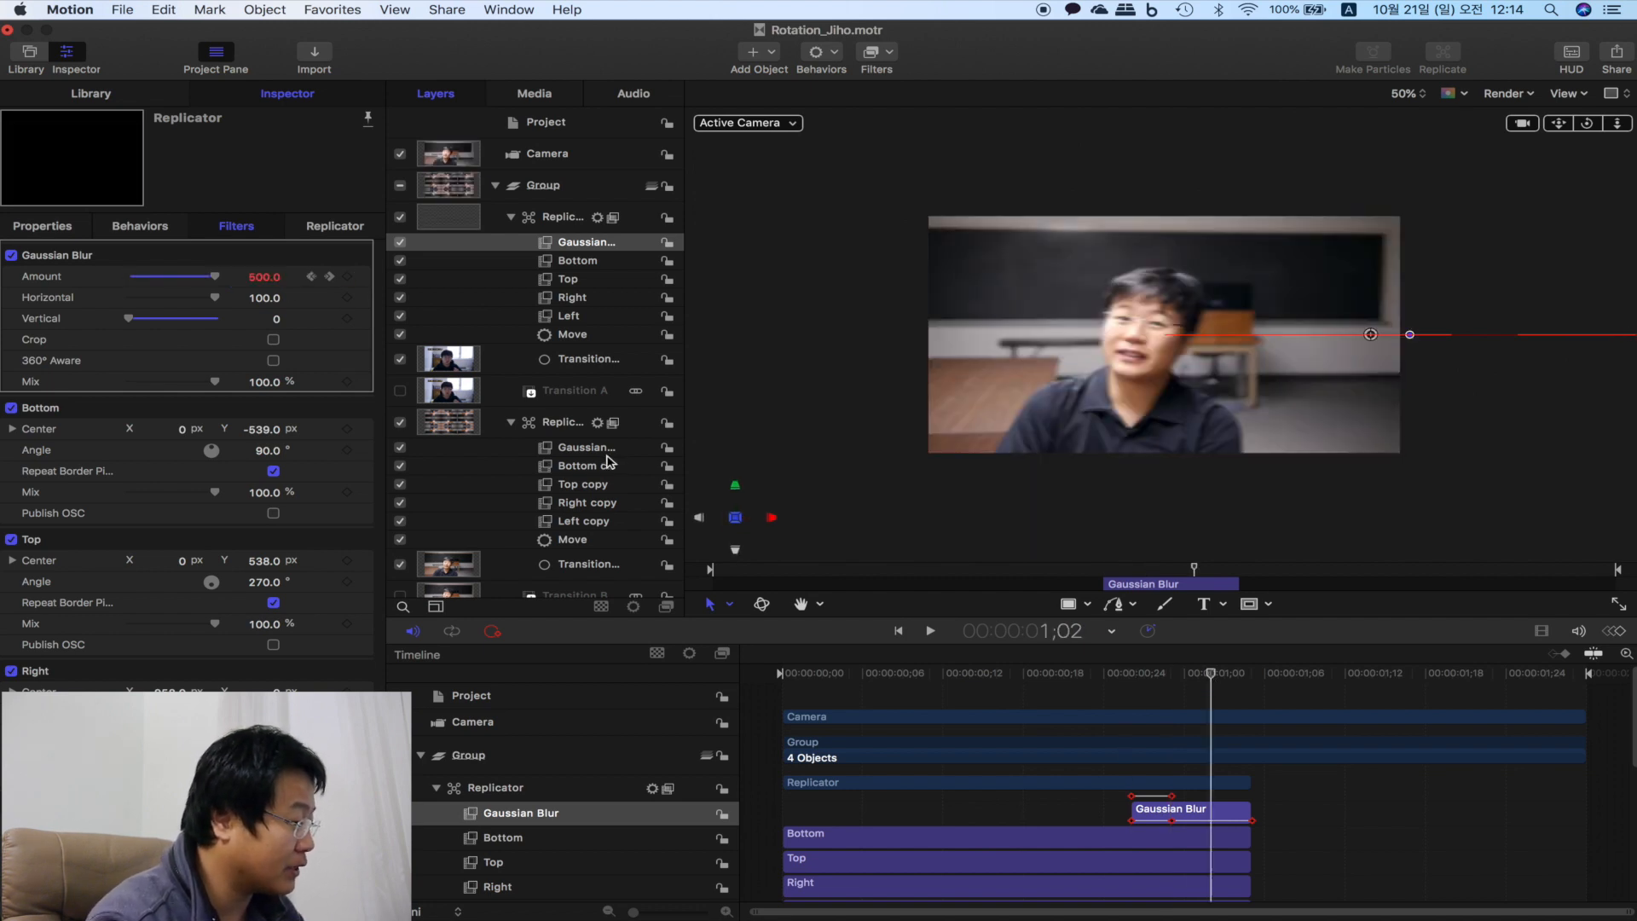
- Keyframe Replicator 1's Gaussian Blur Amount at 0 on frame 26, 1000 on frame 29 and 0 on 1;05
{"action": "left_click", "coordinate": [584, 449]}
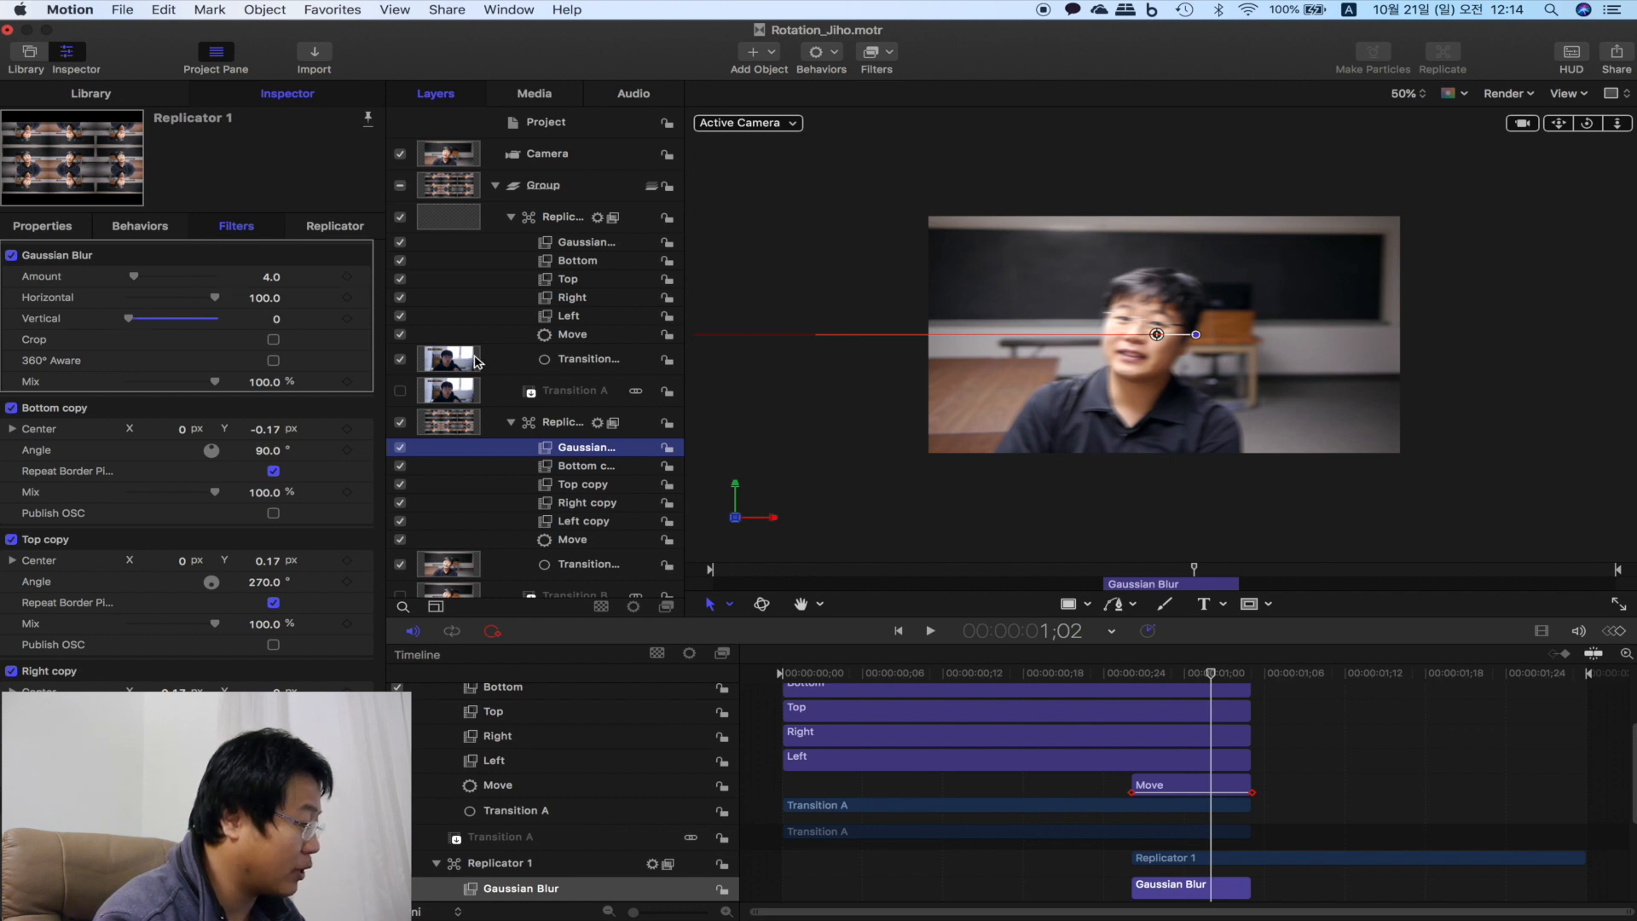
{"action": "left_click_drag", "start_coordinate": [1161, 673], "coordinate": [1134, 682]}
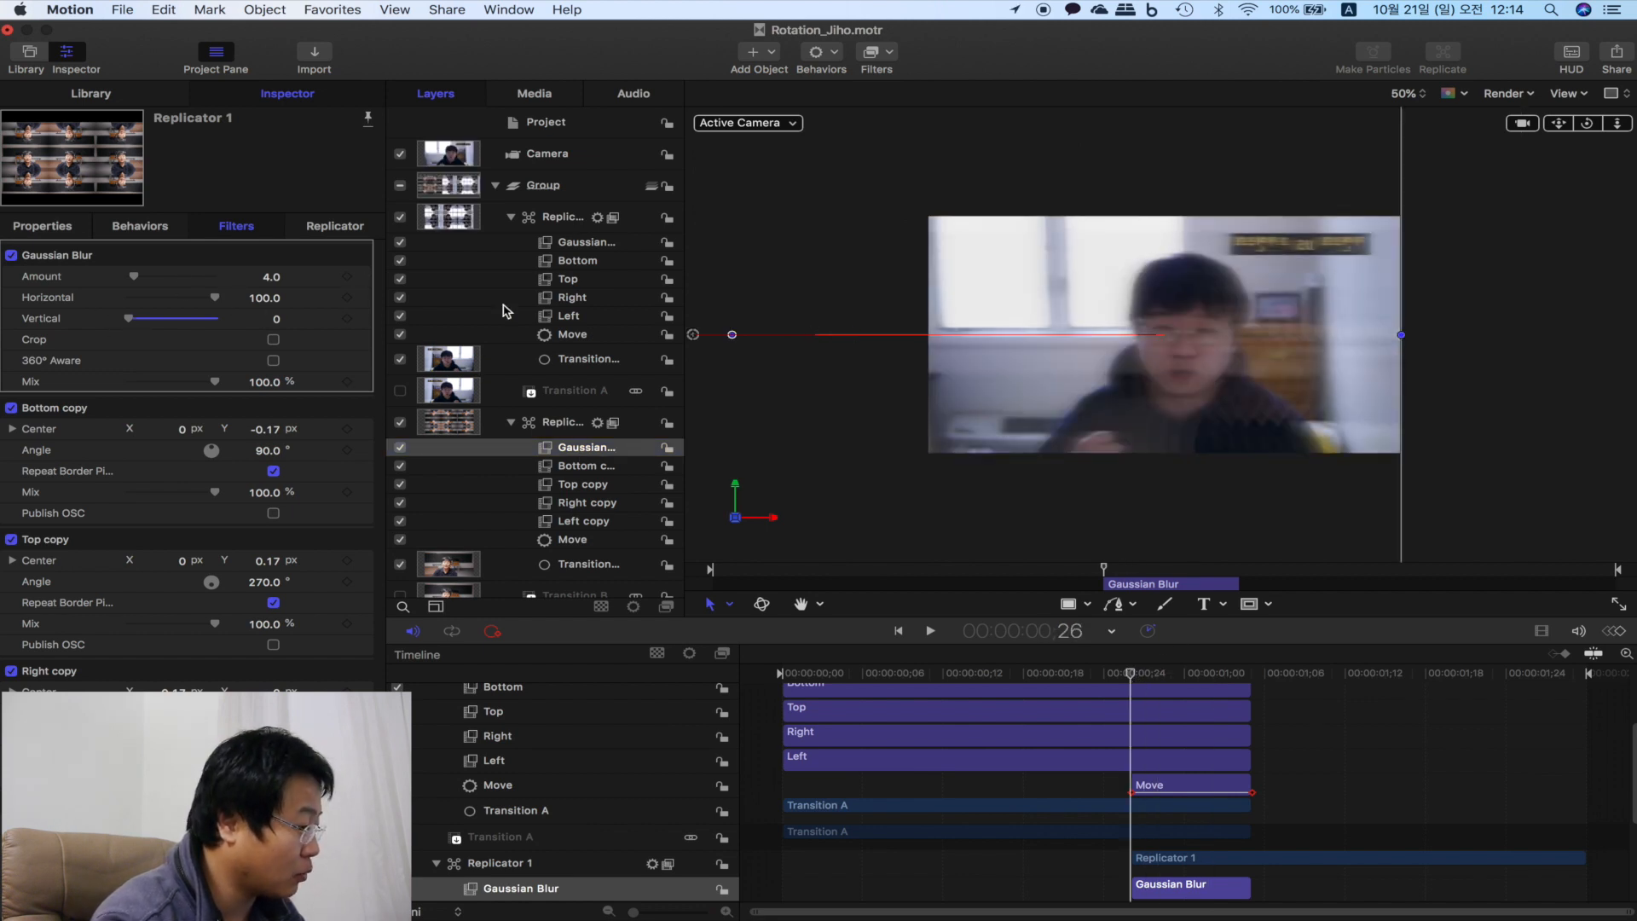
{"action": "double_click", "coordinate": [271, 277]}
{"action": "type", "text": "0"}
{"action": "key", "text": "Return"}
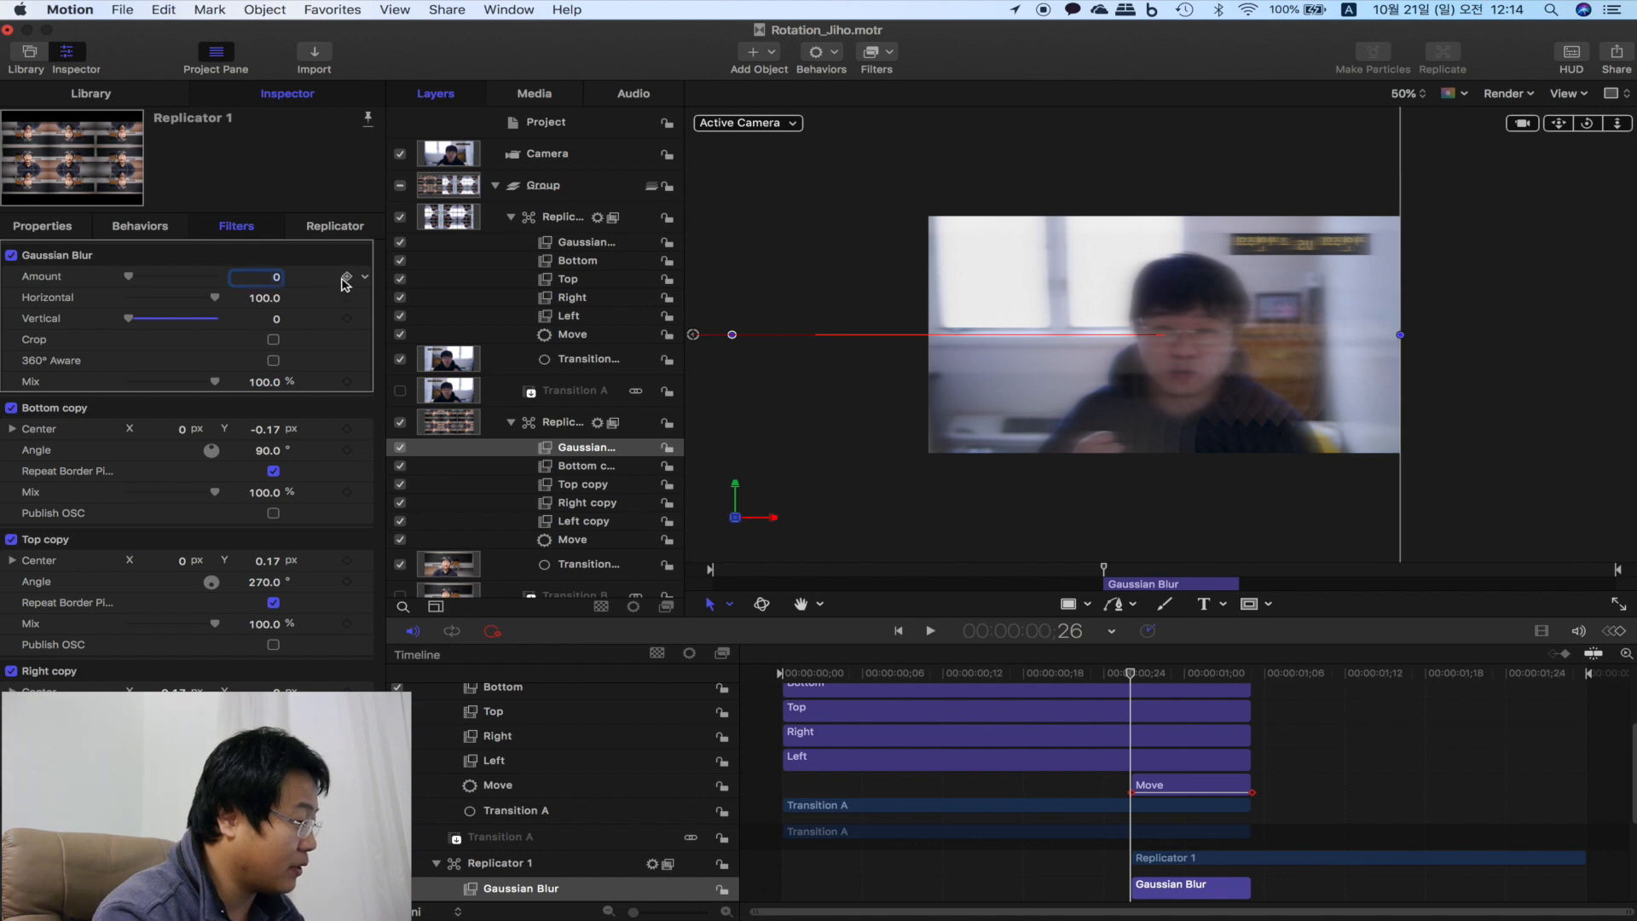
{"action": "left_click", "coordinate": [1171, 675]}
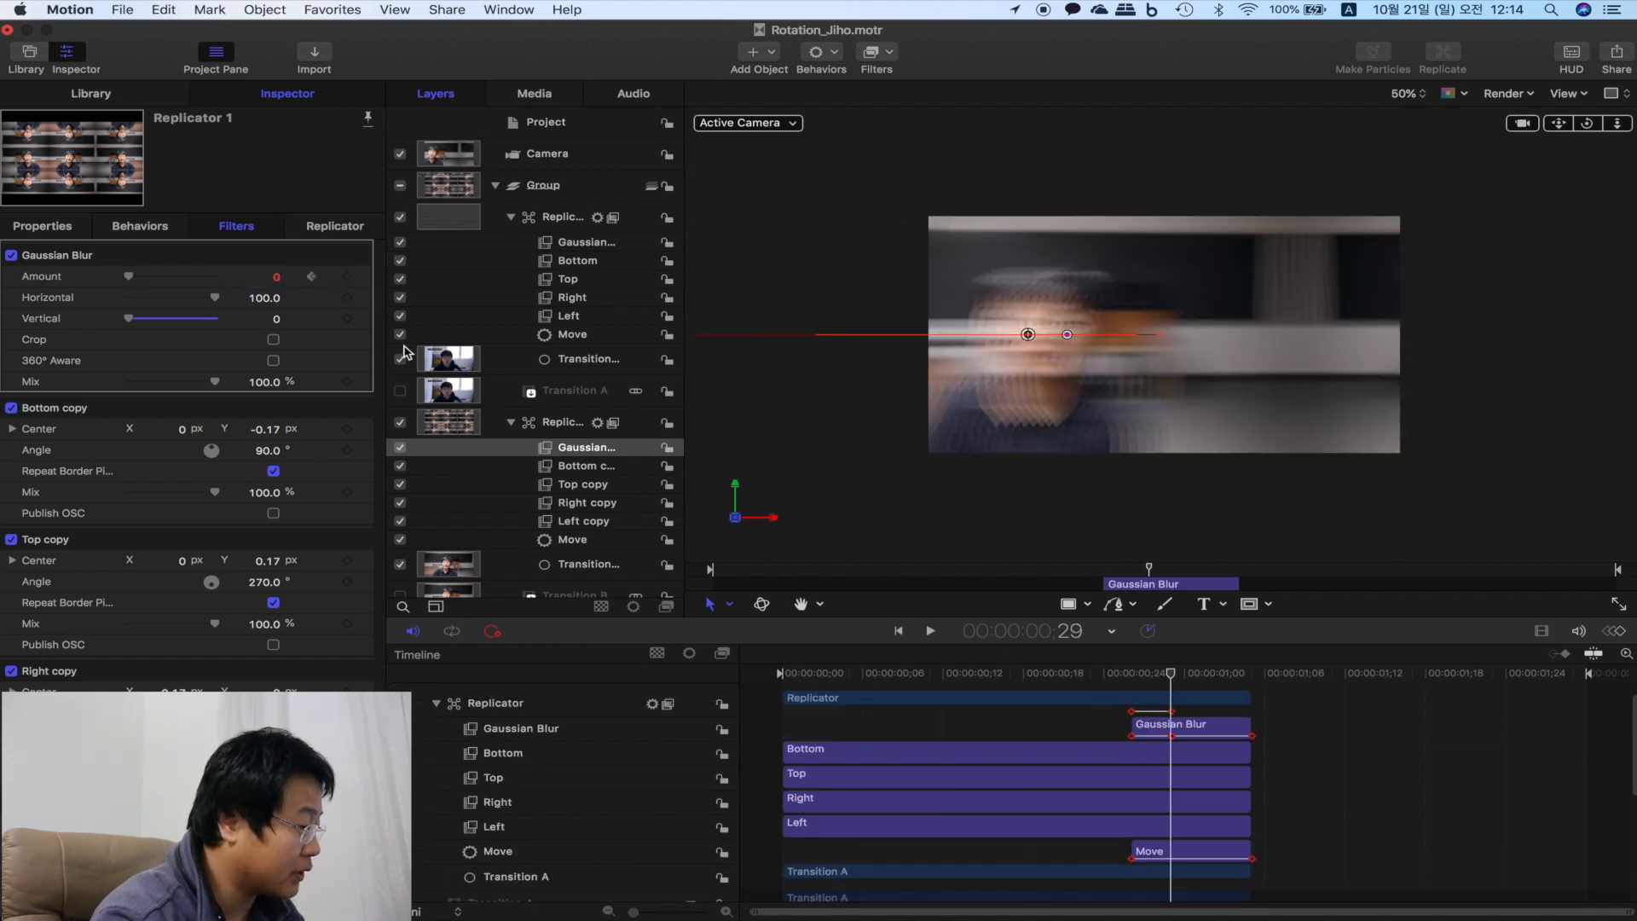
{"action": "key", "text": "space"}
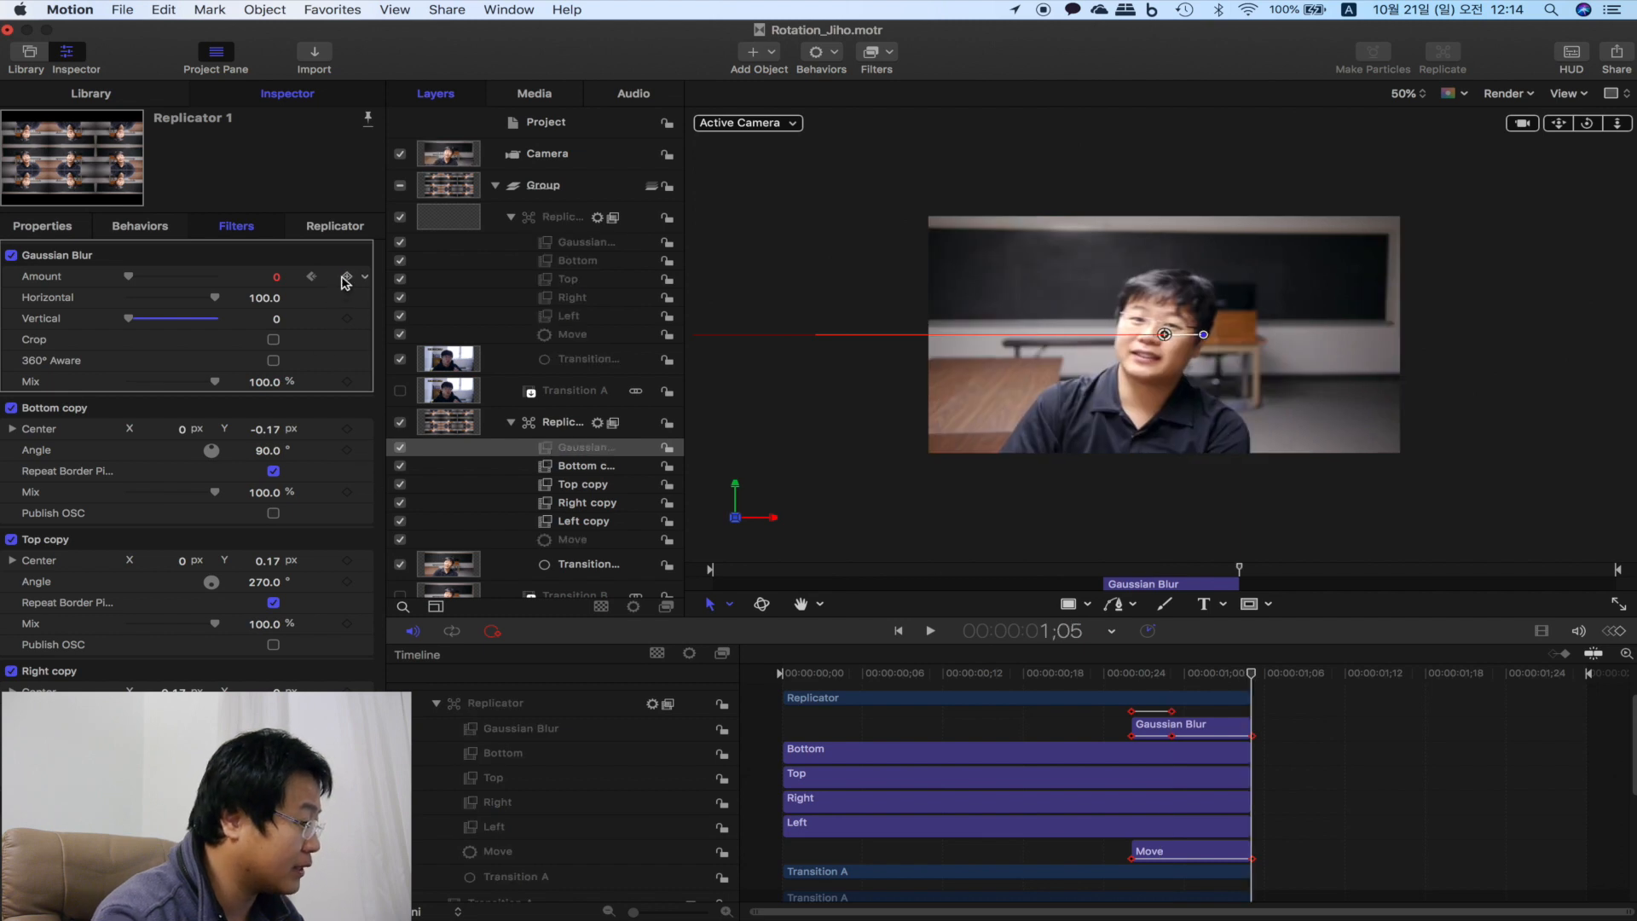
{"action": "left_click", "coordinate": [311, 276]}
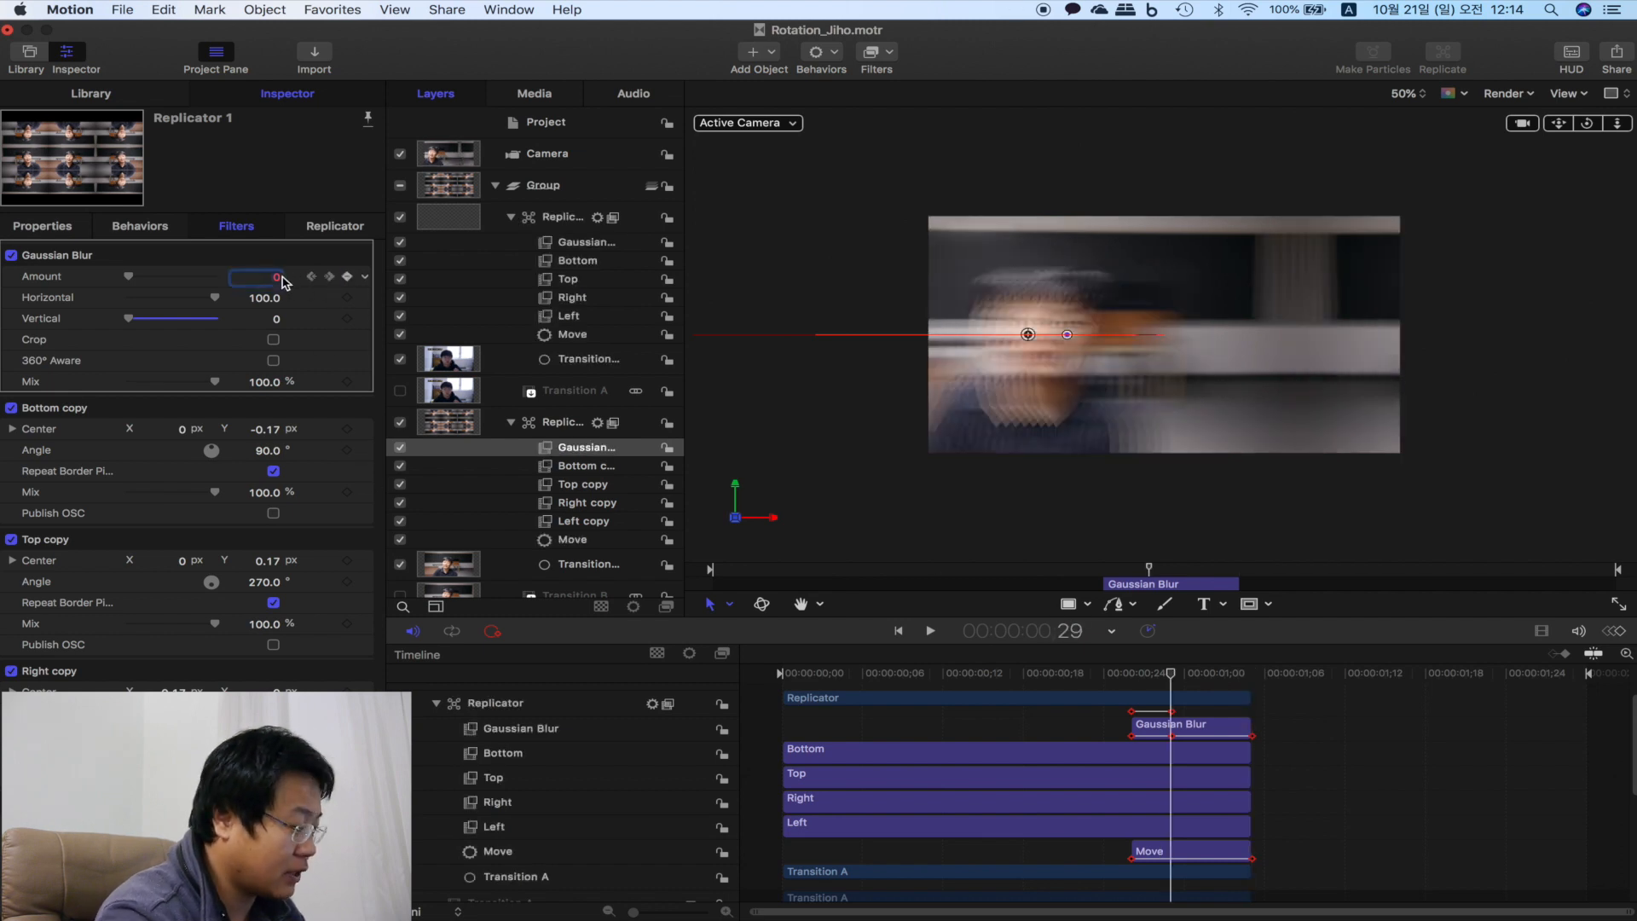
{"action": "key", "text": "Return"}
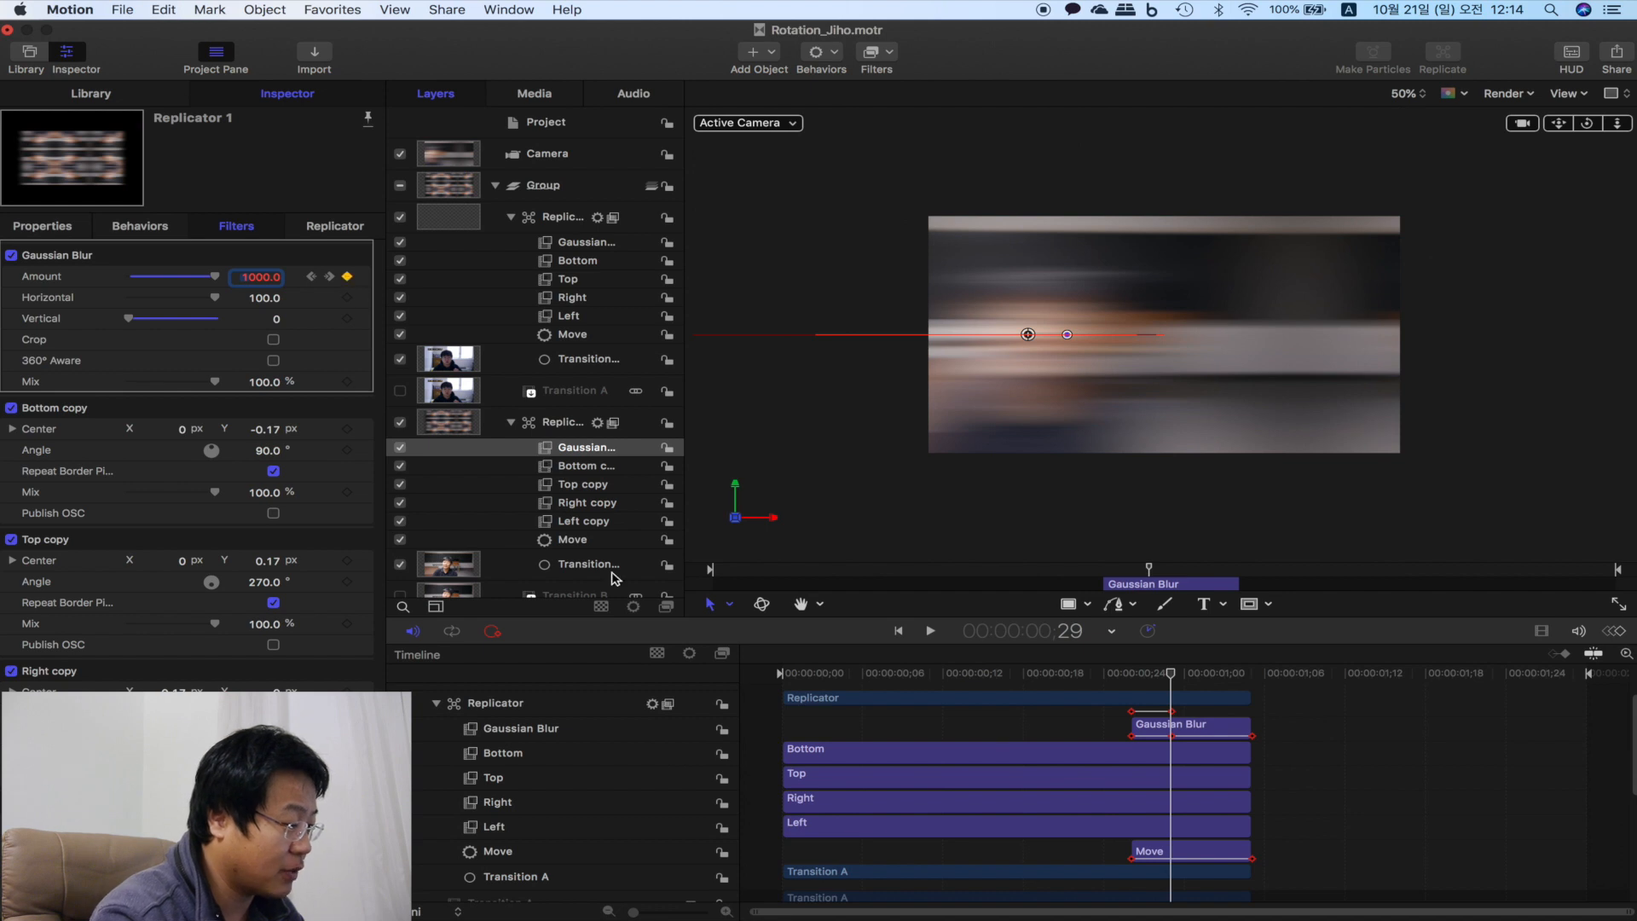
{"action": "left_click_drag", "start_coordinate": [1171, 677], "coordinate": [1253, 697]}
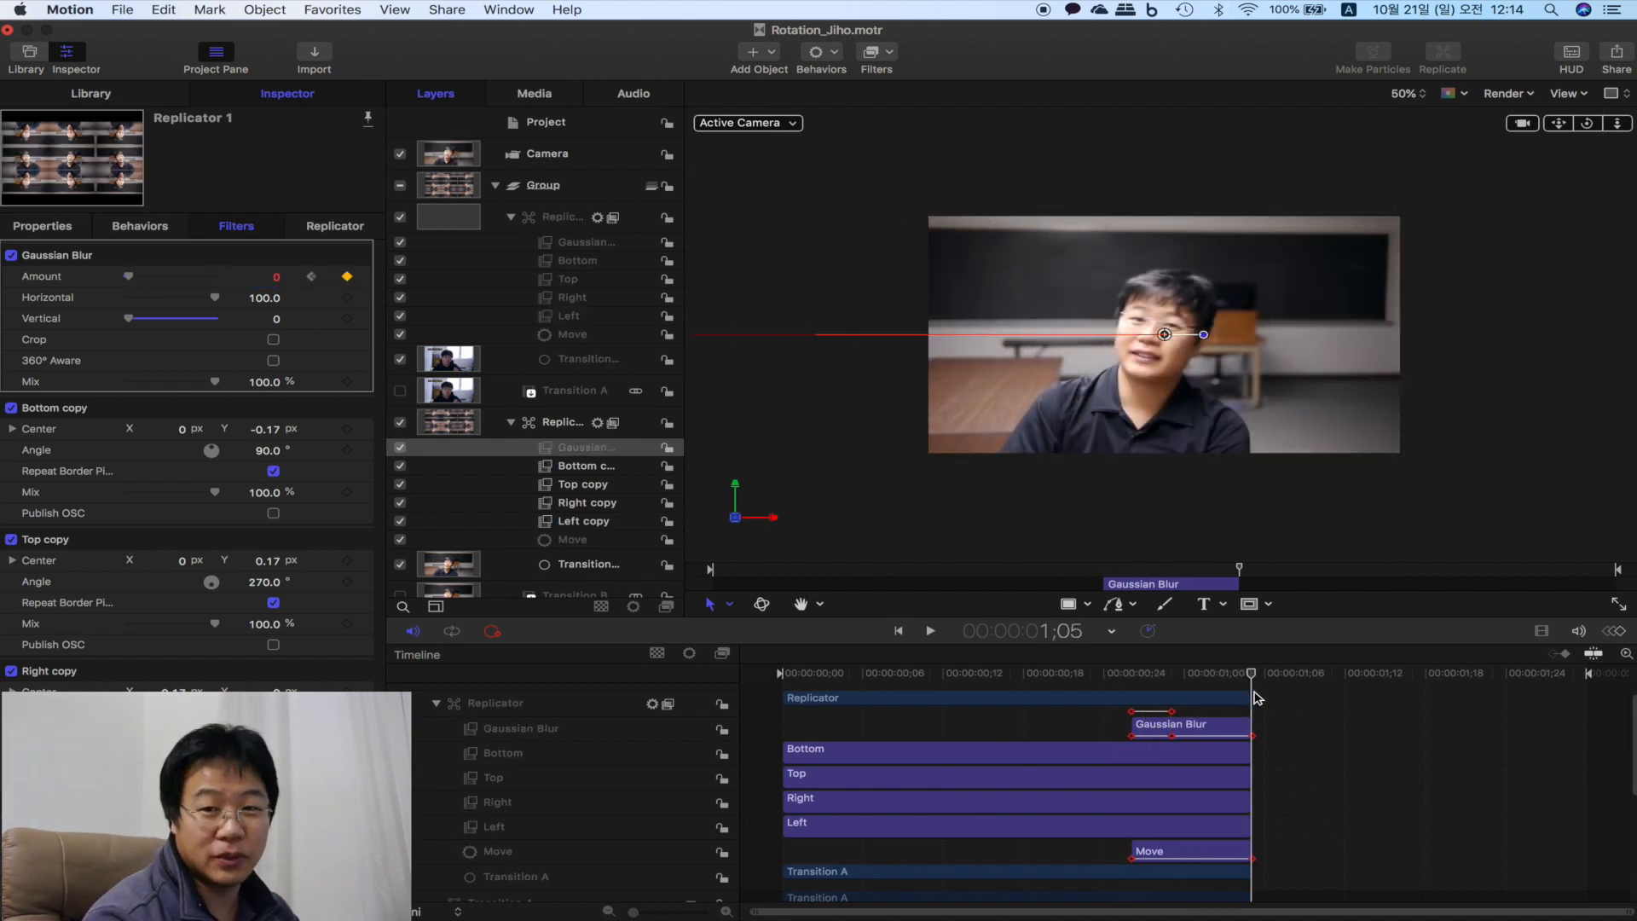
- Save the project as a new transition template named Right_Jiho in the Jiho category and publish it
{"action": "key", "text": "super+a"}
{"action": "mouse_move", "coordinate": [1253, 675]}
{"action": "left_mouse_down"}
{"action": "mouse_move", "coordinate": [1114, 680]}
{"action": "mouse_move", "coordinate": [1249, 685]}
{"action": "left_mouse_up"}
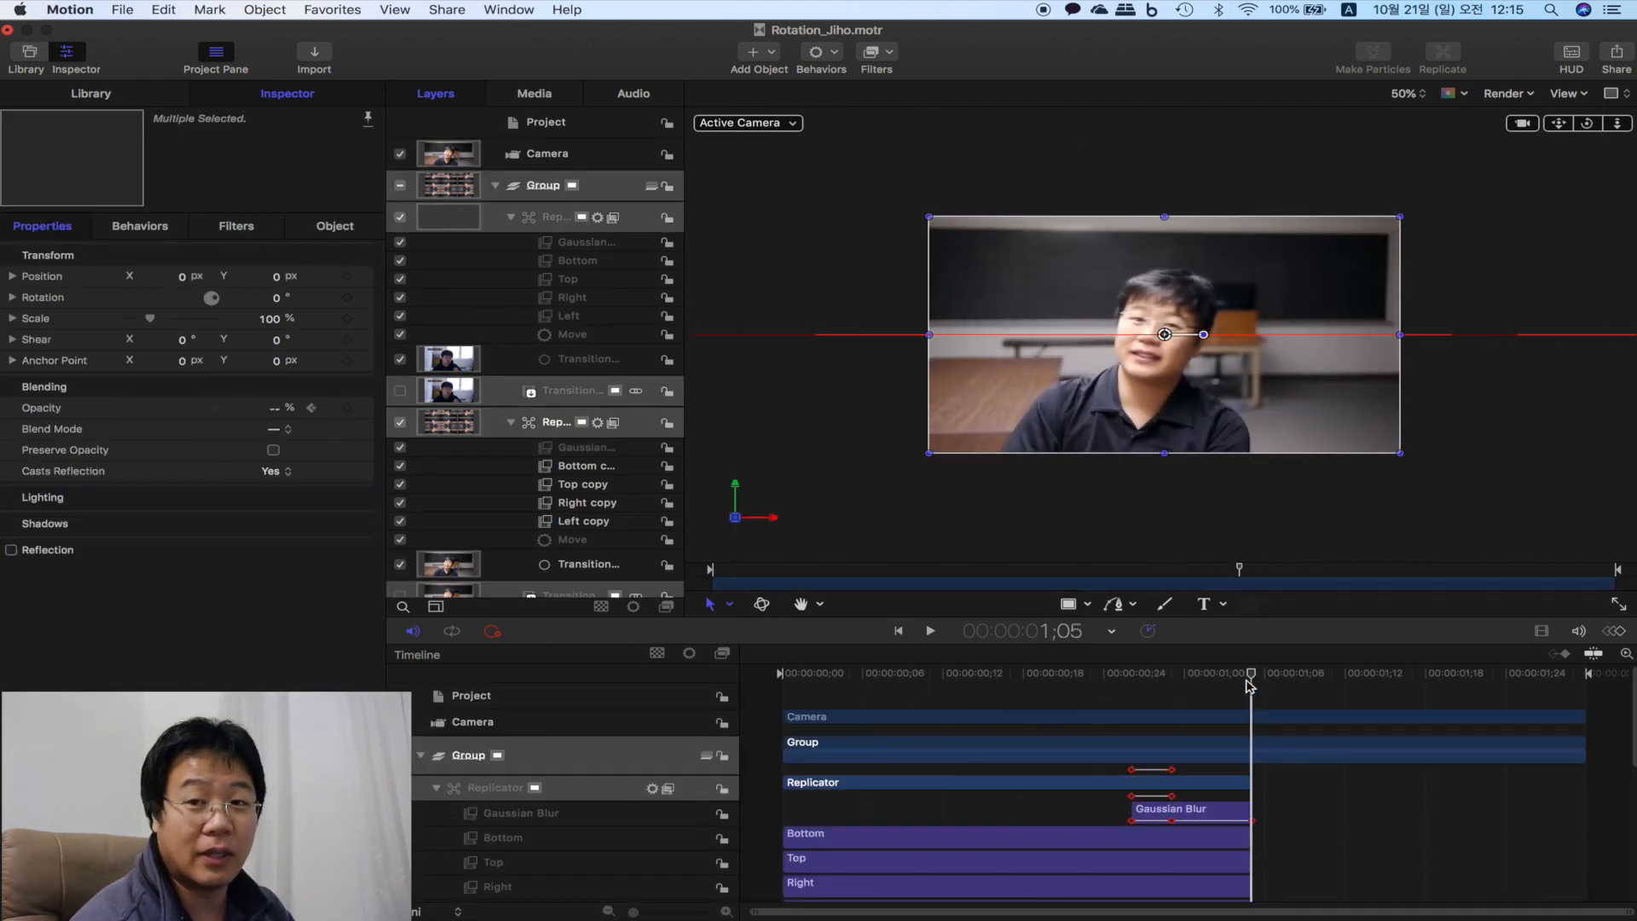
{"action": "key", "text": "super+shift+s"}
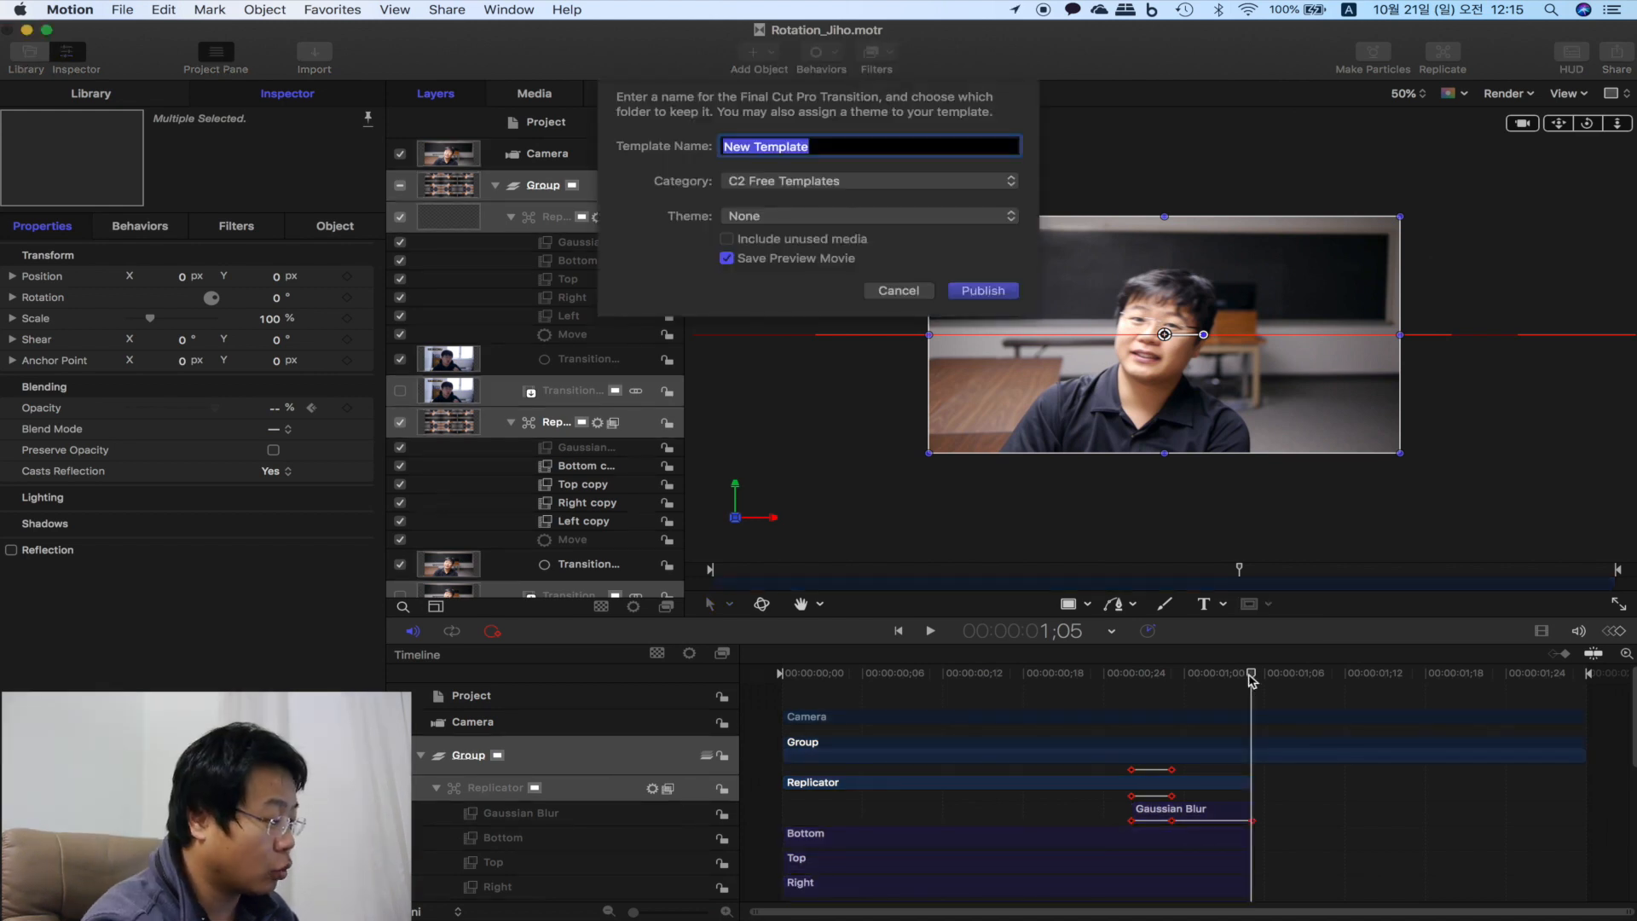
{"action": "type", "text": "Right"}
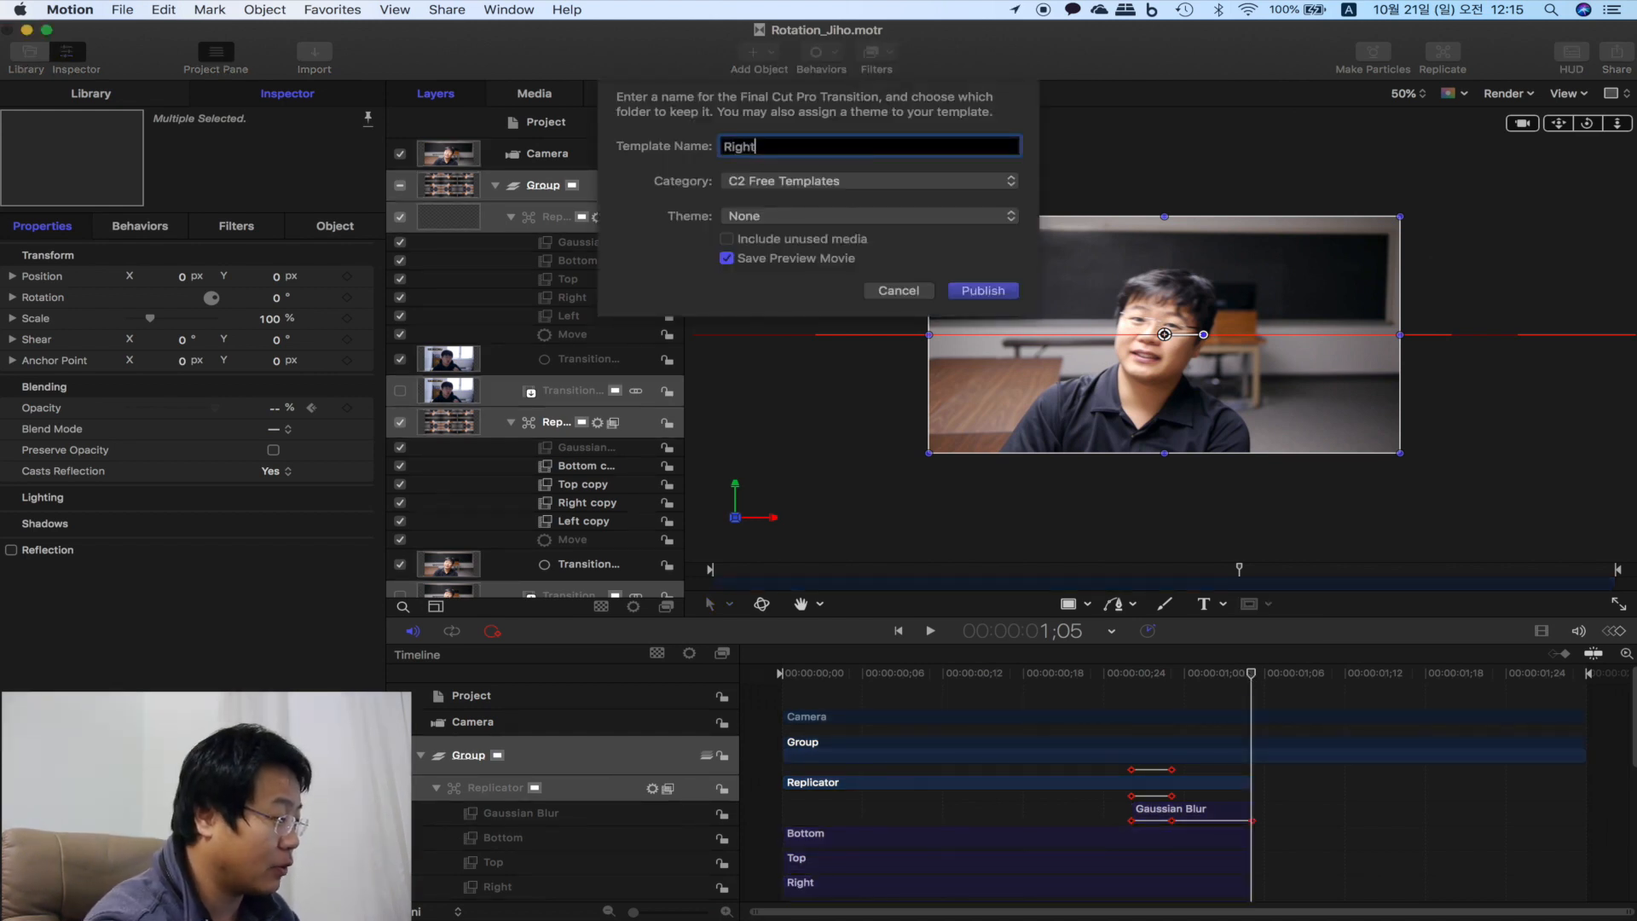
{"action": "left_click", "coordinate": [929, 181]}
{"action": "left_click", "coordinate": [930, 241]}
{"action": "left_click", "coordinate": [982, 291]}
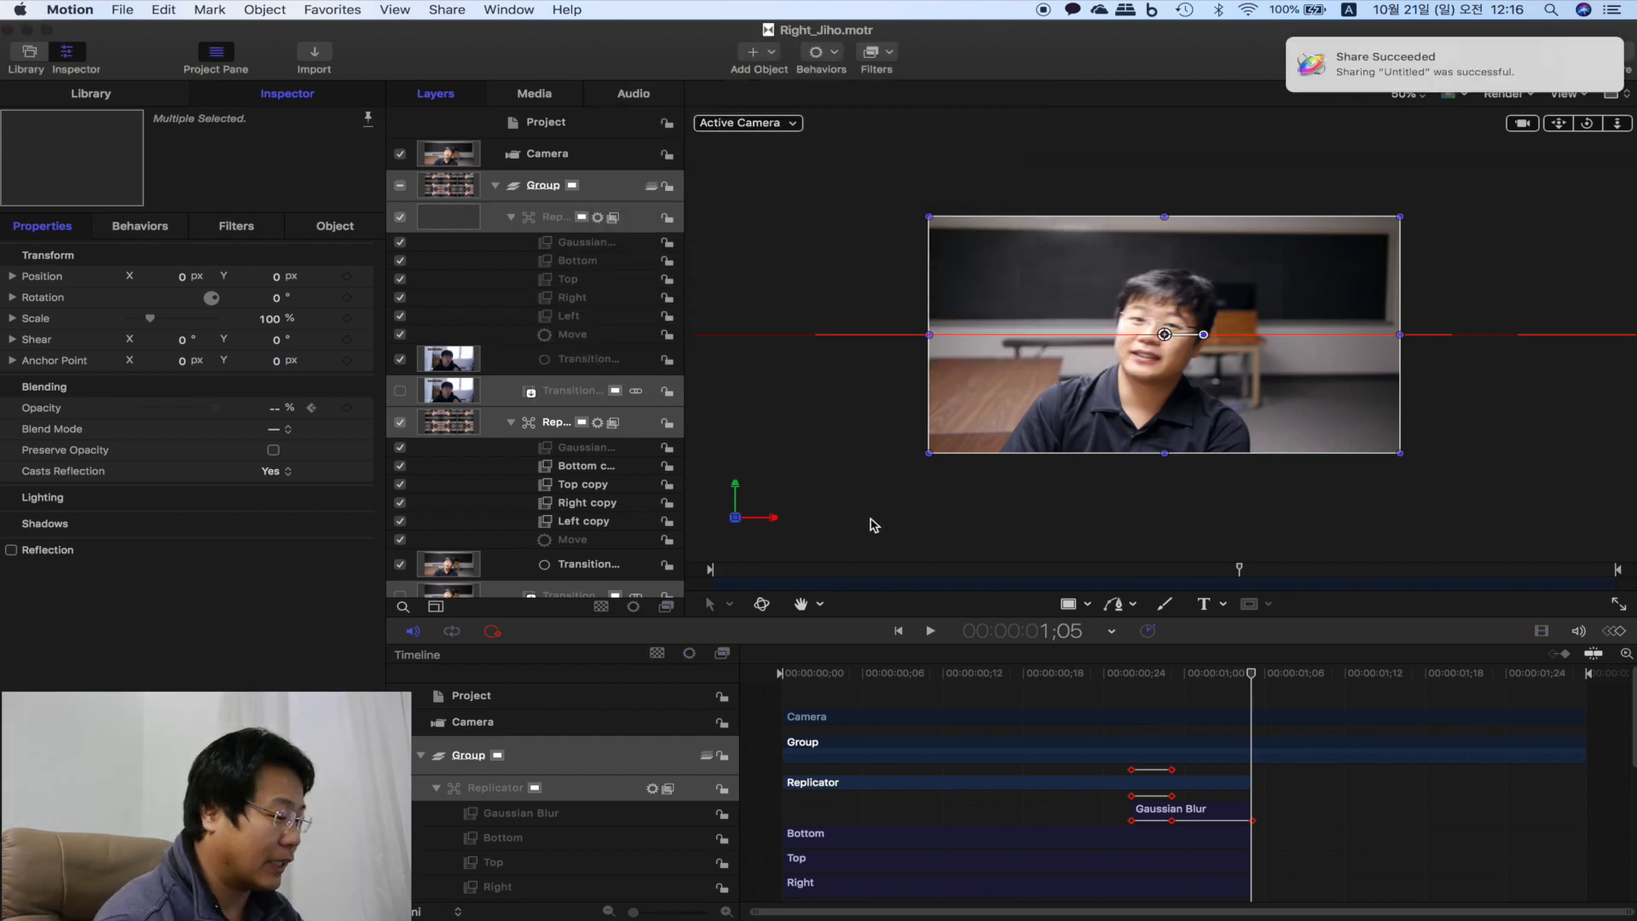
- Switch to Final Cut Pro and replace the transition between Clip #24 and Clip #23 with Right_Jiho
{"action": "key", "text": "super+Tab"}
{"action": "left_click", "coordinate": [741, 740]}
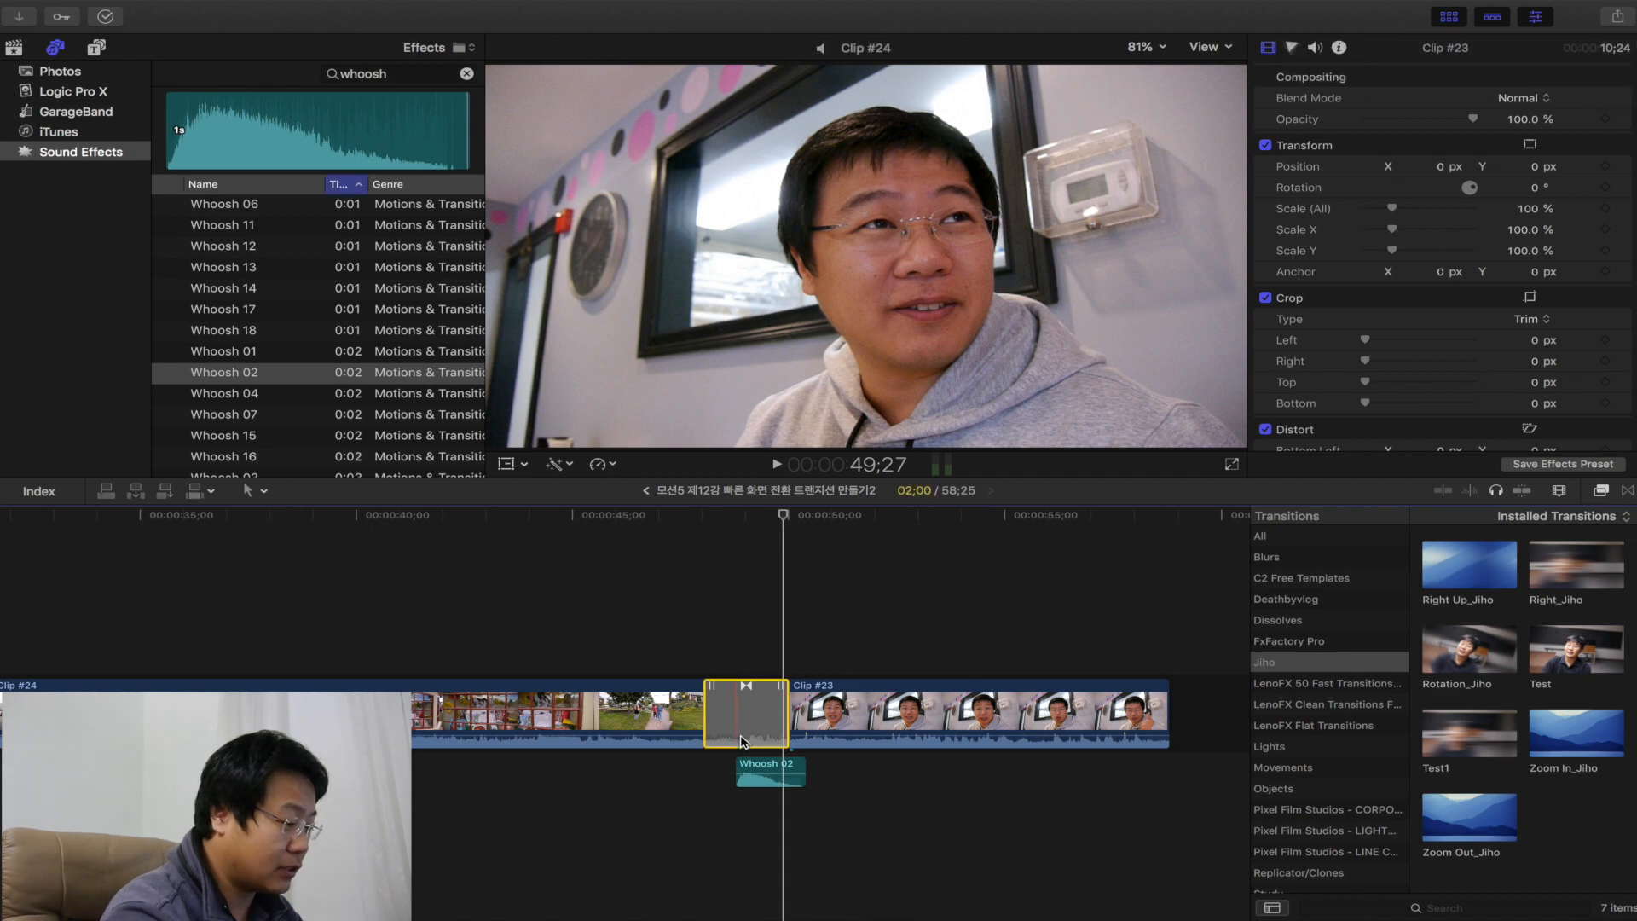
{"action": "key", "text": "Delete"}
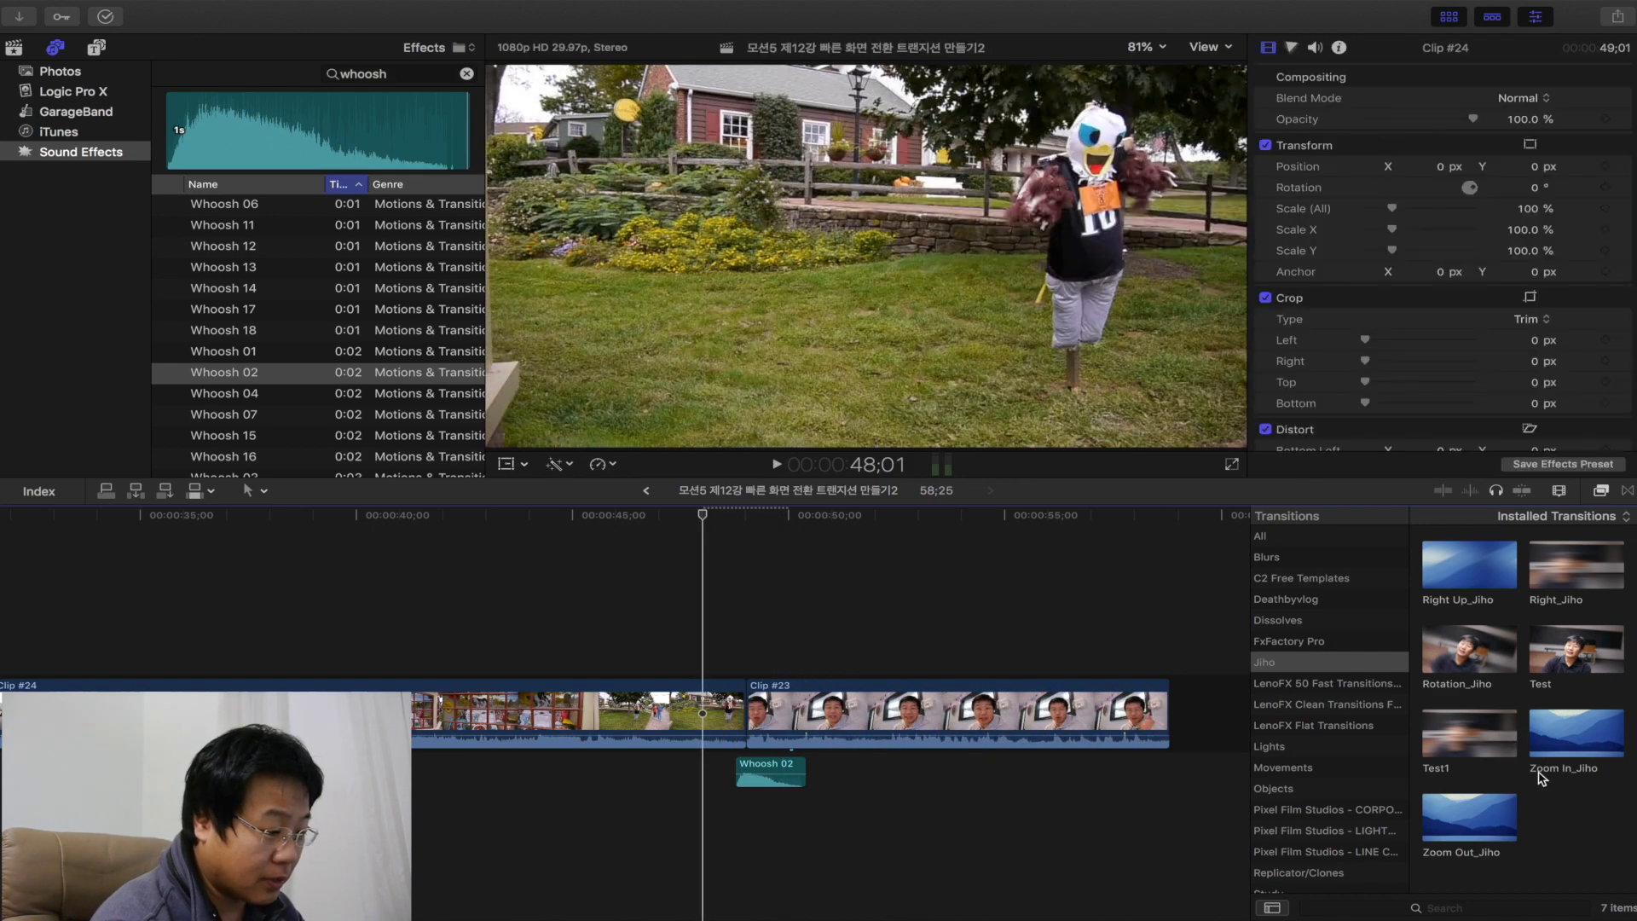
{"action": "left_click_drag", "start_coordinate": [1573, 597], "coordinate": [715, 673]}
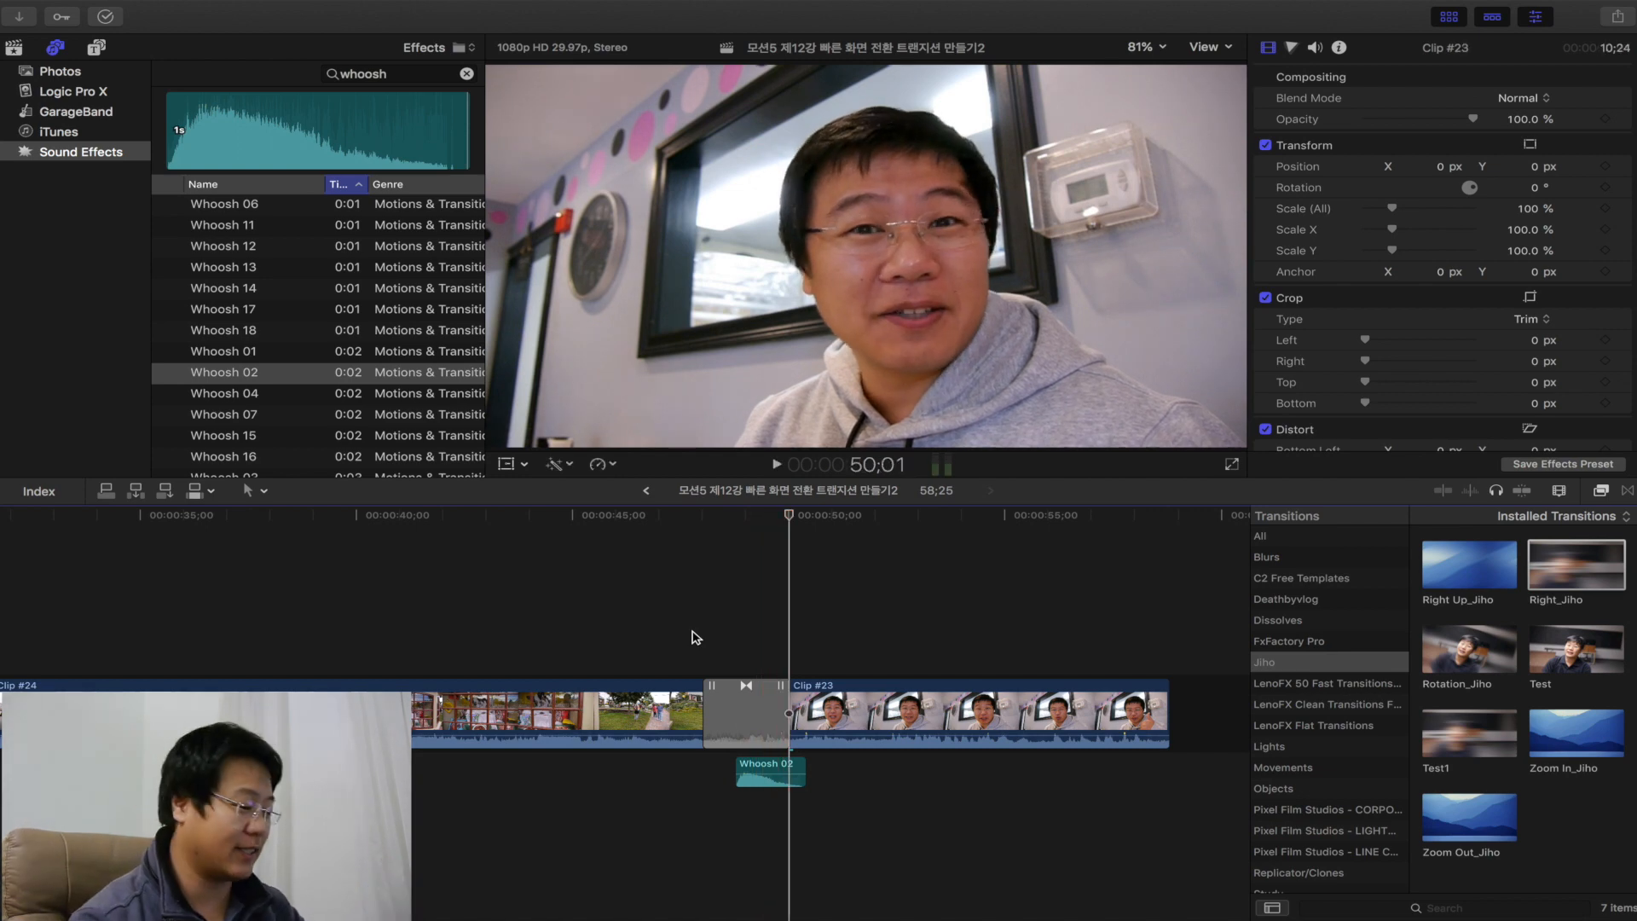
- Switch back to Motion and delete the Gaussian Blur filter from both replicators
{"action": "key", "text": "super+Tab"}
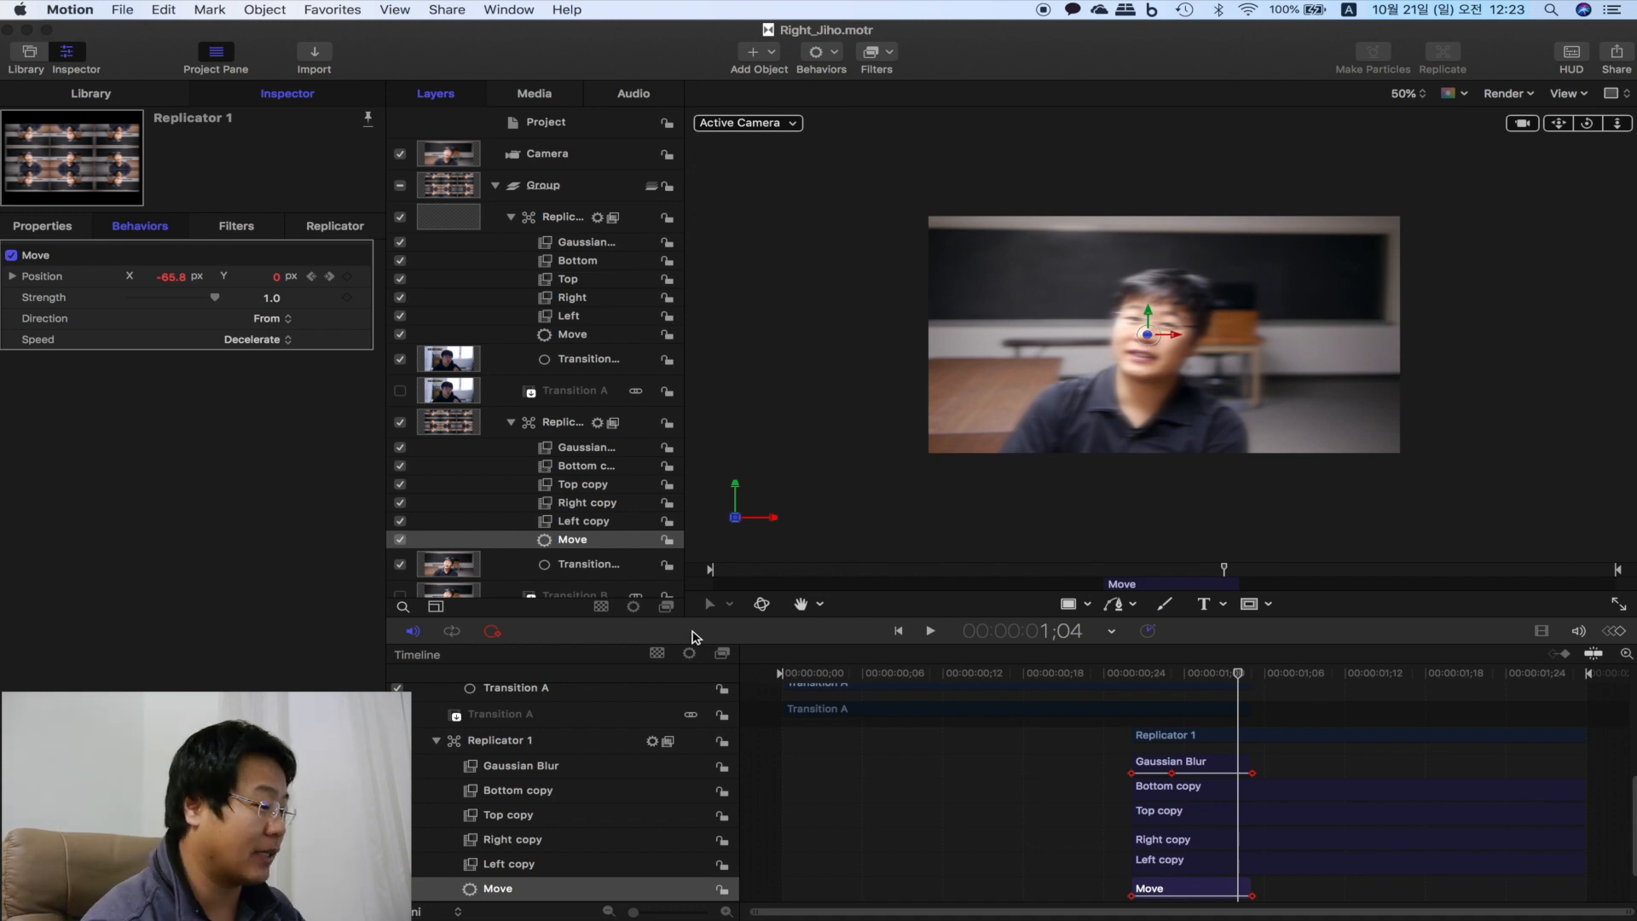
{"action": "left_click", "coordinate": [580, 245]}
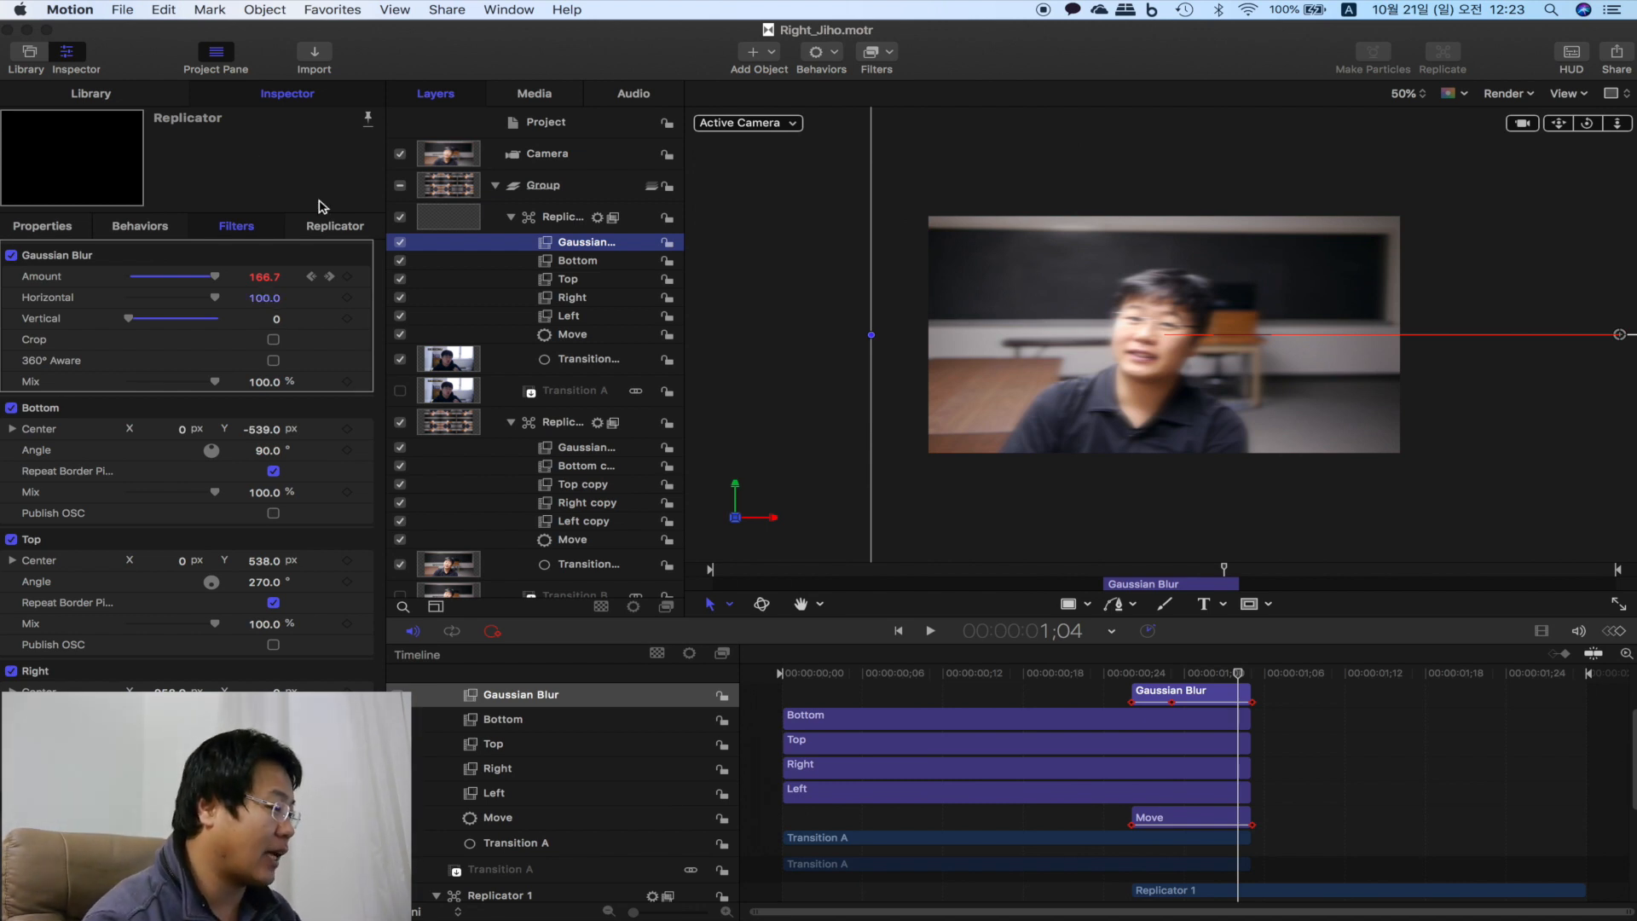
{"action": "left_click", "coordinate": [570, 261]}
{"action": "left_click", "coordinate": [566, 246]}
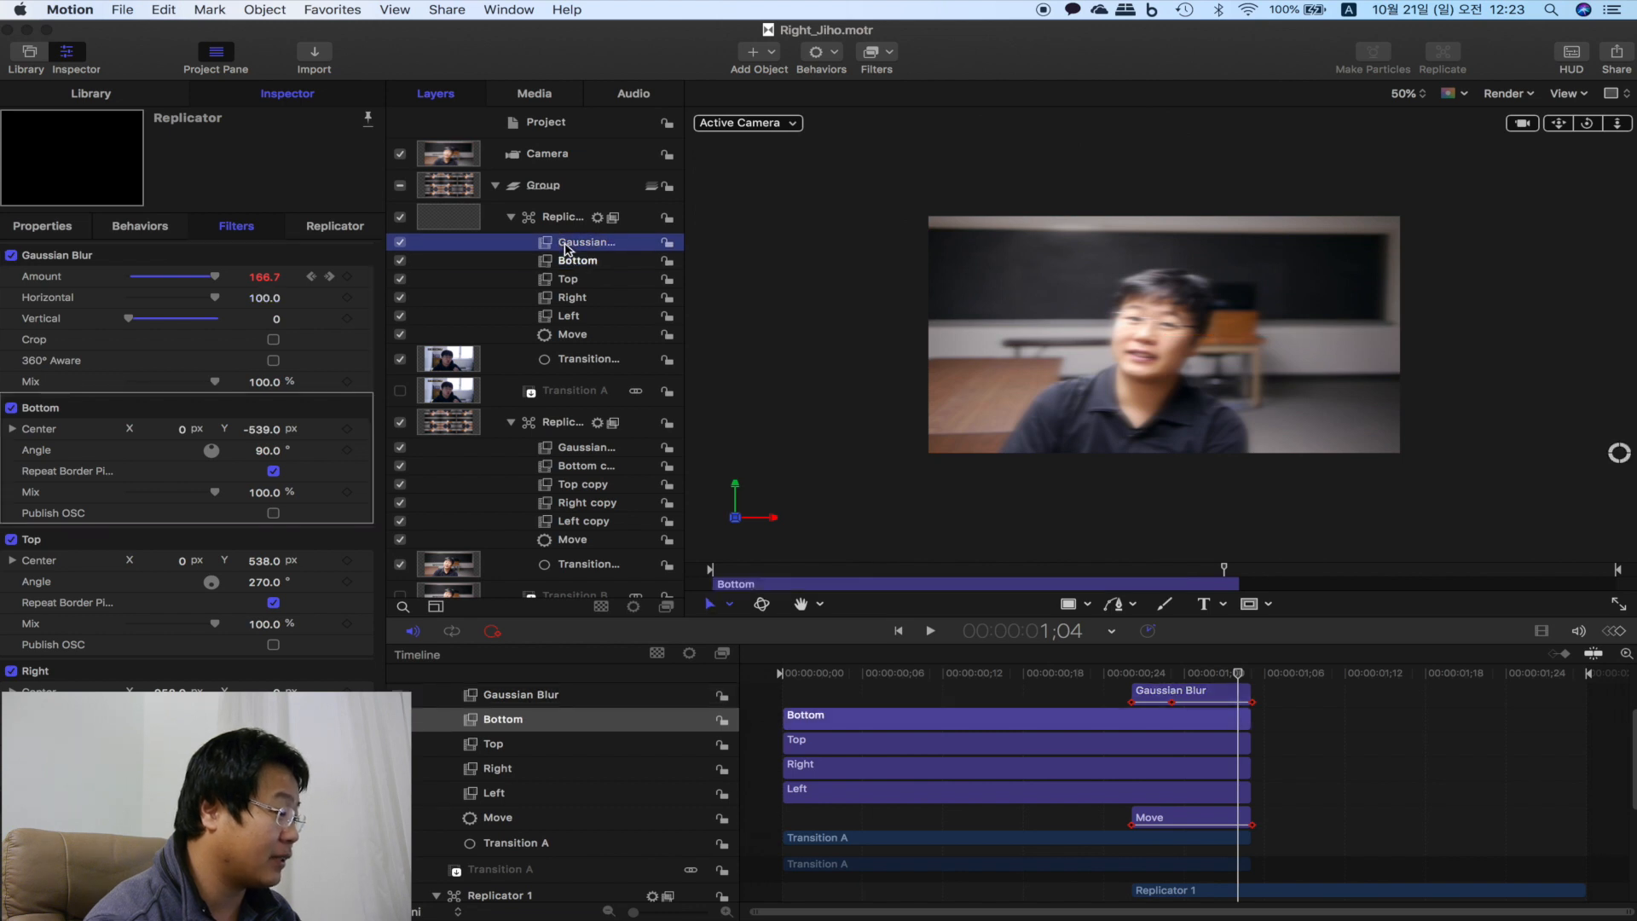
{"action": "key", "text": "Delete"}
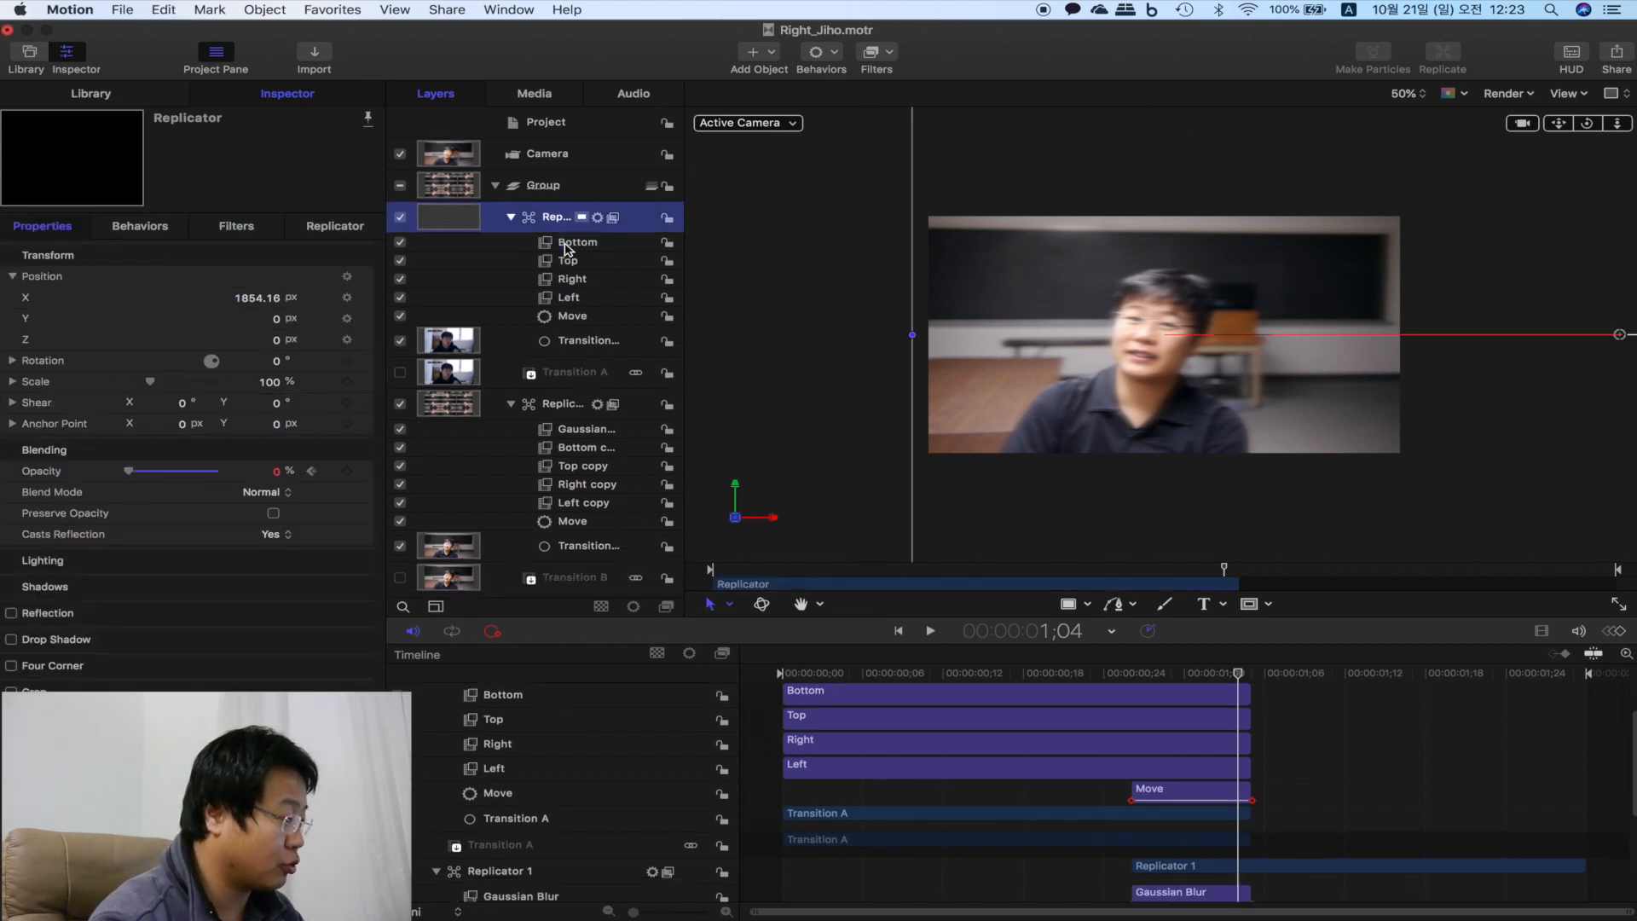
{"action": "left_click", "coordinate": [576, 431]}
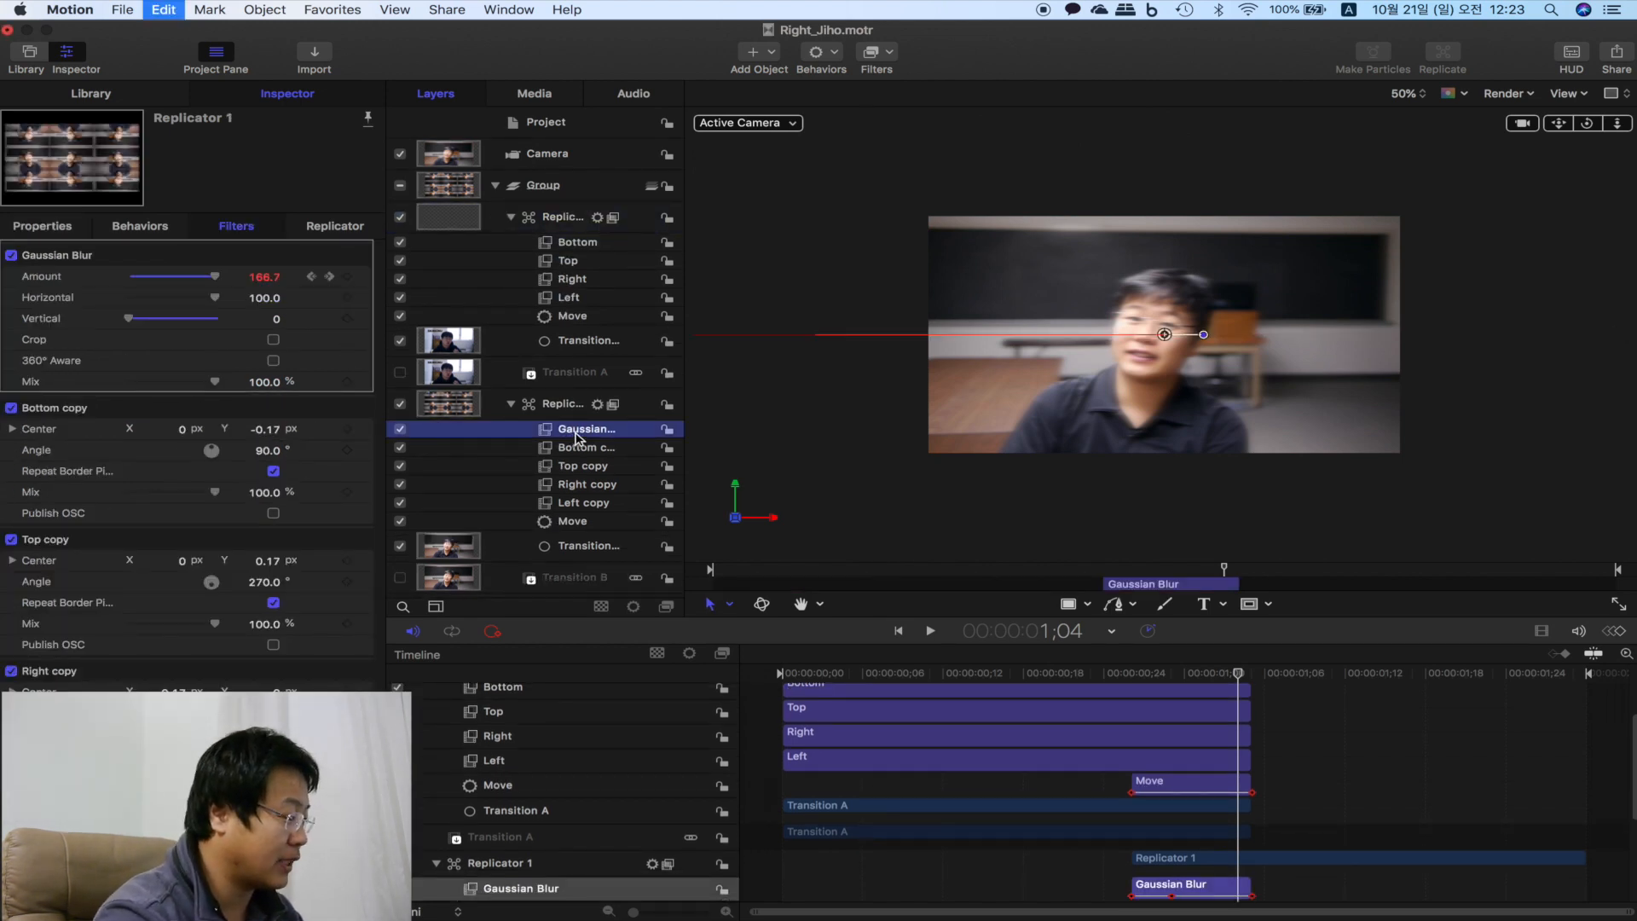
{"action": "key", "text": "Delete"}
- Apply the Directional Blur filter from the library to both replicators
{"action": "left_click", "coordinate": [85, 101]}
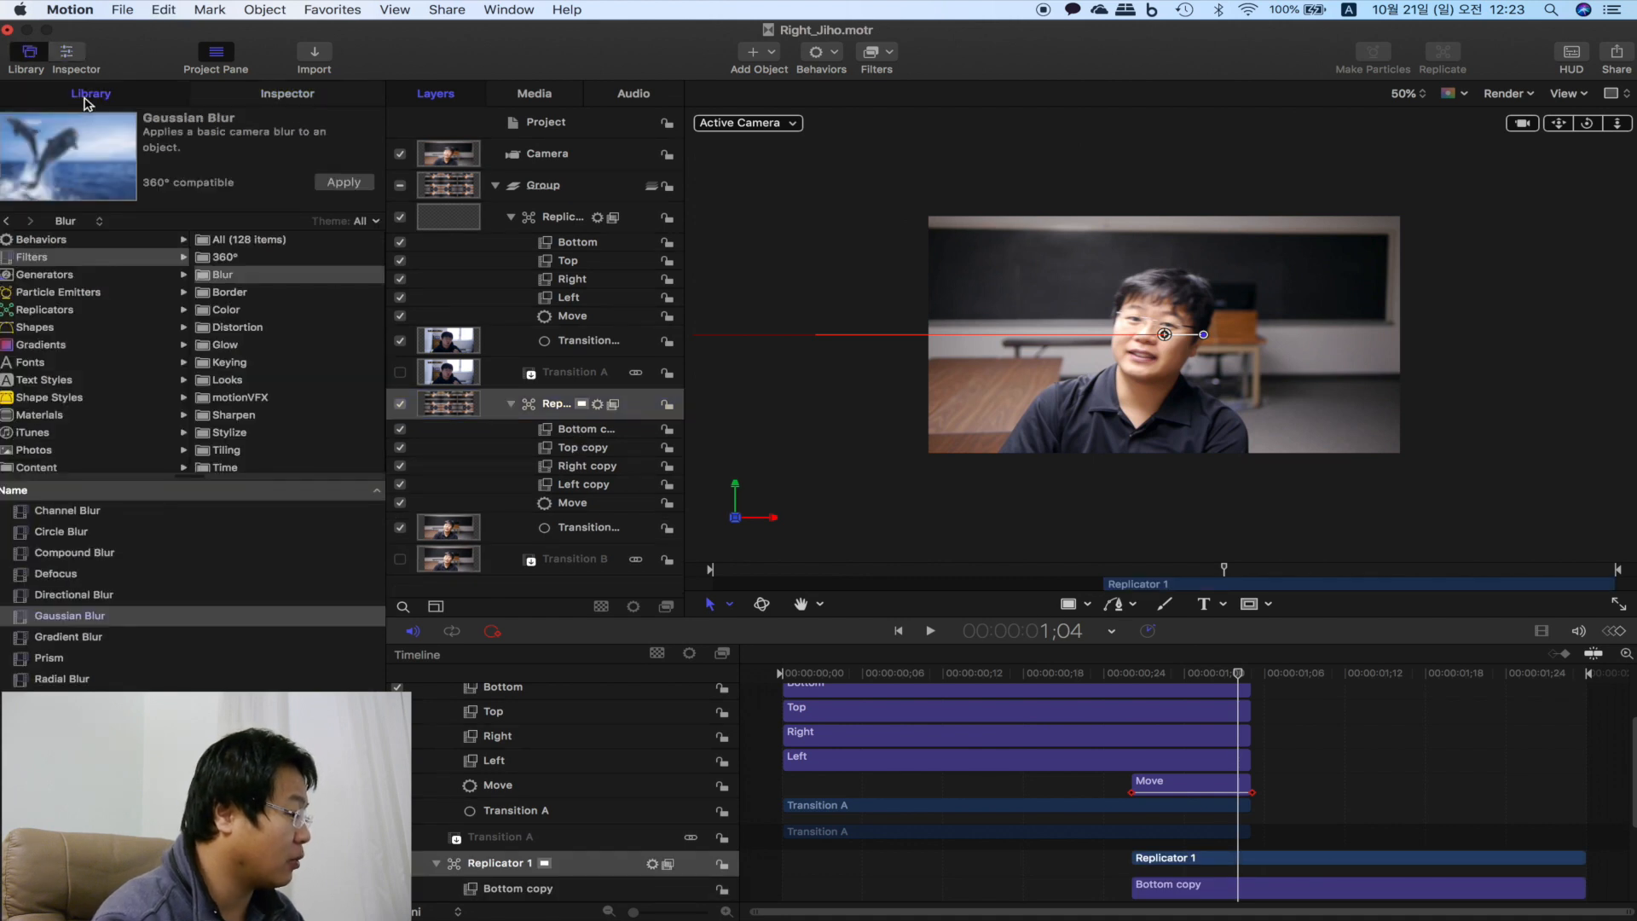
{"action": "left_click", "coordinate": [107, 596]}
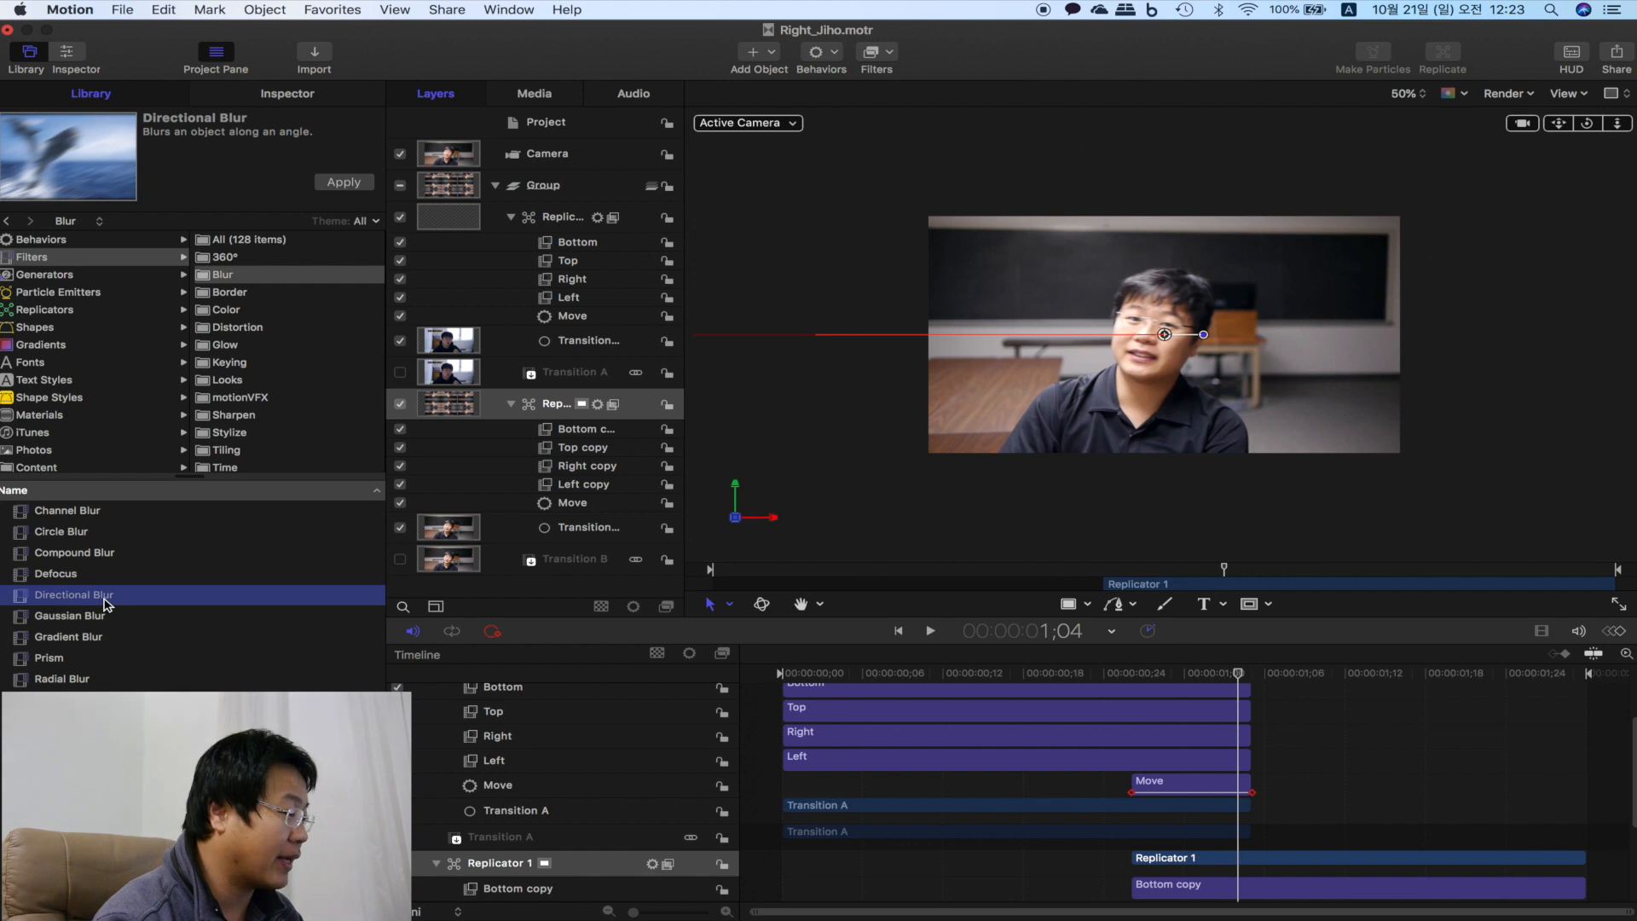
{"action": "left_click_drag", "start_coordinate": [108, 604], "coordinate": [454, 300]}
{"action": "left_click_drag", "start_coordinate": [224, 505], "coordinate": [528, 437]}
{"action": "left_click", "coordinate": [564, 219]}
- Set the 1;05 Position keyframe of the Transition A replicator's Move behavior to Y -1080 px
{"action": "left_click", "coordinate": [597, 335]}
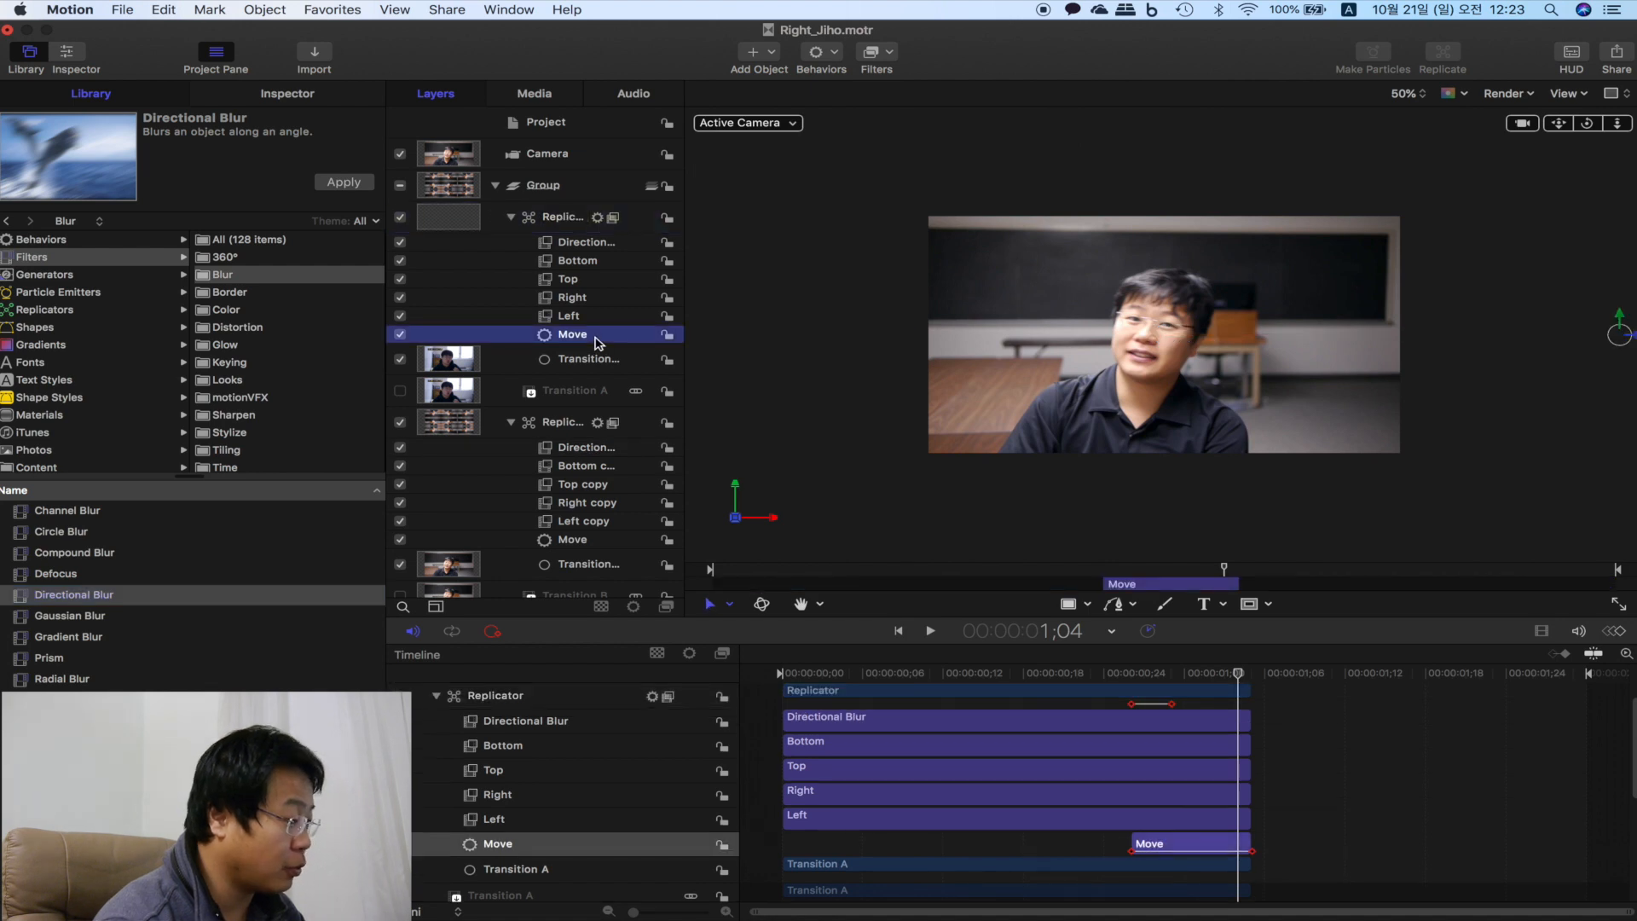
{"action": "left_click", "coordinate": [295, 94]}
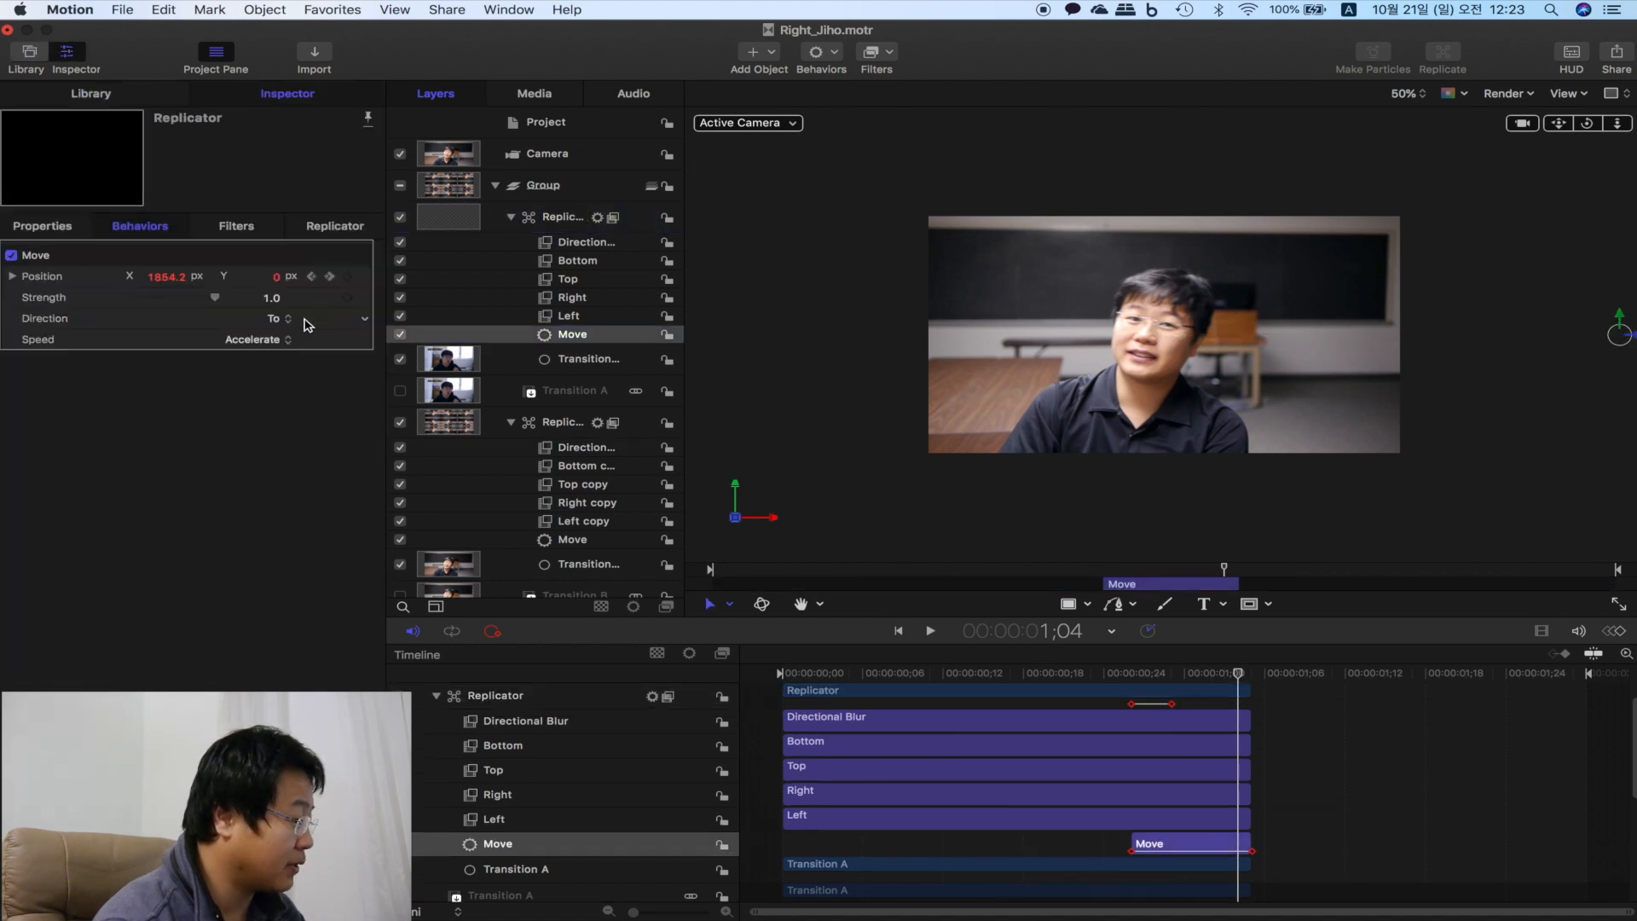
{"action": "left_click", "coordinate": [311, 276]}
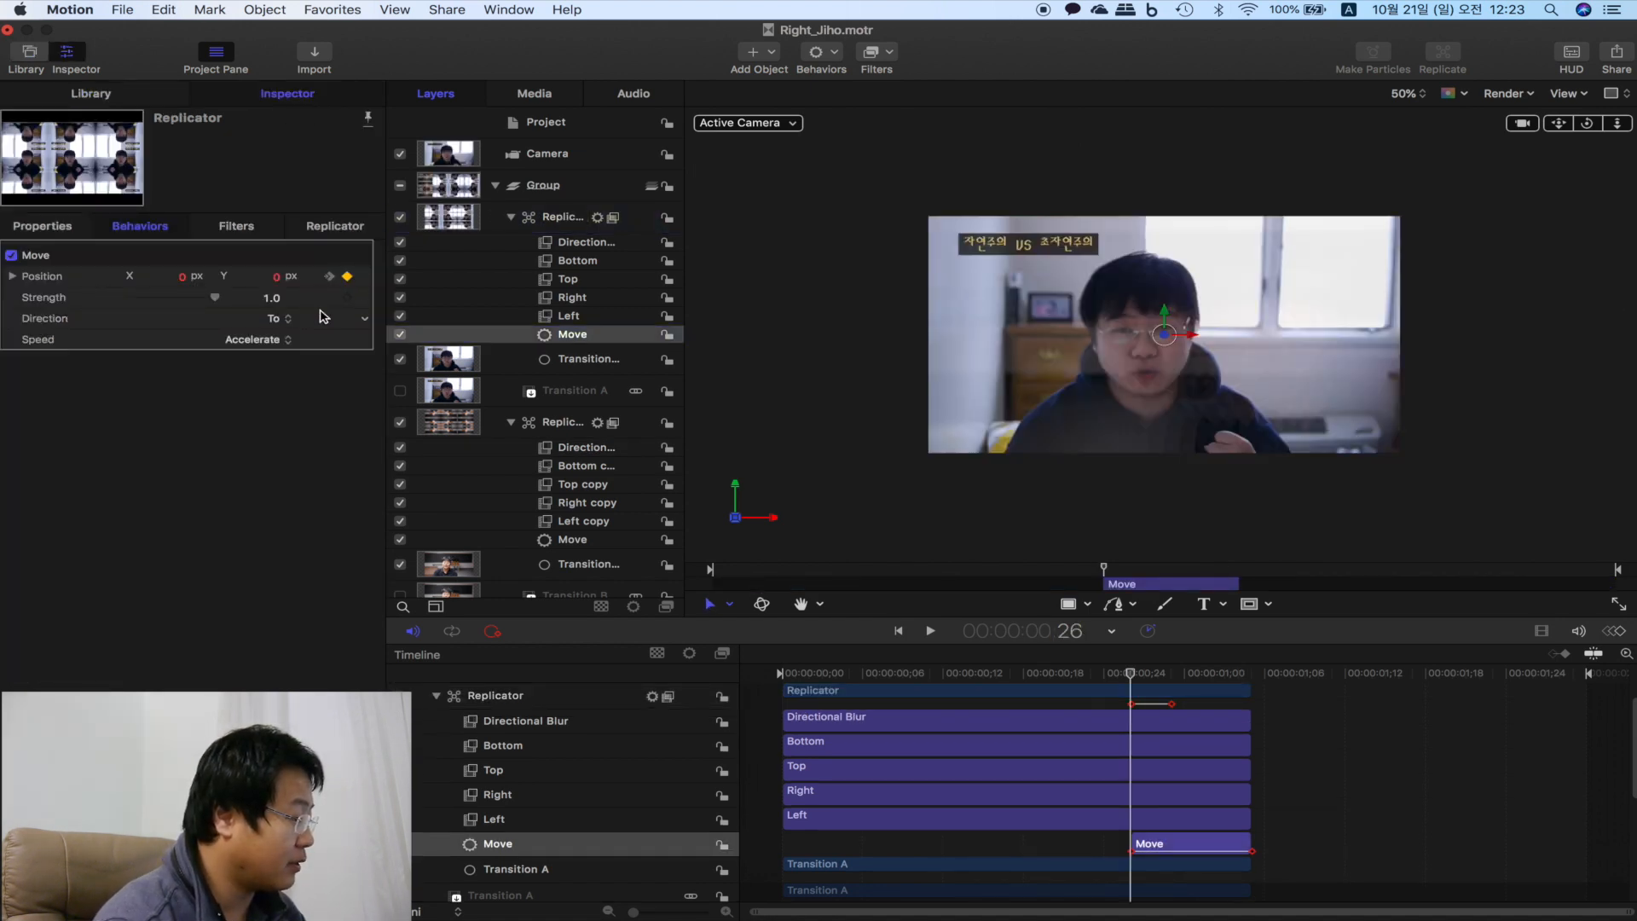
{"action": "left_click", "coordinate": [329, 277]}
{"action": "key", "text": "BackSpace"}
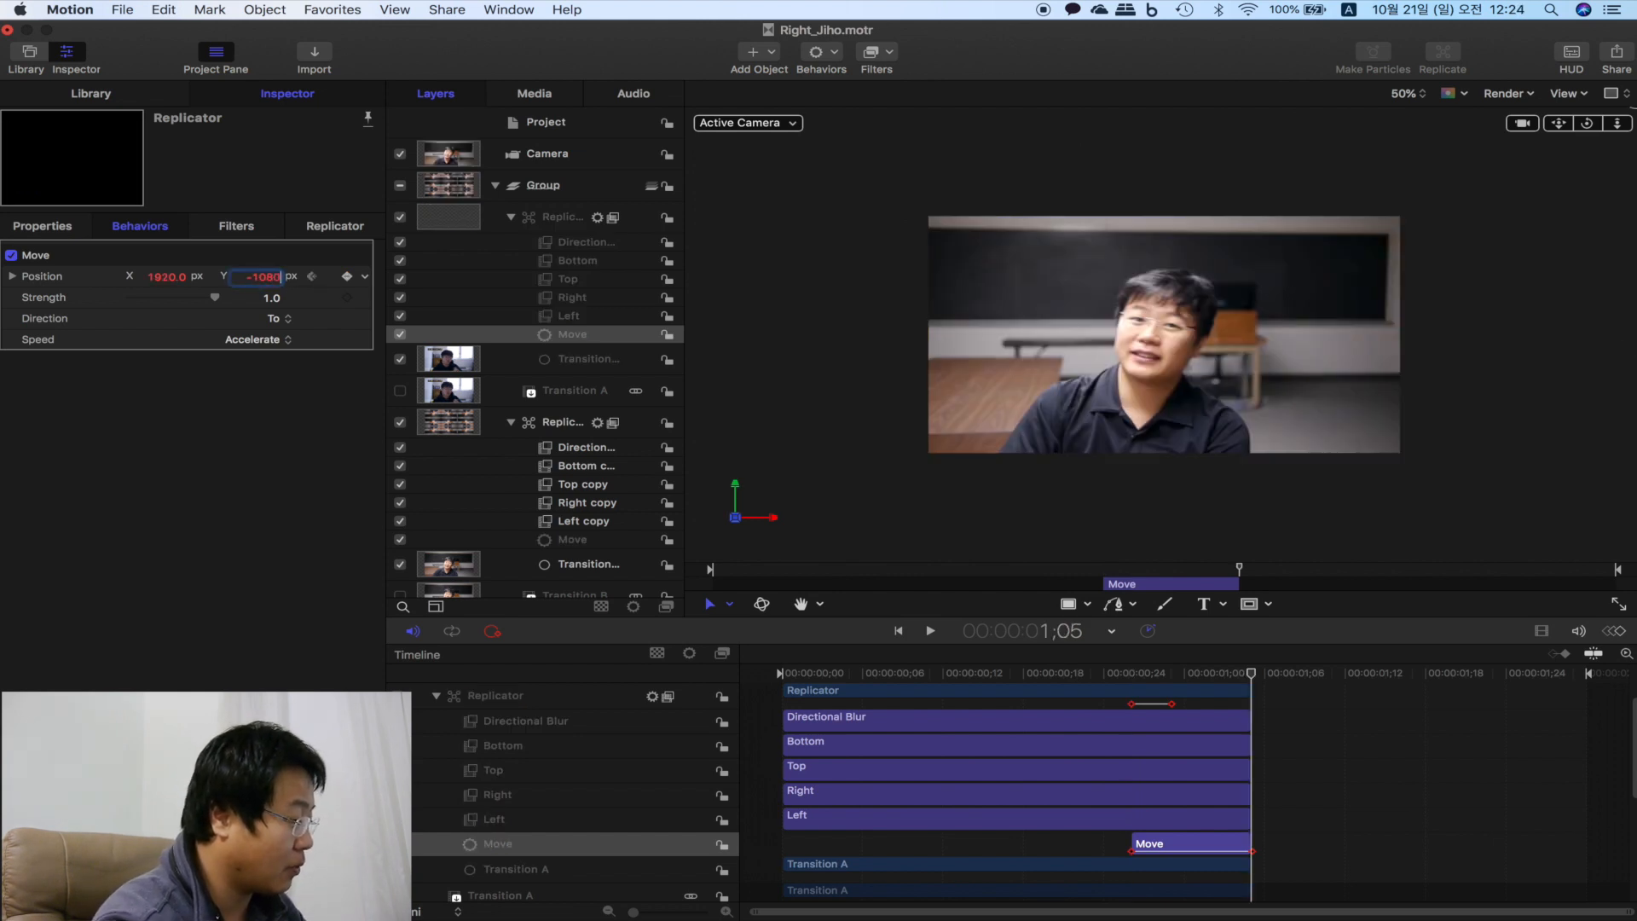
{"action": "key", "text": "Return"}
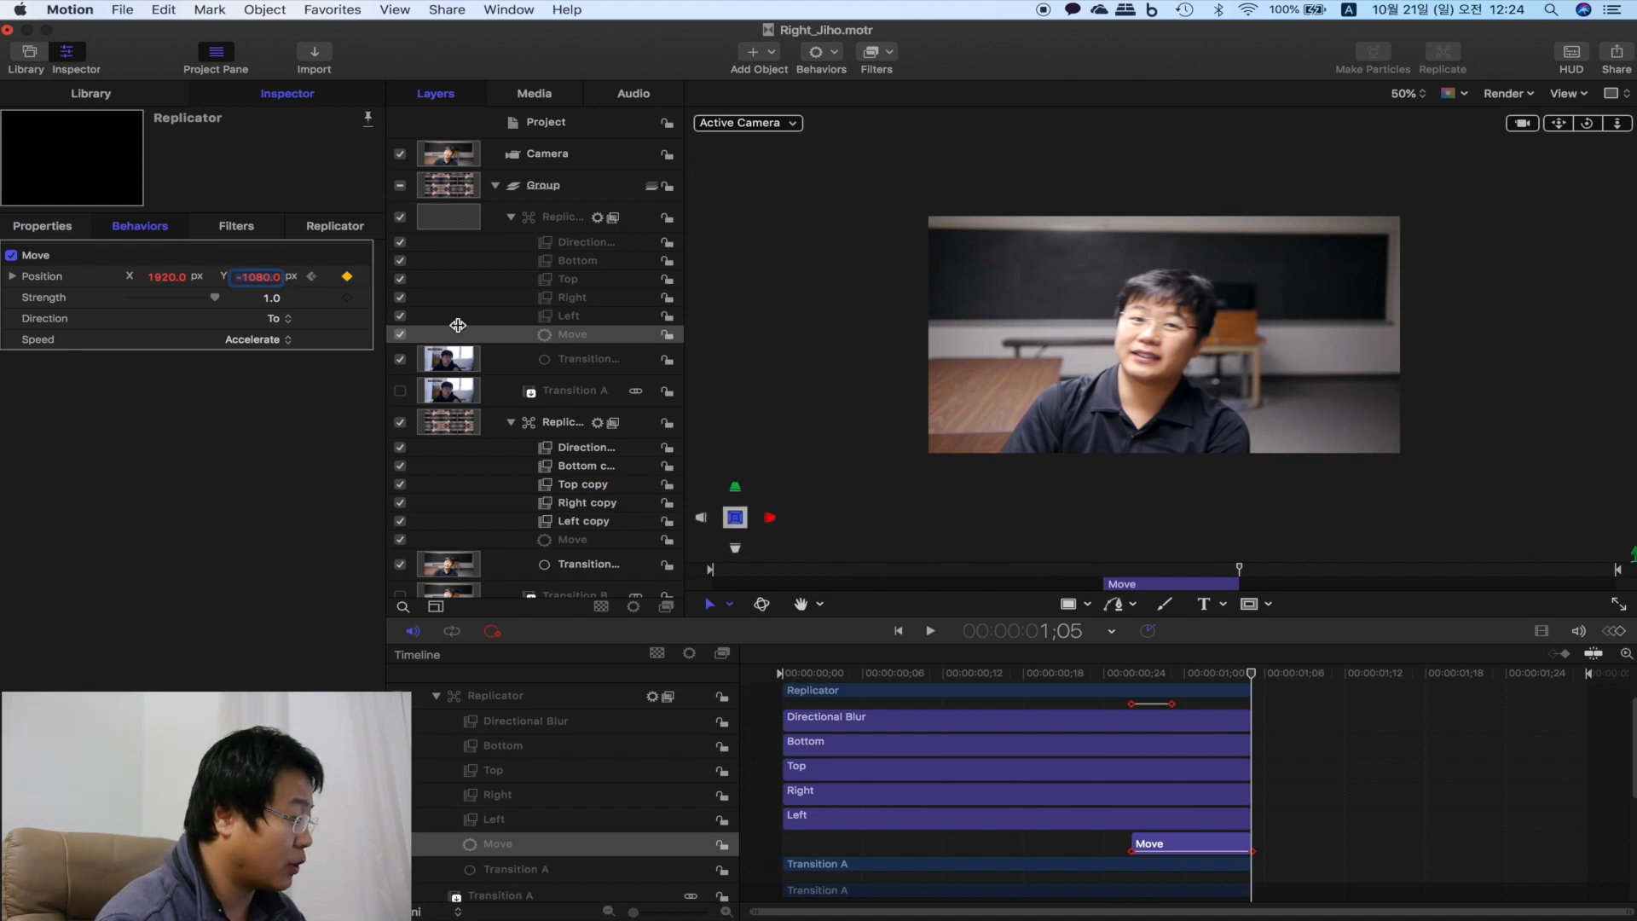
- Set the 0;26 Position keyframe of the Transition B replicator's Move behavior to Y 1080 px and scrub through the motion
{"action": "left_click", "coordinate": [563, 539]}
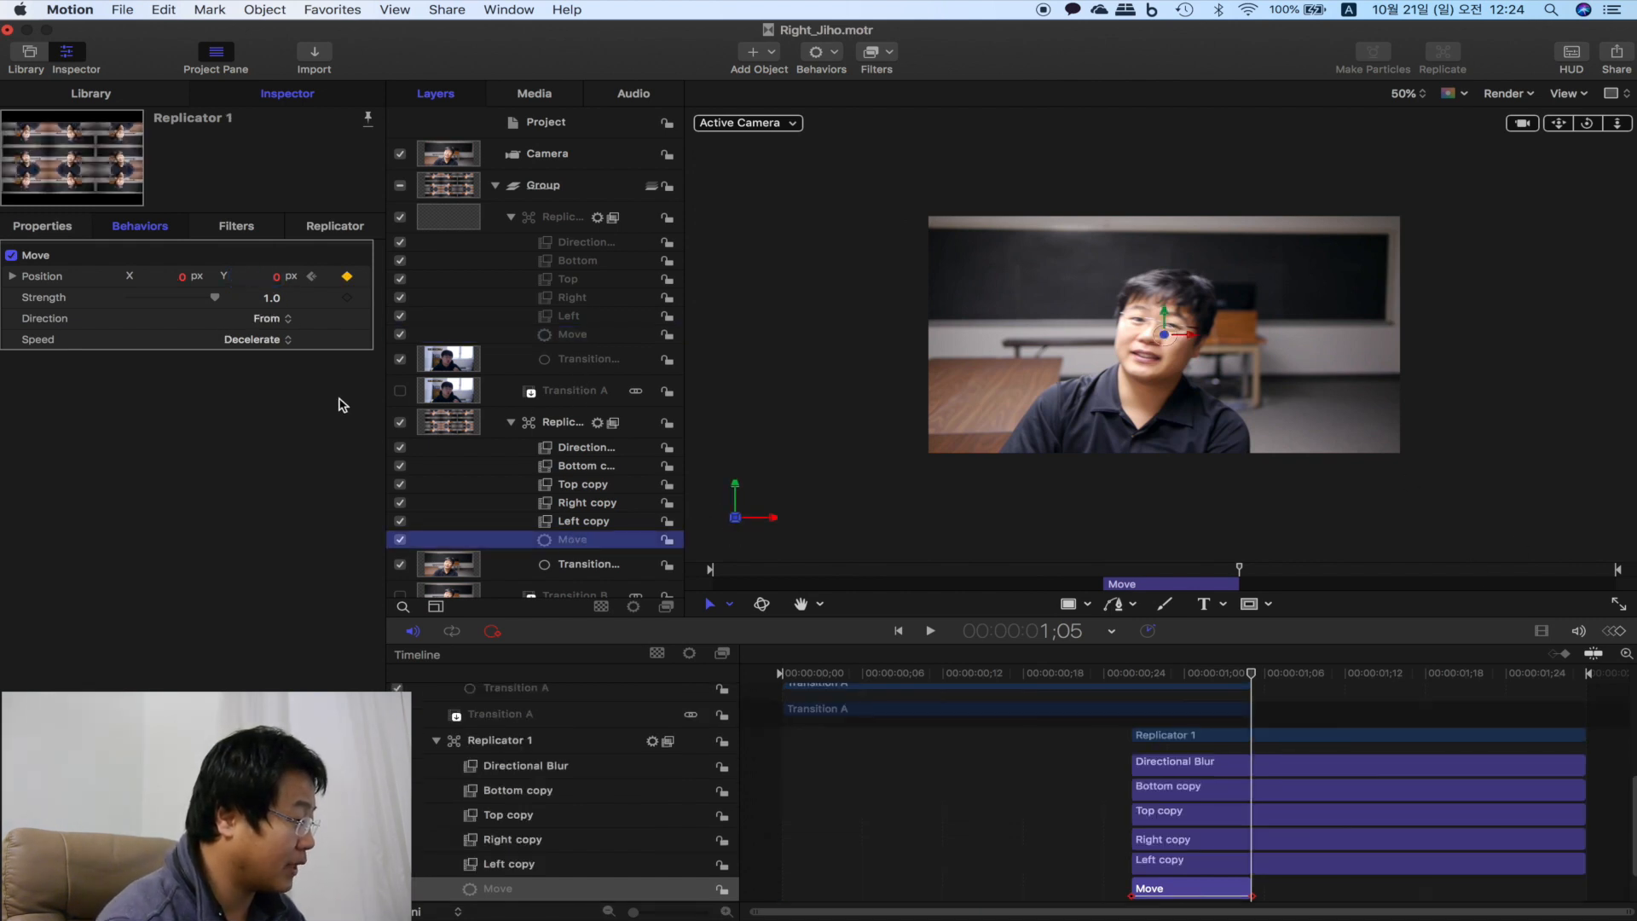
{"action": "key", "text": "shift+i"}
{"action": "left_click", "coordinate": [274, 277]}
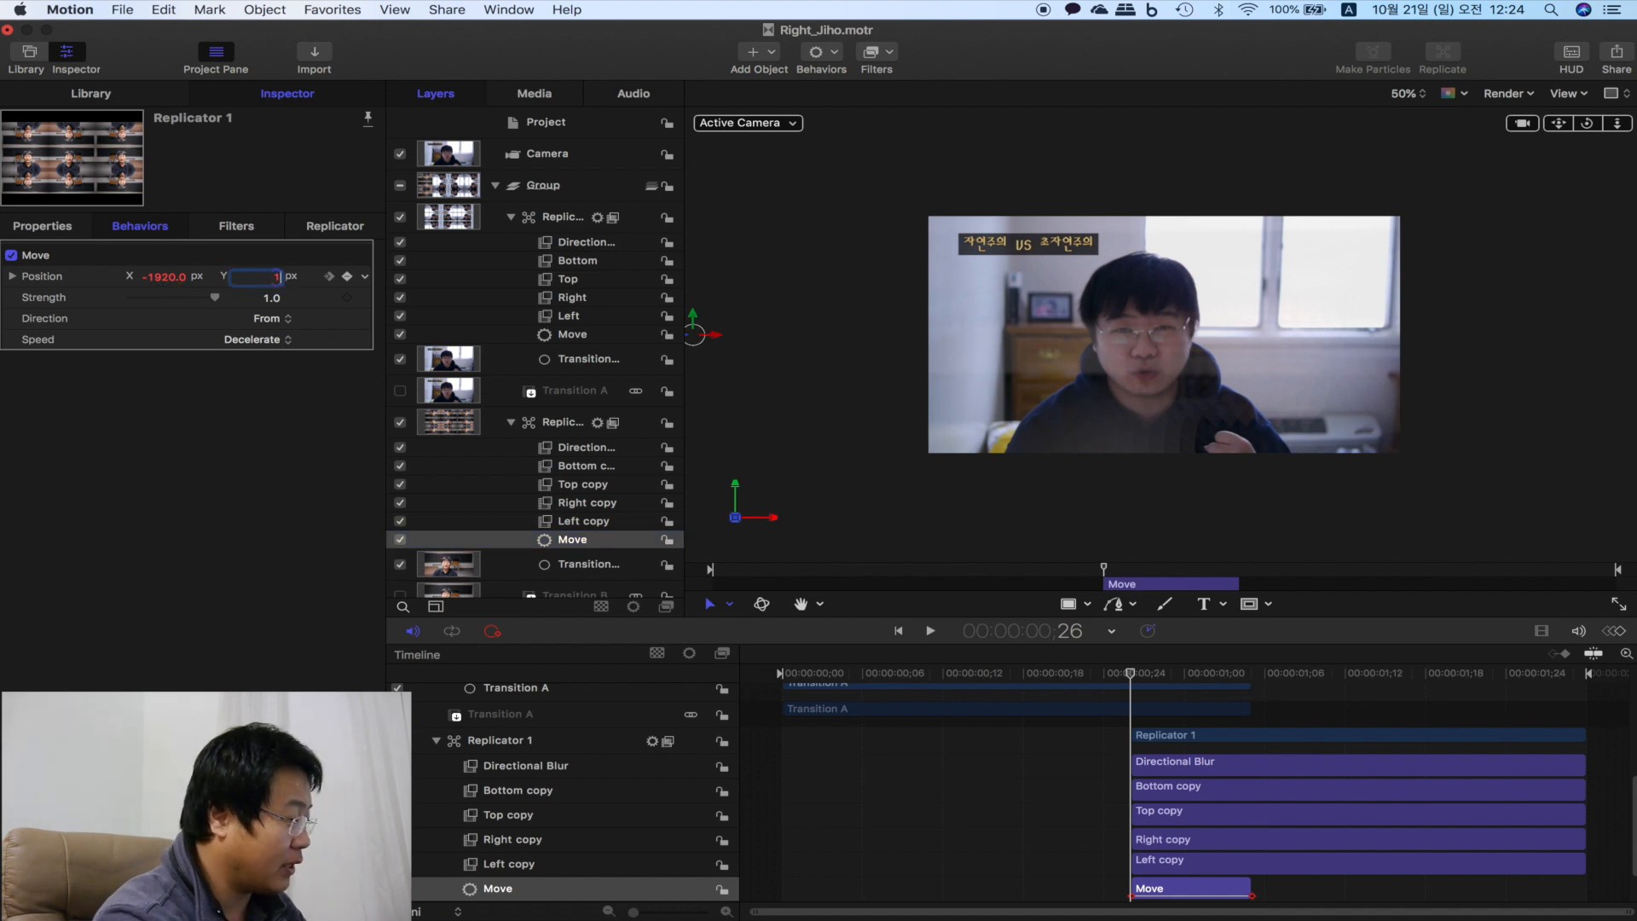
{"action": "key", "text": "Return"}
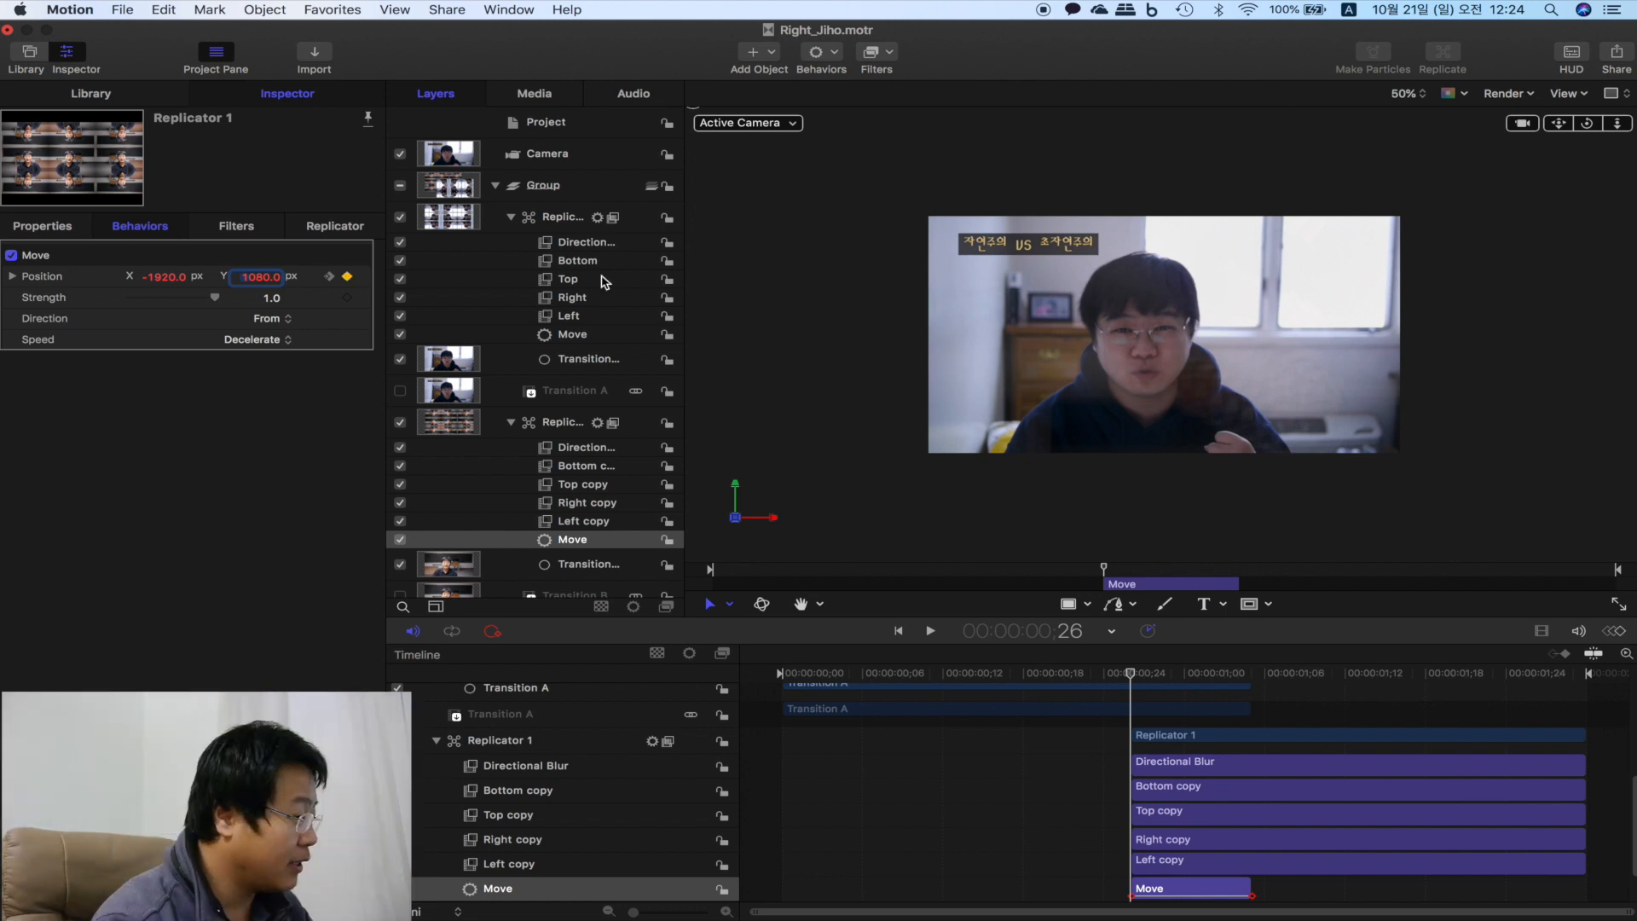
{"action": "left_click", "coordinate": [1143, 678]}
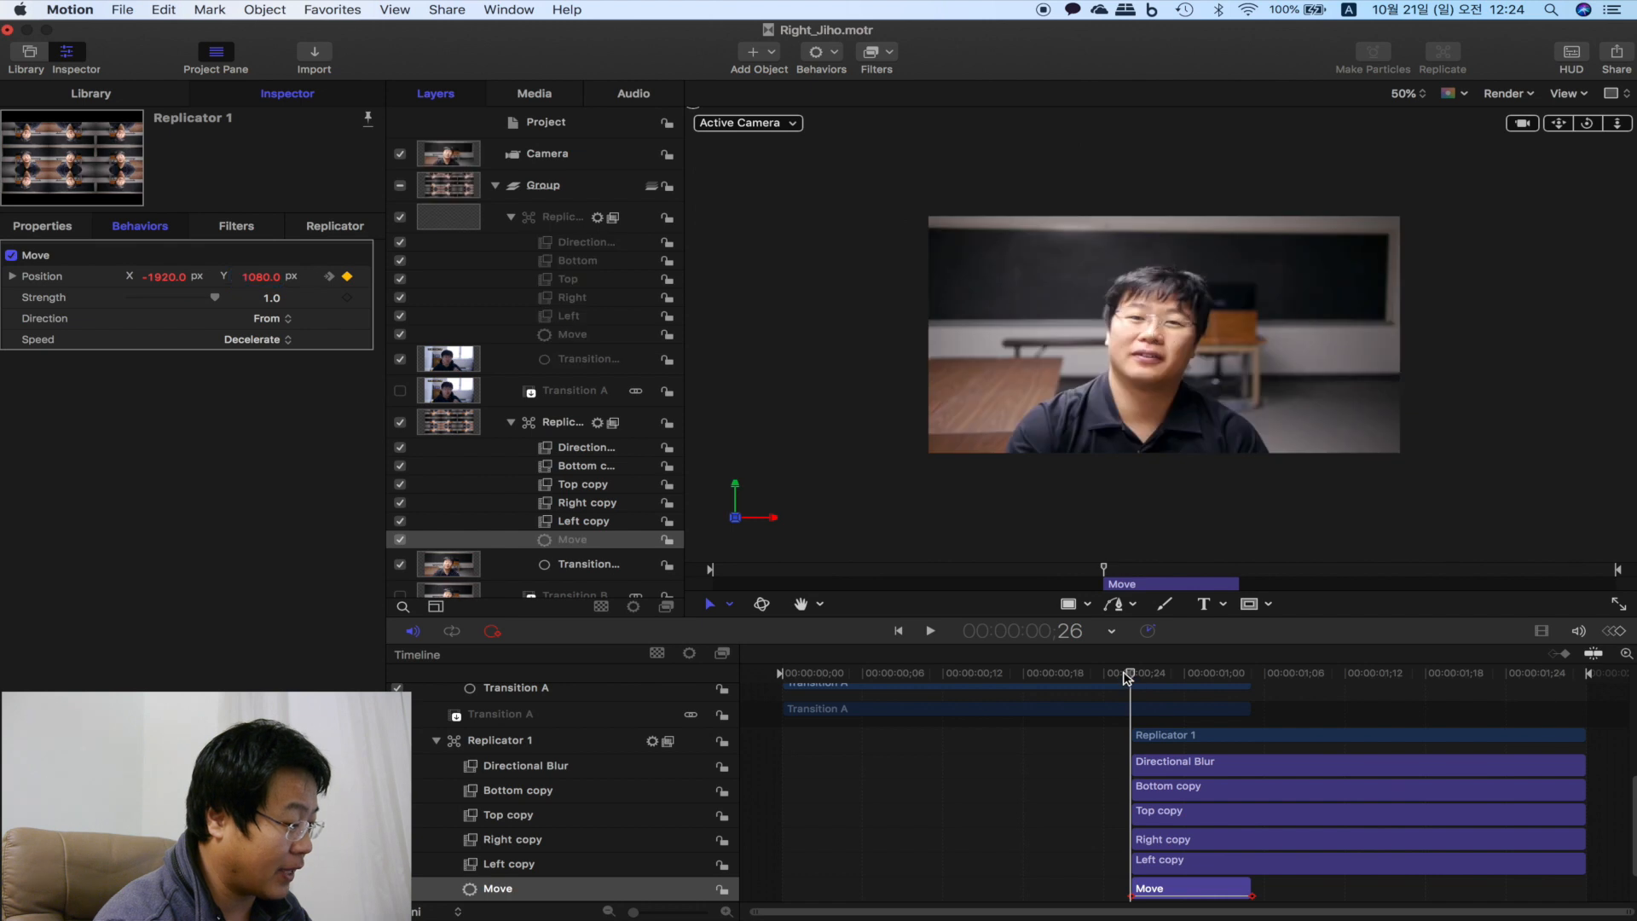
{"action": "left_click_drag", "start_coordinate": [1143, 677], "coordinate": [1239, 686]}
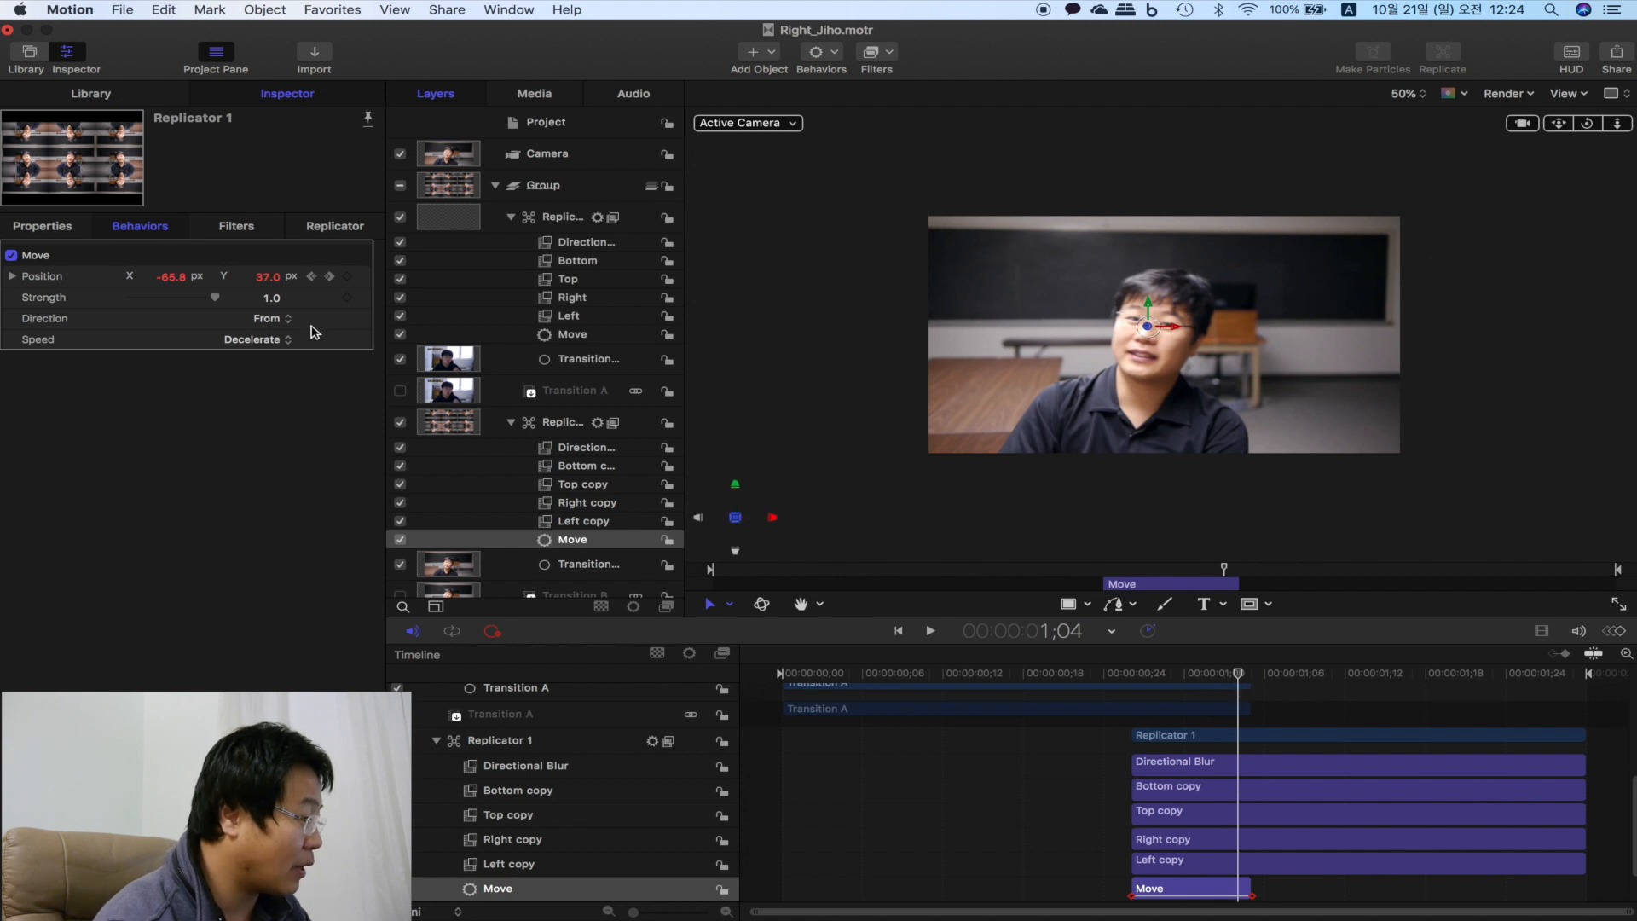
- Aim the Transition A replicator's Directional Blur diagonally toward the frame's upper-left corner and set its Amount to 1000
{"action": "left_click", "coordinate": [569, 246]}
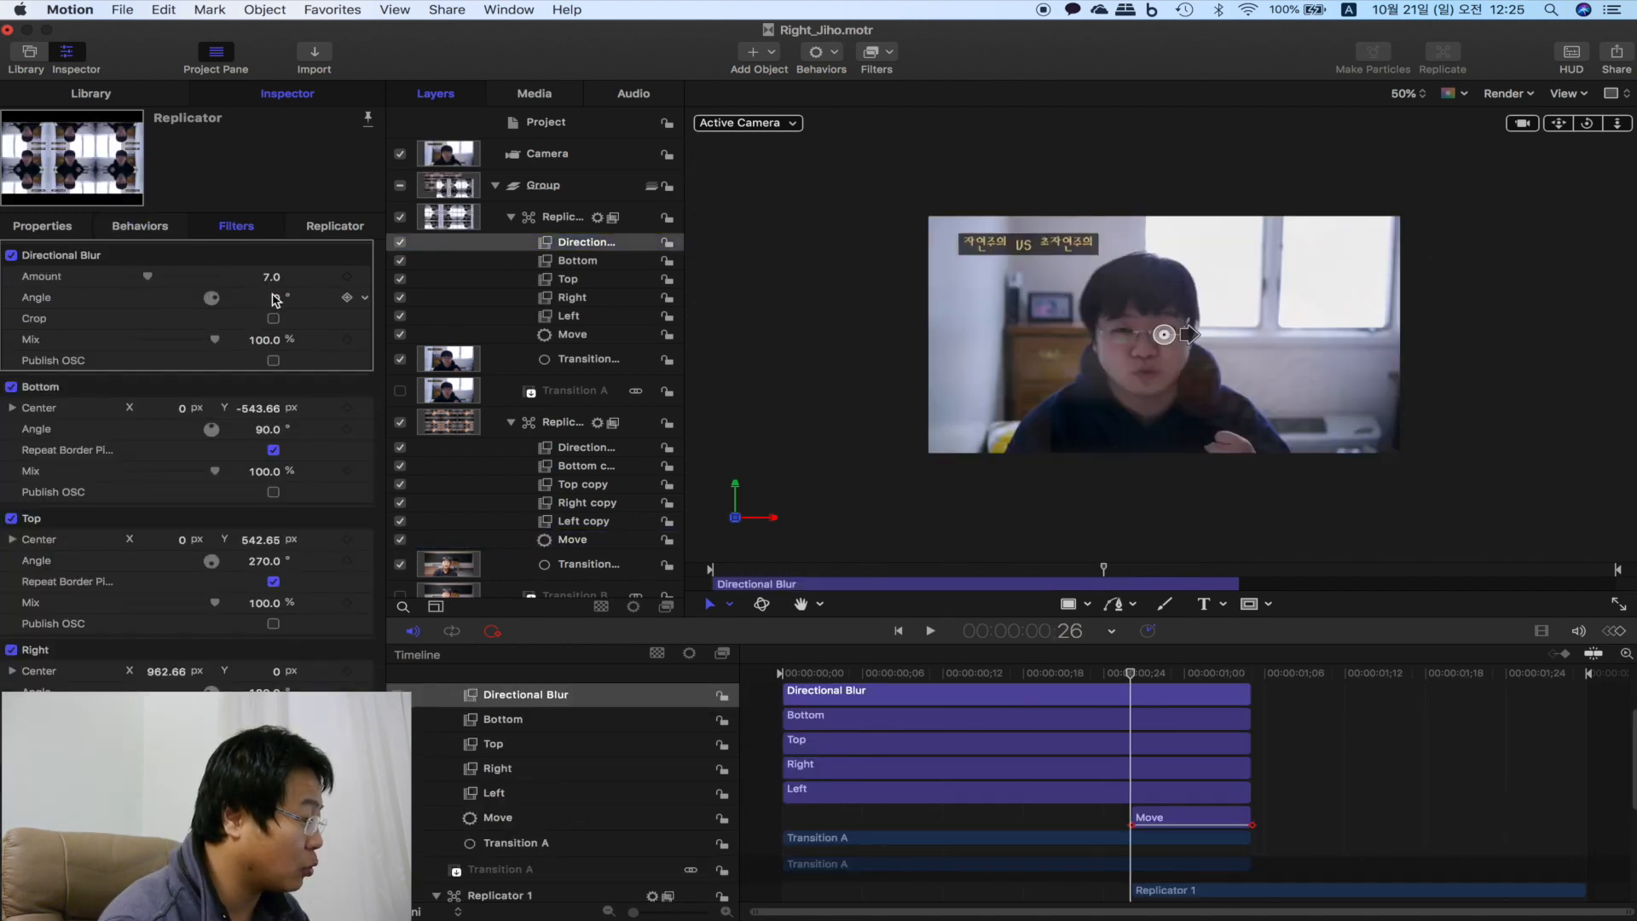
{"action": "left_click_drag", "start_coordinate": [1190, 334], "coordinate": [1142, 322]}
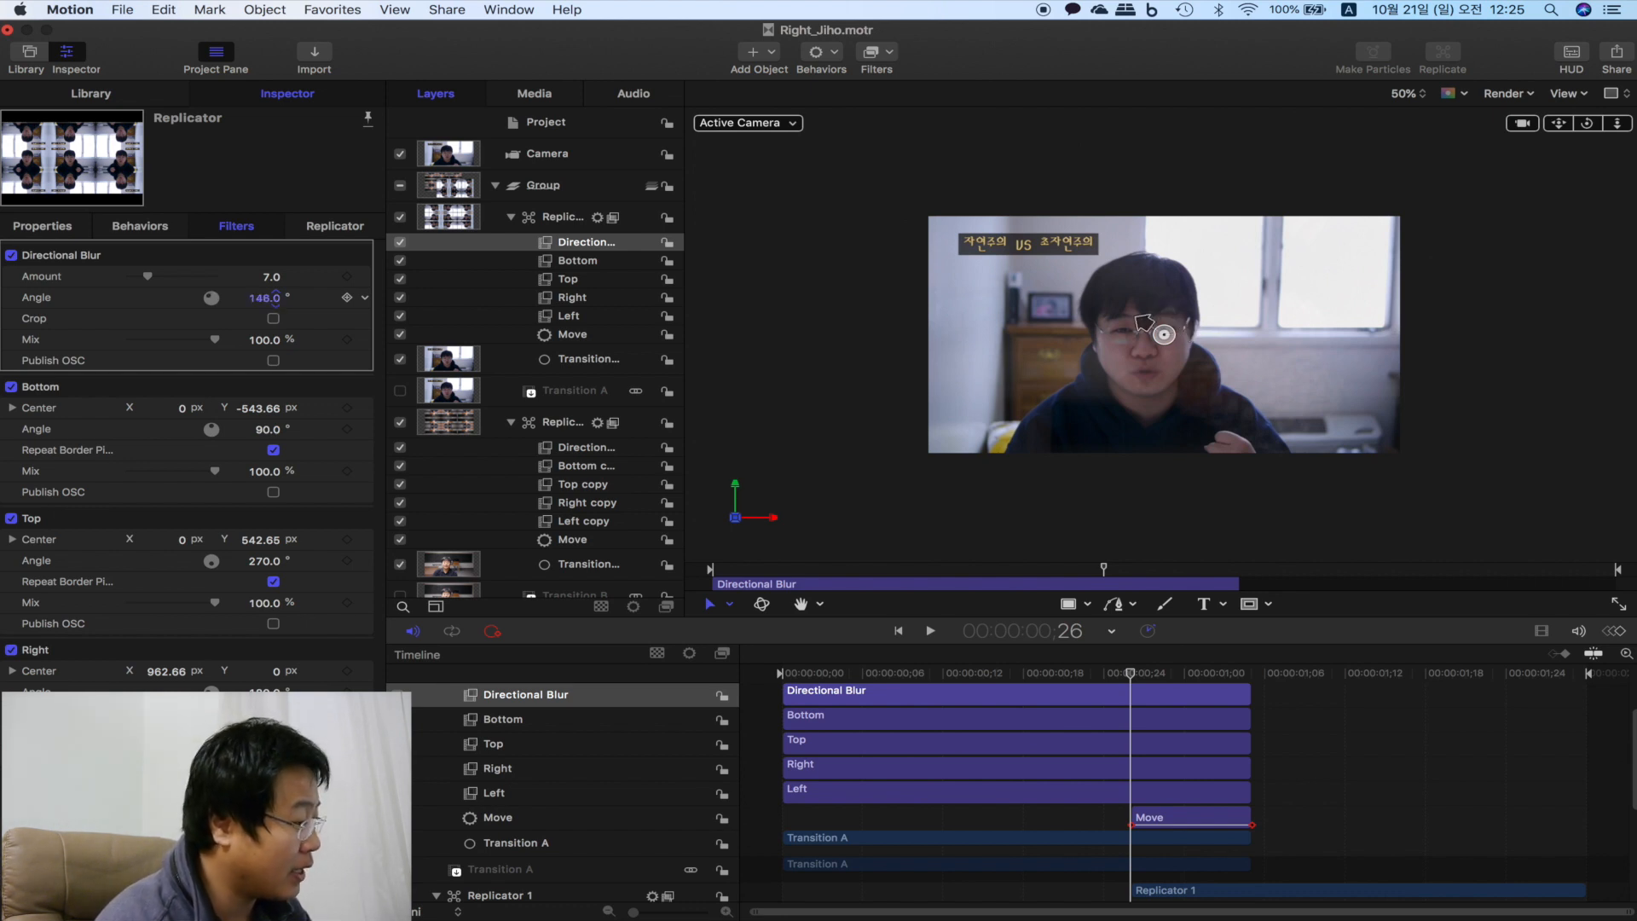
{"action": "left_click_drag", "start_coordinate": [275, 299], "coordinate": [275, 298]}
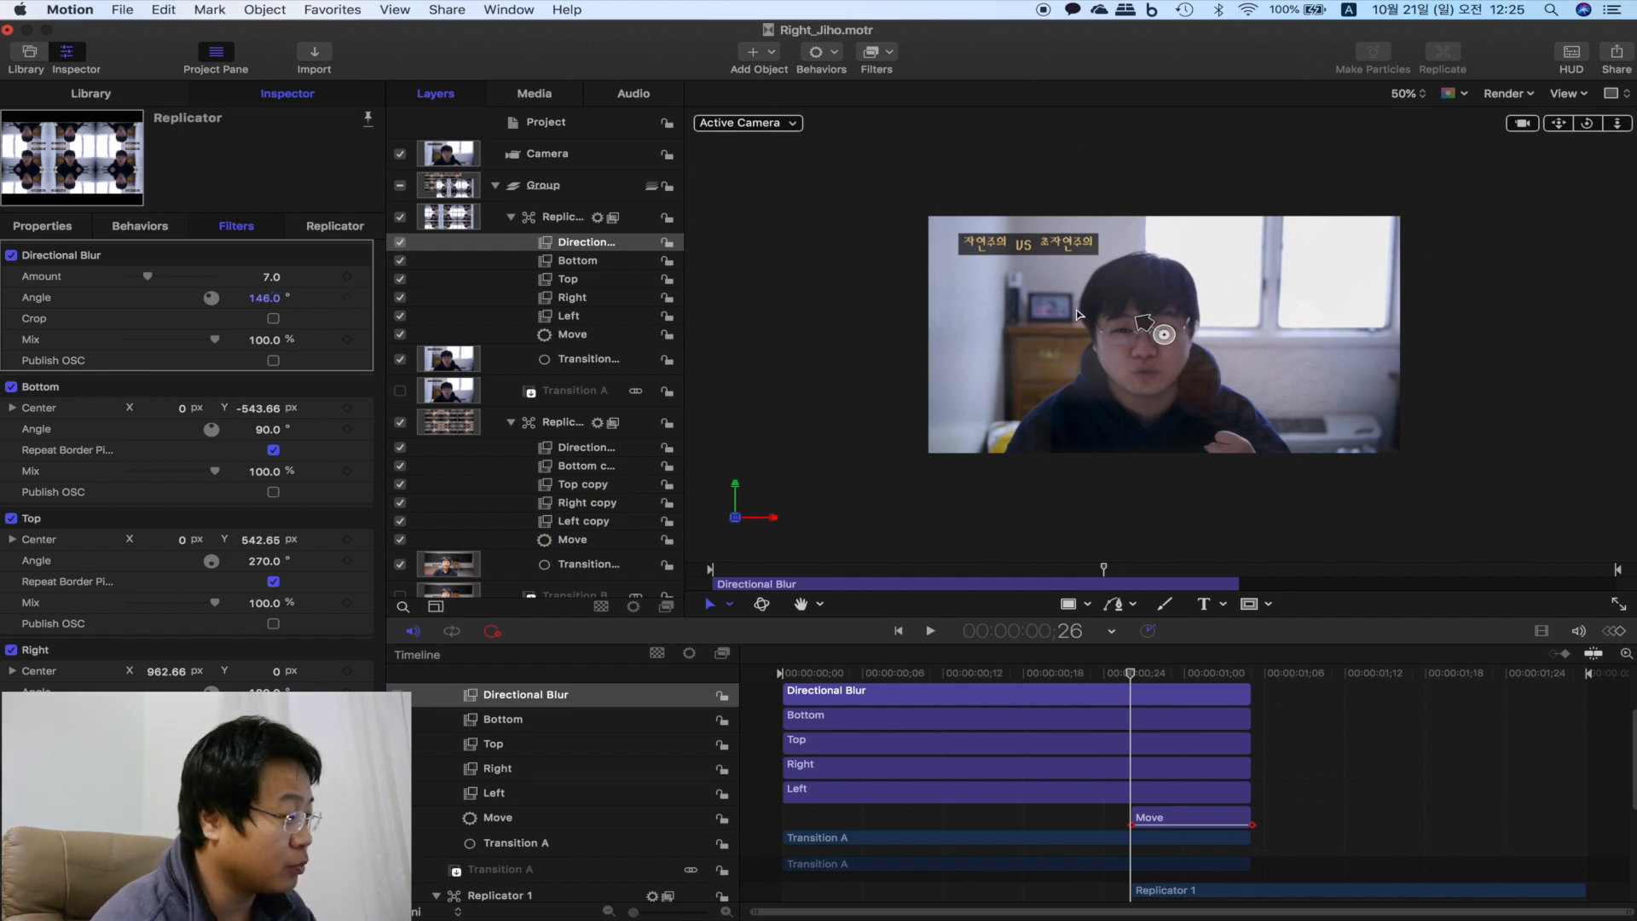
{"action": "left_click_drag", "start_coordinate": [1144, 322], "coordinate": [929, 216]}
{"action": "left_click", "coordinate": [261, 276]}
{"action": "type", "text": "100"}
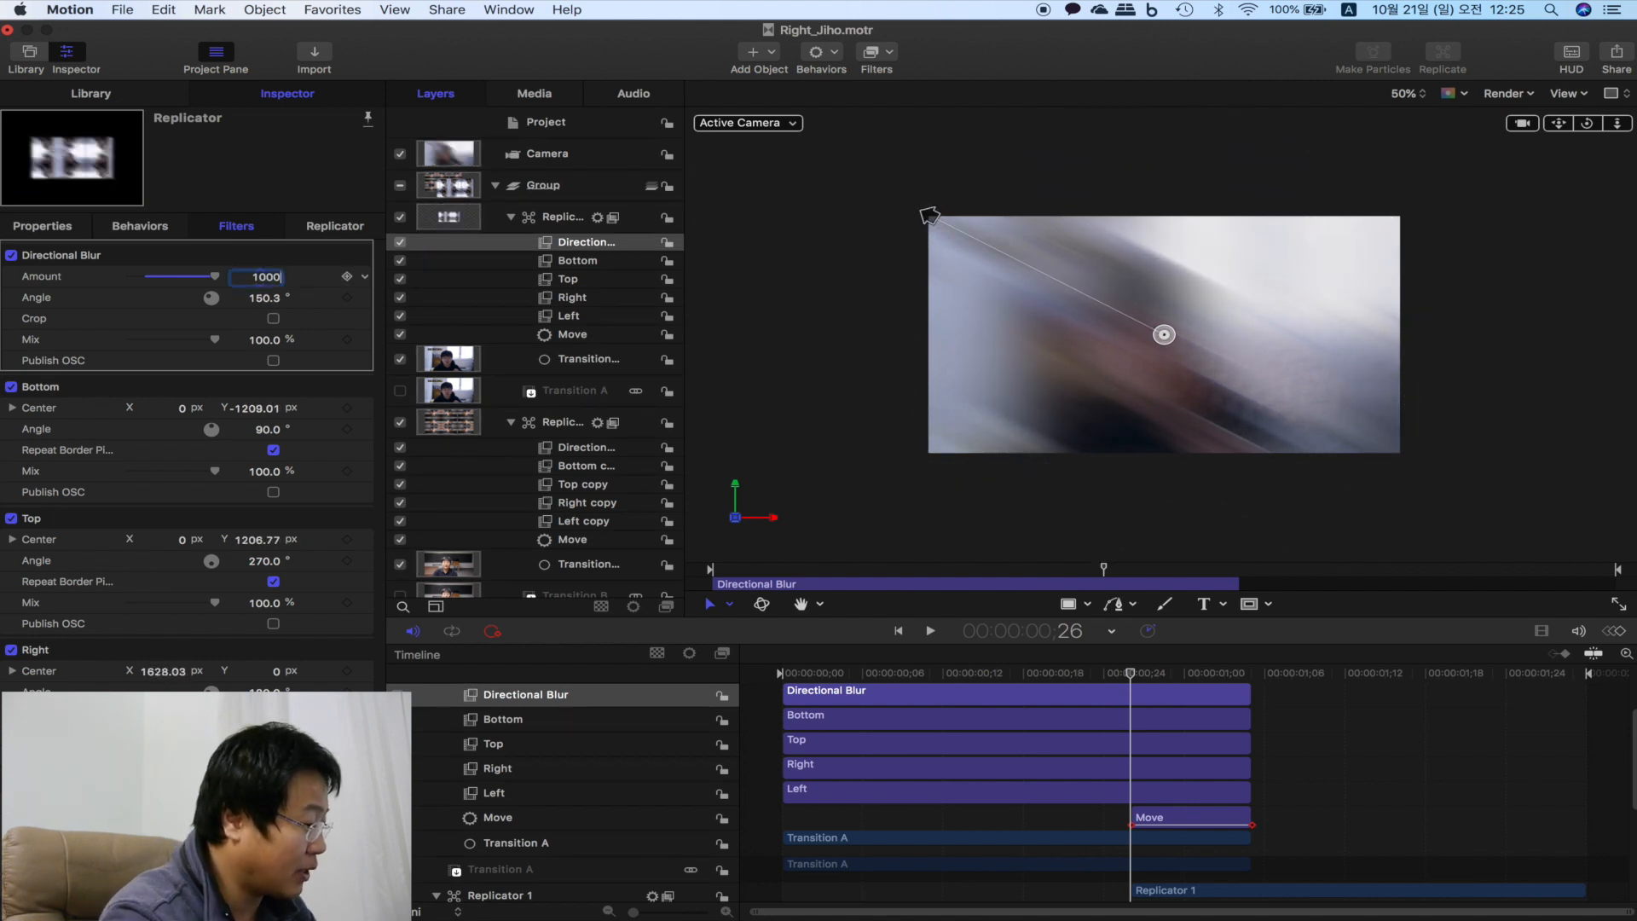
{"action": "type", "text": "0"}
{"action": "key", "text": "Return"}
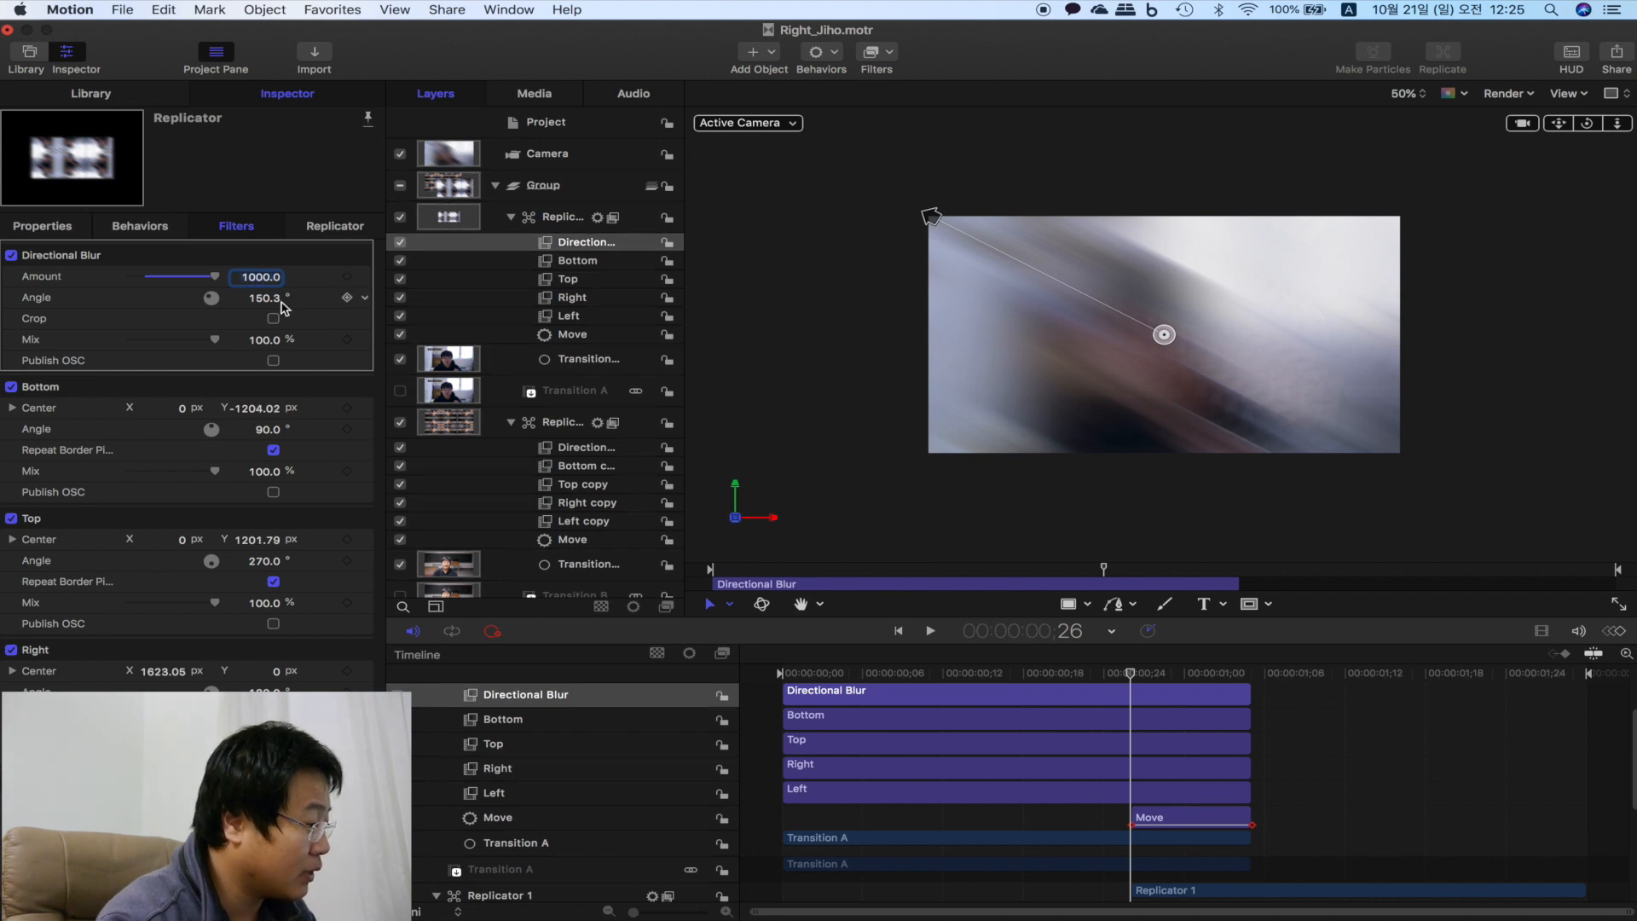
- Set the Angle of the Transition A replicator's Directional Blur to exactly 150°
{"action": "left_click_drag", "start_coordinate": [264, 300], "coordinate": [267, 304]}
{"action": "type", "text": "1"}
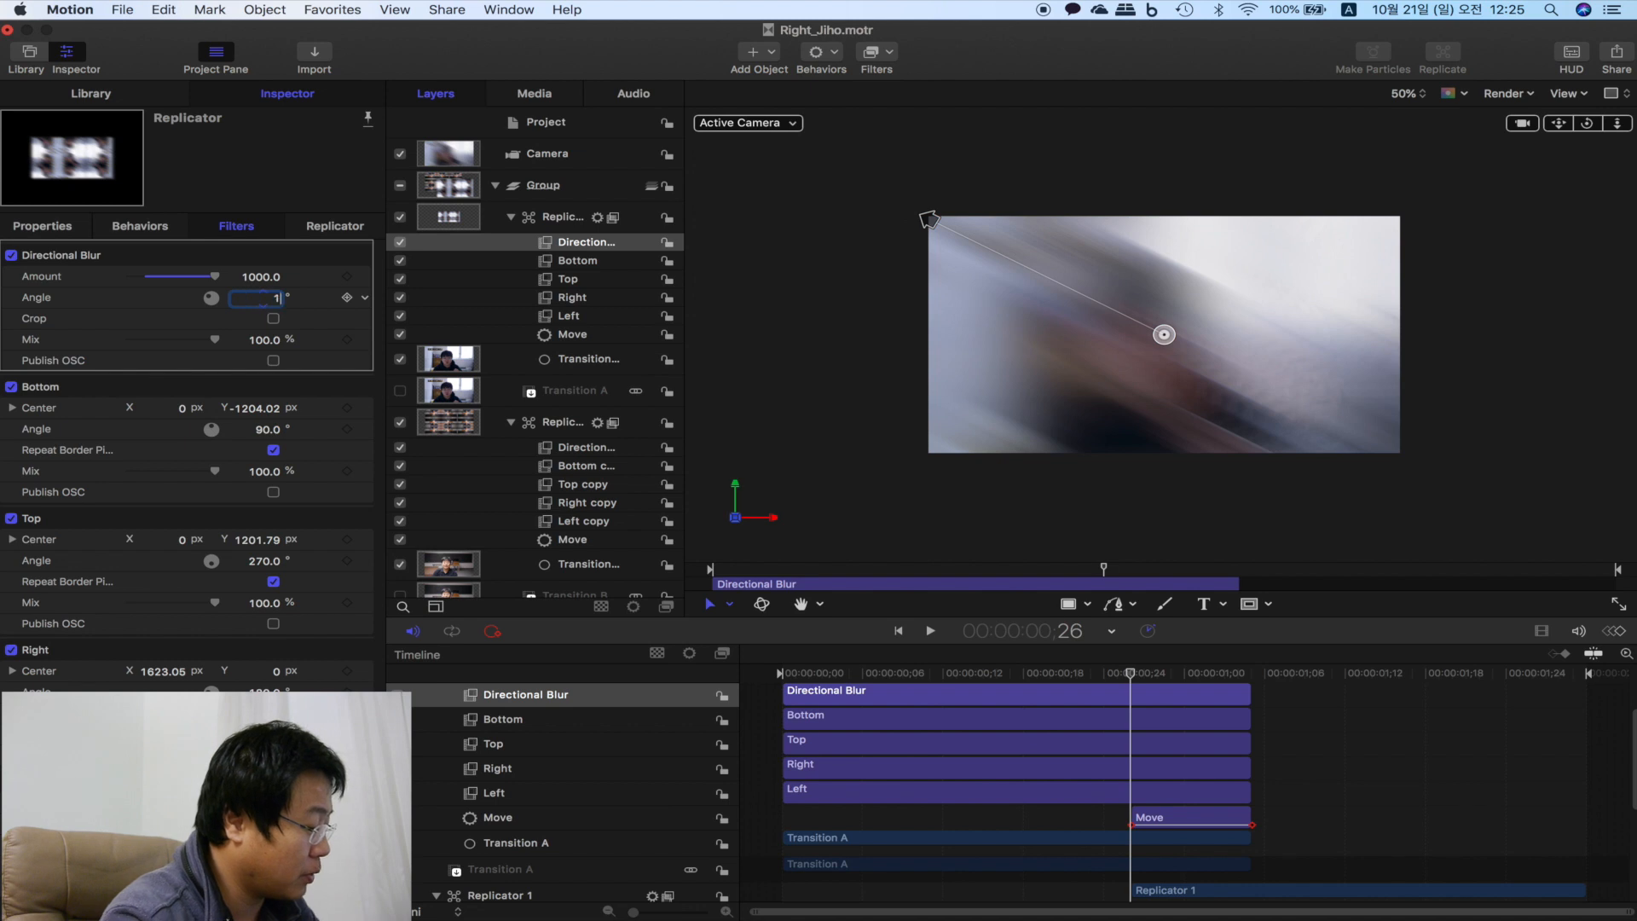
{"action": "type", "text": "50"}
{"action": "key", "text": "Return"}
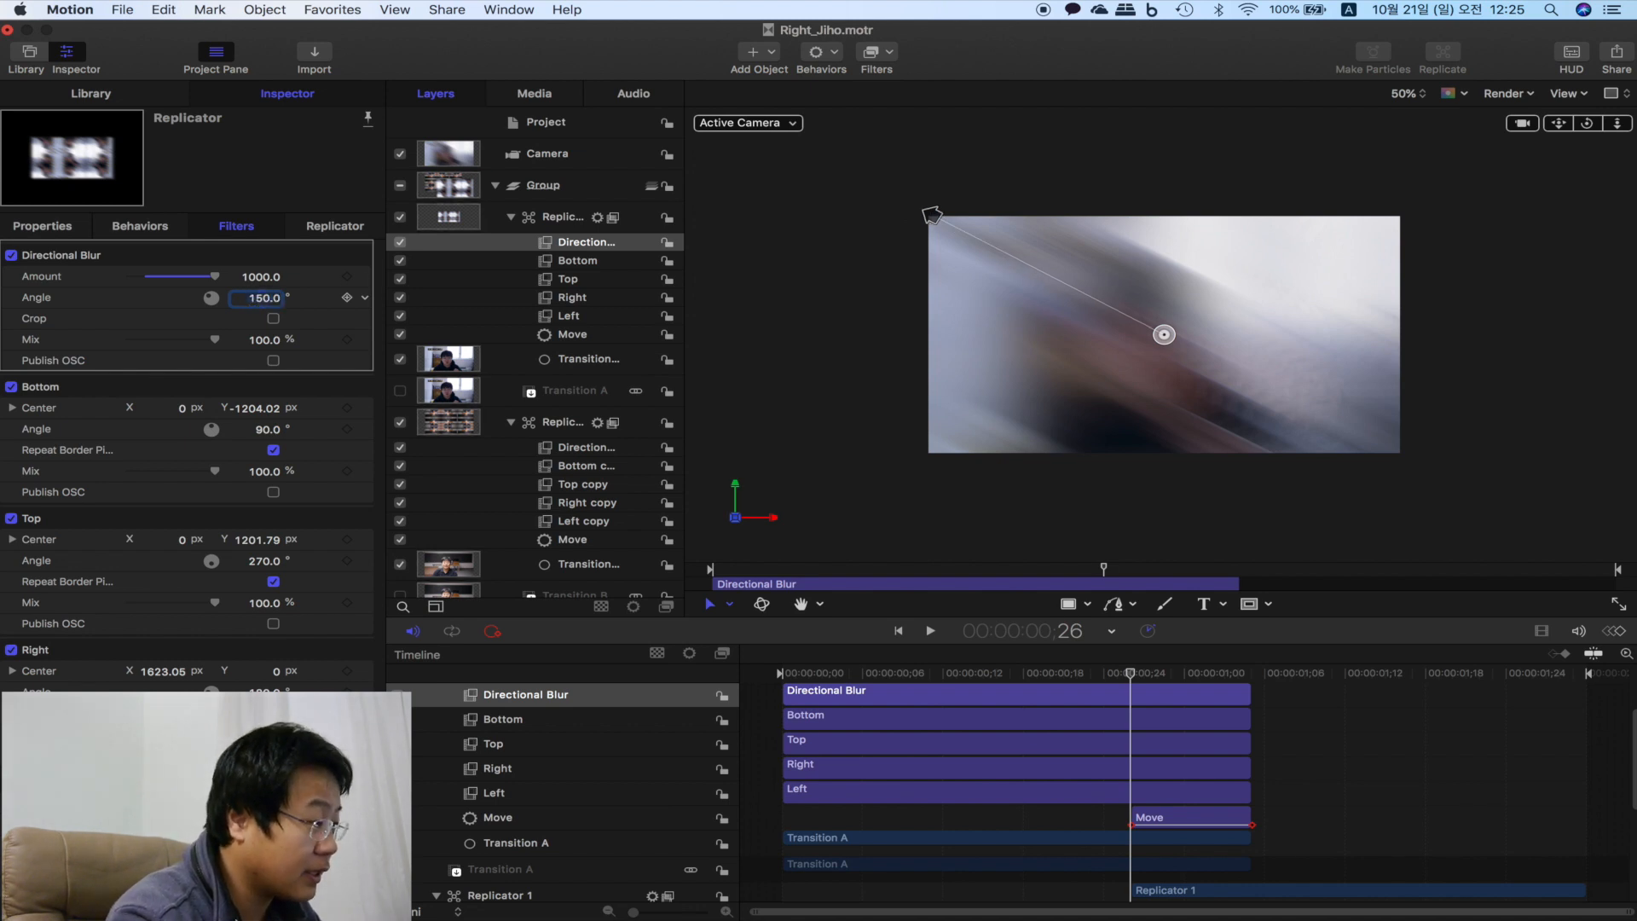
- Add Amount keyframes to the Transition A replicator's Directional Blur at 0;26, 0;29 and 1;05
{"action": "left_click", "coordinate": [347, 278]}
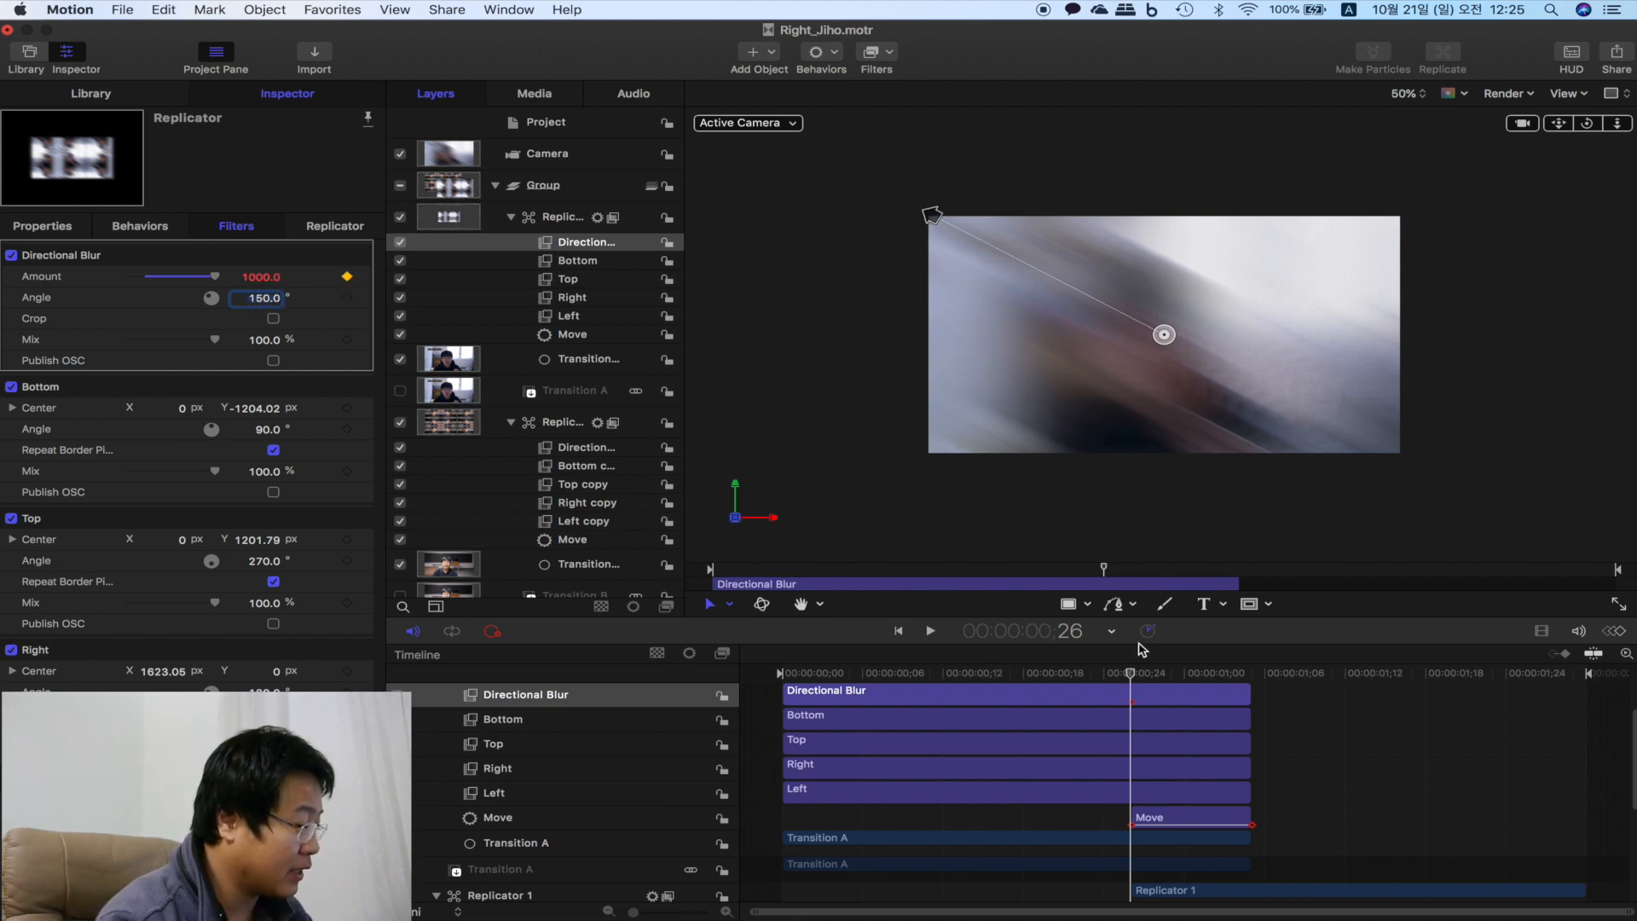
{"action": "scroll", "coordinate": [1180, 747], "scroll_direction": "up", "scroll_amount": 1}
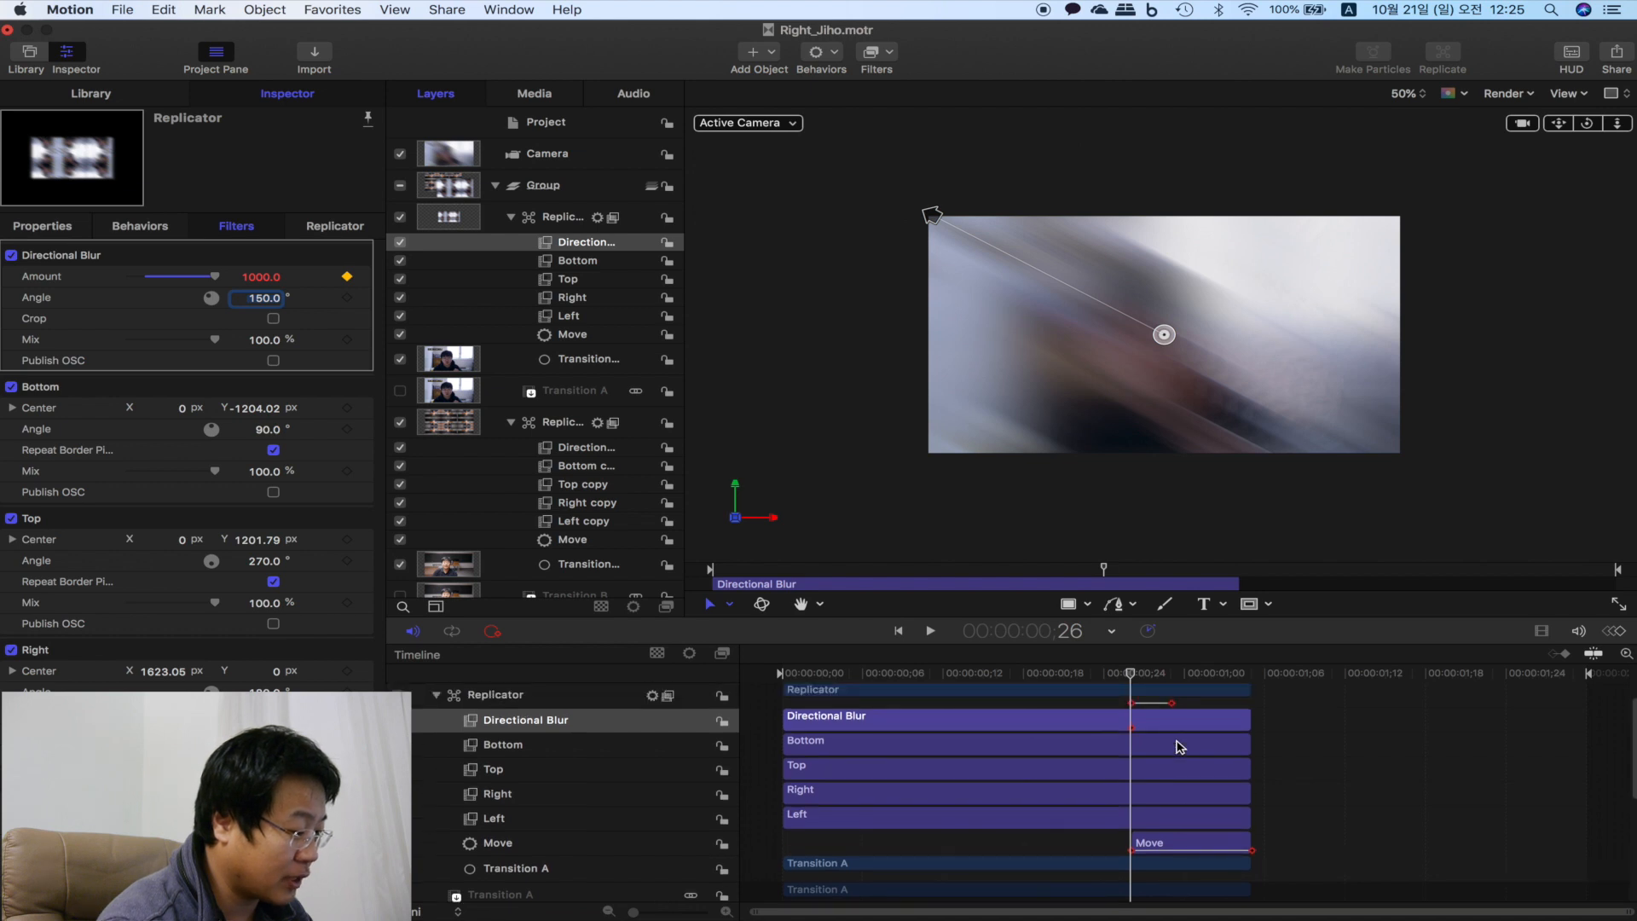
{"action": "left_click", "coordinate": [1170, 673]}
{"action": "left_click", "coordinate": [347, 276]}
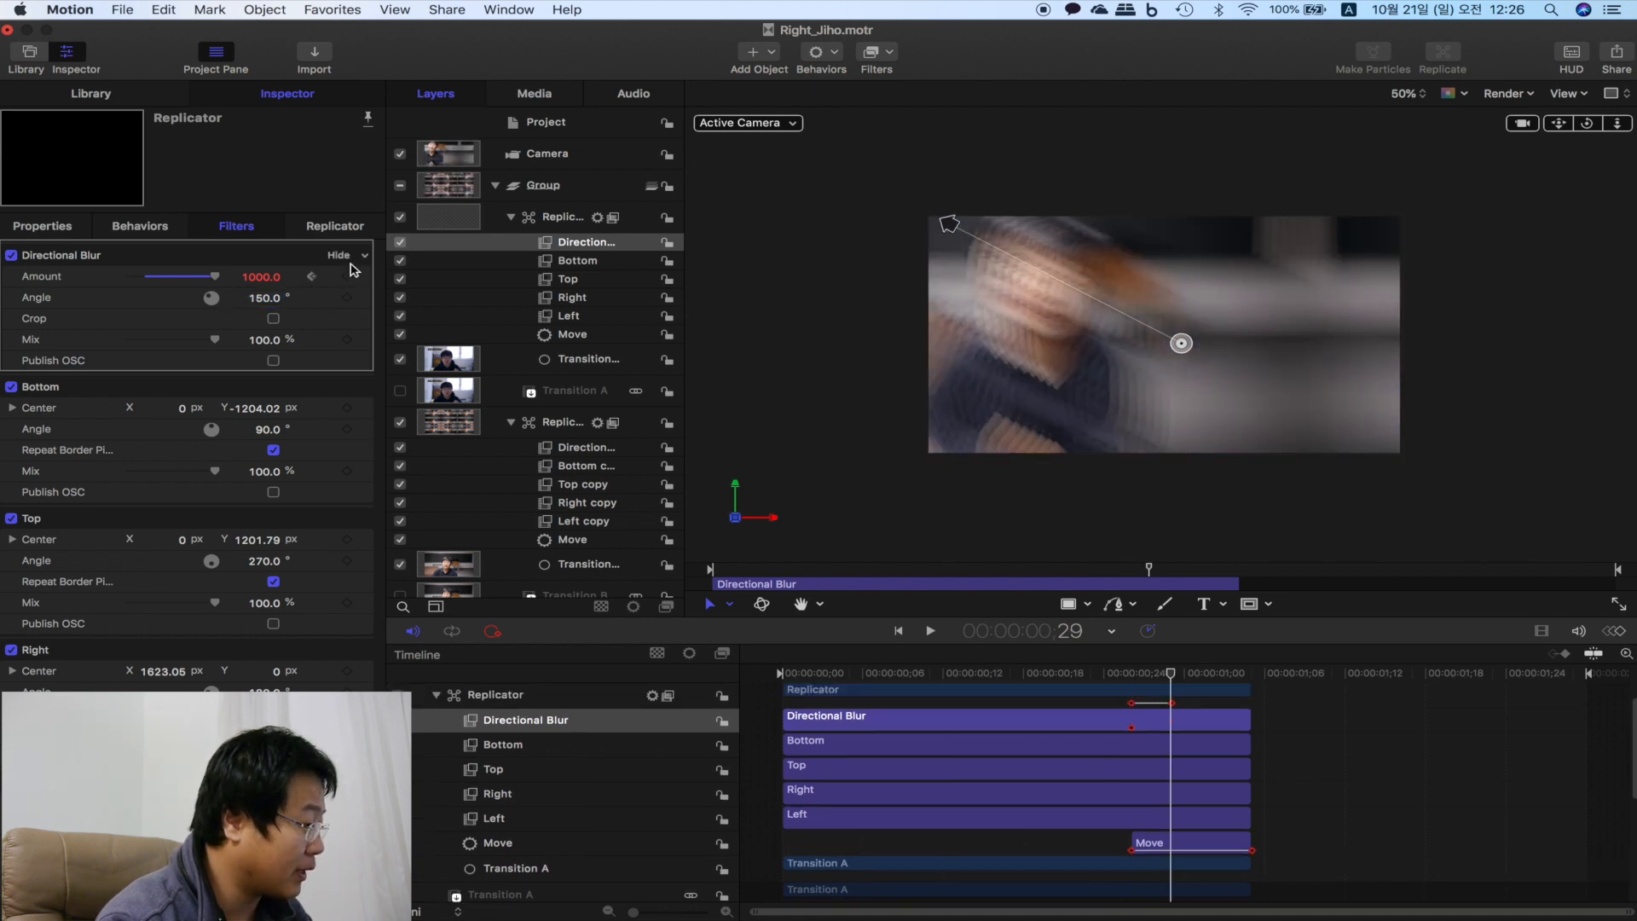
{"action": "left_click", "coordinate": [1239, 674]}
{"action": "left_click", "coordinate": [1249, 675]}
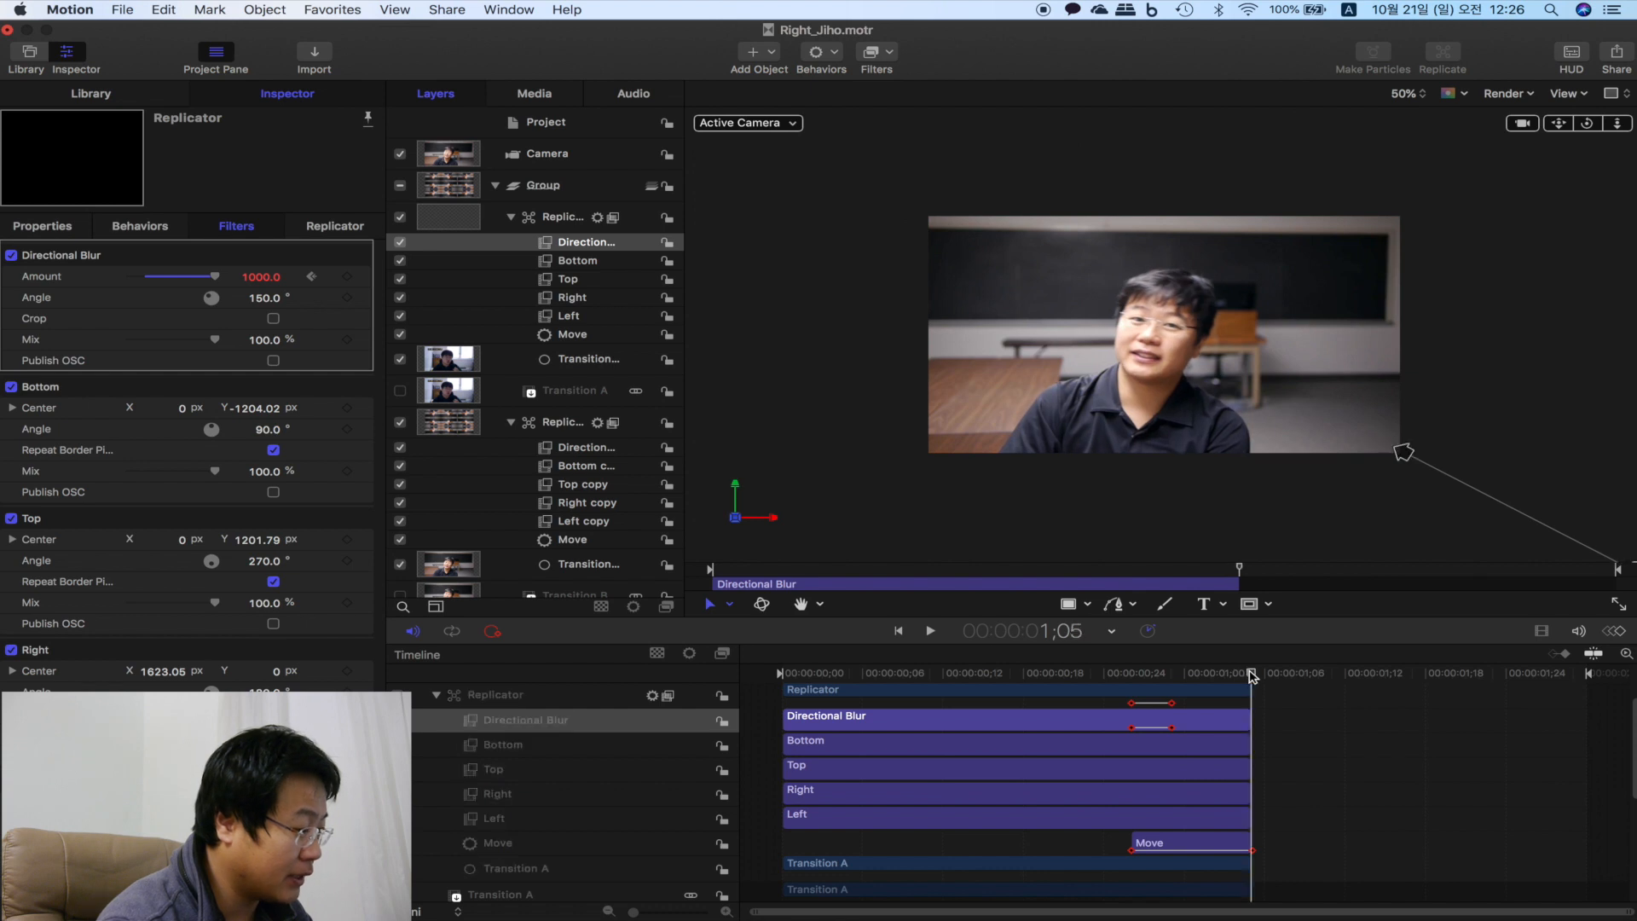
{"action": "left_click", "coordinate": [347, 276]}
- Set the Transition A replicator's Directional Blur Amount to 0 at the 1;05 and 0;26 keyframes
{"action": "left_click", "coordinate": [260, 276]}
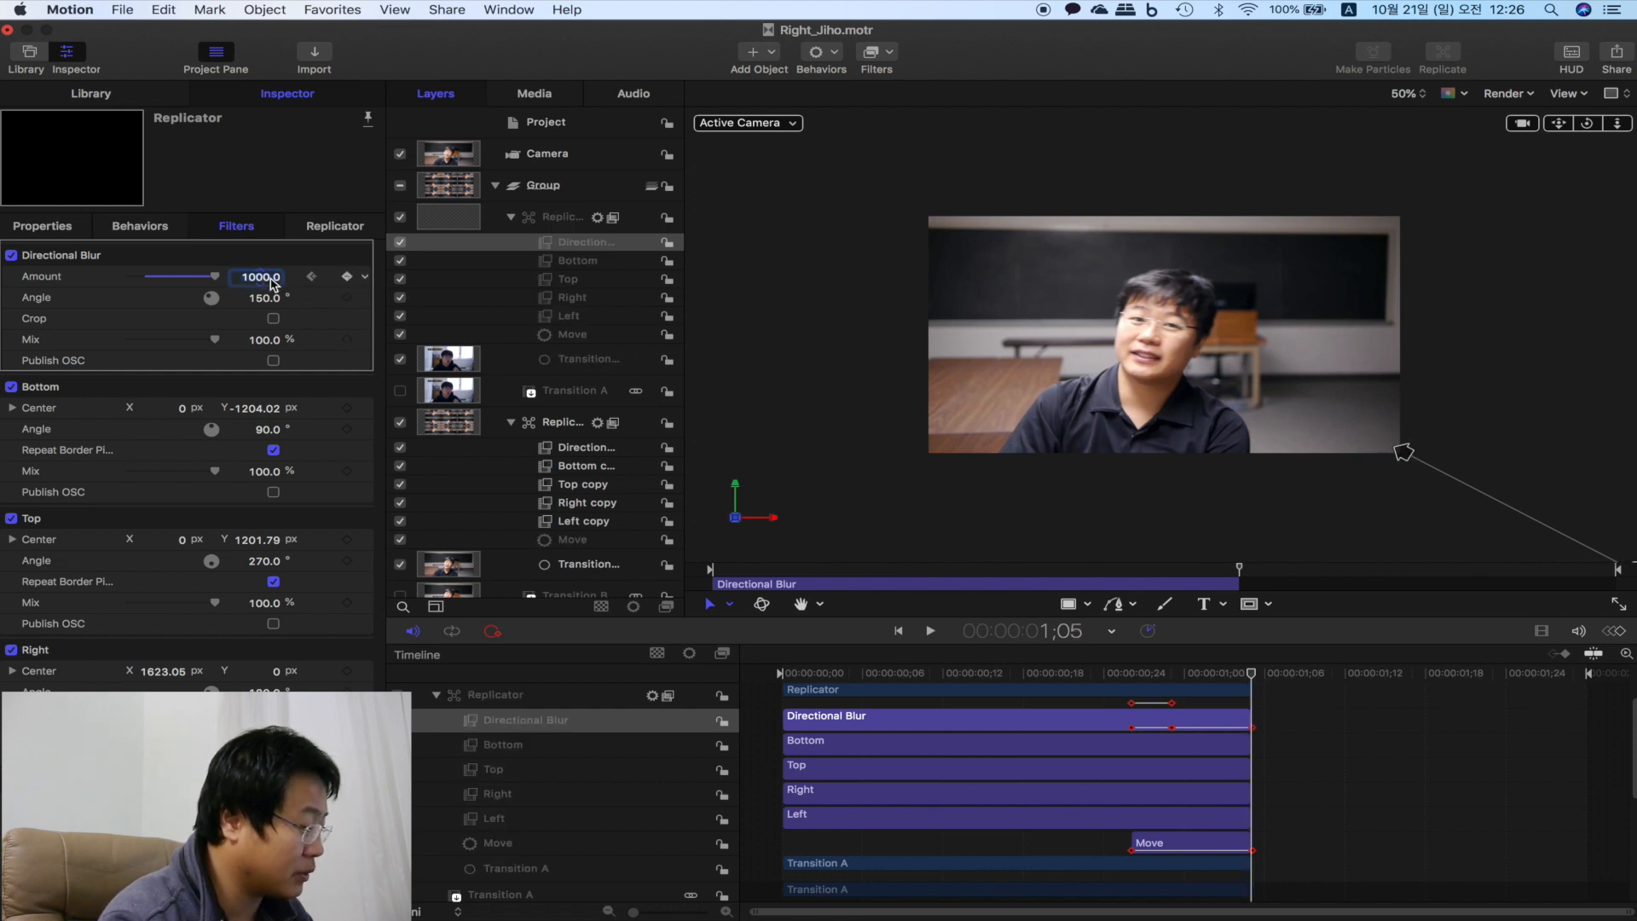
{"action": "type", "text": "0"}
{"action": "key", "text": "Return"}
{"action": "left_click", "coordinate": [311, 277]}
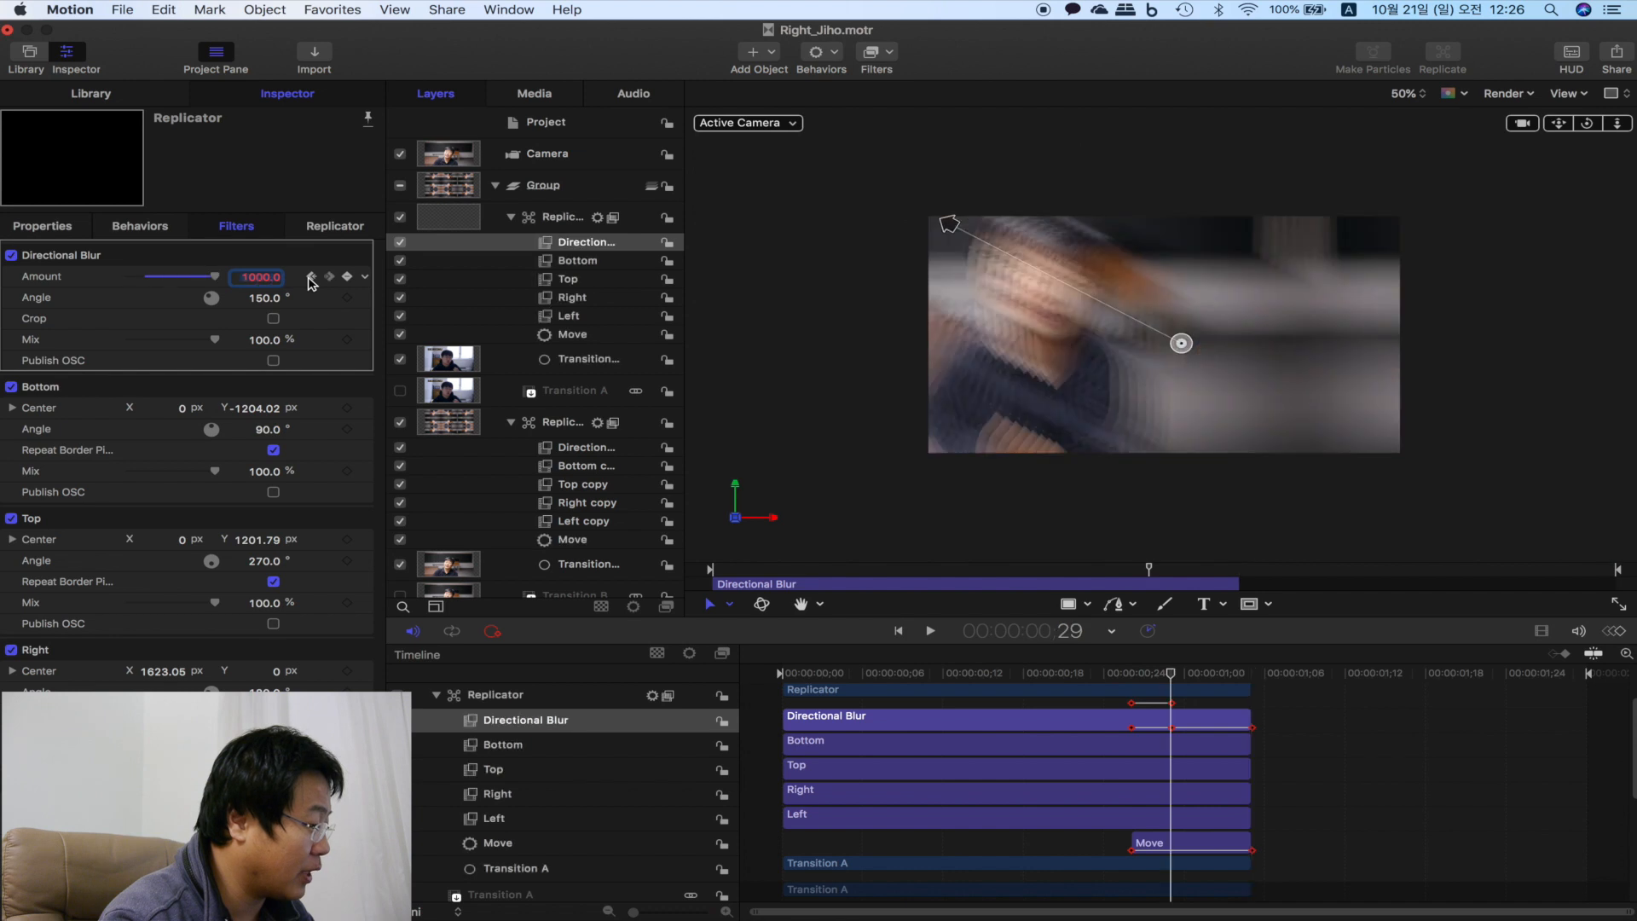
{"action": "left_click", "coordinate": [310, 277]}
{"action": "left_click", "coordinate": [260, 277]}
{"action": "type", "text": "0"}
{"action": "key", "text": "Return"}
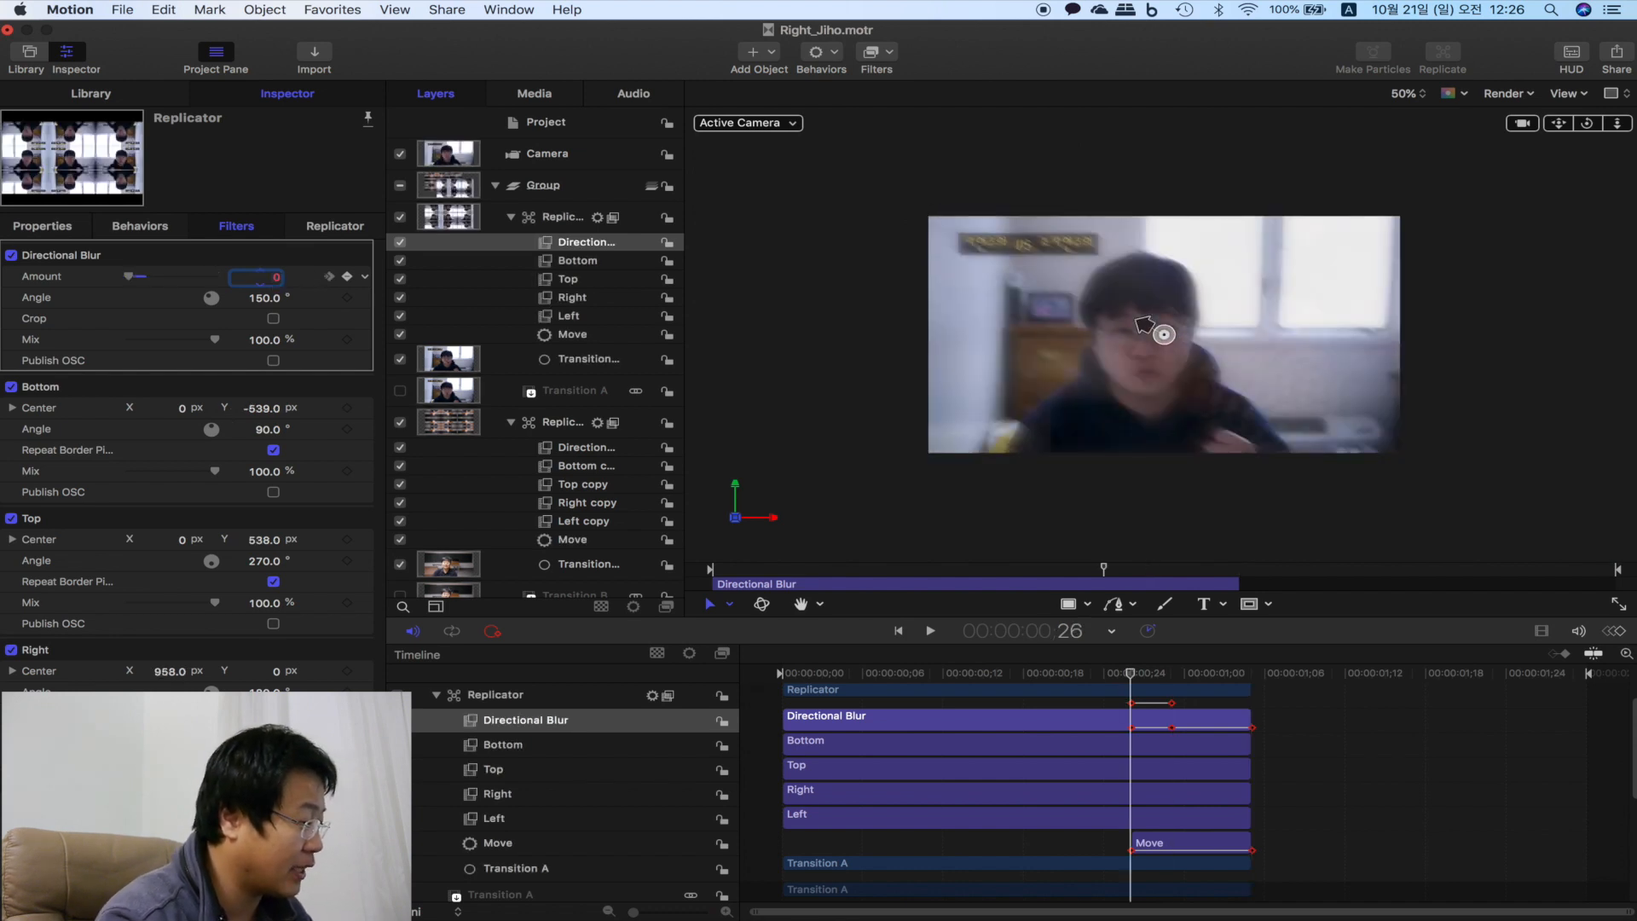
- Keyframe the Directional Blur Amount of the Transition B replicator (Replicator 1) at 0;26 with a value of 0
{"action": "left_click", "coordinate": [547, 426]}
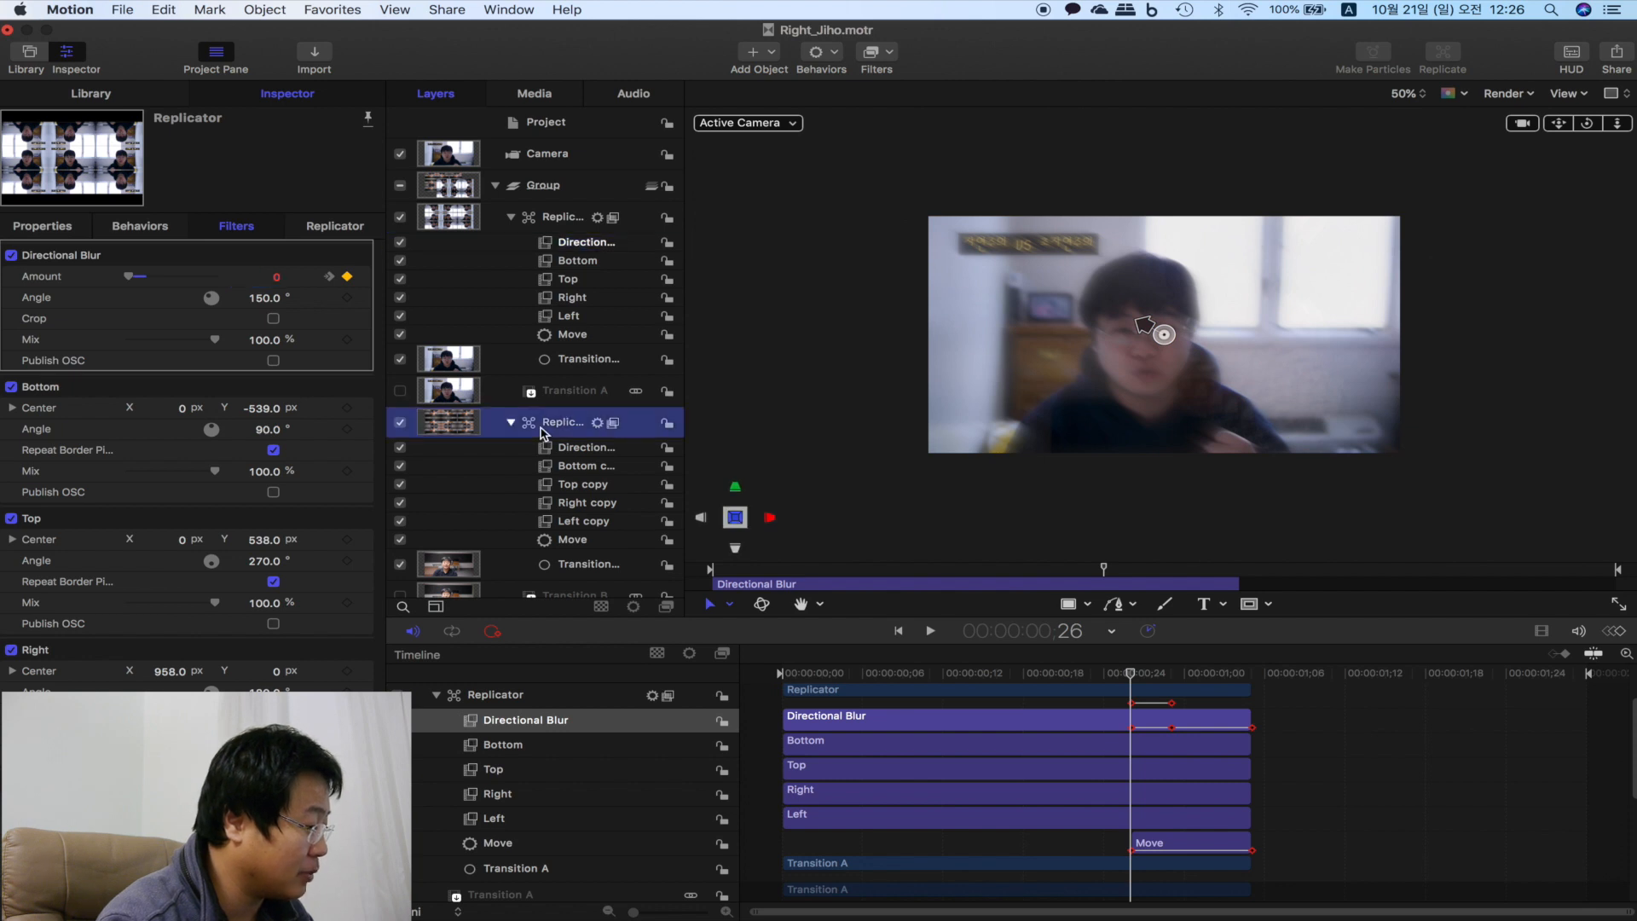
{"action": "left_click", "coordinate": [584, 449]}
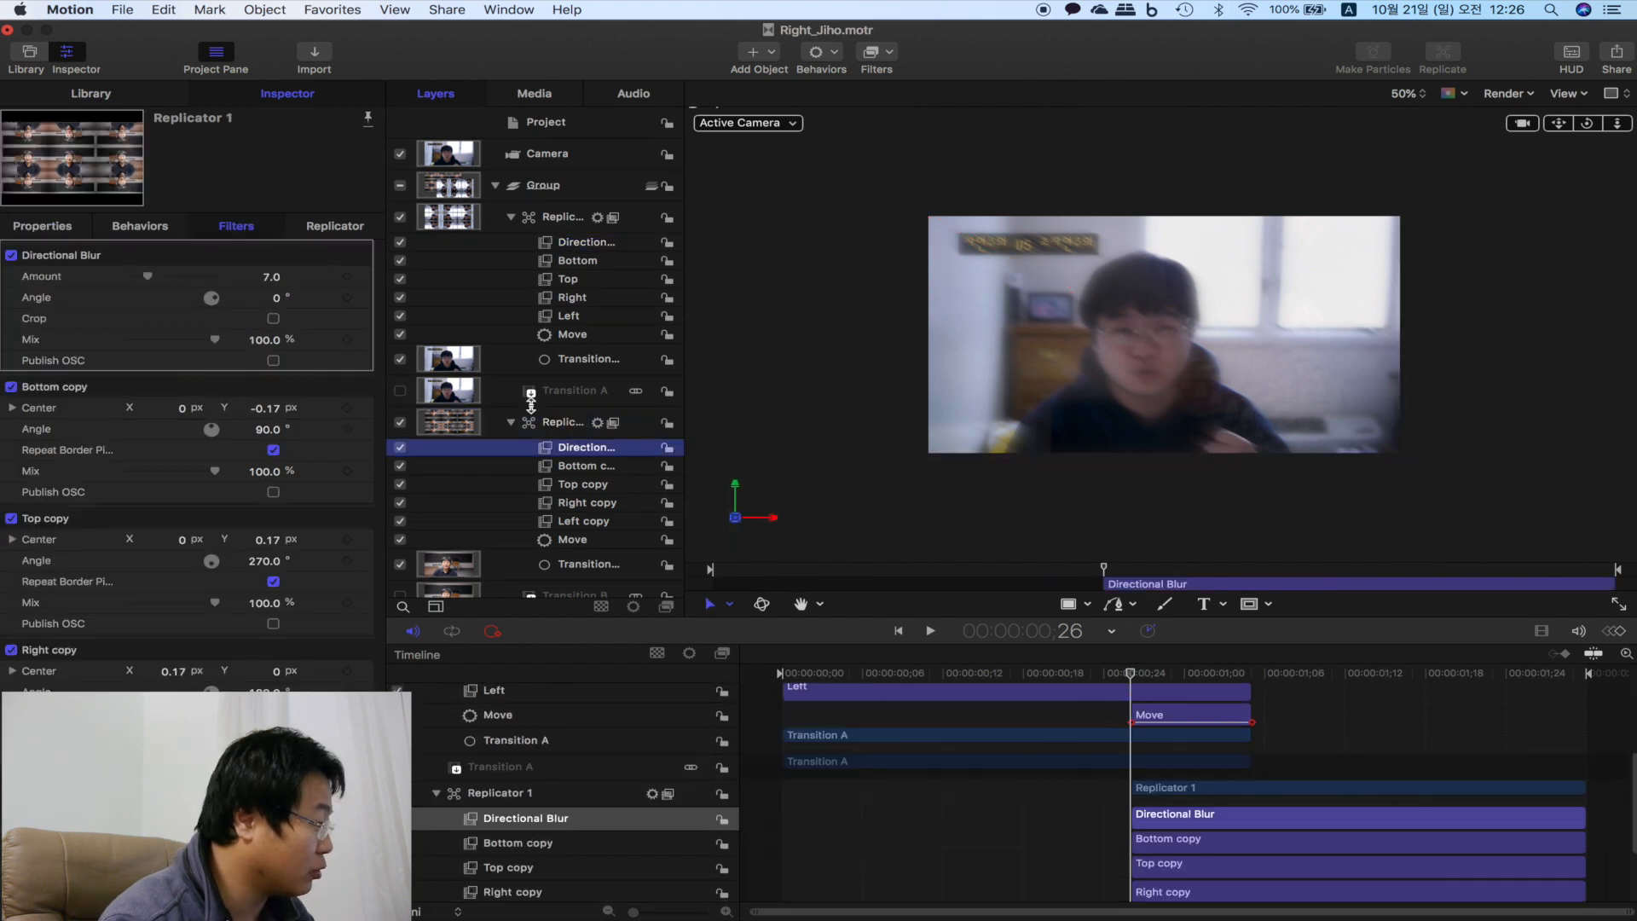
{"action": "left_click", "coordinate": [271, 278]}
{"action": "type", "text": "0"}
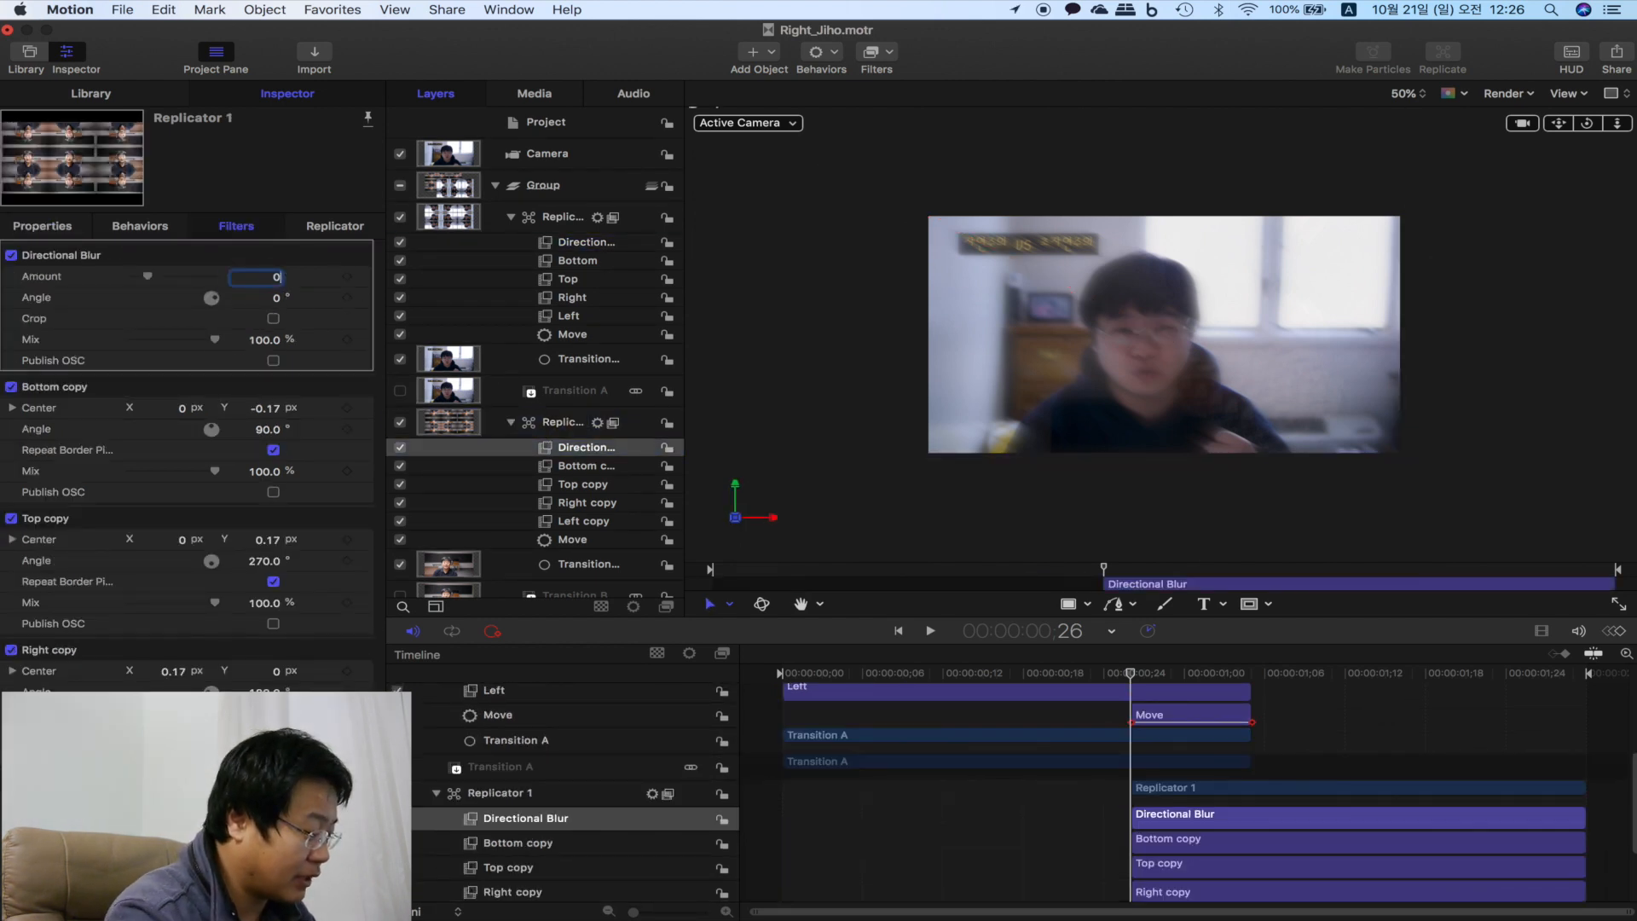
{"action": "key", "text": "Return"}
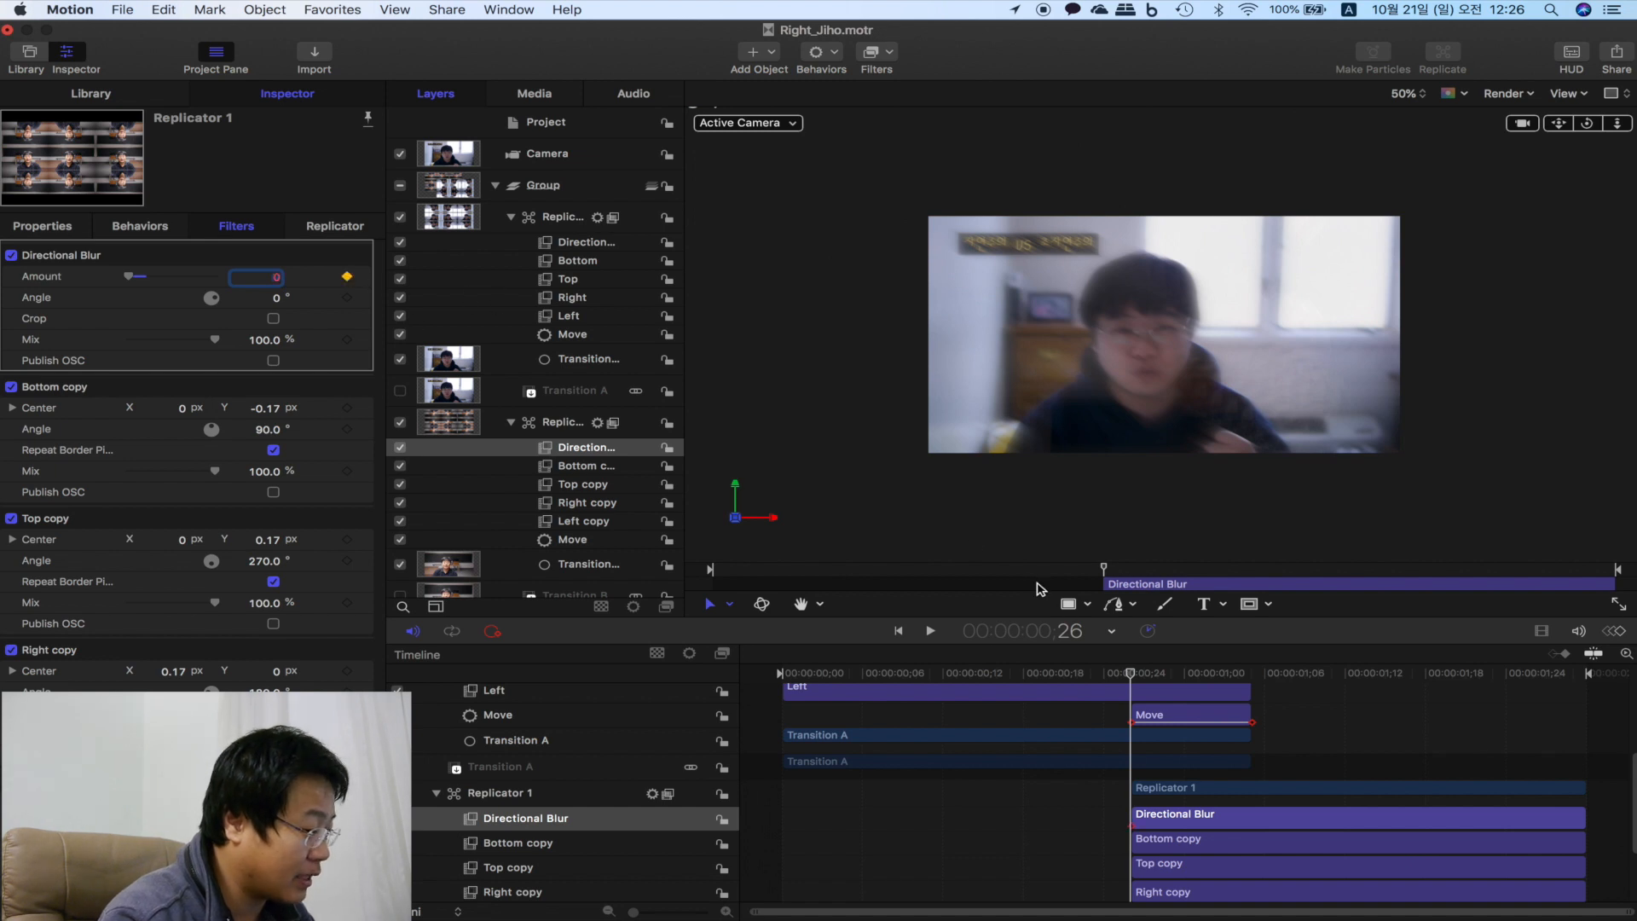
- Keyframe Replicator 1's Directional Blur Amount at 0;29 and 1;05, setting the 0;29 keyframe to 1000
{"action": "scroll", "coordinate": [1159, 704], "scroll_direction": "up", "scroll_amount": 3}
{"action": "left_click", "coordinate": [1168, 681]}
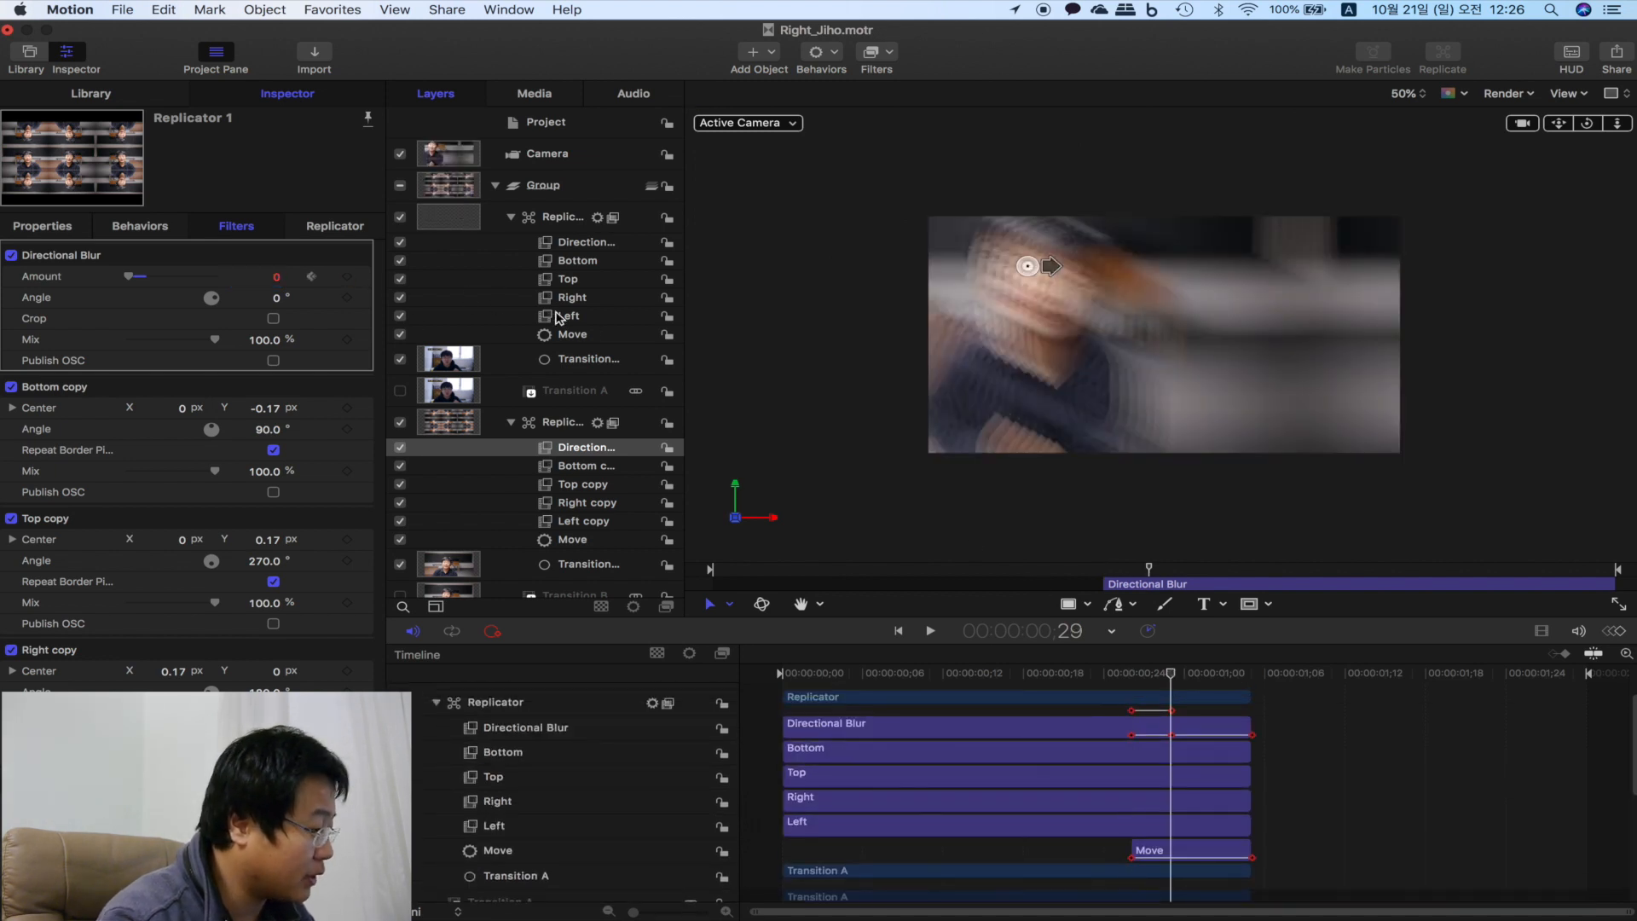
{"action": "left_click", "coordinate": [1251, 673]}
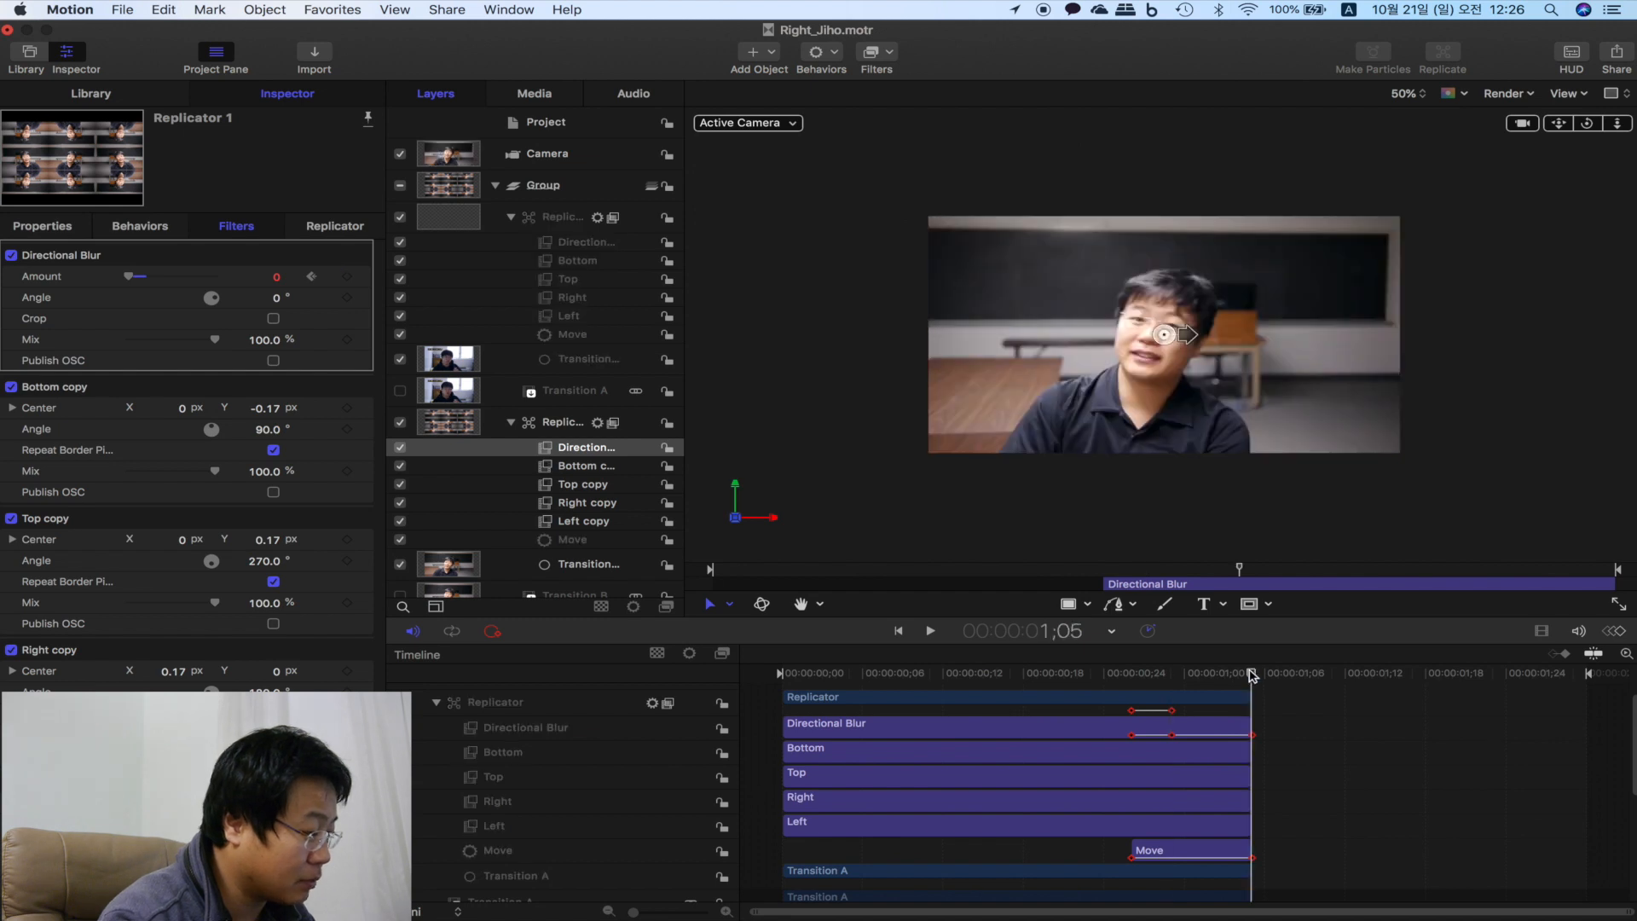
{"action": "left_click", "coordinate": [311, 276]}
{"action": "left_click", "coordinate": [276, 278]}
{"action": "key", "text": "Return"}
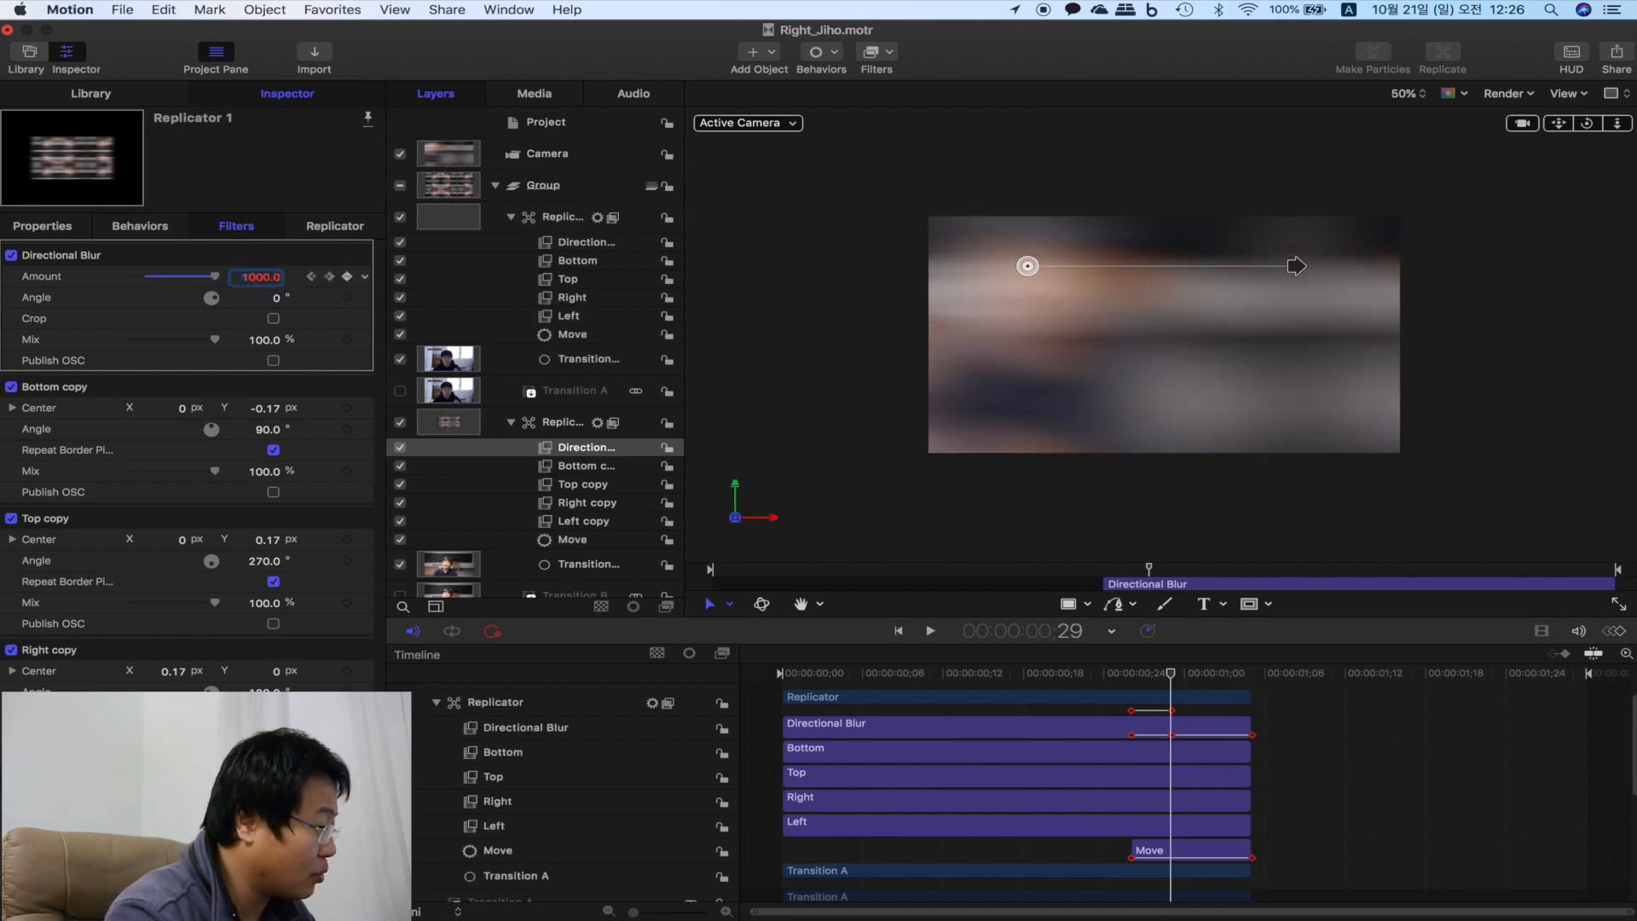
- Set the Angle of Replicator 1's Directional Blur to 150°
{"action": "left_click", "coordinate": [276, 299]}
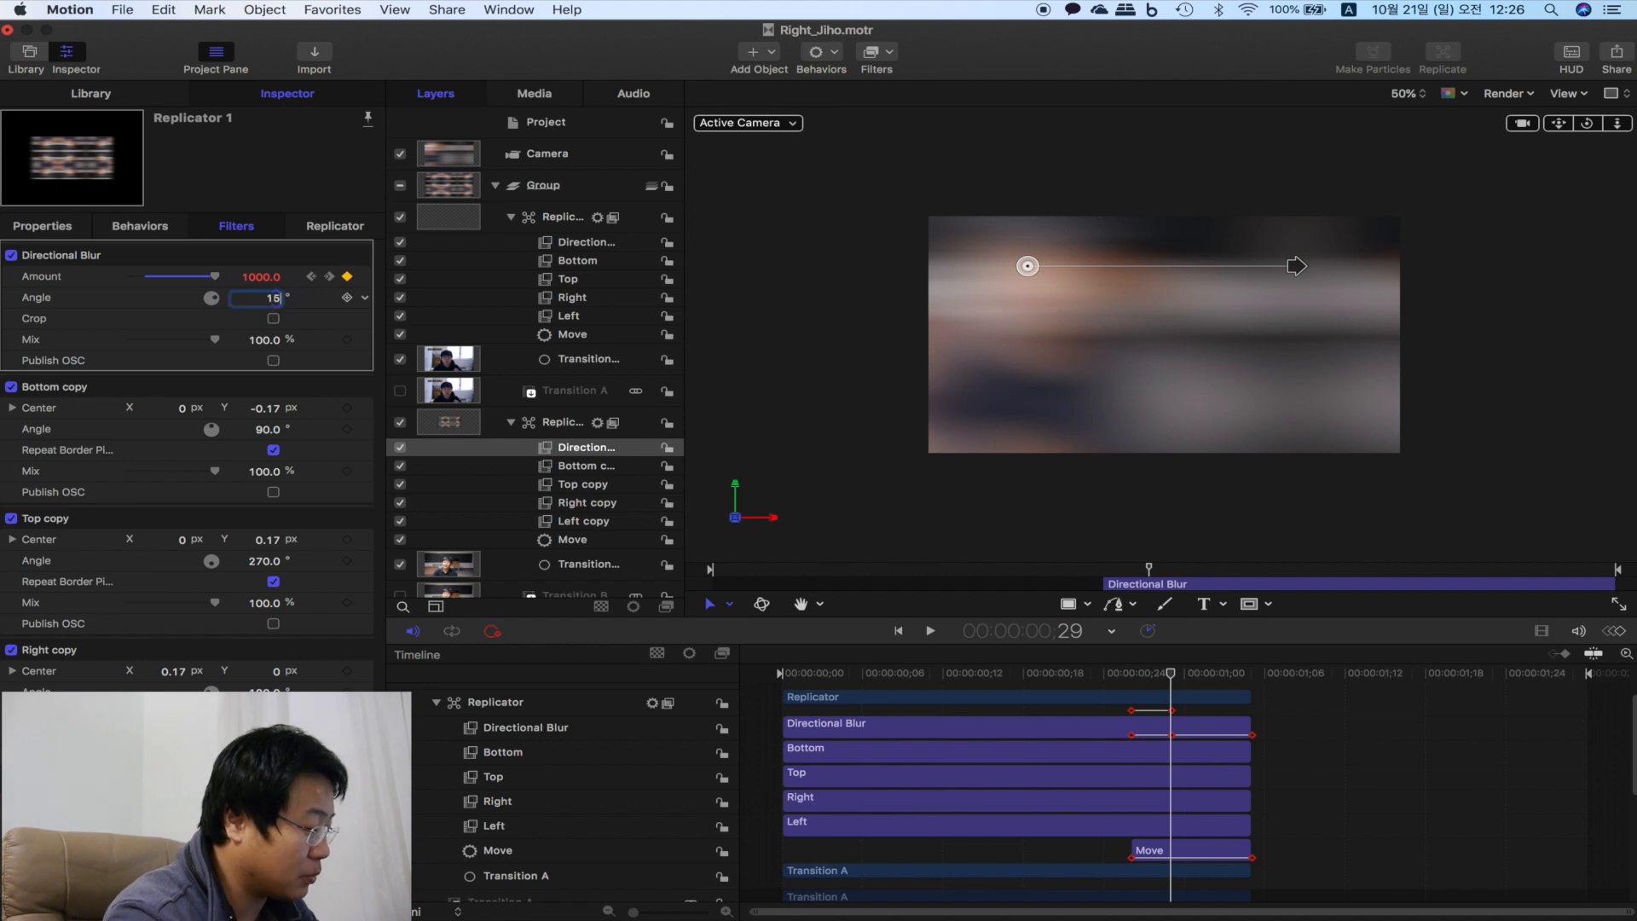
{"action": "type", "text": "150"}
{"action": "key", "text": "Return"}
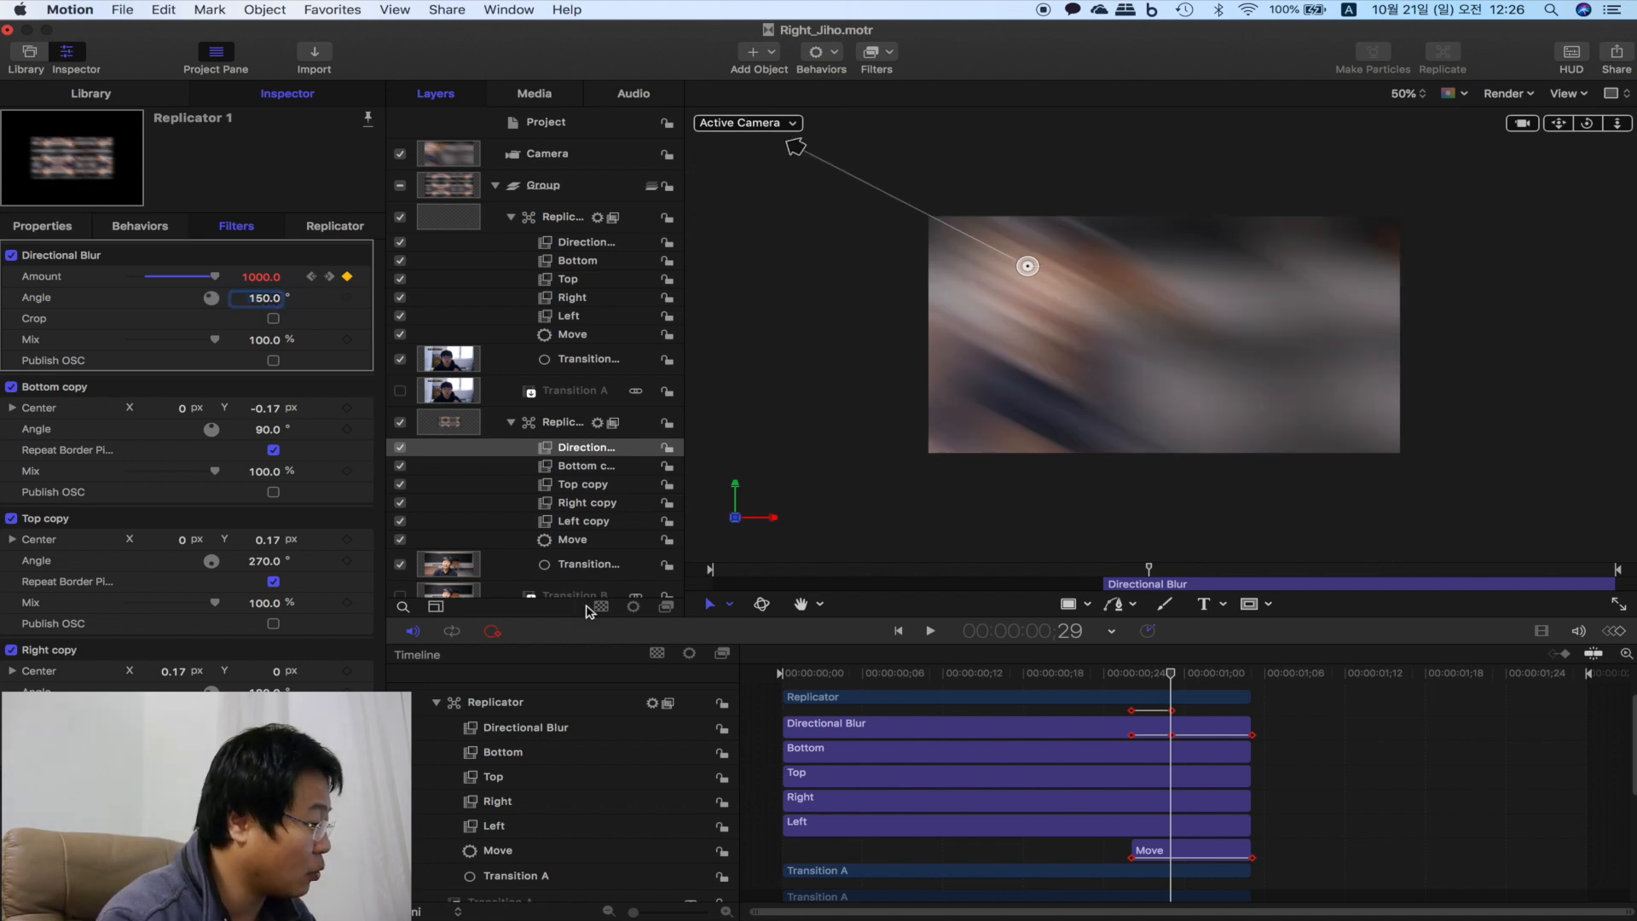
- Step frame by frame from about 0;26 past 1;05 to check the diagonal blurred movement
{"action": "left_click", "coordinate": [1126, 679]}
{"action": "key", "text": "Right"}
{"action": "key", "text": "Right"}
{"action": "key", "text": "Right"}
{"action": "key", "text": "Right"}
{"action": "key", "text": "Right"}
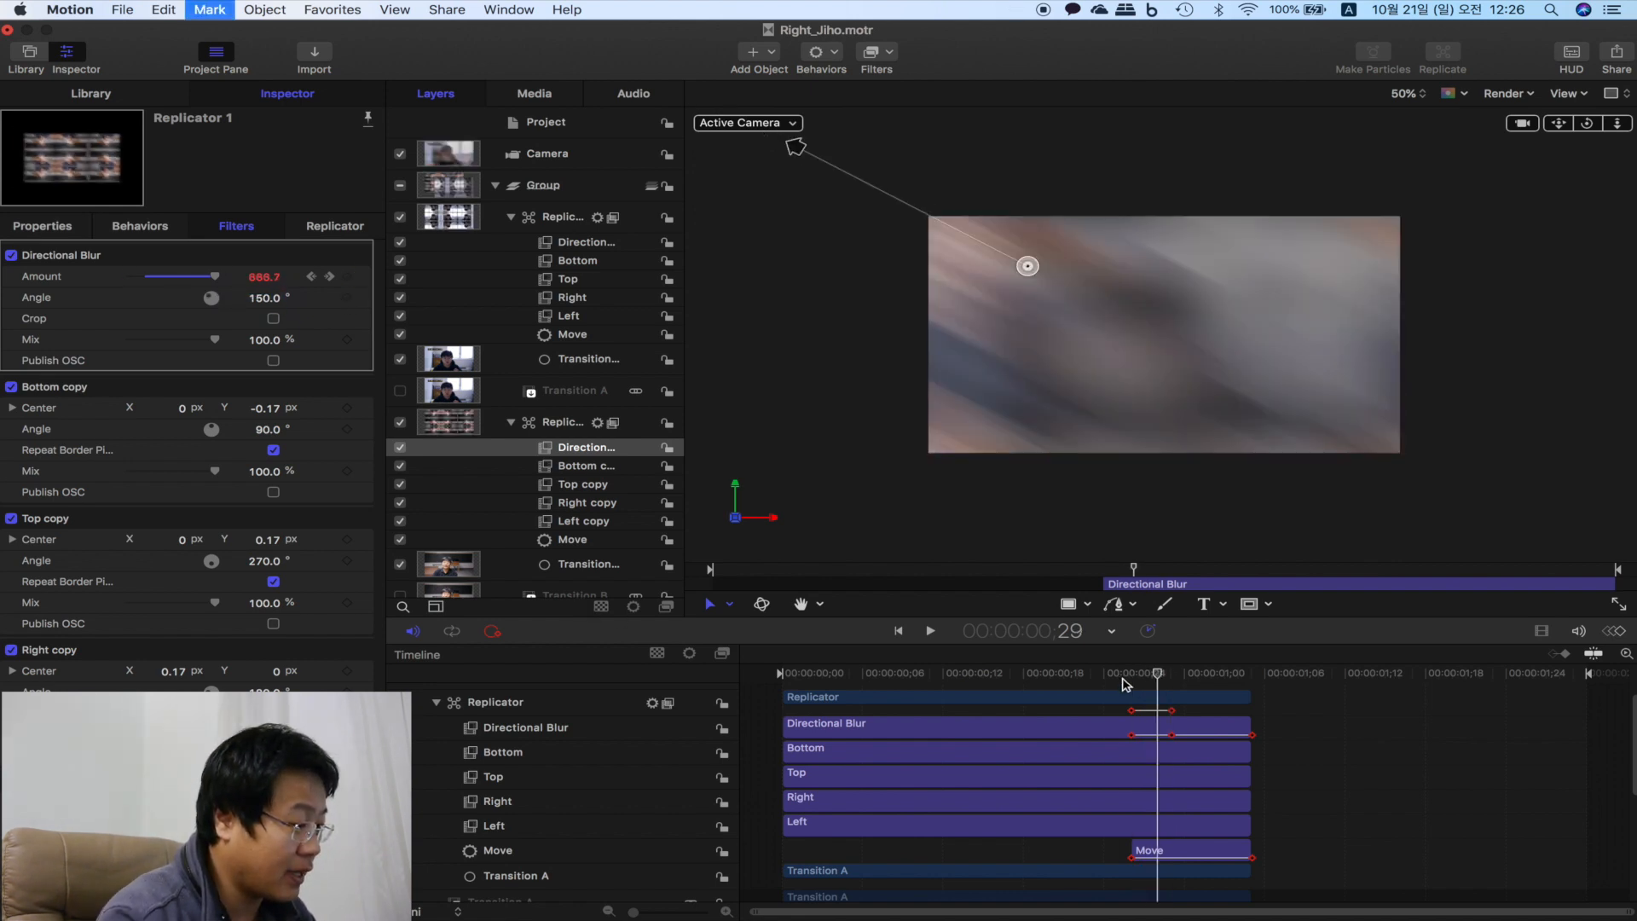
{"action": "key", "text": "Right"}
{"action": "key", "text": "Right"}
{"action": "key", "text": "Right"}
{"action": "key", "text": "Right"}
{"action": "key", "text": "Right"}
{"action": "key", "text": "Right"}
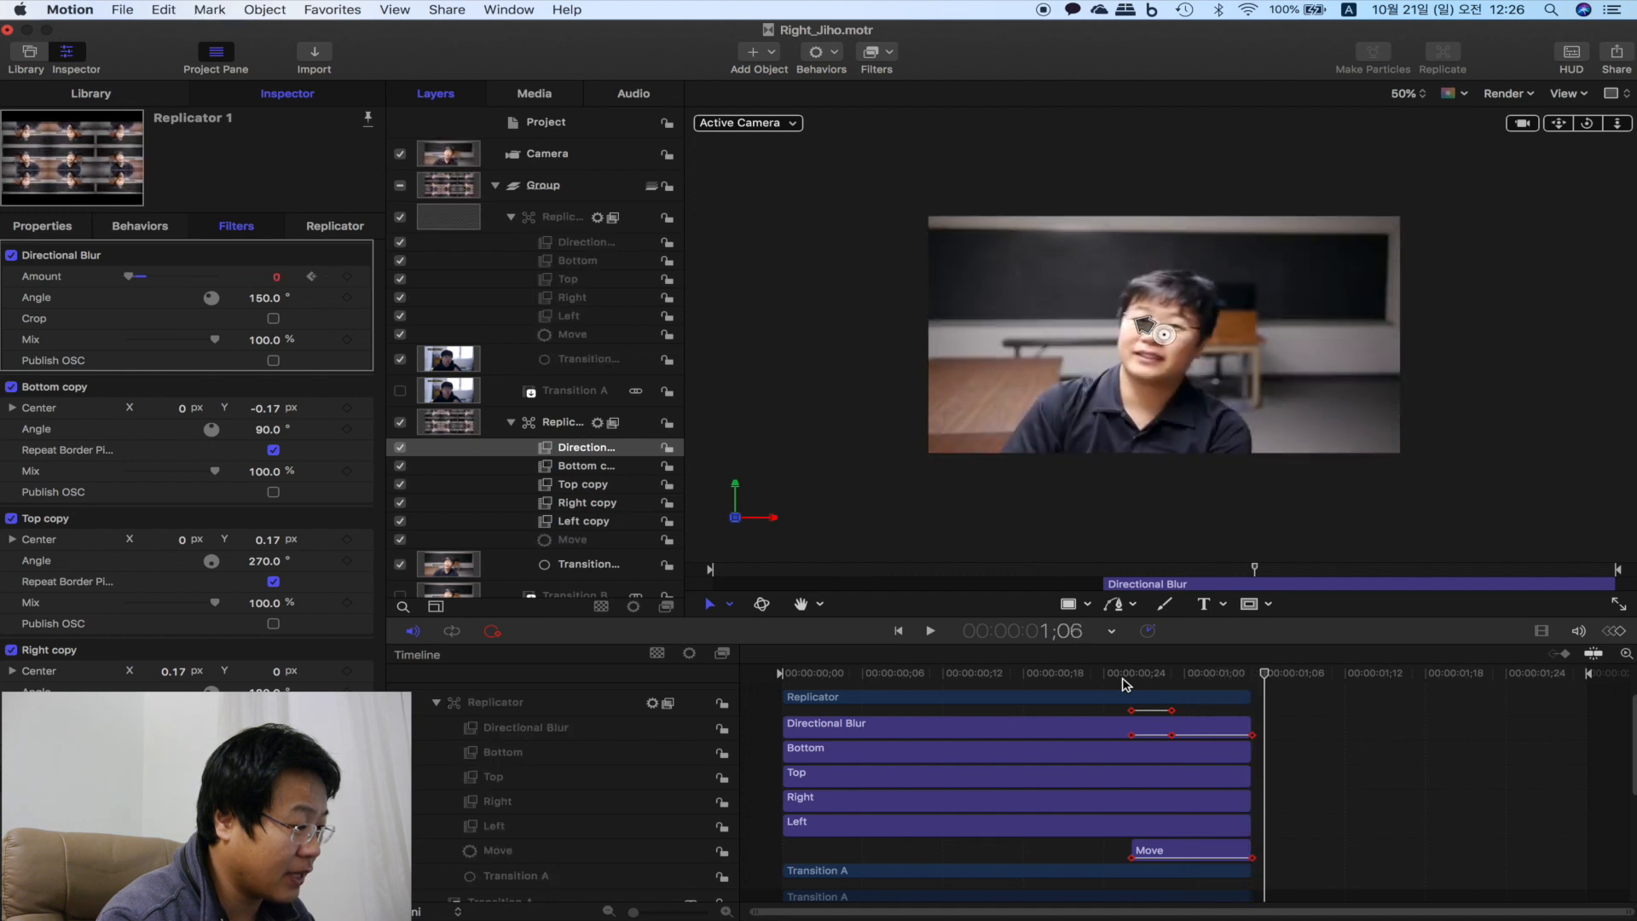
{"action": "key", "text": "Right"}
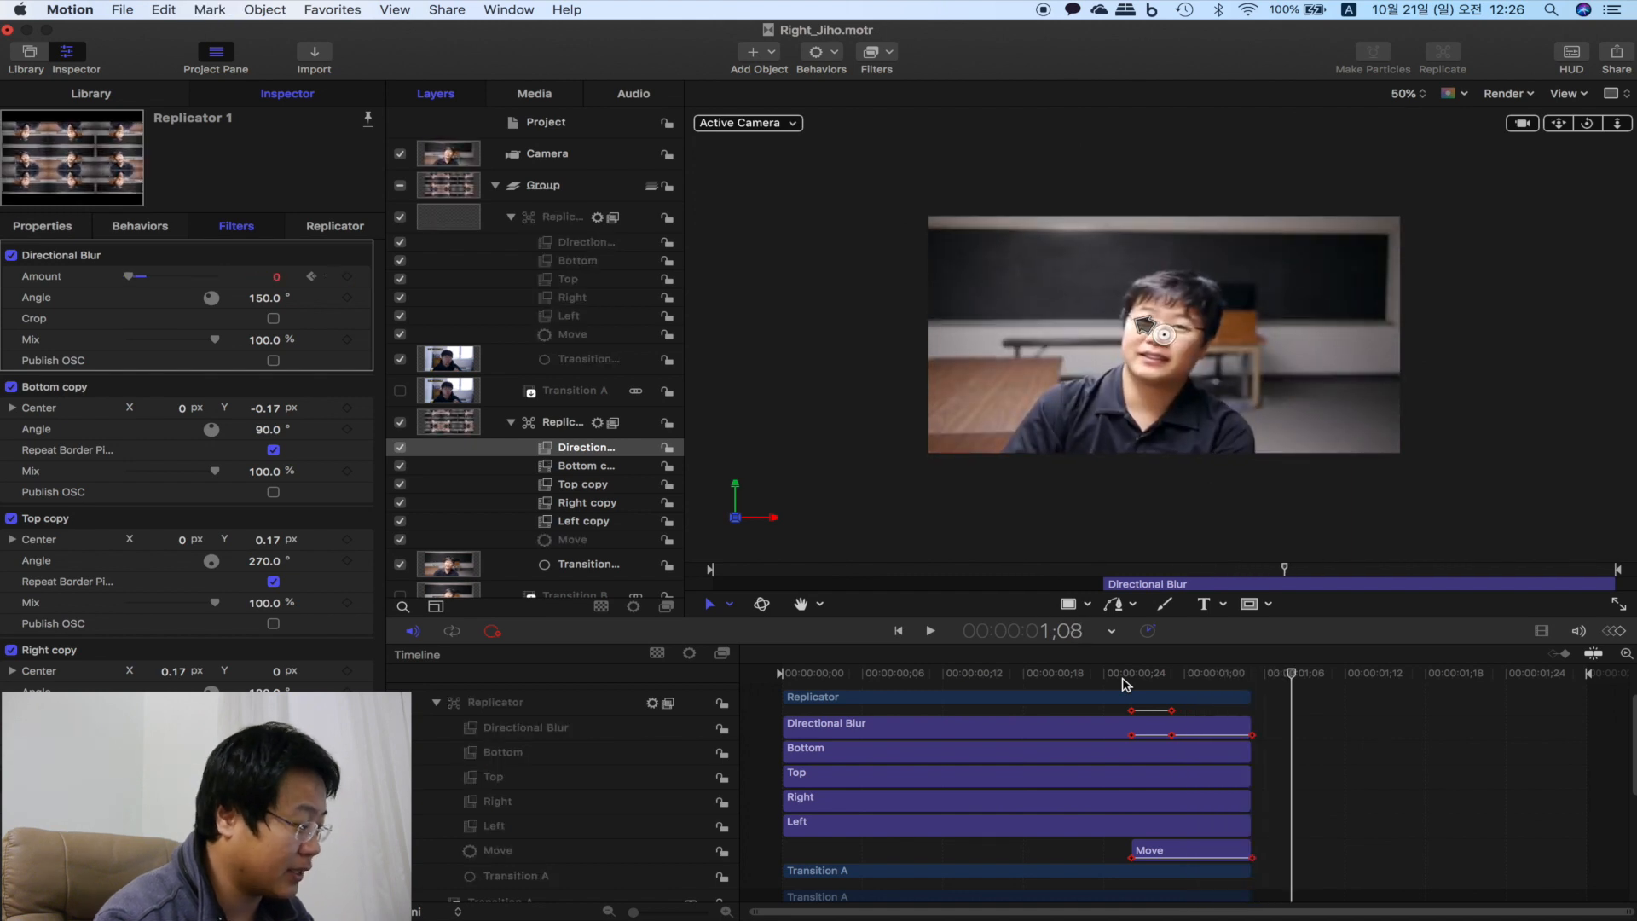
- Publish the template as Right Down_Jiho in the Jiho category and play the transition in the Final Cut Pro timeline
{"action": "key", "text": "shift+super+s"}
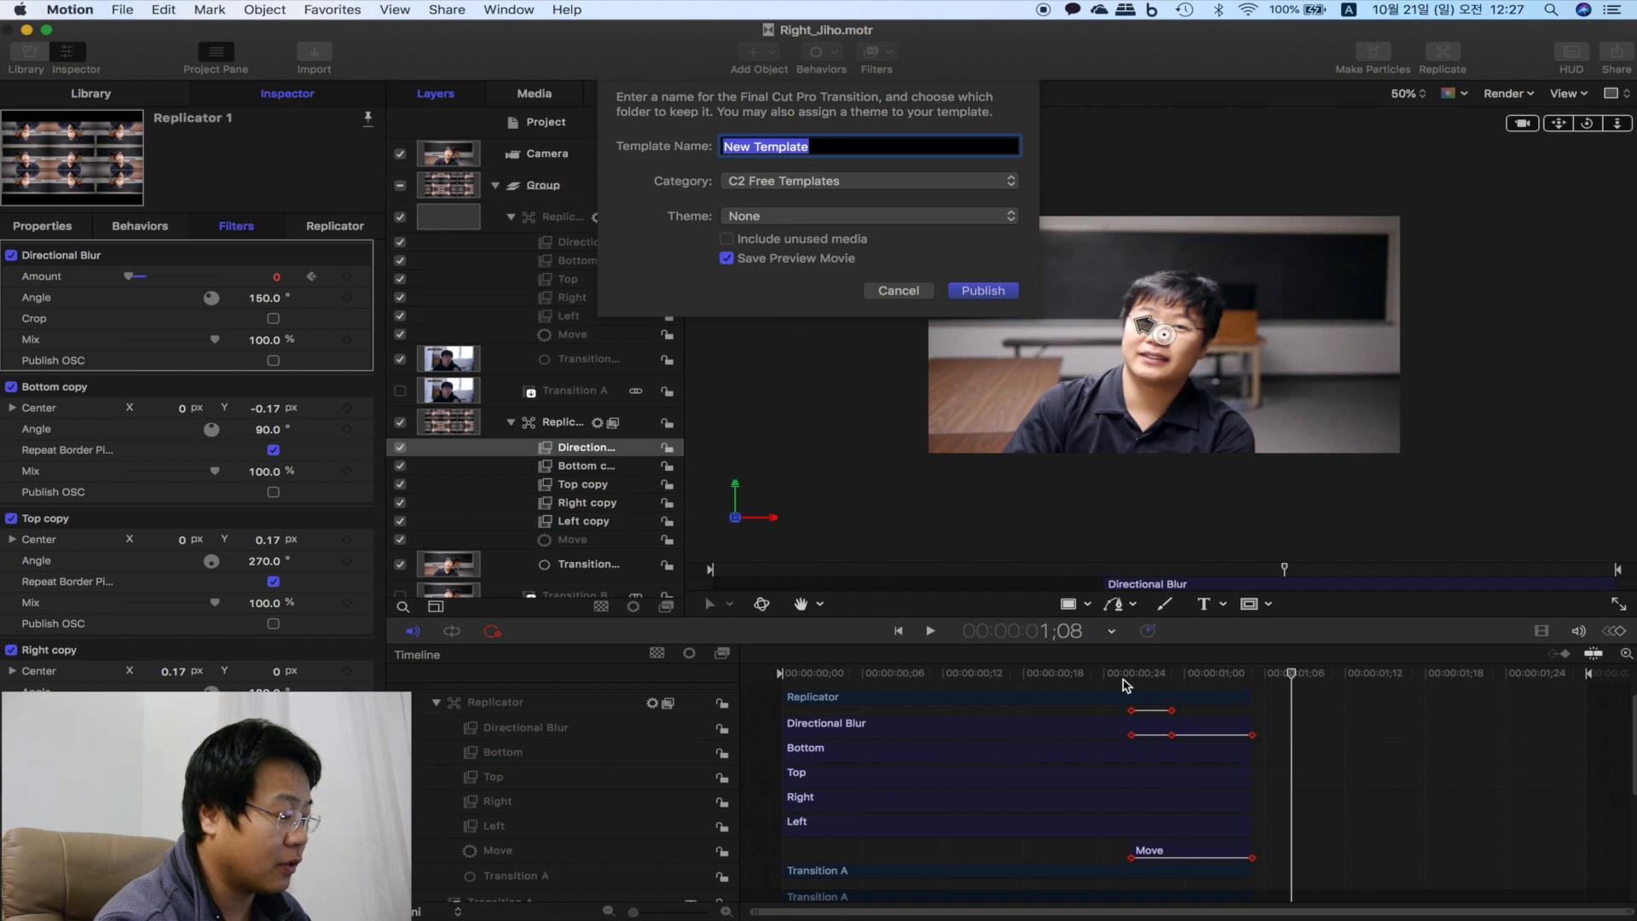
{"action": "type", "text": "Righ"}
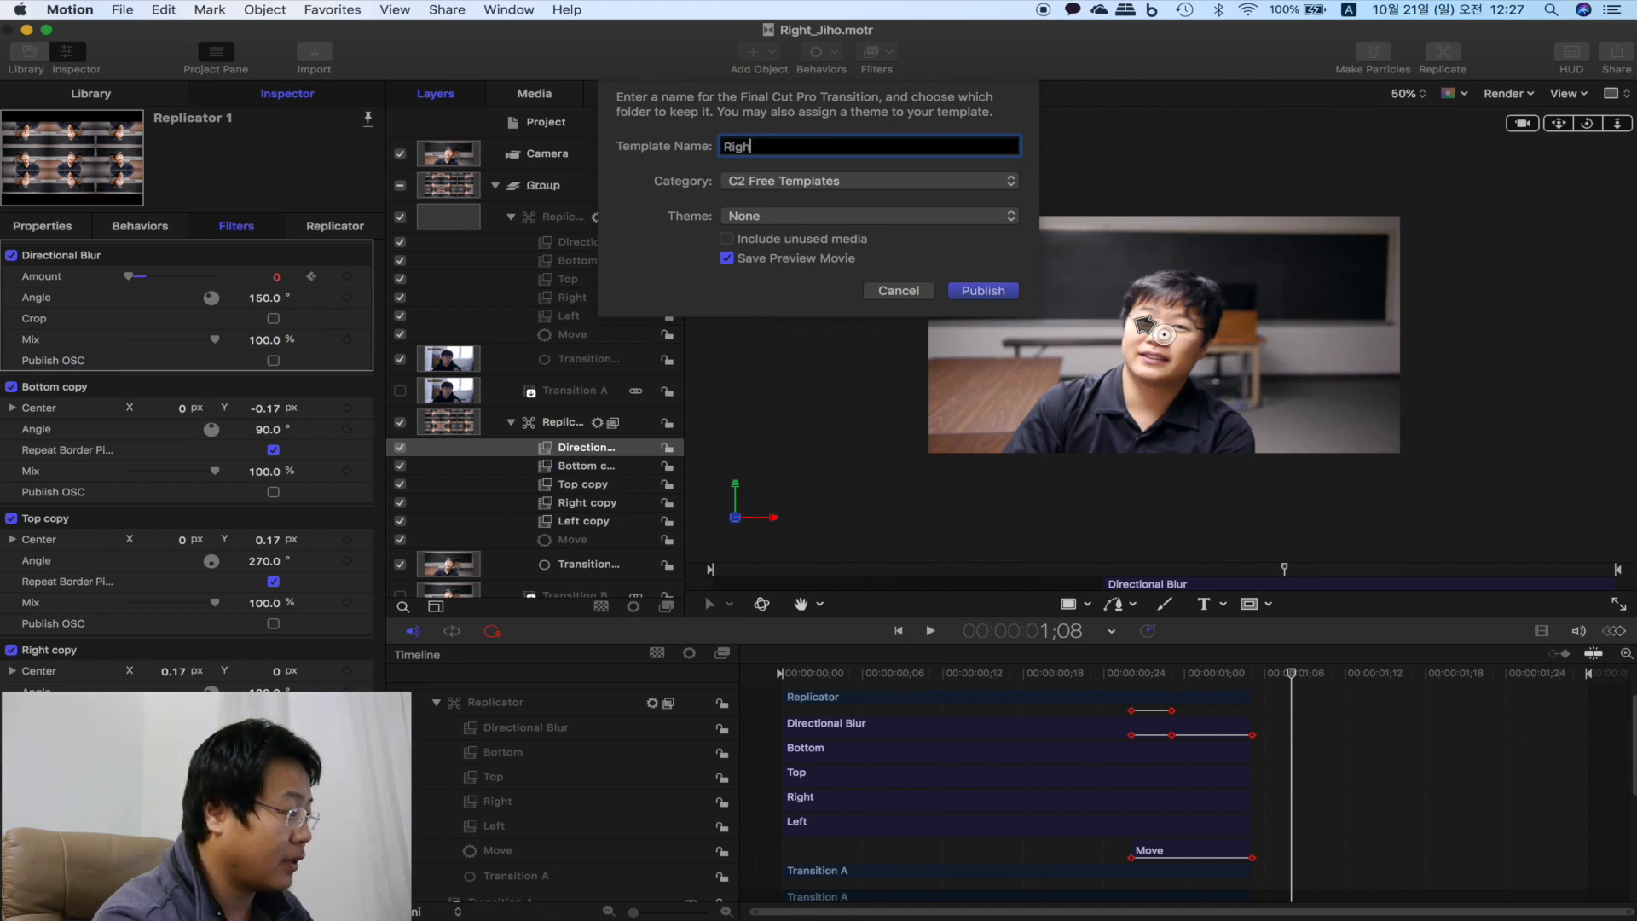
{"action": "type", "text": "t Down"}
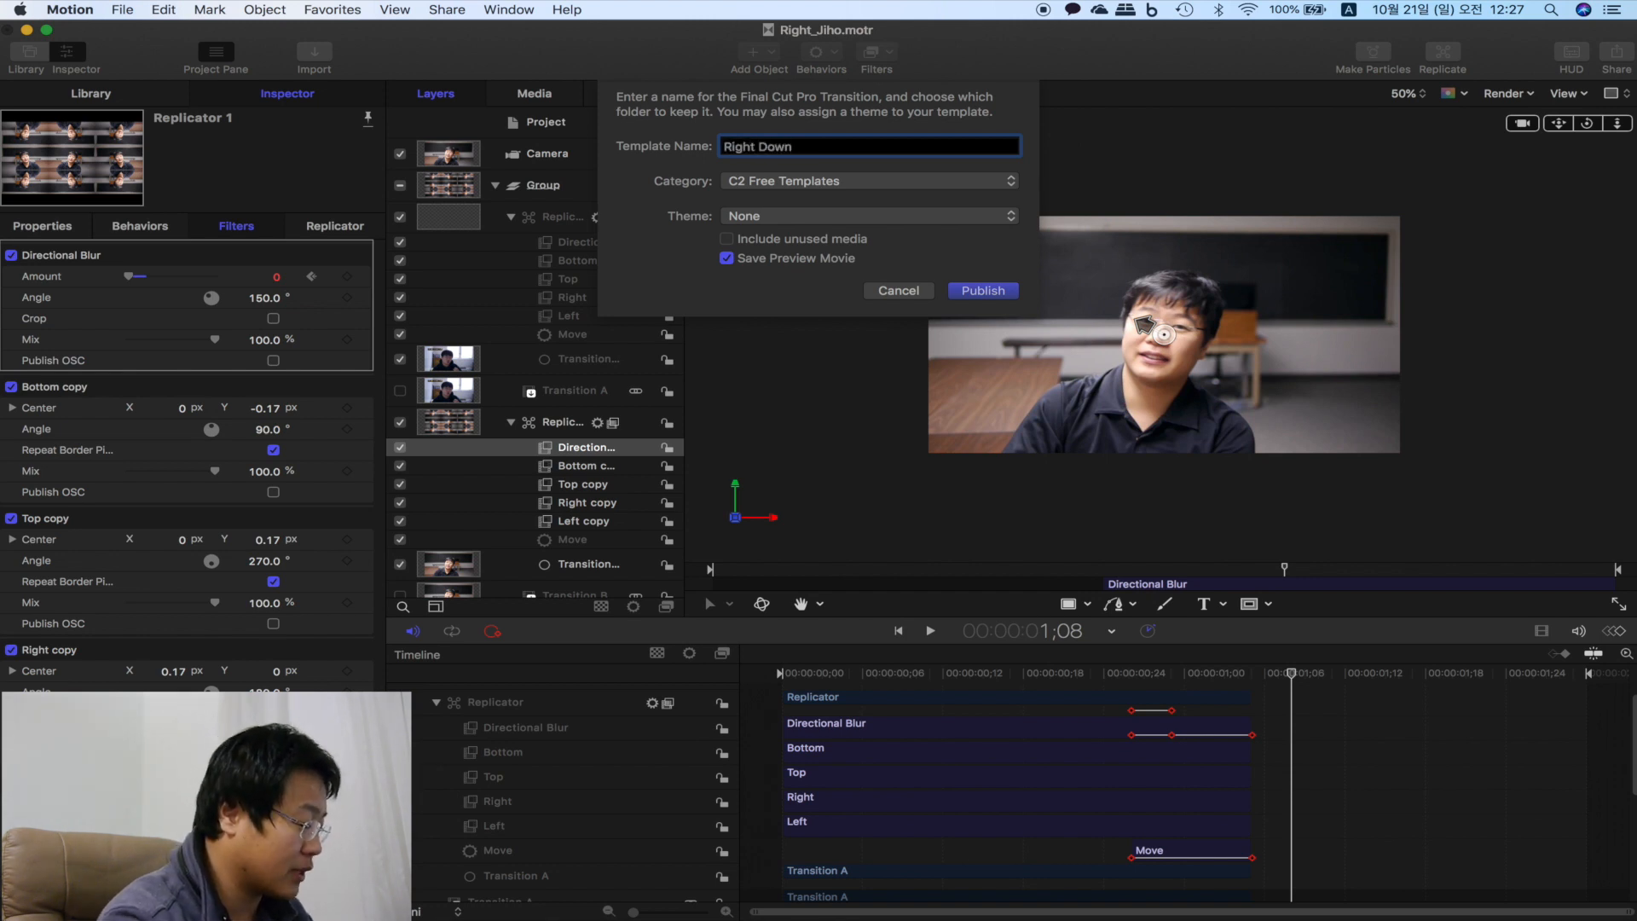
{"action": "type", "text": "_Jiho"}
{"action": "left_click", "coordinate": [963, 186]}
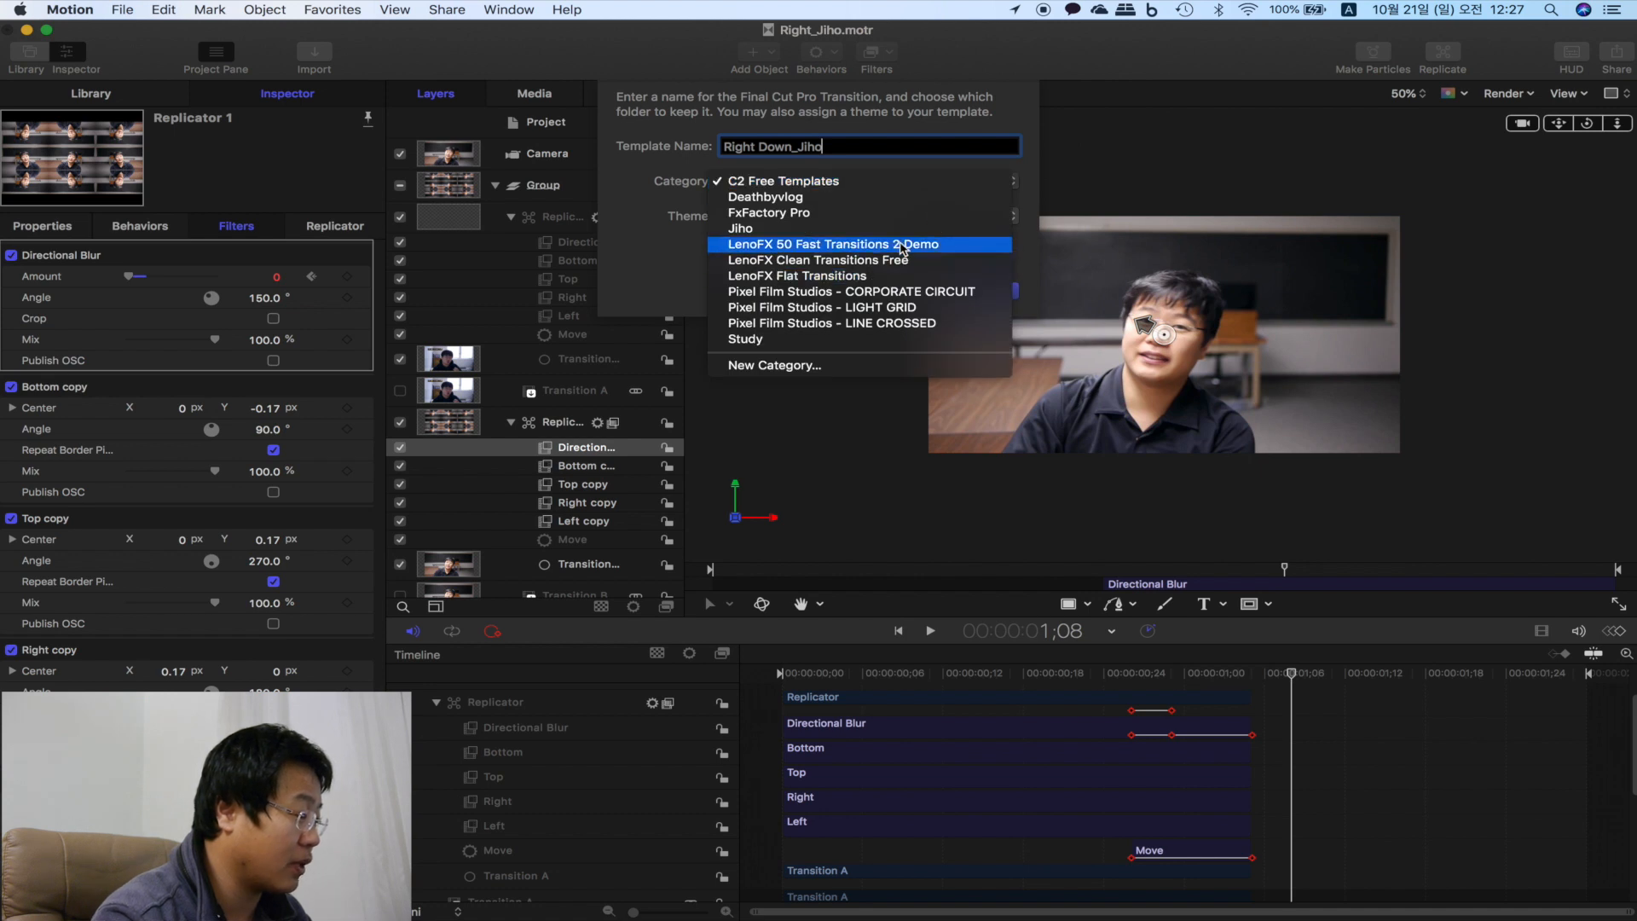
{"action": "left_click", "coordinate": [852, 229]}
{"action": "left_click", "coordinate": [975, 290]}
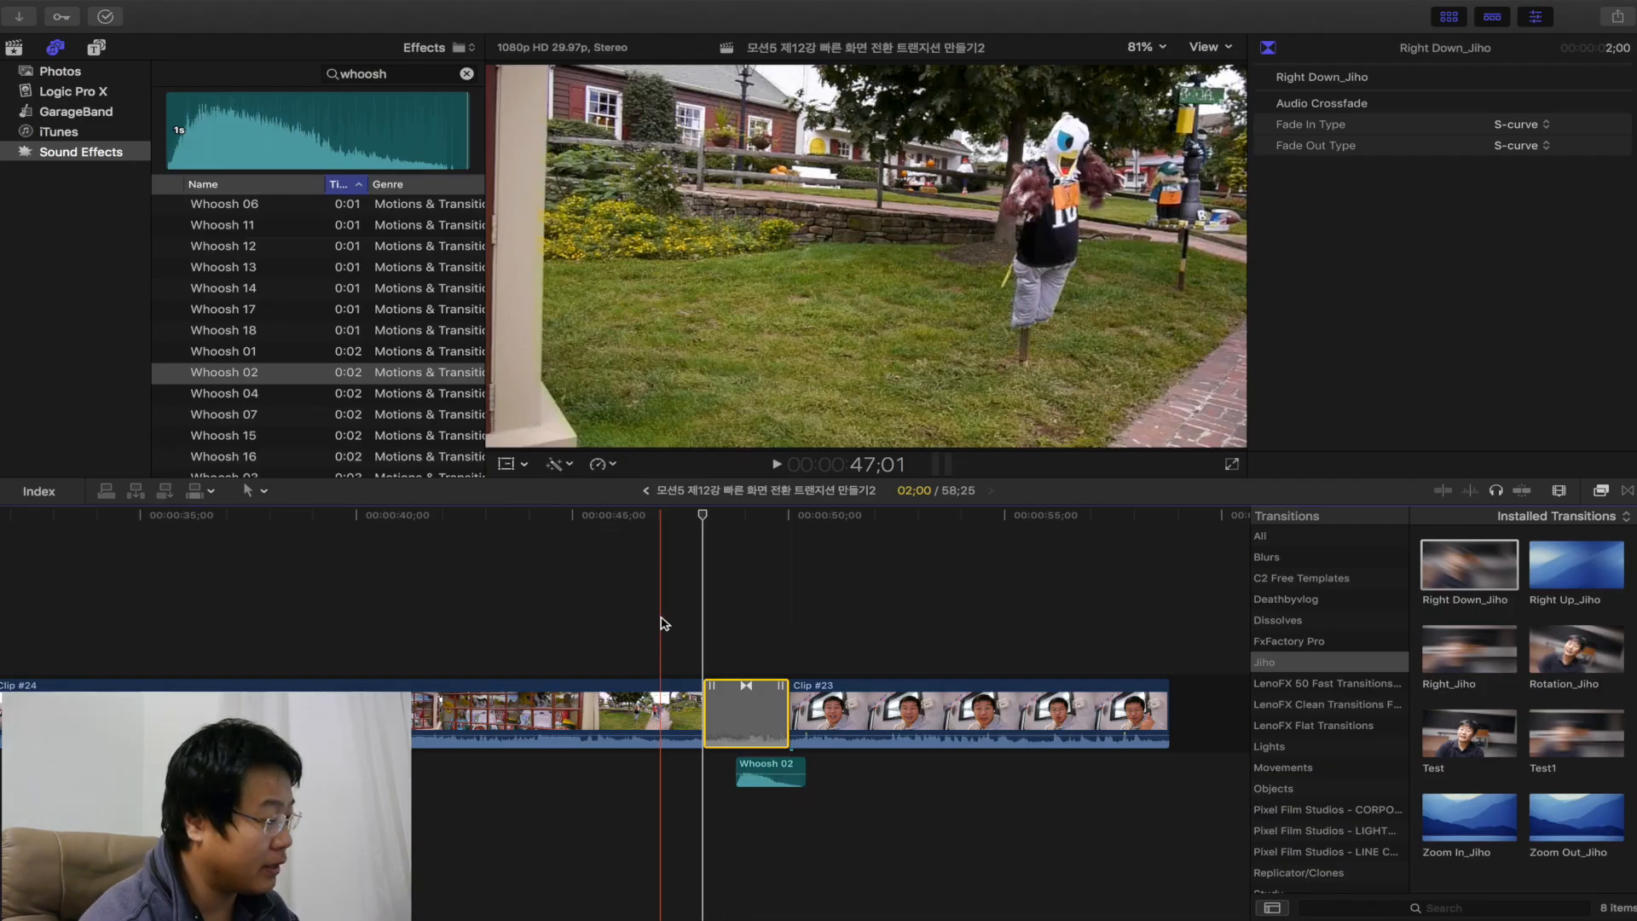
{"action": "key", "text": "space"}
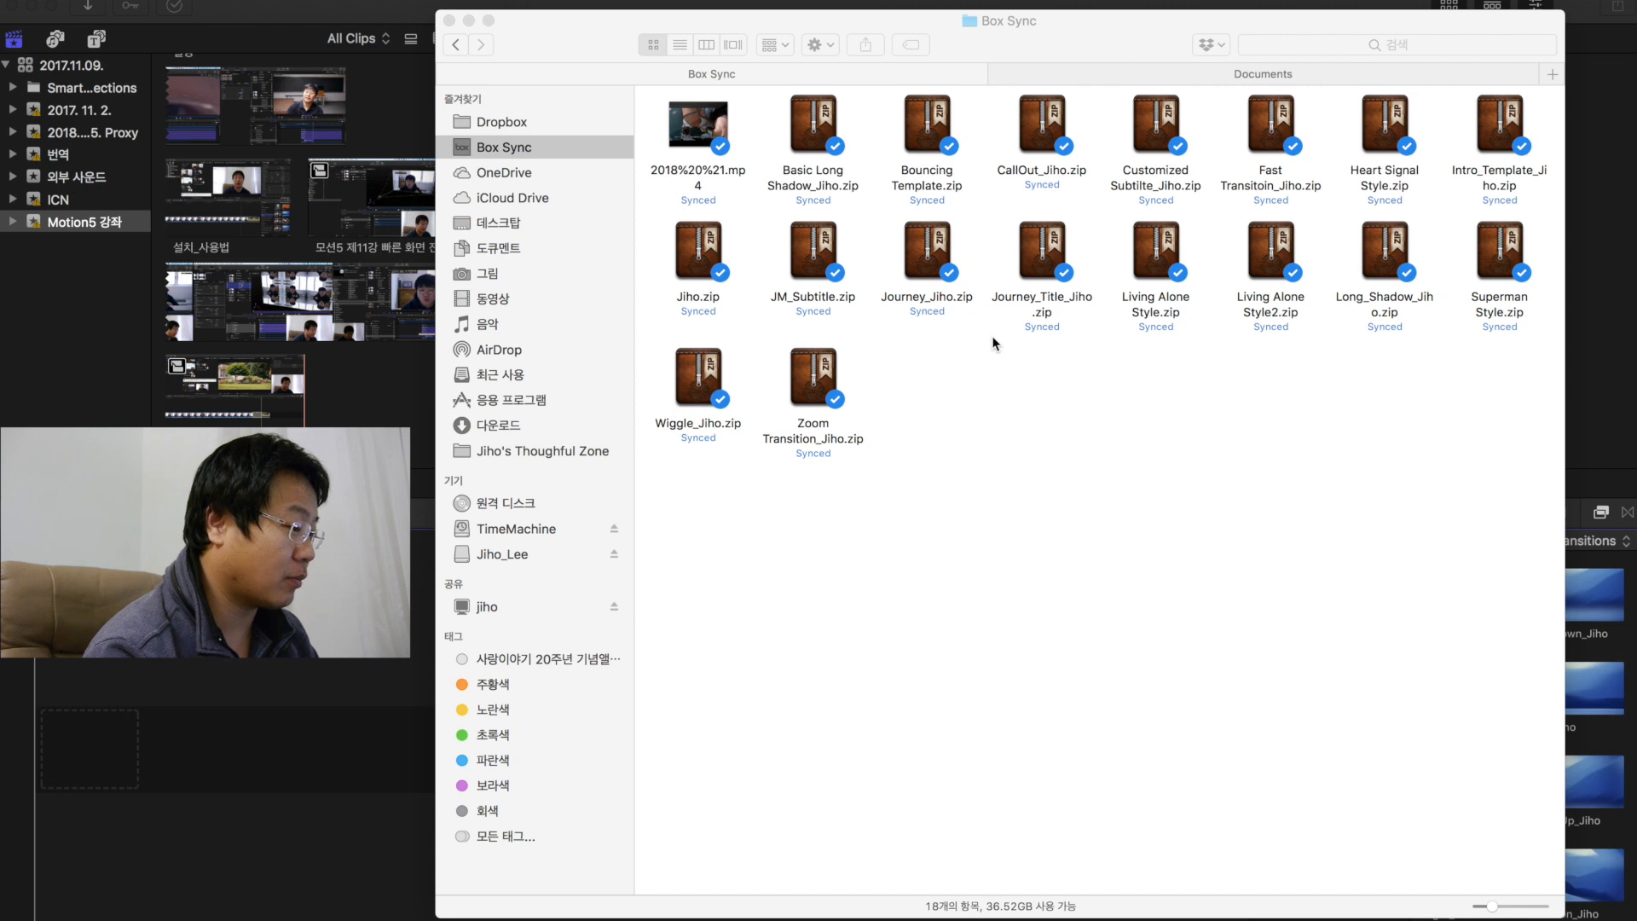
- In Finder, extract Fast Transitoin_Jiho.zip from Box Sync and select all the transition folders inside the extracted folder
{"action": "left_click", "coordinate": [1291, 115]}
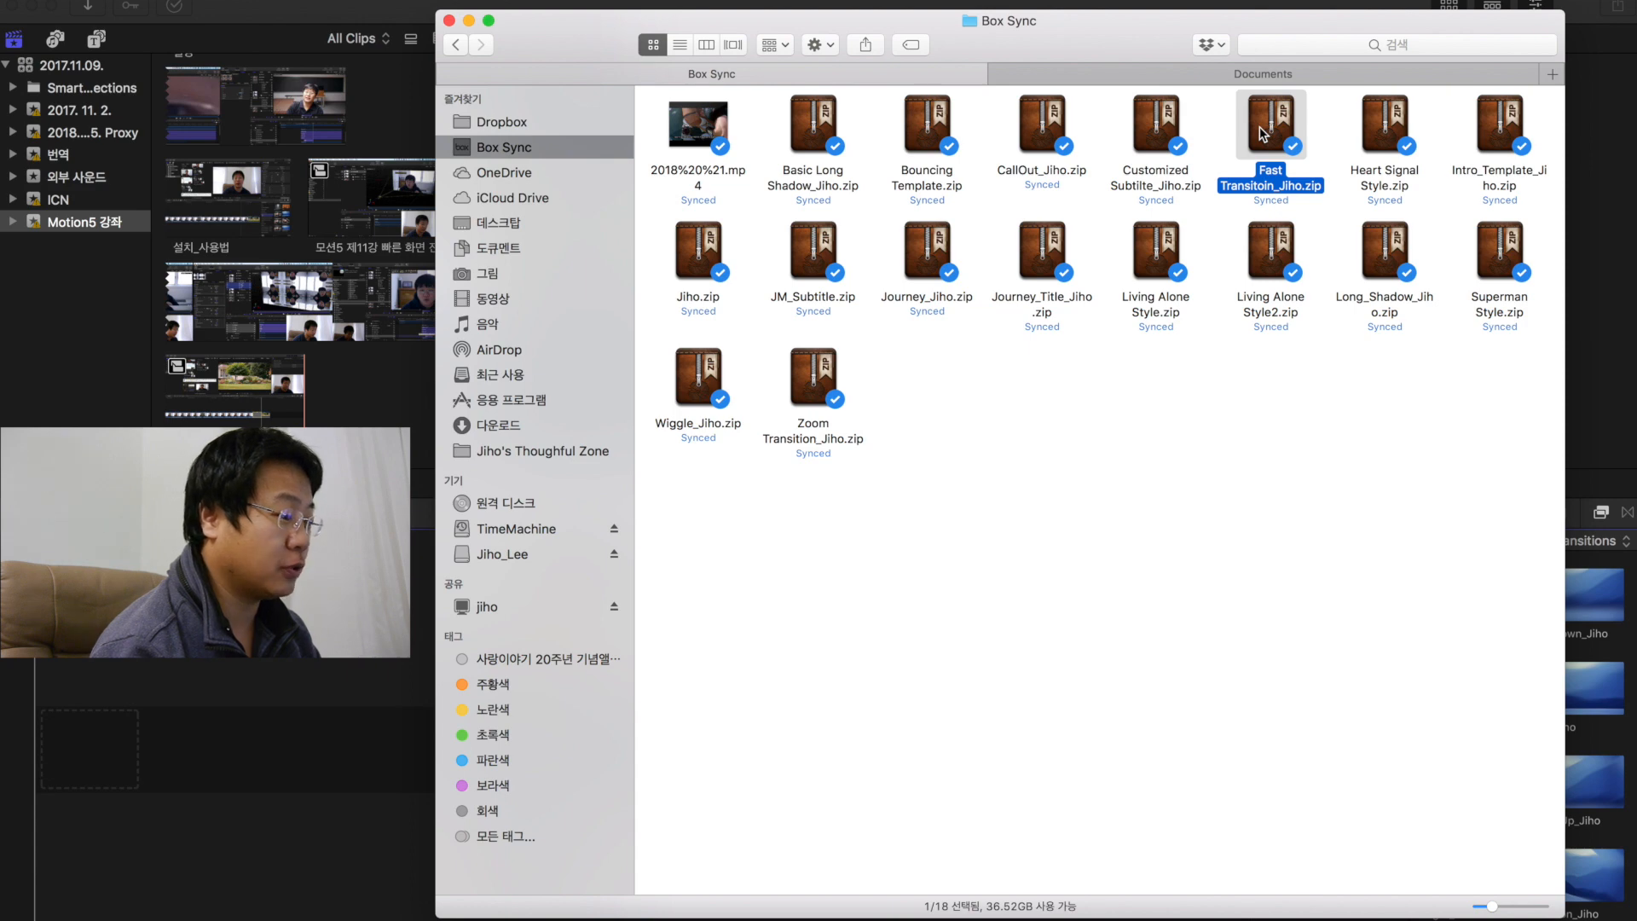
{"action": "double_click", "coordinate": [1262, 134]}
{"action": "double_click", "coordinate": [697, 124]}
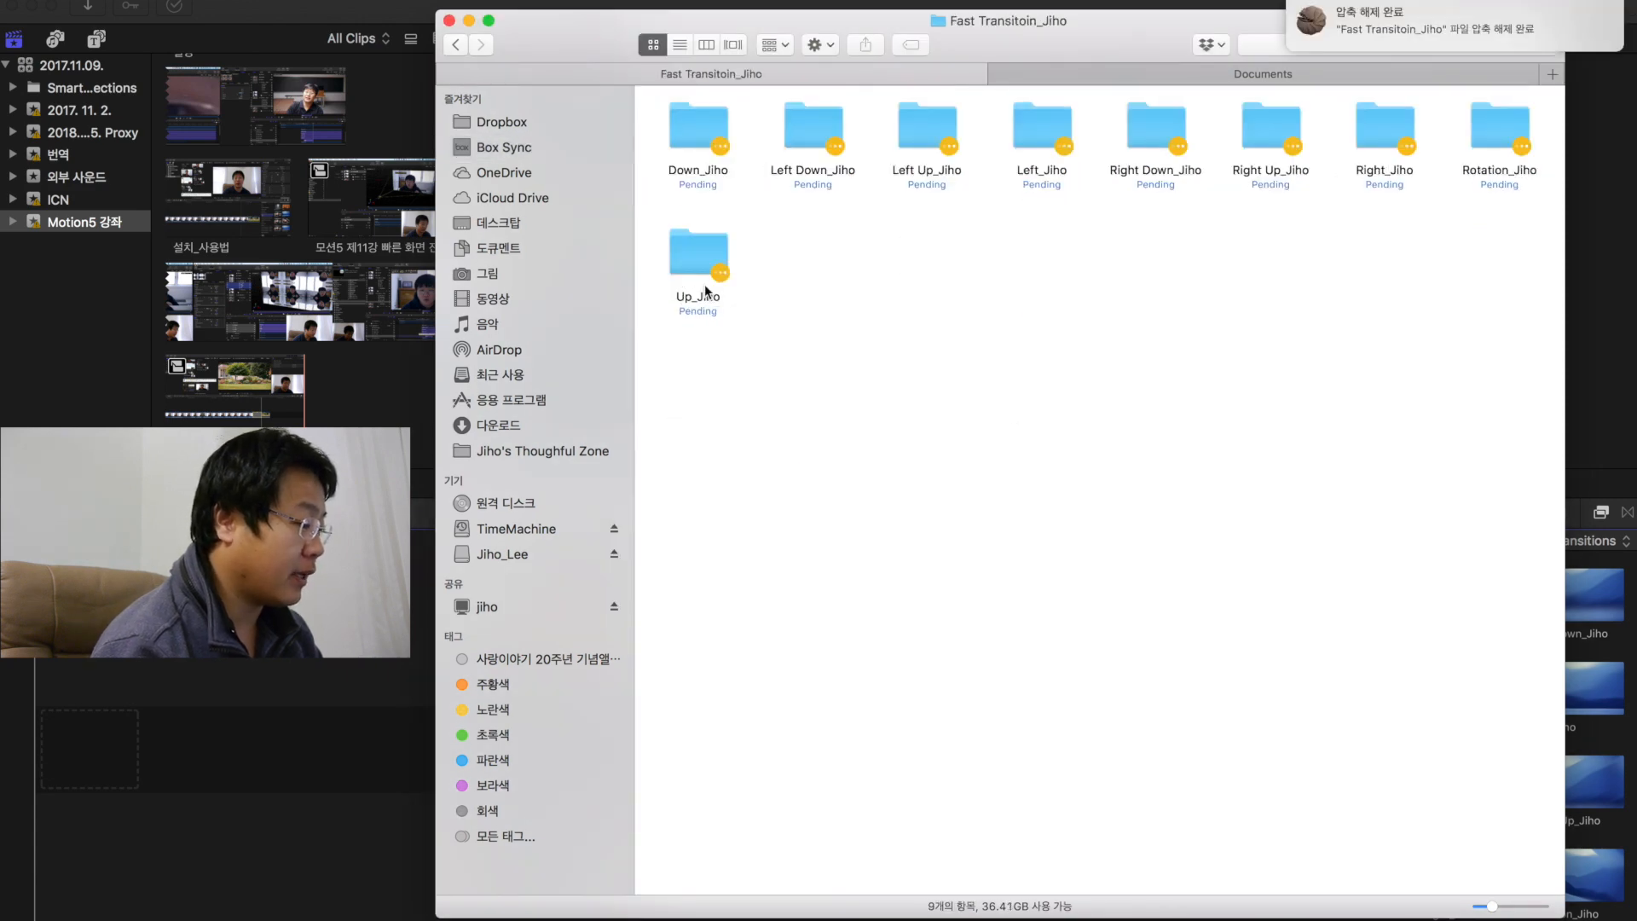
{"action": "left_click_drag", "start_coordinate": [707, 361], "coordinate": [1526, 98]}
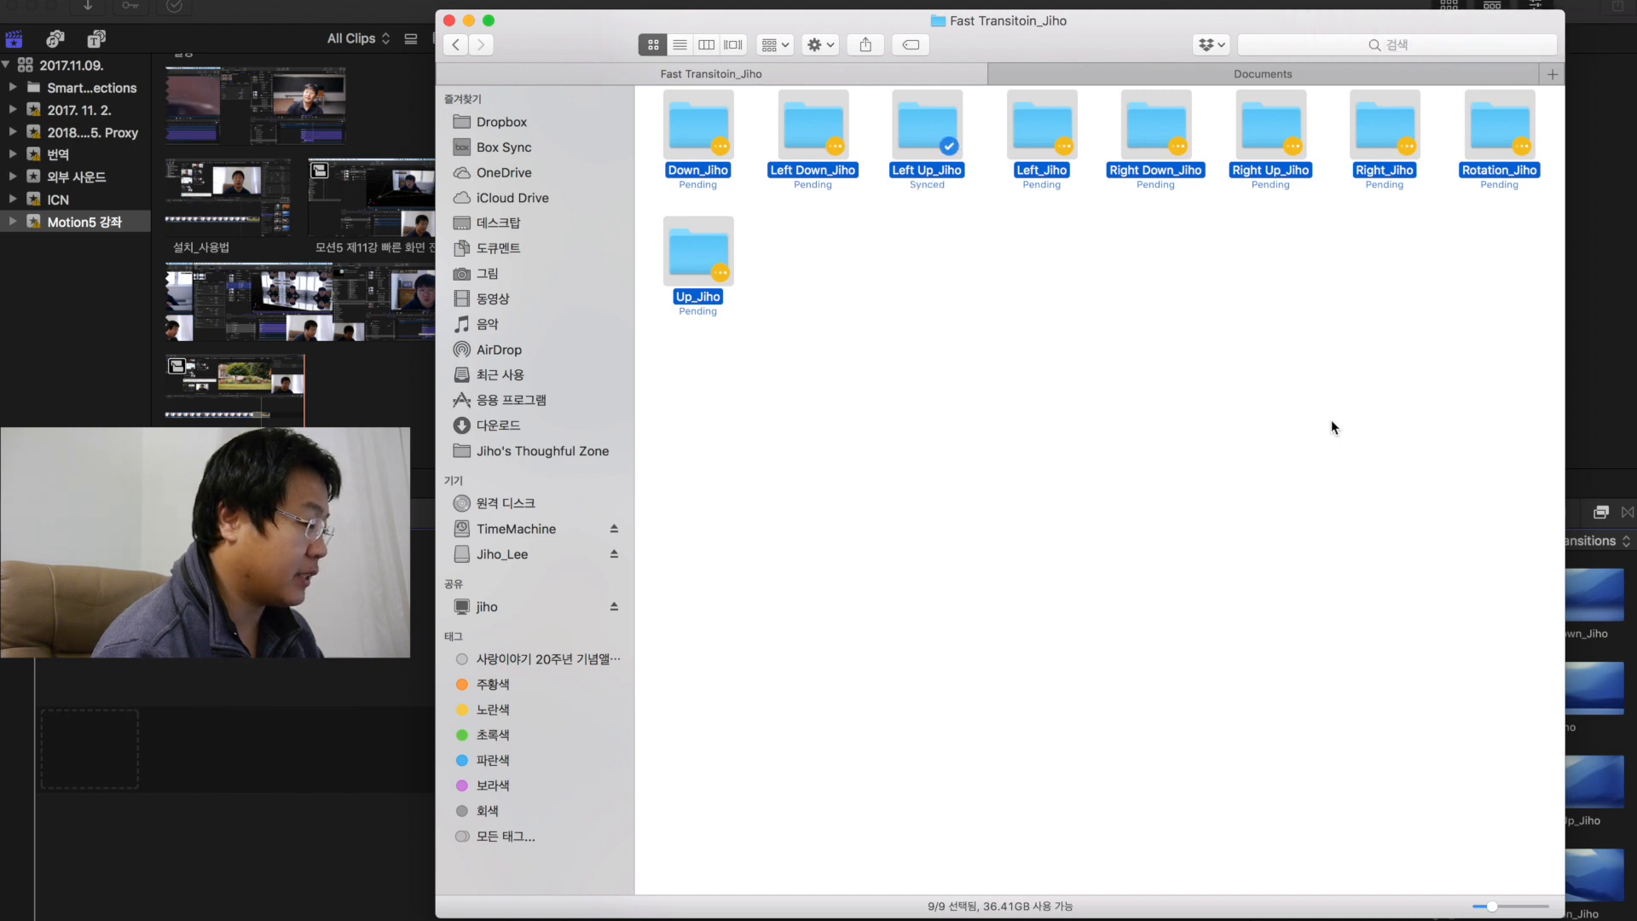
- Go to Motion Templates > Transitions > Jiho in the Movies folder and check the transition folders installed there
{"action": "left_click", "coordinate": [490, 306]}
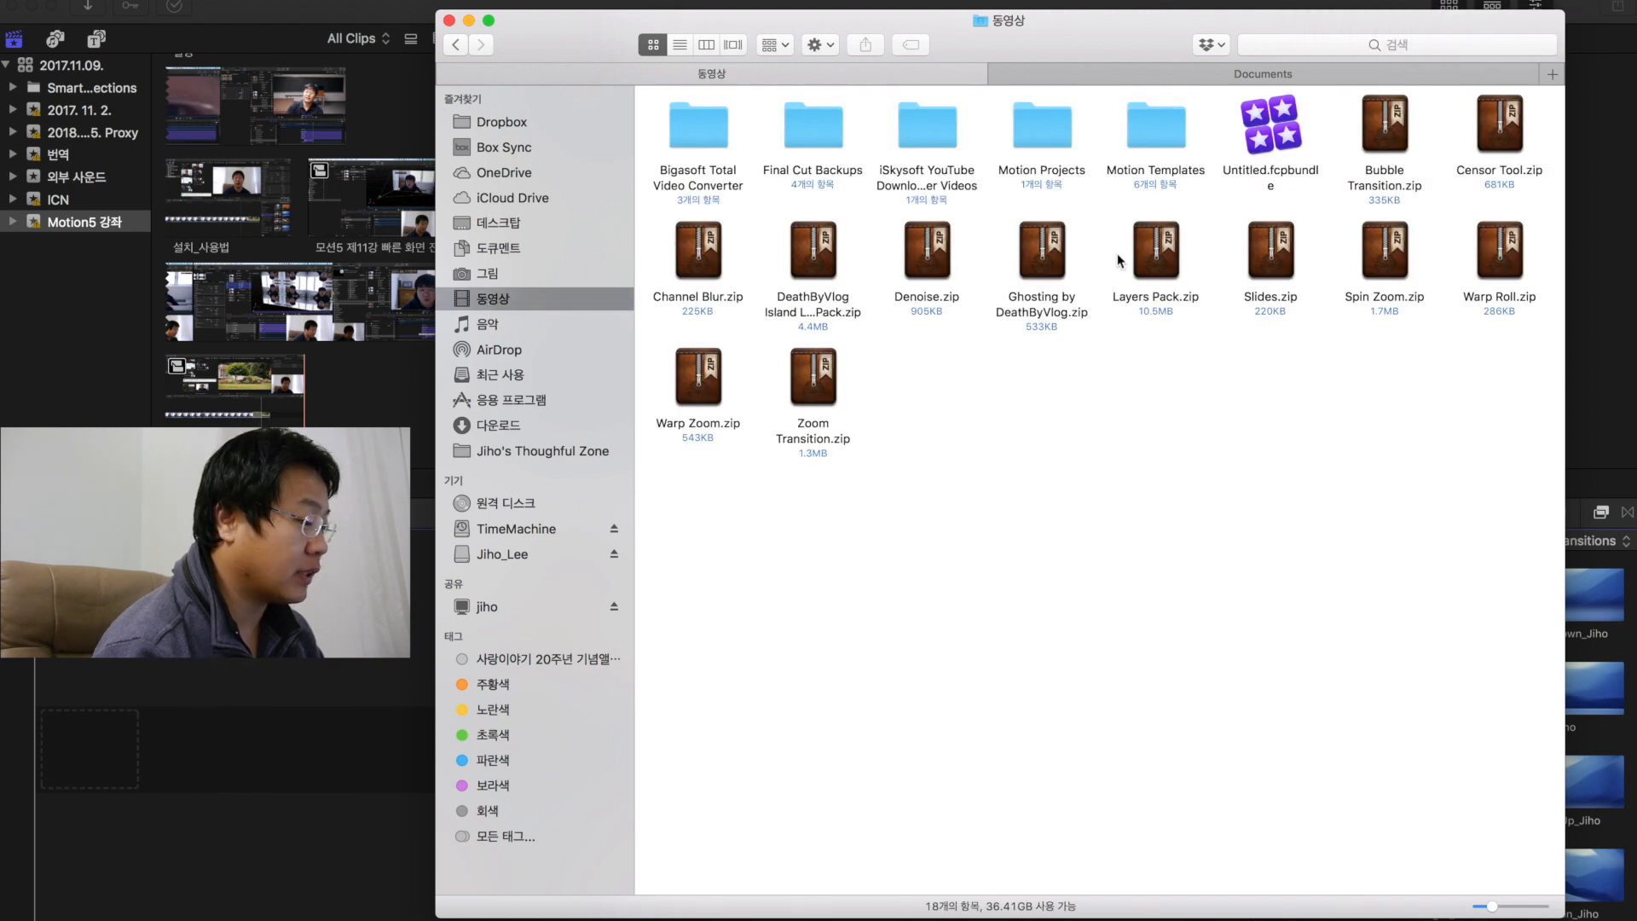
{"action": "double_click", "coordinate": [1154, 143]}
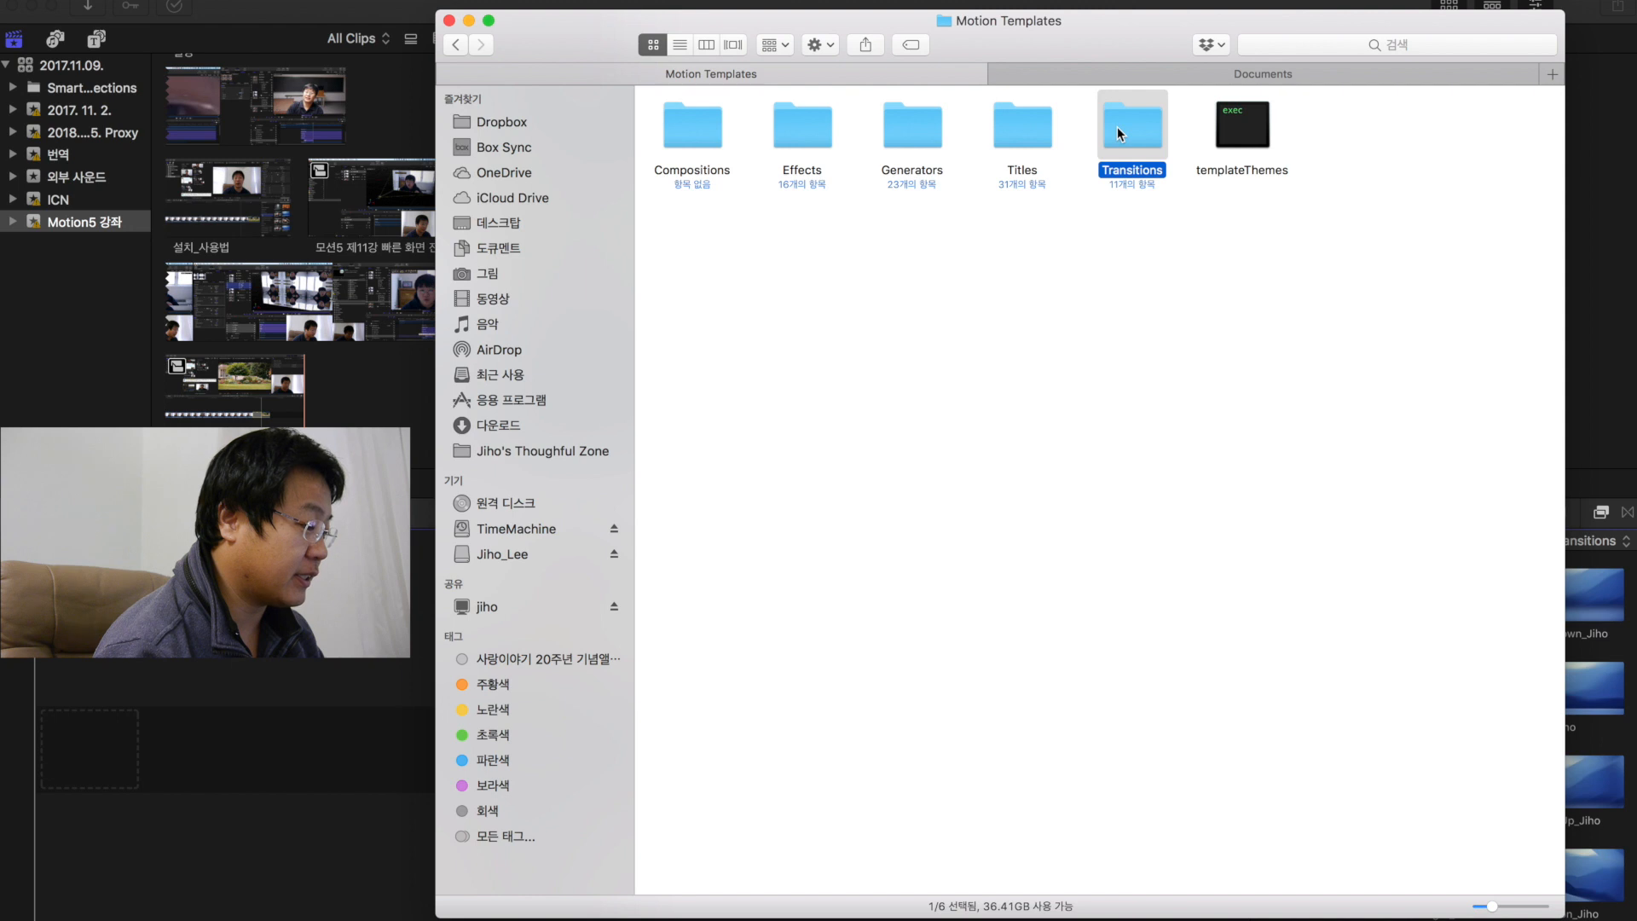
{"action": "double_click", "coordinate": [1117, 126]}
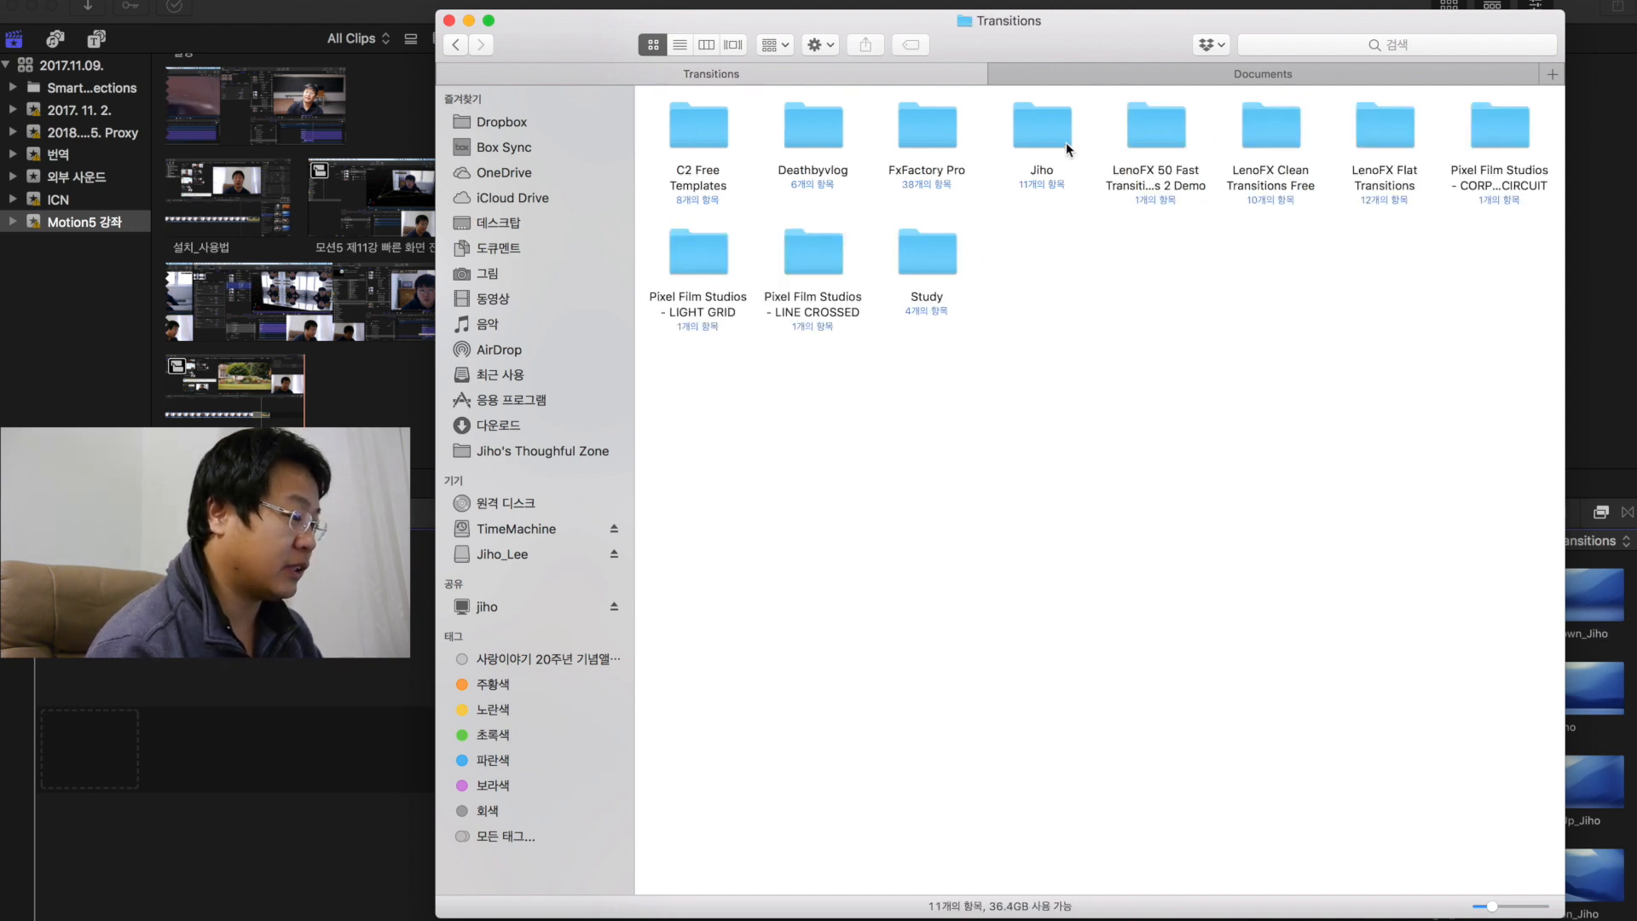
{"action": "double_click", "coordinate": [1048, 126]}
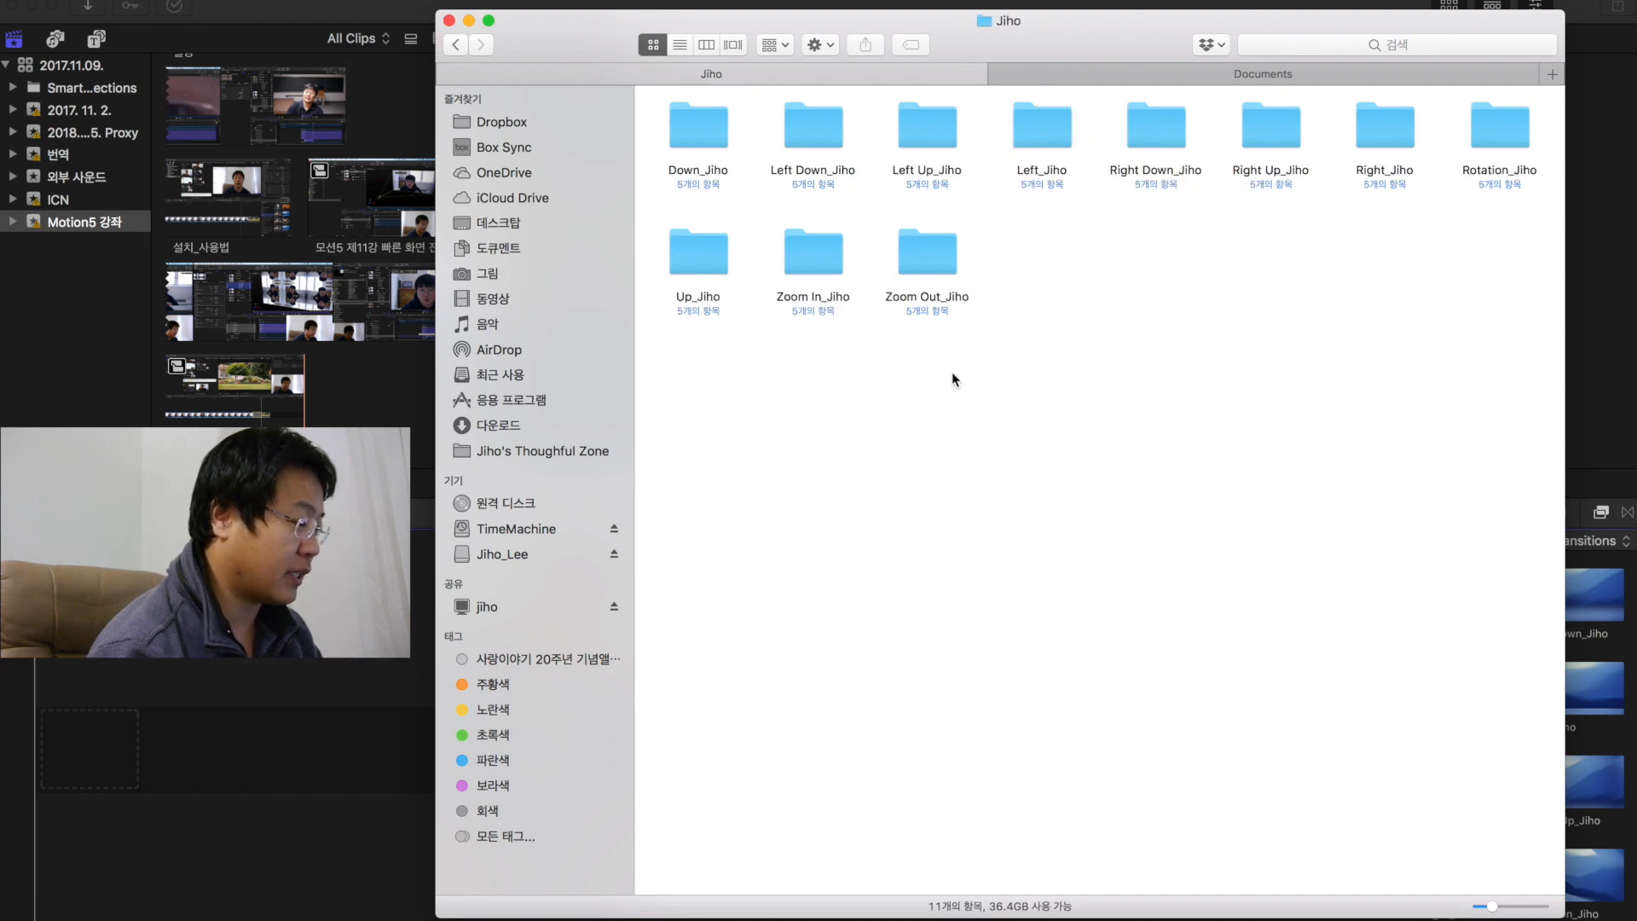
{"action": "left_click_drag", "start_coordinate": [708, 380], "coordinate": [1517, 145]}
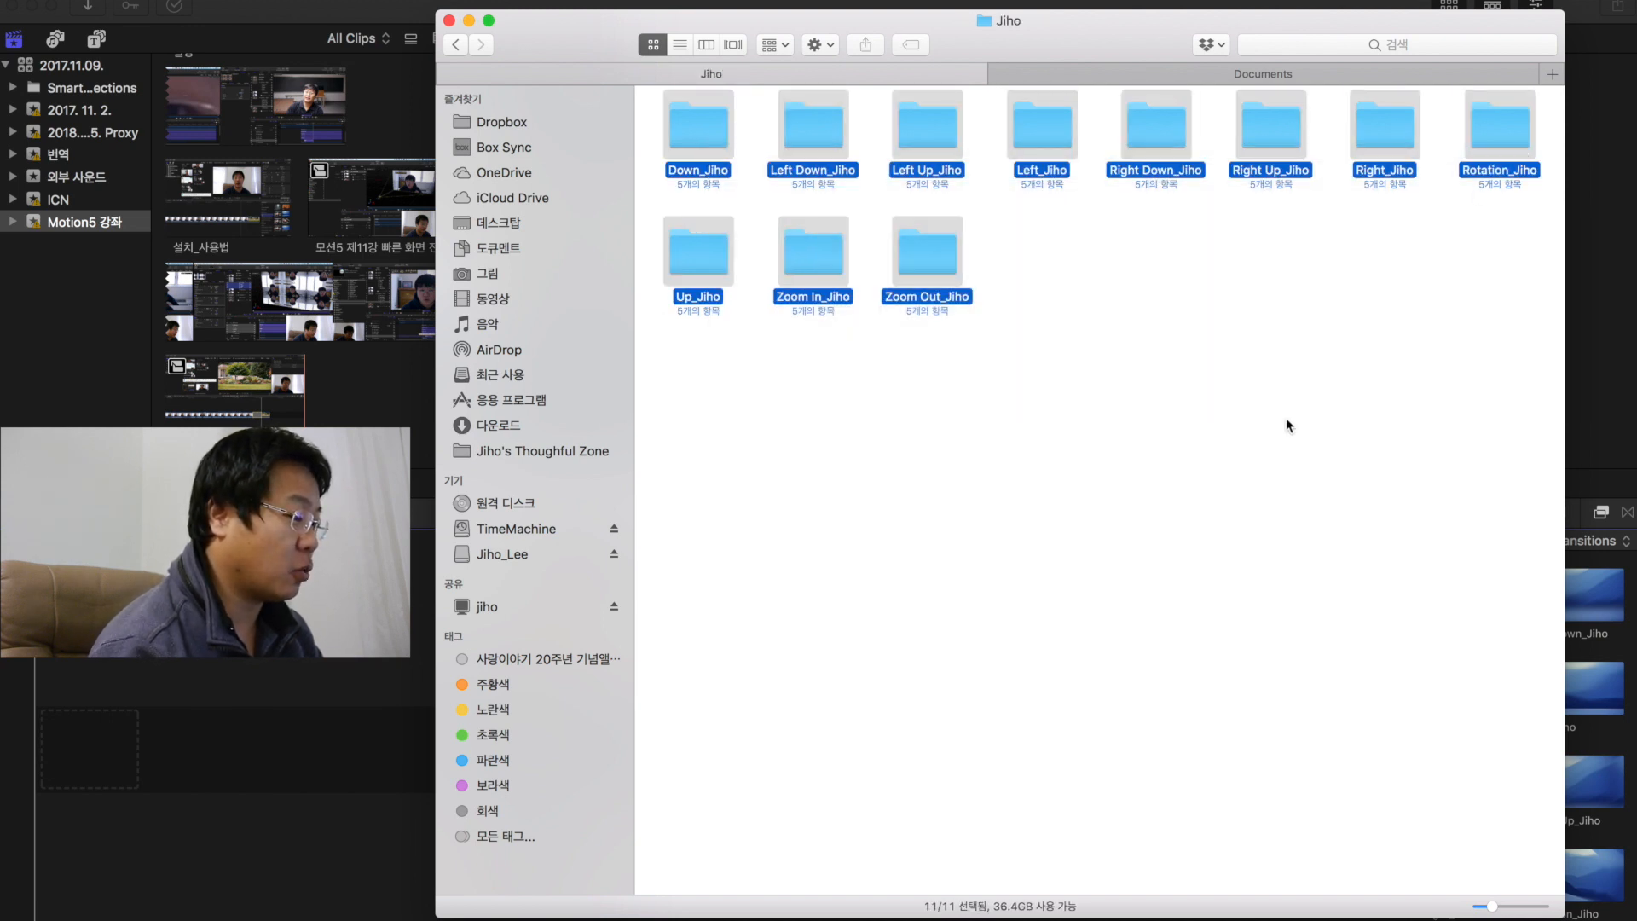
{"action": "left_click", "coordinate": [1276, 439]}
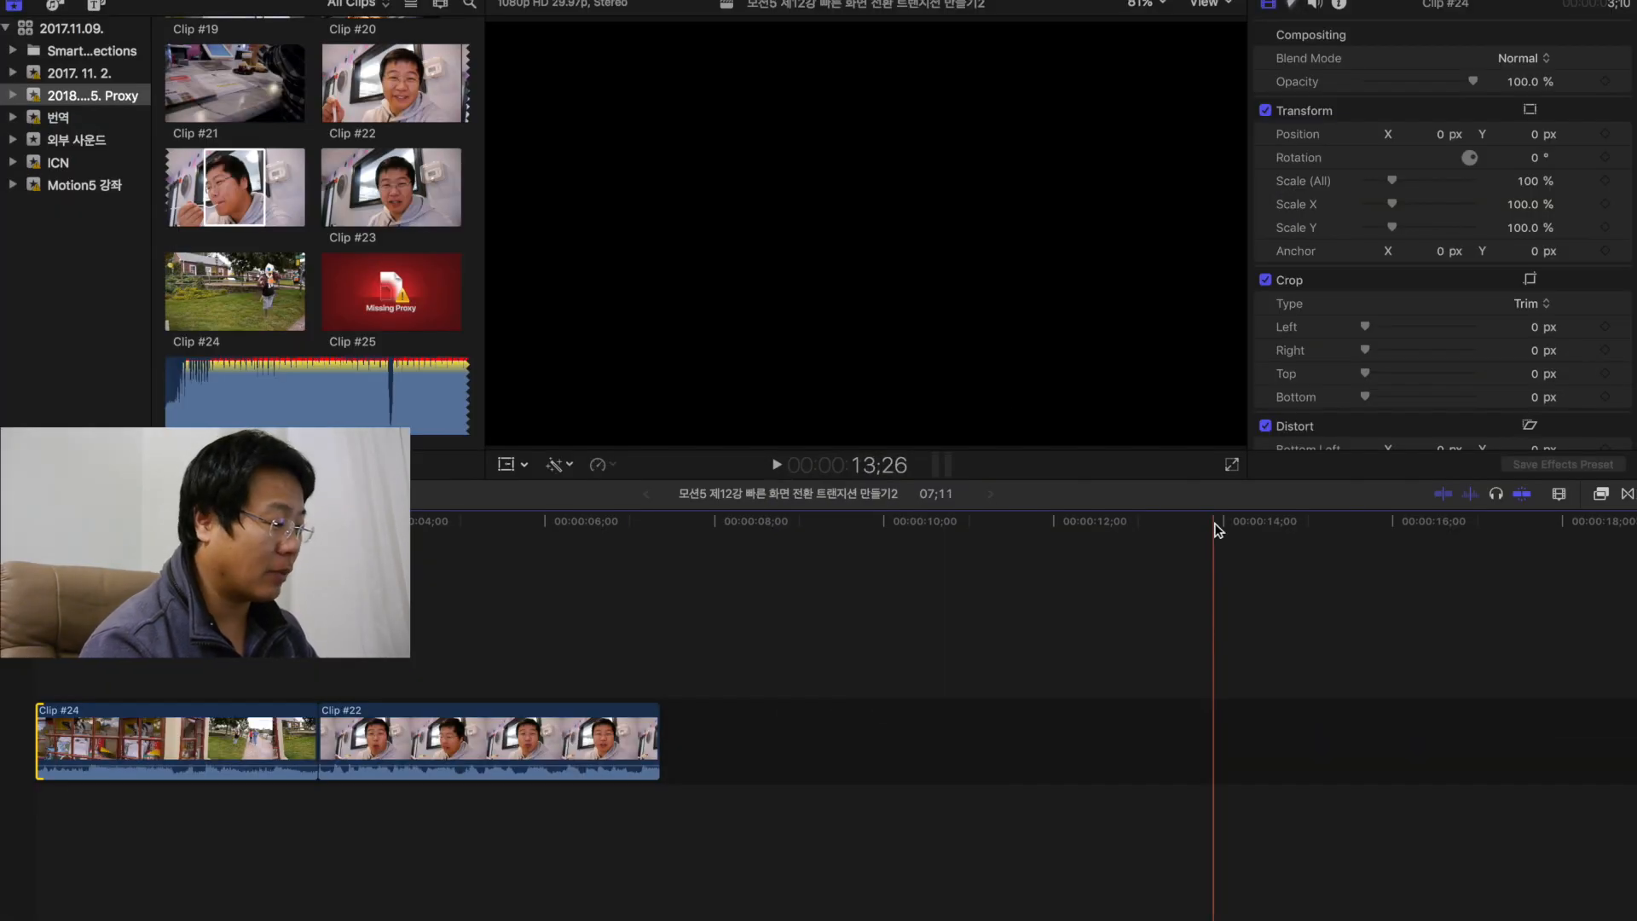
- In Final Cut Pro, apply the Down_Jiho transition from the Jiho category to the cut between Clip #24 and Clip #22
{"action": "left_click", "coordinate": [1627, 496]}
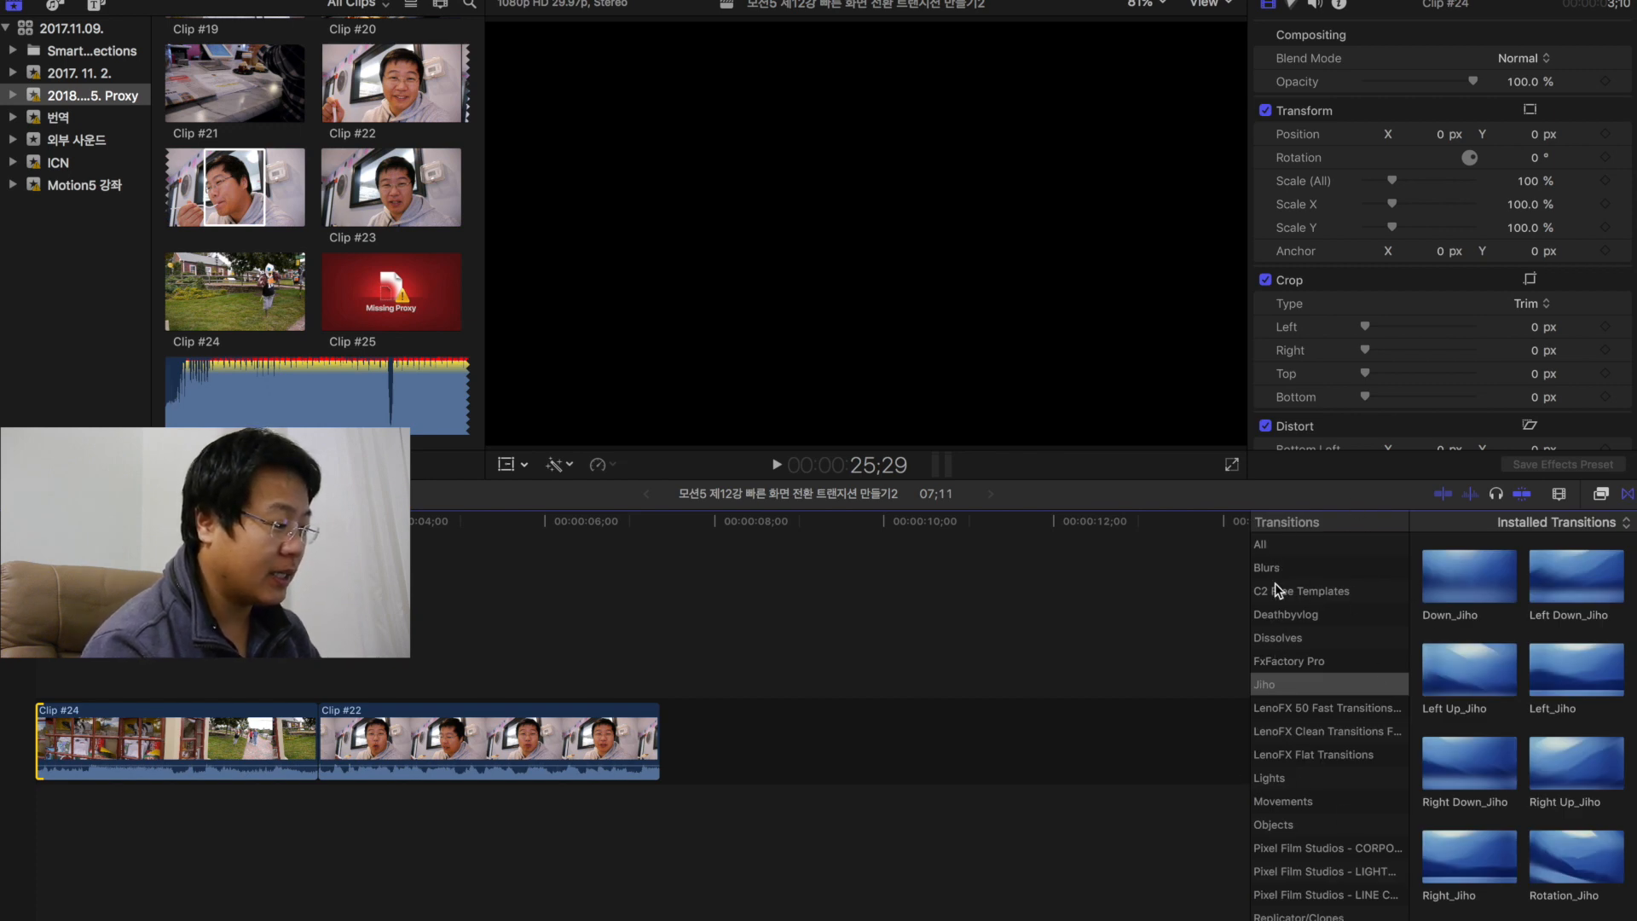
{"action": "left_click", "coordinate": [1279, 685]}
{"action": "scroll", "coordinate": [1506, 637], "scroll_direction": "down", "scroll_amount": 3}
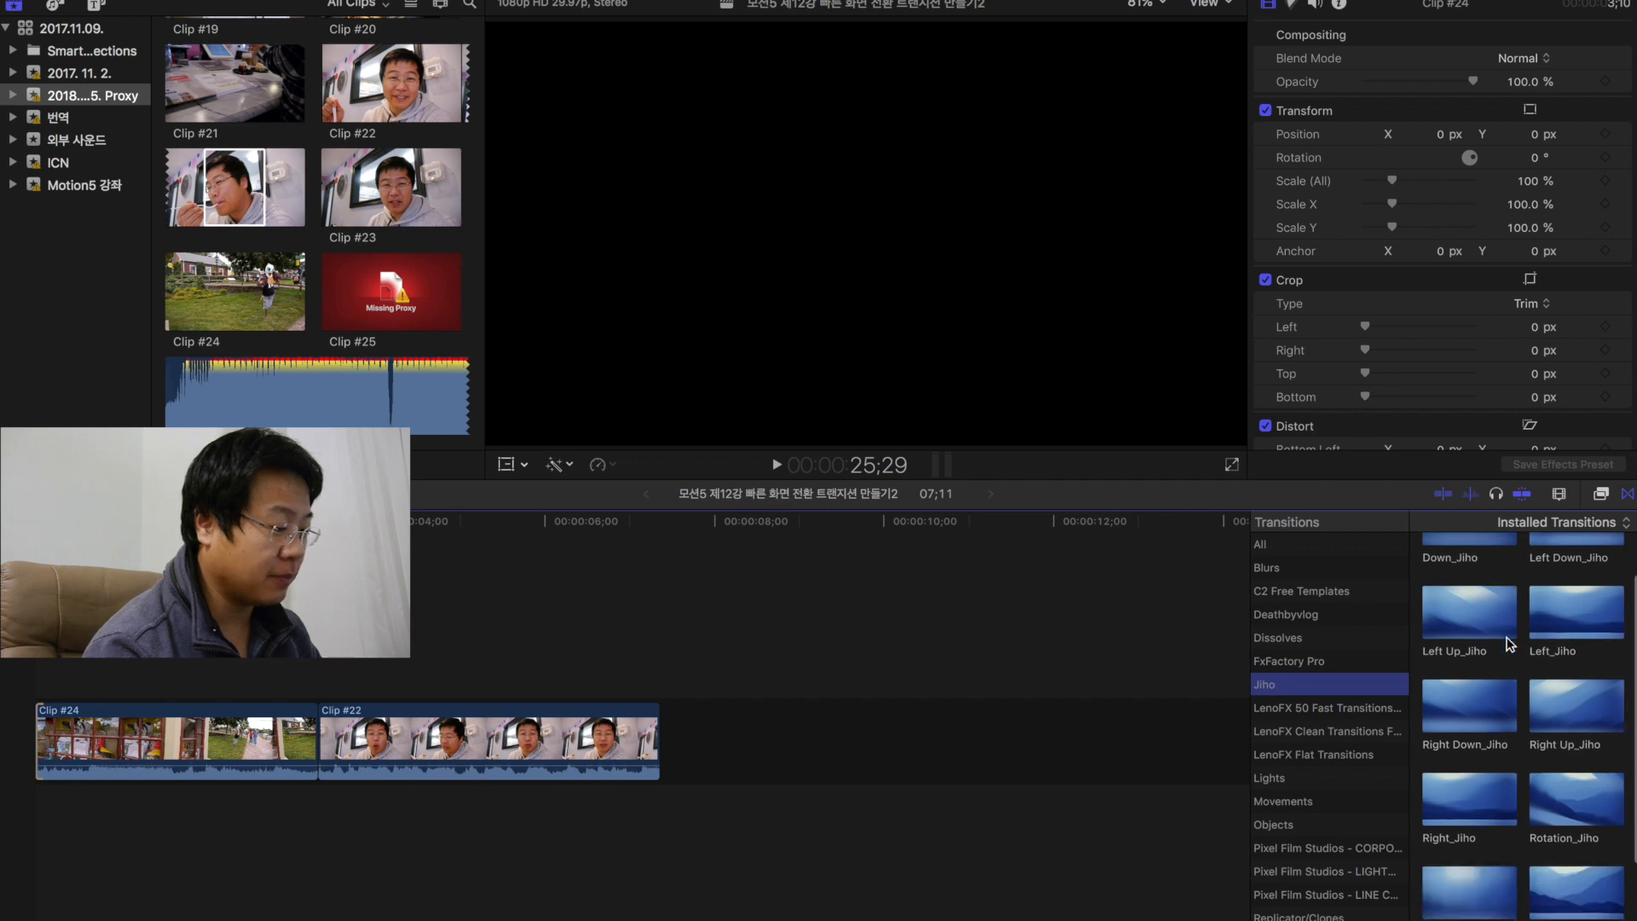
{"action": "scroll", "coordinate": [1507, 638], "scroll_direction": "up", "scroll_amount": 3}
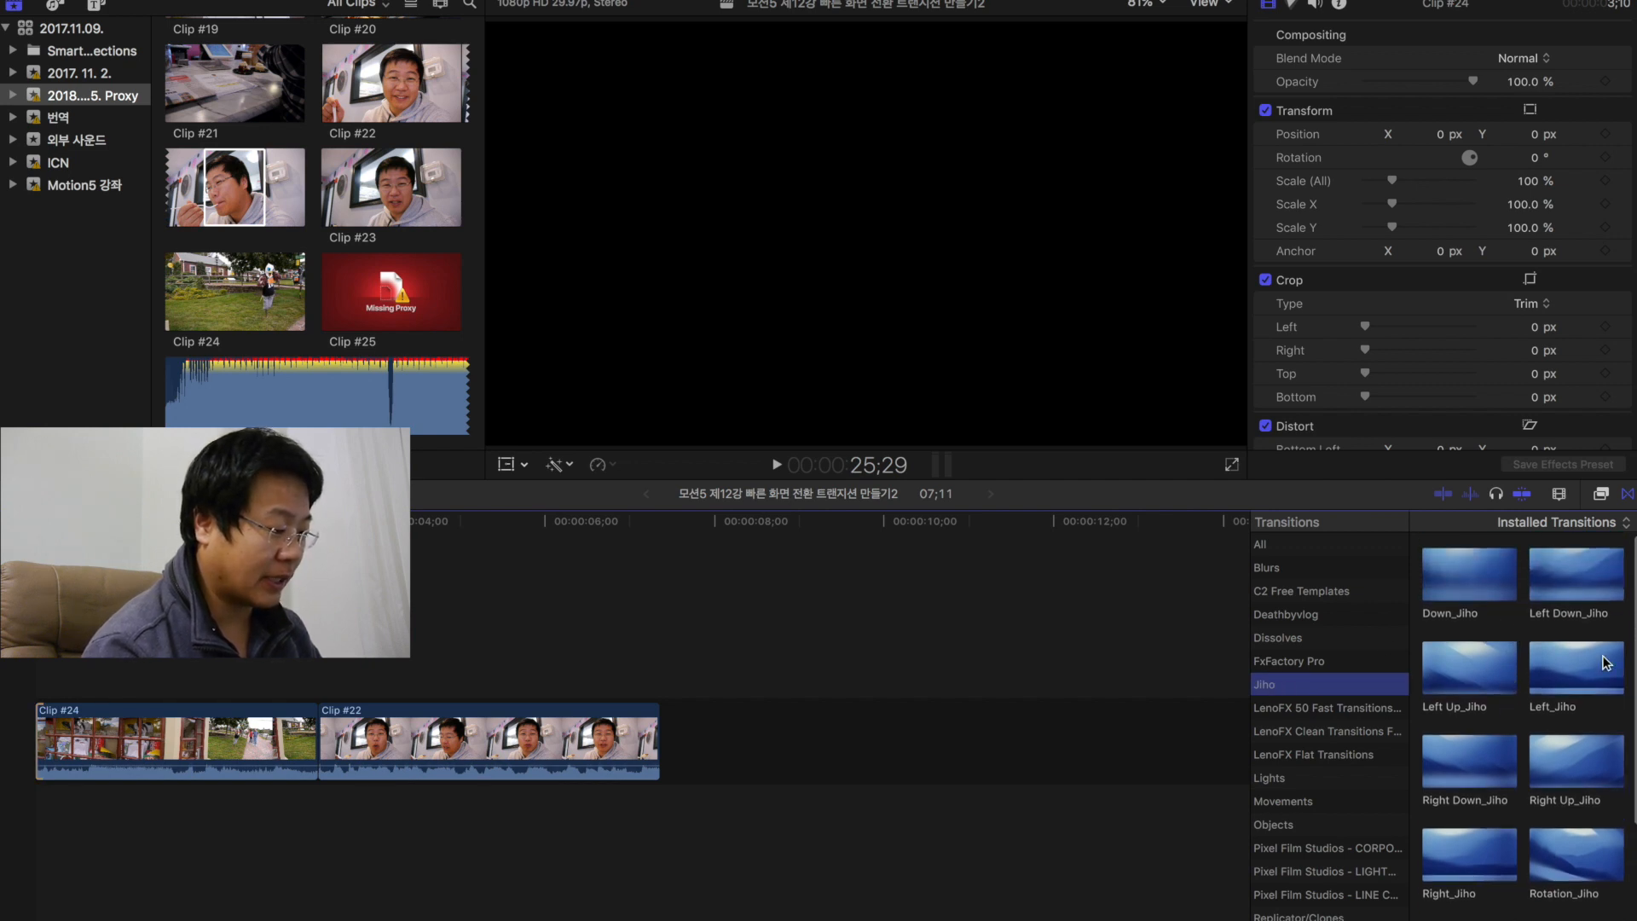
{"action": "left_click_drag", "start_coordinate": [1499, 577], "coordinate": [255, 694]}
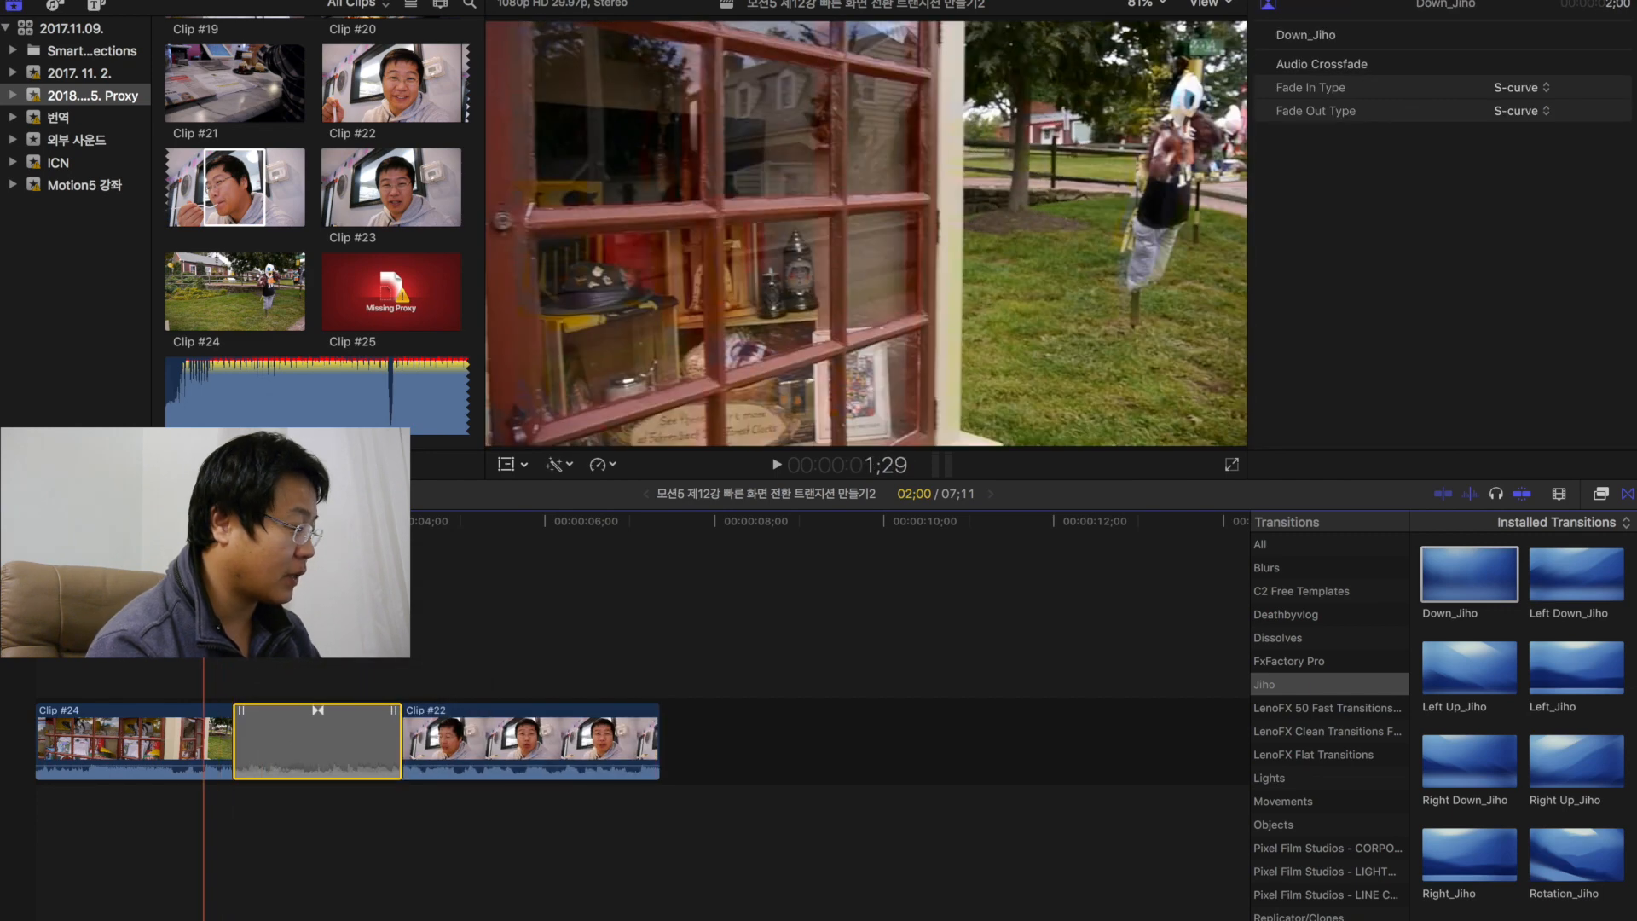
- Play the timeline from about 2;00 through the Down_Jiho transition into Clip #22
{"action": "key", "text": "Right"}
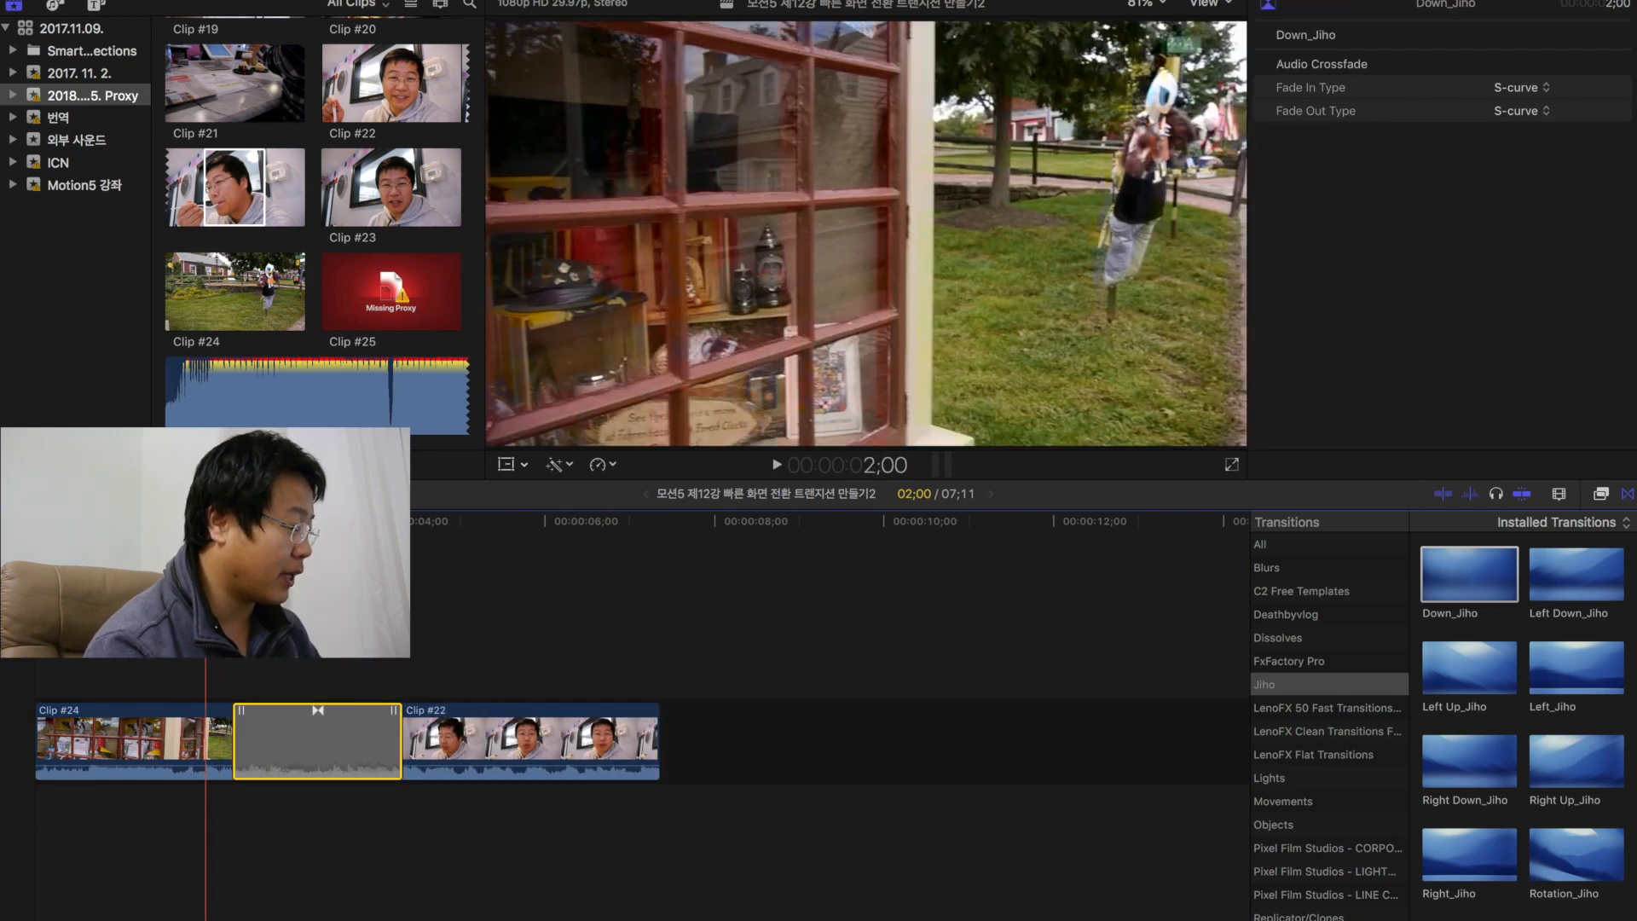
{"action": "key", "text": "space"}
{"action": "key", "text": "space"}
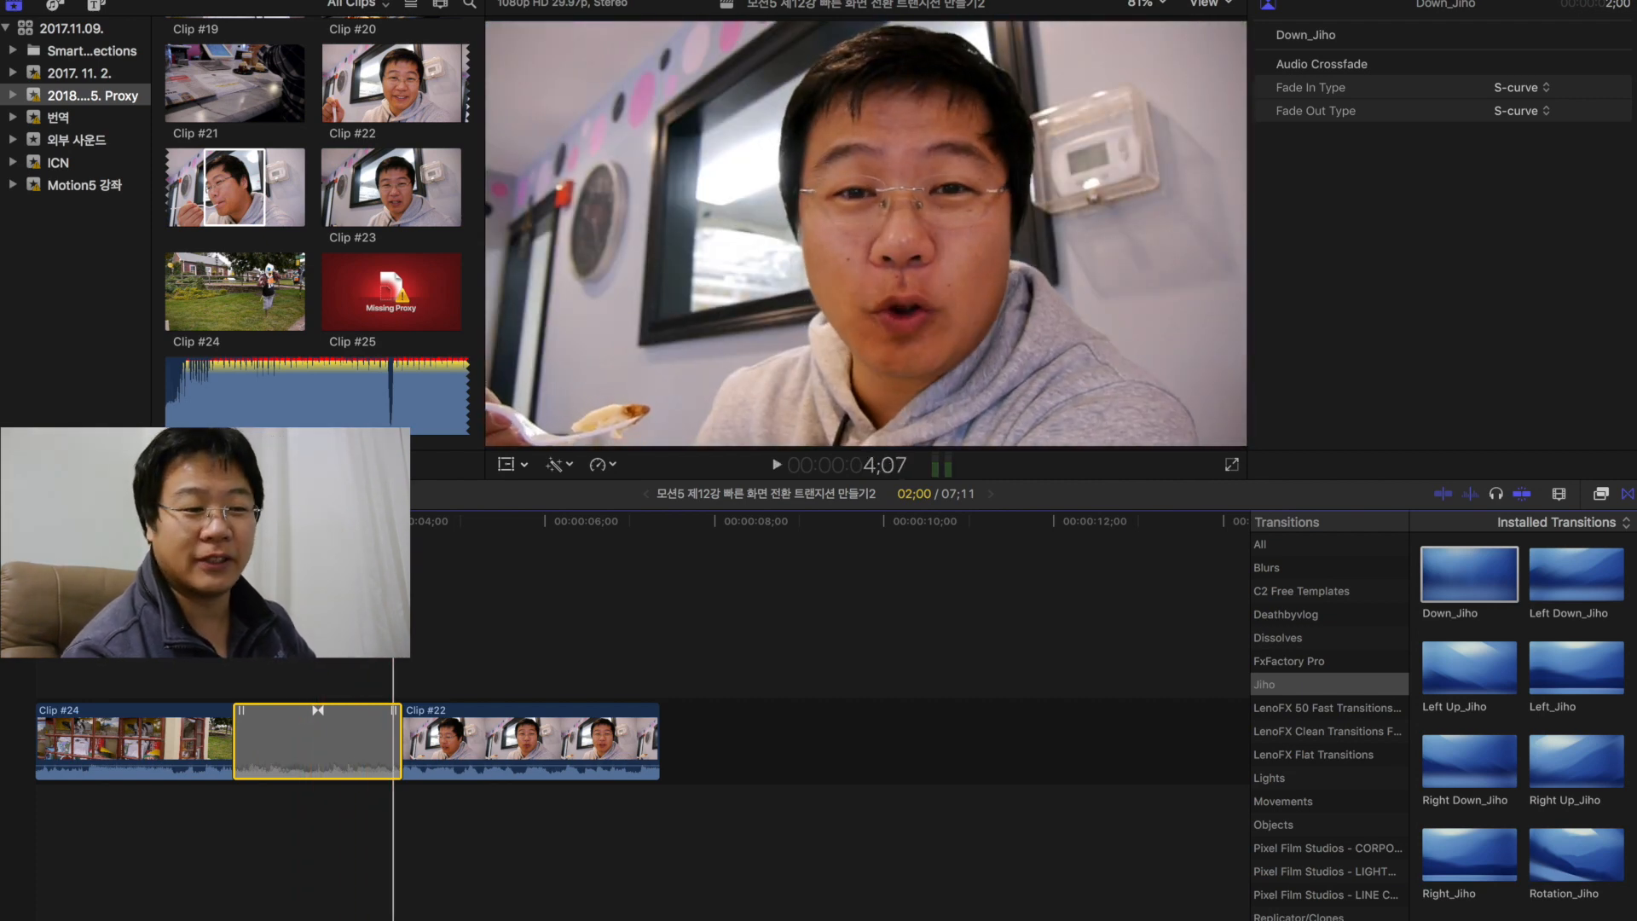
- Search the sound effects for "whoosh" and audition Whoosh 11, Whoosh 17 and Whoosh 12
{"action": "left_click", "coordinate": [56, 5]}
{"action": "left_click", "coordinate": [412, 30]}
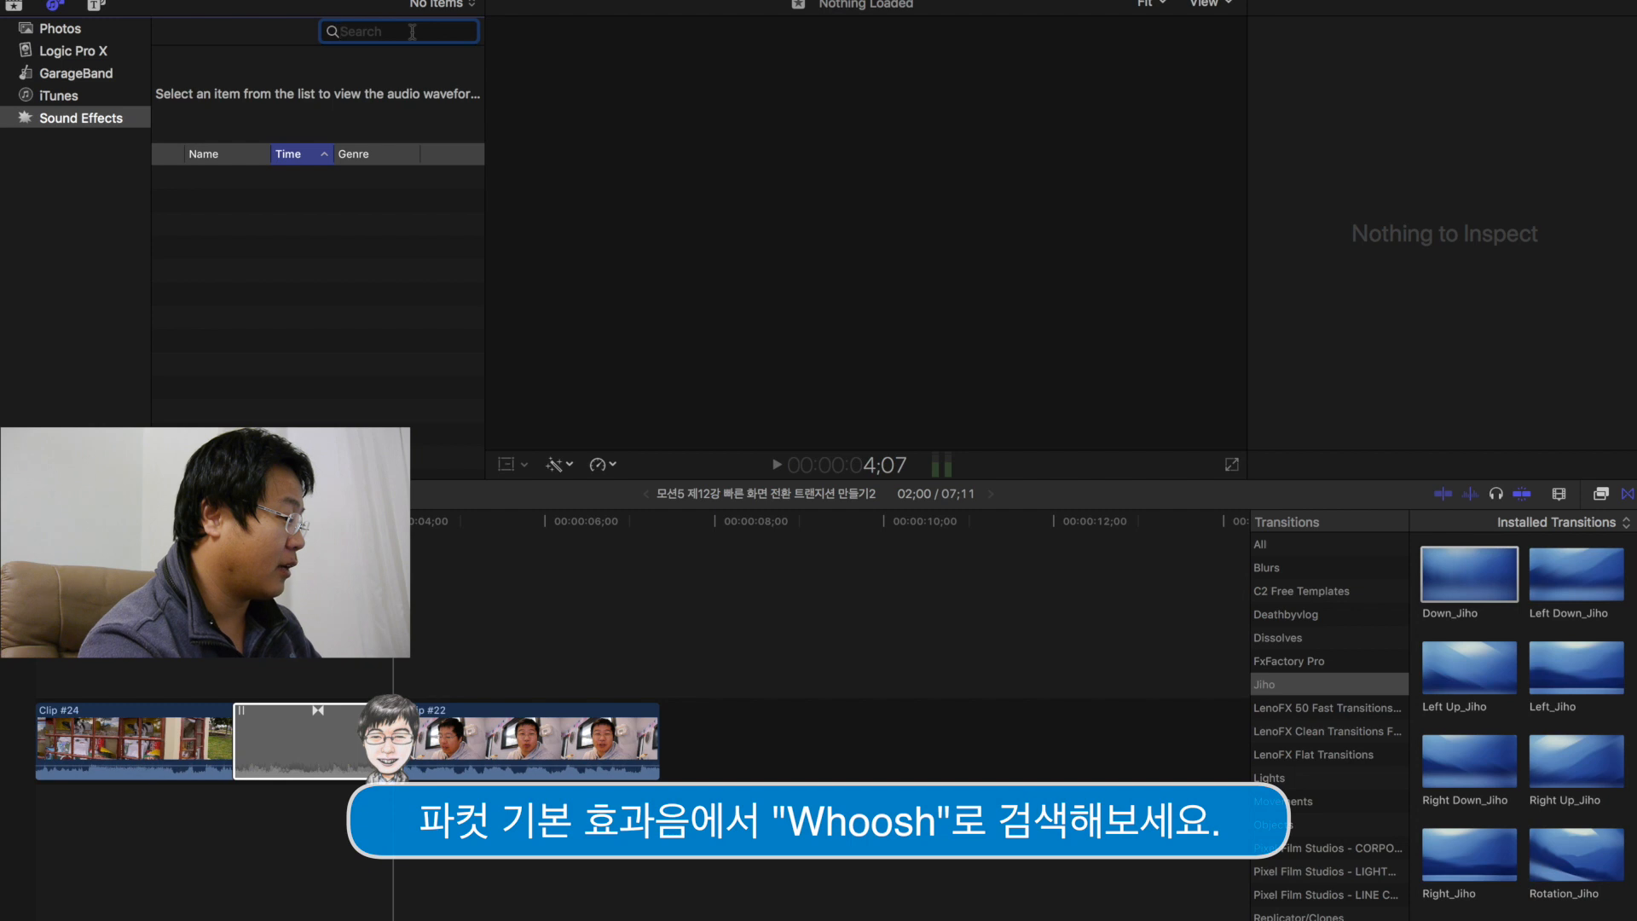
{"action": "type", "text": "whoosh"}
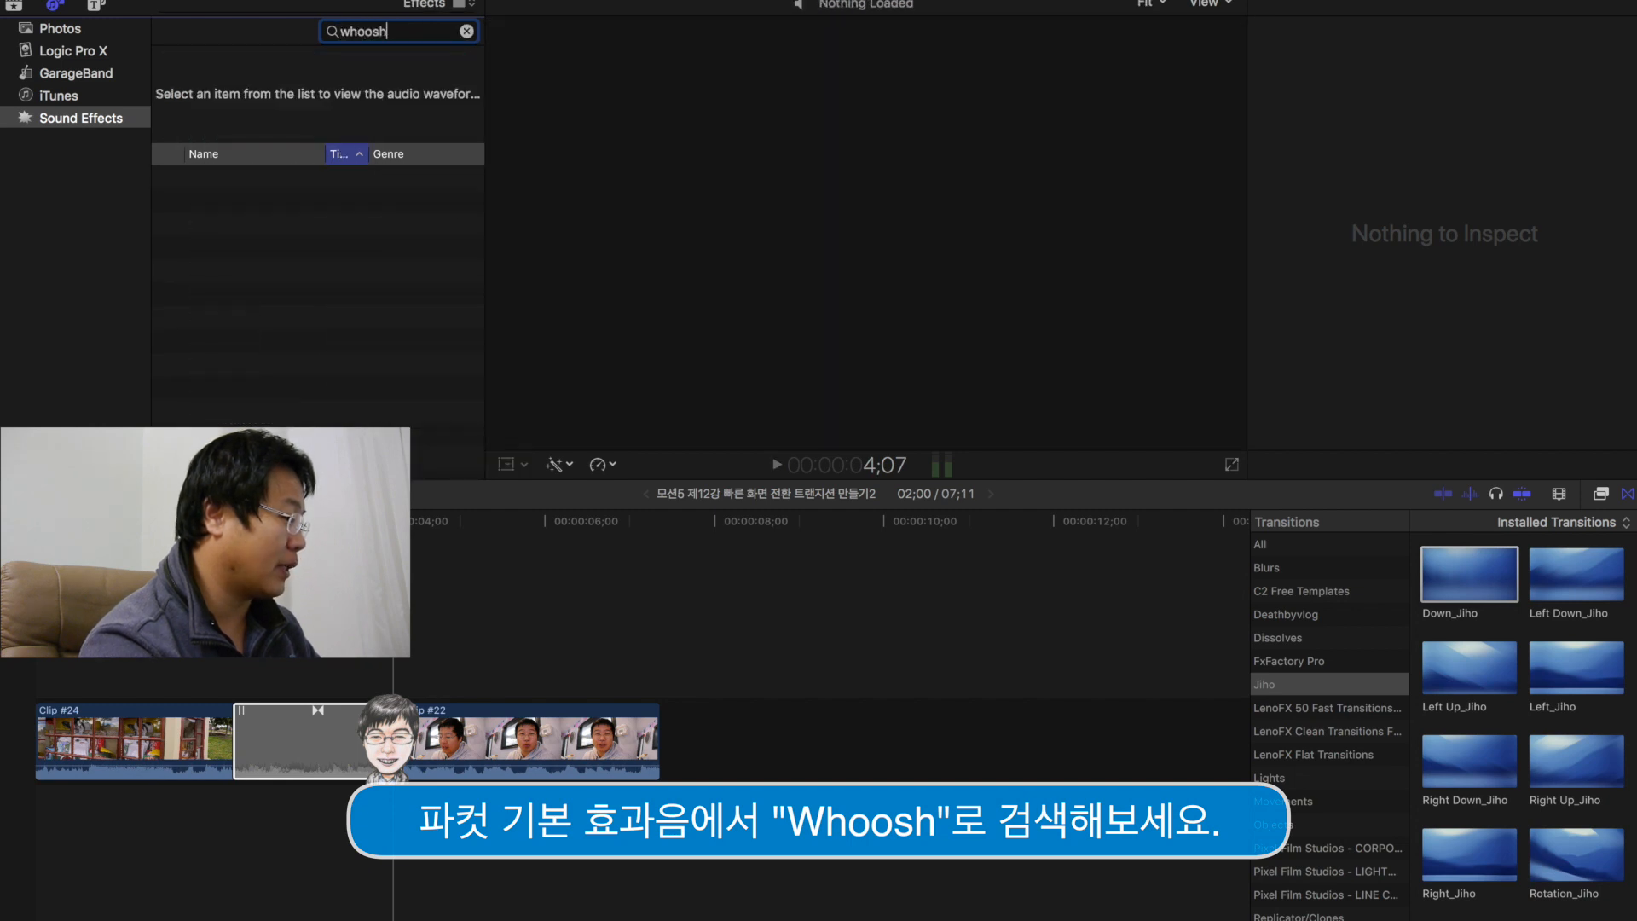
{"action": "left_click", "coordinate": [282, 199]}
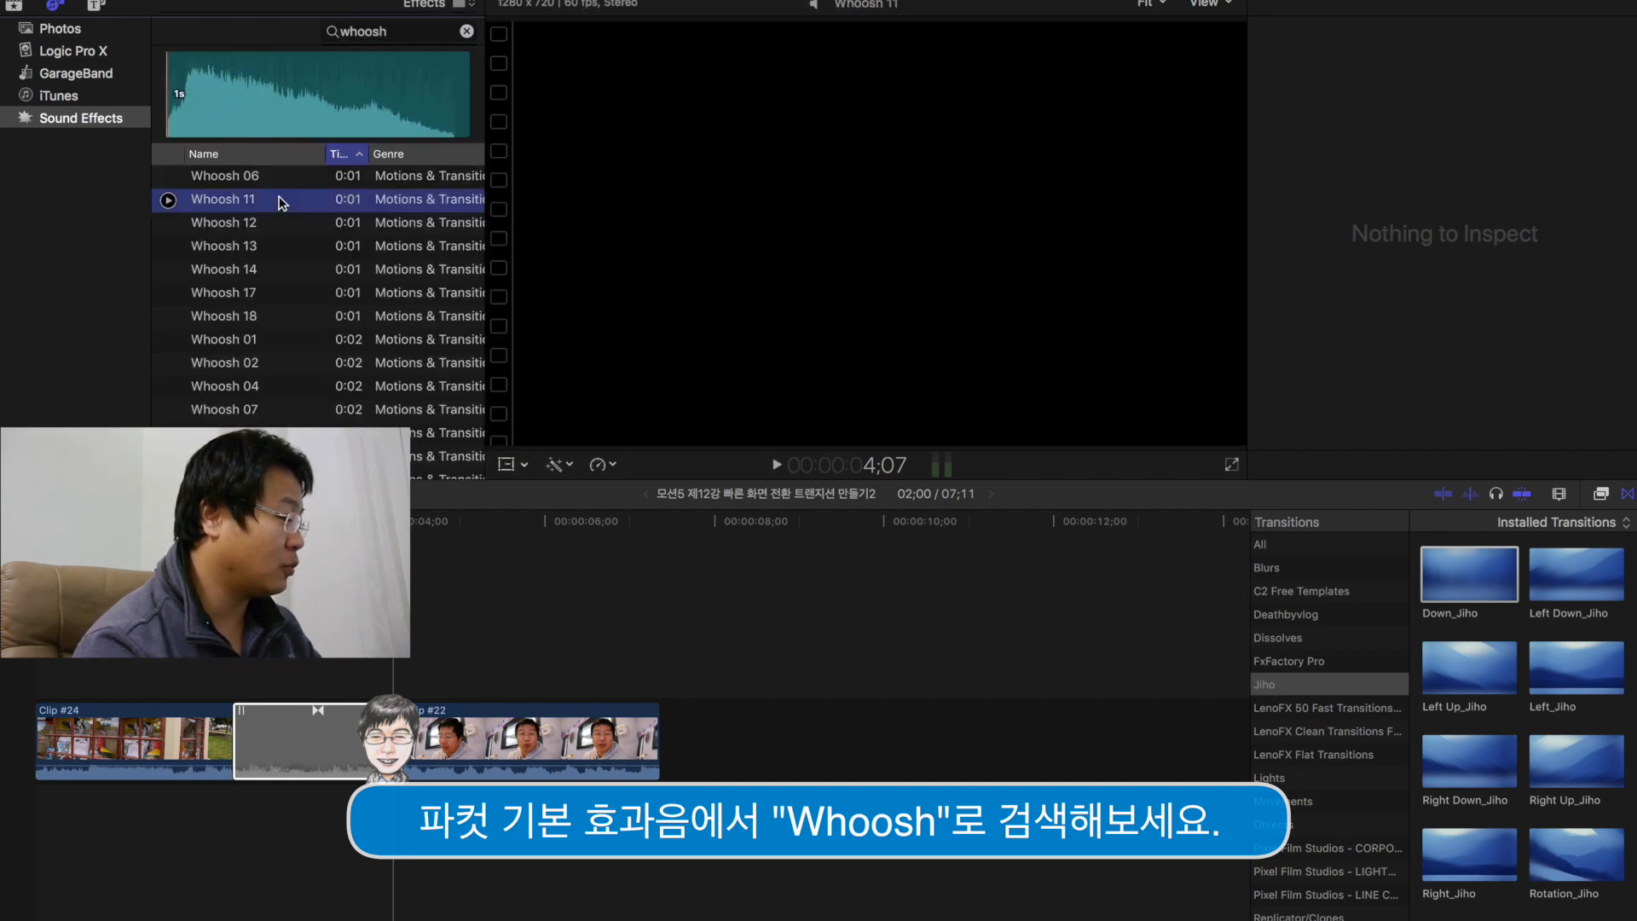
{"action": "left_click", "coordinate": [273, 292]}
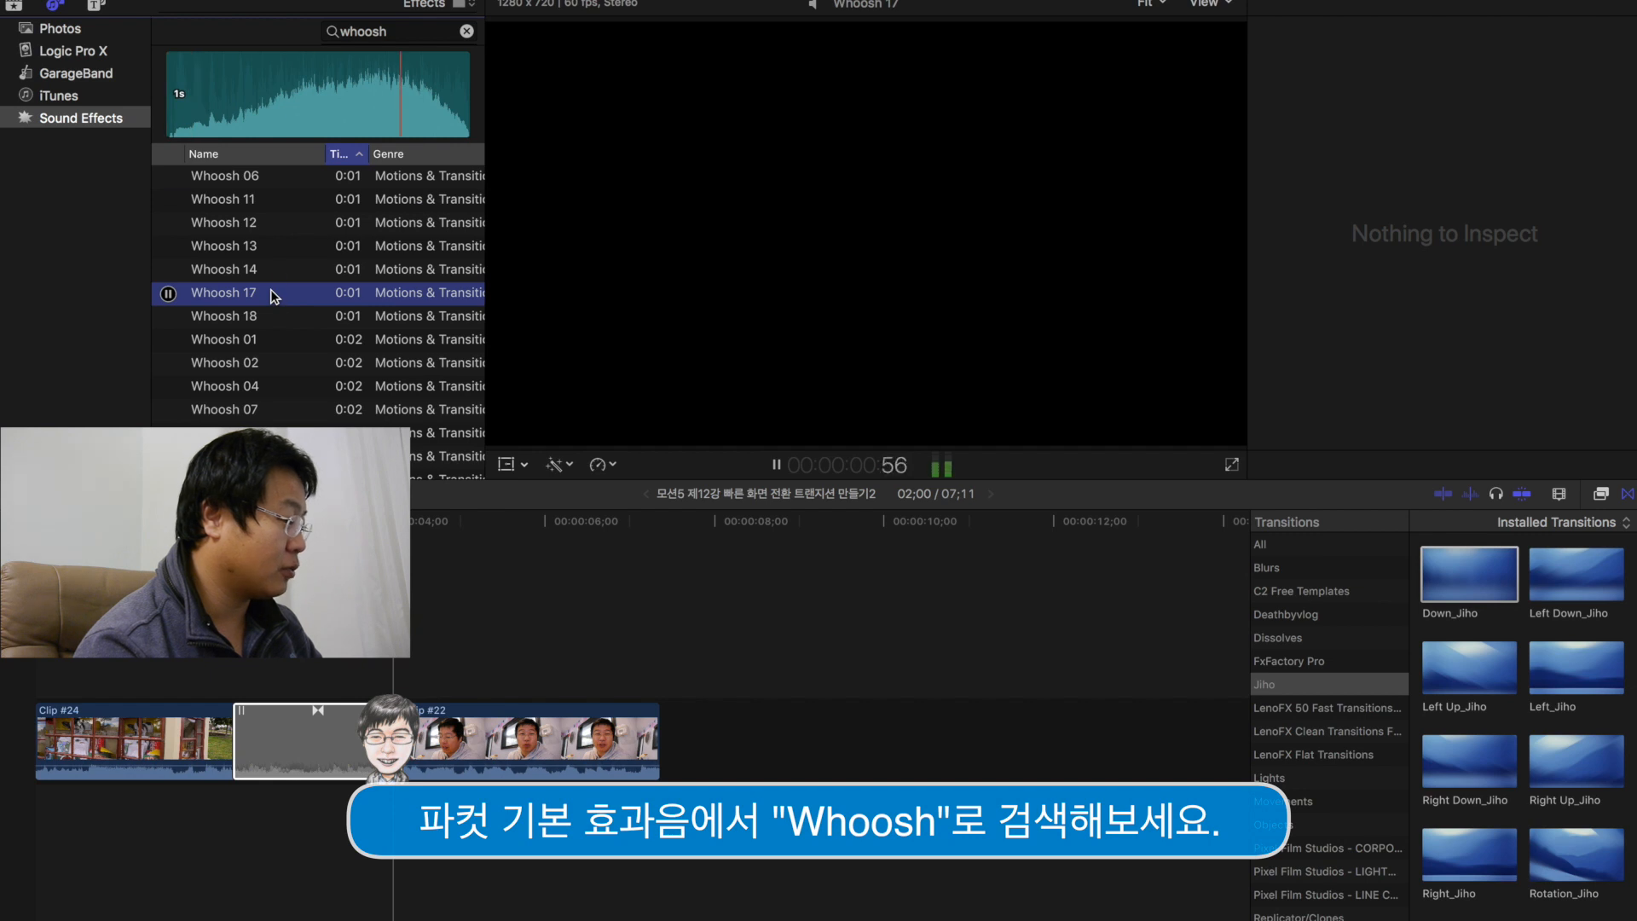
{"action": "left_click", "coordinate": [283, 223]}
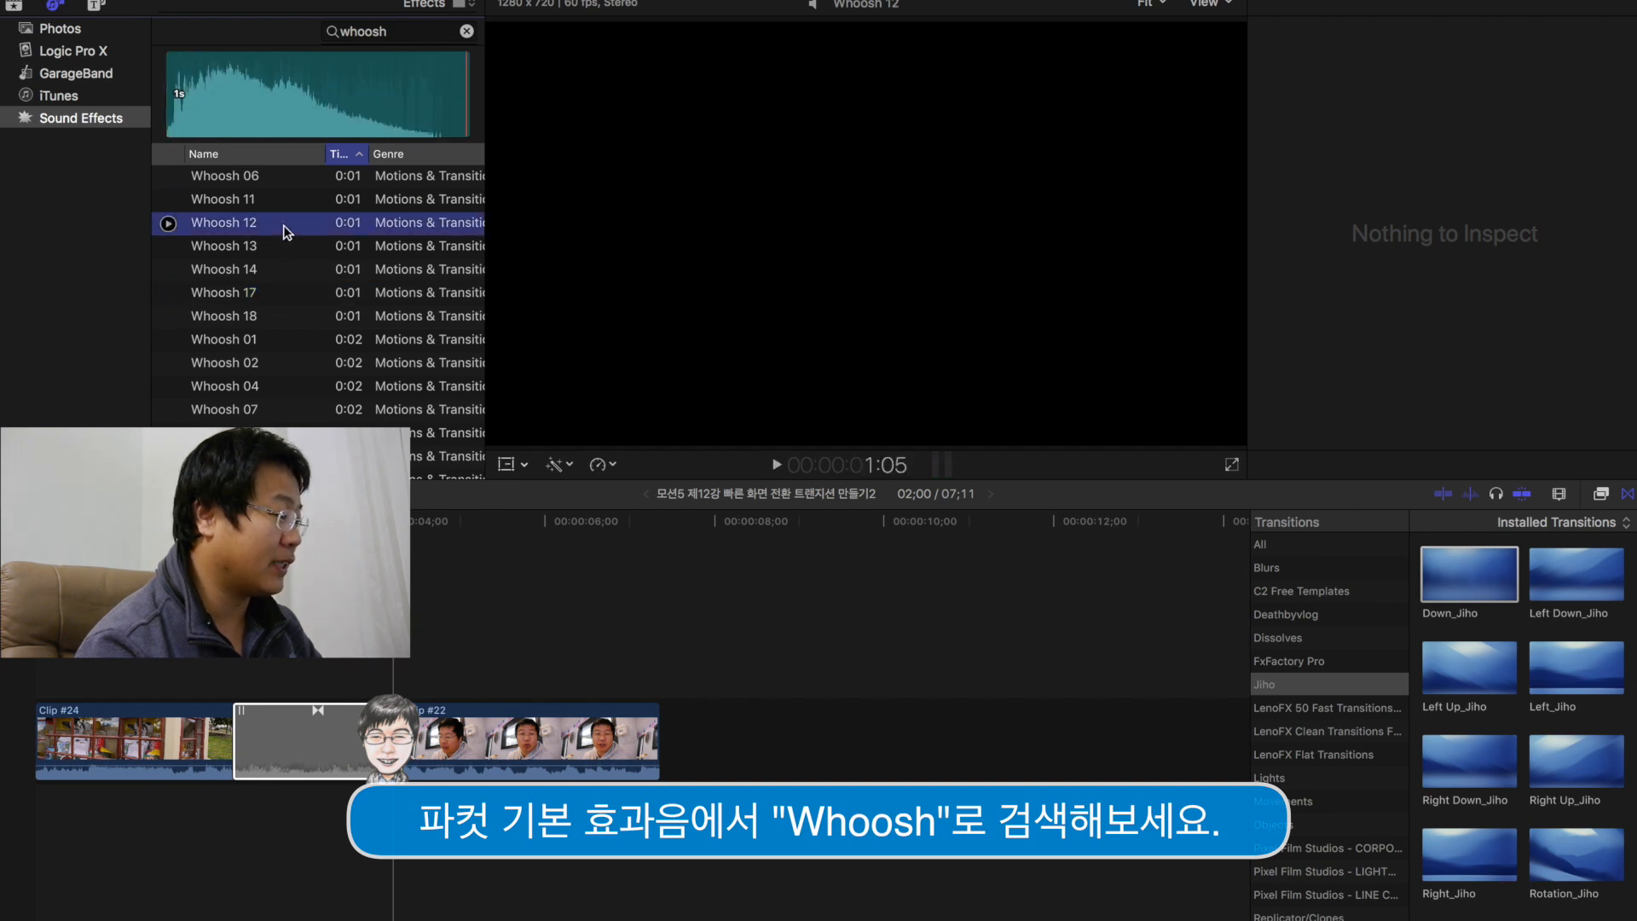
- Attach the Whoosh 02 sound effect beneath the Down_Jiho transition and play that section back
{"action": "left_click", "coordinate": [254, 365]}
{"action": "left_click_drag", "start_coordinate": [253, 364], "coordinate": [307, 805]}
{"action": "key", "text": "space"}
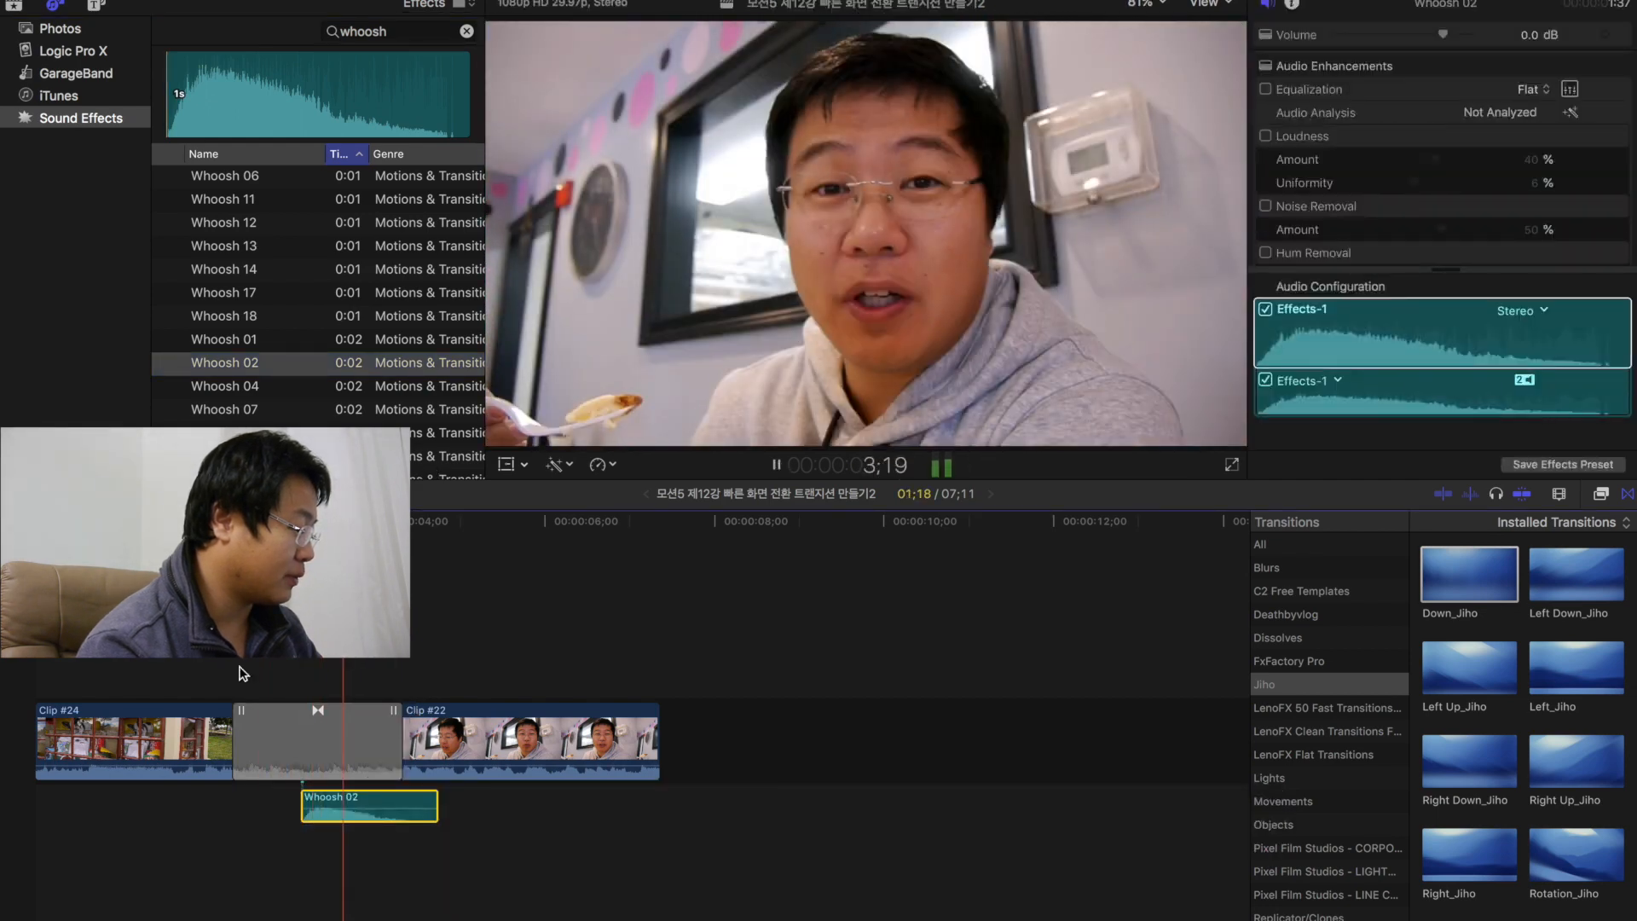
{"action": "key", "text": "space"}
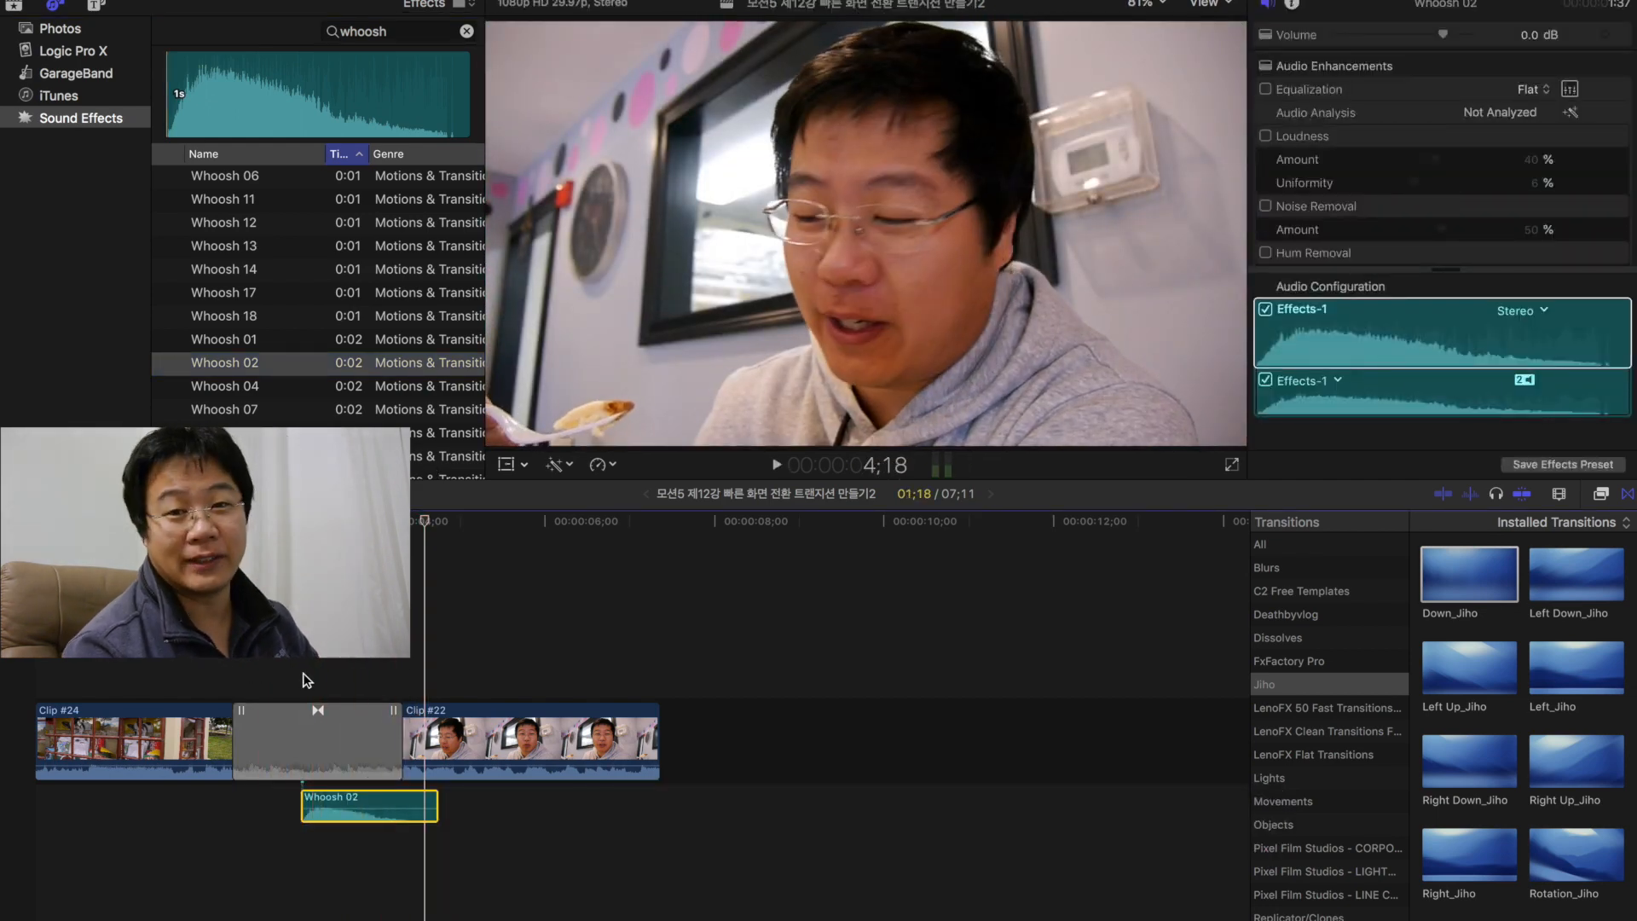